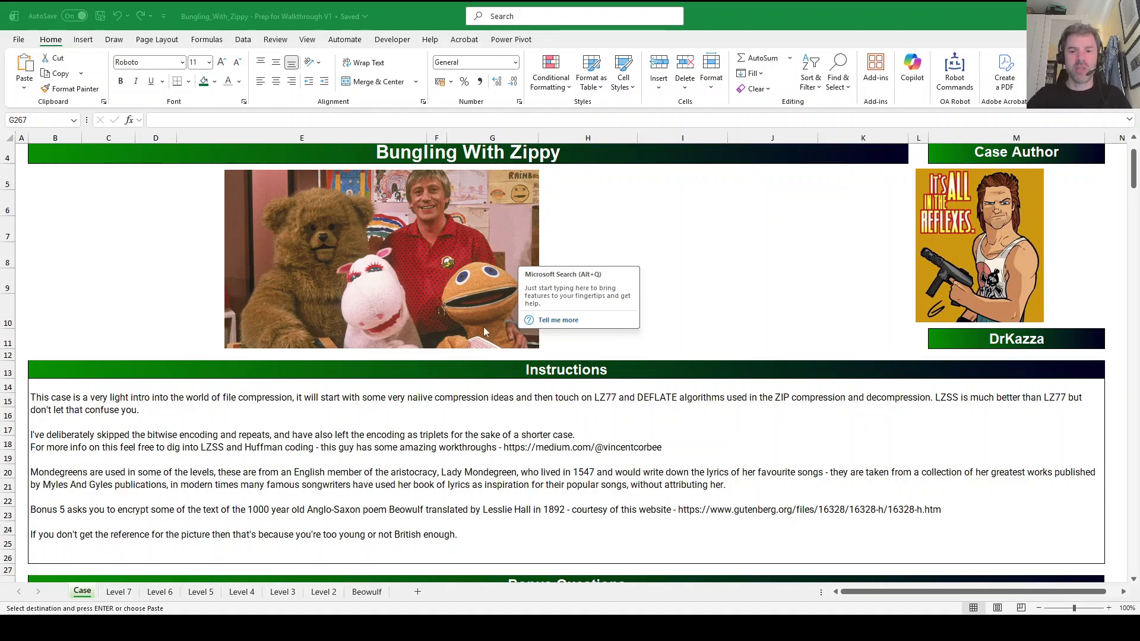
Read through the case instructions, then examine the Level 1 task and its word number and sentence columns.
click(621, 237)
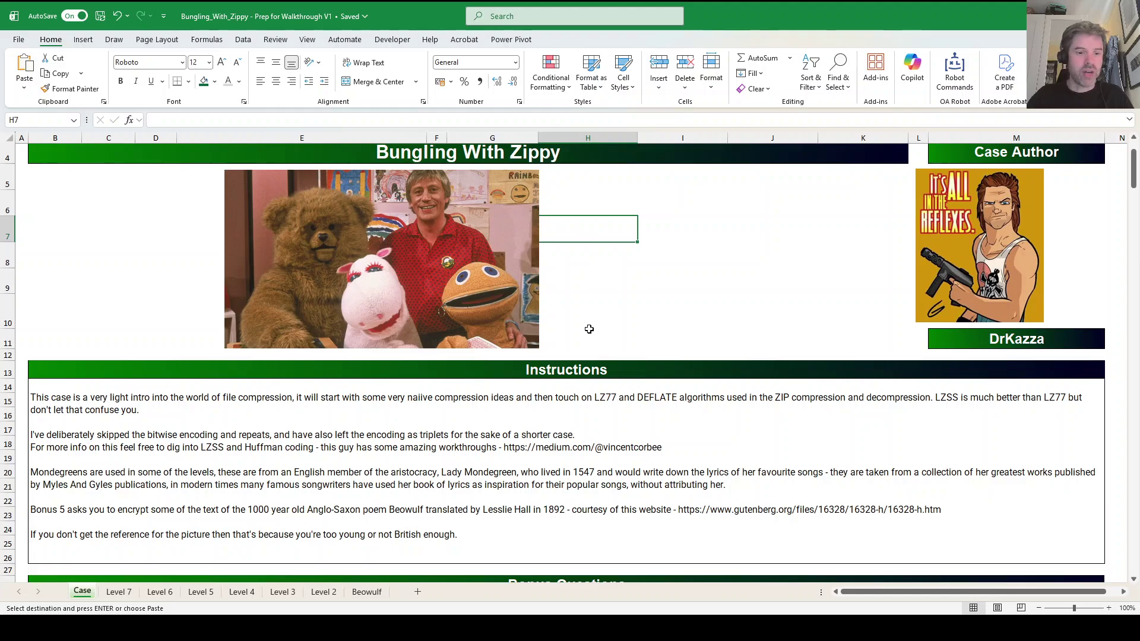
scroll(589, 329, down, 1)
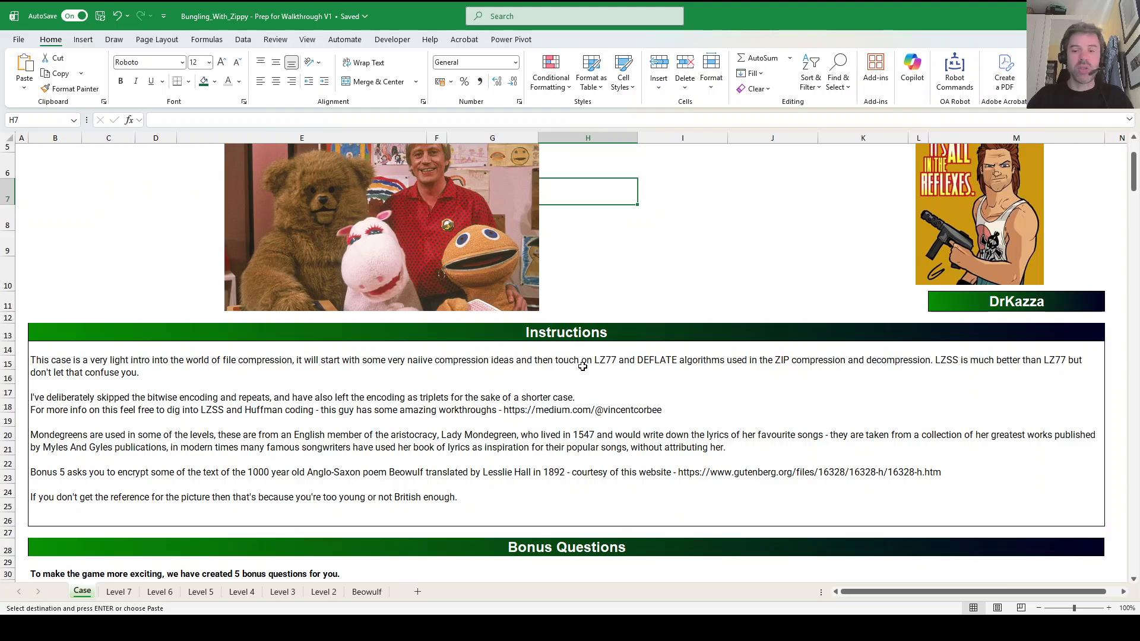
scroll(584, 368, down, 2)
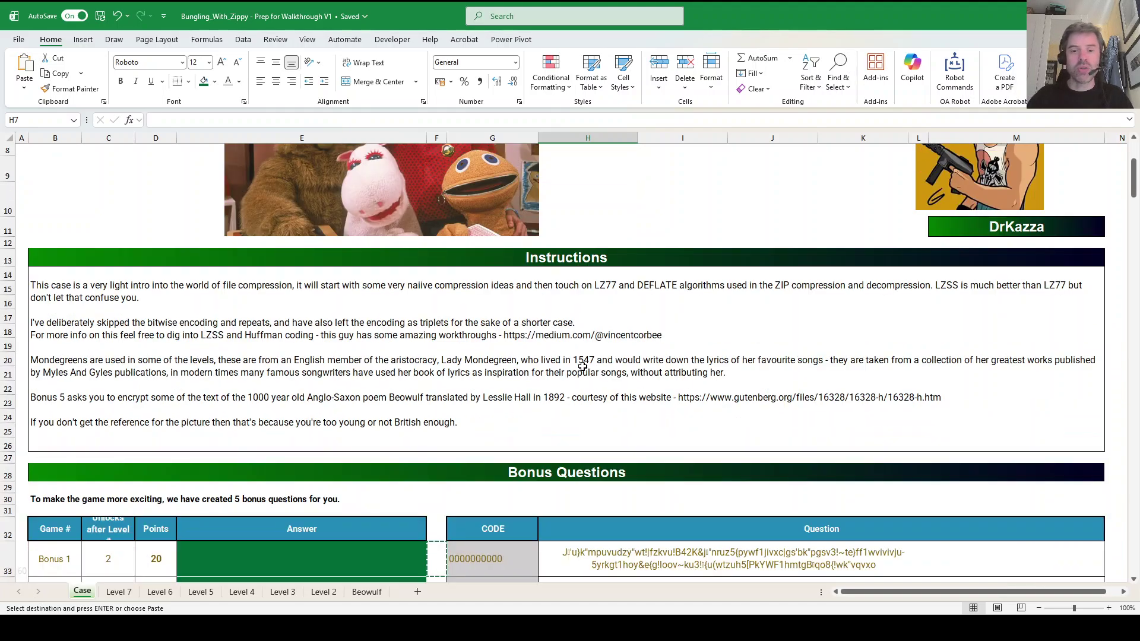
scroll(592, 316, up, 2)
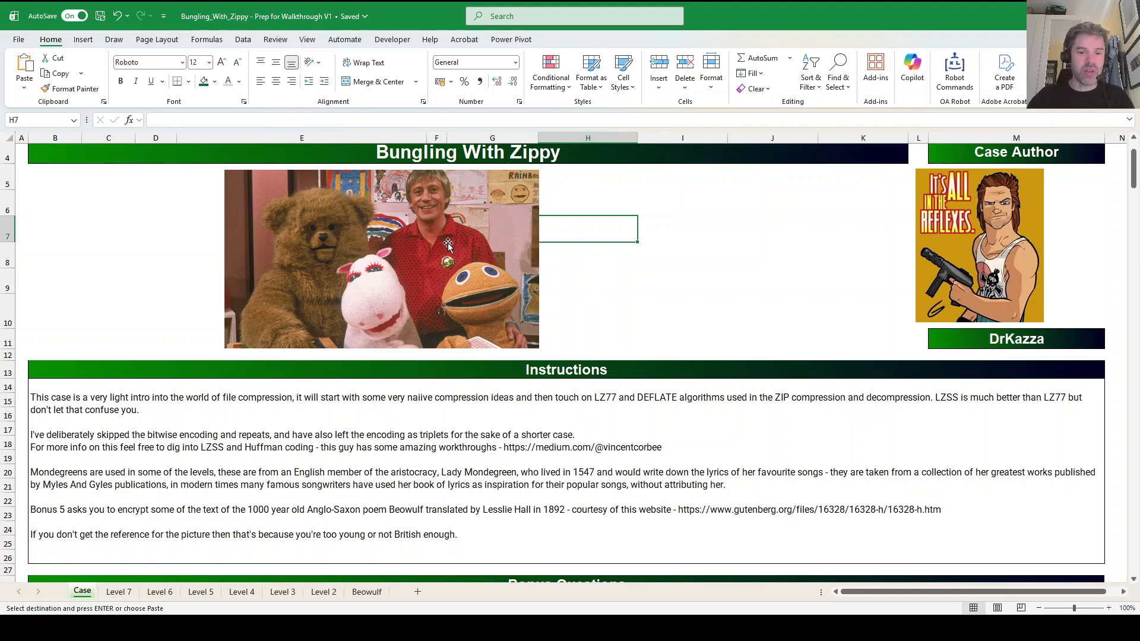
scroll(369, 436, down, 13)
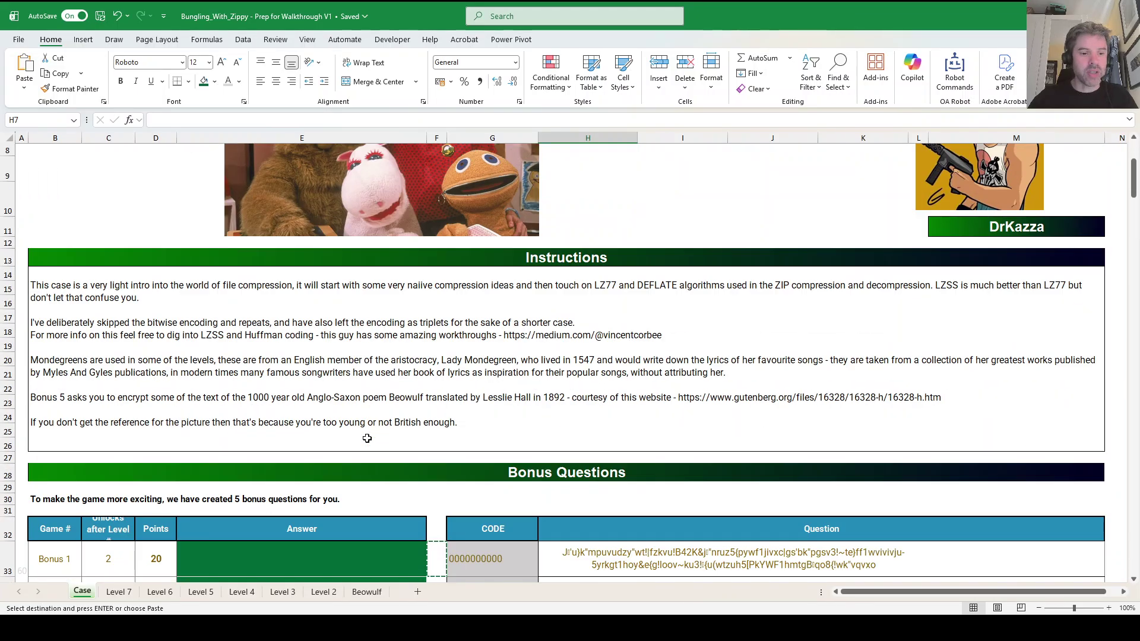
scroll(298, 276, up, 1)
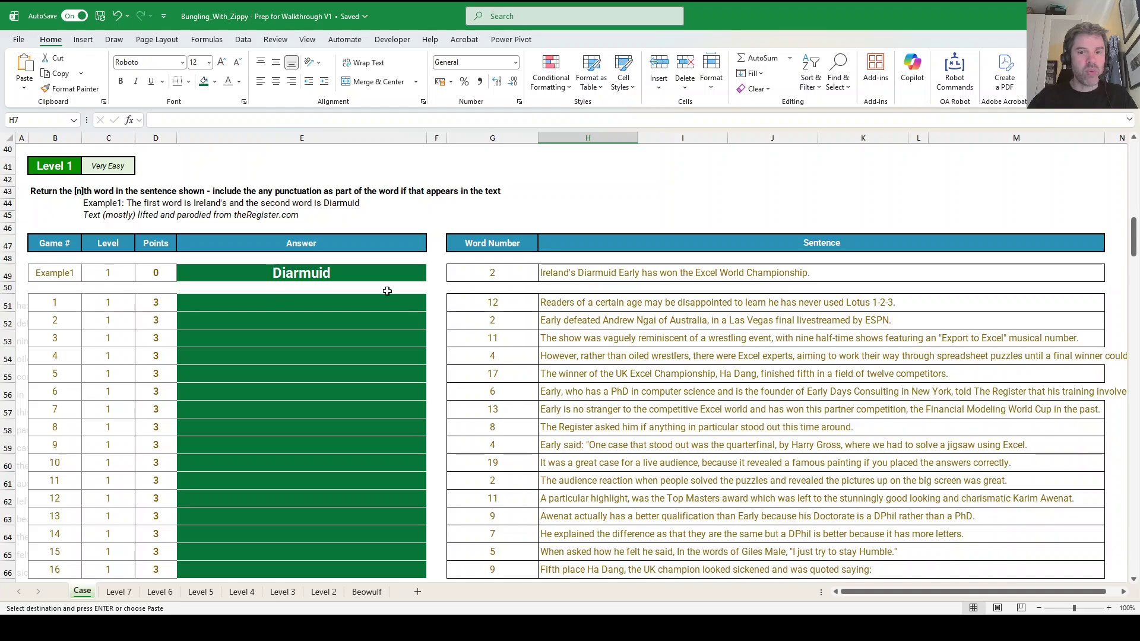
scroll(444, 294, up, 1)
click(366, 342)
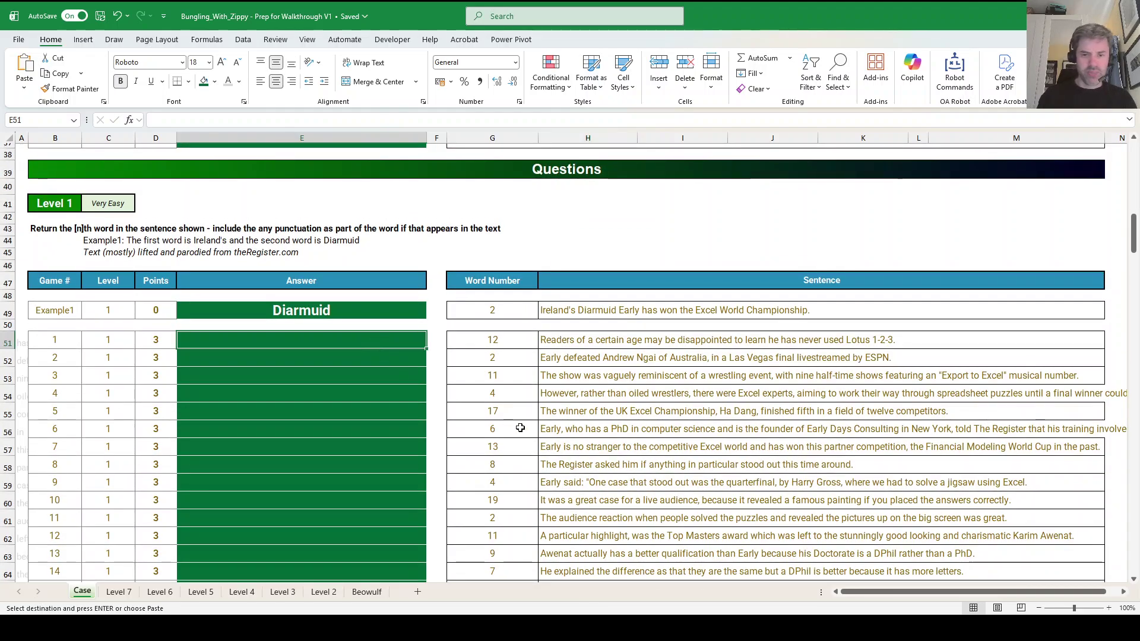
key(Right)
key(Right)
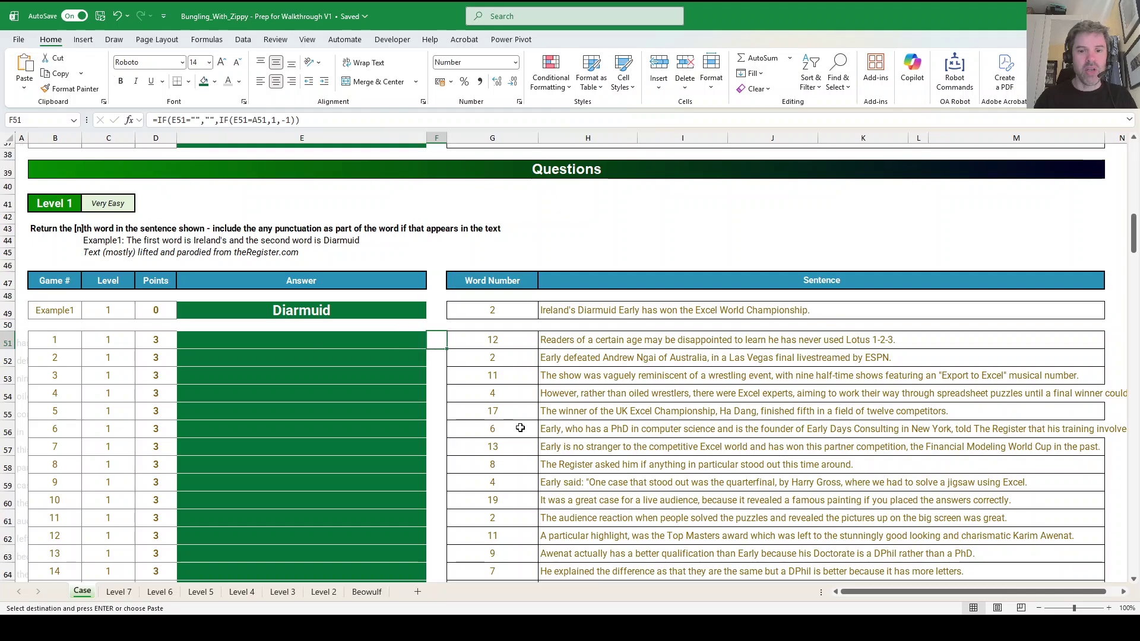
key(Right)
key(Right)
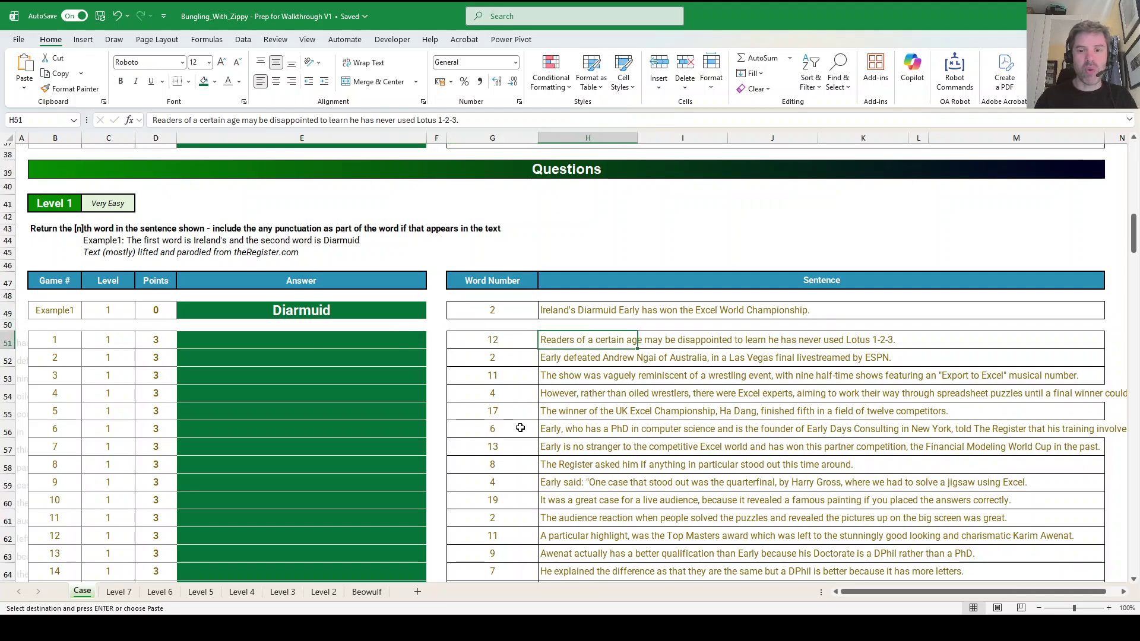
Enter =TEXTSPLIT(H51," ") in E51 to split the first Level 1 sentence into words.
key(Left)
key(Left)
key(Left)
key(Left)
text(=)
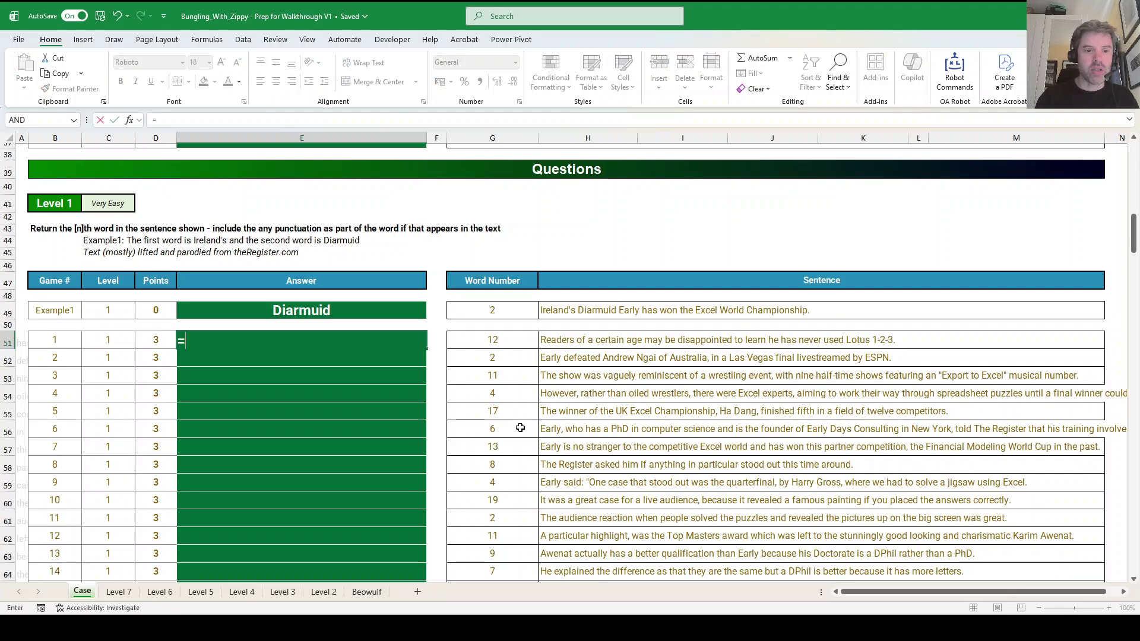
text(text)
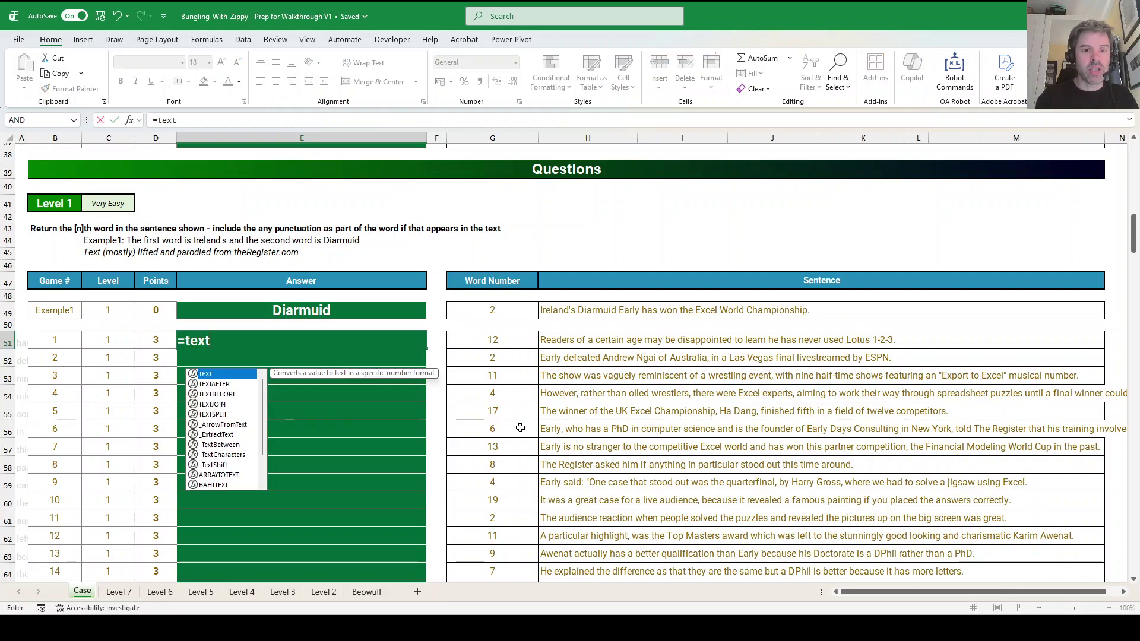
text(split()
key(Right)
key(Right)
key(Right)
text(,)
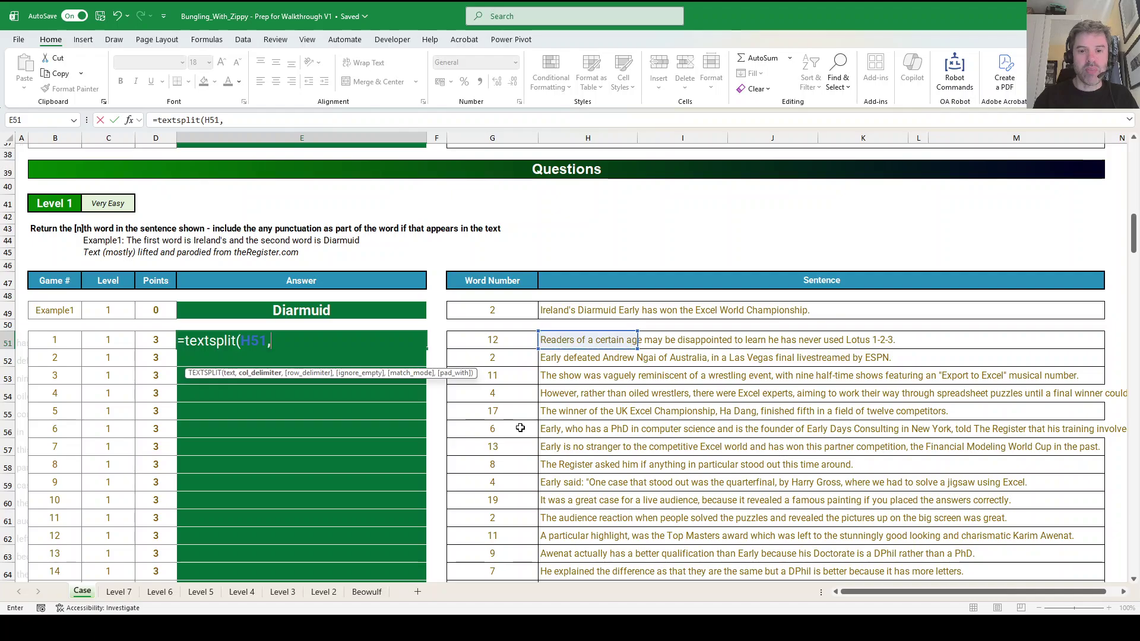
text(" "))
key(Return)
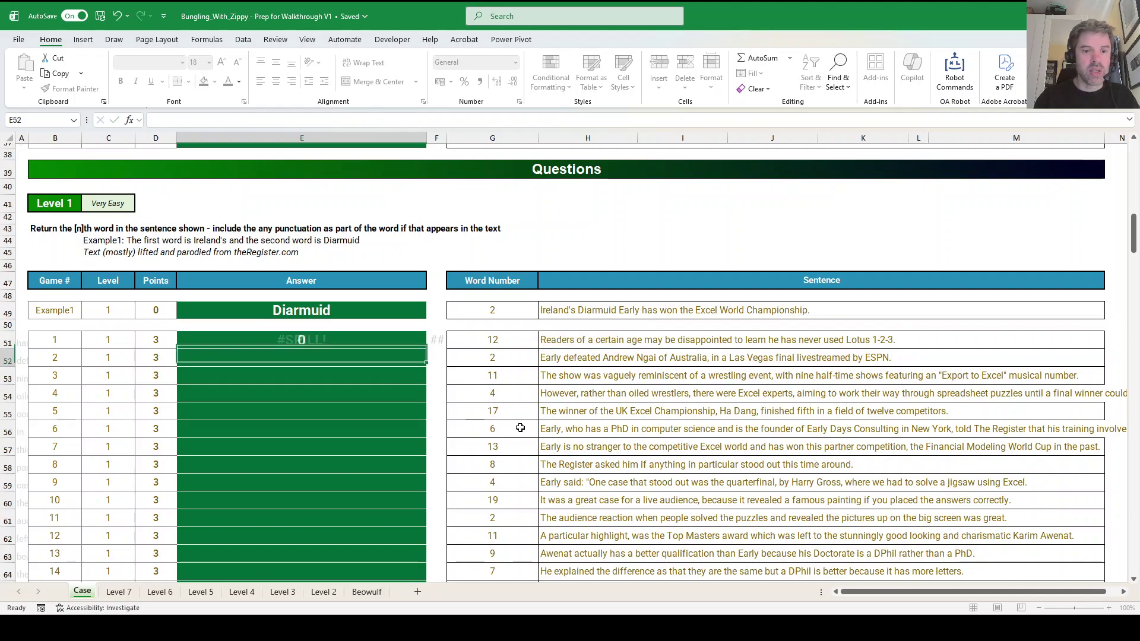
Wrap the E51 formula in INDEX with G51 as column number, making it =INDEX(TEXTSPLIT(H51," "),,G51).
key(F2)
key(Home)
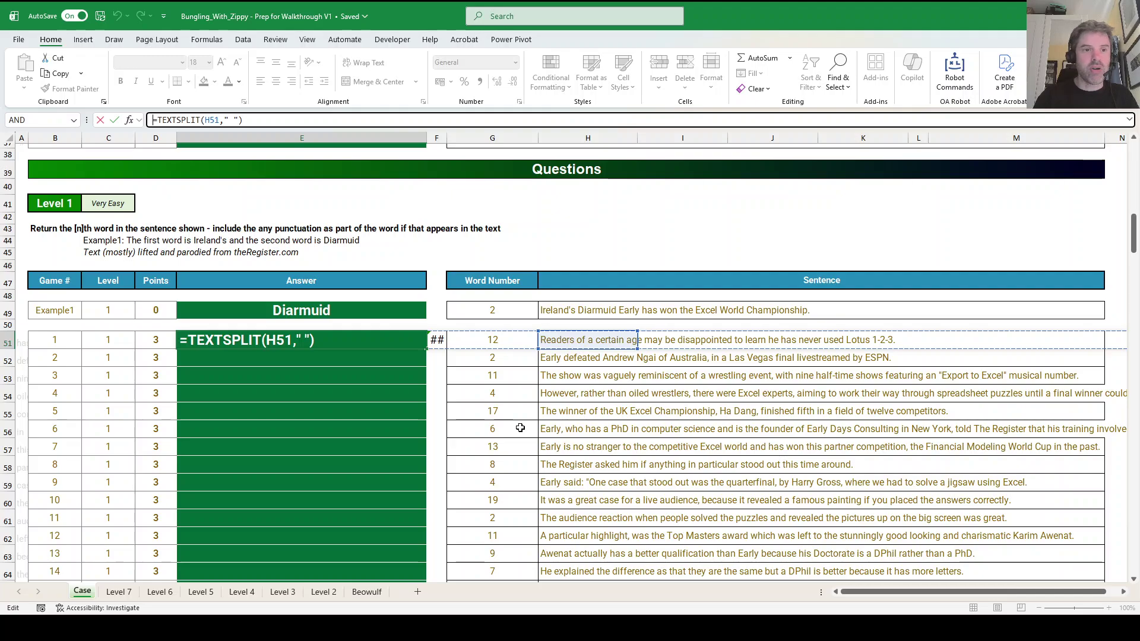
key(Right)
text(index()
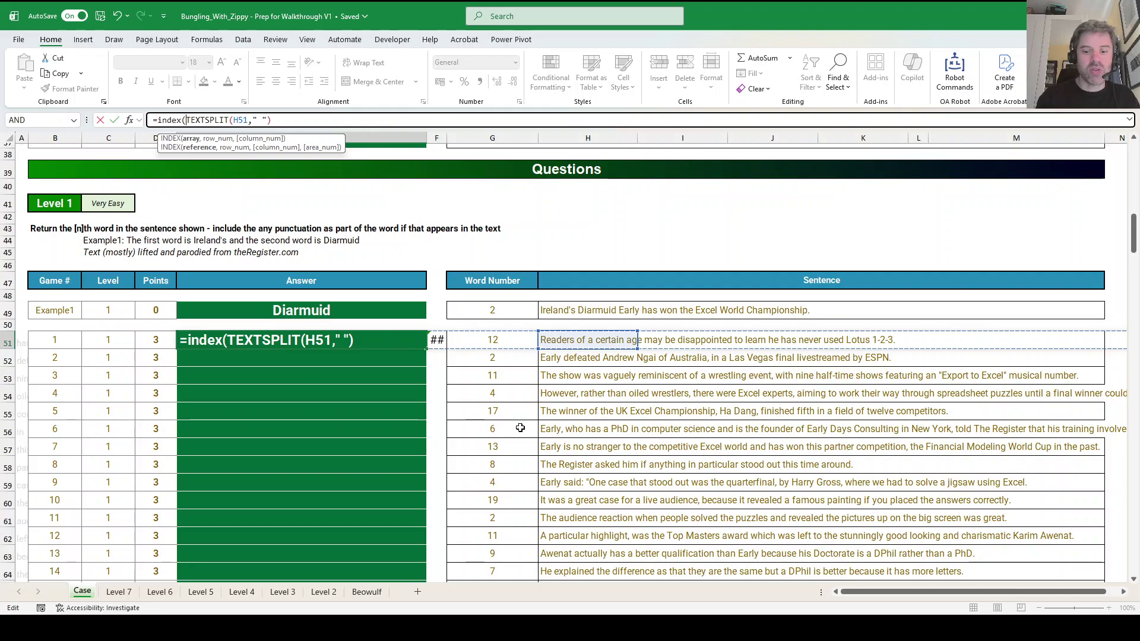
text(,)
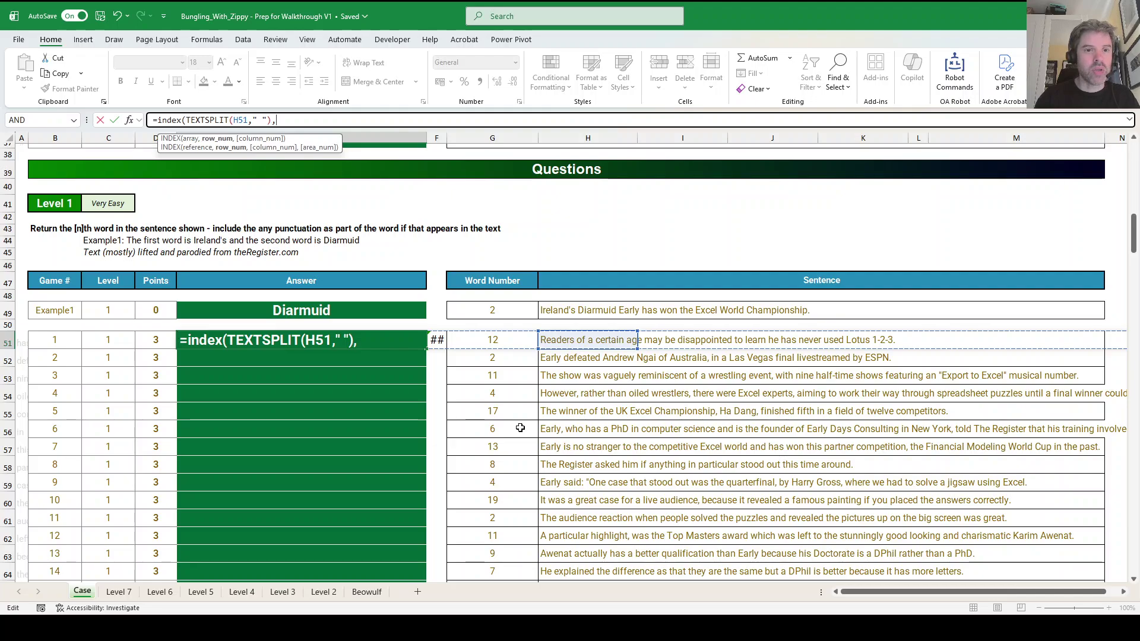
text(,)
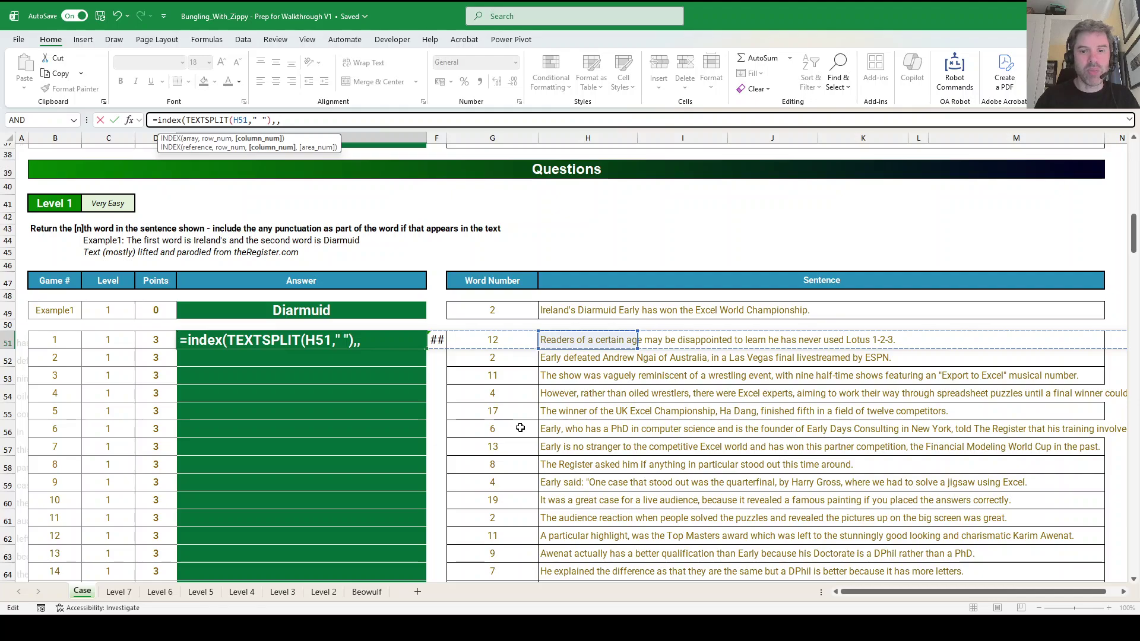
click(492, 340)
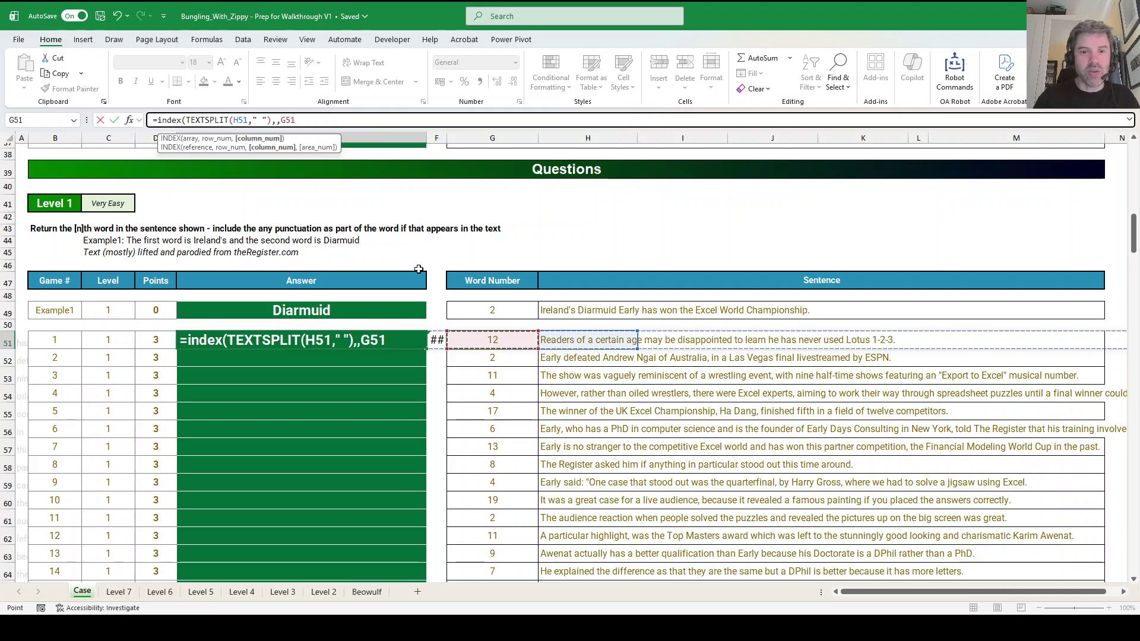
key(Return)
Fill the E51 formula down through E66 to answer all Level 1 games.
key(Up)
key(Left)
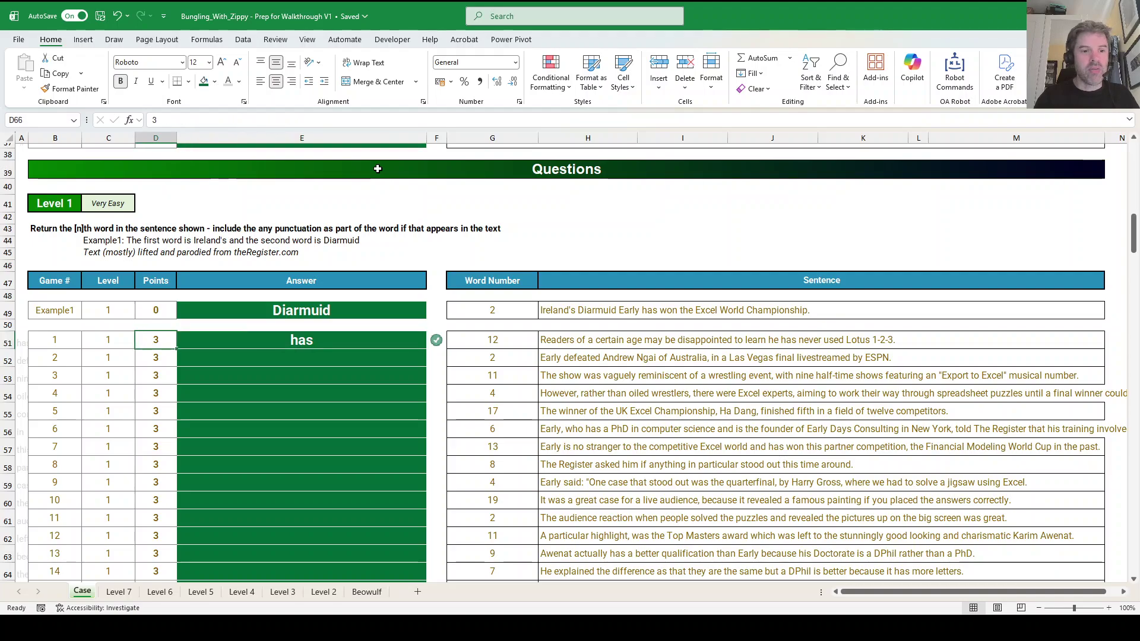
key(ctrl+Down)
key(Right)
key(ctrl+shift+Up)
key(ctrl+d)
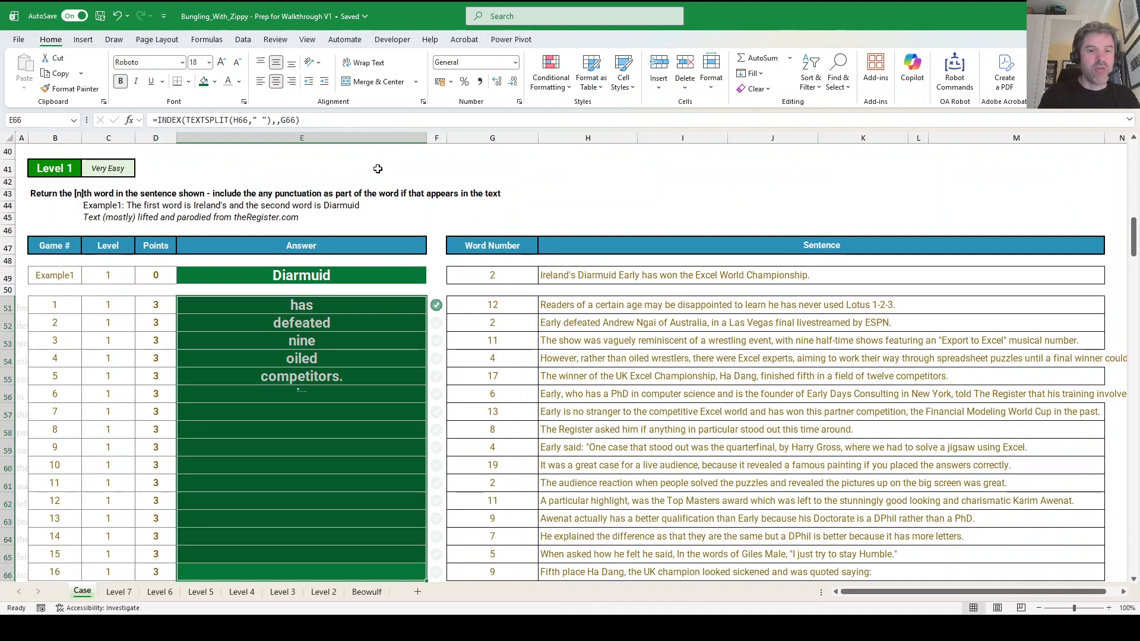
Review the Level 2 triplet-reading task on the Case sheet and open the Level 2 worksheet.
scroll(332, 375, down, 4)
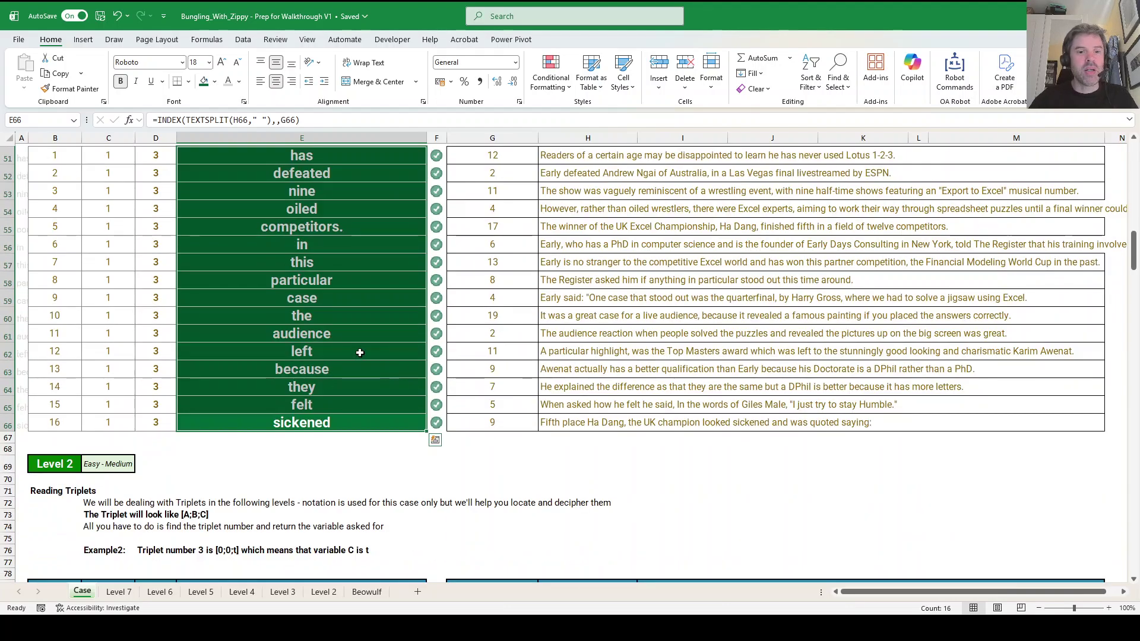
scroll(360, 356, down, 3)
scroll(360, 353, down, 3)
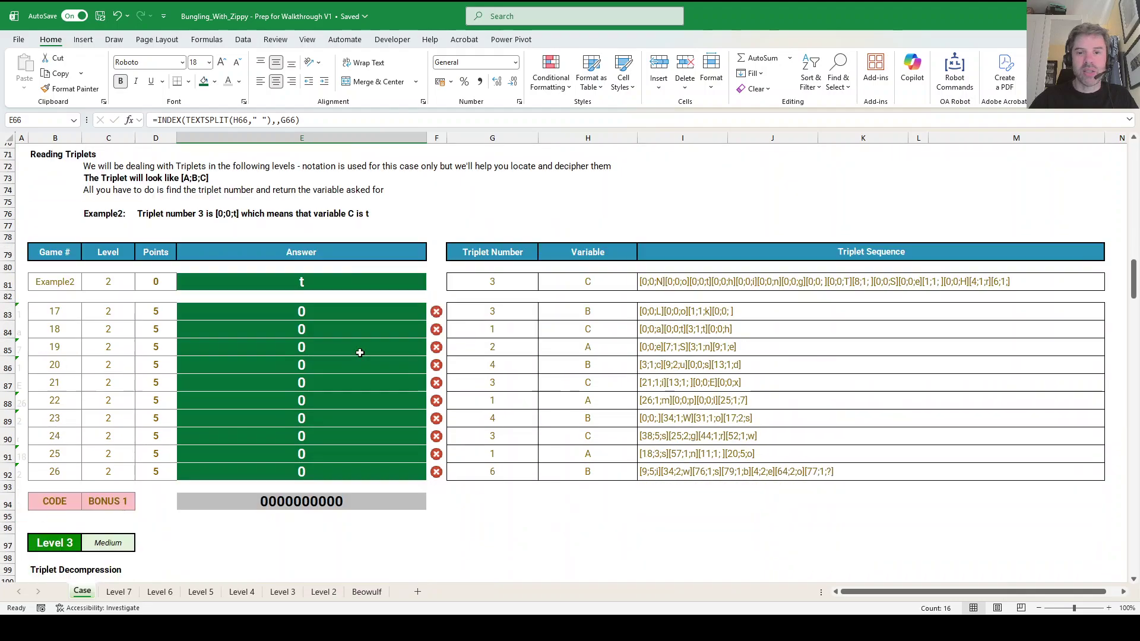
scroll(360, 353, up, 1)
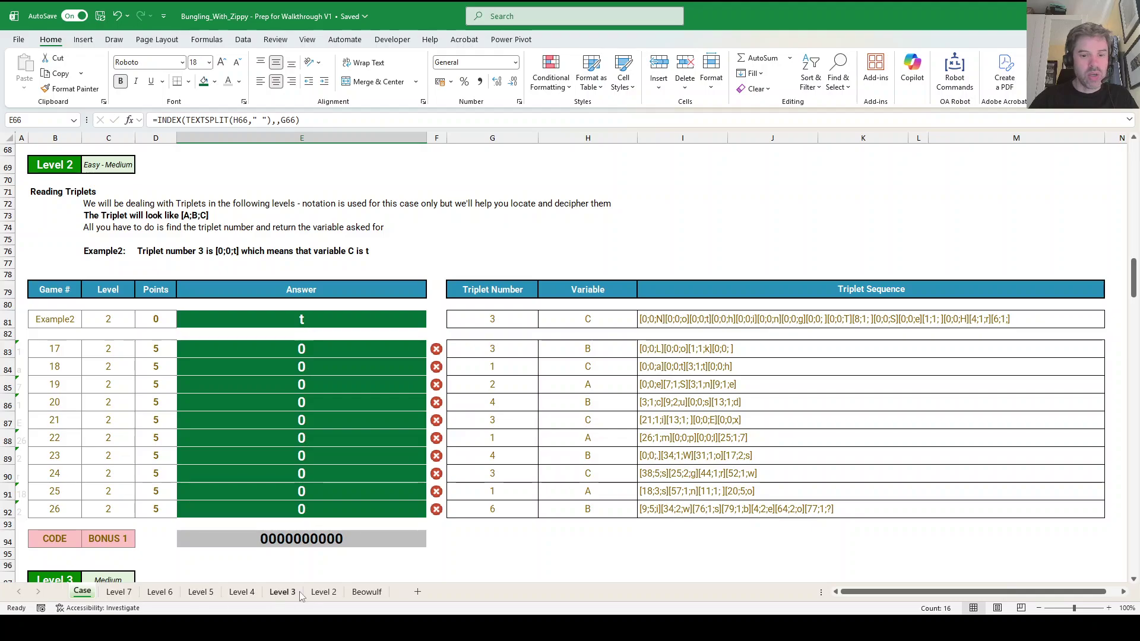
click(324, 592)
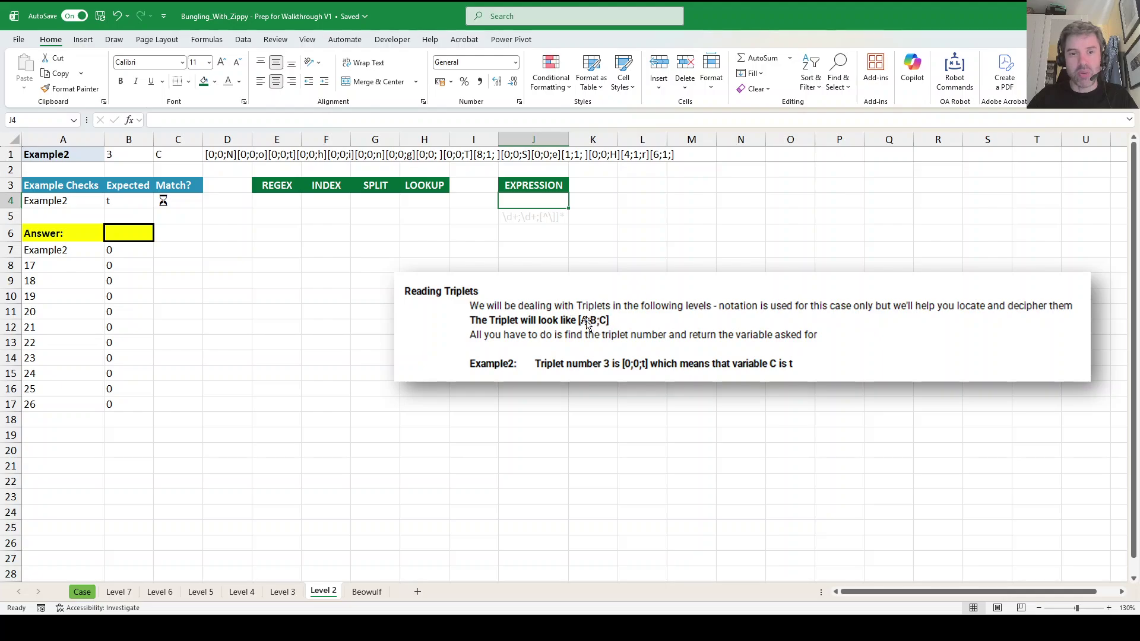
Start a REGEXEXTRACT formula in E4 under REGEX, using the triplet sequence in D1 as its text.
click(275, 198)
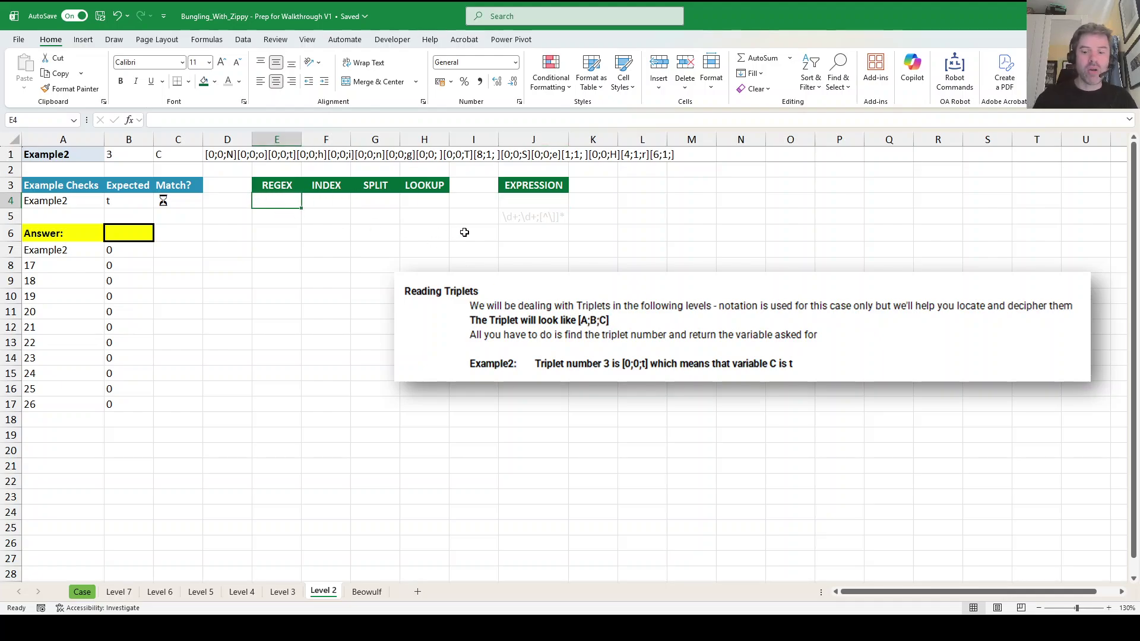
text(=regext)
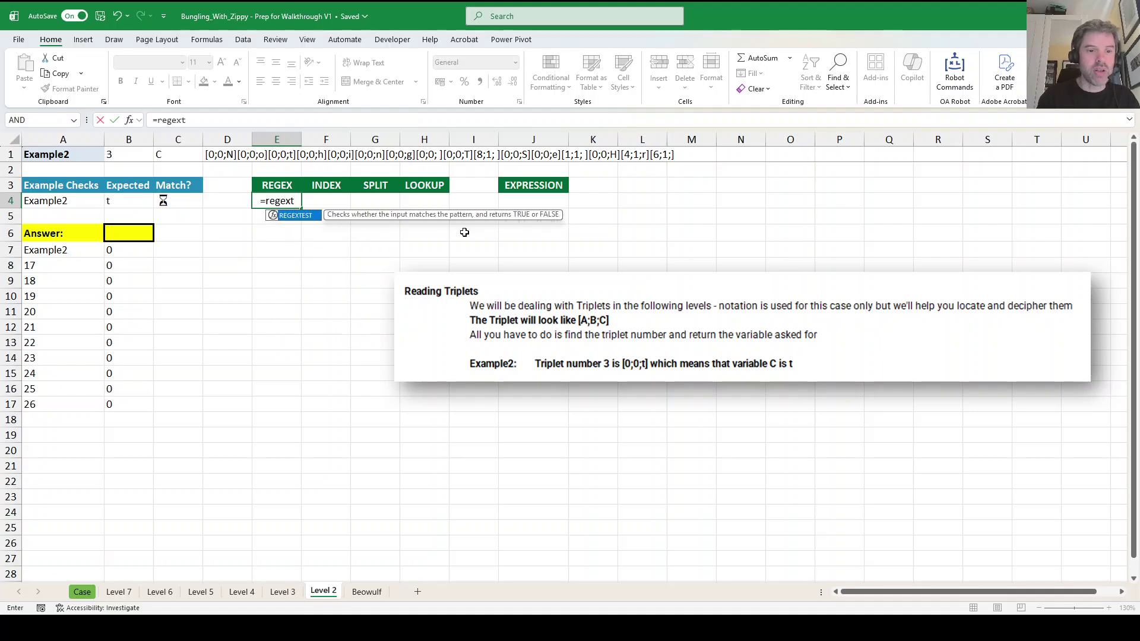
key(BackSpace)
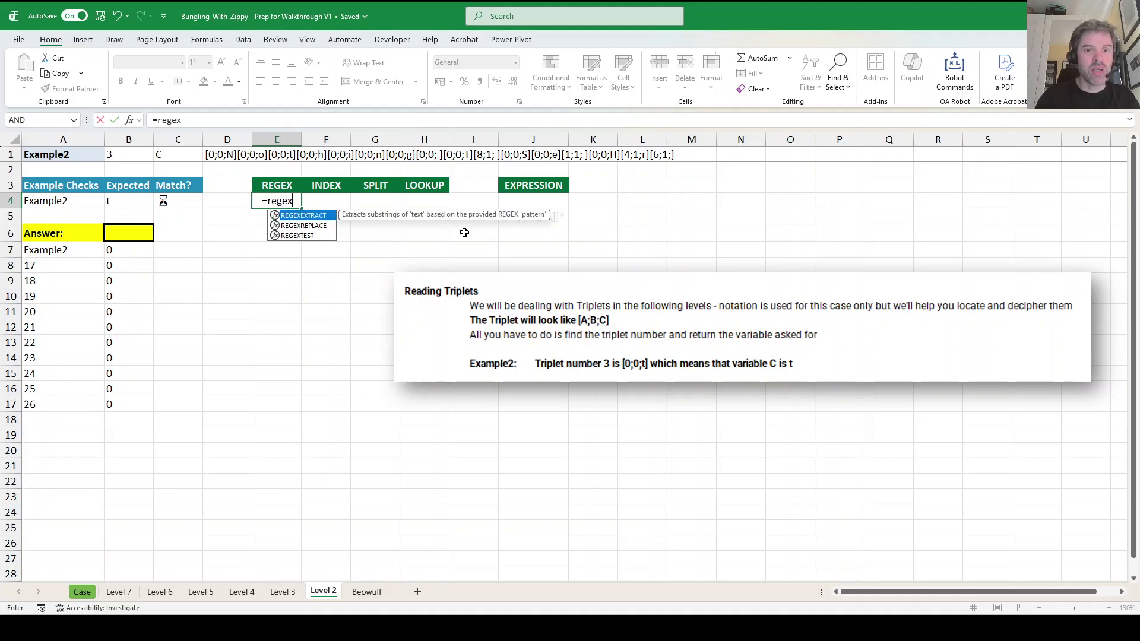
key(Tab)
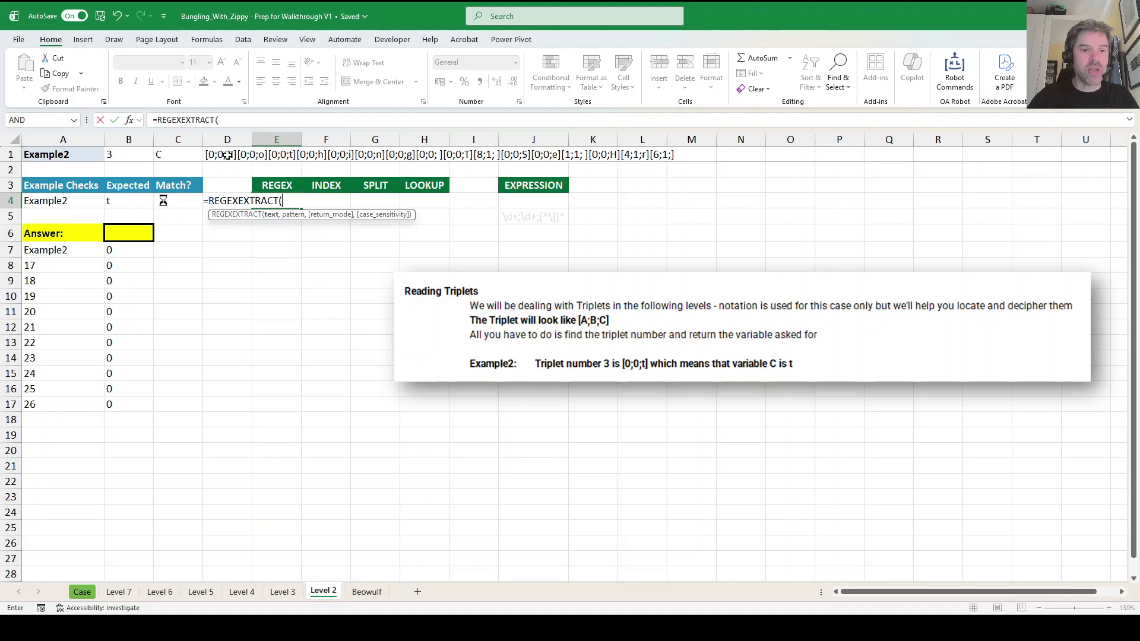
click(227, 155)
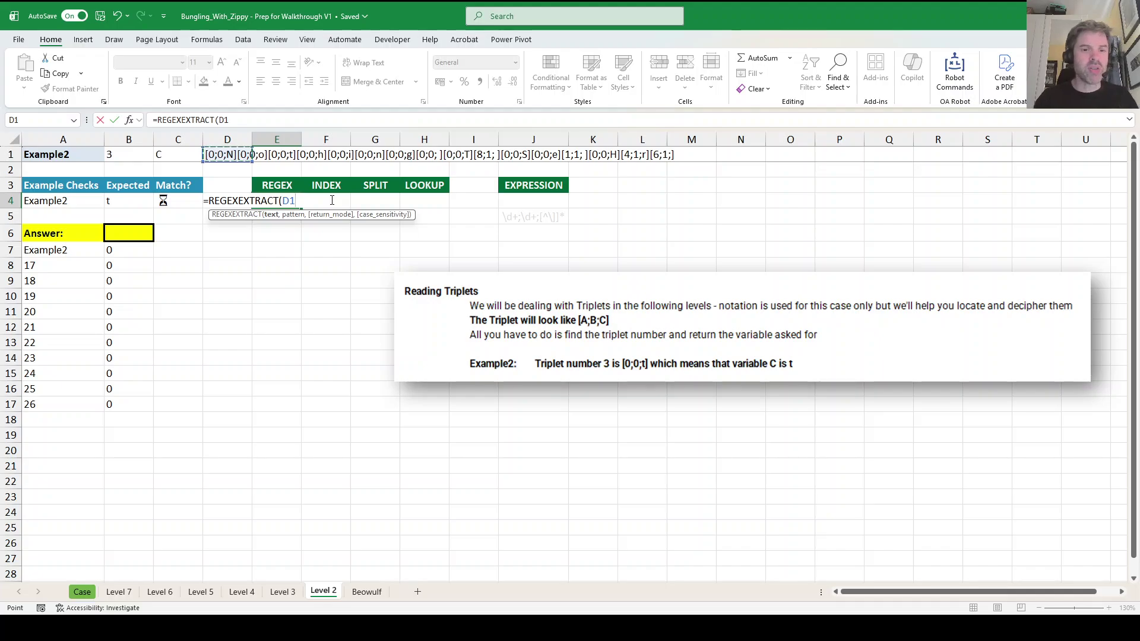
text(,)
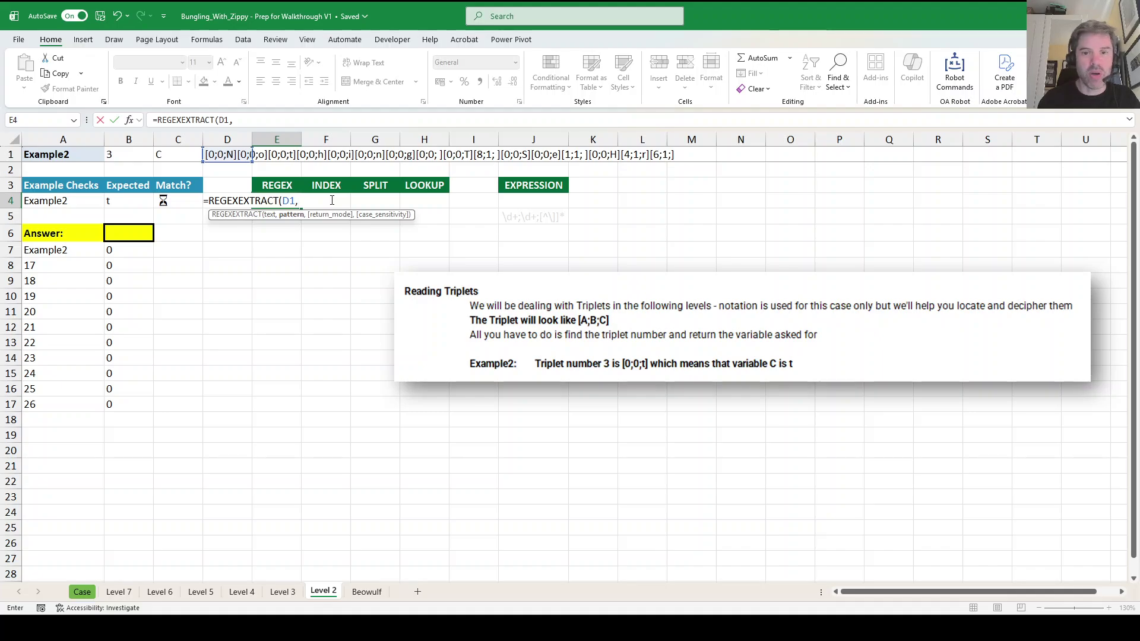
Begin the REGEXEXTRACT pattern in E4 with \d+;\d+; to match the triplet's two numeric parts.
text(\d)
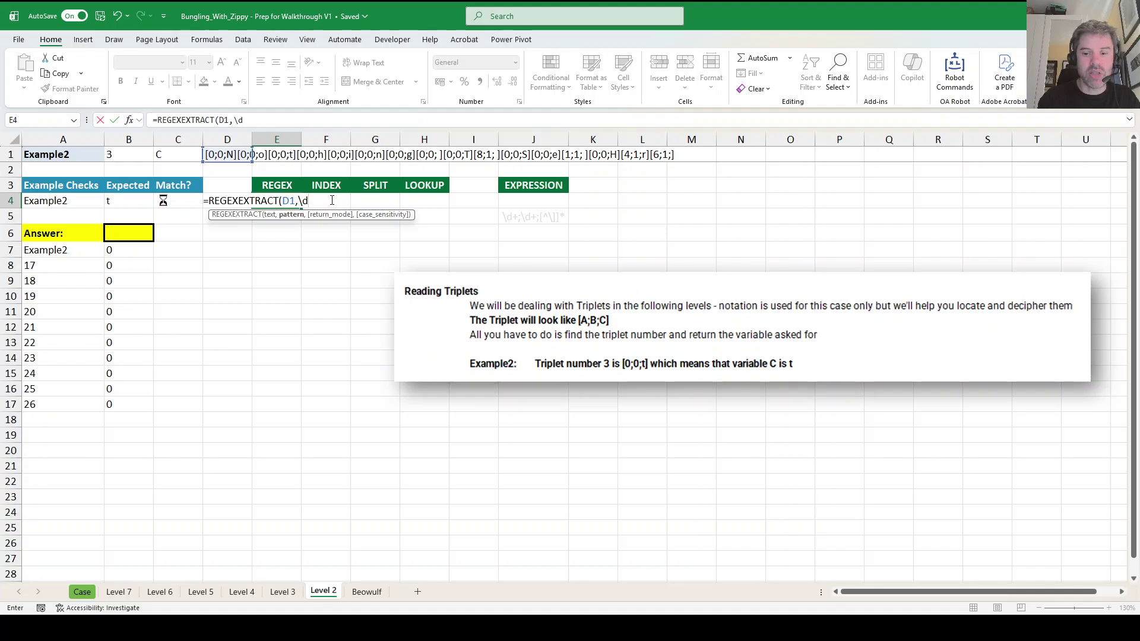
text(+)
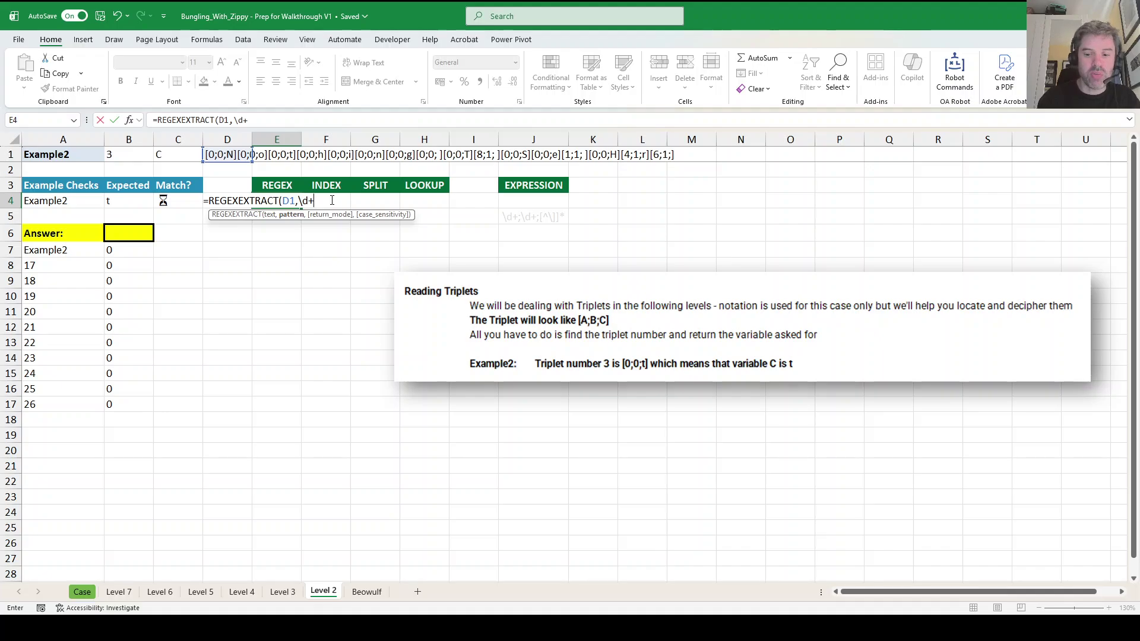
text(;\d)
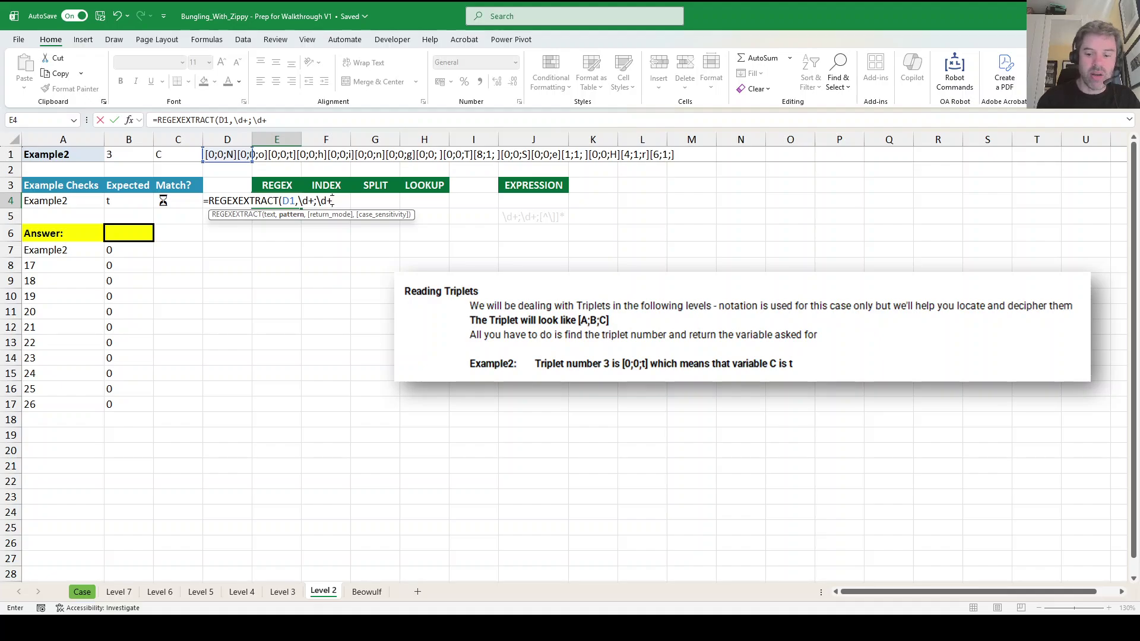
text(+;)
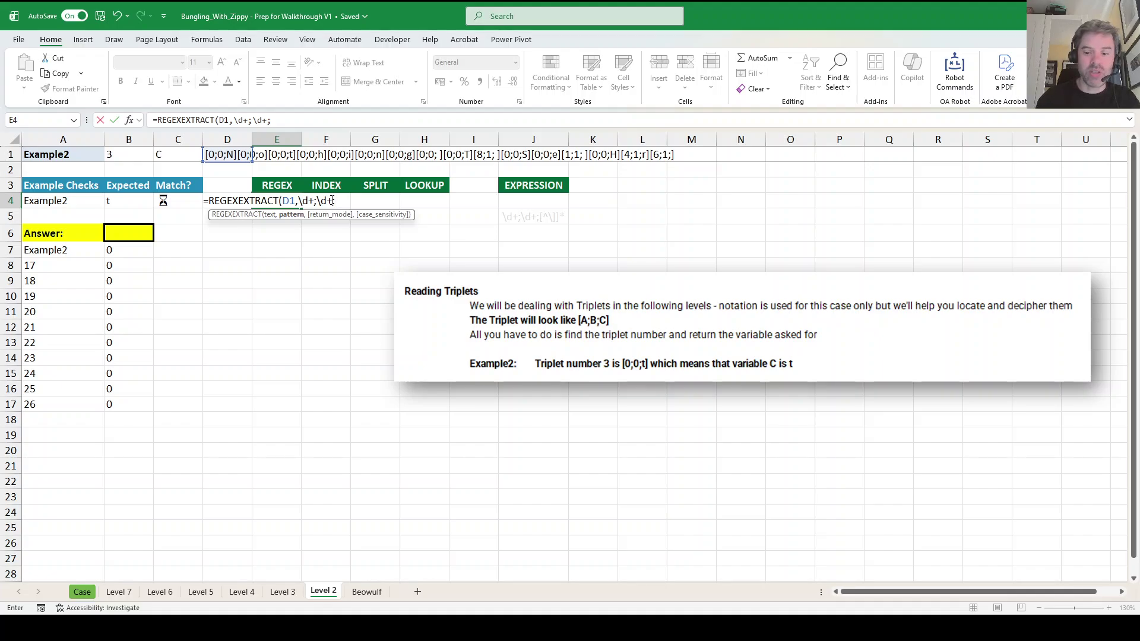
Extend the E4 pattern with [^\]]* to match any characters up to the closing bracket.
text({)
key(BackSpace)
text([])
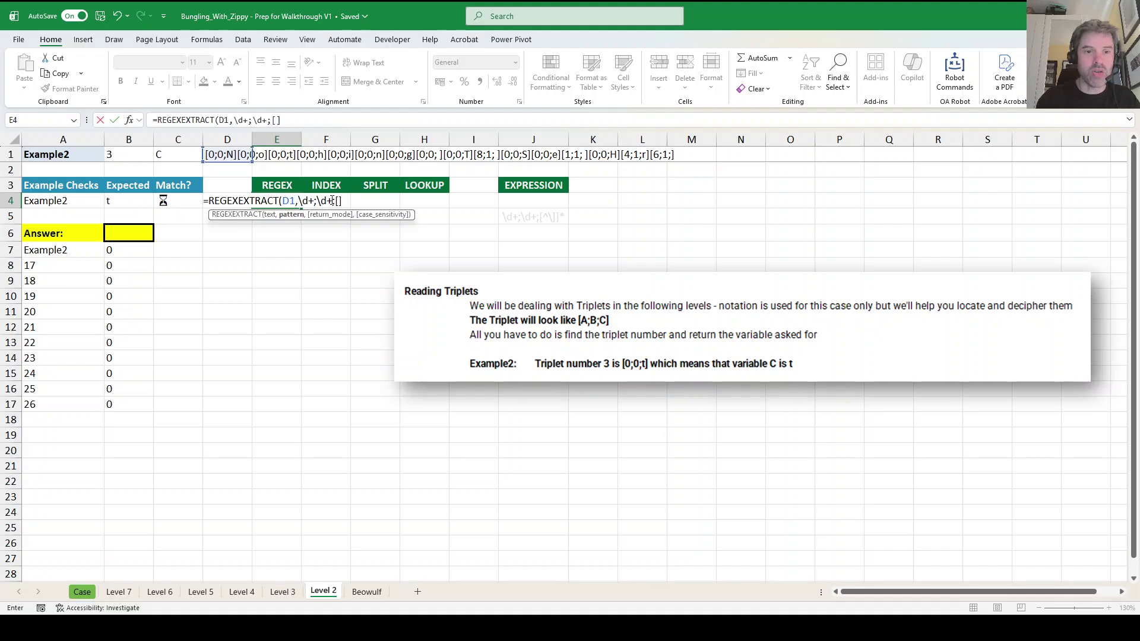
click(276, 121)
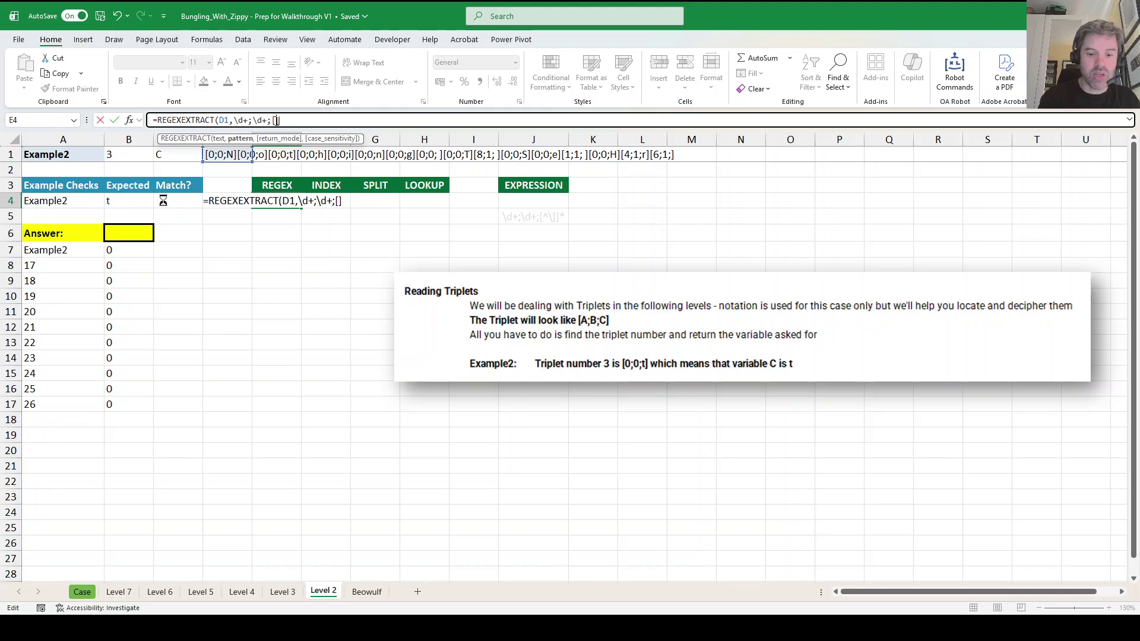
text(^)
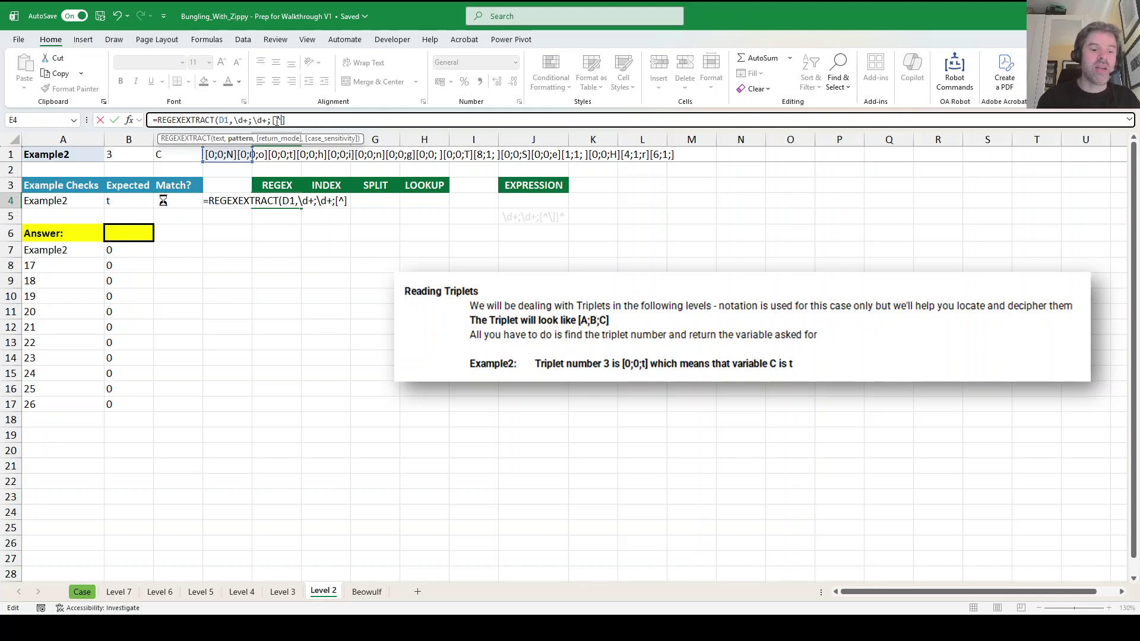
text(\)
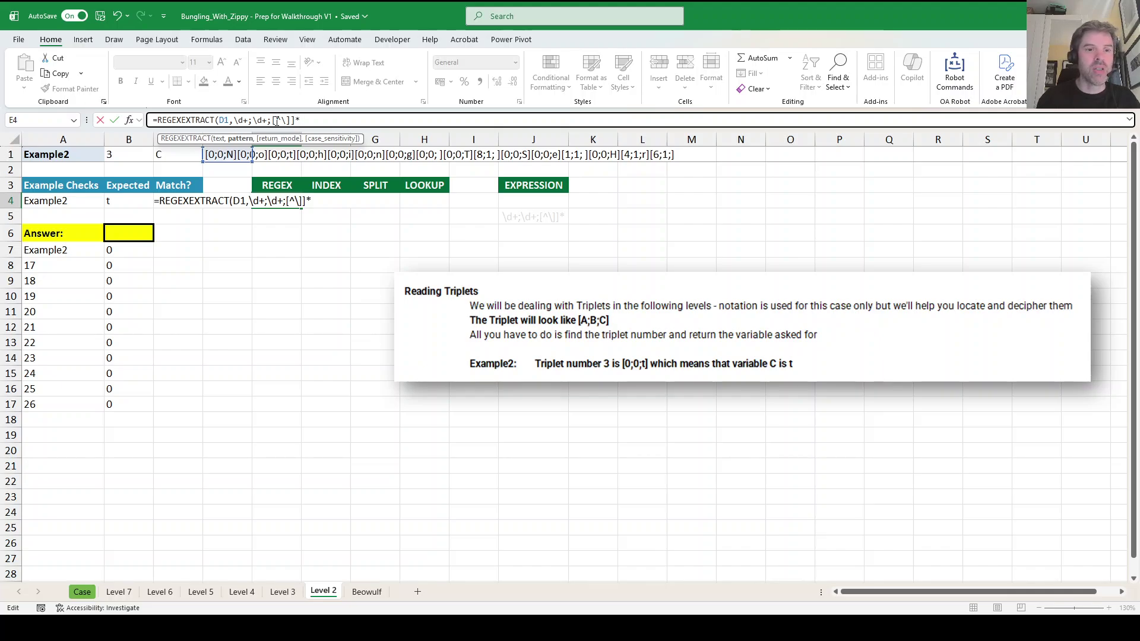
Enclose the pattern in quotes and enter E4 as =REGEXEXTRACT(D1,"\d+;\d+;[^\]]*").
click(233, 119)
text(")
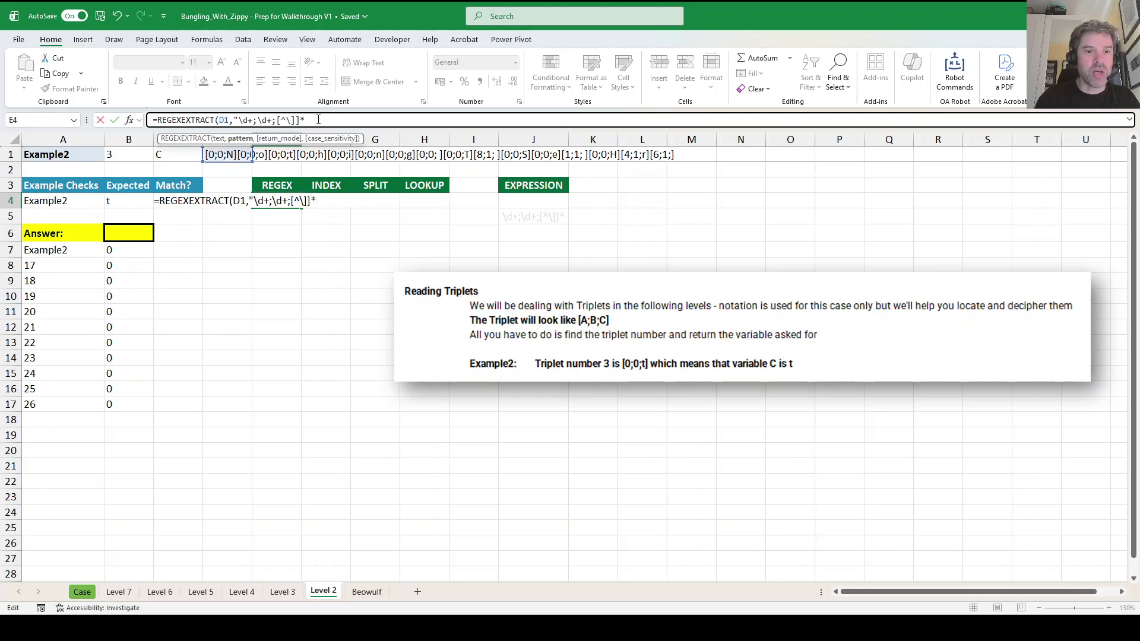
click(322, 119)
text())
key(Return)
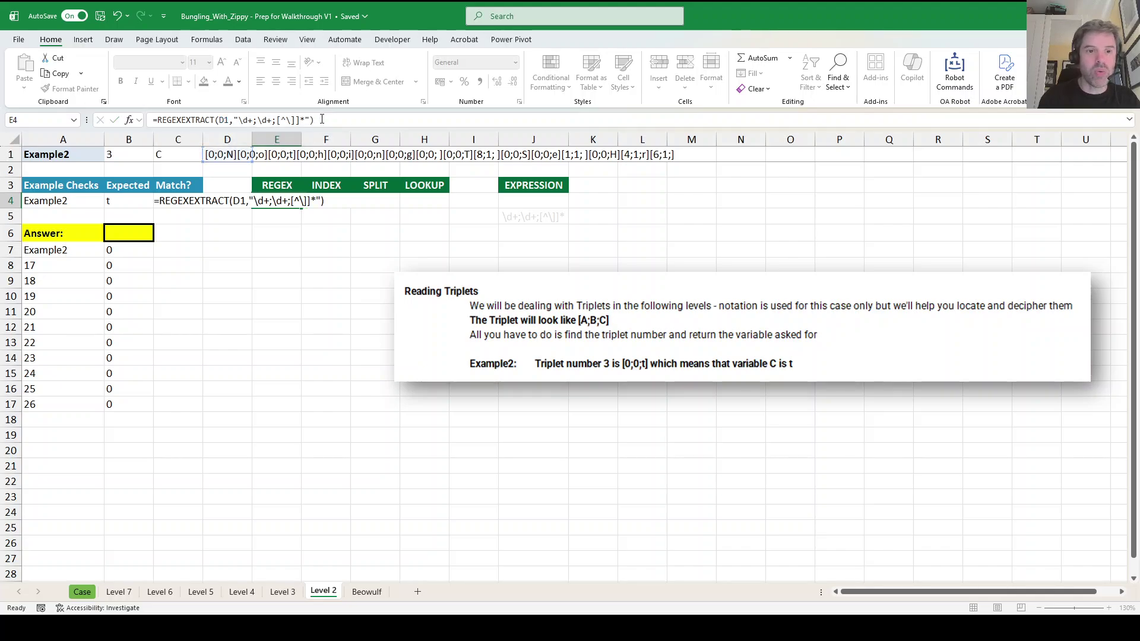
Add return mode 1 to the E4 REGEXEXTRACT formula so it extracts every triplet match.
key(Up)
click(322, 119)
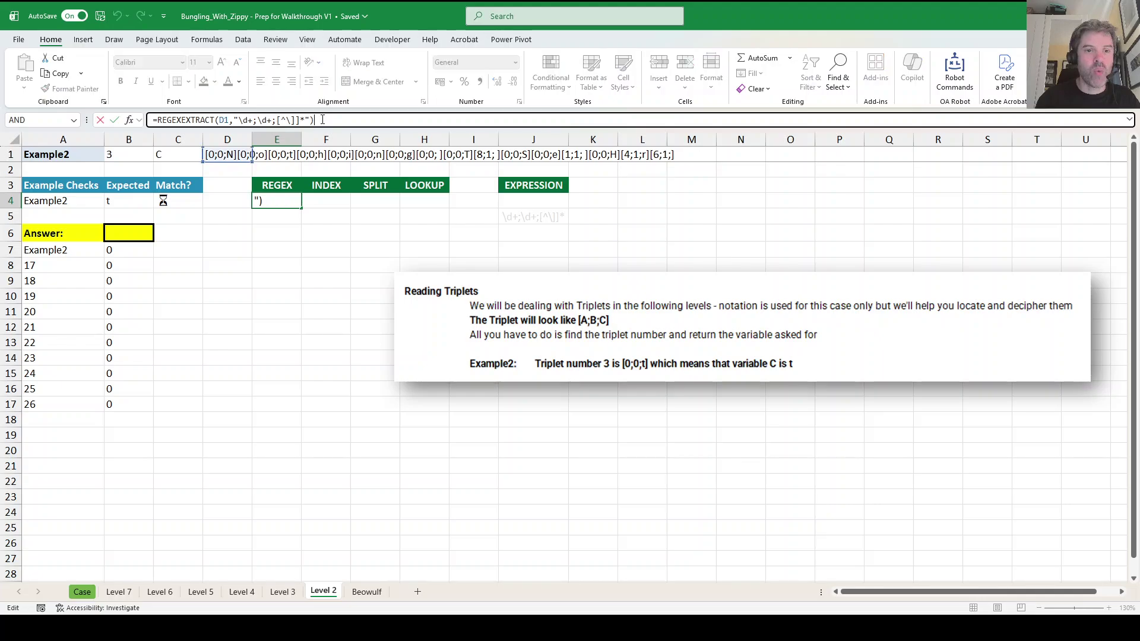
key(BackSpace)
text(,1))
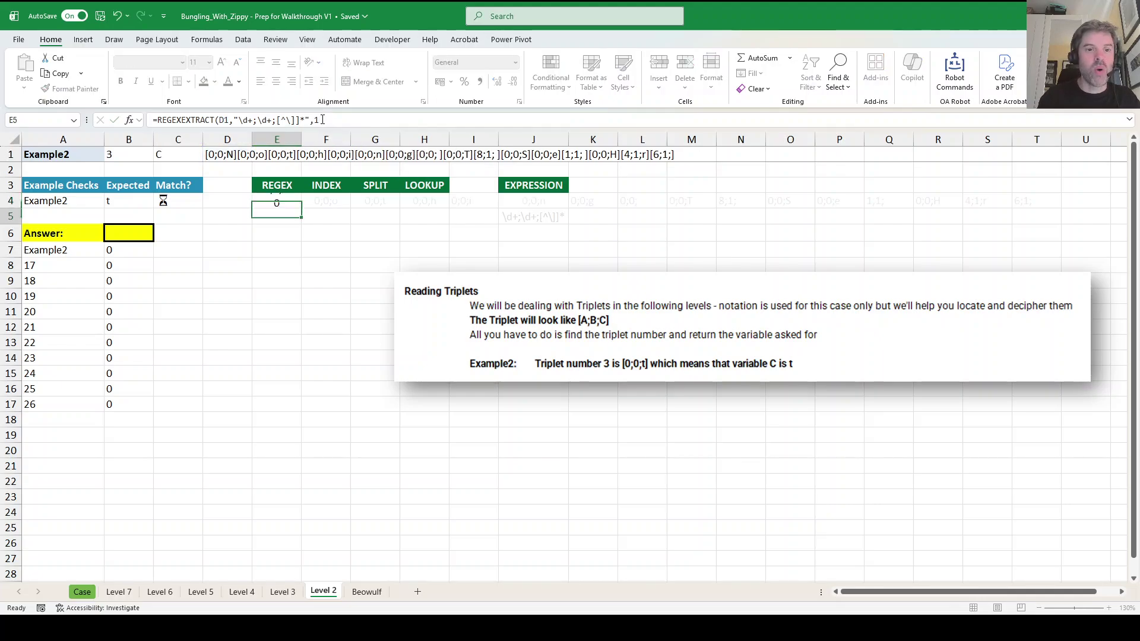
key(Return)
Wrap the E4 formula in TOCOL to list the triplets down a column.
key(Up)
click(157, 120)
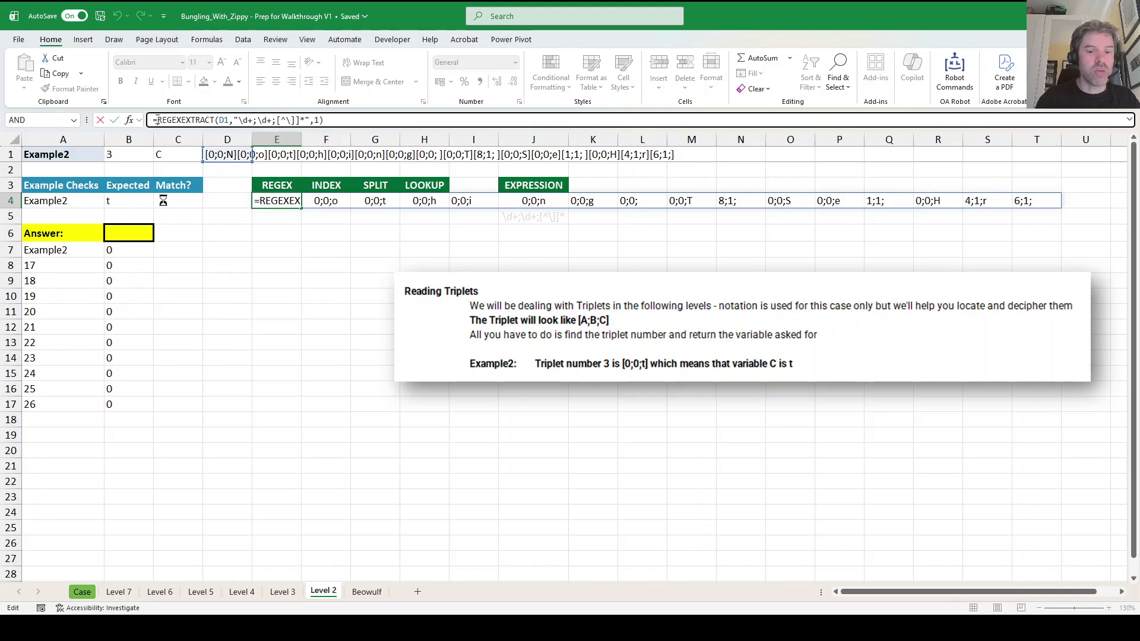
text(tocol()
key(End)
text())
key(Return)
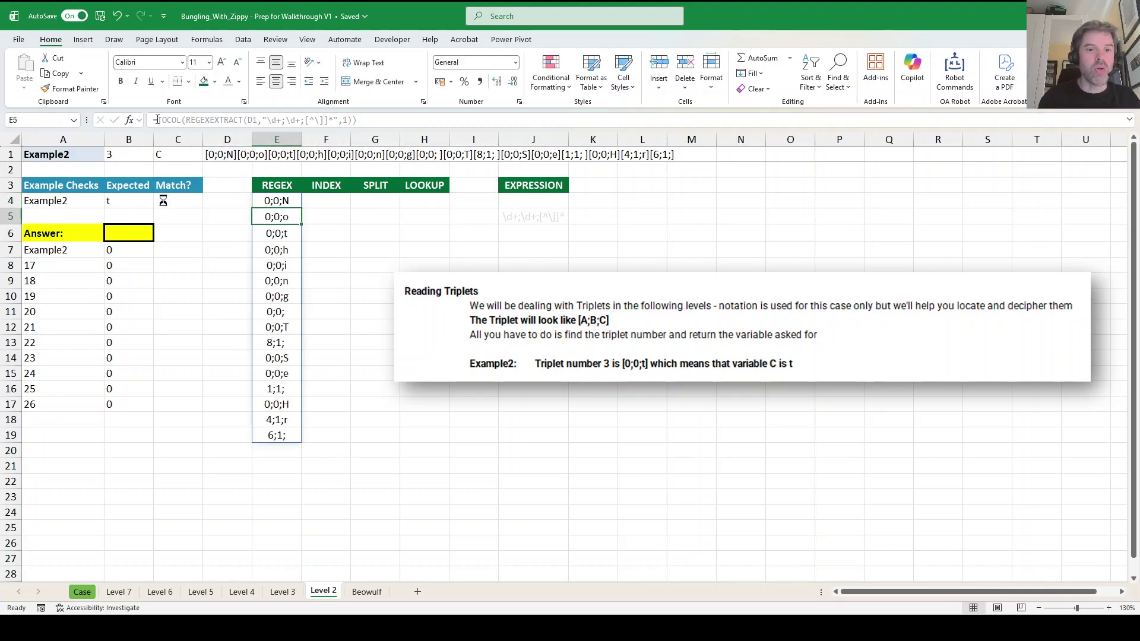
Enter =INDEX(E4#,B1) in F4 to pull the requested triplet from the REGEX list.
key(Up)
key(Right)
text(=index()
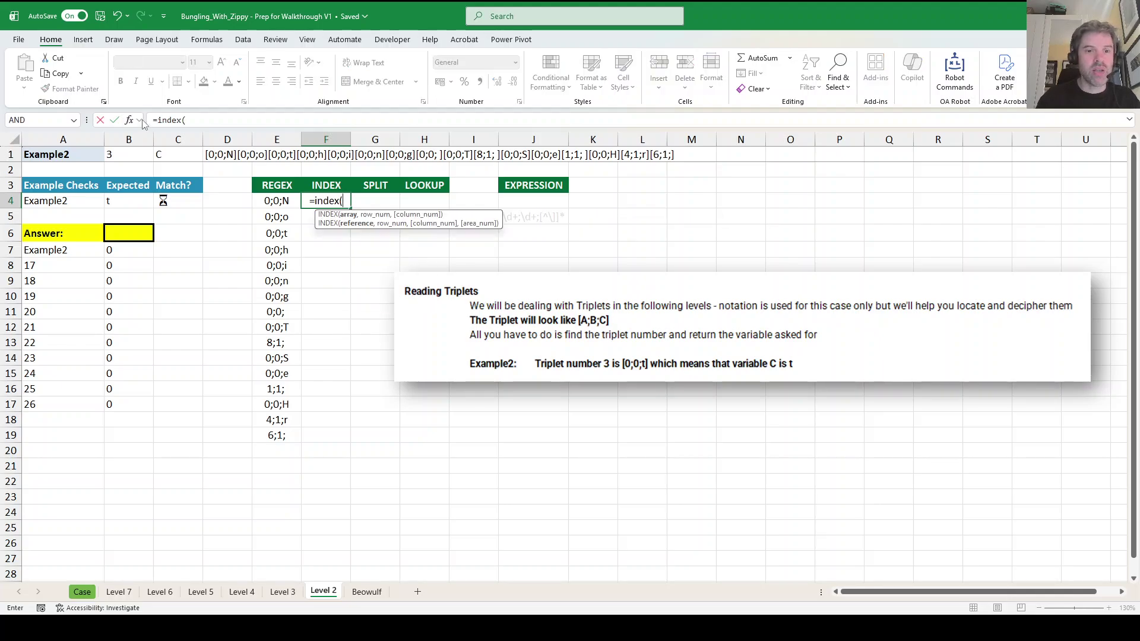
click(273, 200)
text(,)
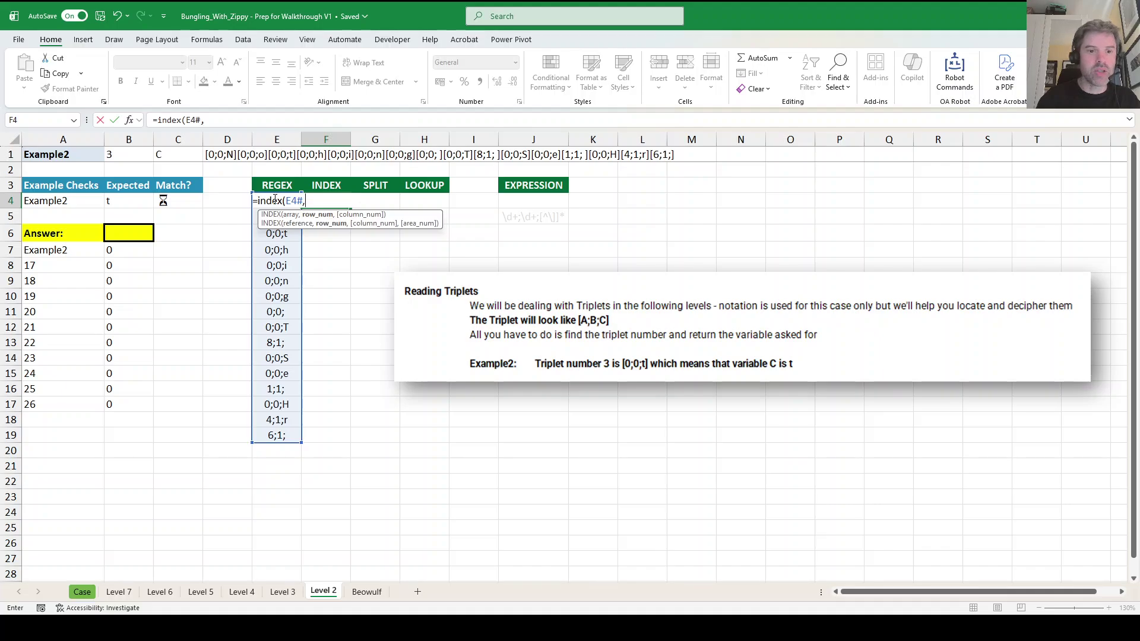
text(3))
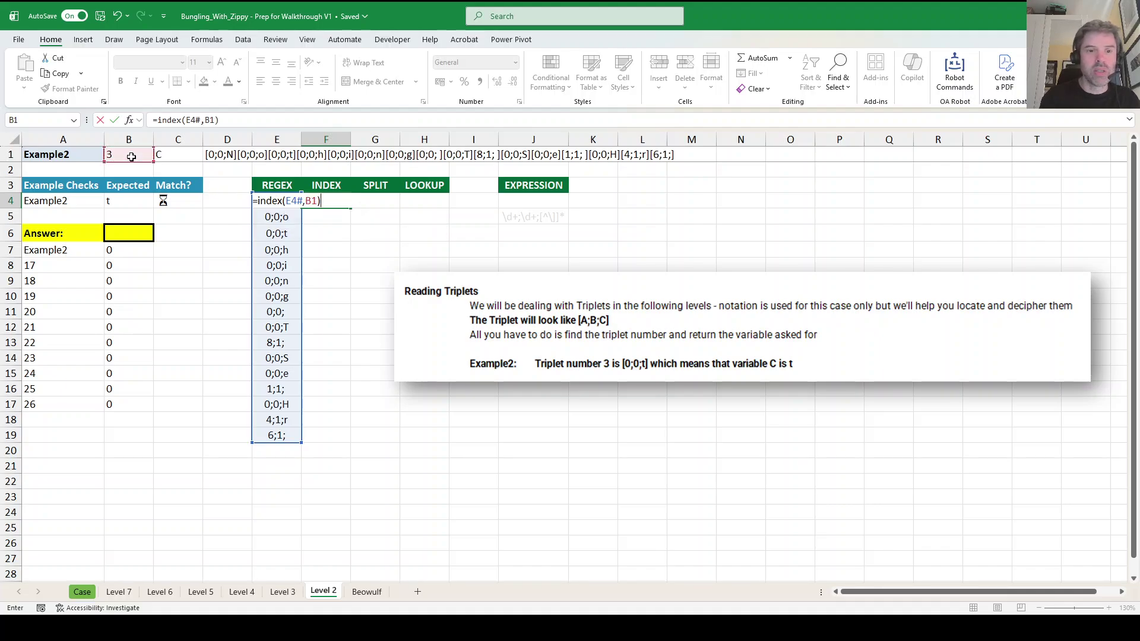
key(Return)
Enter =TEXTSPLIT(F4#,,";") in G4 under SPLIT to break the triplet into rows.
key(Up)
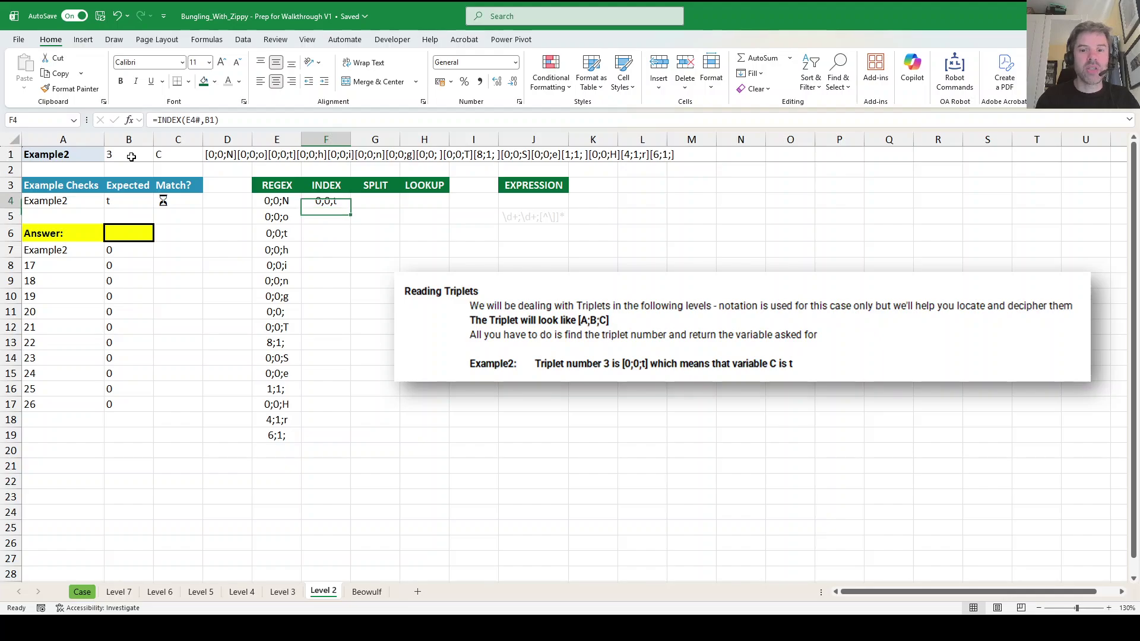
key(Right)
key(Left)
key(Right)
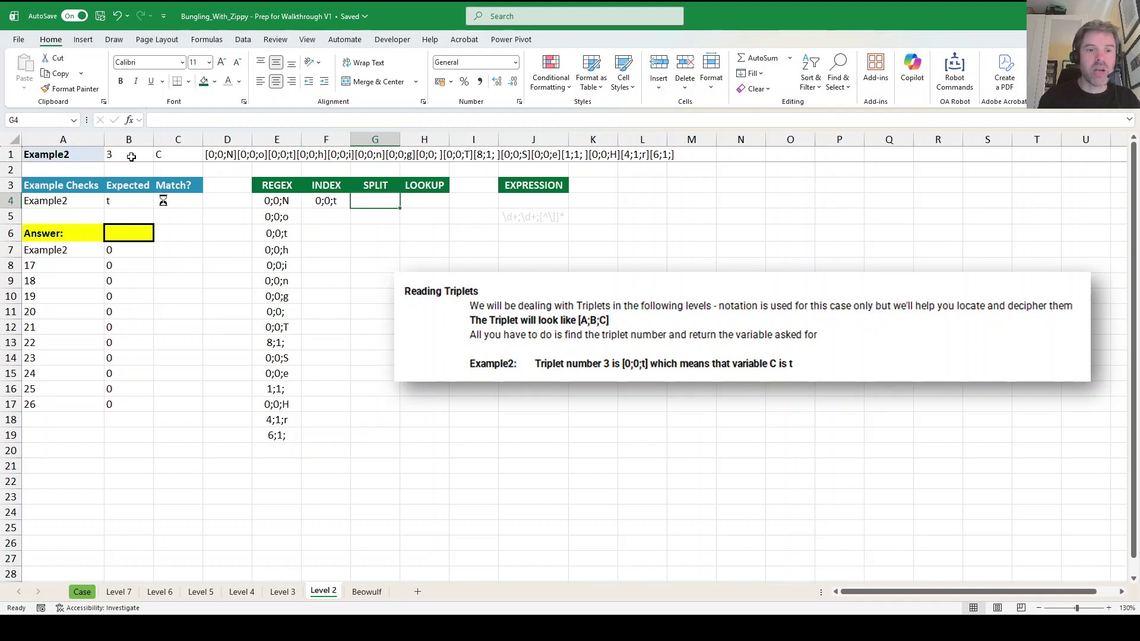
text(=text)
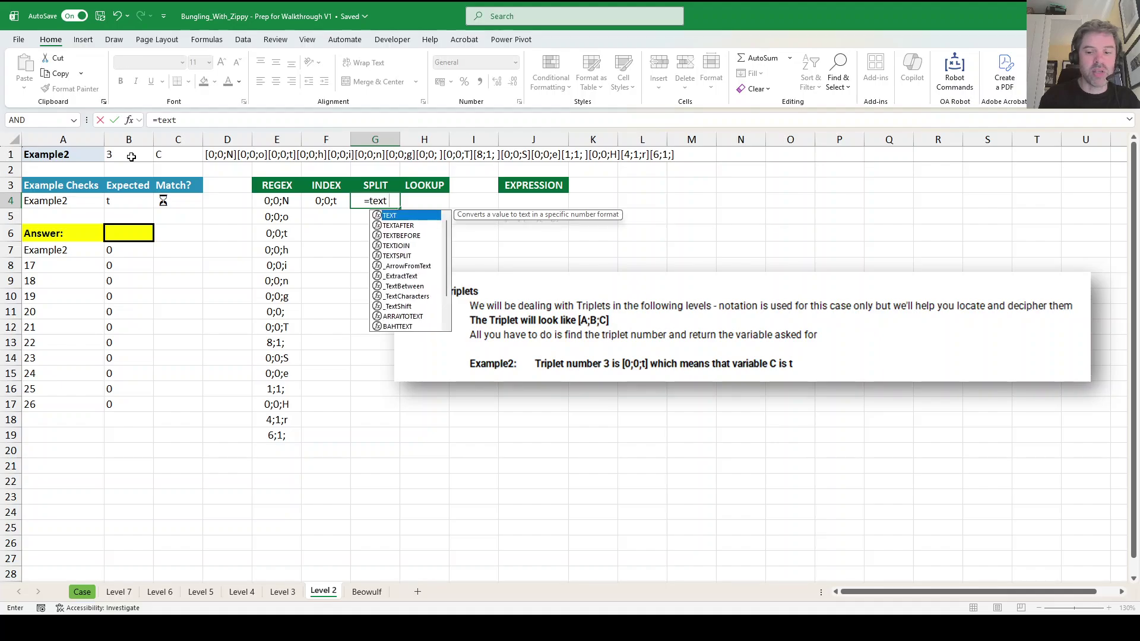
text(split()
key(Left)
text(,)
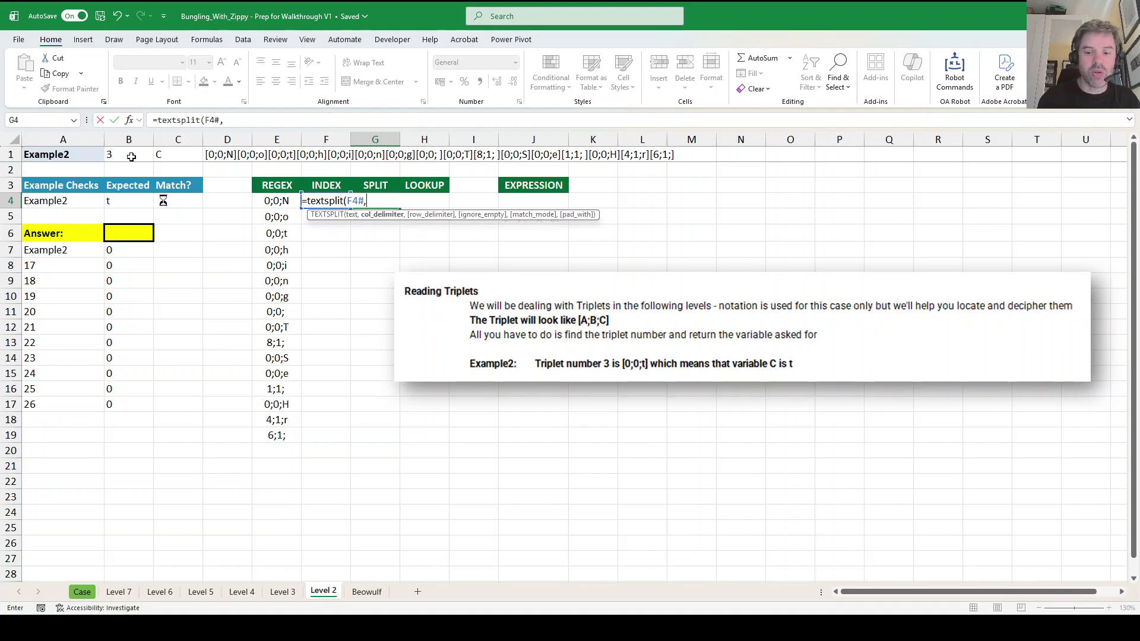
text(,";")
key(ctrl+Return)
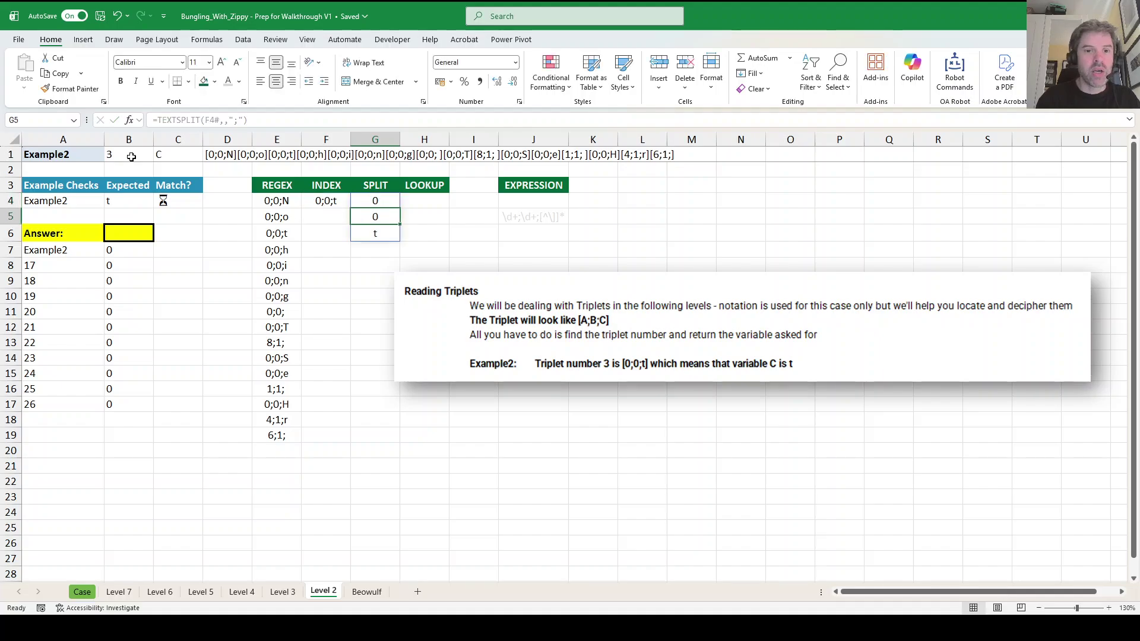
Enter the variable letters A, B and C in cells M3 to M5.
key(Right)
key(Right)
key(Up)
key(Right)
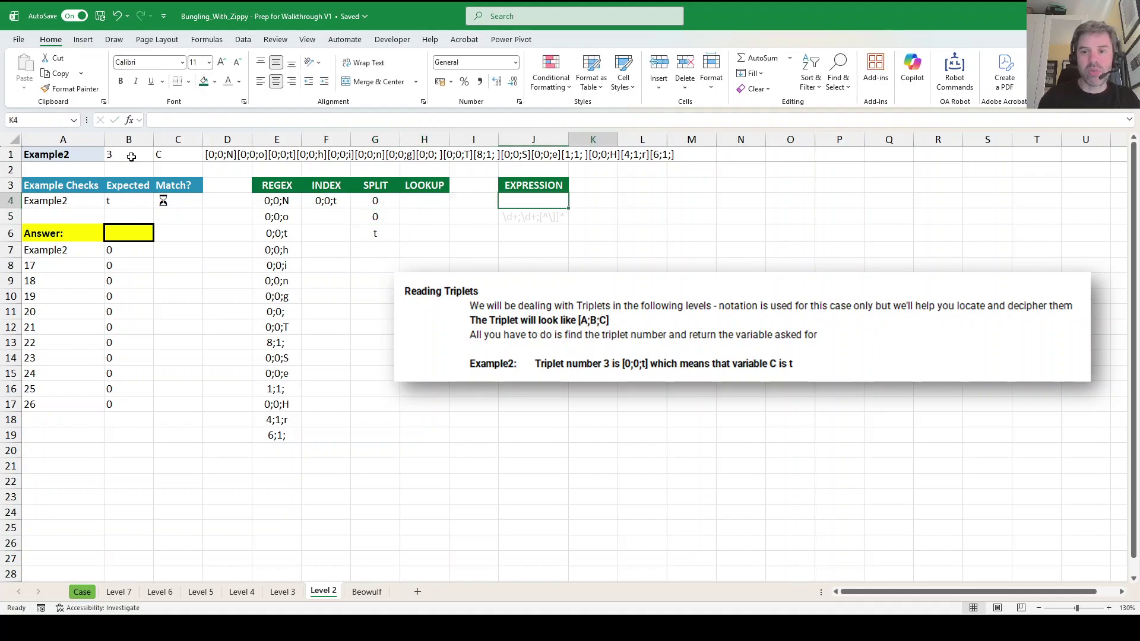
key(Right)
key(Right)
text(A)
key(Return)
text(B)
key(Return)
text(C)
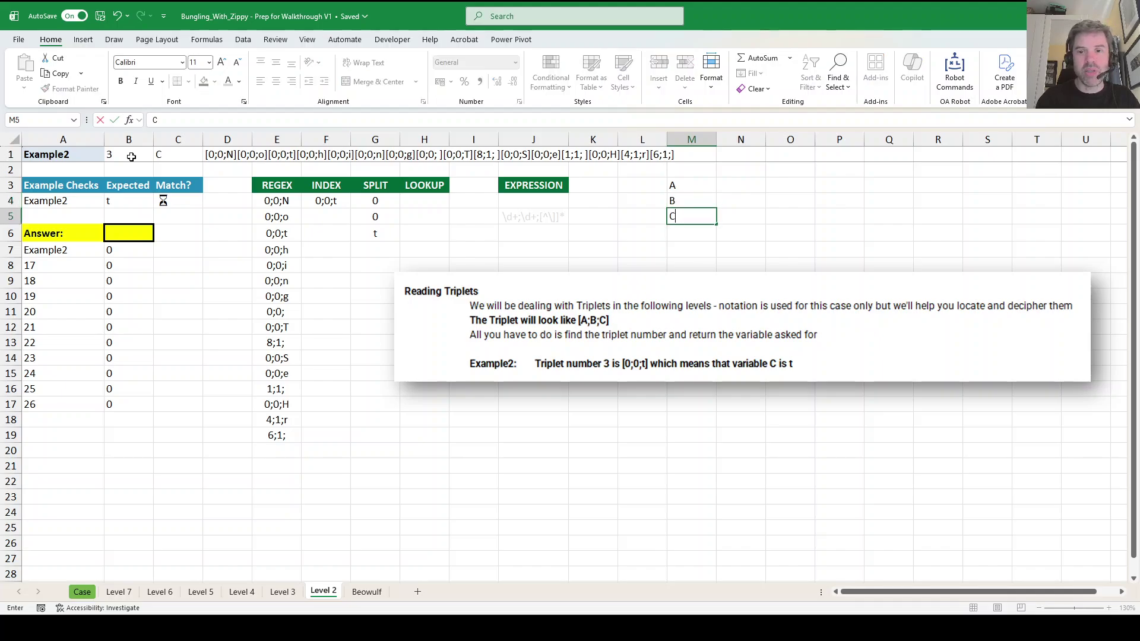
key(Left)
Enter =M3:M5 in N3 to reference the three variable letters as an array.
key(Right)
key(Right)
key(Up)
key(Up)
text(=)
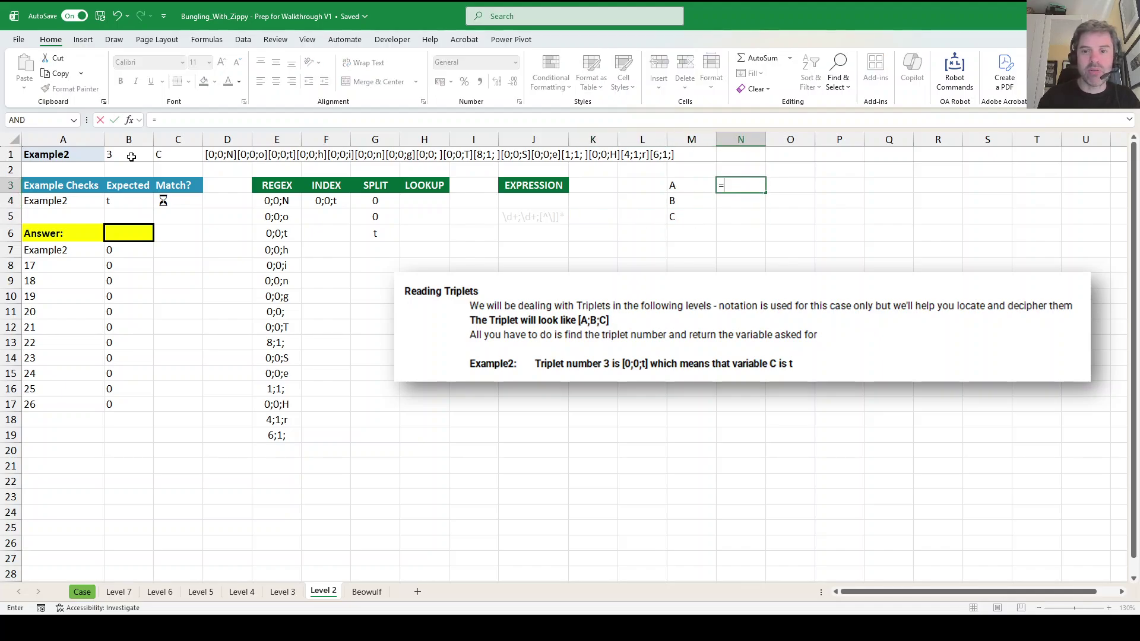
key(Left)
key(shift+Down)
key(shift+Down)
key(Return)
Convert the N3 range reference into the array constant {"A";"B";"C"} and copy the constant.
key(Up)
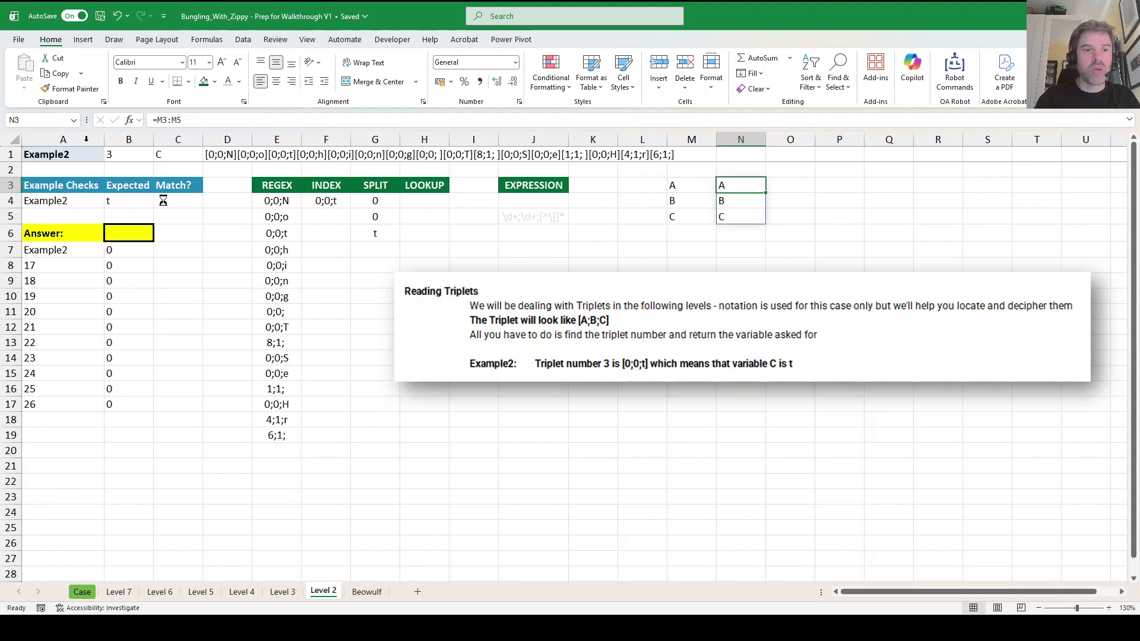
double_click(161, 119)
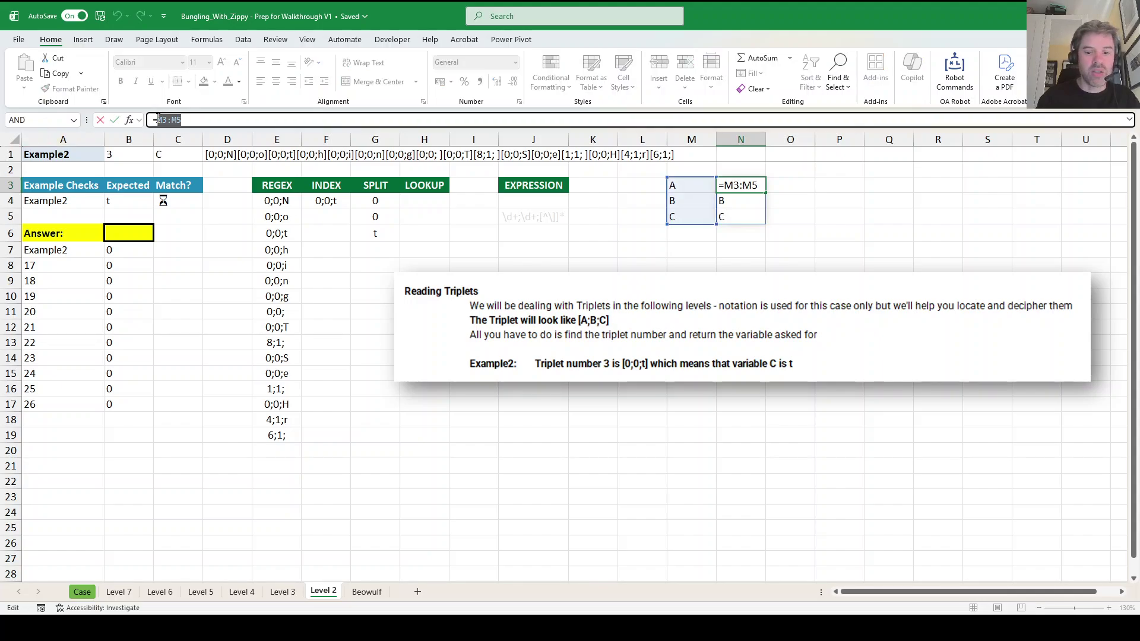
key(F9)
key(Return)
key(Up)
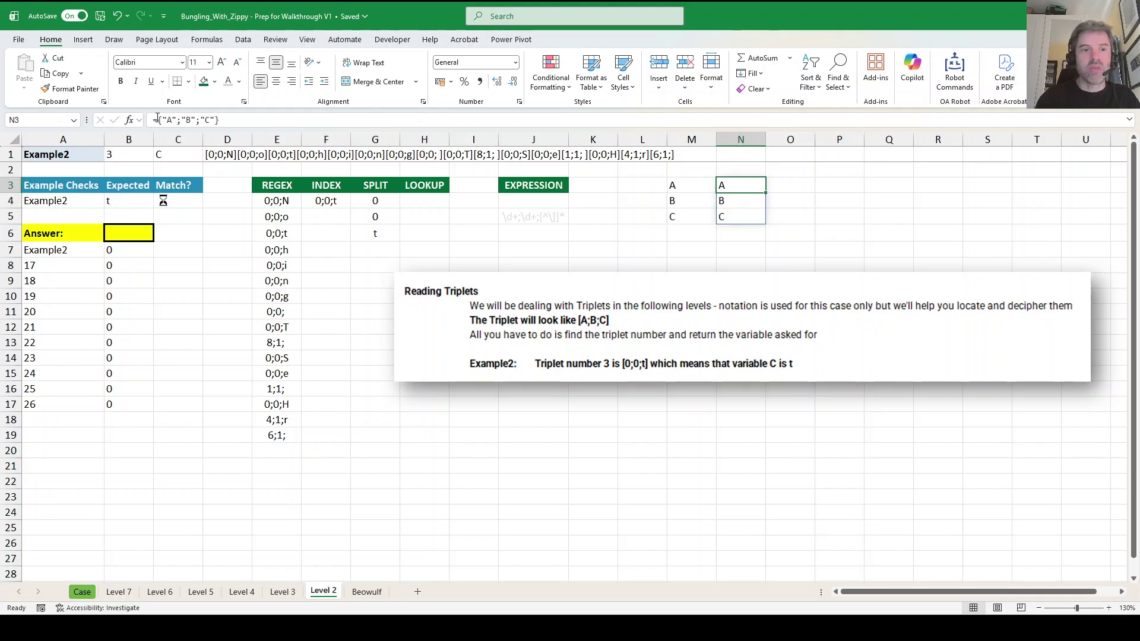
click(238, 122)
key(Return)
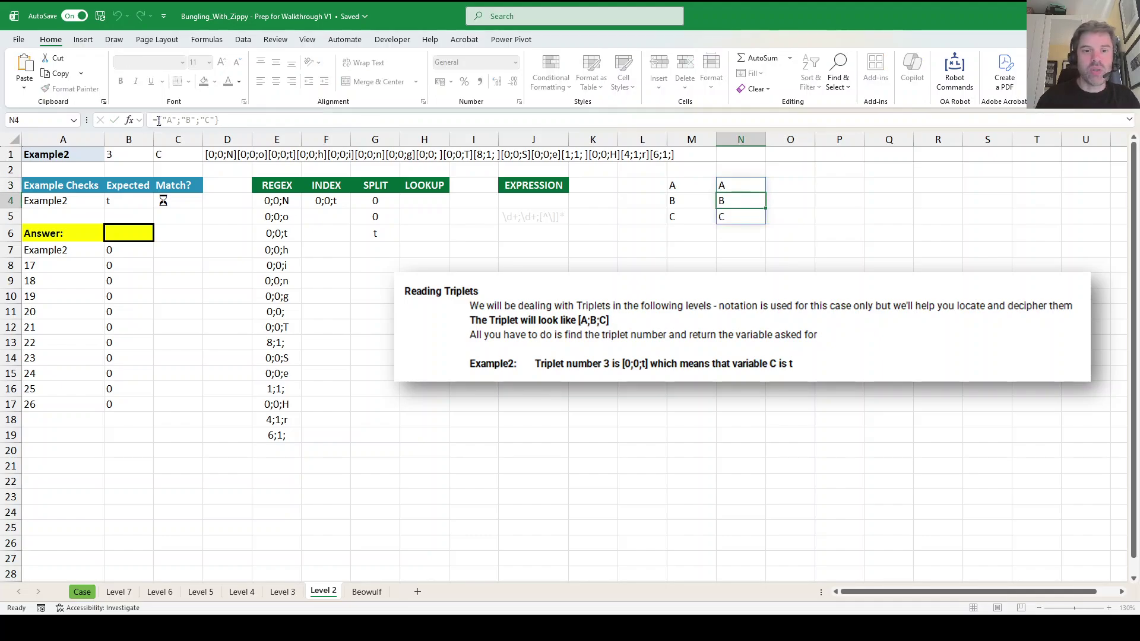
Enter =XLOOKUP(C1,{"A";"B";"C"},G4#) in H4 under LOOKUP to return the requested variable.
click(414, 202)
text(=XLOOK)
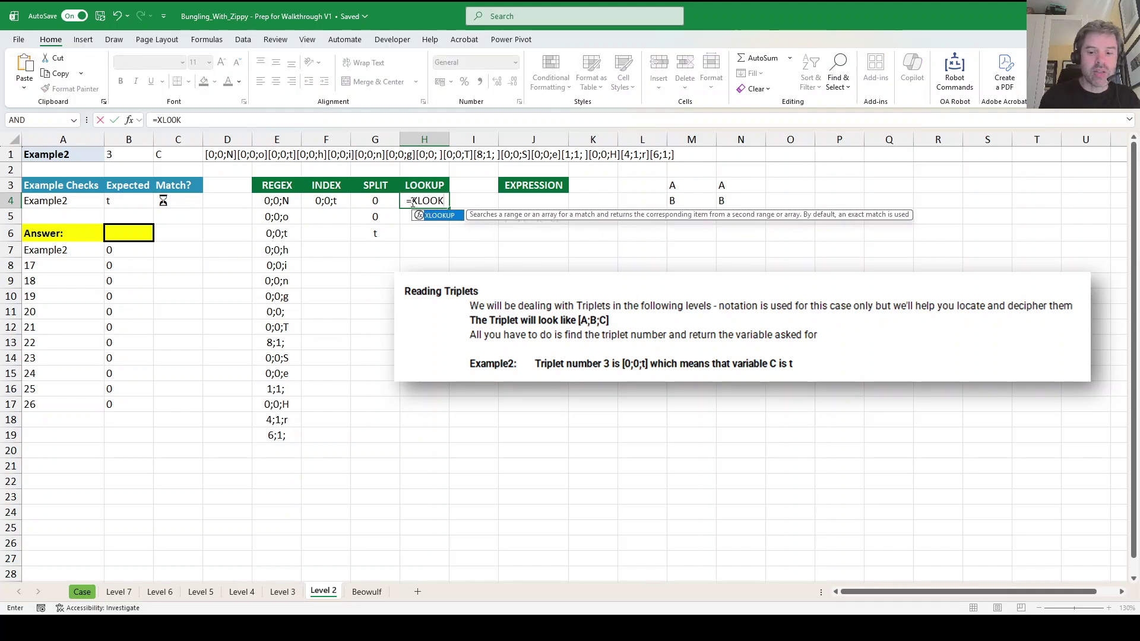
key(Tab)
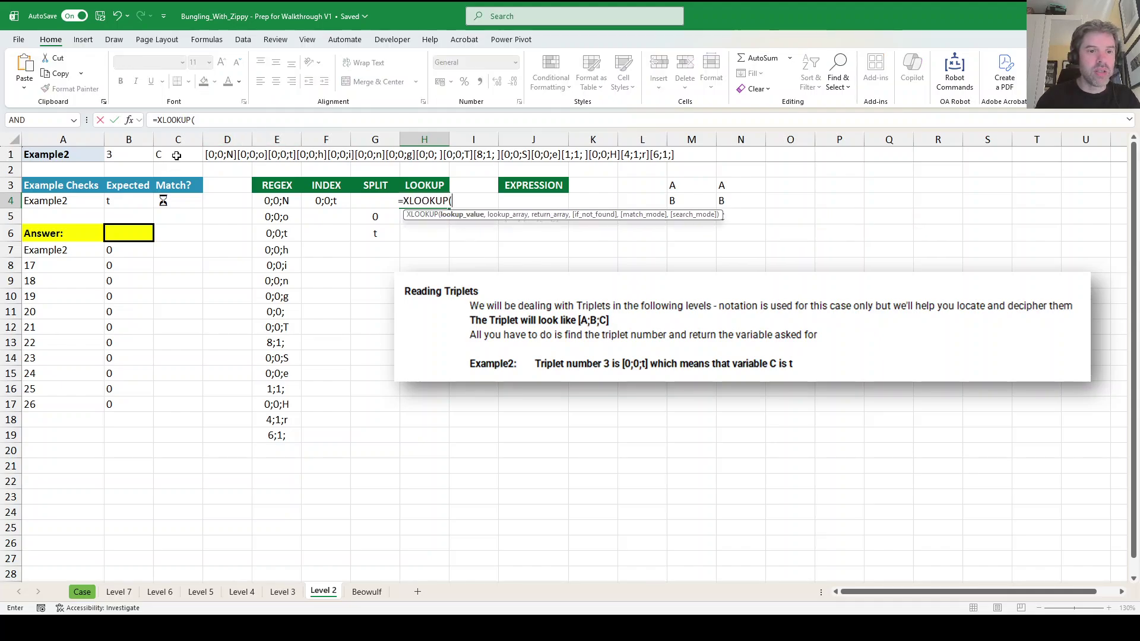
click(178, 153)
text(,)
text({"A";"B";"C"})
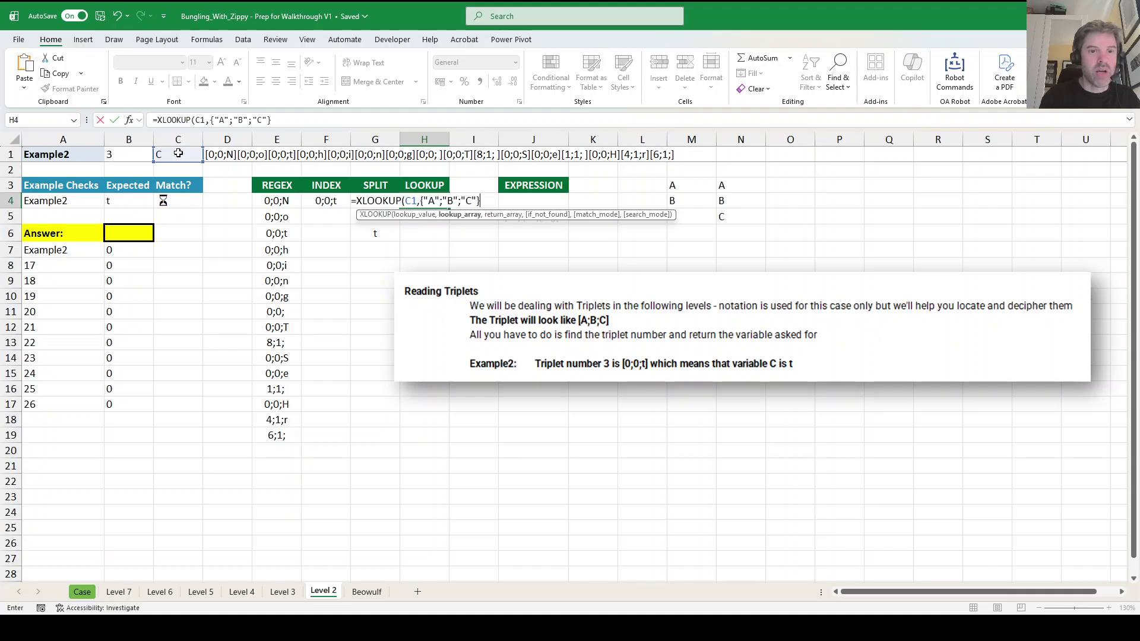
text(,)
drag(392, 231, 386, 199)
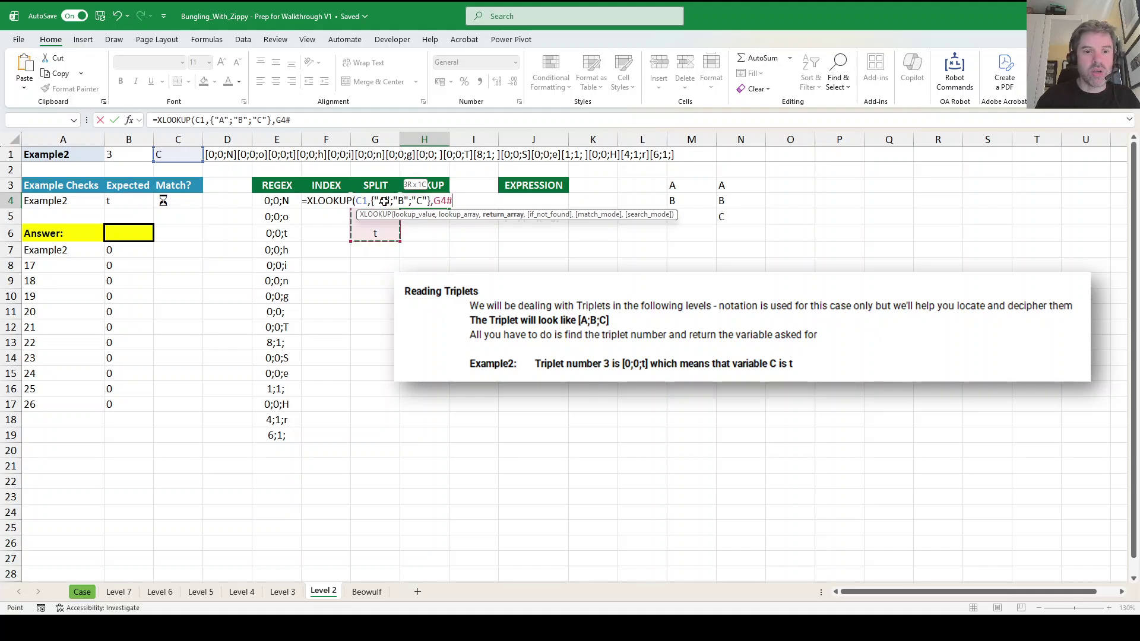
text())
key(Return)
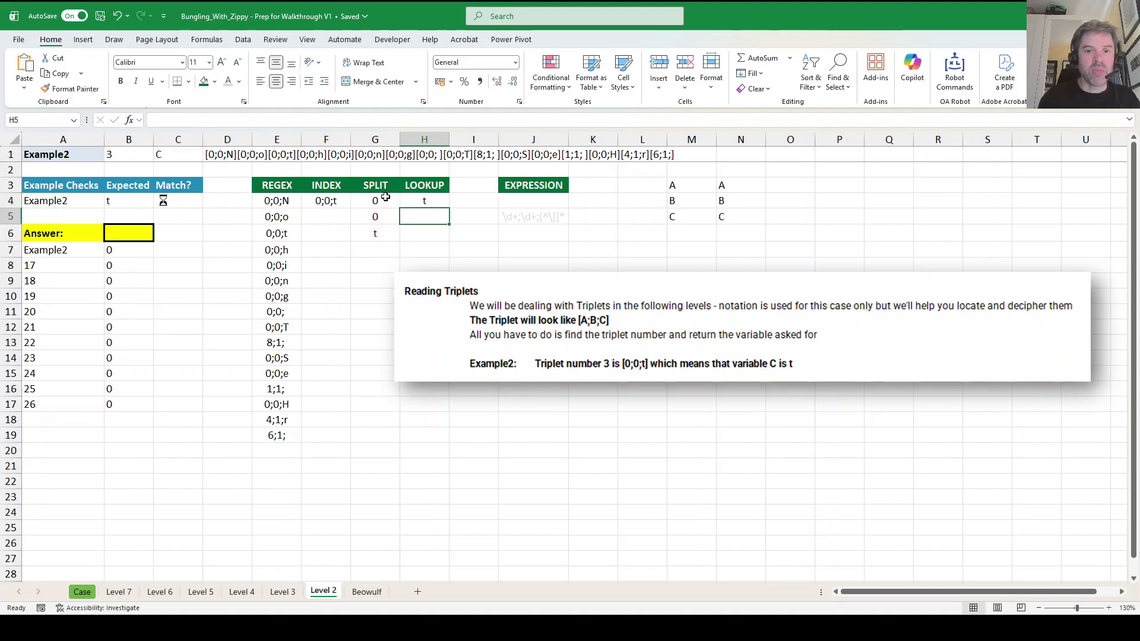
Enter =H4 in Answer cell B6 to return the LOOKUP result for the Level 2 games.
key(Up)
key(Left)
key(Left)
key(Left)
key(Left)
key(Left)
key(Left)
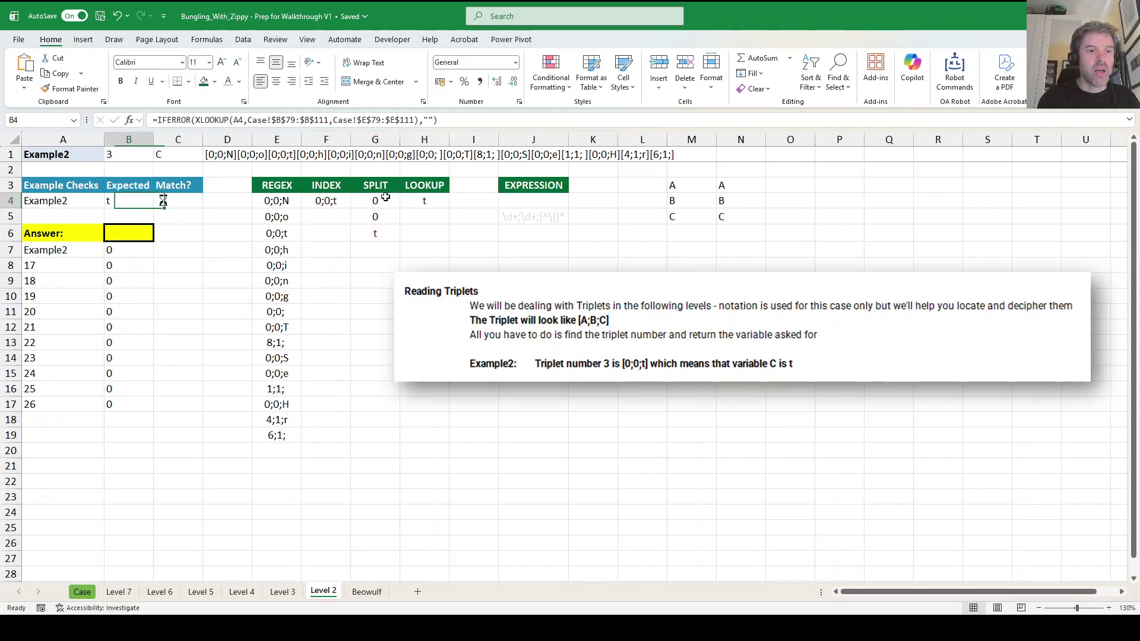
key(Down)
key(Down)
text(=)
key(Up)
key(Up)
key(Right)
key(Right)
key(Right)
key(Right)
key(Right)
key(Right)
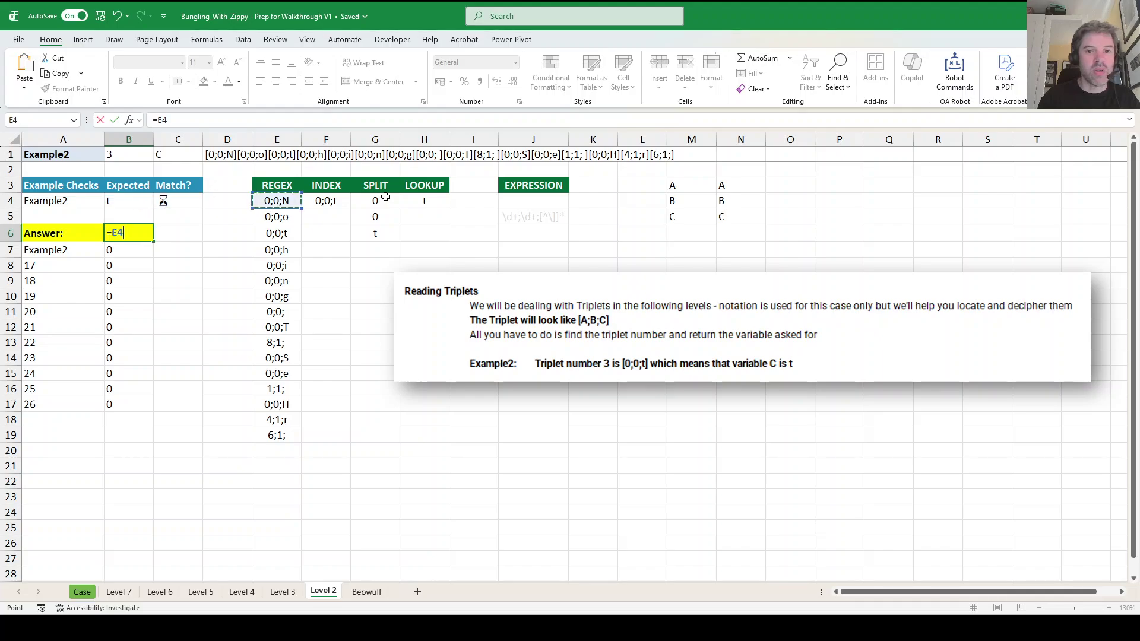
key(Return)
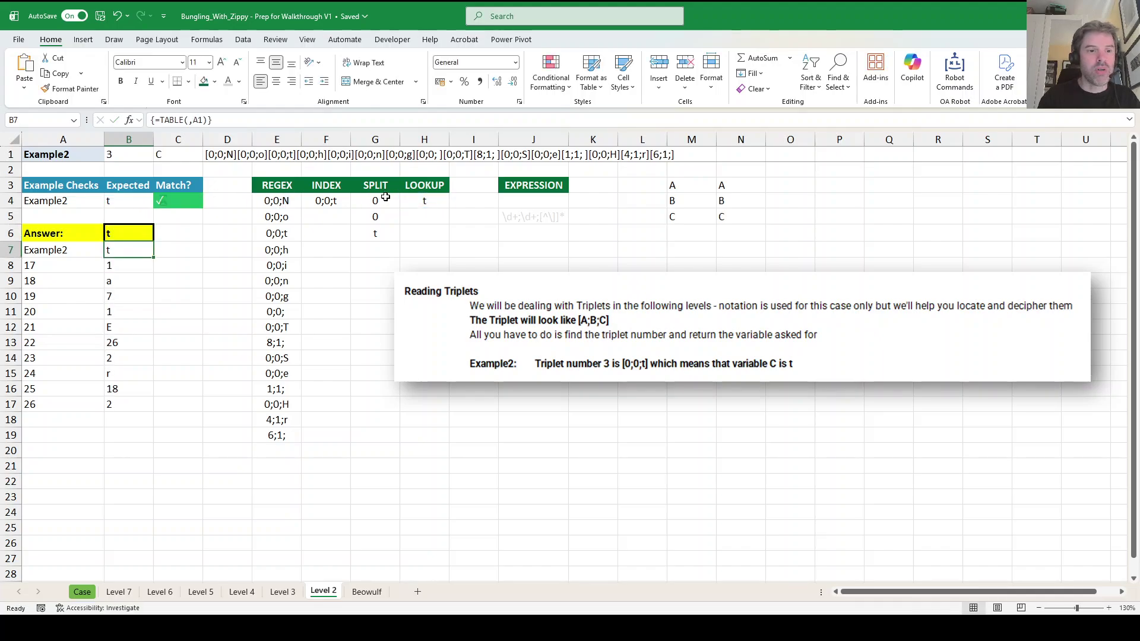
Copy the regex pattern from J5 into J4 under EXPRESSION and check the Level 2 answers on the Case sheet.
click(544, 220)
key(ctrl+c)
key(Up)
key(ctrl+v)
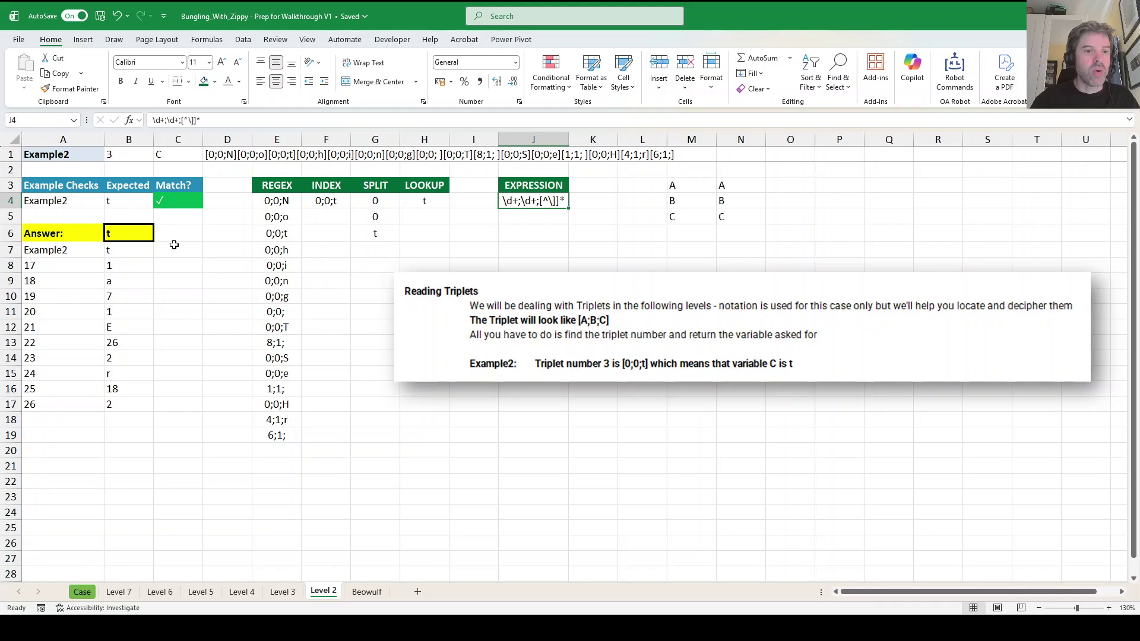
click(91, 590)
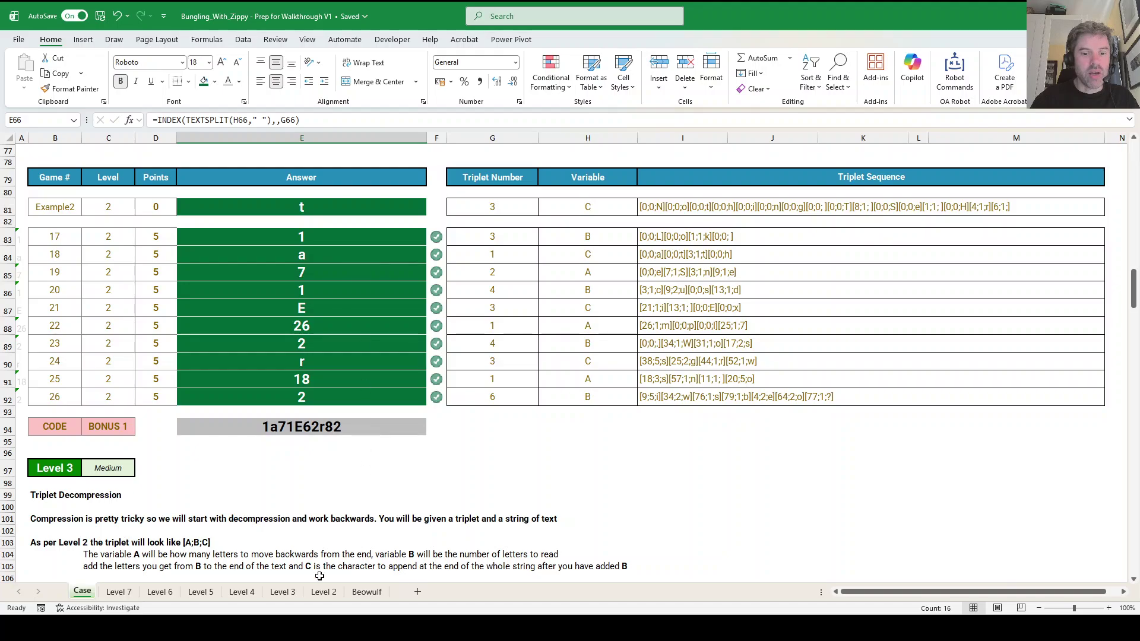
On the Level 3 sheet, enter =REGEXEXTRACT(B1,'Level 2'!J4) in E4 under SPLIT to extract the triplet.
click(282, 592)
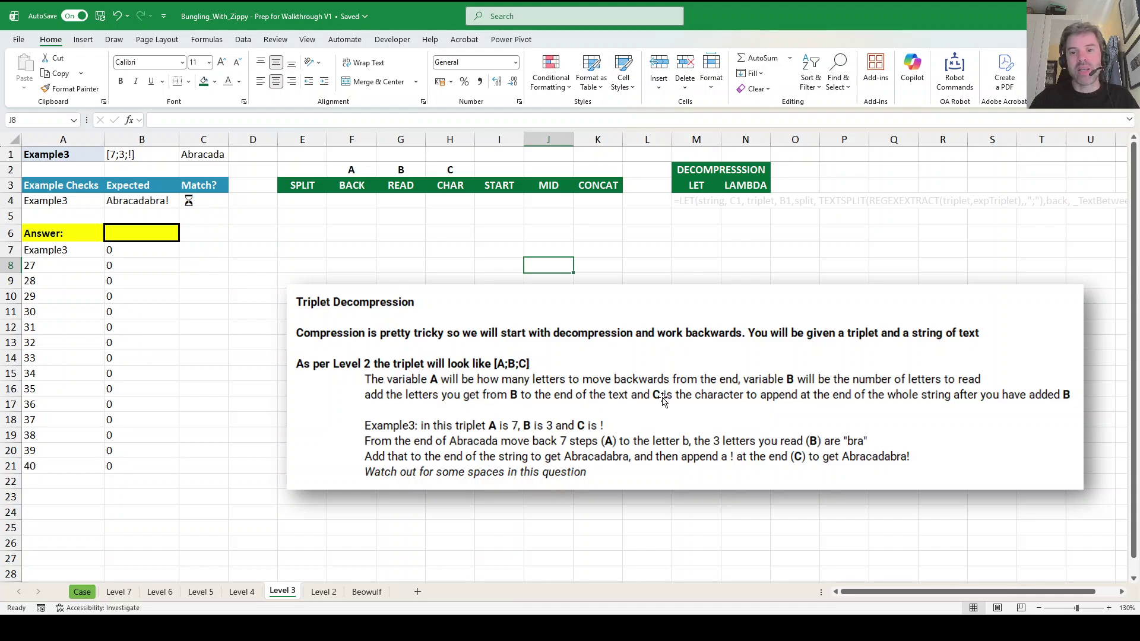
click(302, 202)
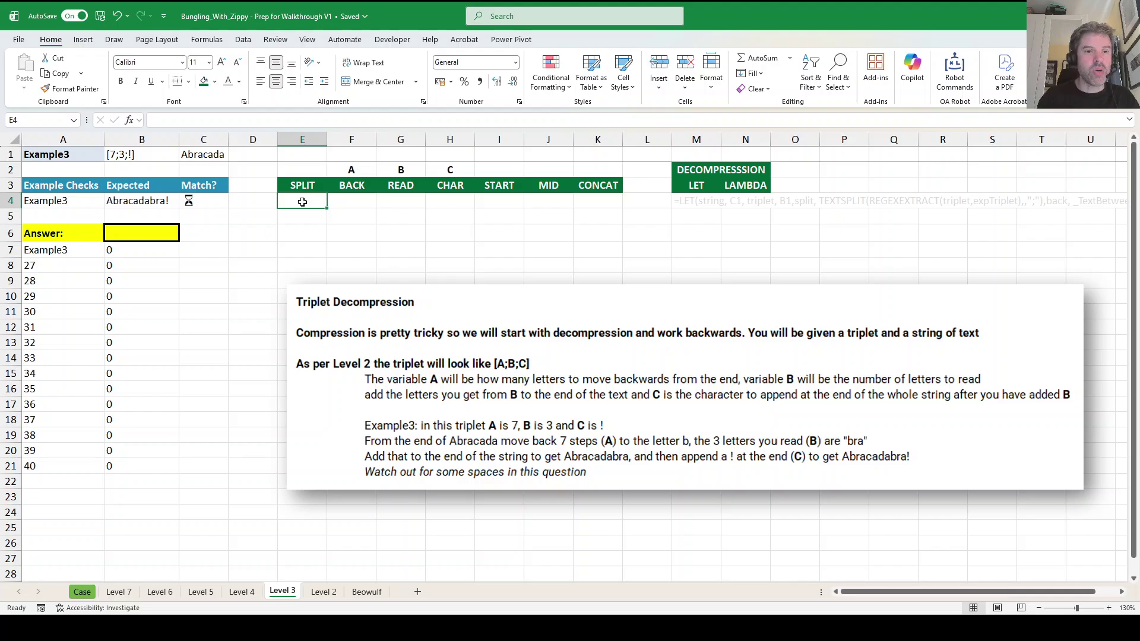
text(=REGEXEXTRACT()
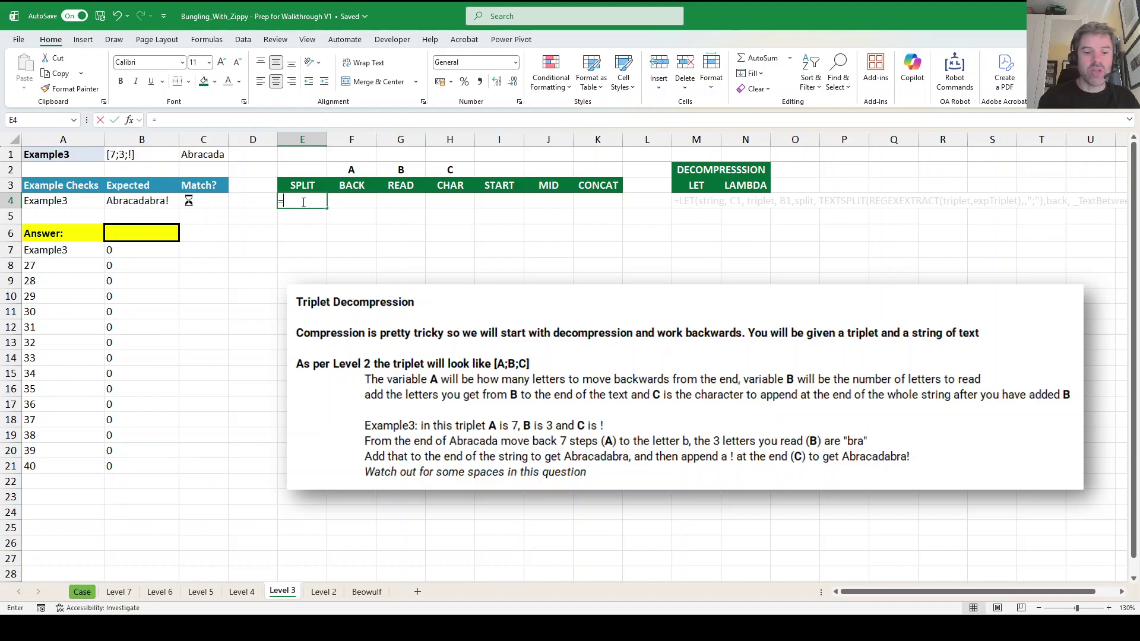
click(142, 156)
text(,)
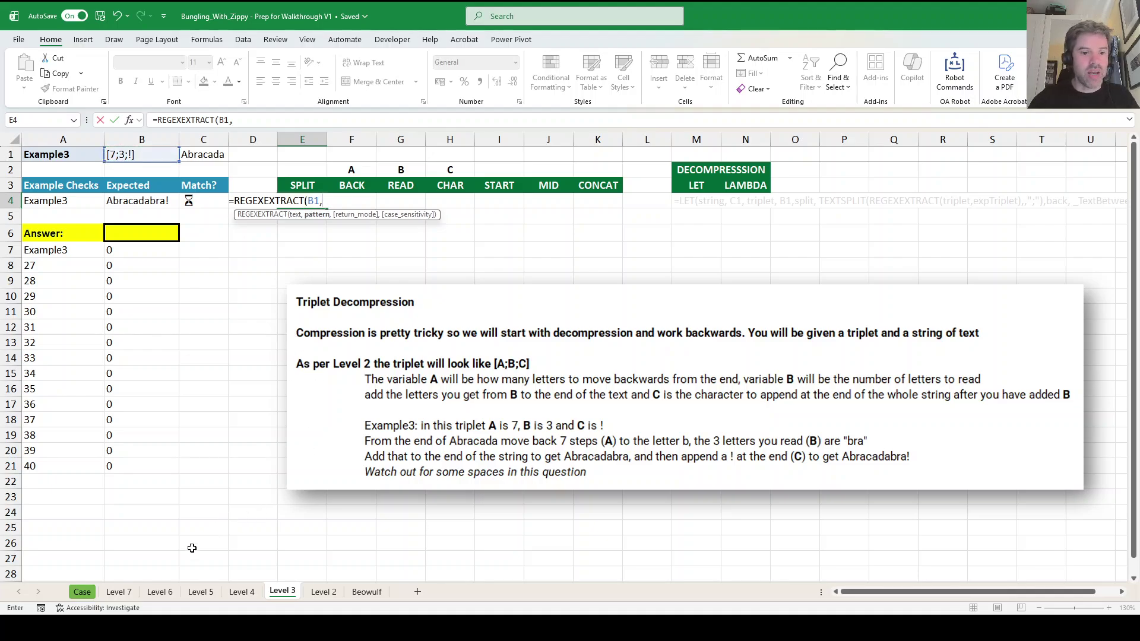
click(323, 593)
click(537, 202)
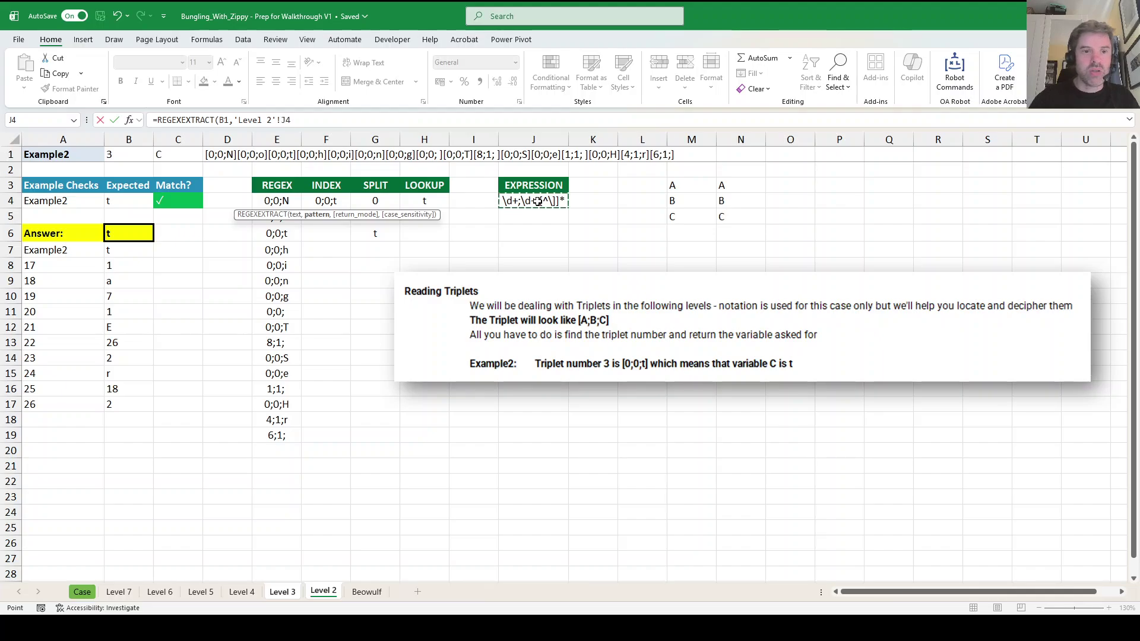
text())
key(Return)
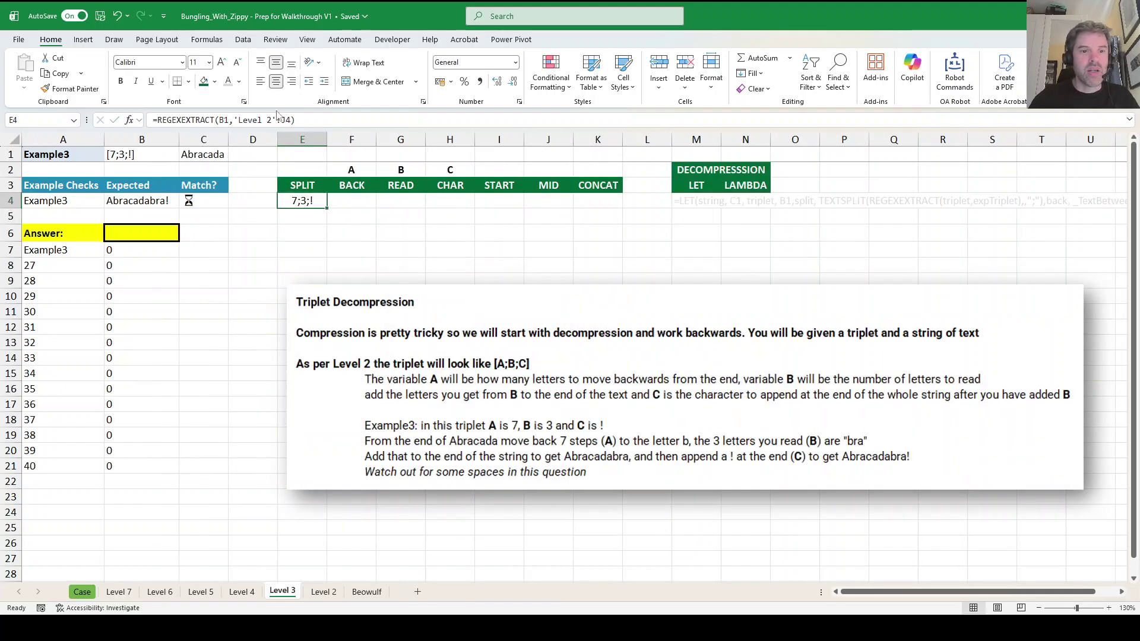
Replace the 'Level 2'!J4 reference in E4's formula with the literal pattern "\d+;\d+;[^\]]*".
drag(291, 119, 233, 119)
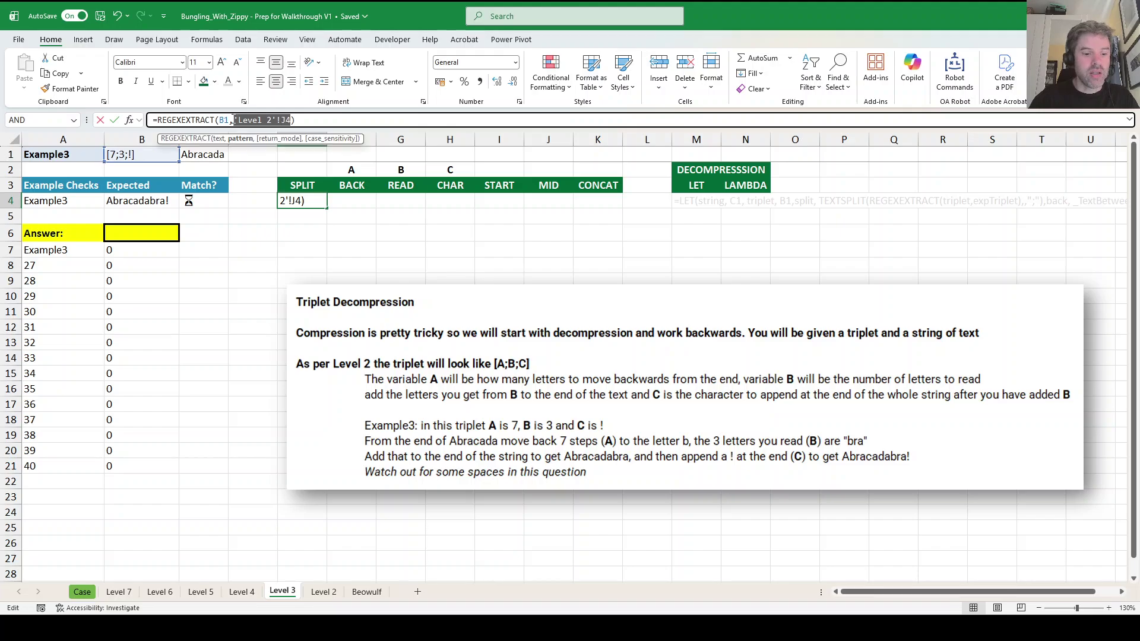
key(Escape)
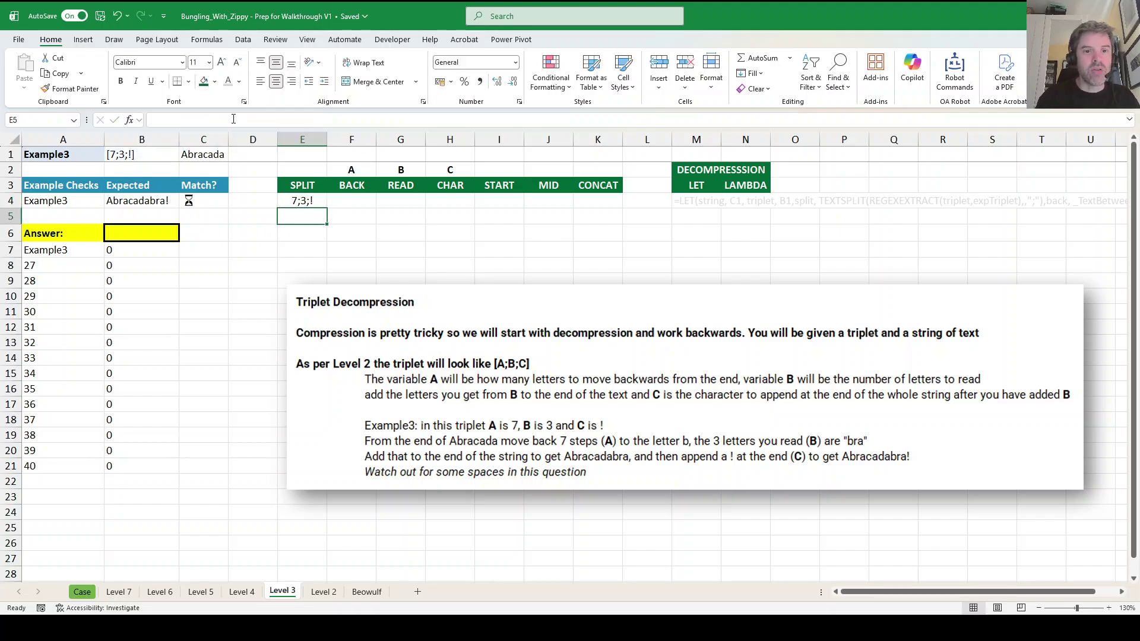
key(Right)
key(Left)
Wrap E4's REGEXEXTRACT formula in TEXTSPLIT with ";" as the row delimiter to split the triplet down rows.
click(158, 119)
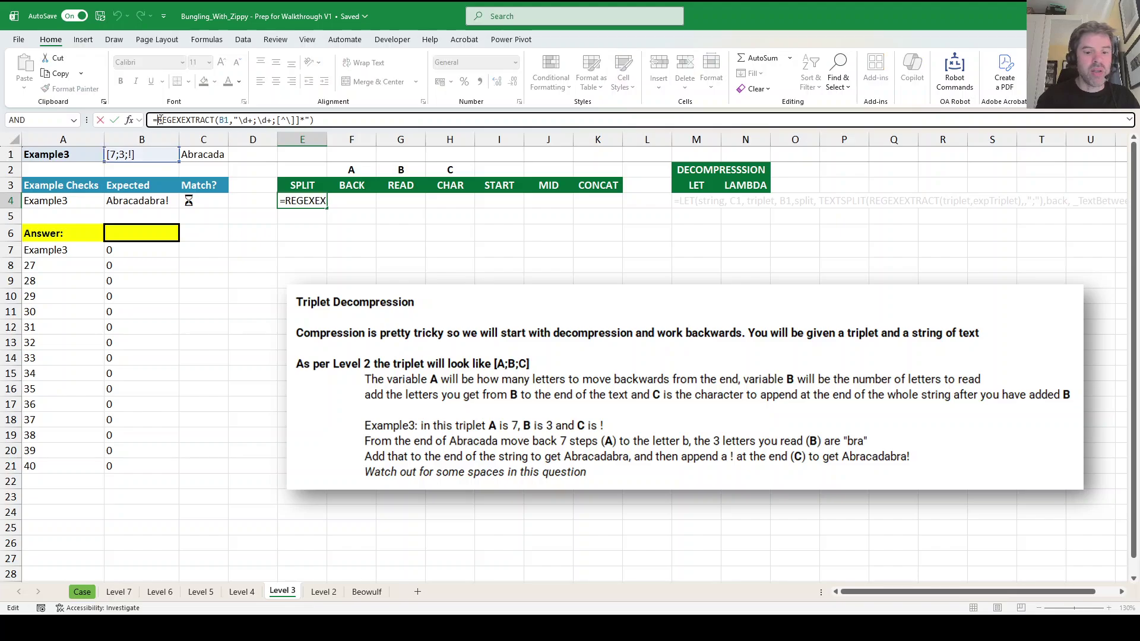
text(TEXTSPLIT()
key(End)
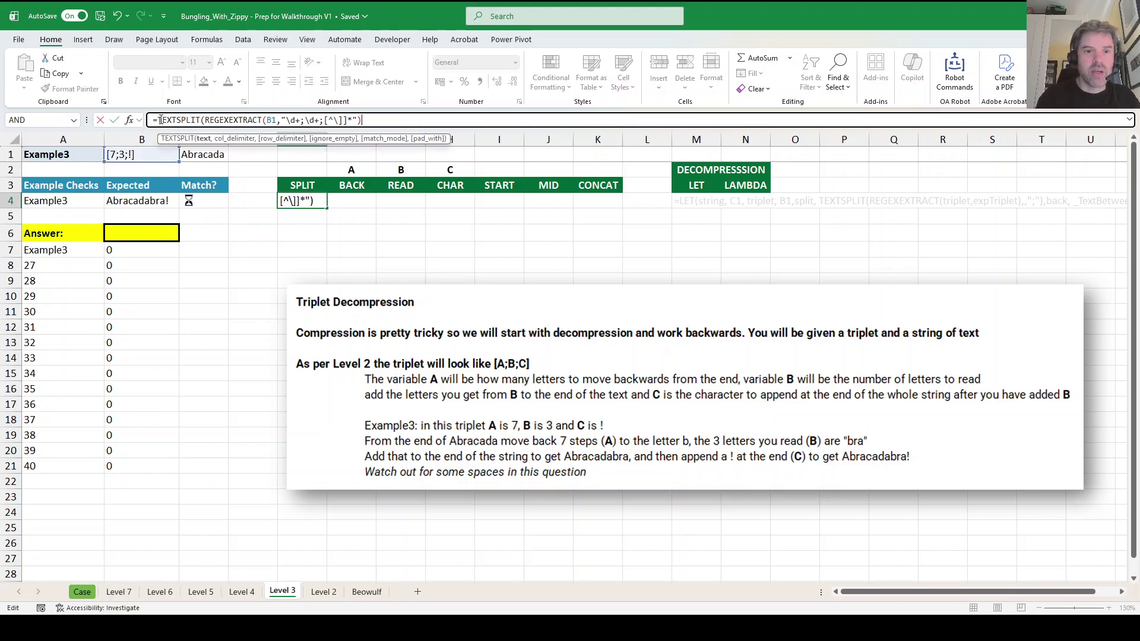
text(,)
key(BackSpace)
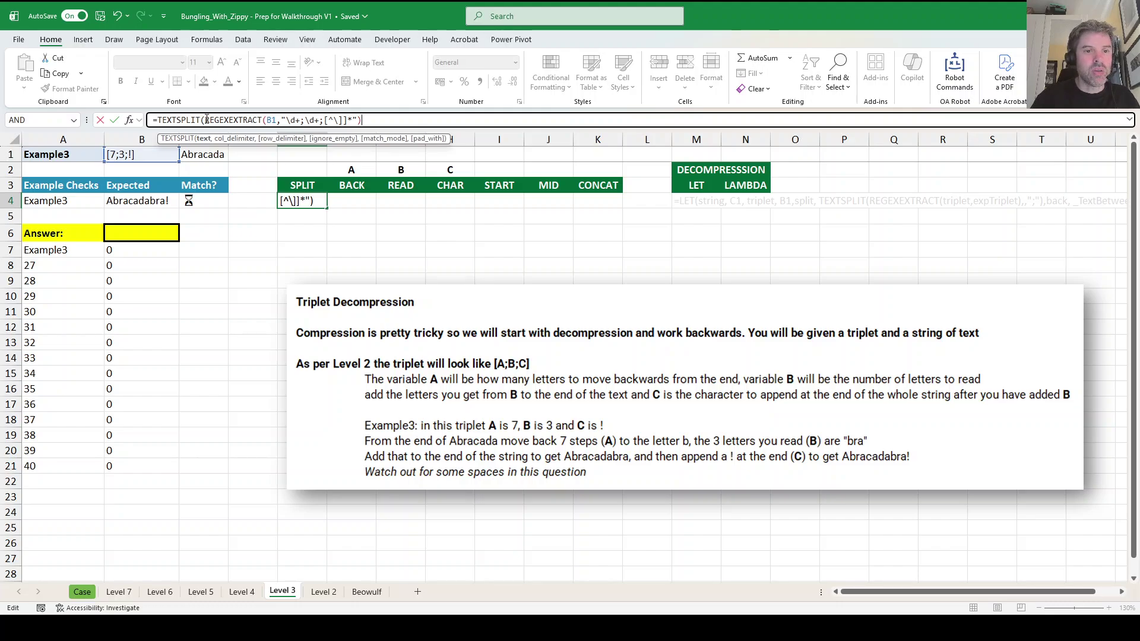
text(,)
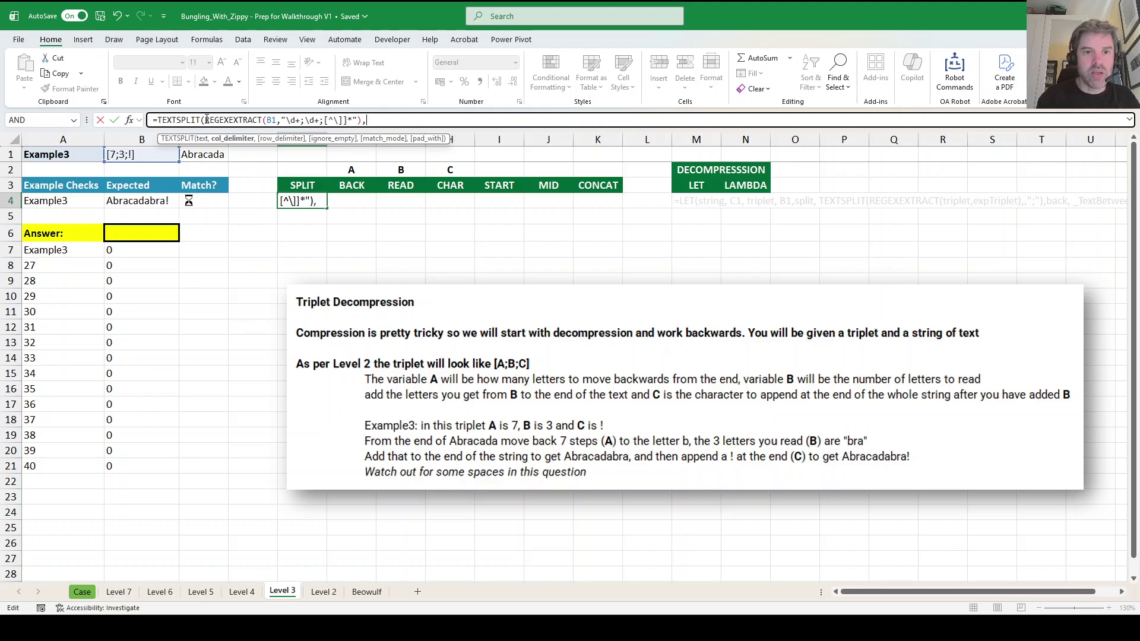
text(,";"))
key(Return)
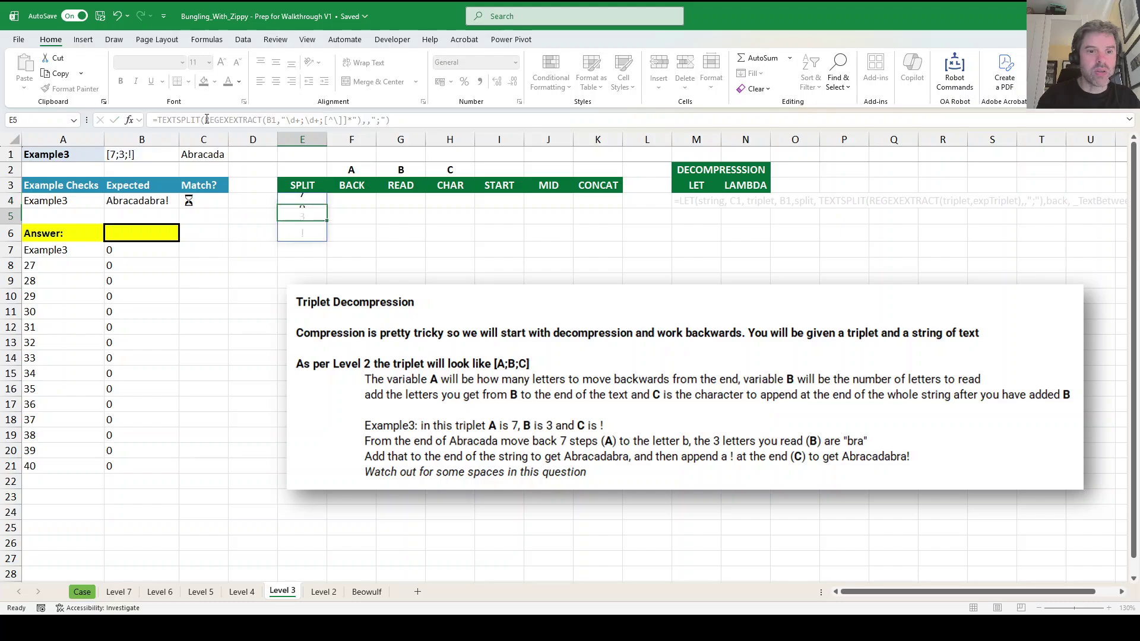
Enter =INDEX(E4#,1) in F4 under BACK to return variable A.
key(Up)
key(Right)
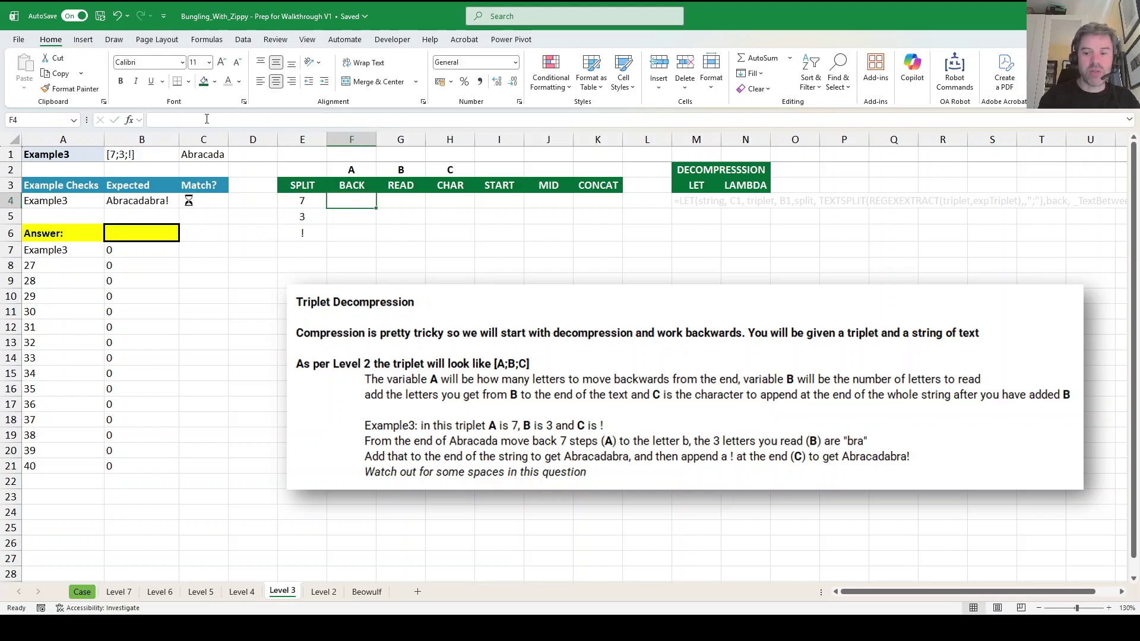
text(=INDEX()
key(Left)
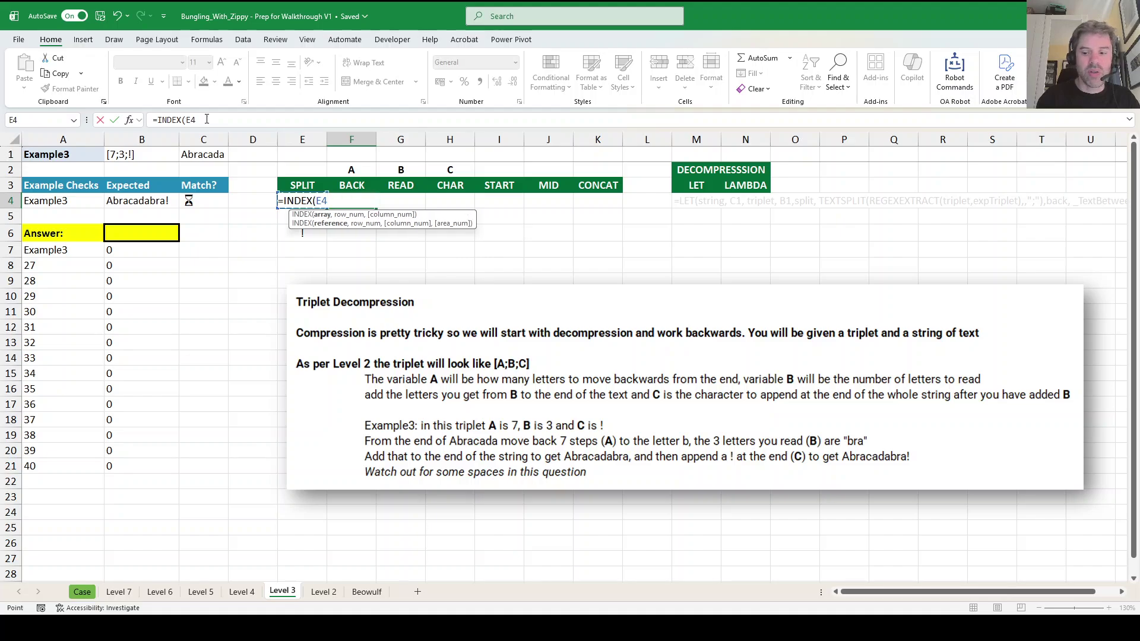
text(#,1)
key(Return)
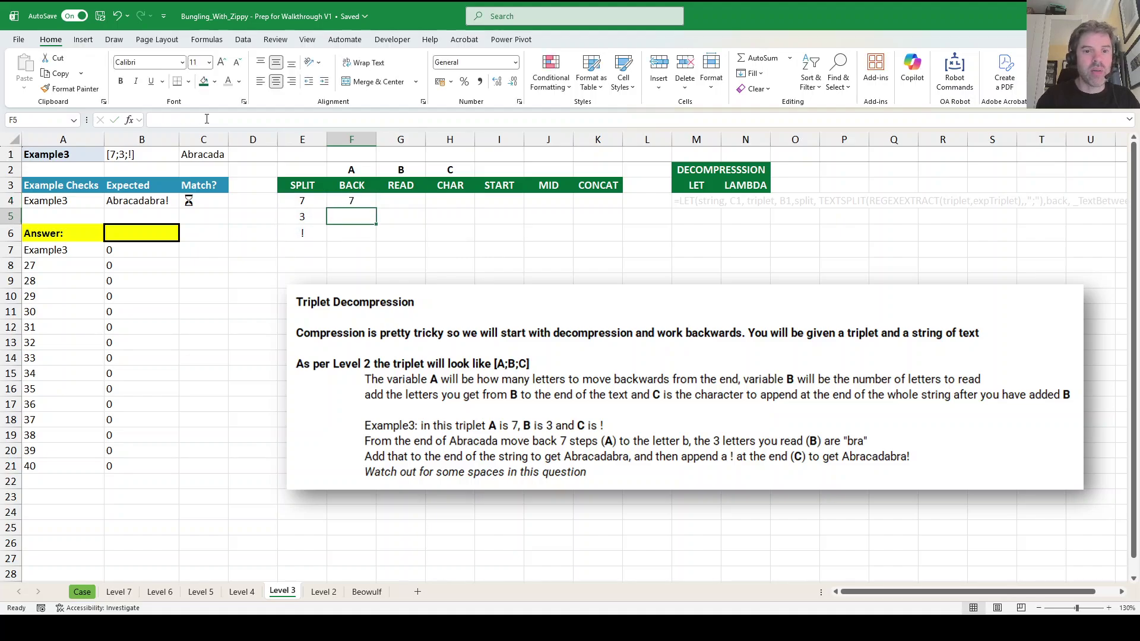
Enter =INDEX(E4#,2) in G4 under READ to return variable B.
key(Up)
key(Right)
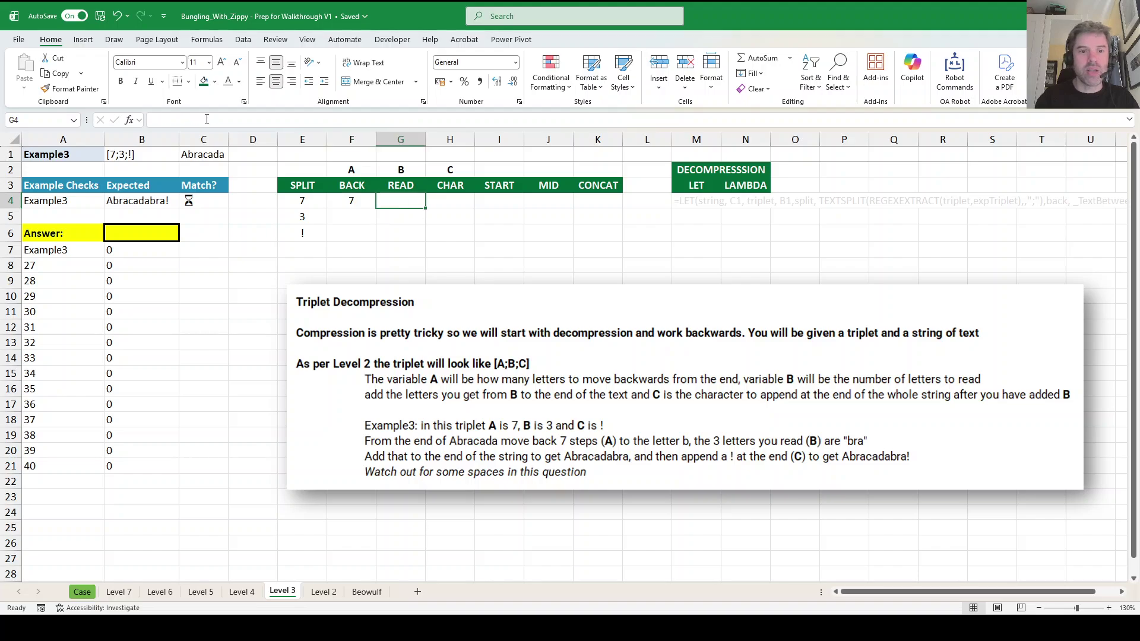
text(=IND)
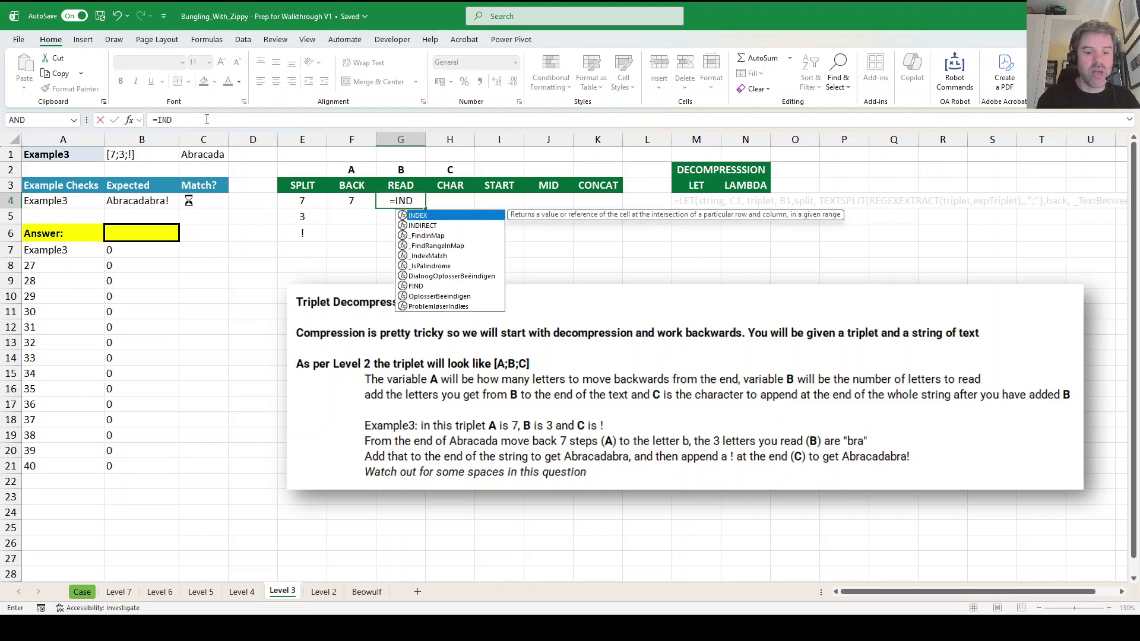
text(EX(E4#,2))
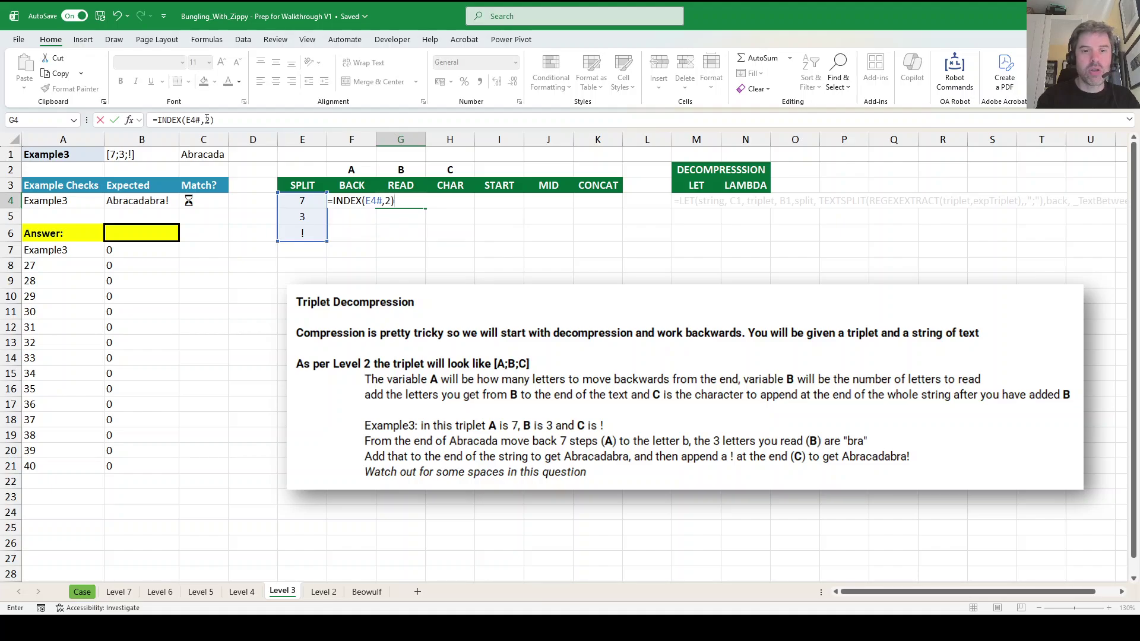
key(Tab)
Enter =INDEX(E4#,3) in H4 under CHAR to return variable C.
text(=INDEX()
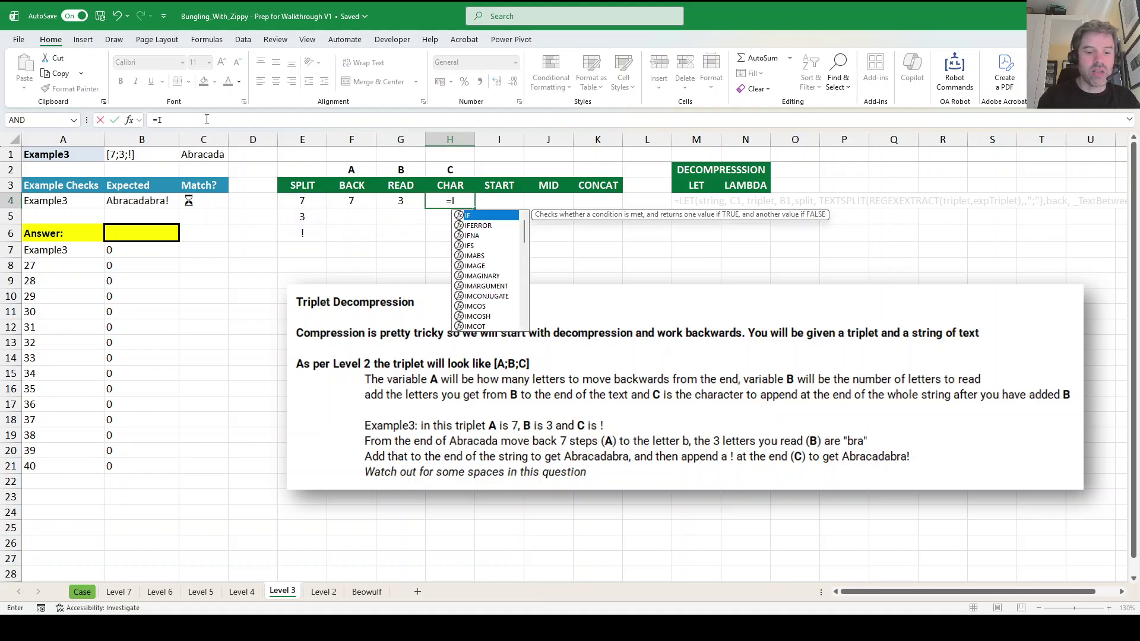
key(Left)
key(Left)
key(Left)
text(#,3))
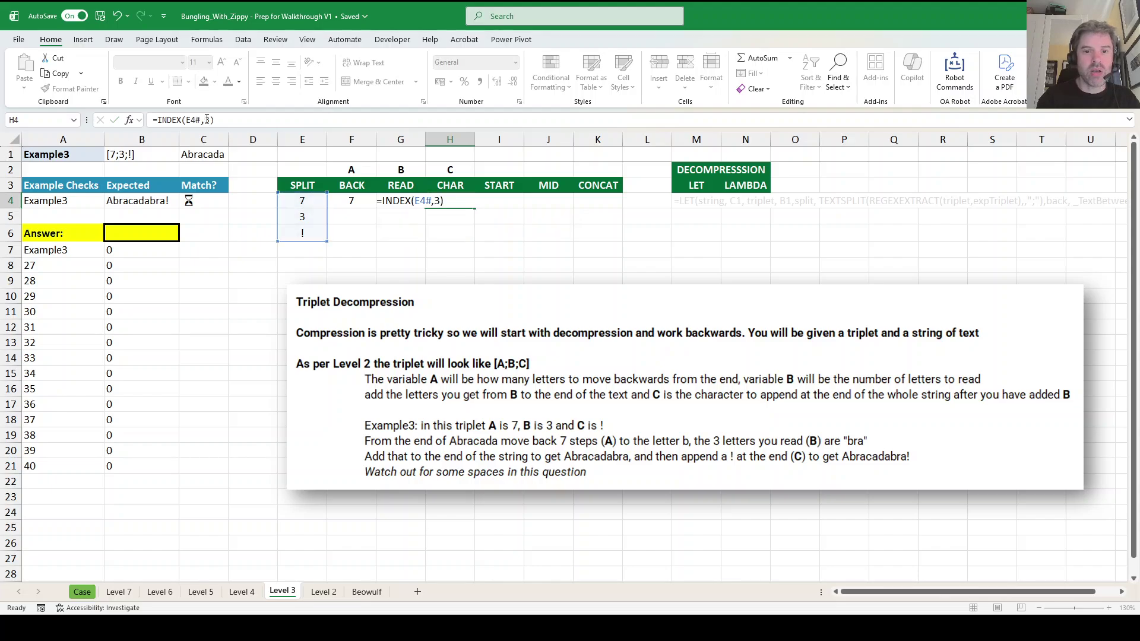
key(Tab)
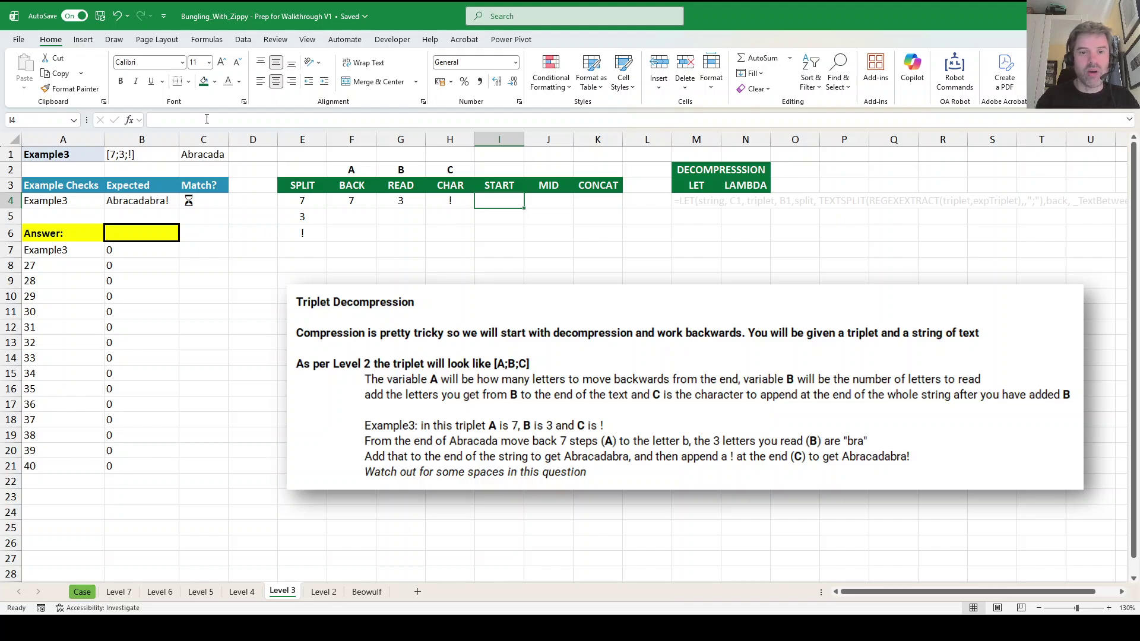
Enter =LEN(C1)-F4+1 in I4 under START to calculate the starting position in the string.
text(=LEN()
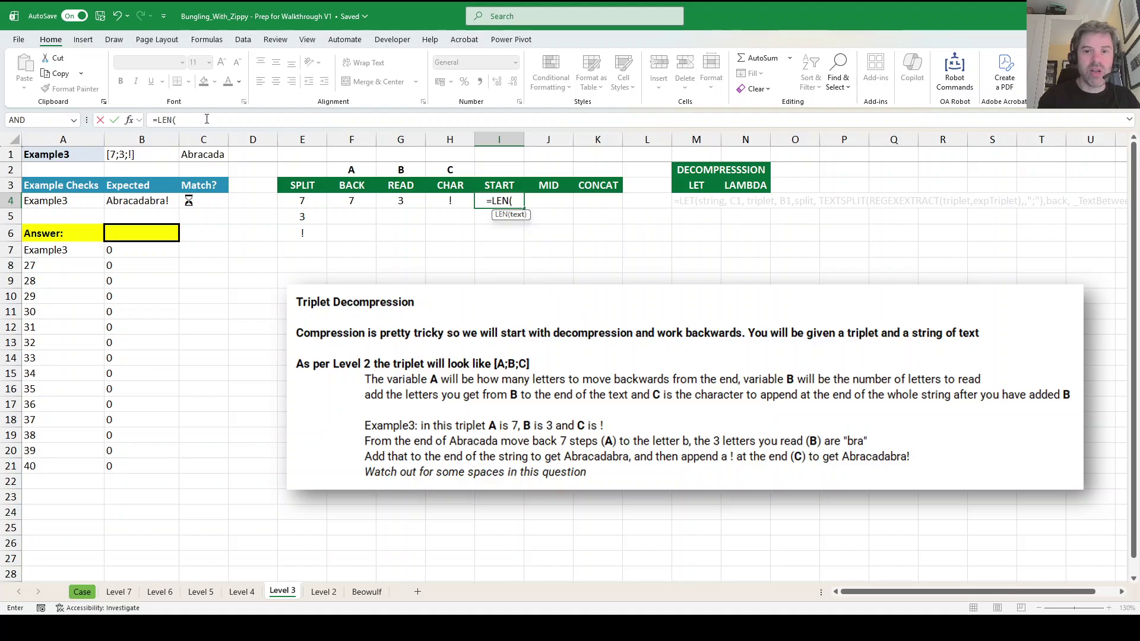
click(210, 154)
text())
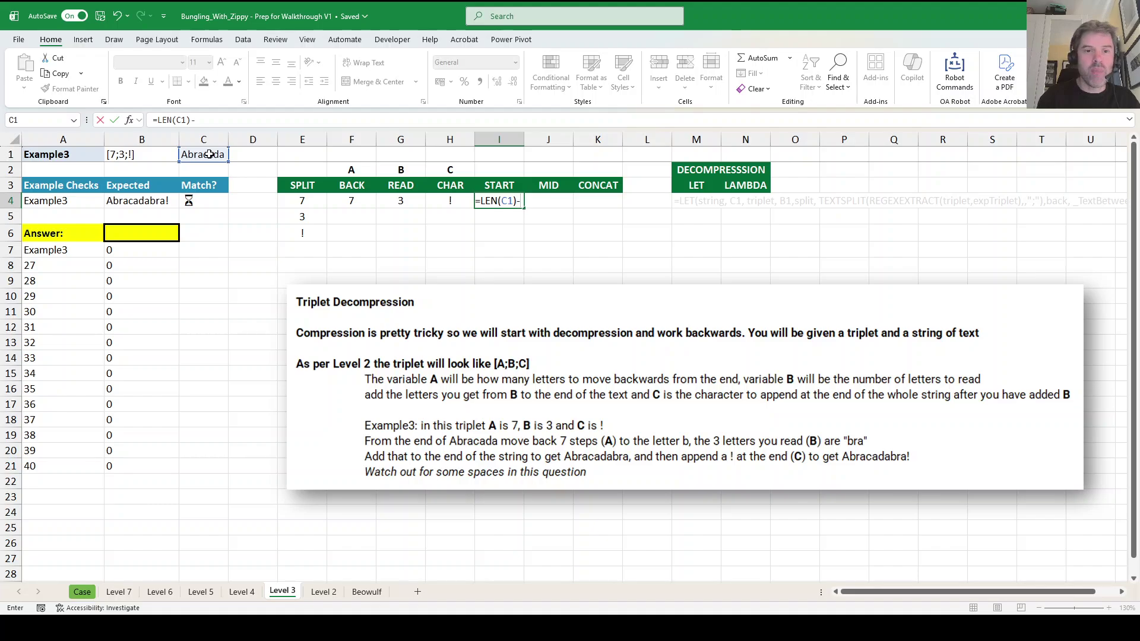
text(-)
click(355, 200)
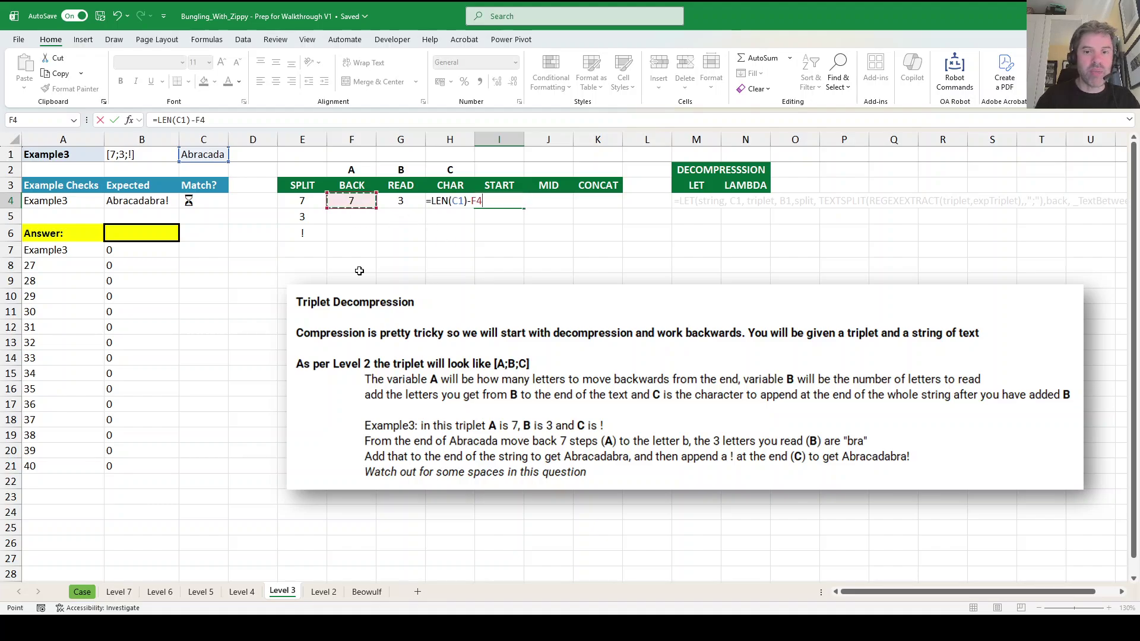
key(Return)
key(Up)
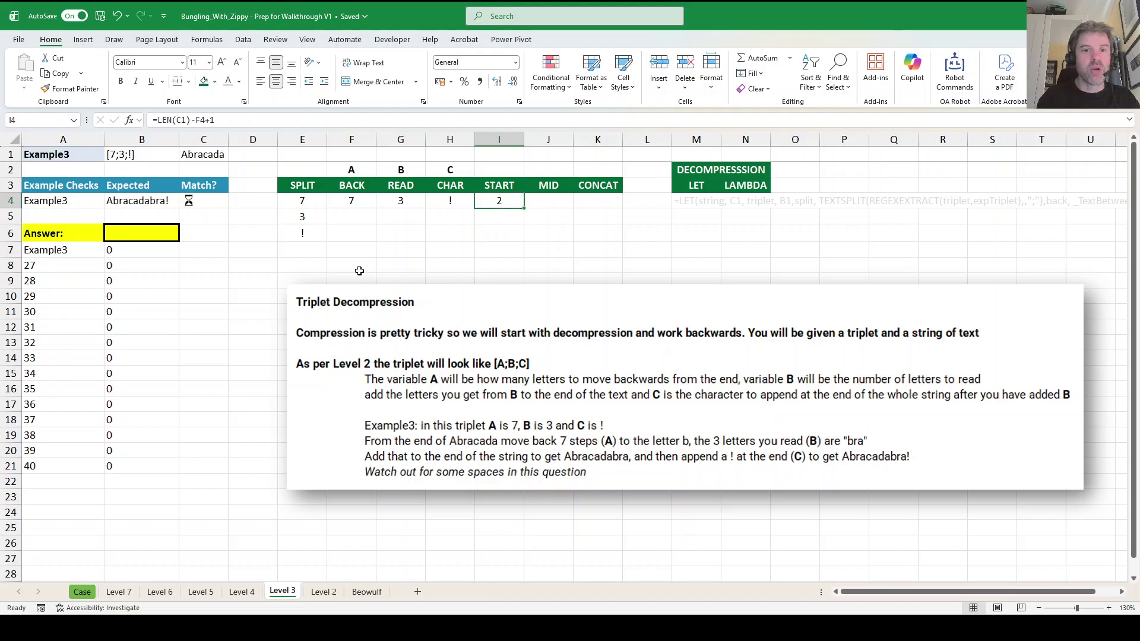
Enter =MID(C1,I4,G4) in J4 under MID to extract the repeated letters from the string.
key(Left)
key(Right)
key(Right)
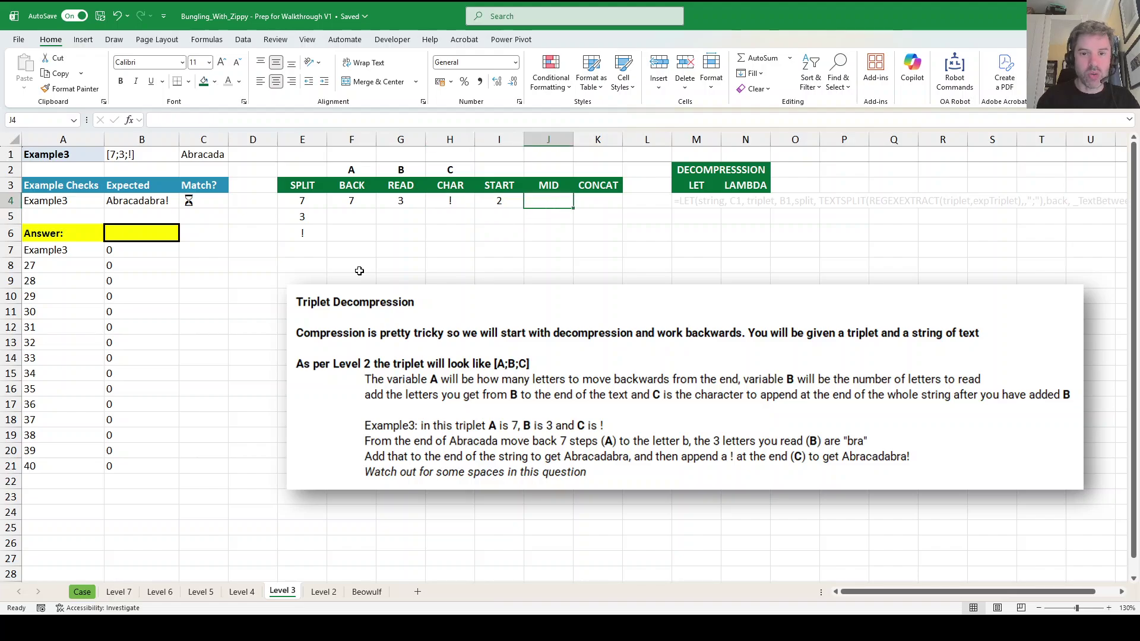
text(=MID()
key(Left)
text(C1,)
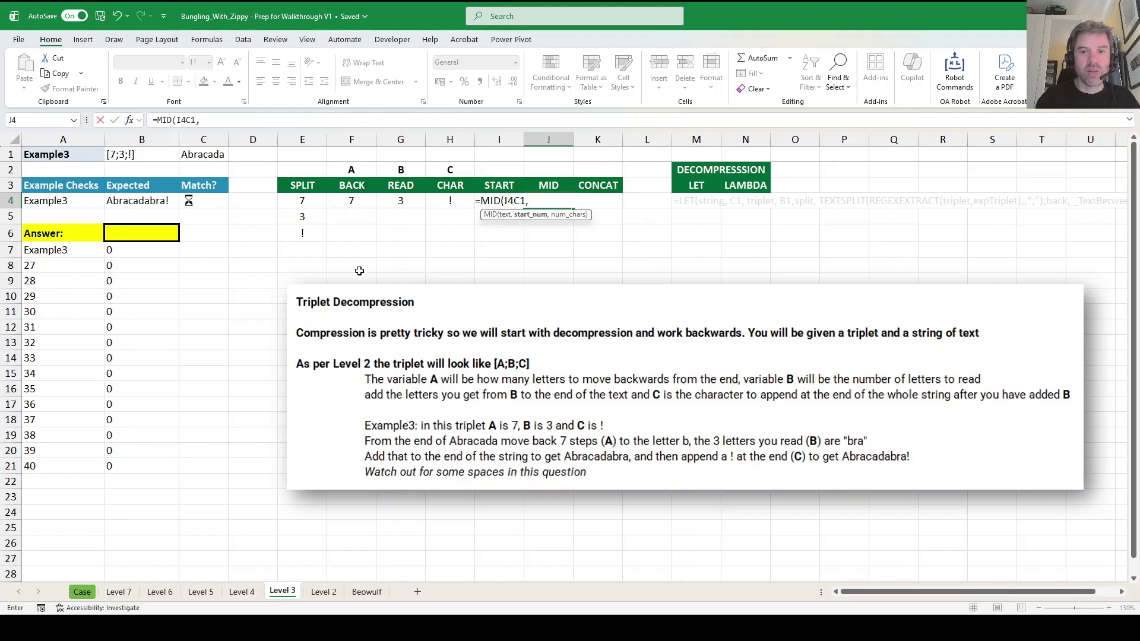
key(BackSpace)
key(BackSpace)
key(BackSpace)
key(BackSpace)
key(BackSpace)
key(BackSpace)
text(()
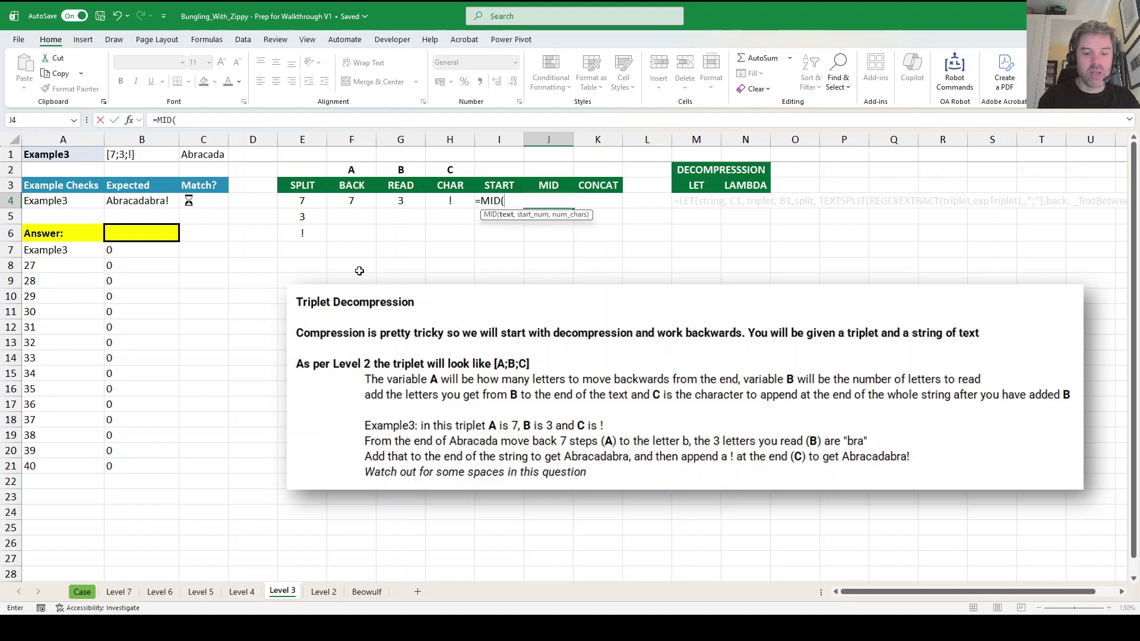
text(C1,)
key(Left)
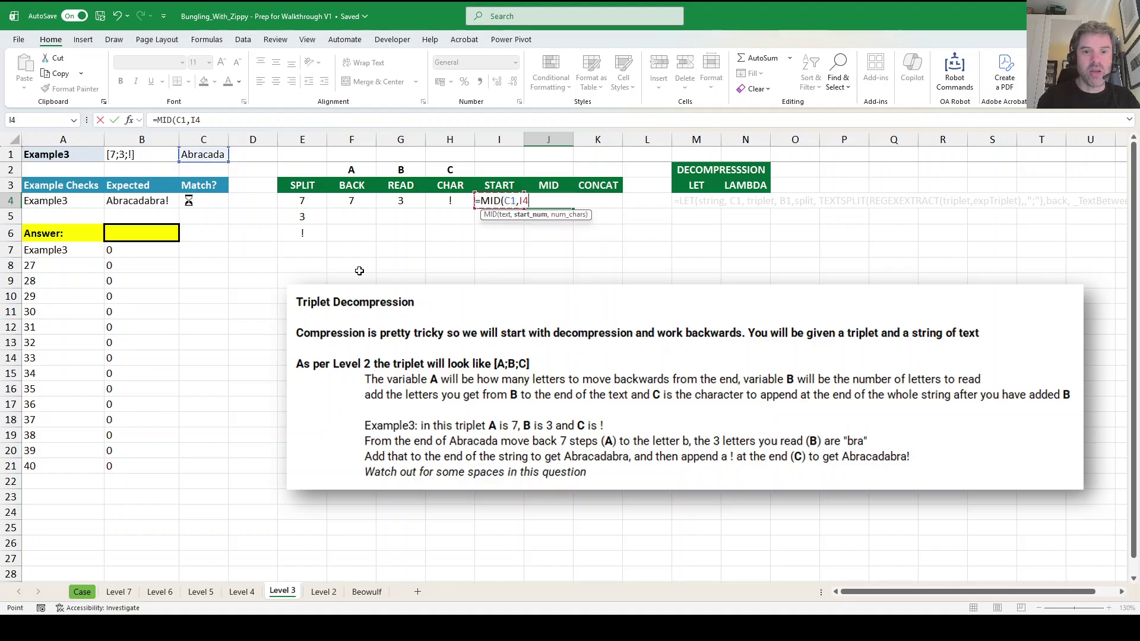
text(,)
key(Left)
key(Left)
key(Left)
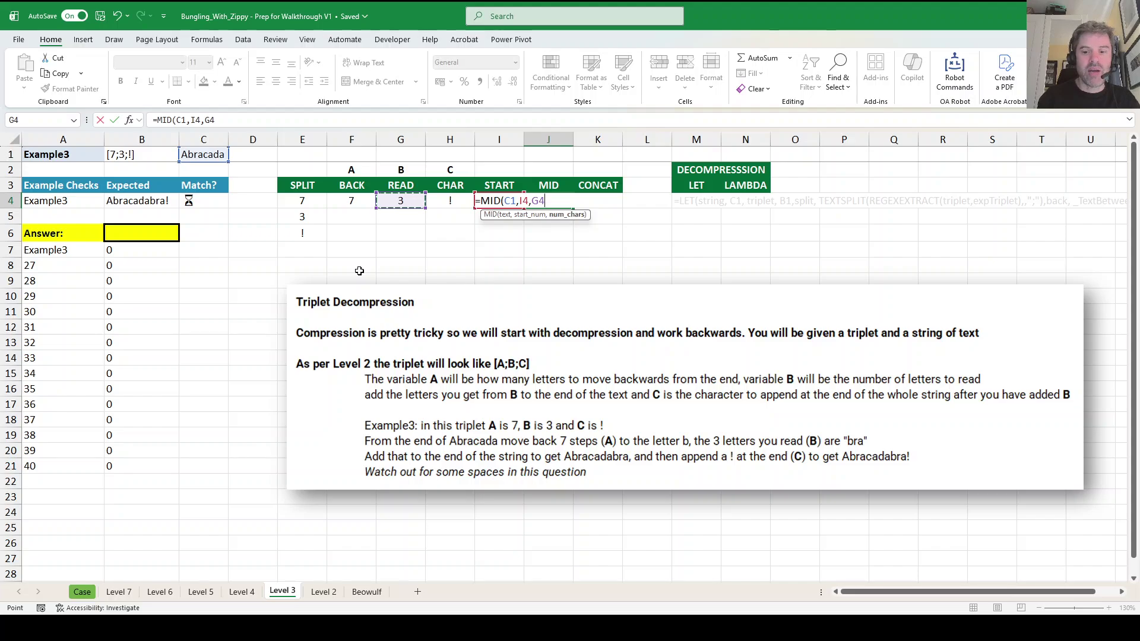
key(ctrl+Return)
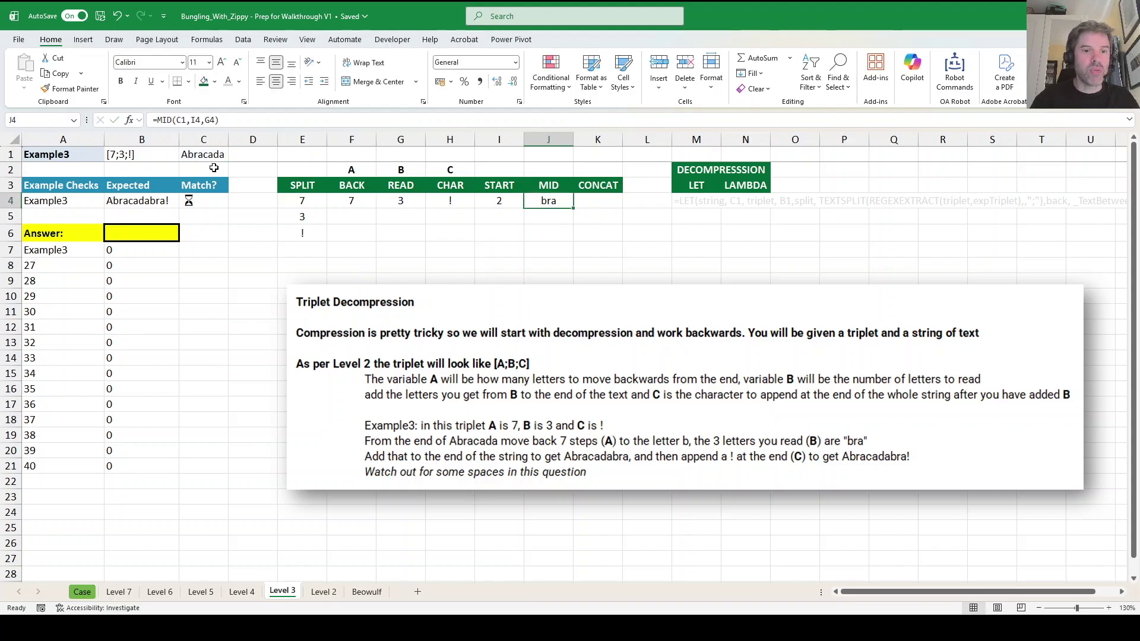
Enter =CONCAT(C2,J4,H4) in K4 under CONCAT to join the text pieces.
click(592, 202)
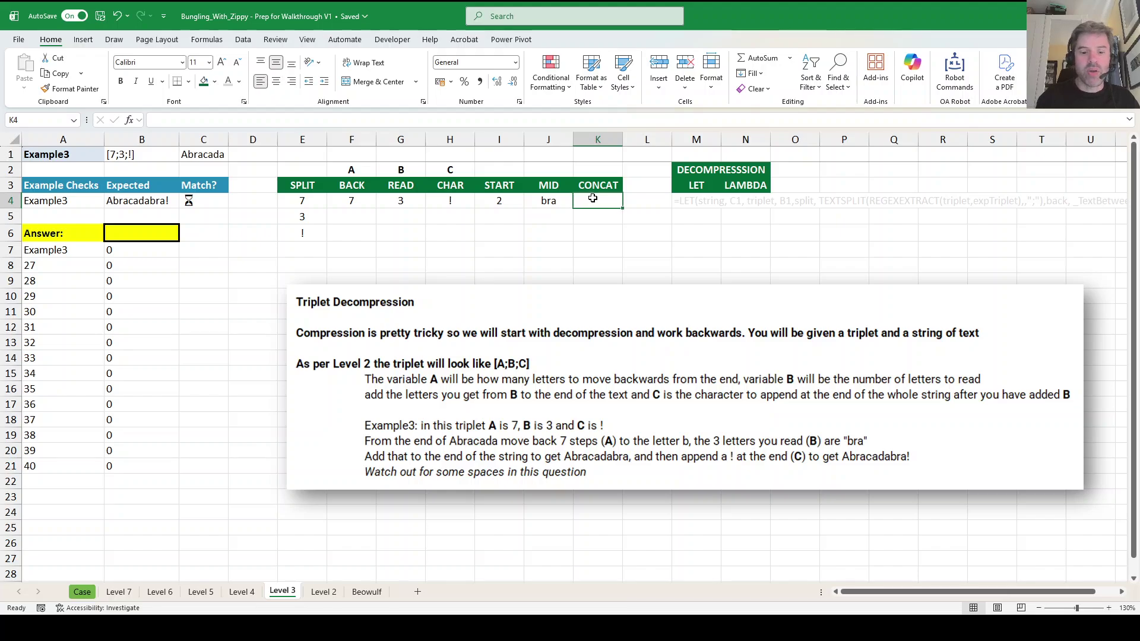
text(=CONCAT()
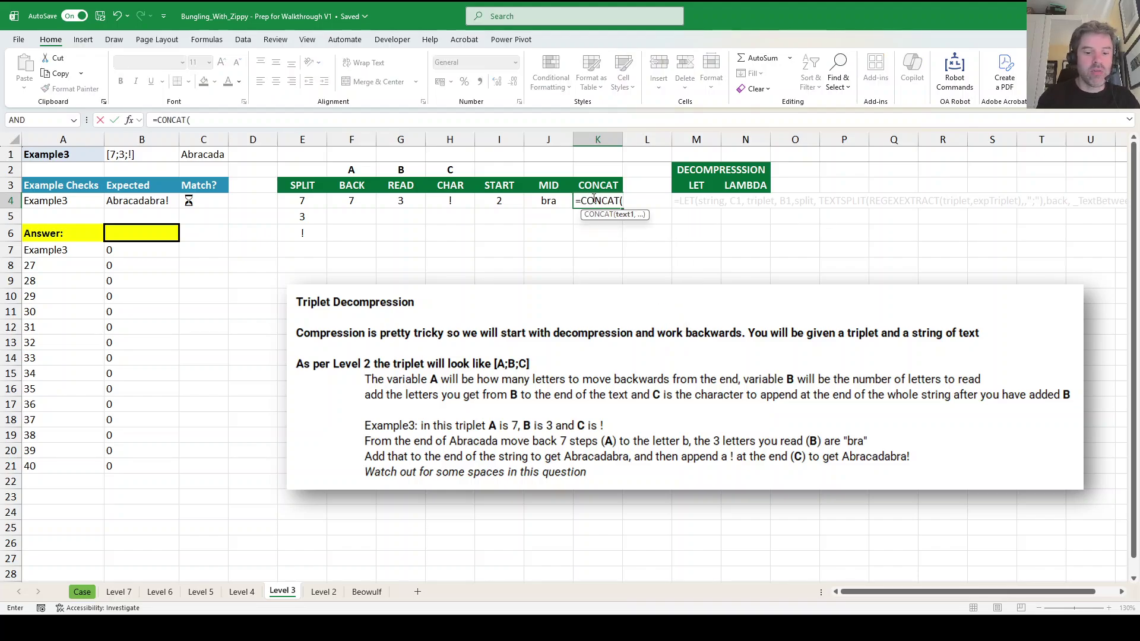
text(C2,J4,)
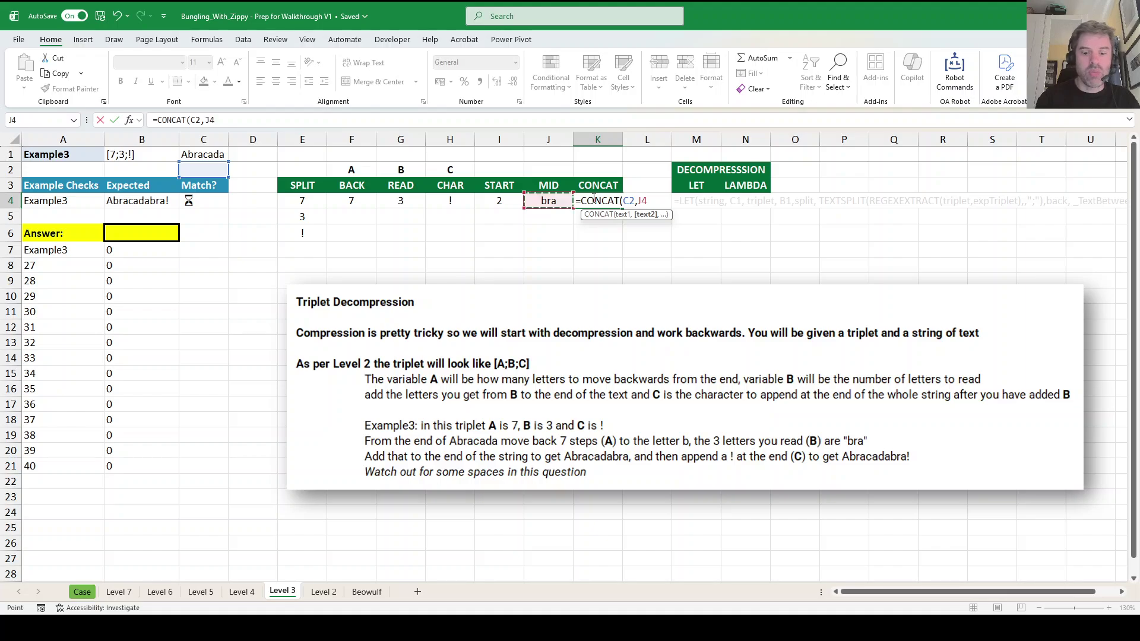
key(Left)
key(Left)
key(Left)
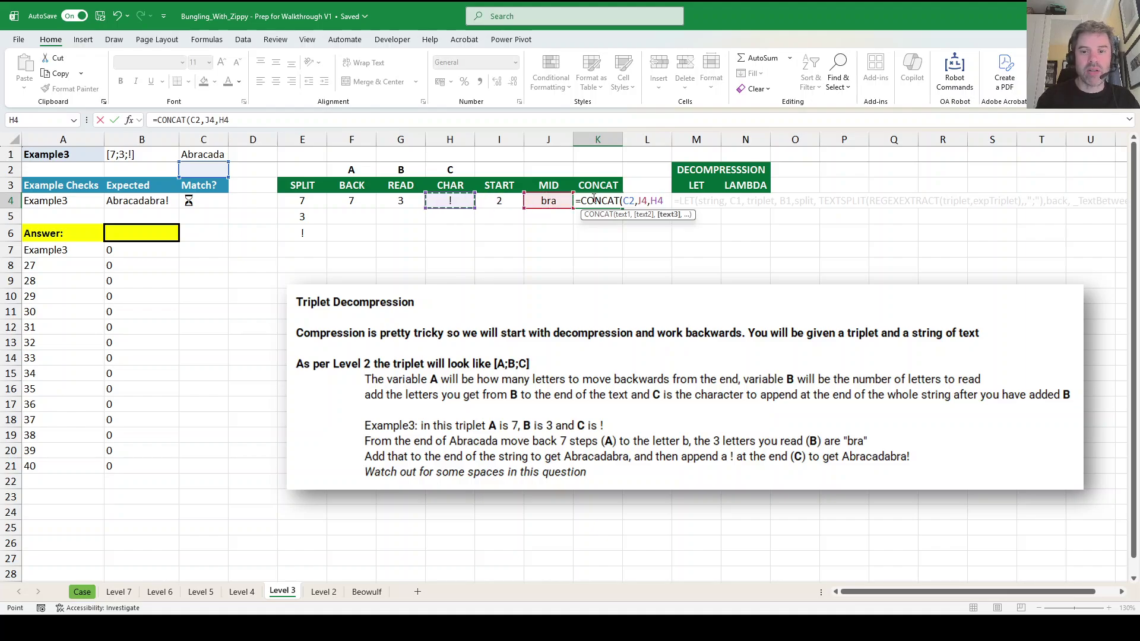
text())
key(ctrl+Return)
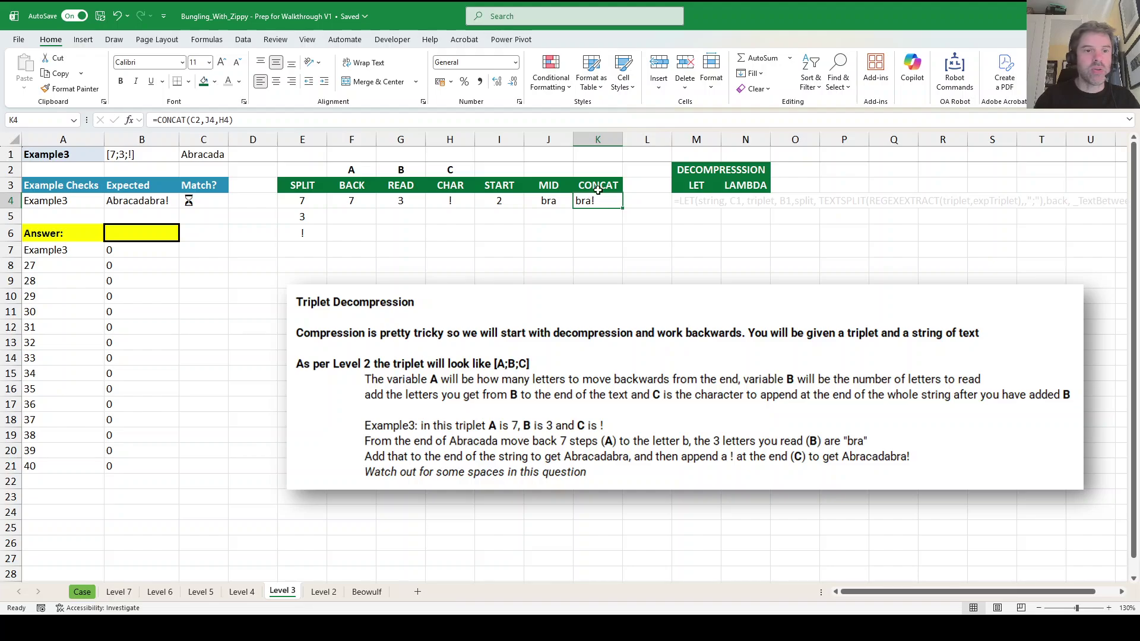
Correct the first argument of K4's CONCAT formula to C1 so it uses the original string.
click(285, 120)
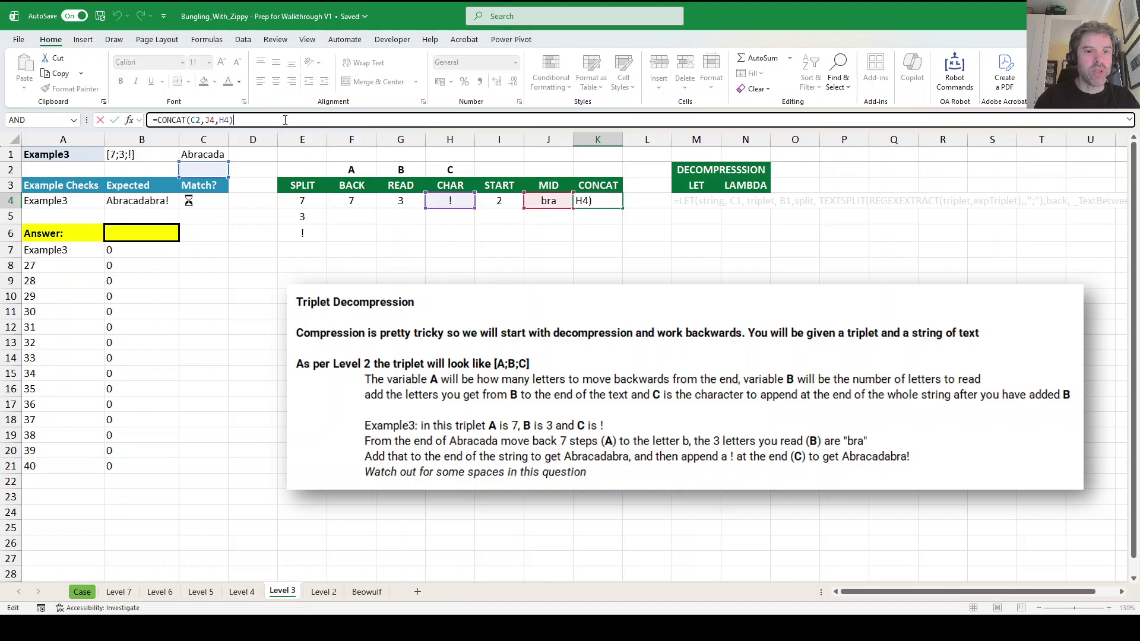
click(203, 120)
key(BackSpace)
text(1)
key(Return)
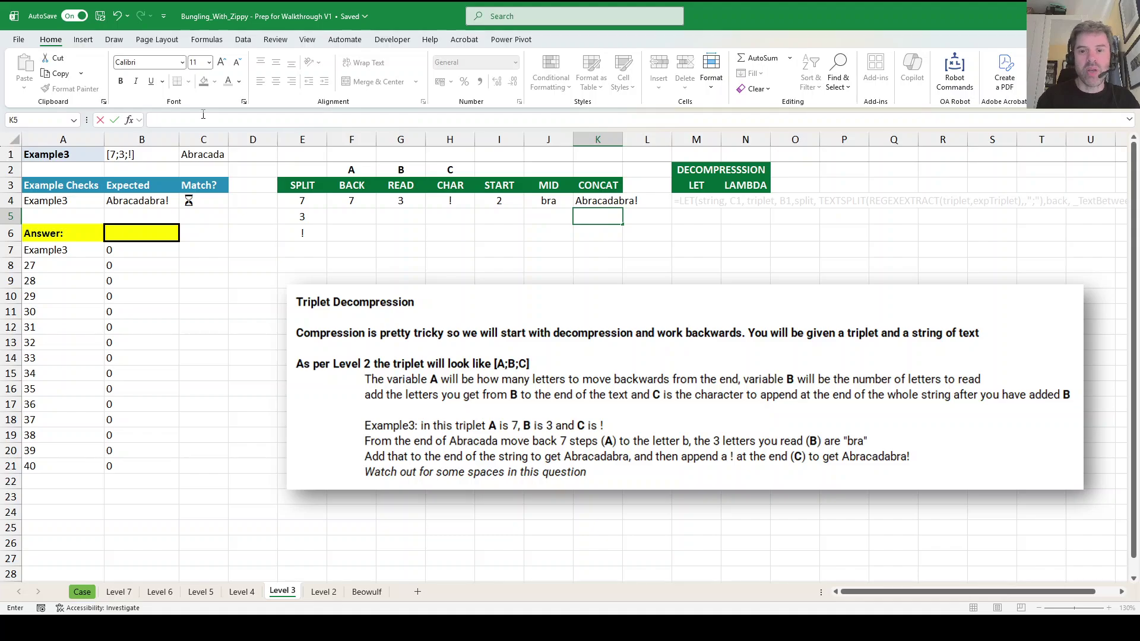
Link the Answer cell B6 to the CONCAT result with =K4.
click(124, 233)
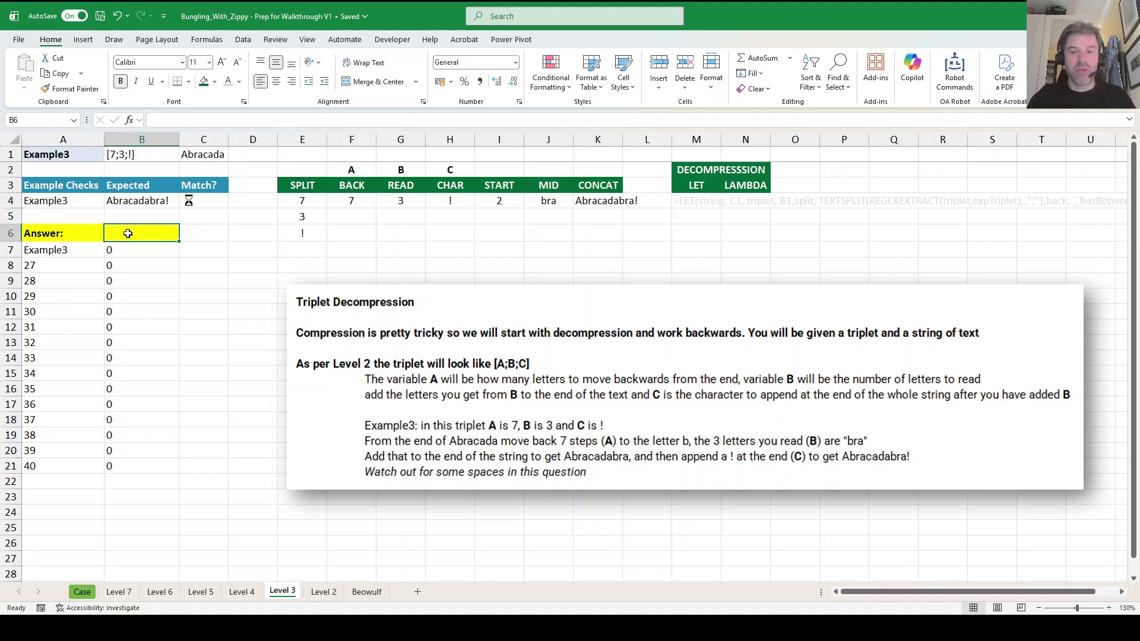
text(=)
click(600, 200)
key(Return)
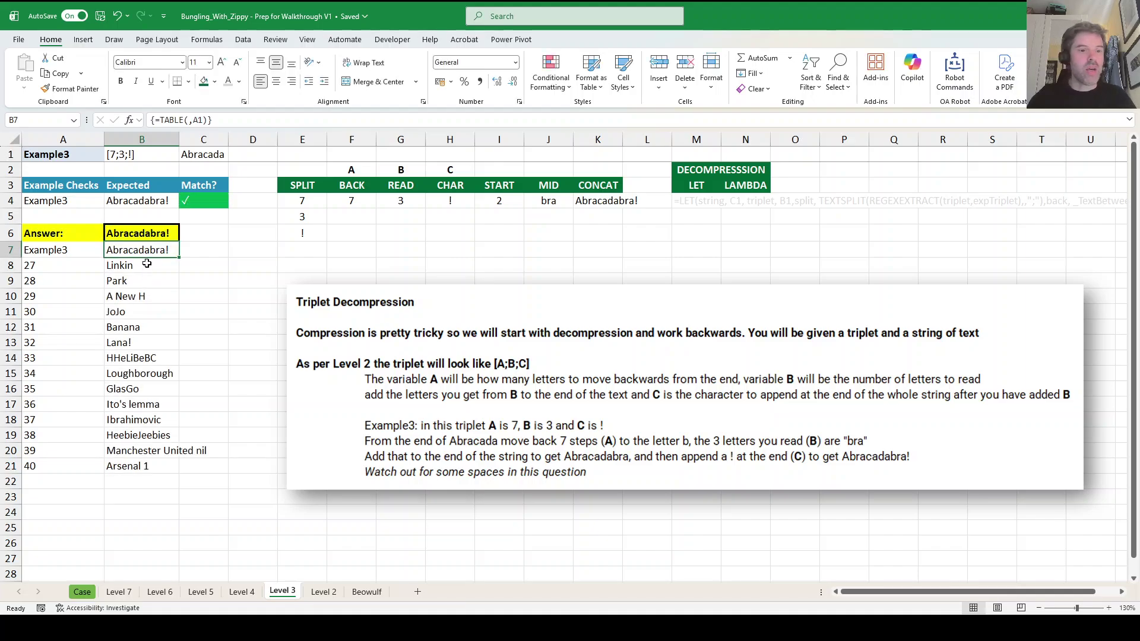
Turn the LET text in M4 into a live formula by removing its leading apostrophe, with the formula bar enlarged to show it all.
click(606, 201)
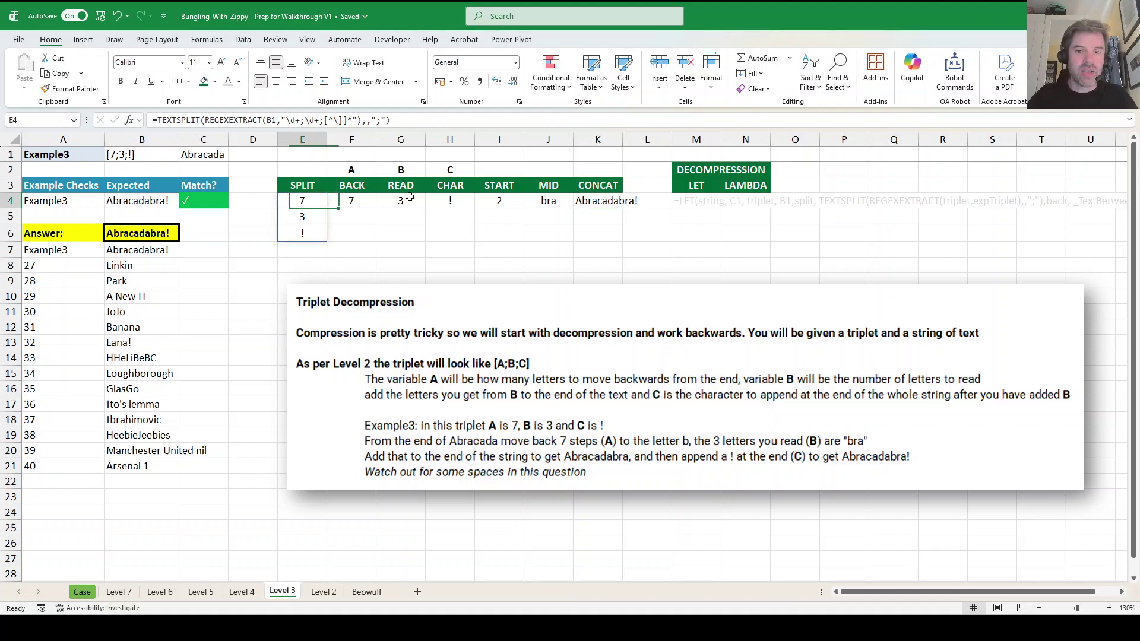
drag(302, 201, 617, 202)
click(696, 204)
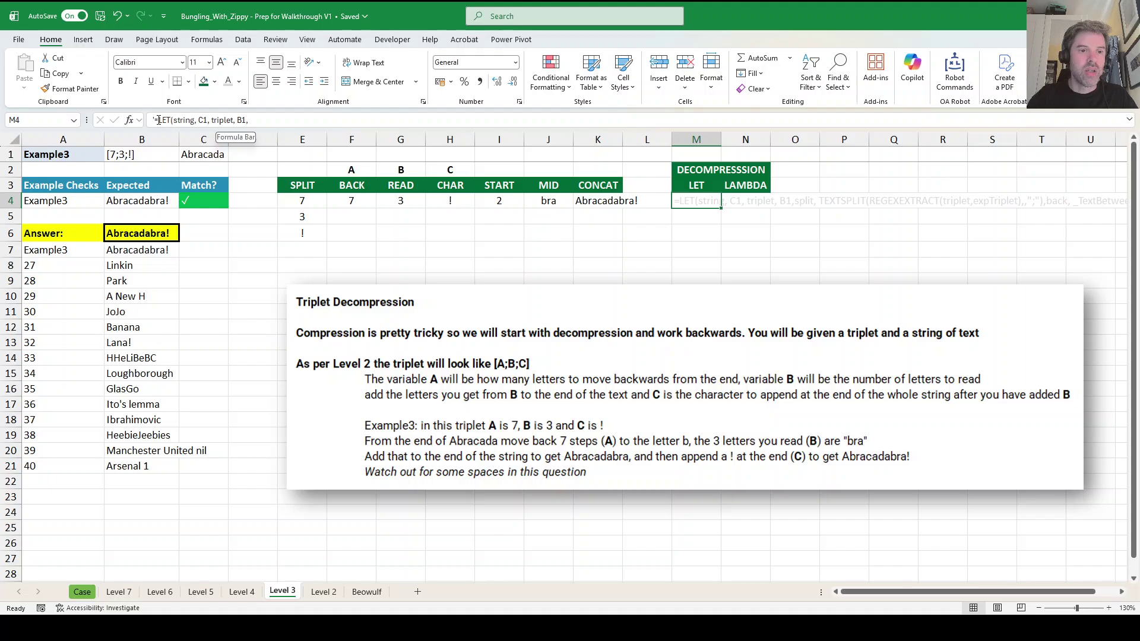
drag(290, 131, 280, 245)
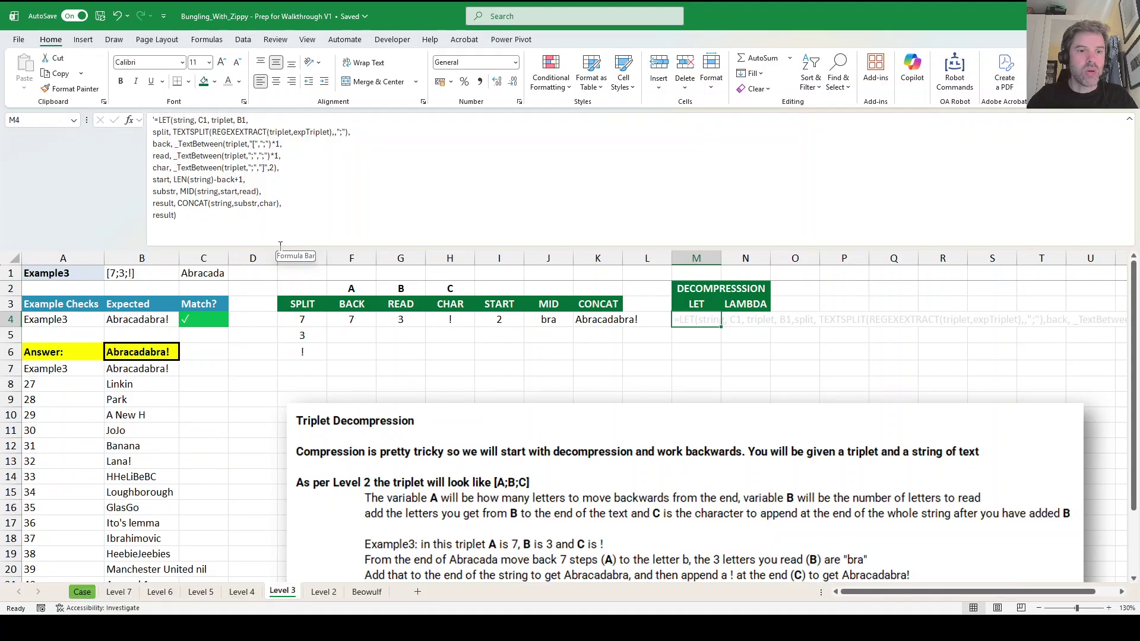
click(155, 116)
key(BackSpace)
key(ctrl+Return)
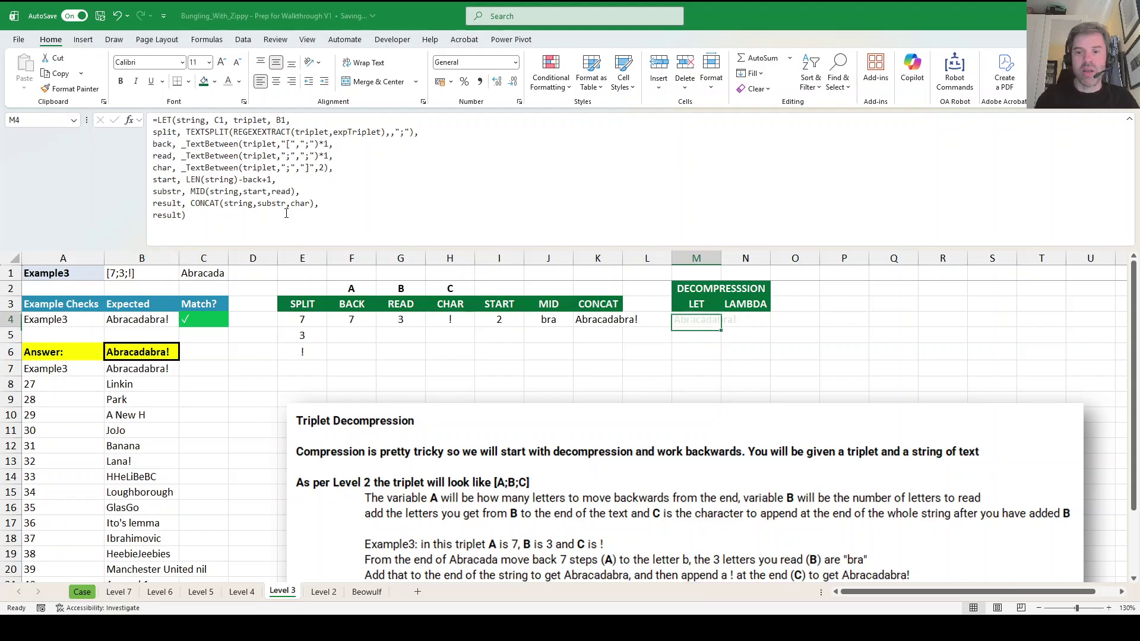
Copy the full LET formula text from M4 into N4 under LAMBDA.
click(253, 221)
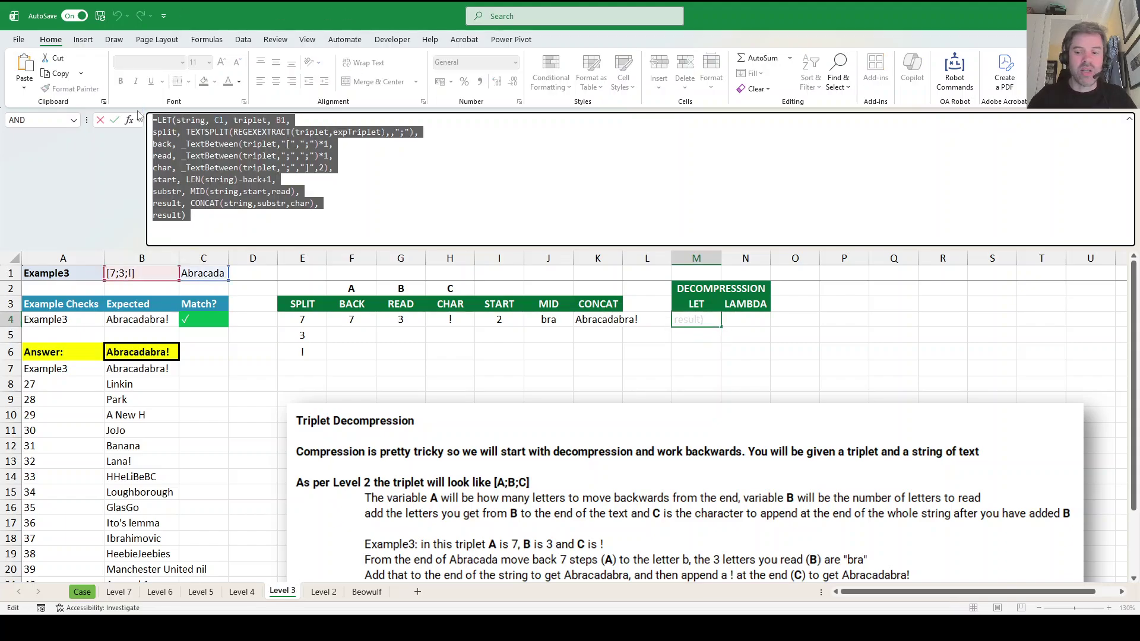
key(Return)
key(Right)
key(Up)
text(=LET(string, C1, triplet, B1, split, TEXTSPLIT(REGEXEXTRACT(triplet,expTriplet),,";"), back, _TextBetween(triplet,"[",";")*1, read, _TextBetween(triplet,";",";")*1, char, _TextBetween(triplet,";","]",2), start, LEN(string)-back+1, substr, MID(string,start,read), result, CONCAT(string,substr,char), result))
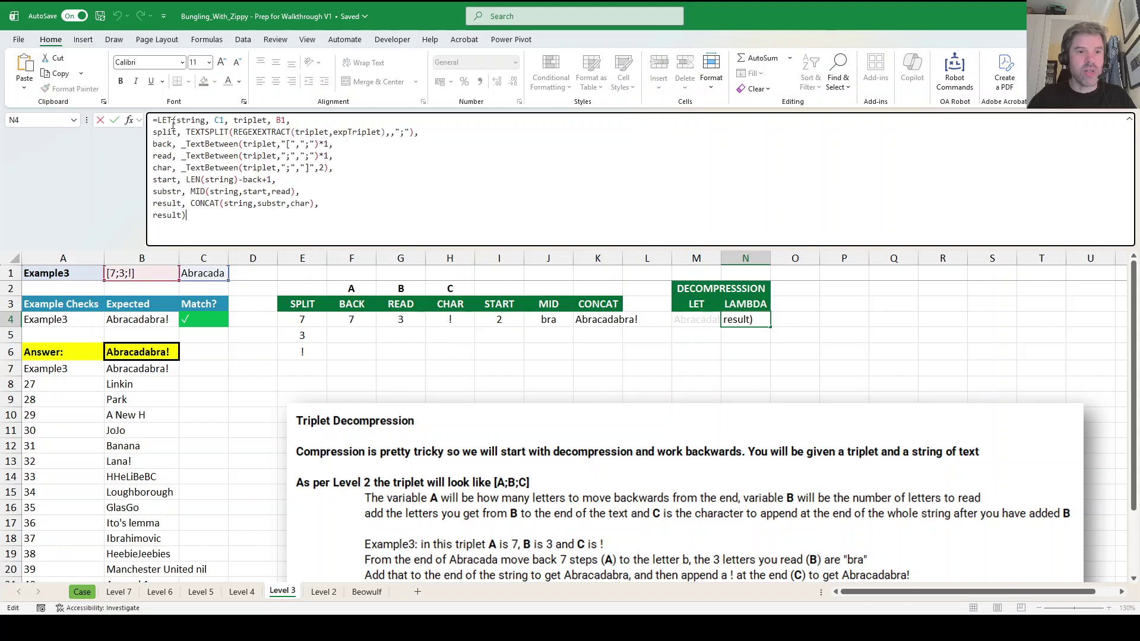
Wrap N4's LET in LAMBDA(string, triplet, ...) and delete the "string, C1, triplet, B1," definitions from the LET.
click(160, 119)
text(LAMBDA()
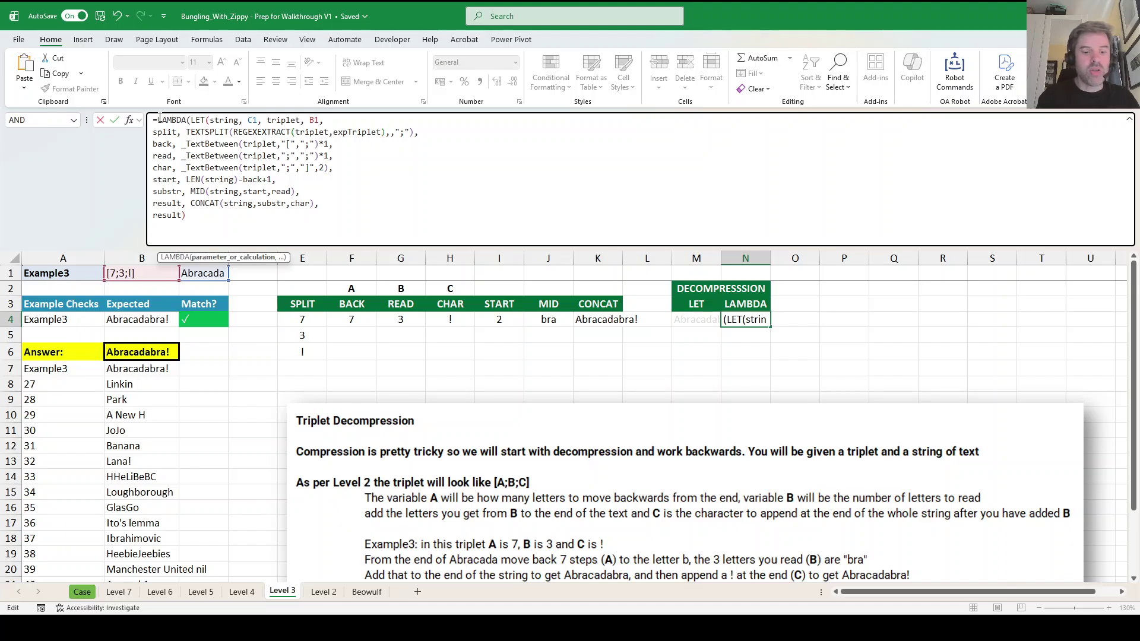
text(STRING,)
key(BackSpace)
key(BackSpace)
key(BackSpace)
key(BackSpace)
key(BackSpace)
key(BackSpace)
key(BackSpace)
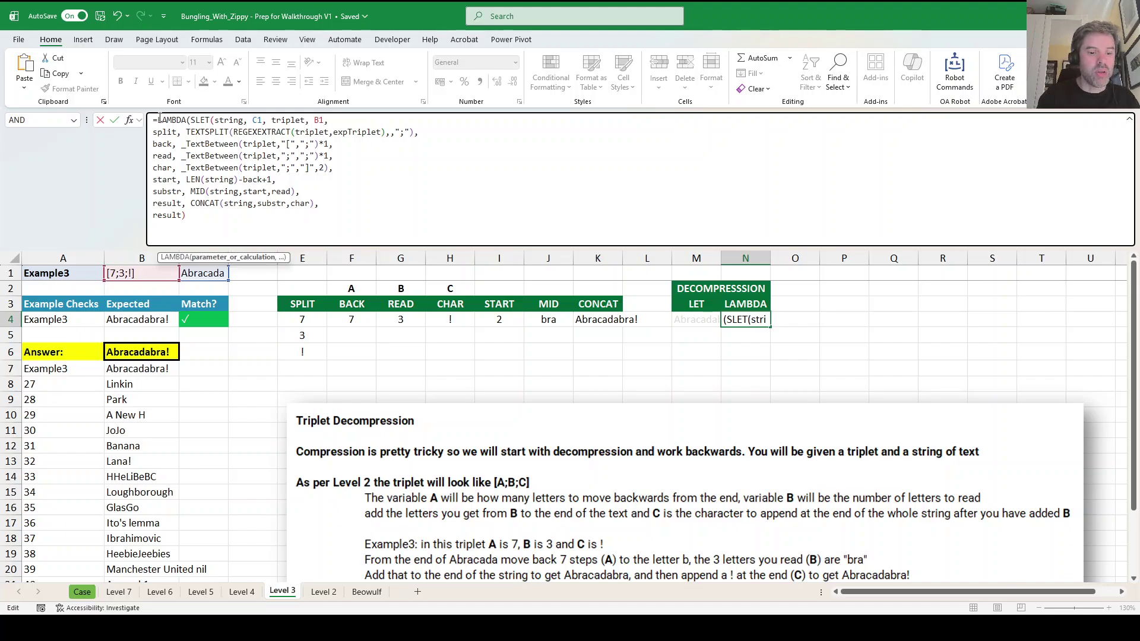
text(string, triplet,)
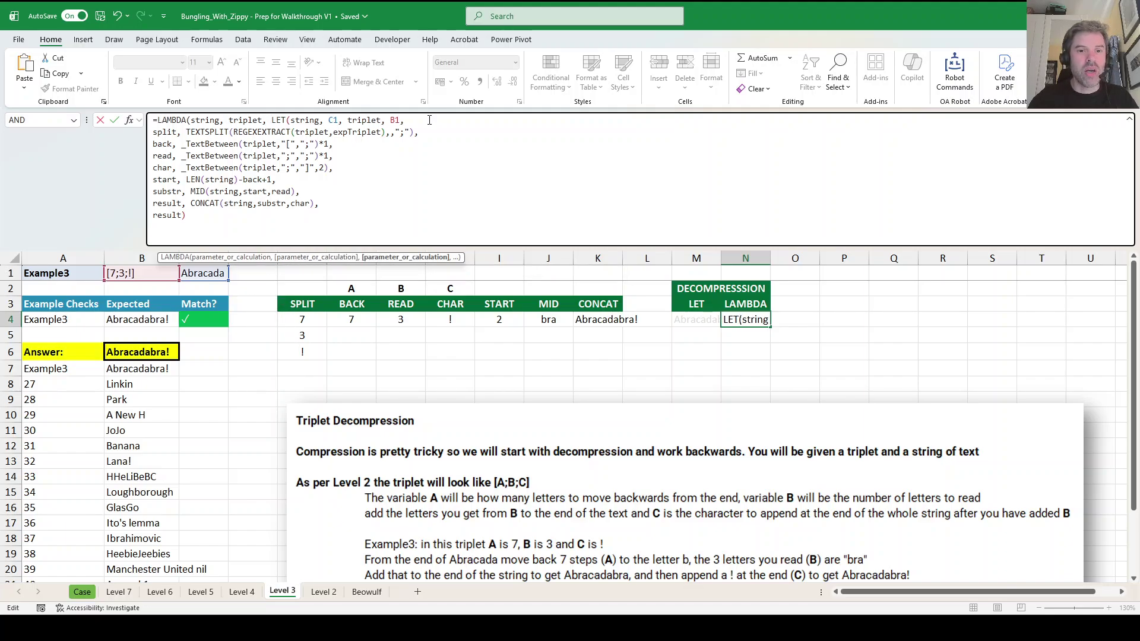
drag(430, 120, 292, 117)
key(BackSpace)
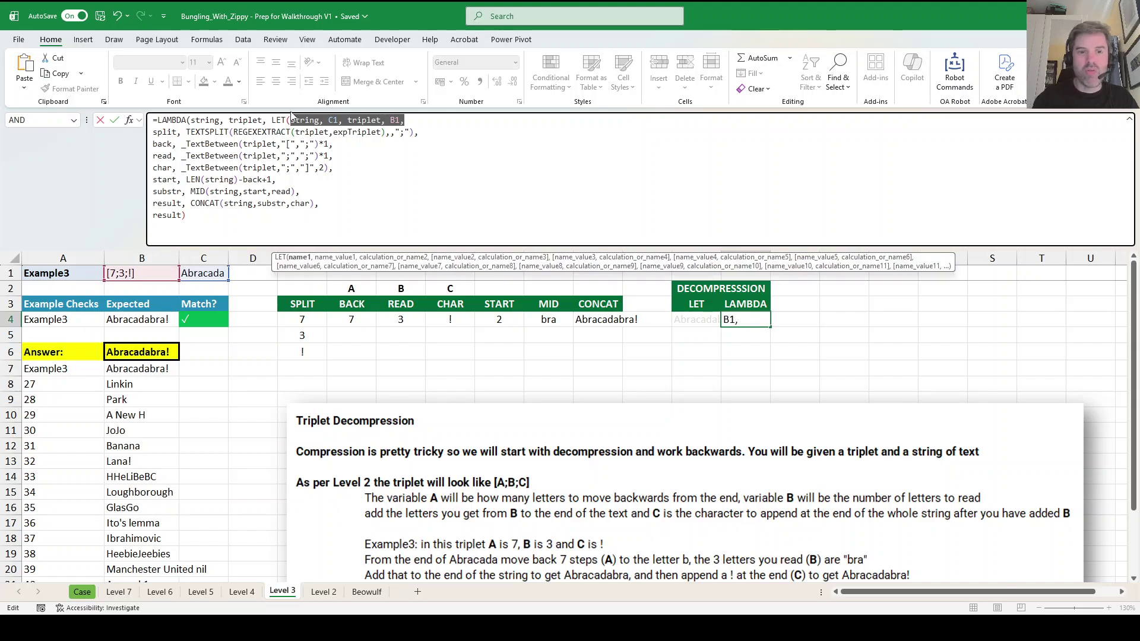
Close the LAMBDA in N4 and call it with the arguments (C1,B1).
click(204, 219)
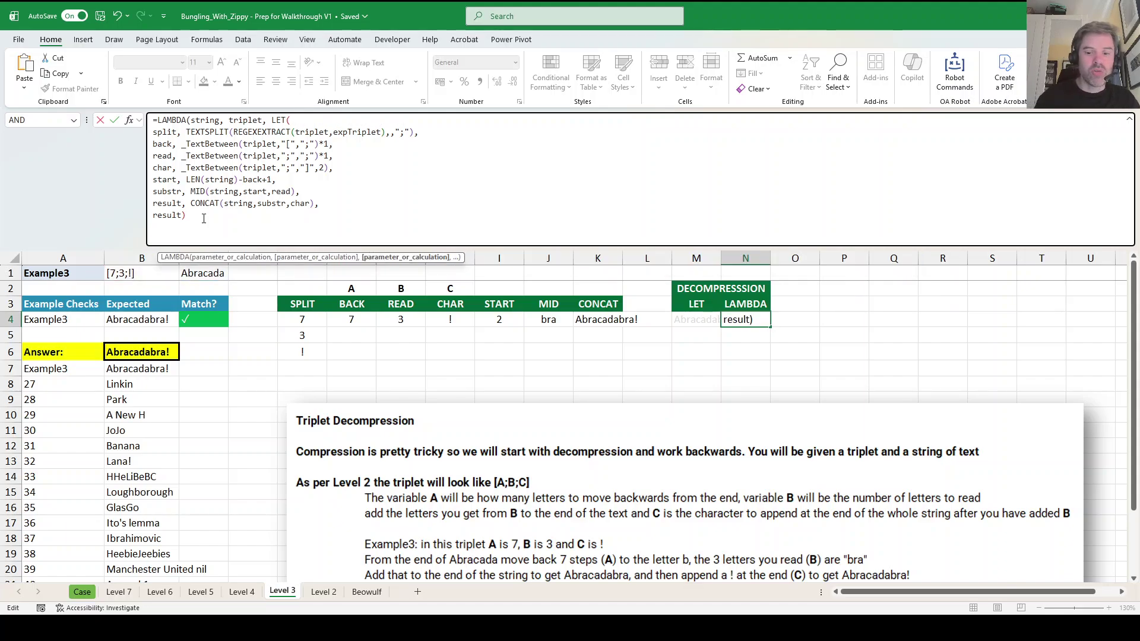
text()()
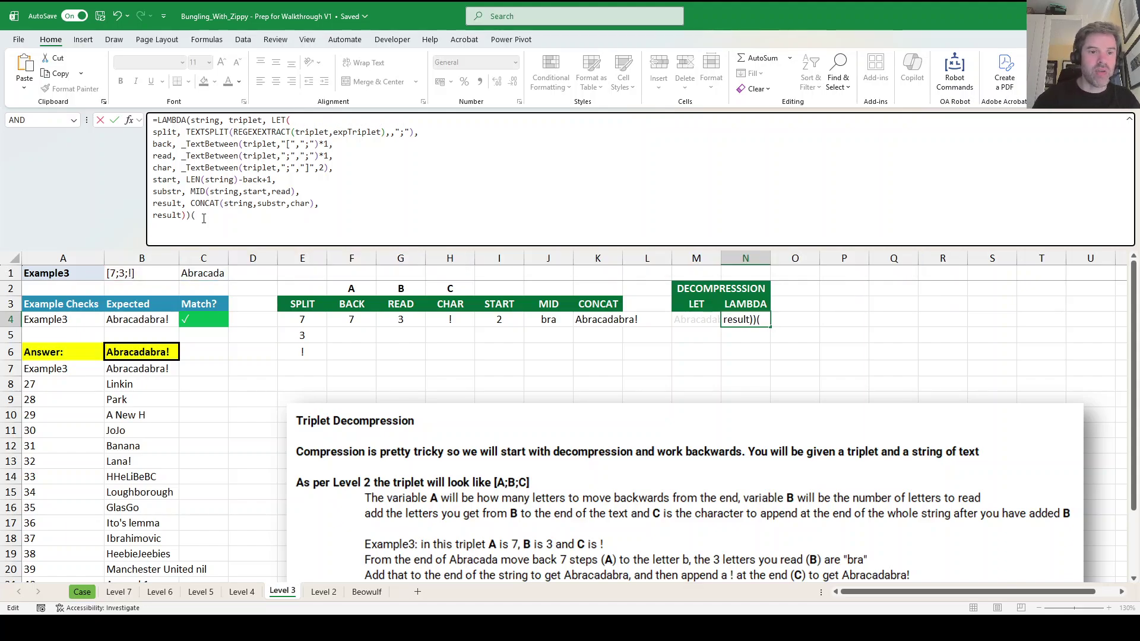
click(196, 273)
text(,)
click(163, 276)
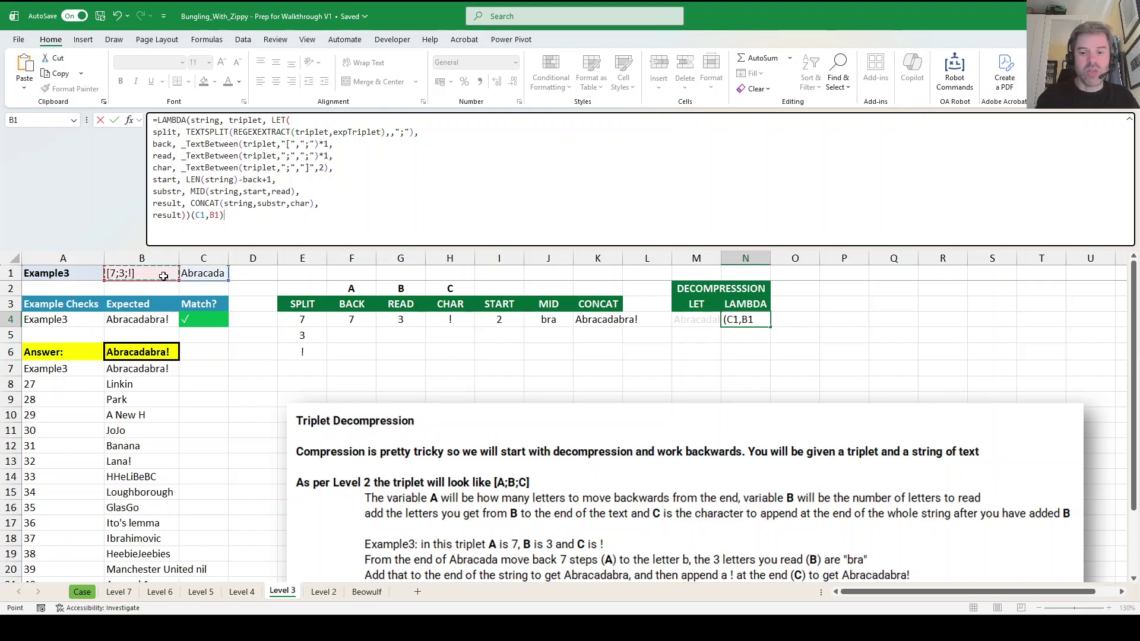
text())
key(Return)
key(Up)
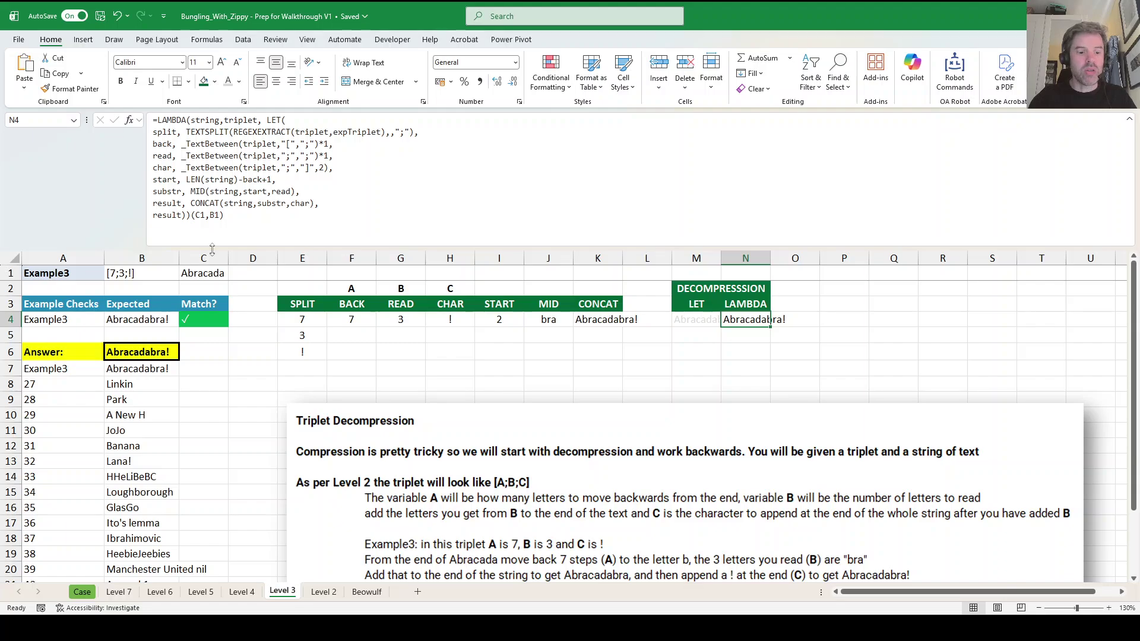
Save the LAMBDA in N4 under the name Decompress using the OA Robot Save Lambda As command.
key(ctrl+shift+r)
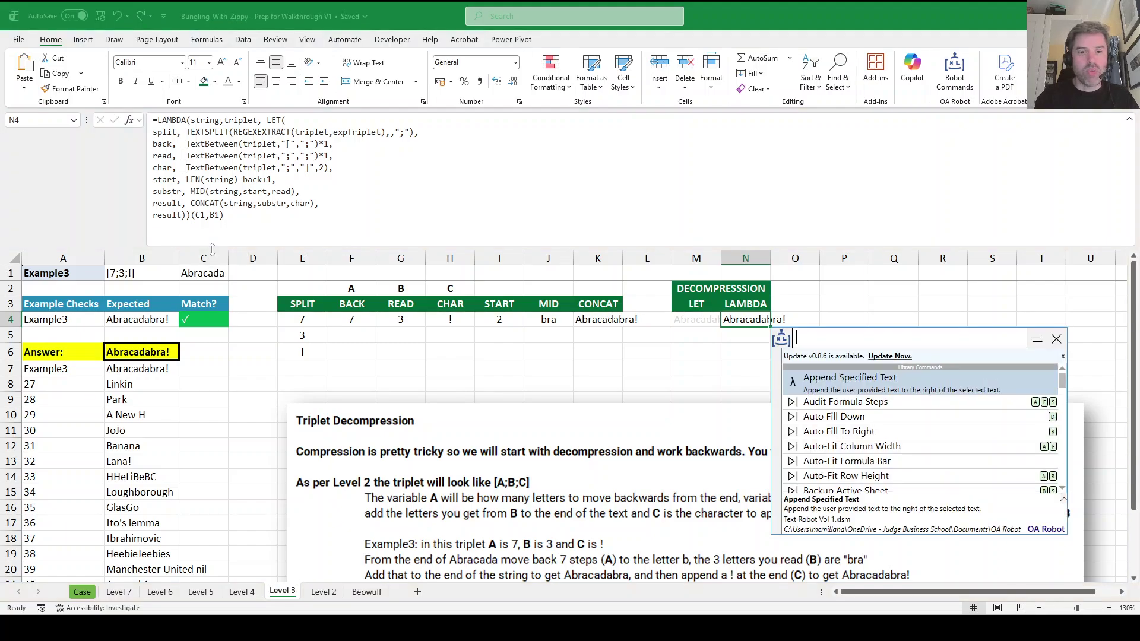
text(sla)
key(Return)
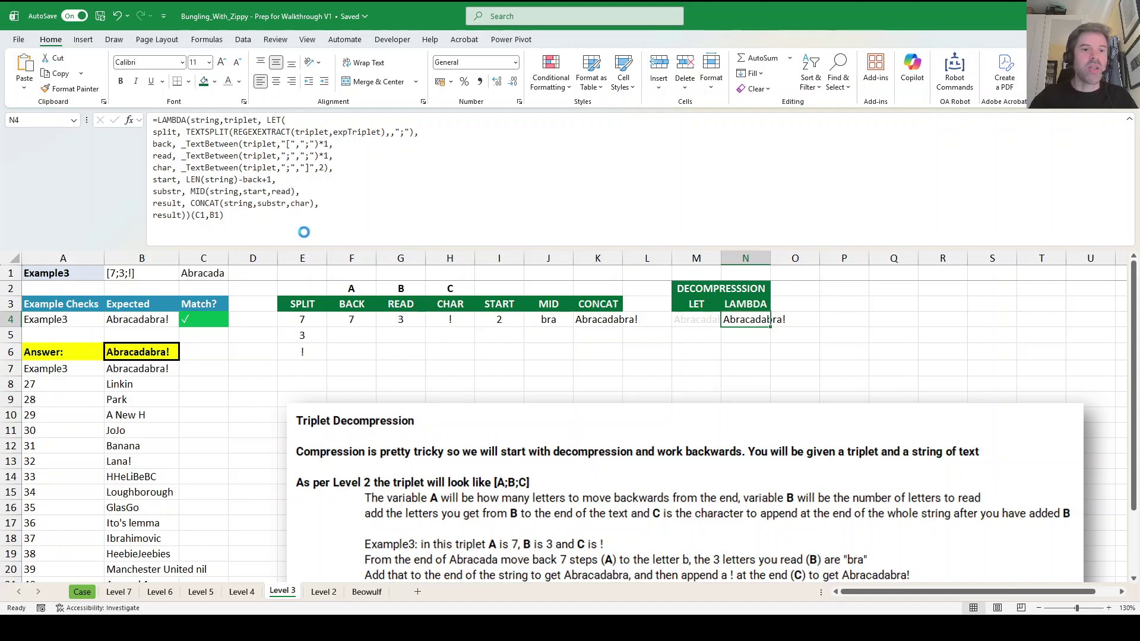
drag(458, 270, 383, 272)
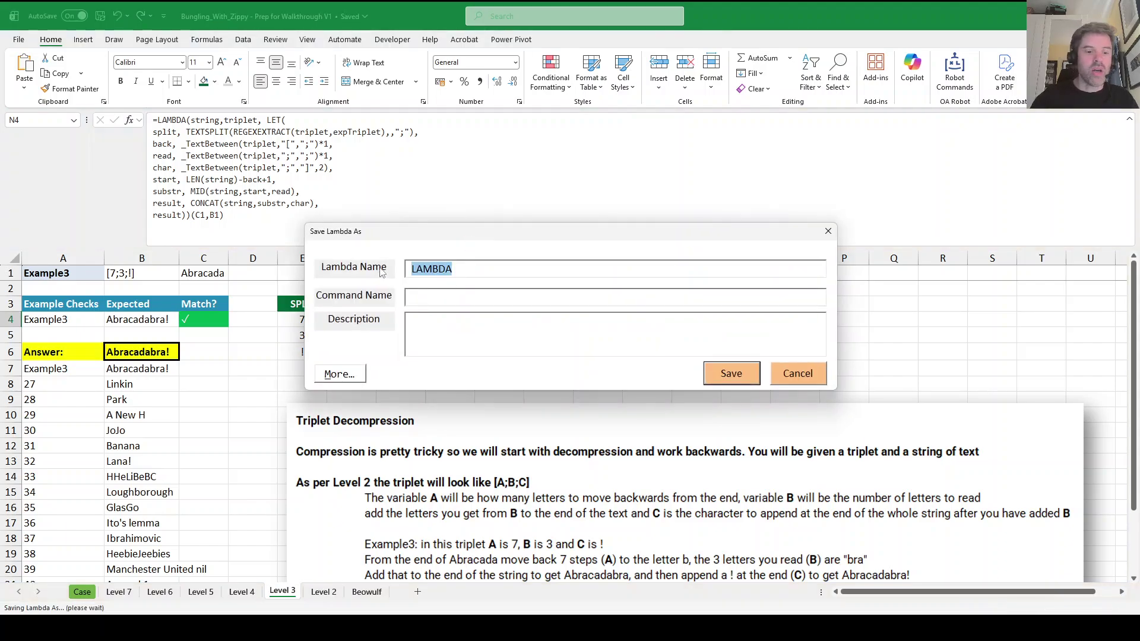
text(Decompress)
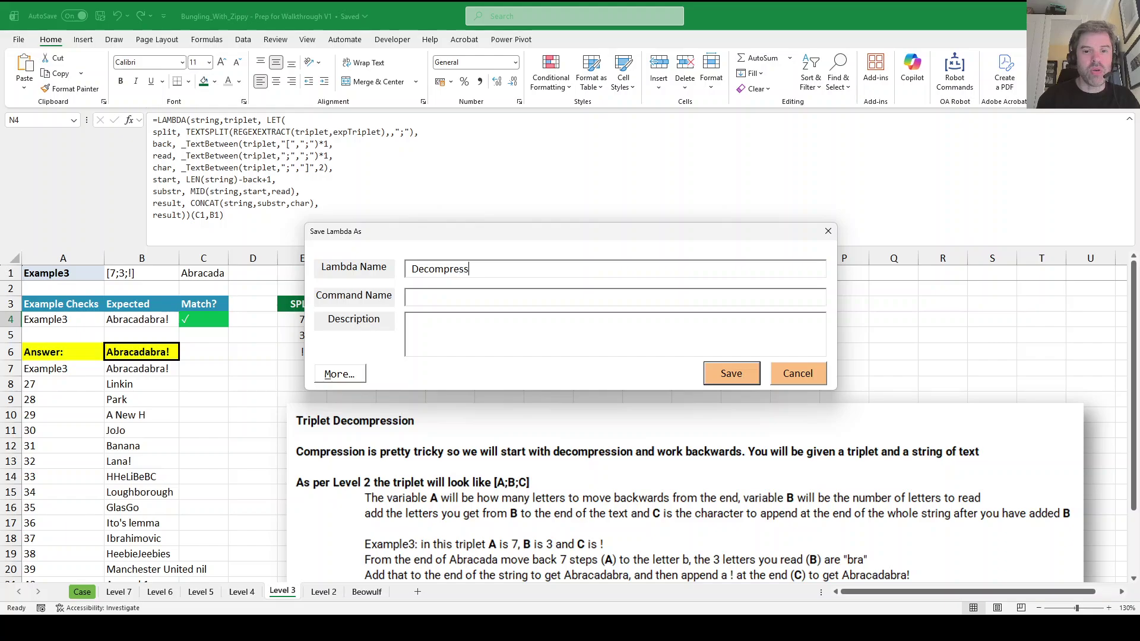
click(726, 373)
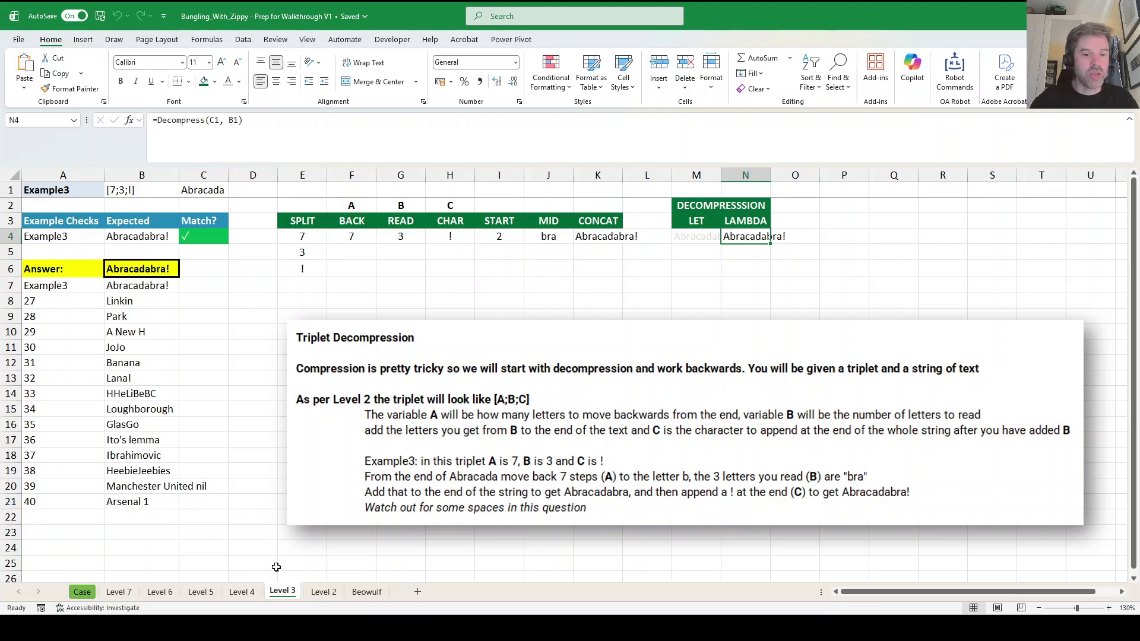
Open the Level 4 sheet.
click(241, 592)
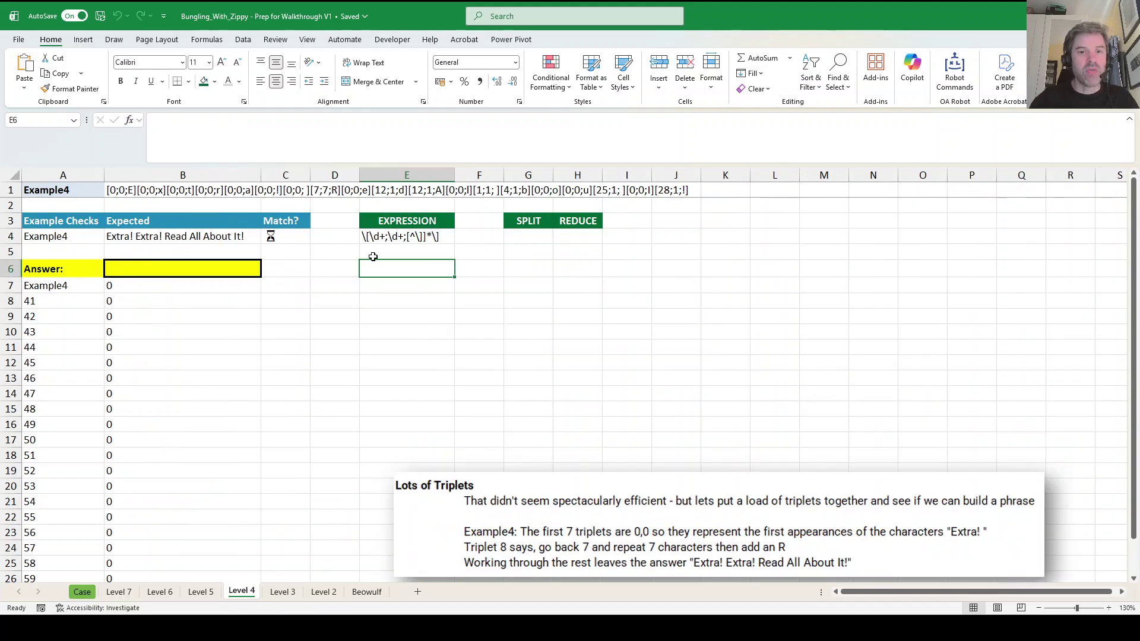
click(520, 241)
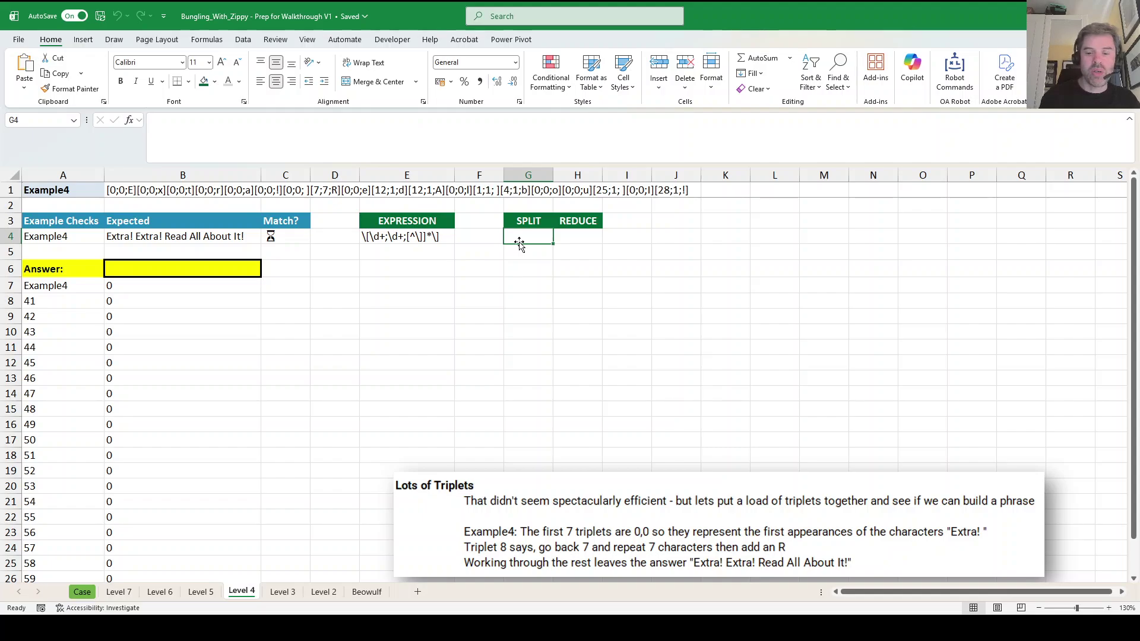
text(=)
key(Escape)
click(519, 246)
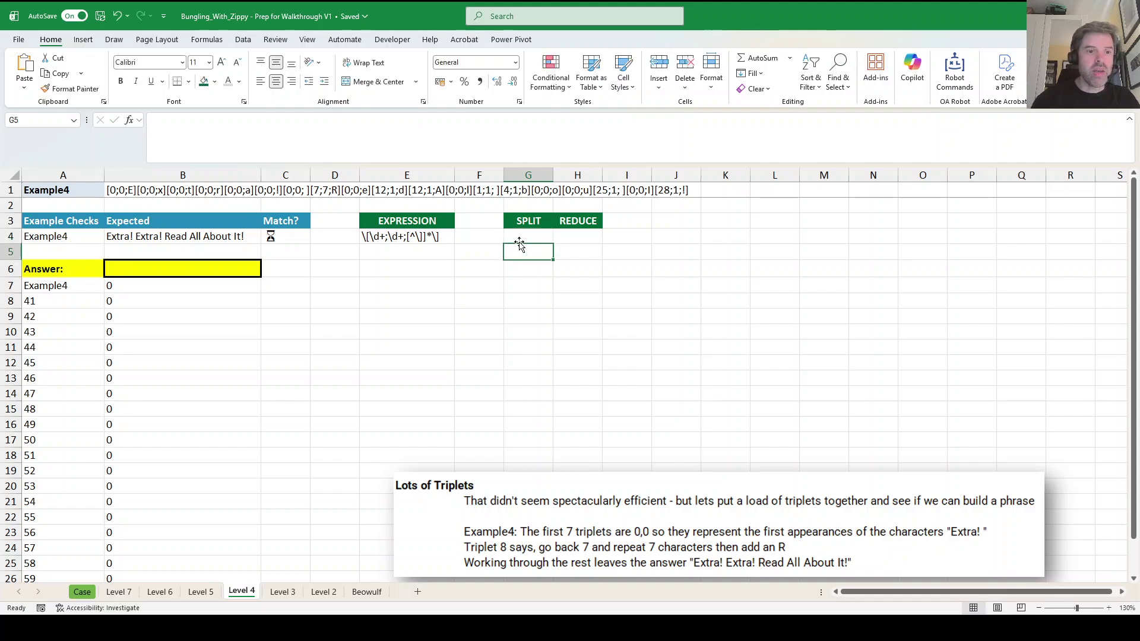
click(172, 193)
click(528, 237)
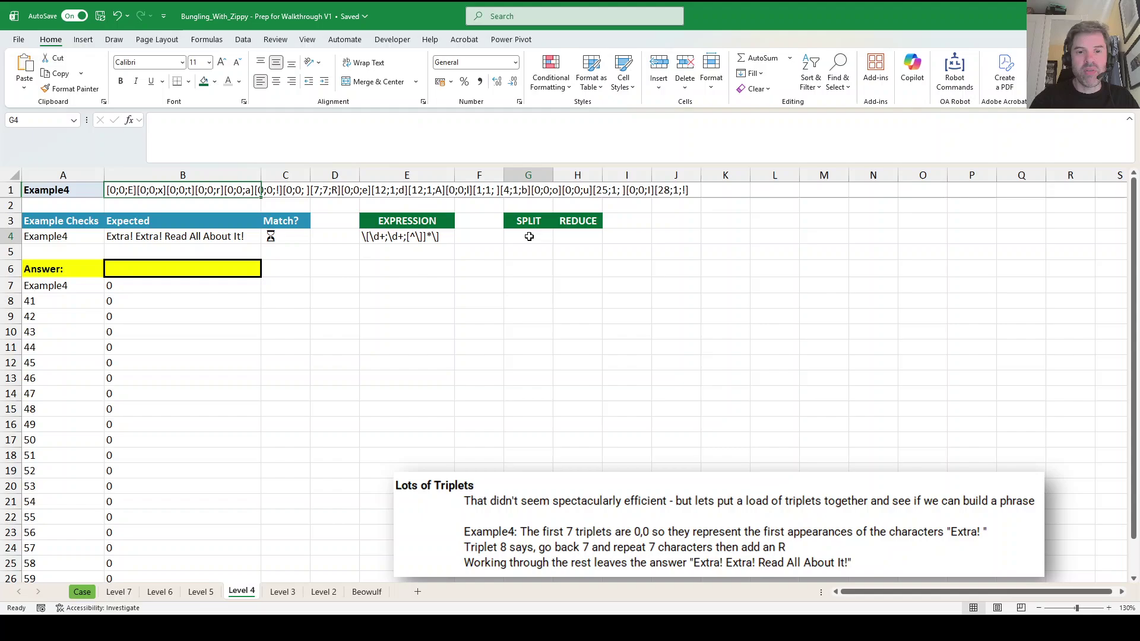
click(437, 237)
In G4, enter a REGEXEXTRACT formula on B1 that takes its pattern from cell J4 of the Level 2 sheet.
click(528, 237)
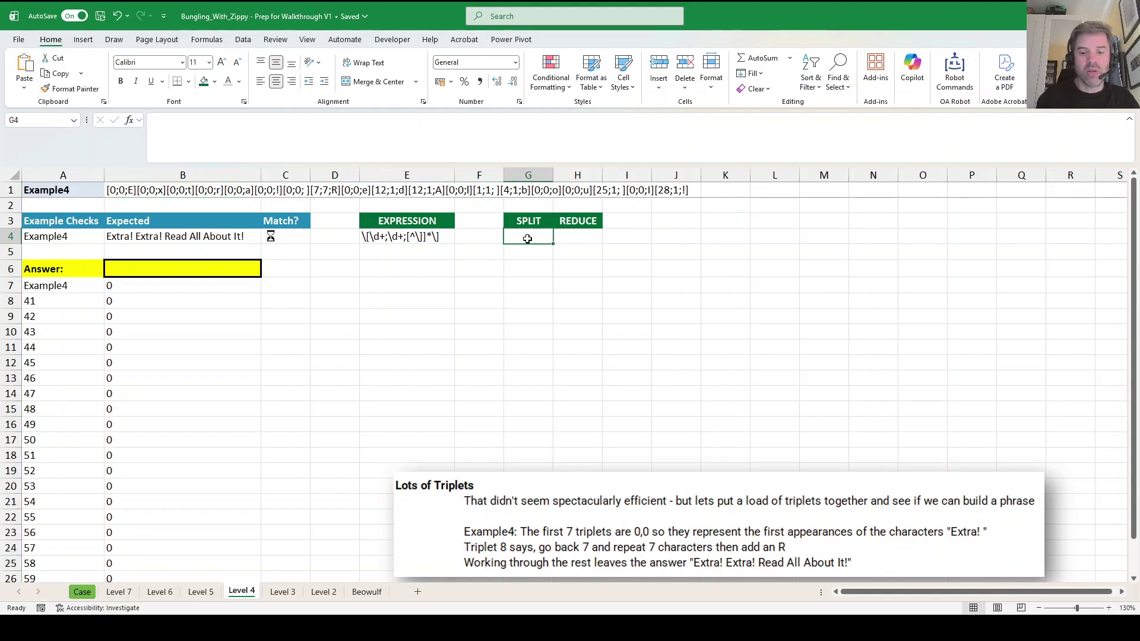
text(=rege)
key(Tab)
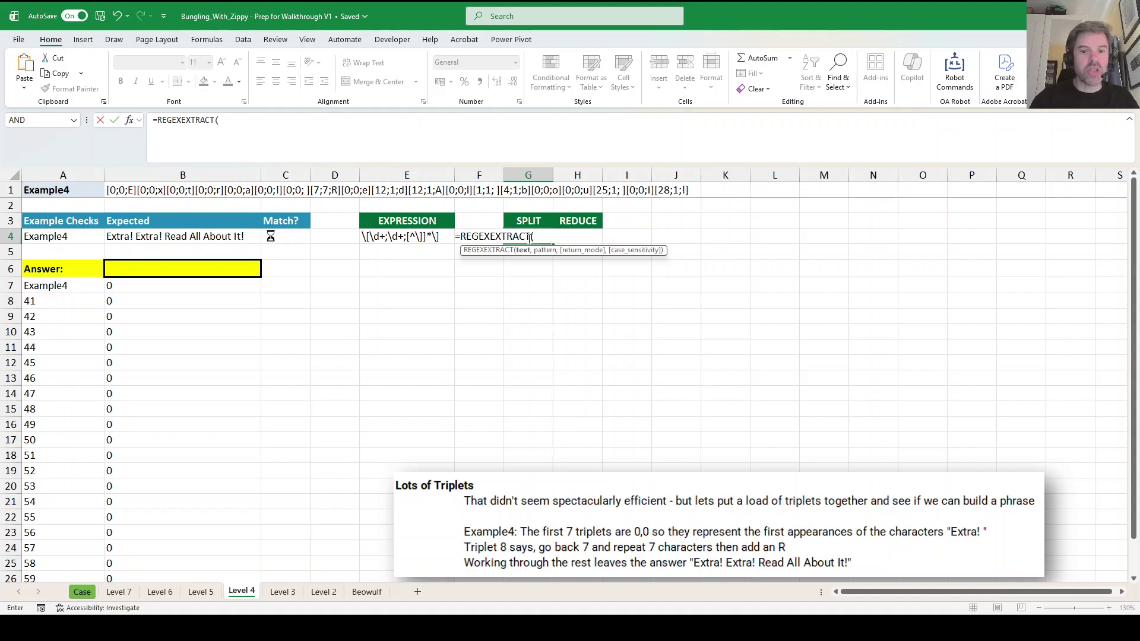
click(132, 187)
text(,)
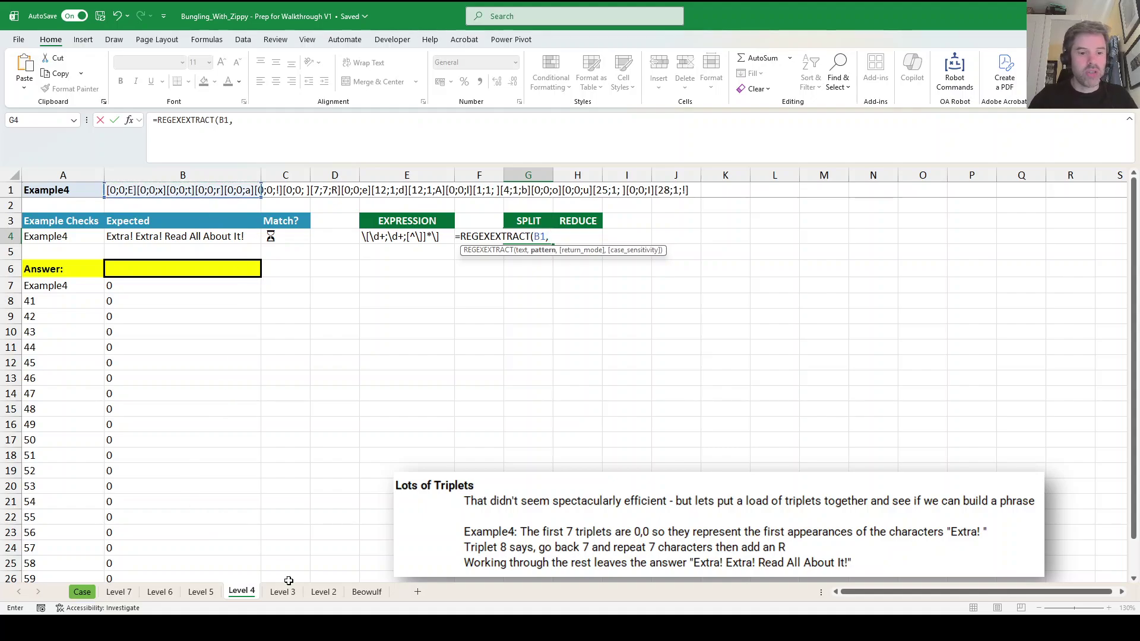
click(324, 591)
click(538, 236)
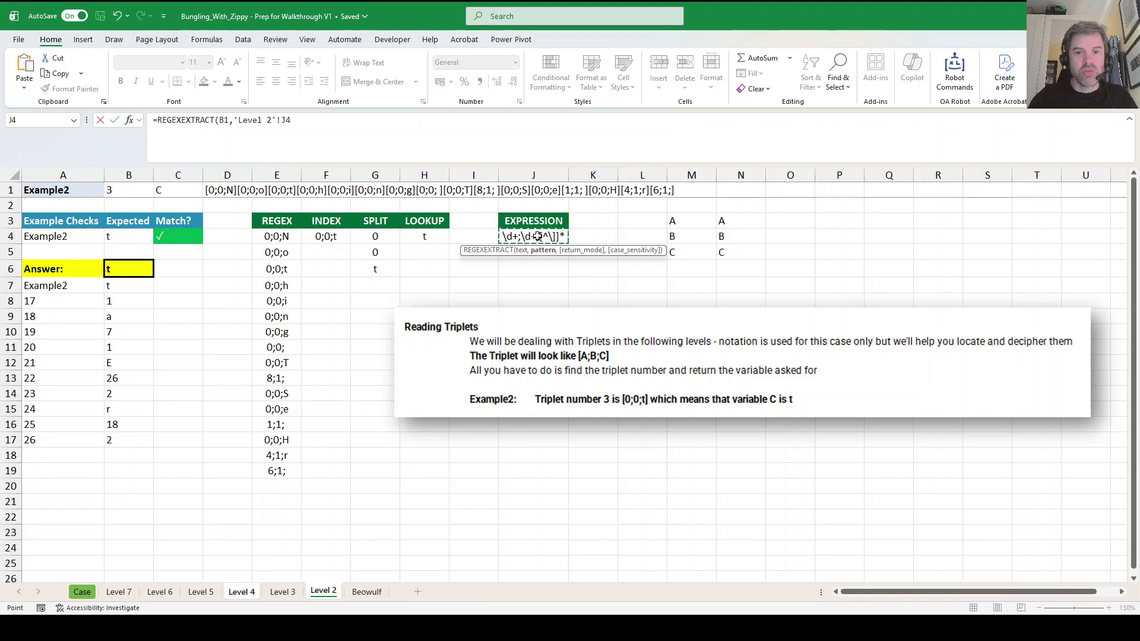
key(Return)
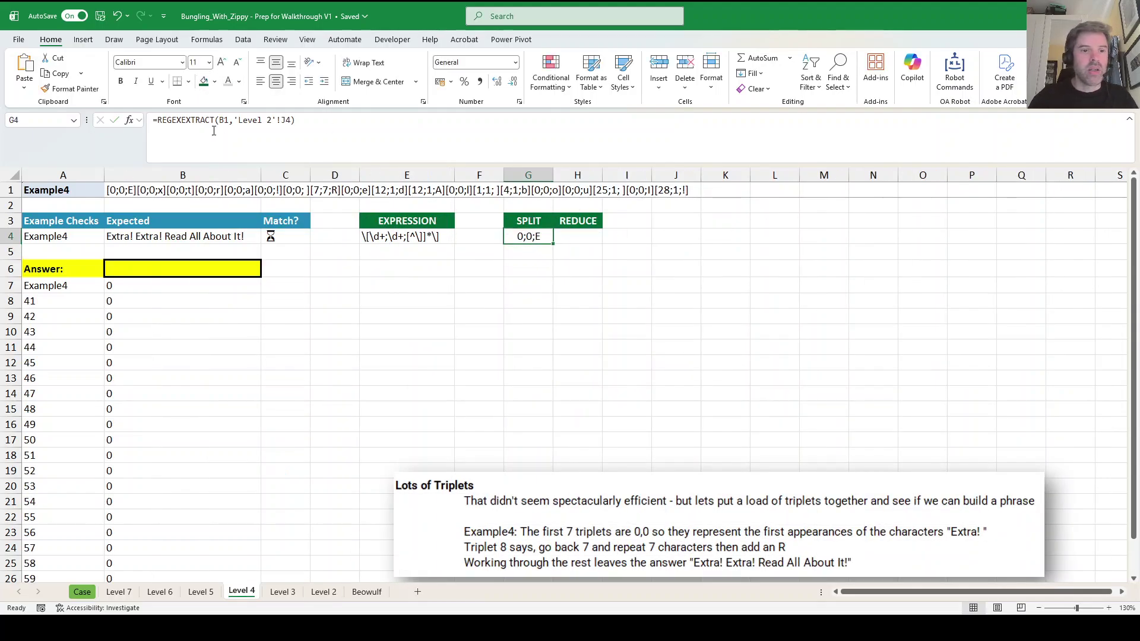
Replace the 'Level 2'!J4 reference in G4's formula with the literal pattern "\d+;\d+;[^\]]*".
drag(291, 120, 234, 121)
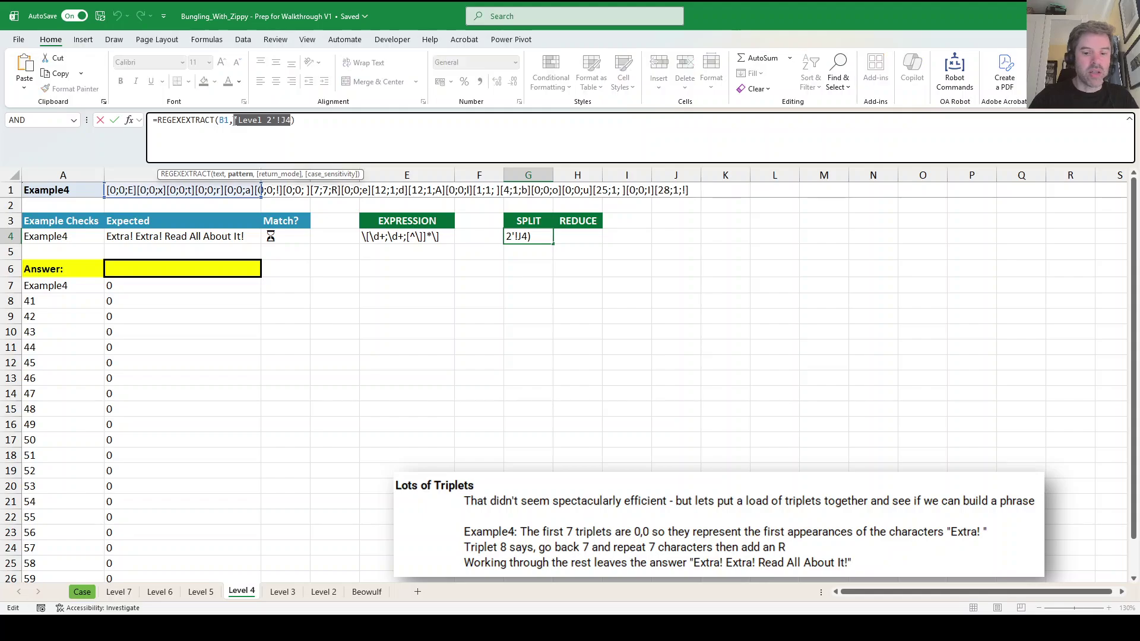
text("\d+;\d+;[^\]]*")
key(Return)
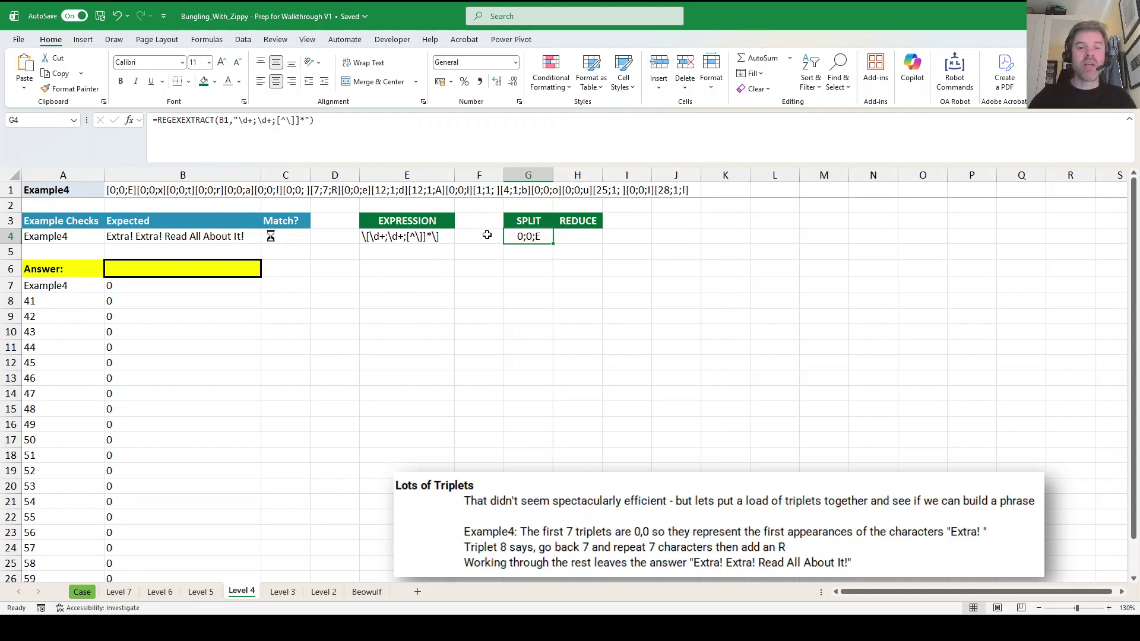
Add escaped square brackets around the pattern in G4 so it reads "\[\d+;\d+;[^\]]*\]".
click(414, 236)
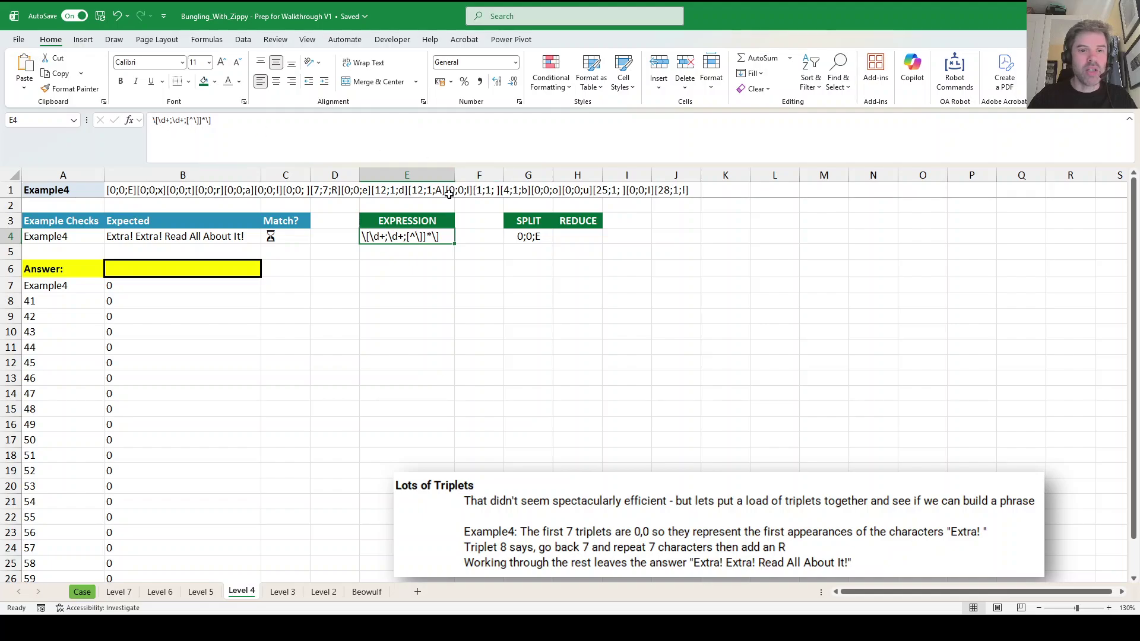
click(527, 234)
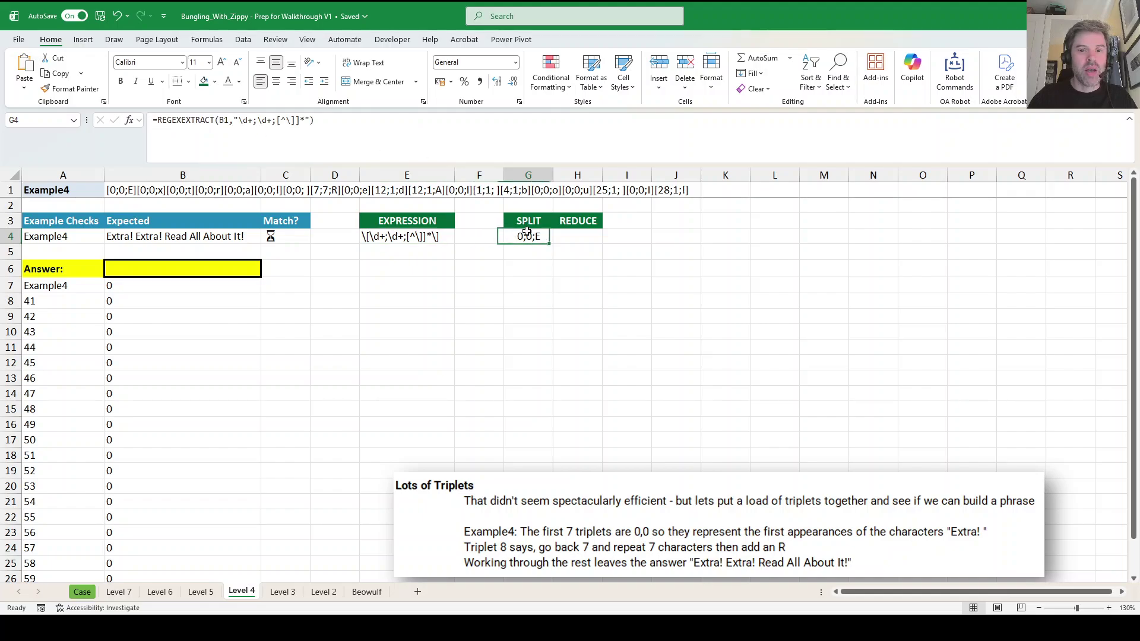
click(241, 120)
text(\)
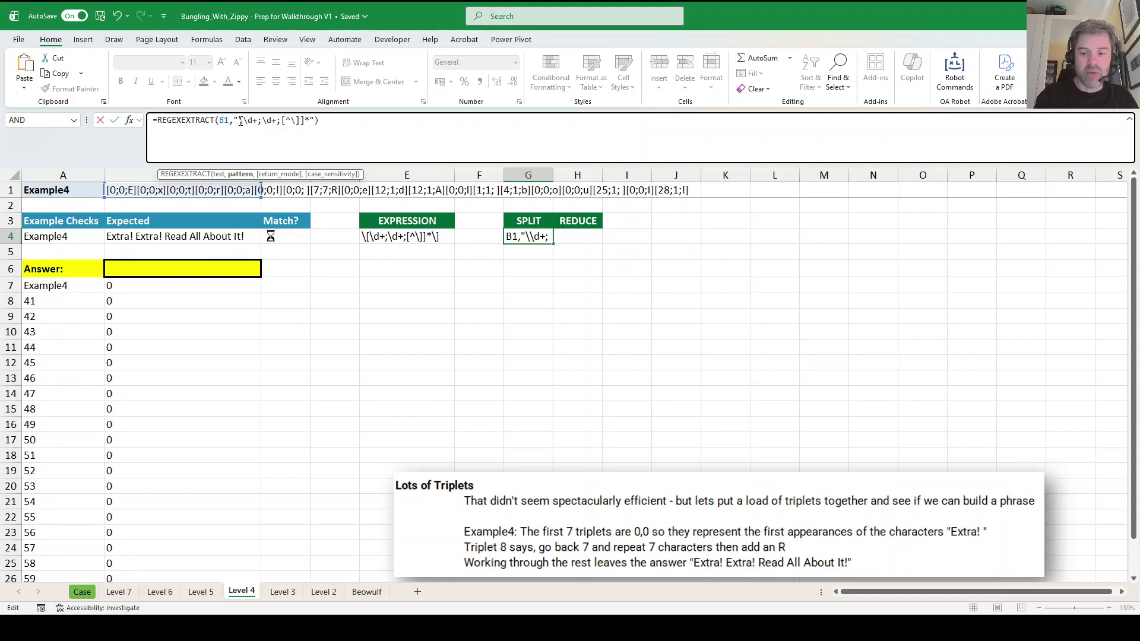
text([)
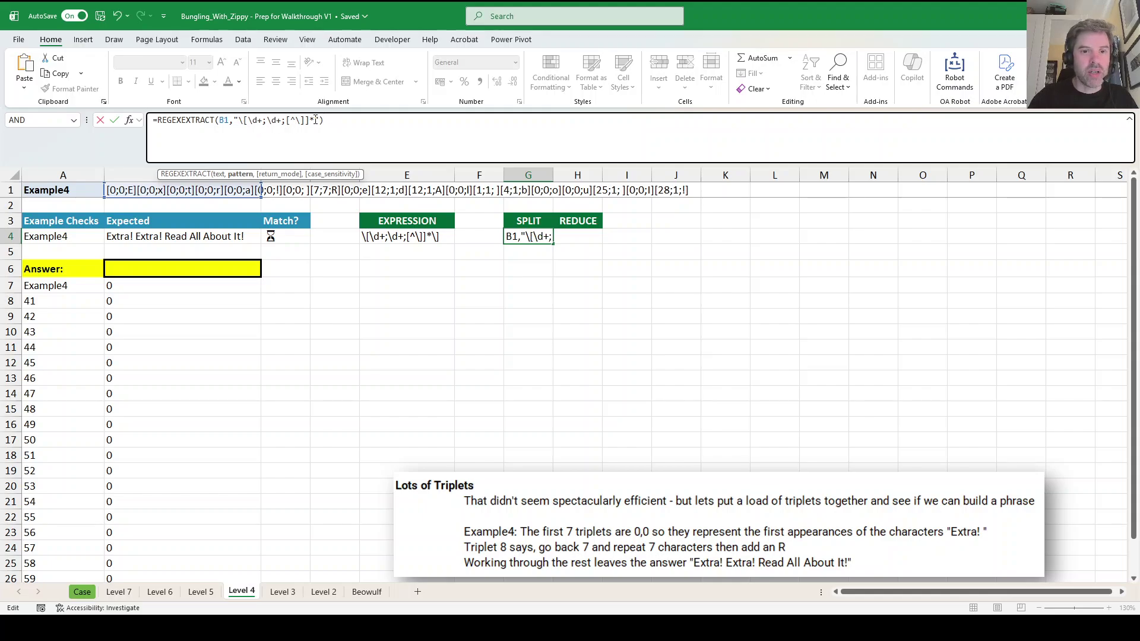
click(315, 119)
text(\])
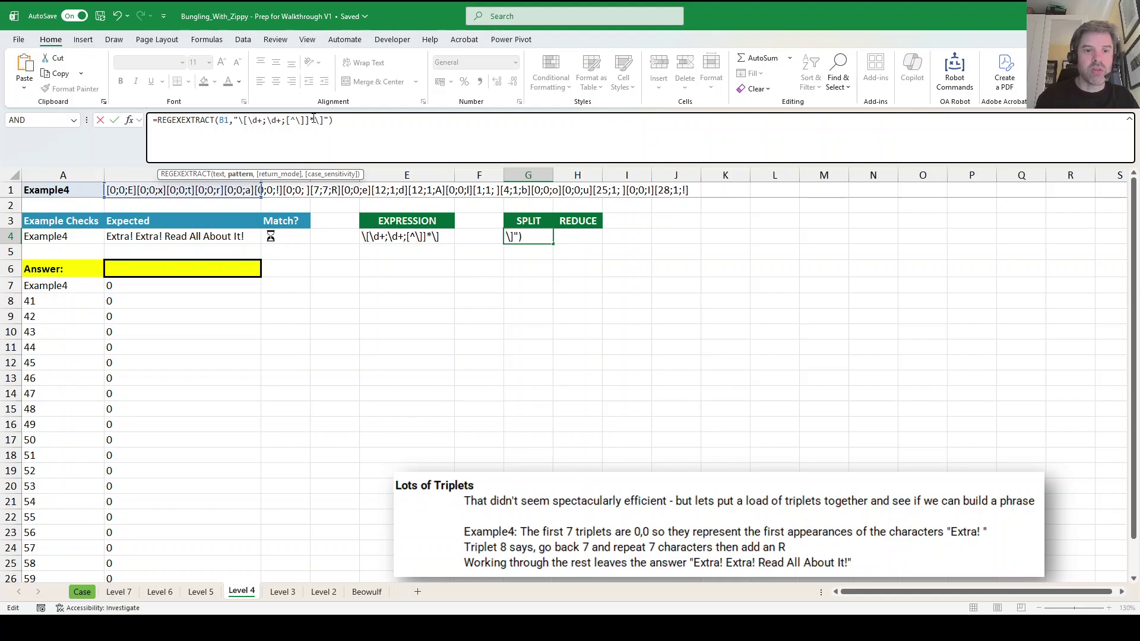
key(ctrl+Return)
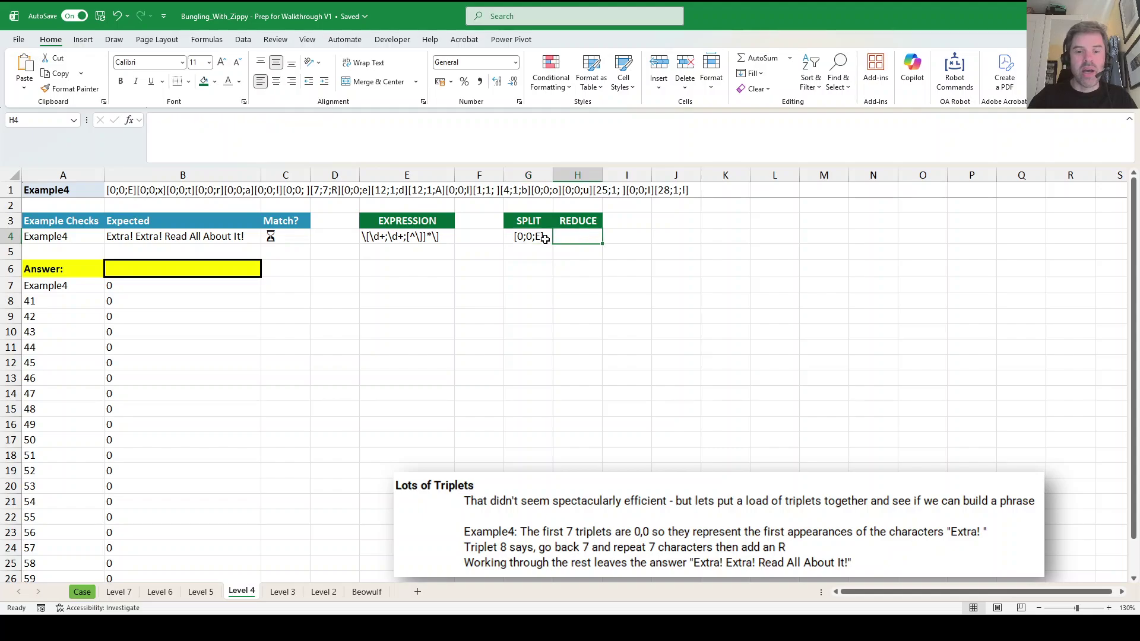
Set return mode 1 in G4's REGEXEXTRACT and wrap the formula in TOCOL to list all triplets vertically.
click(326, 122)
text(,1)
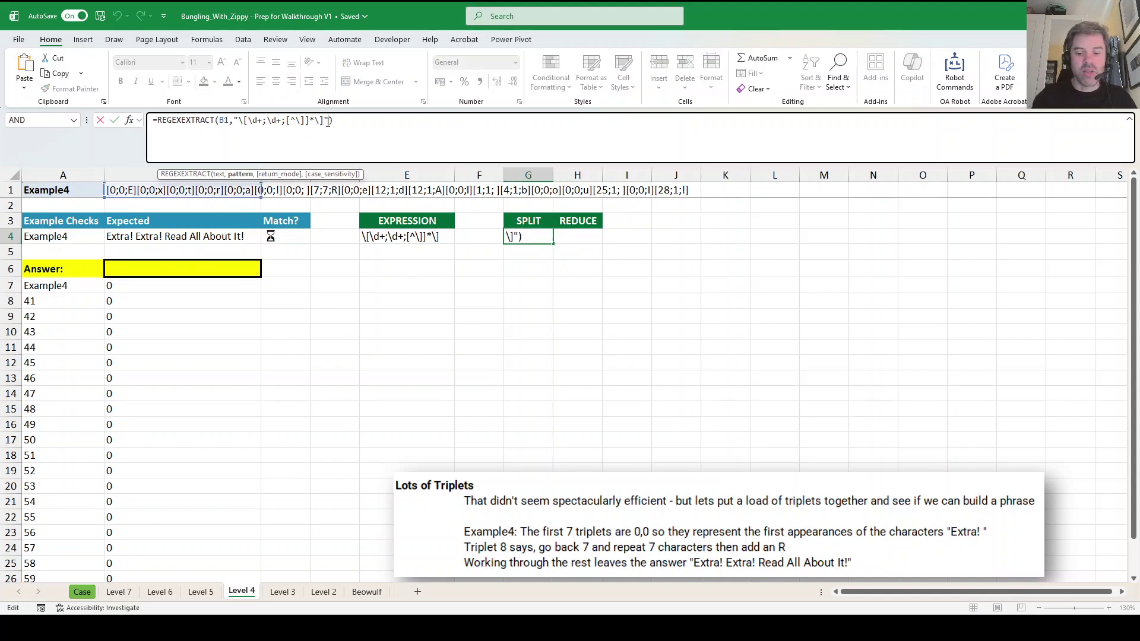
key(Return)
key(Up)
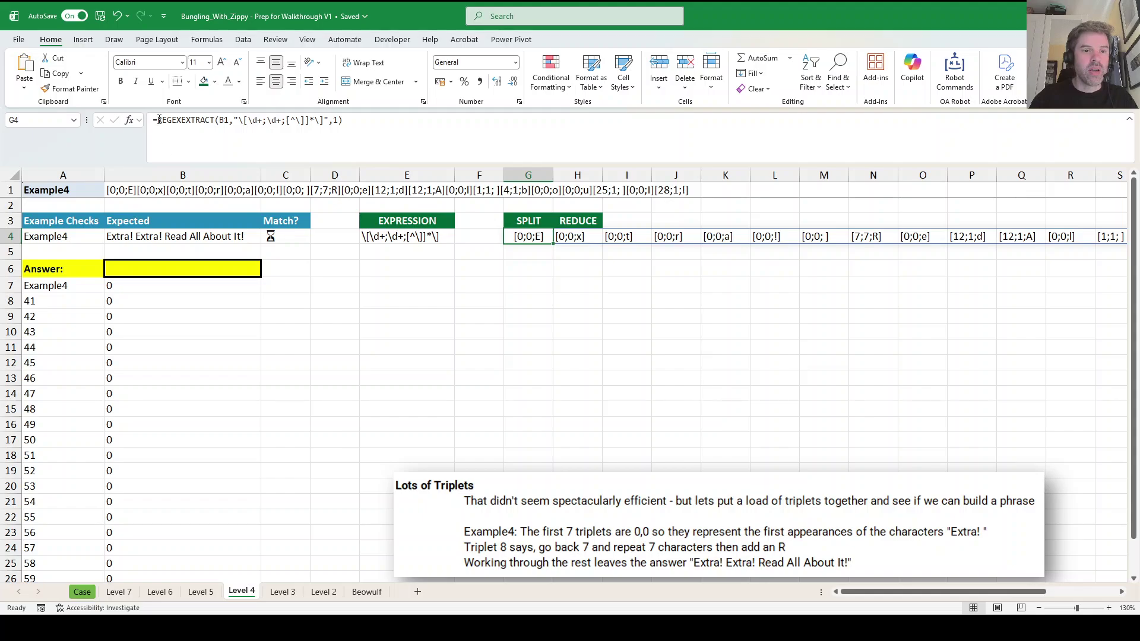
click(157, 120)
text(tocol()
key(Tab)
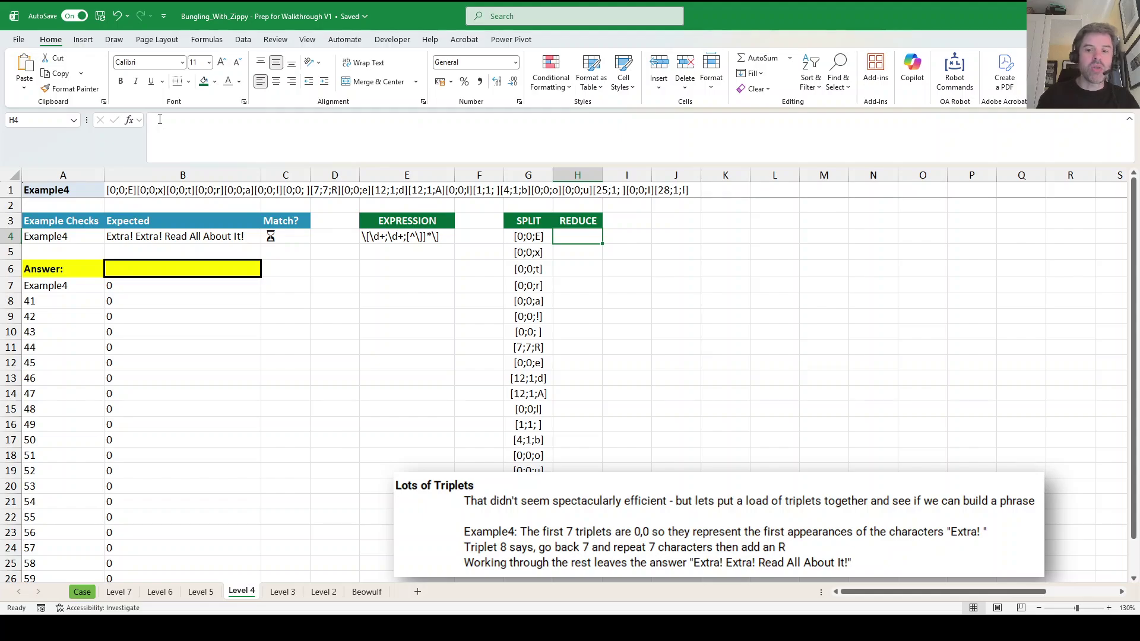
Start a SCAN formula in H4 with "" as initial value, G4# as array and a LAMBDA with parameters a and v.
text(=scan()
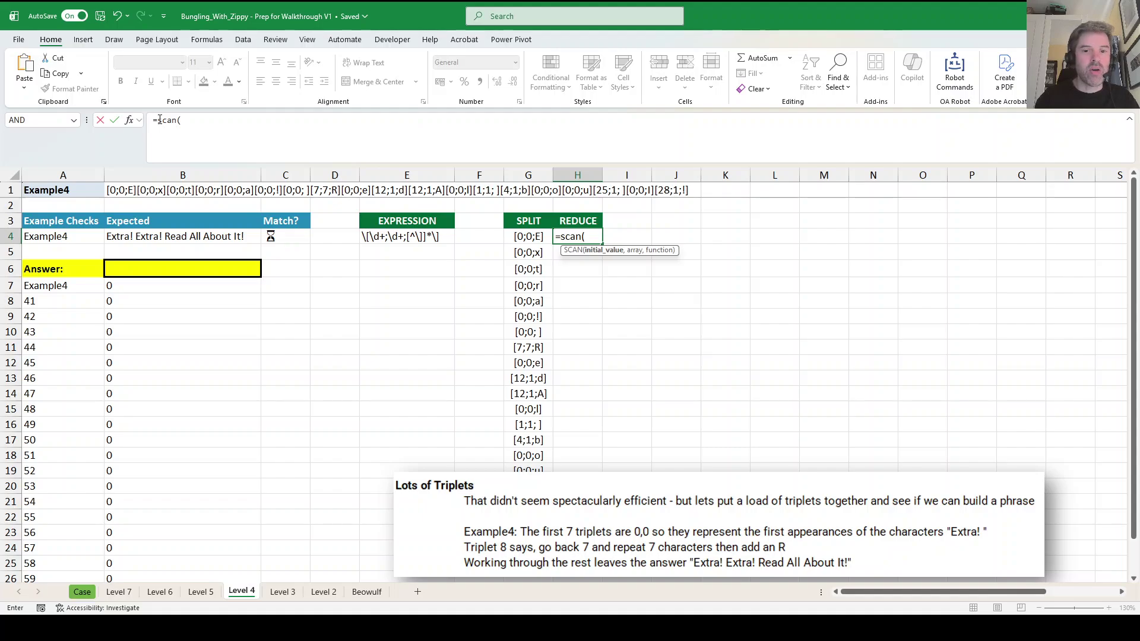
text(")
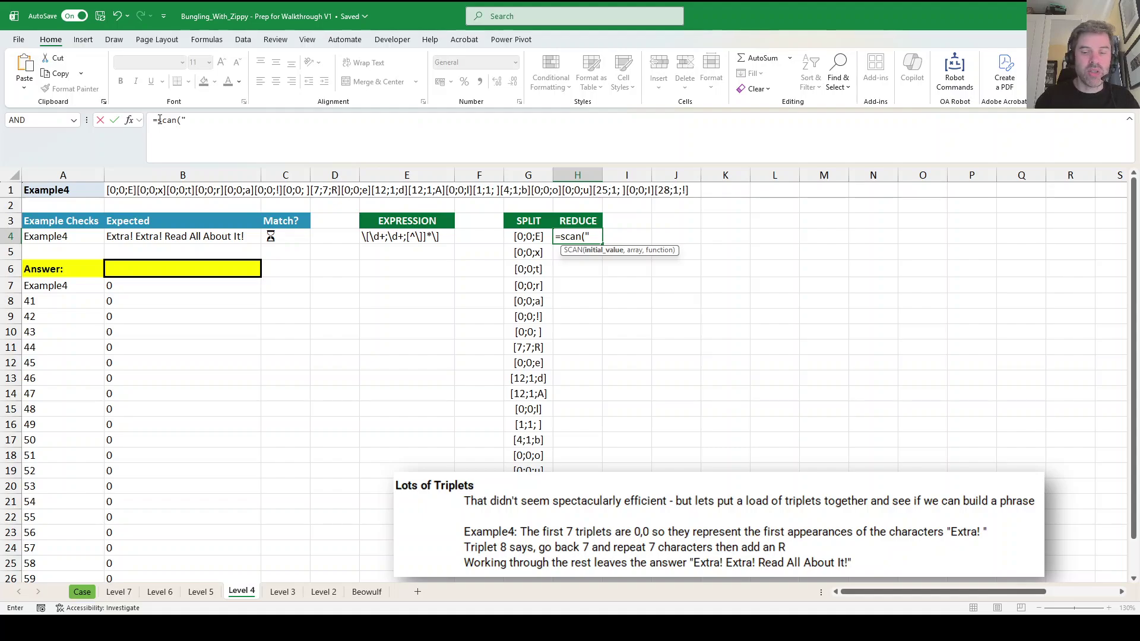
text(",G4)
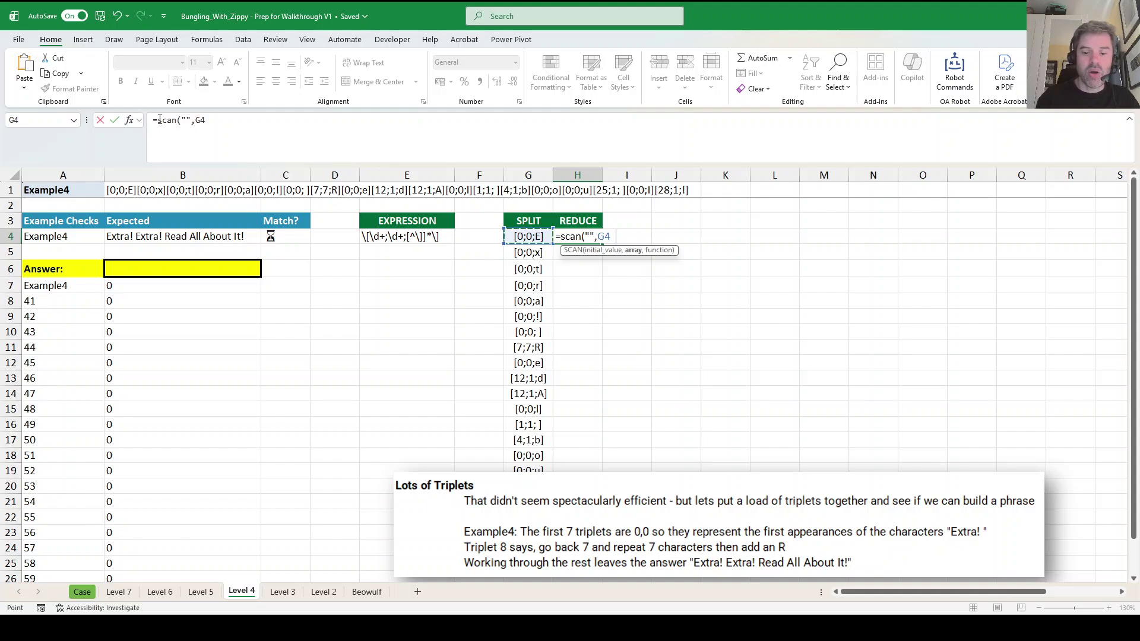
text(#,lam)
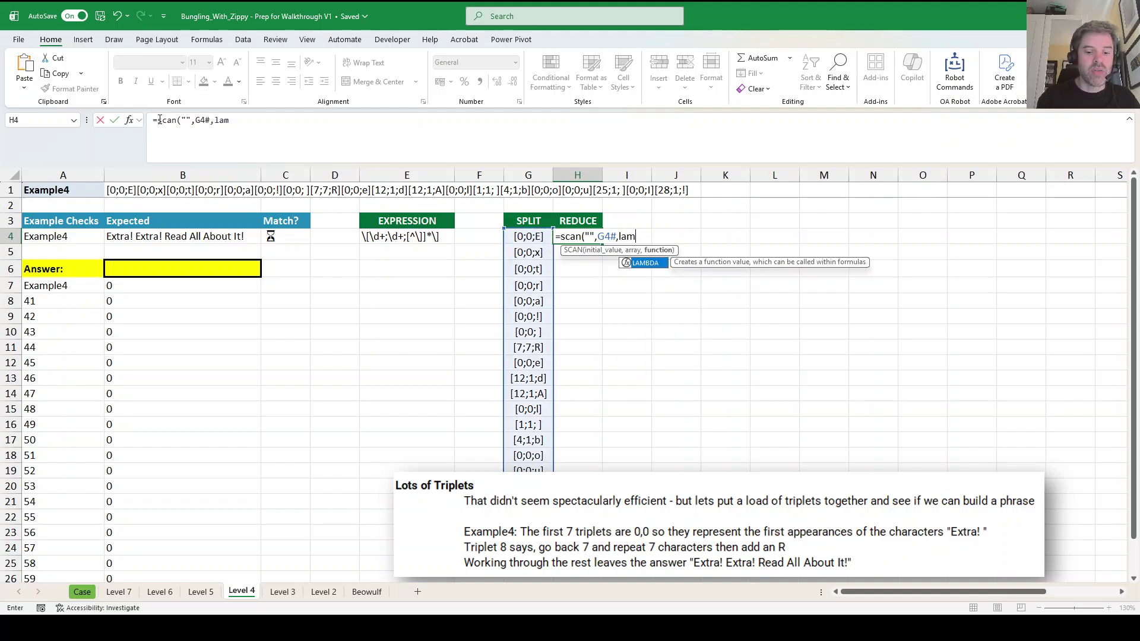
text(bda(a,v,)
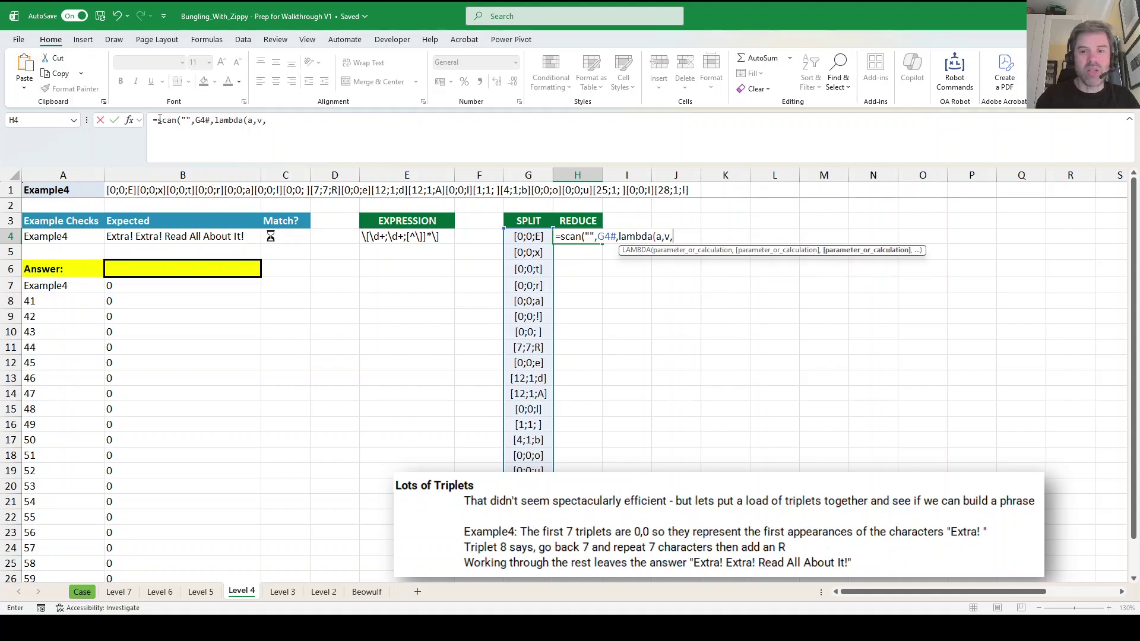
Complete the LAMBDA in H4 with Decompress(a,v) and commit the SCAN formula.
text(Dec)
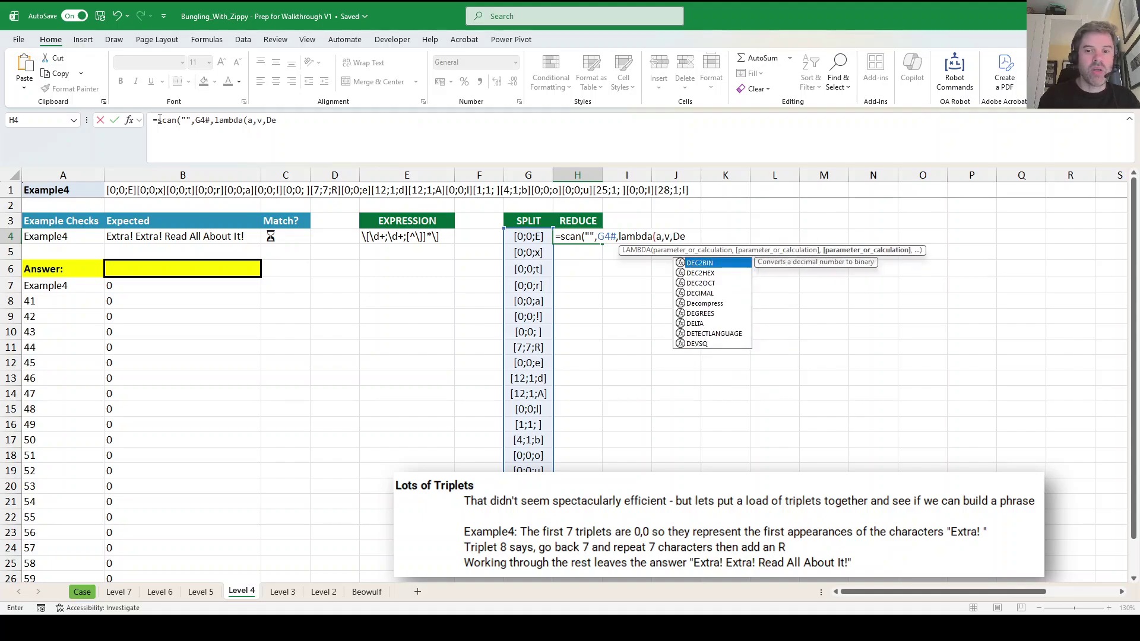
key(Down)
key(Down)
key(Down)
key(Down)
key(Tab)
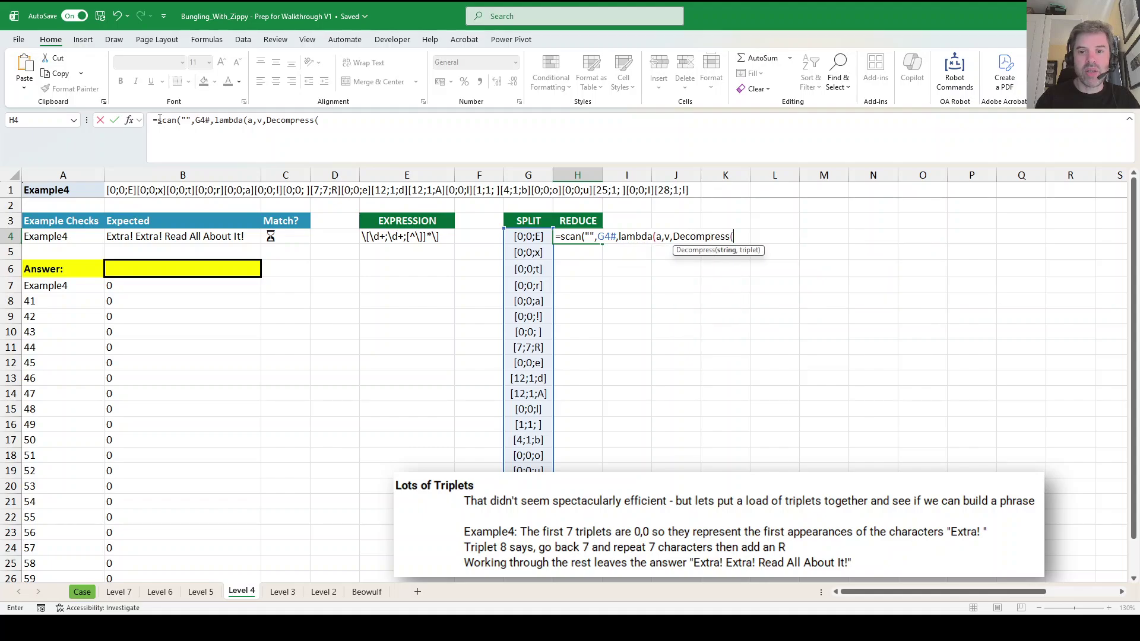
text(a)
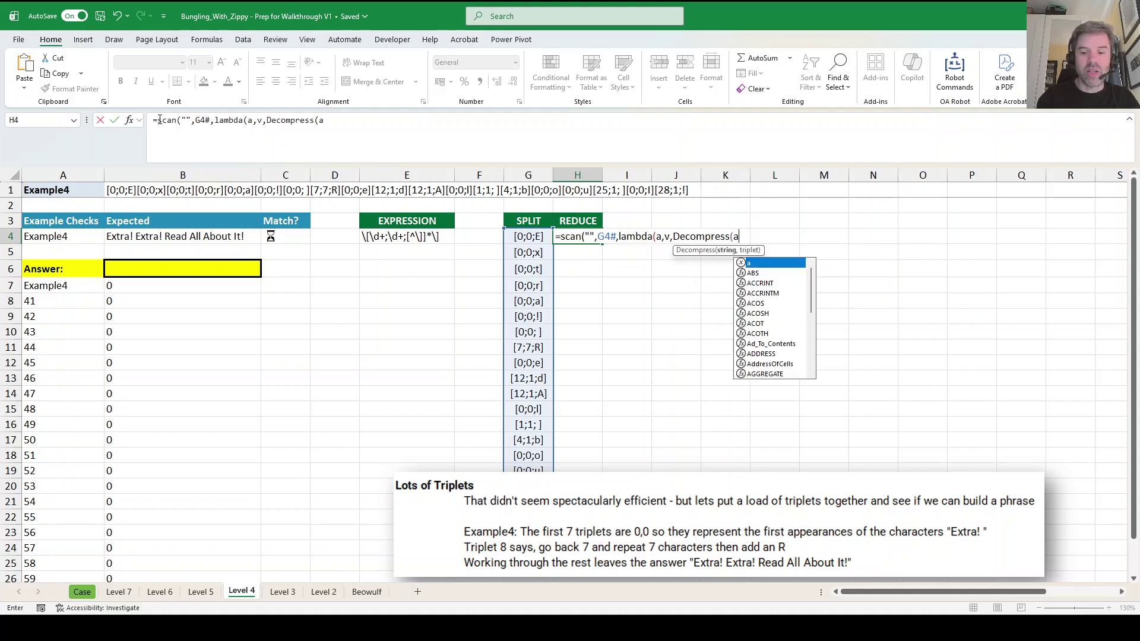
text(,)
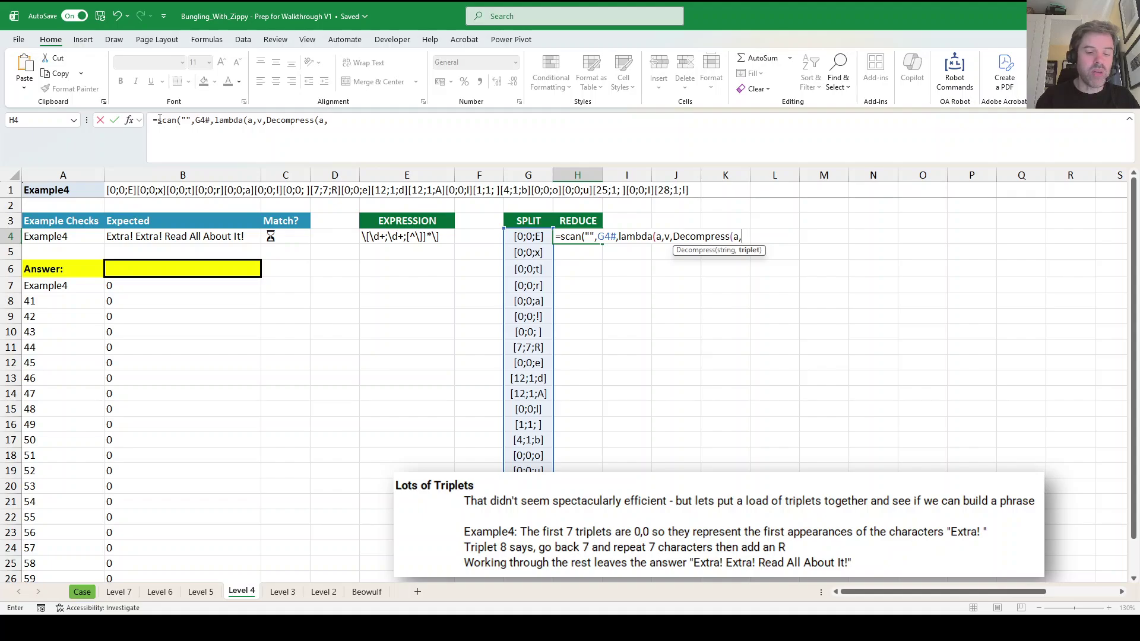
text(v)))
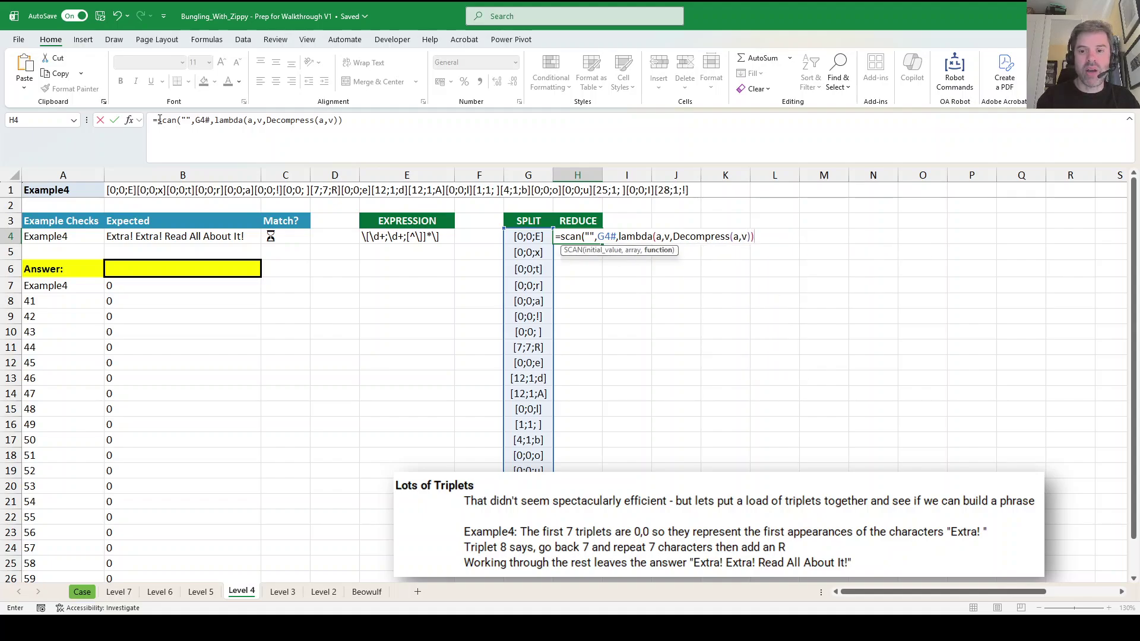
key(Return)
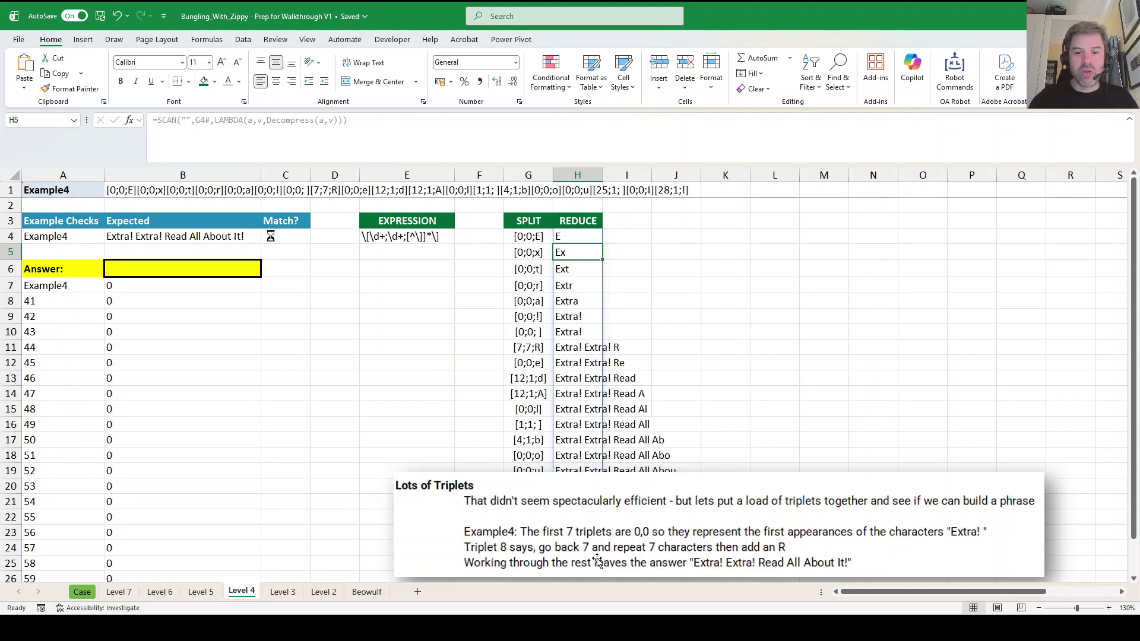
Move the Lots of Triplets note clear of the results and change SCAN to REDUCE in H4's formula.
drag(428, 509, 709, 344)
click(587, 241)
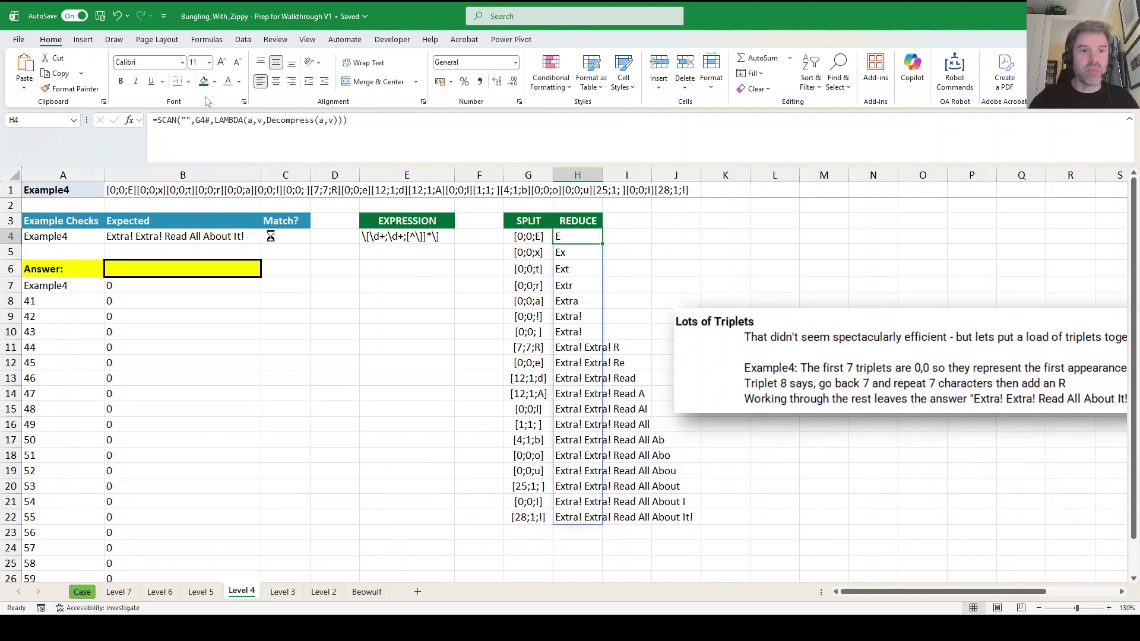
double_click(168, 120)
text(reduce)
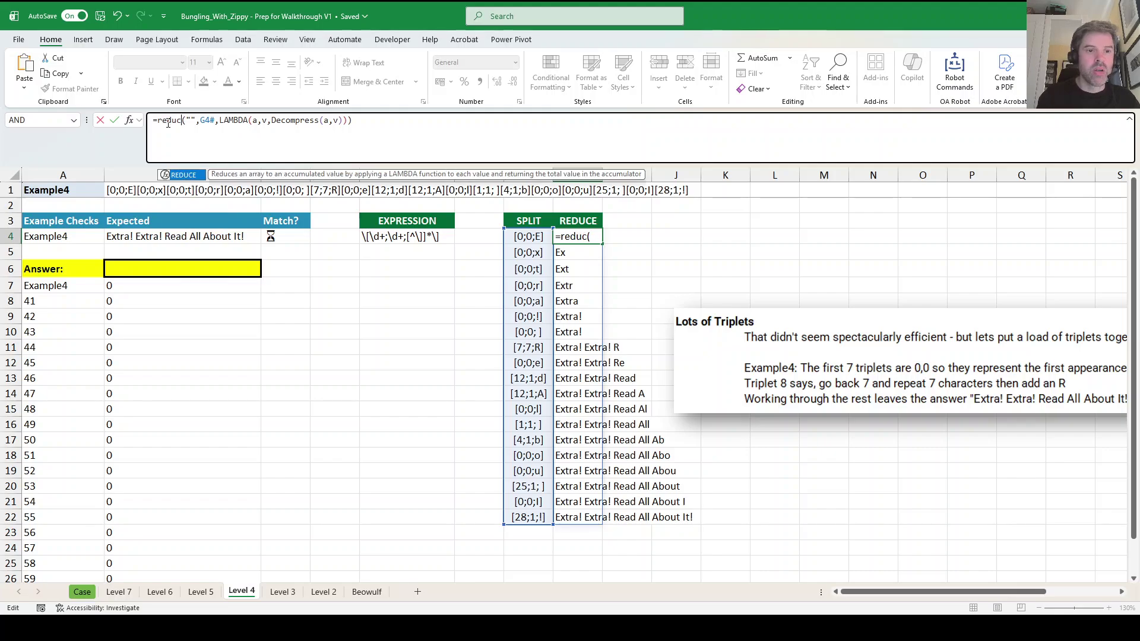
key(Return)
Link the Answer cell B6 to the REDUCE result in H4.
click(153, 270)
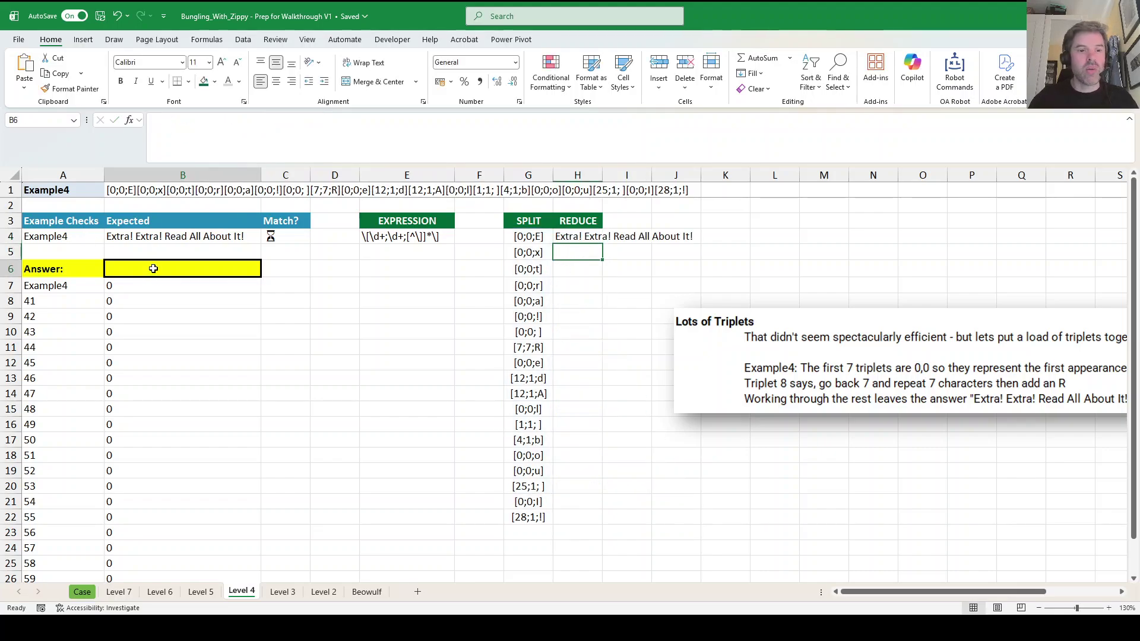
text(=)
click(579, 237)
key(Return)
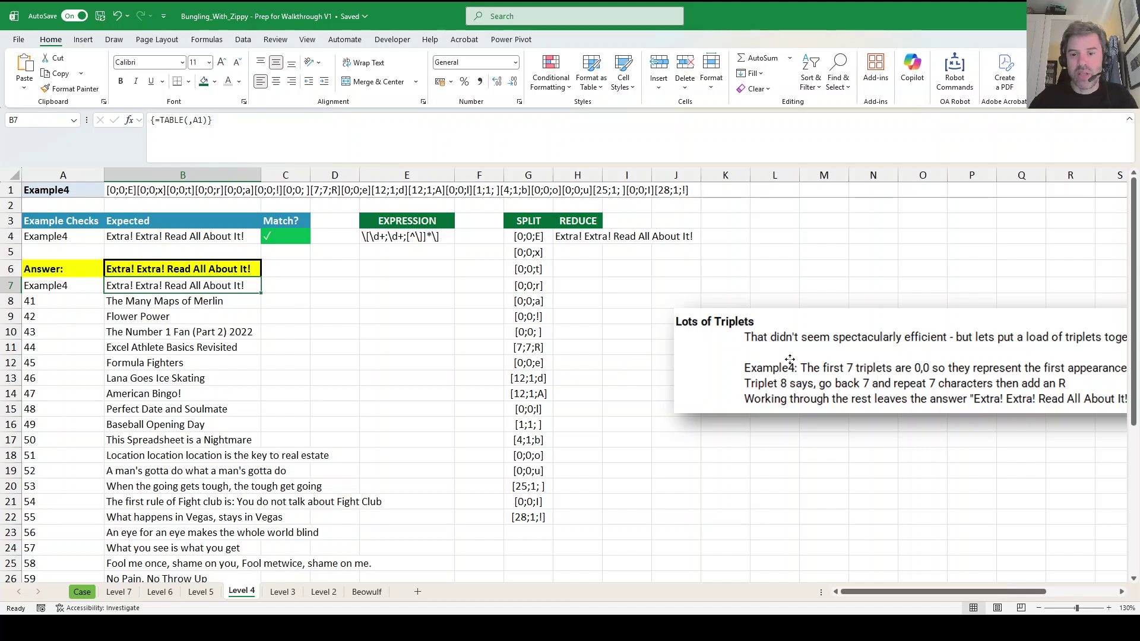
Reposition the Lots of Triplets note and open the Level 5 sheet.
drag(666, 414, 533, 474)
click(200, 592)
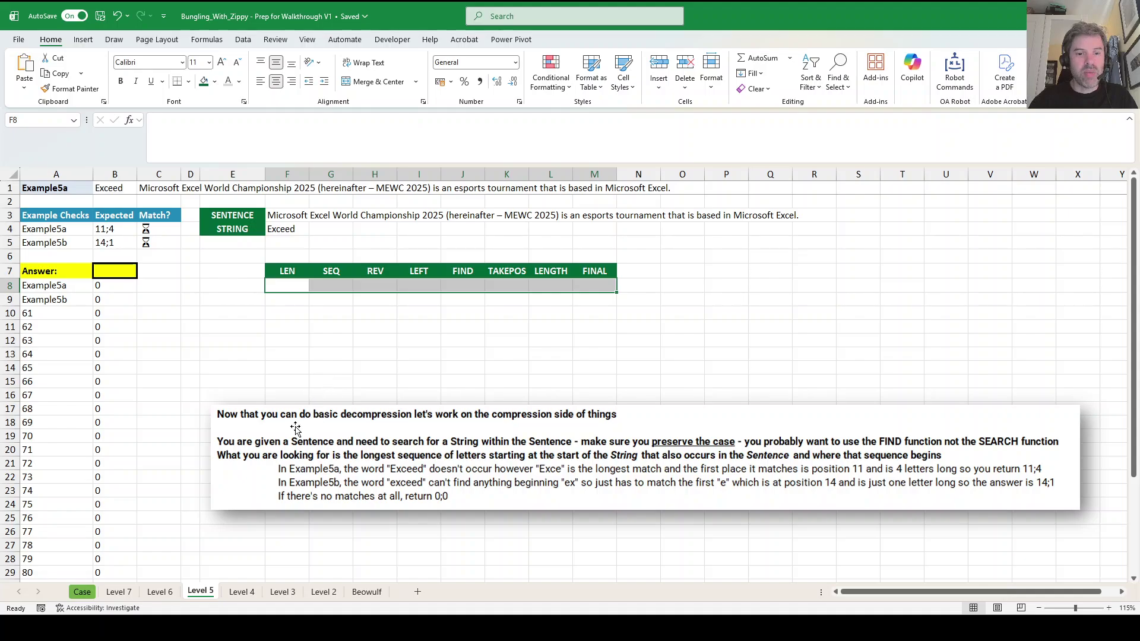
Calculate the length of the STRING cell in F8 with =LEN(F4).
click(283, 217)
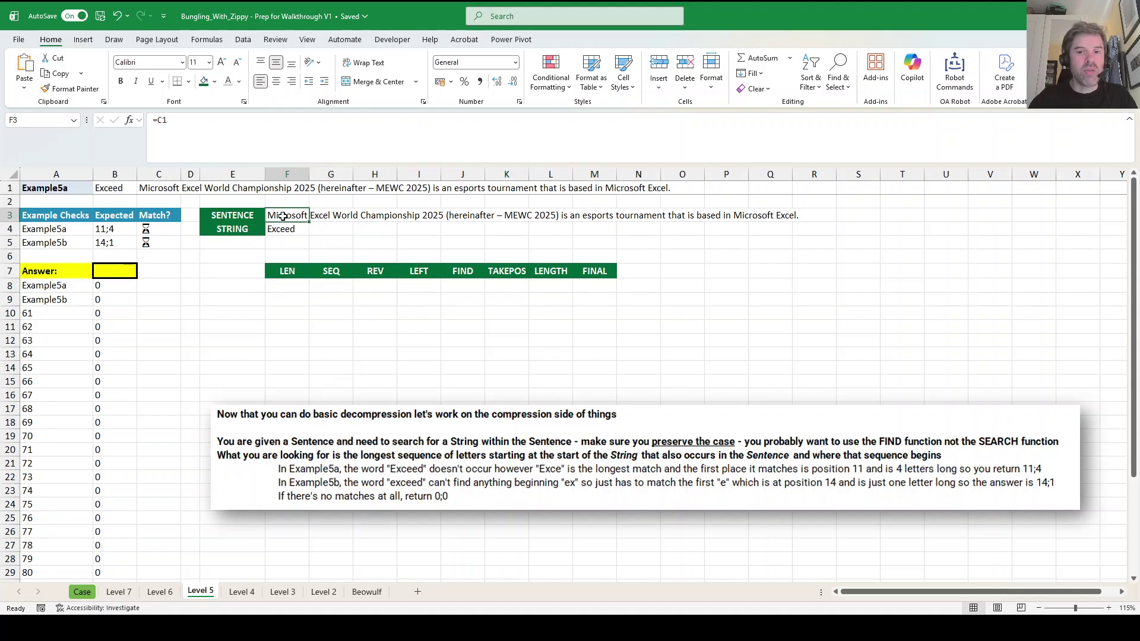
click(289, 229)
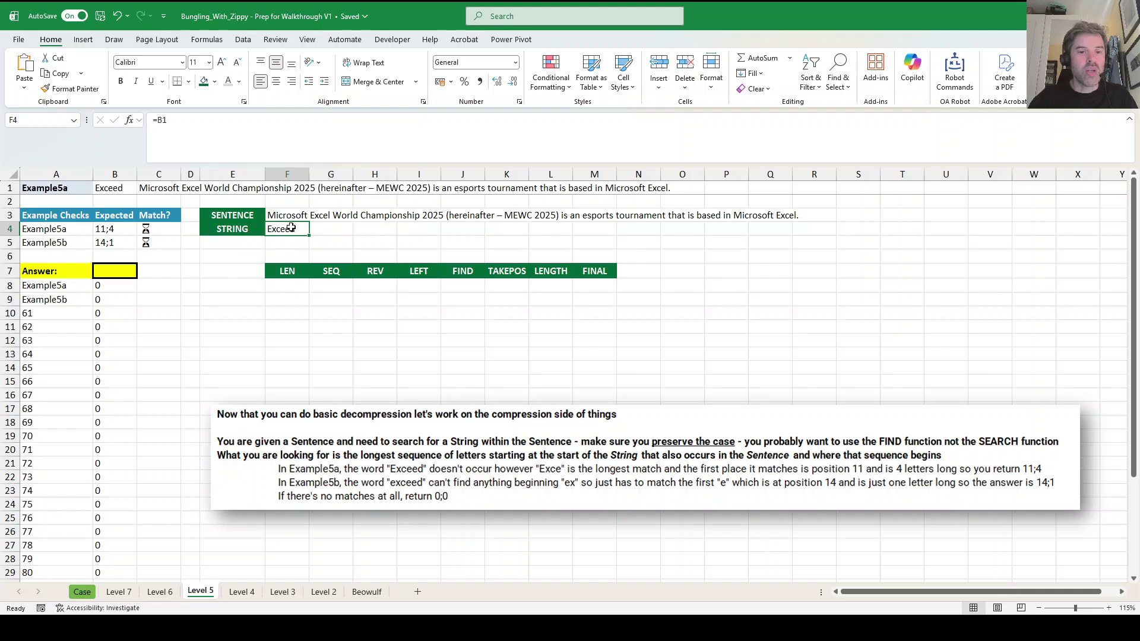
click(292, 289)
text(=len9)
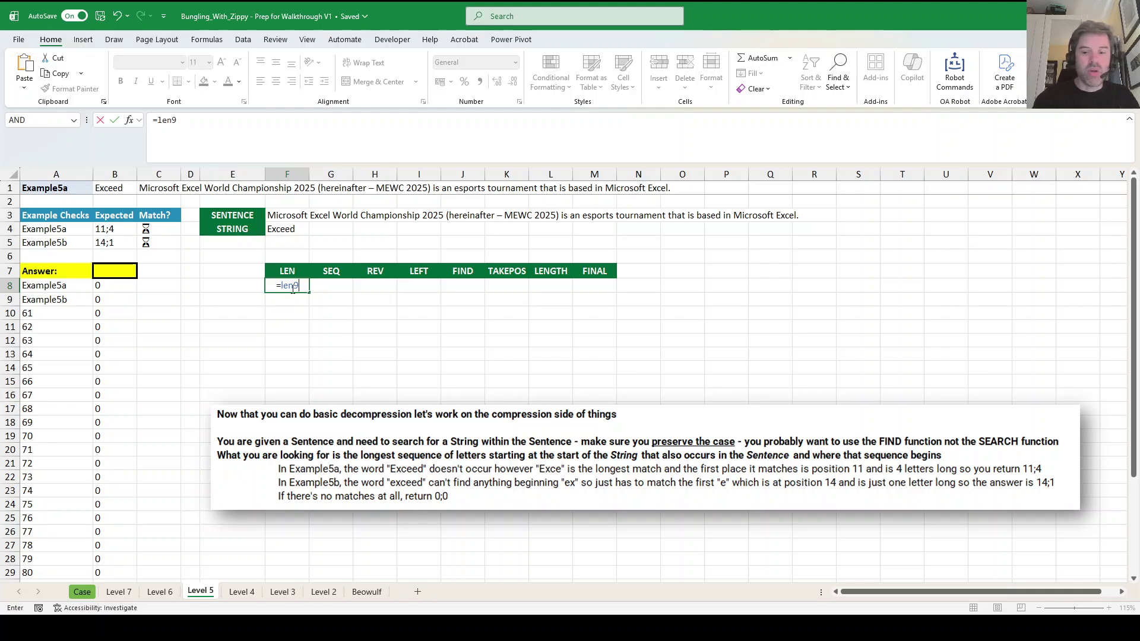
key(BackSpace)
text(()
click(293, 228)
text())
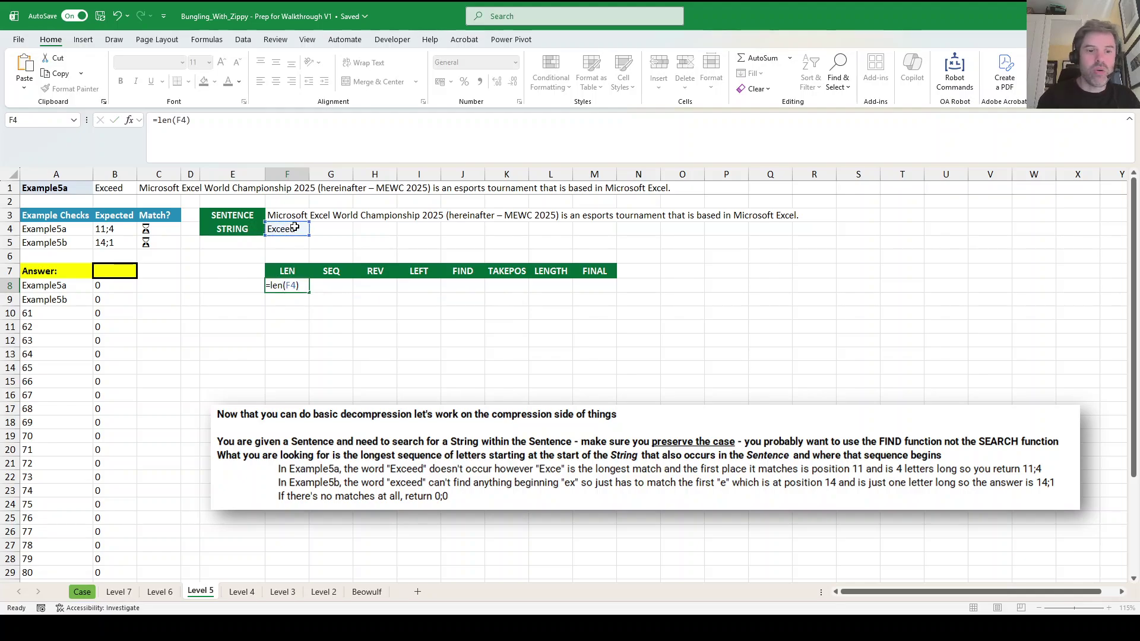
key(Tab)
Generate the number sequence for the string length in G8 with =SEQUENCE(F8).
text(=seq)
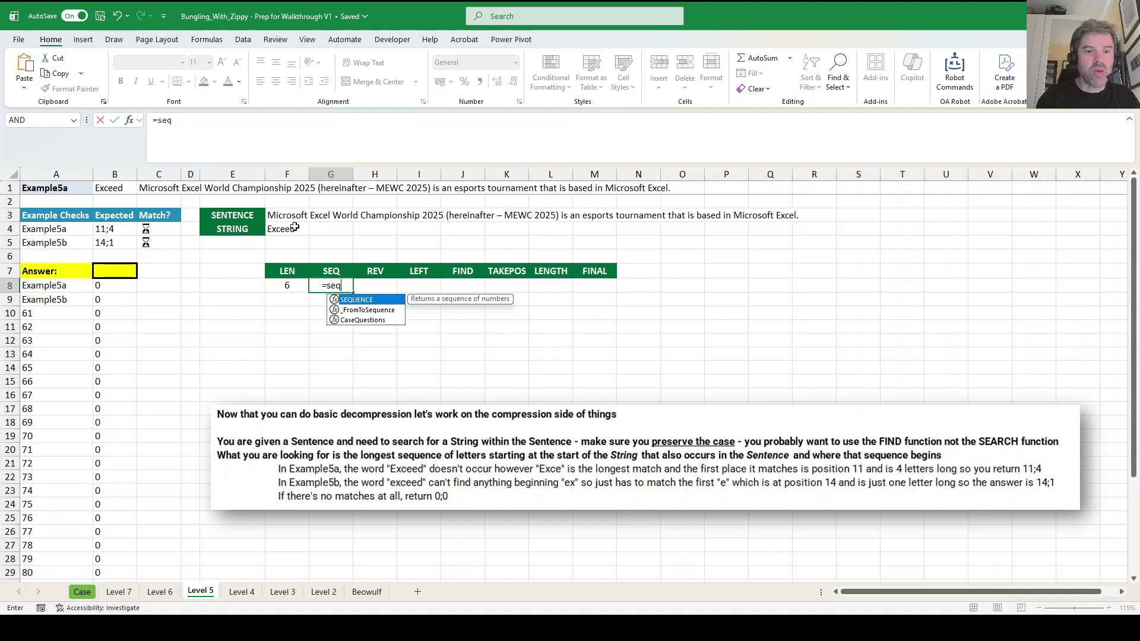
key(Tab)
key(Left)
key(ctrl+Return)
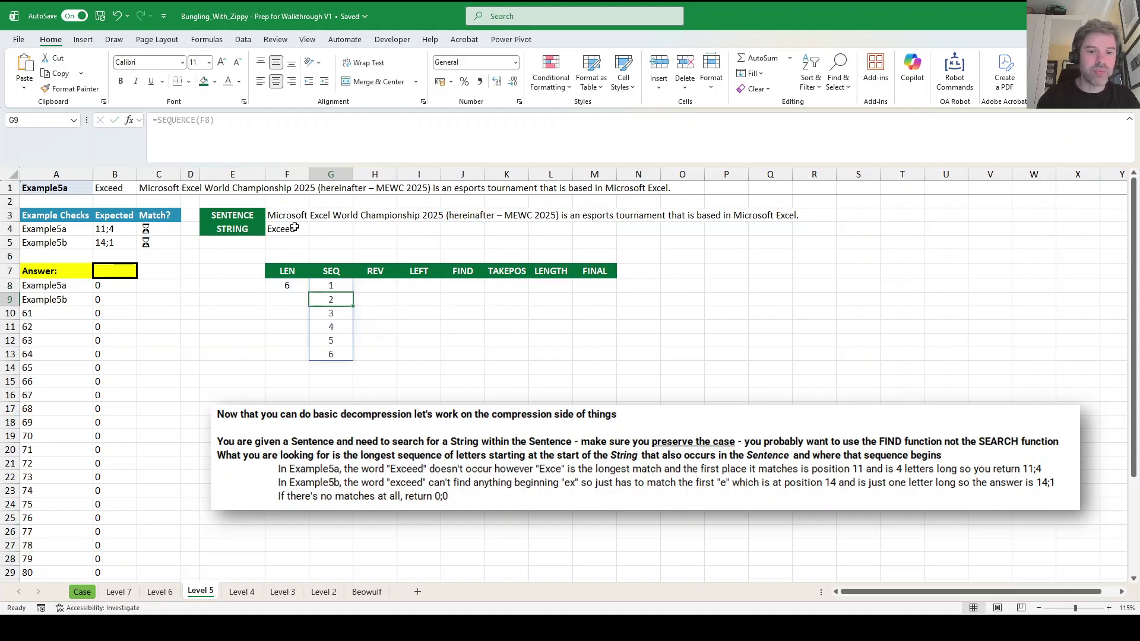
Reverse the number sequence in H8 with =_Reverse(G8#).
key(Right)
text(=)
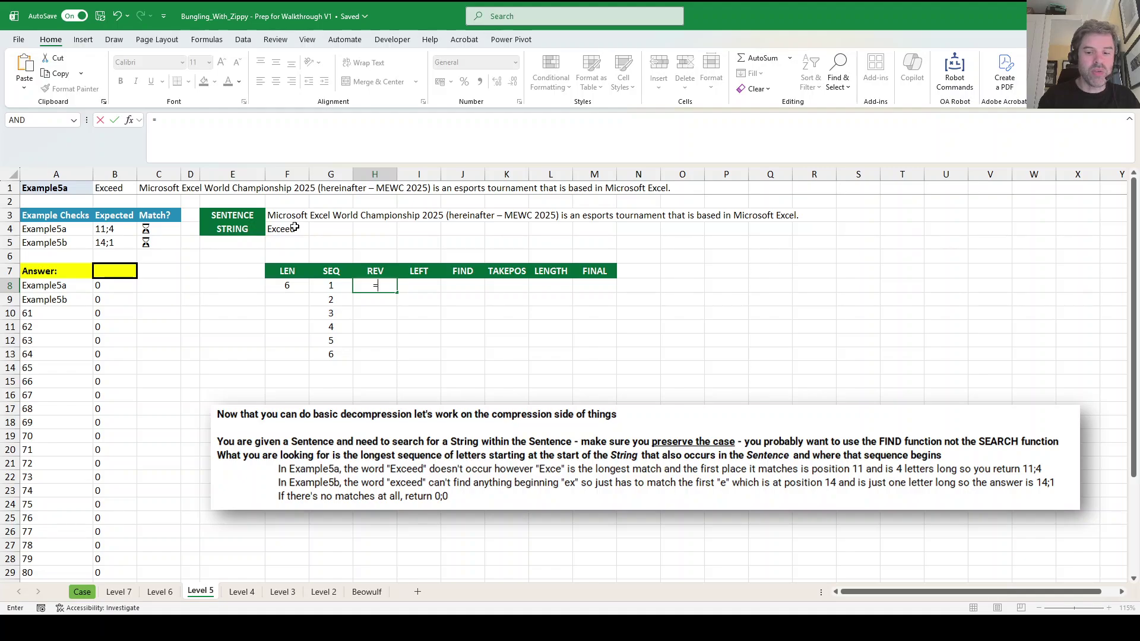
text(_rev)
key(Tab)
key(Left)
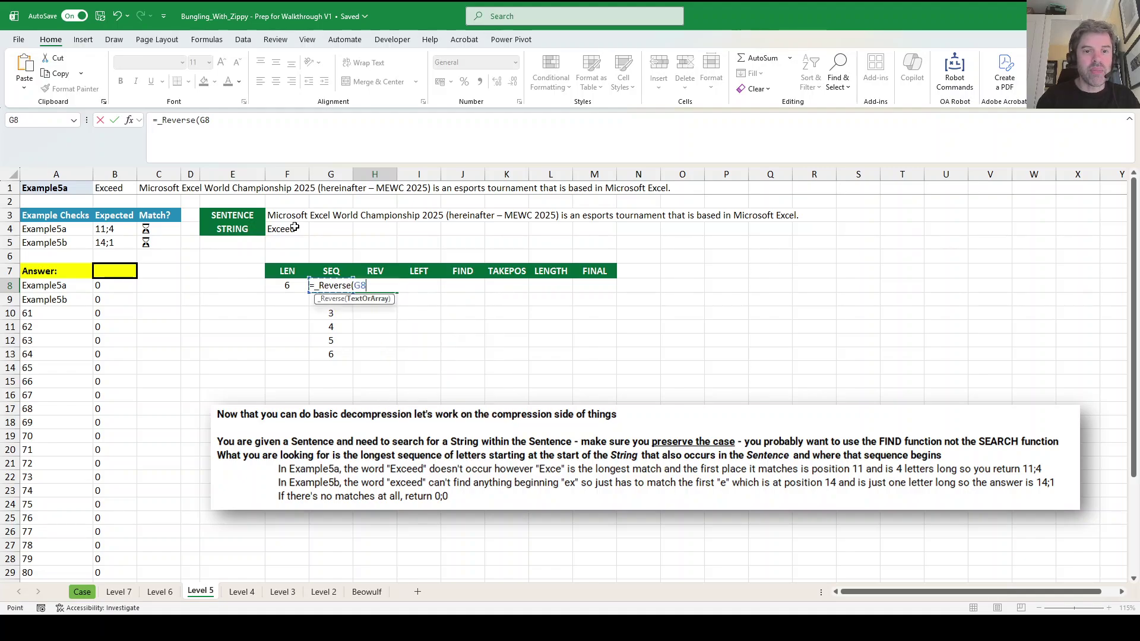
text(#)
key(ctrl+Return)
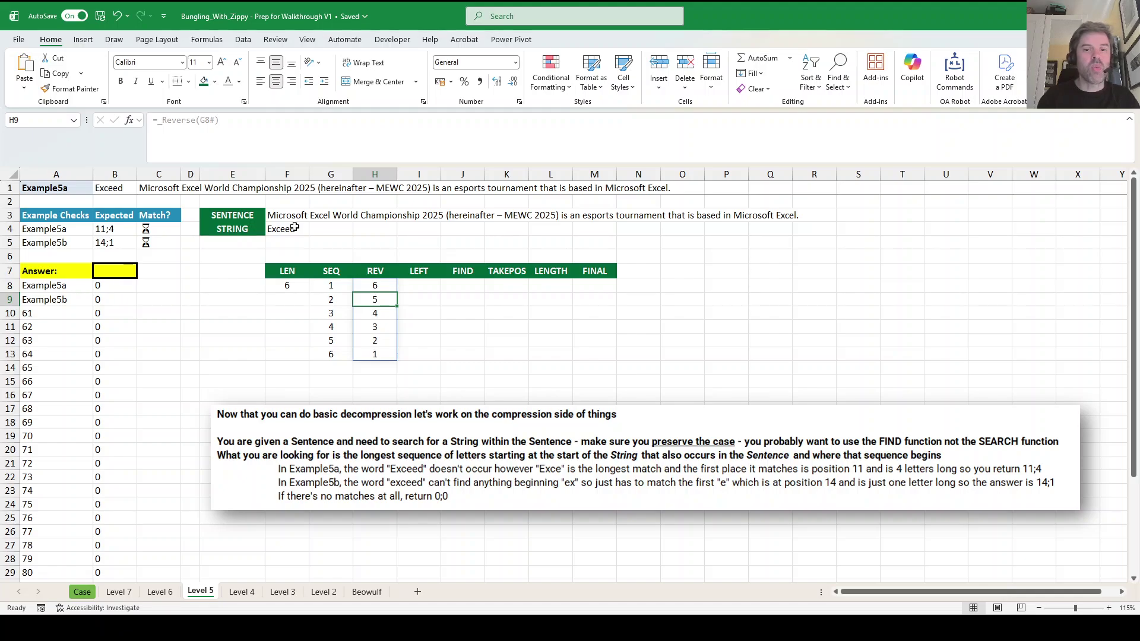
Extract the progressively shorter starting substrings of the STRING in I8 with =LEFT(F4,H8#).
key(Right)
text(=left)
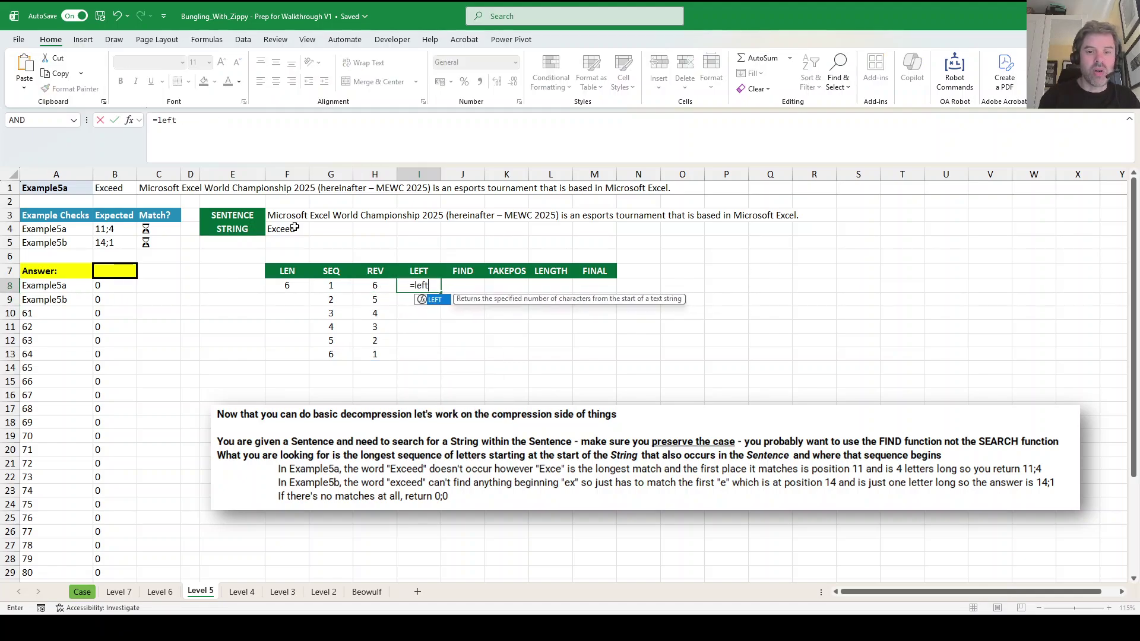
text(()
click(294, 228)
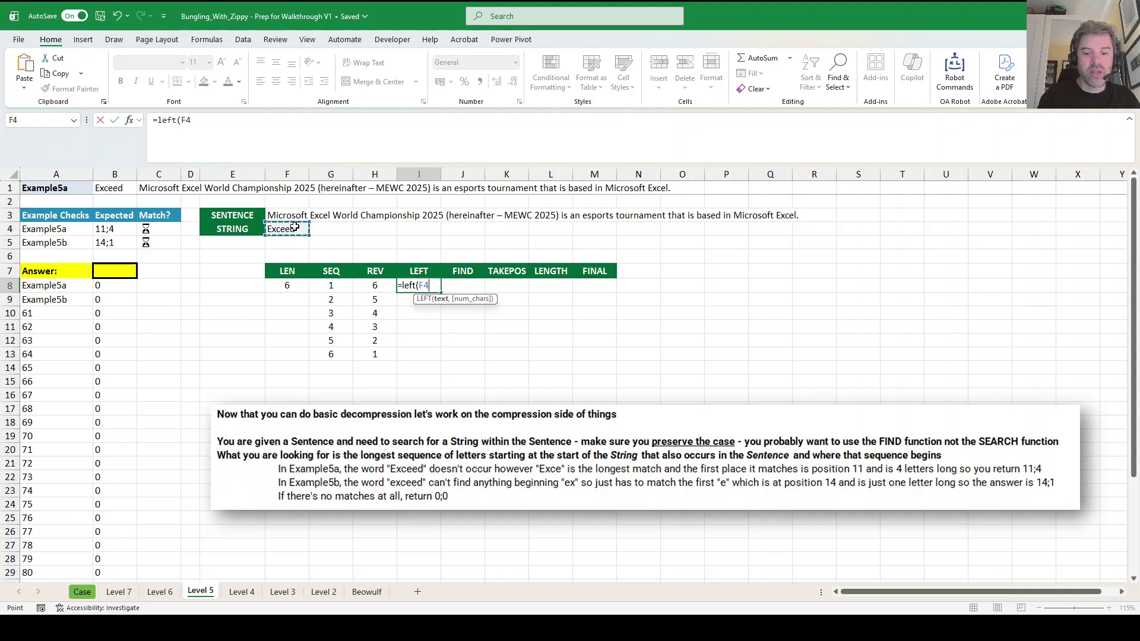
text(,)
key(Left)
text(#)
key(Return)
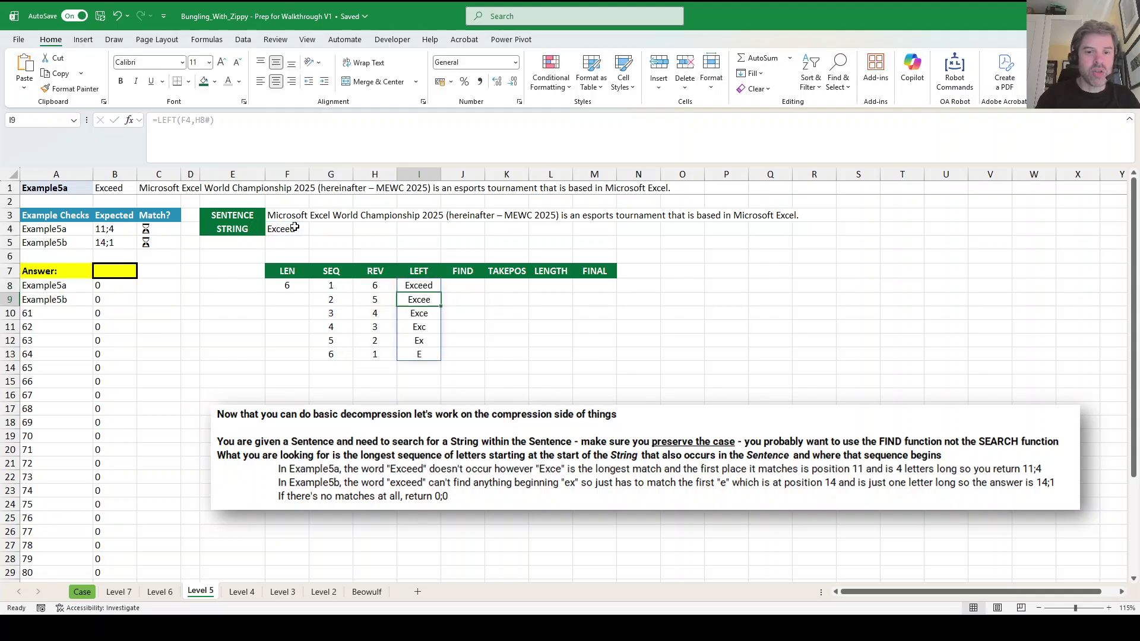
Locate each substring within the SENTENCE by entering =FIND(I8#,F3) in J8.
key(Up)
key(Right)
key(Left)
key(Right)
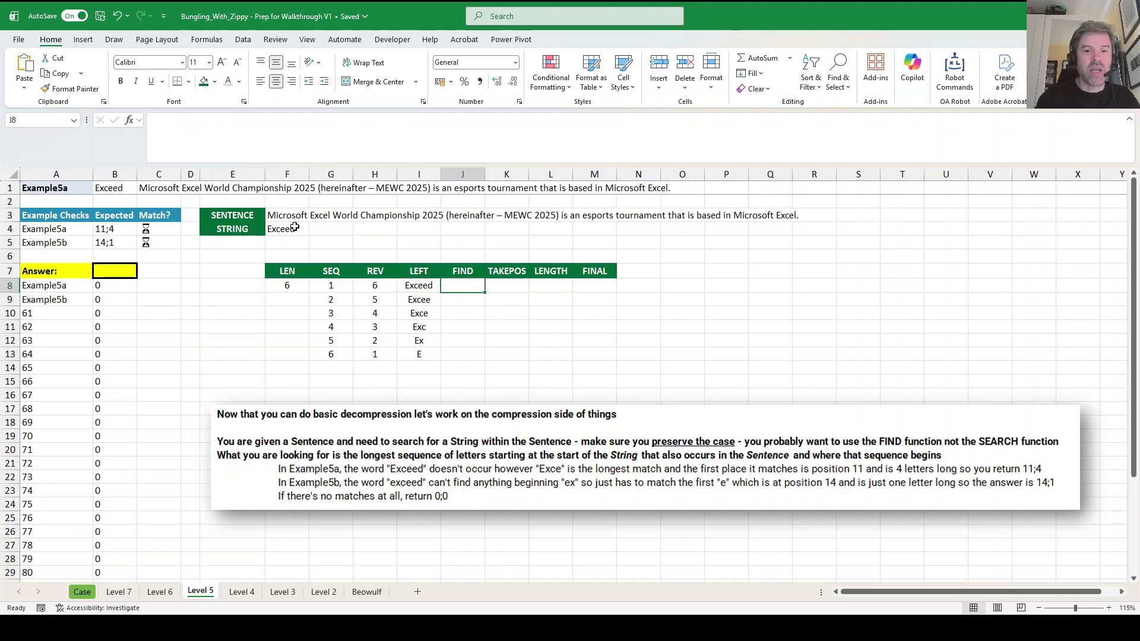
key(Left)
key(Right)
text(=)
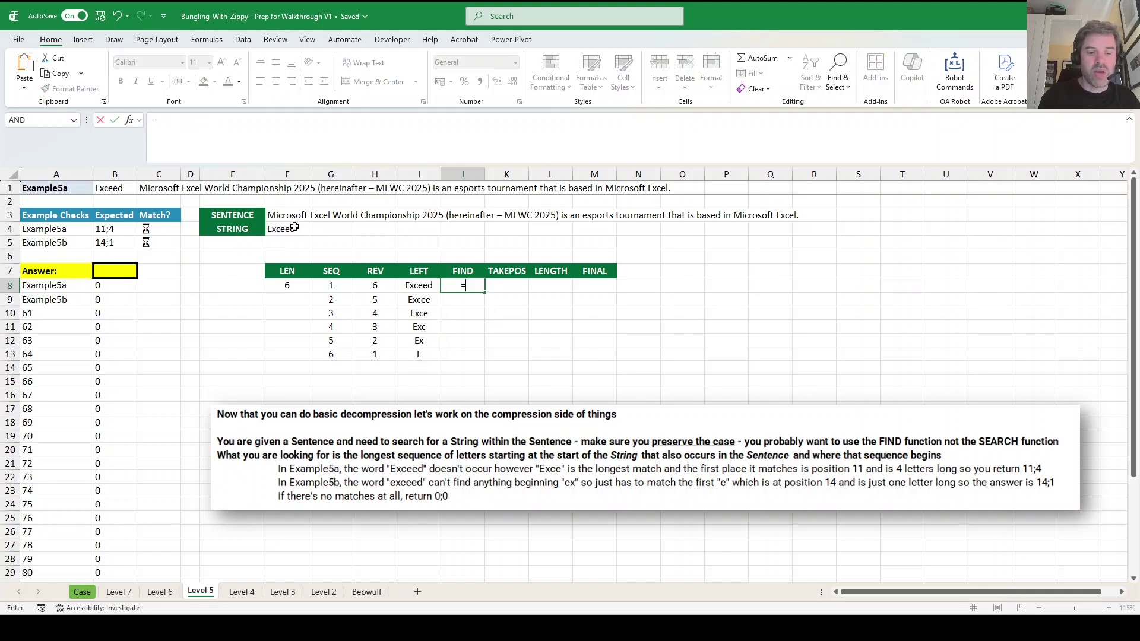
text(find()
key(Left)
text(#,)
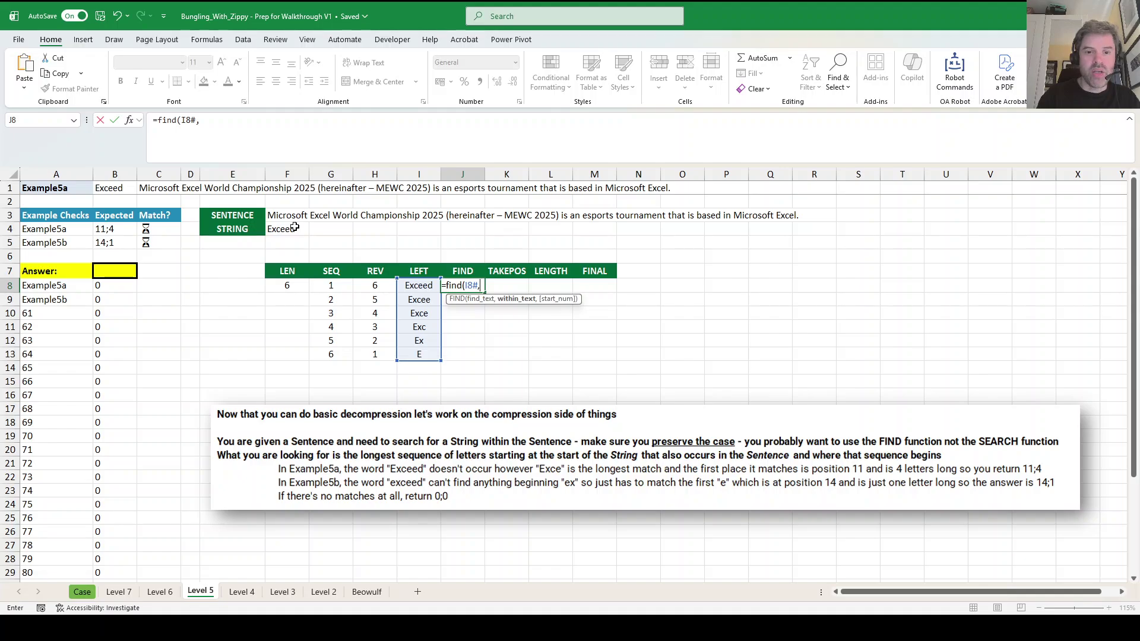
click(304, 216)
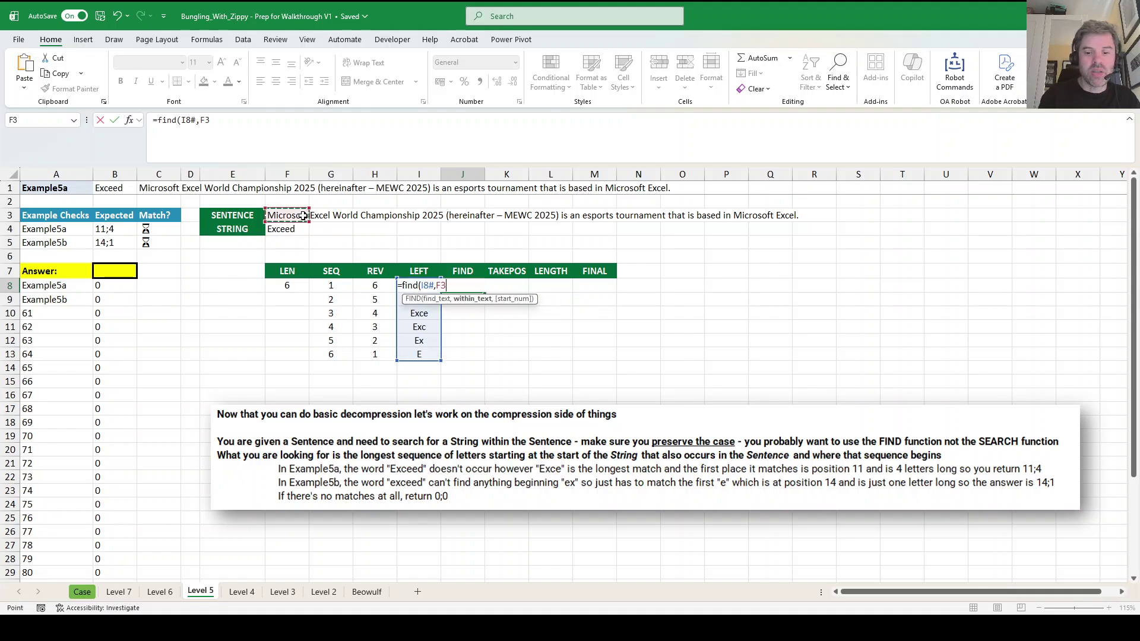
key(Return)
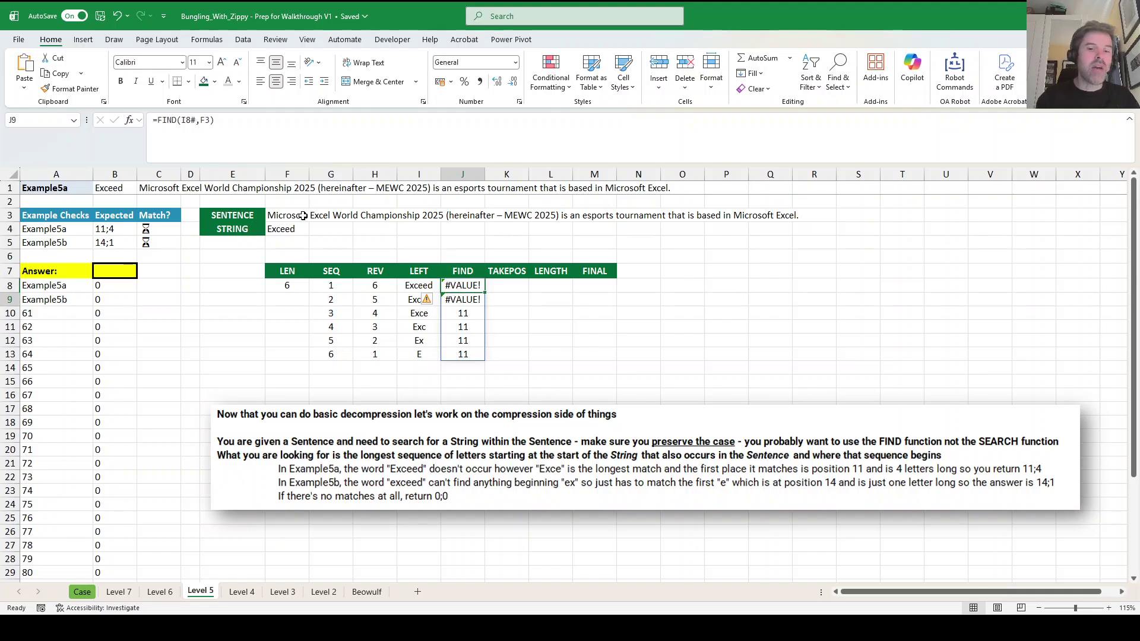
Examine the FIND results beside their LEFT substrings to identify the first one that matches.
key(Down)
key(Down)
key(Left)
key(Up)
key(Right)
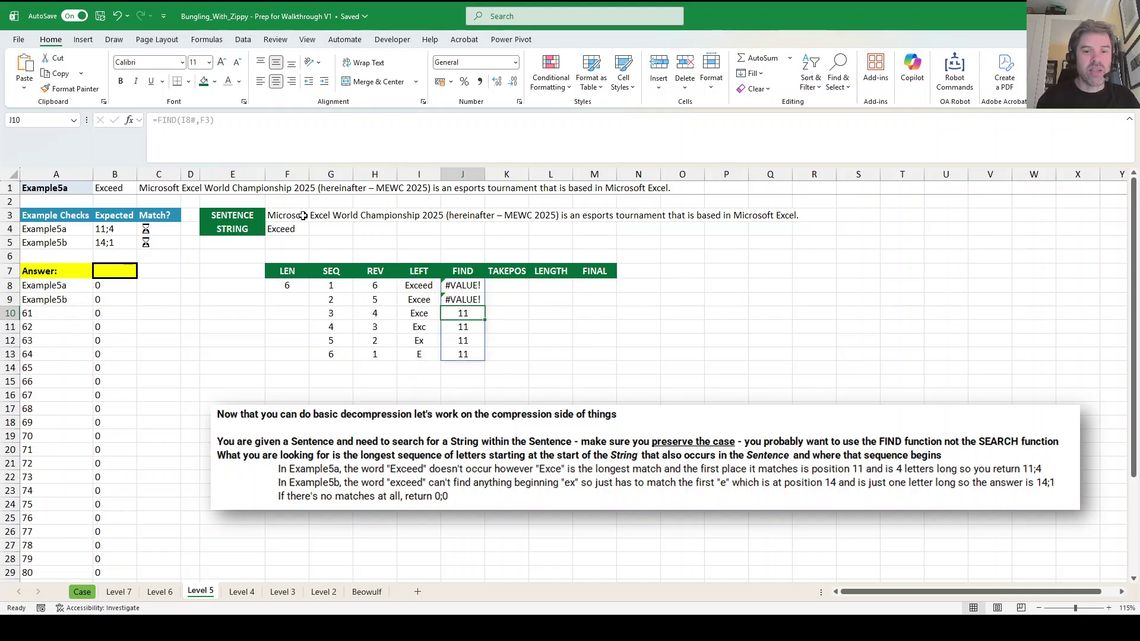
key(Right)
key(Up)
key(Up)
key(Down)
key(Left)
key(Right)
key(Up)
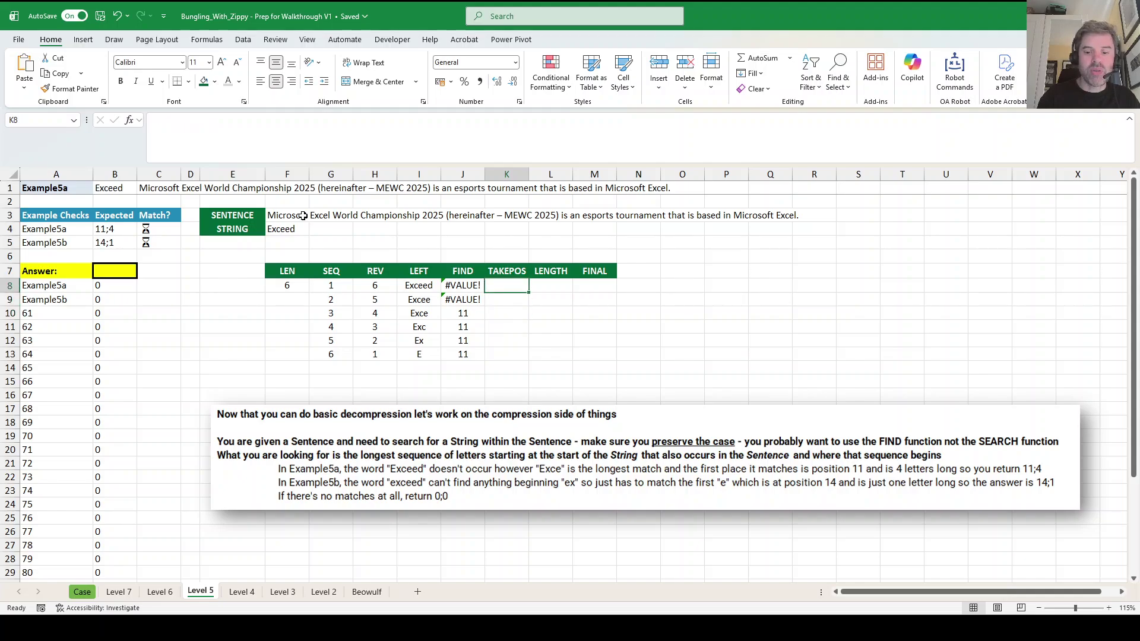
Filter the errors out of the FIND results by entering =TOCOL(J8#,3) in K8.
text(=tocl()
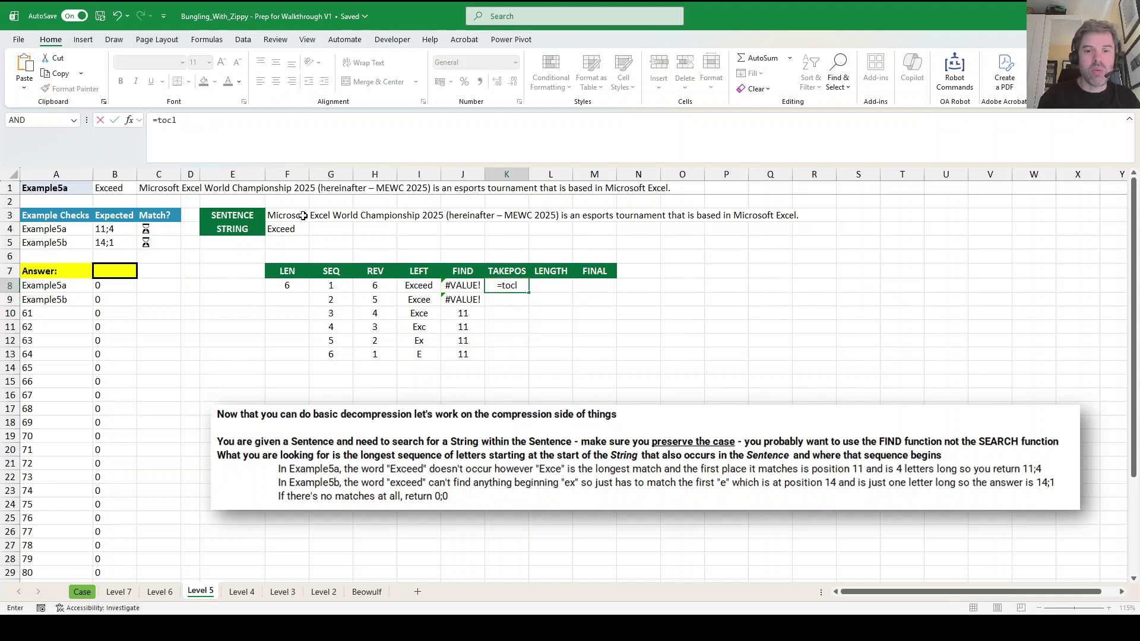
key(BackSpace)
text(ol()
key(Left)
text(#)
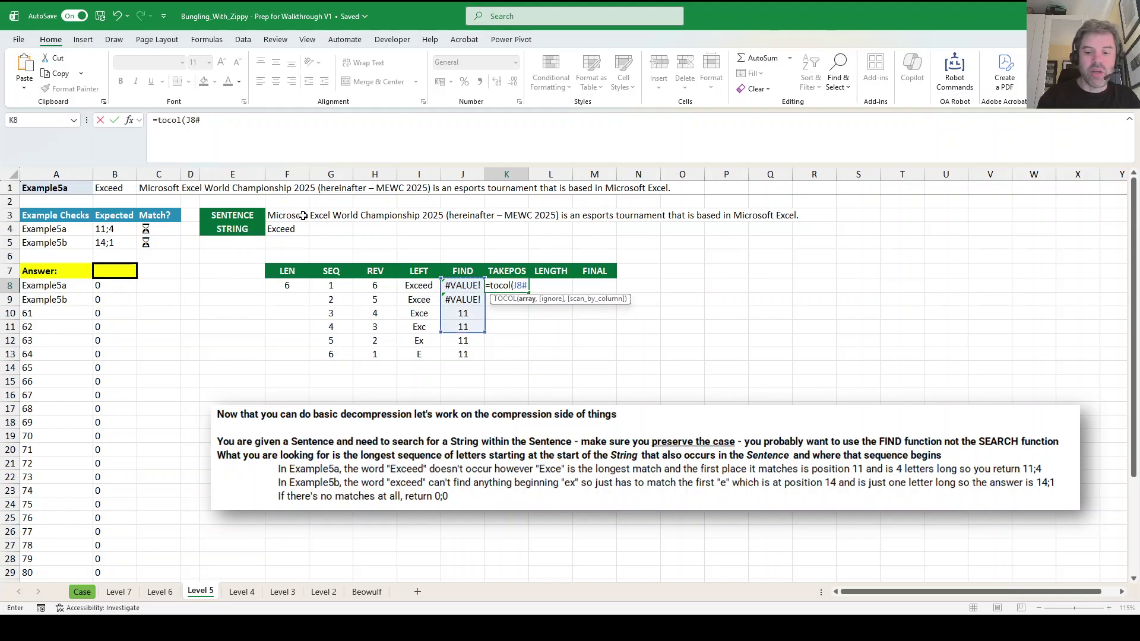
text(,3))
key(ctrl+Return)
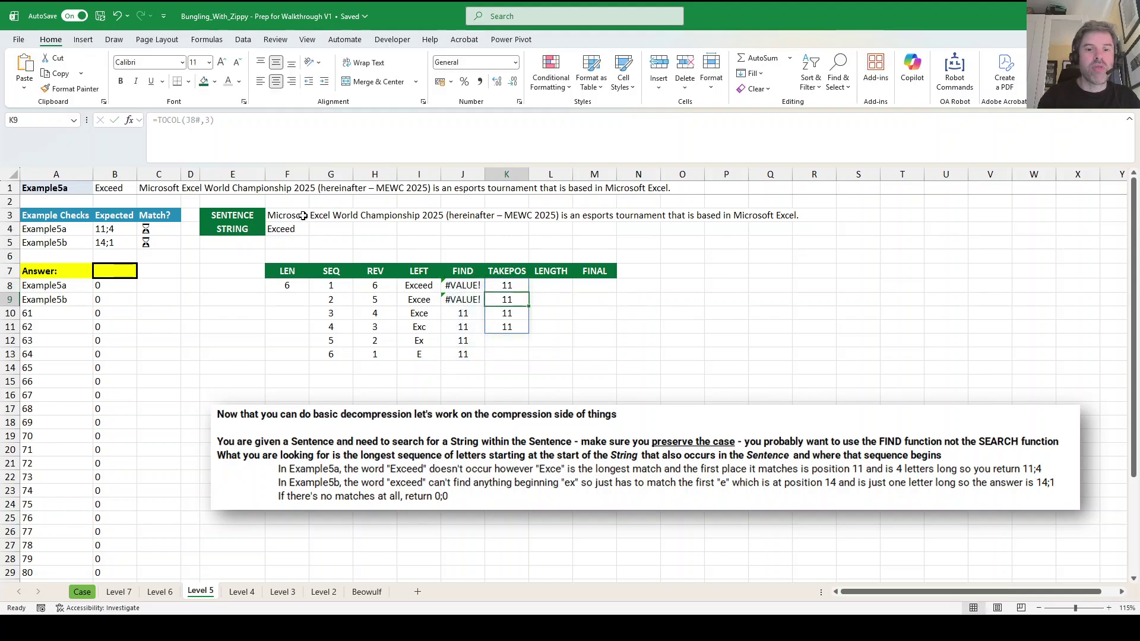
Wrap the TAKEPOS formula in TAKE so it reads =TAKE(TOCOL(J8#,3),1) and returns only the first position.
click(157, 119)
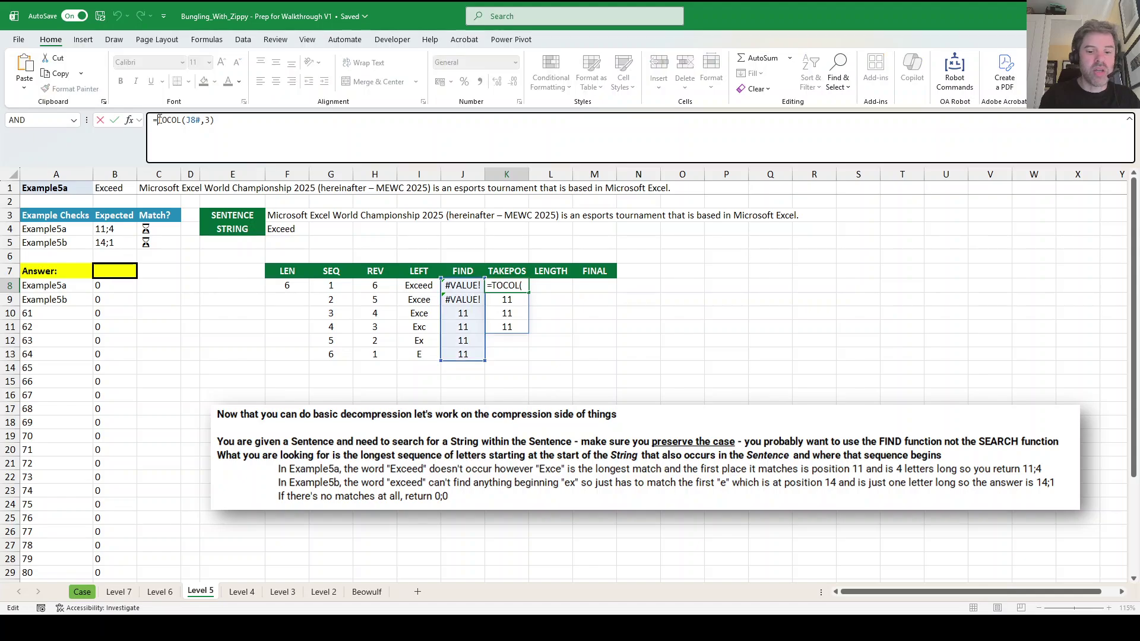
text(take()
click(306, 125)
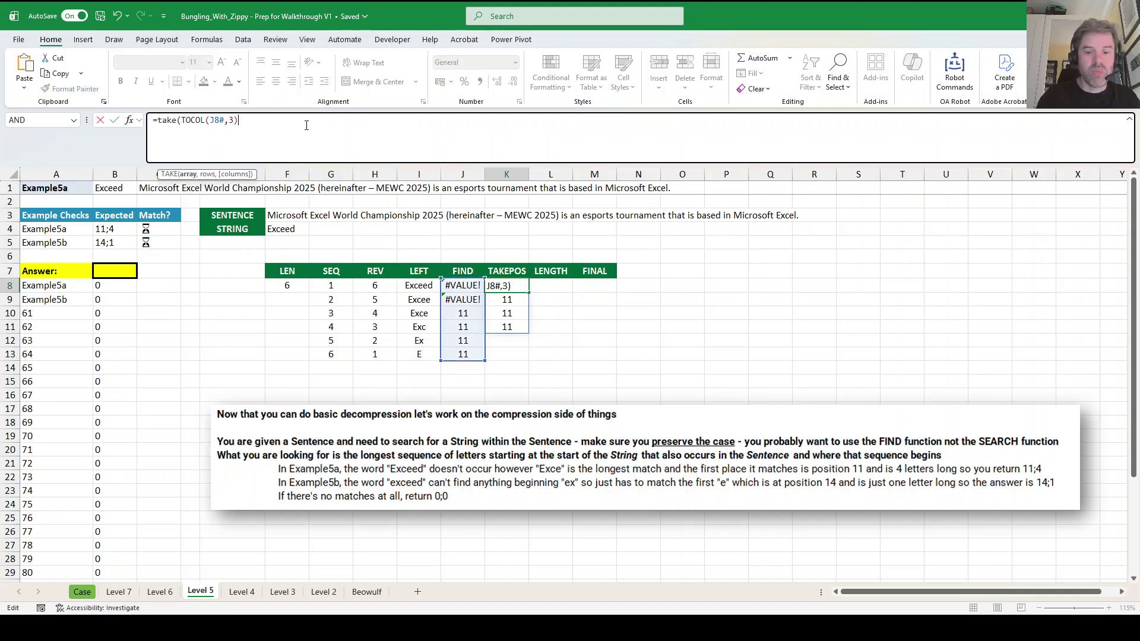
text(,10)
key(BackSpace)
text())
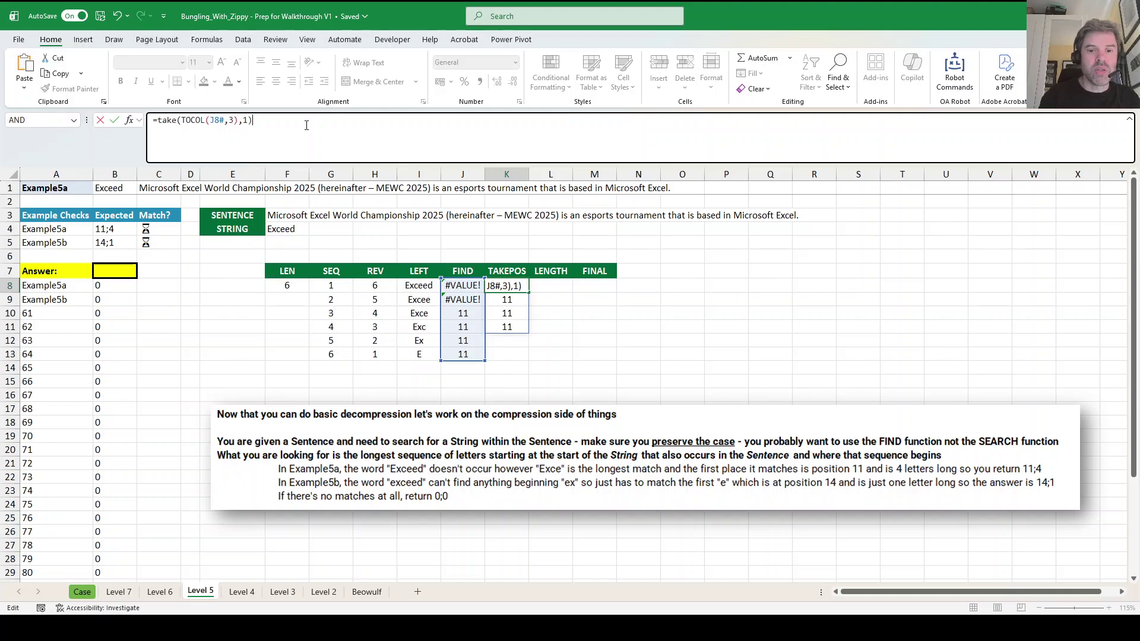
key(Return)
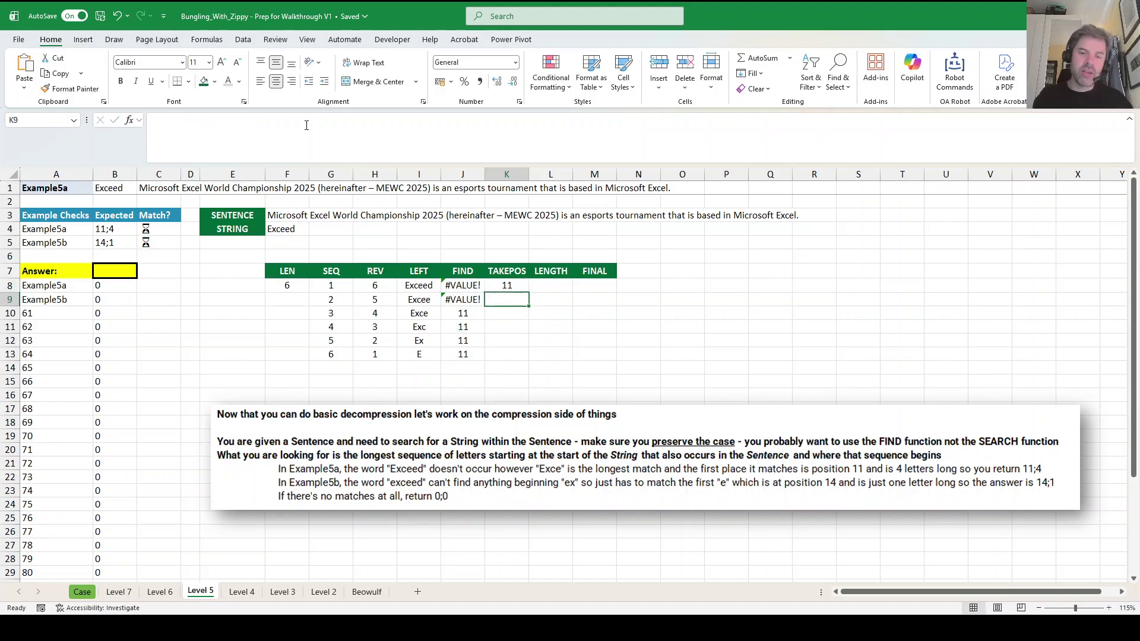
Look up the matching substring length in L8 with =XLOOKUP(K8,J8#,H8#).
key(Up)
key(Right)
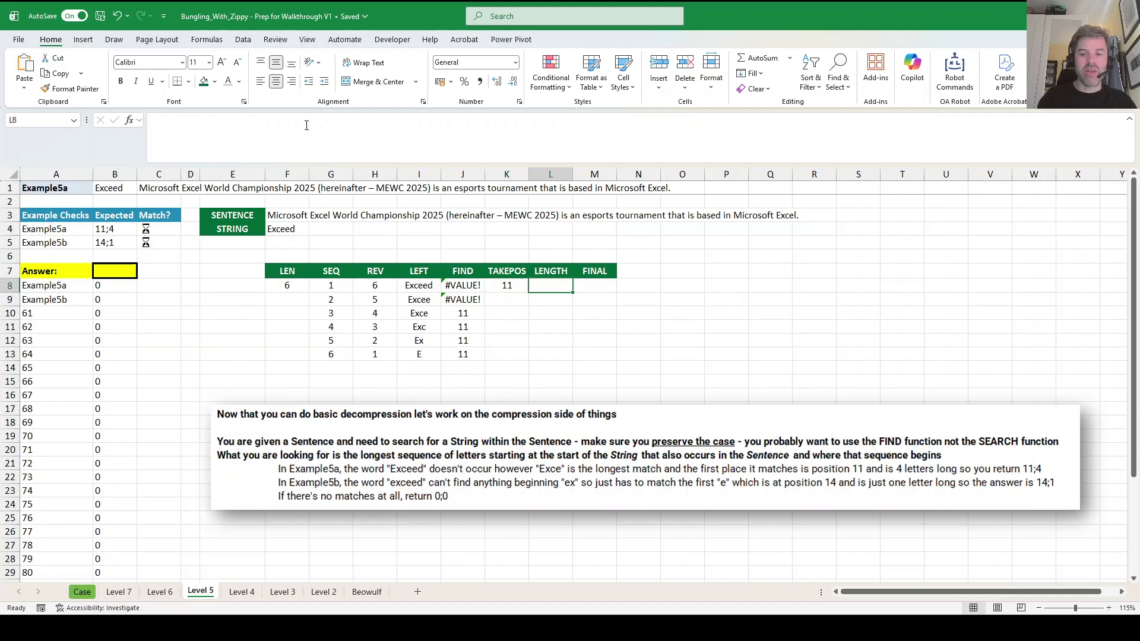
text(=)
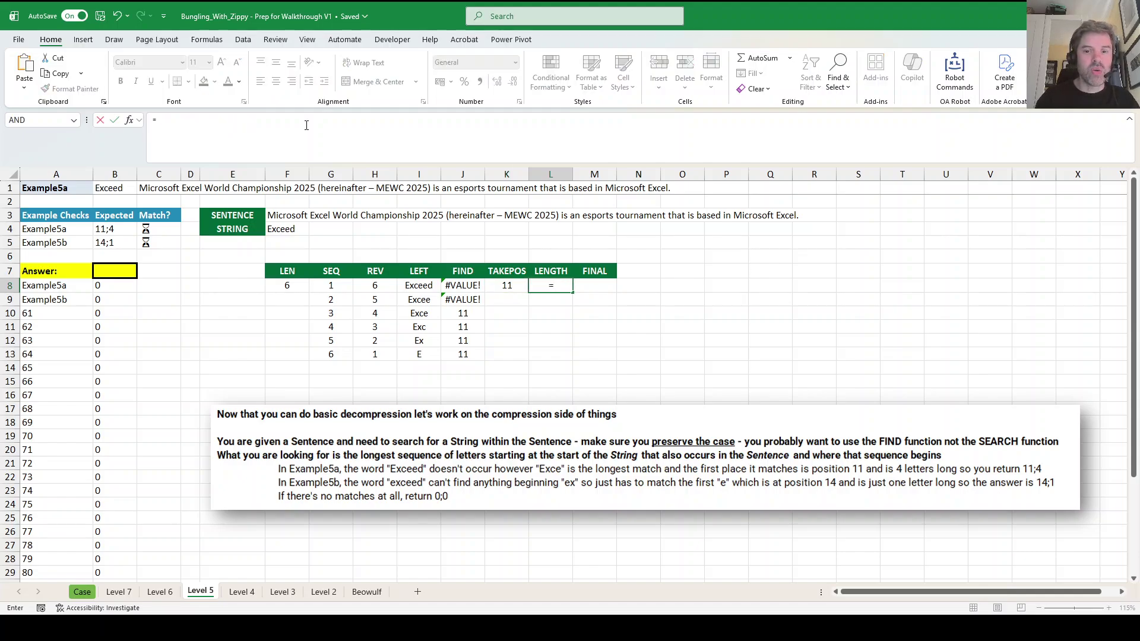
text(xlookup()
key(Left)
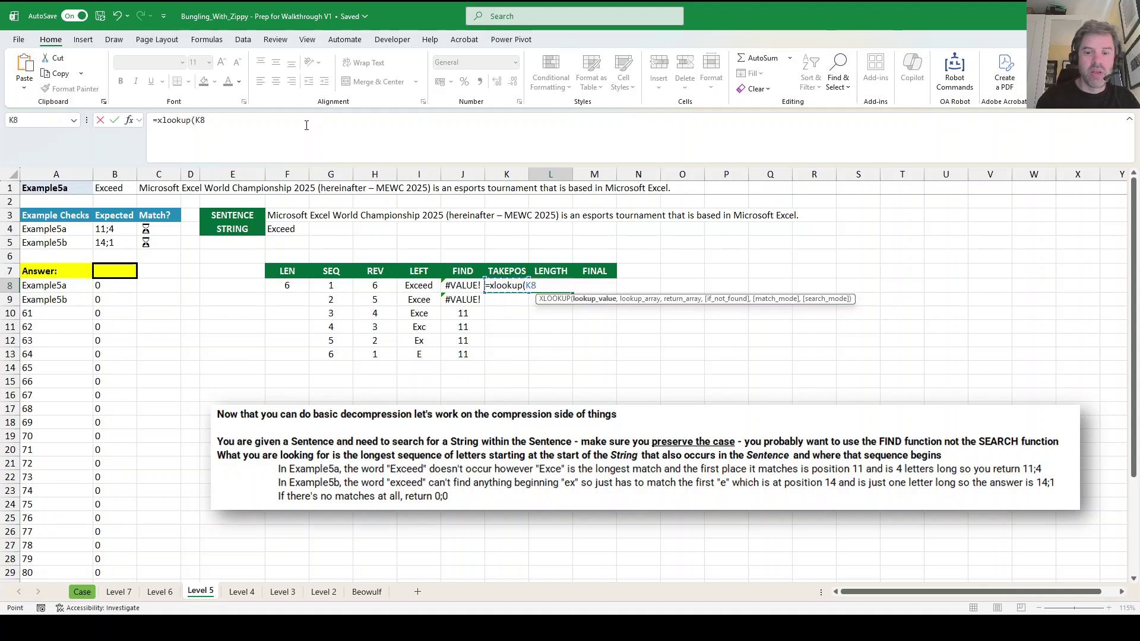
text(,J8#)
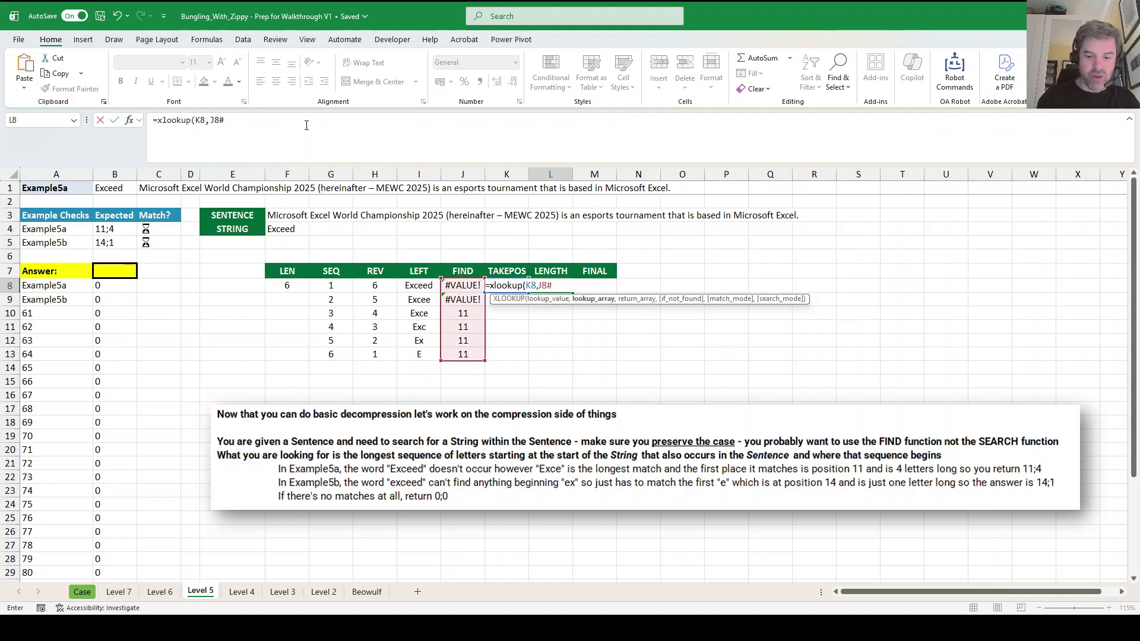
text(,)
key(Left)
key(Left)
key(Left)
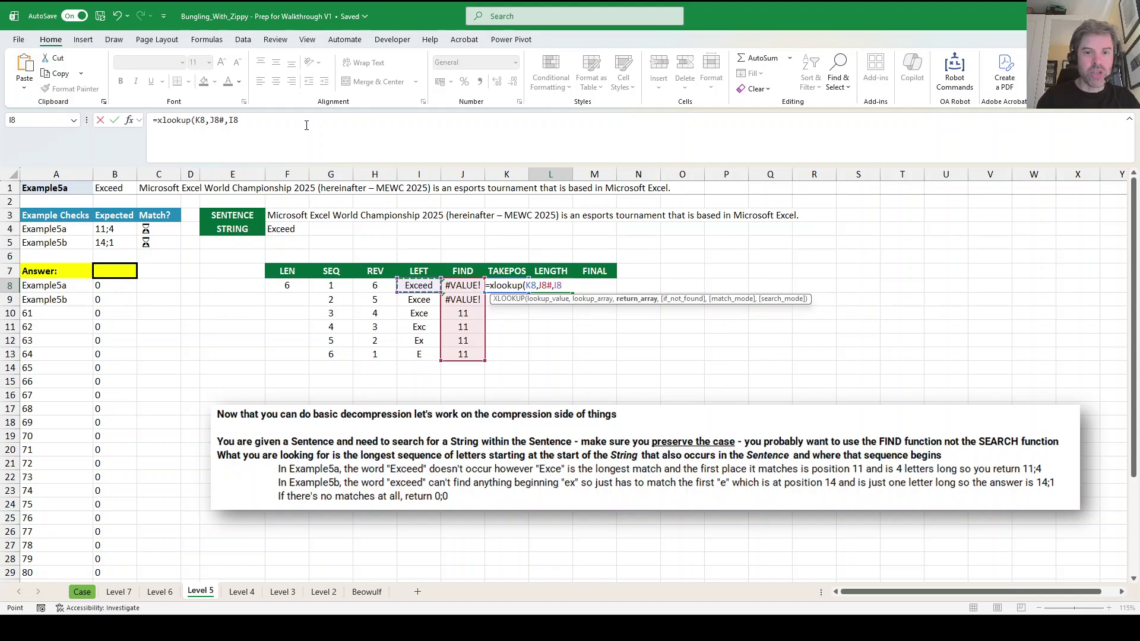
key(Left)
text(#)
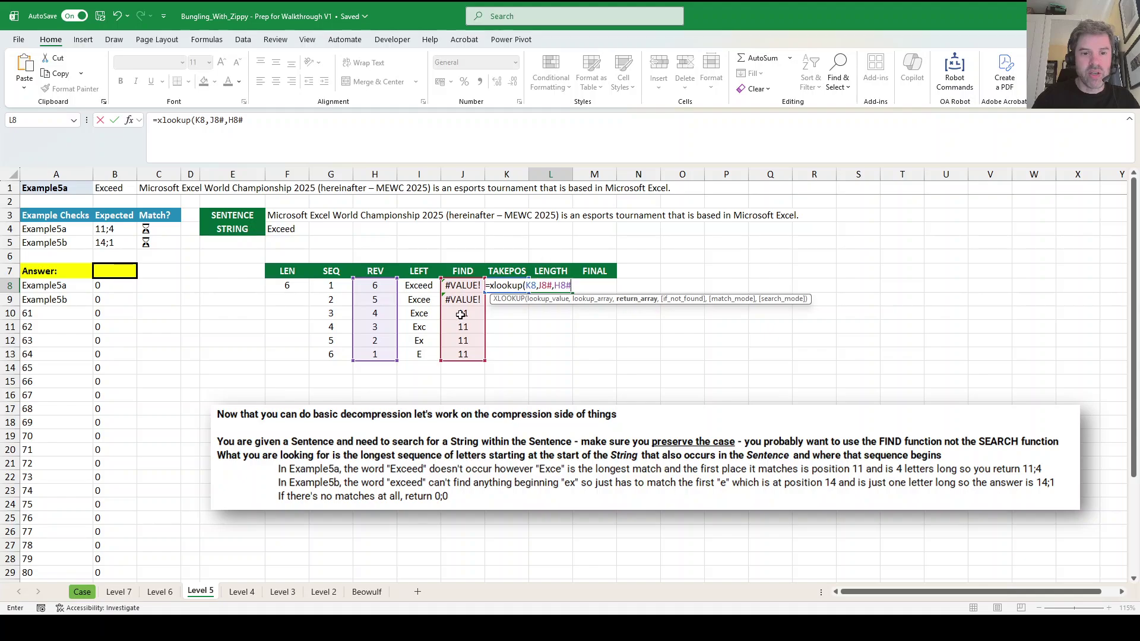
text())
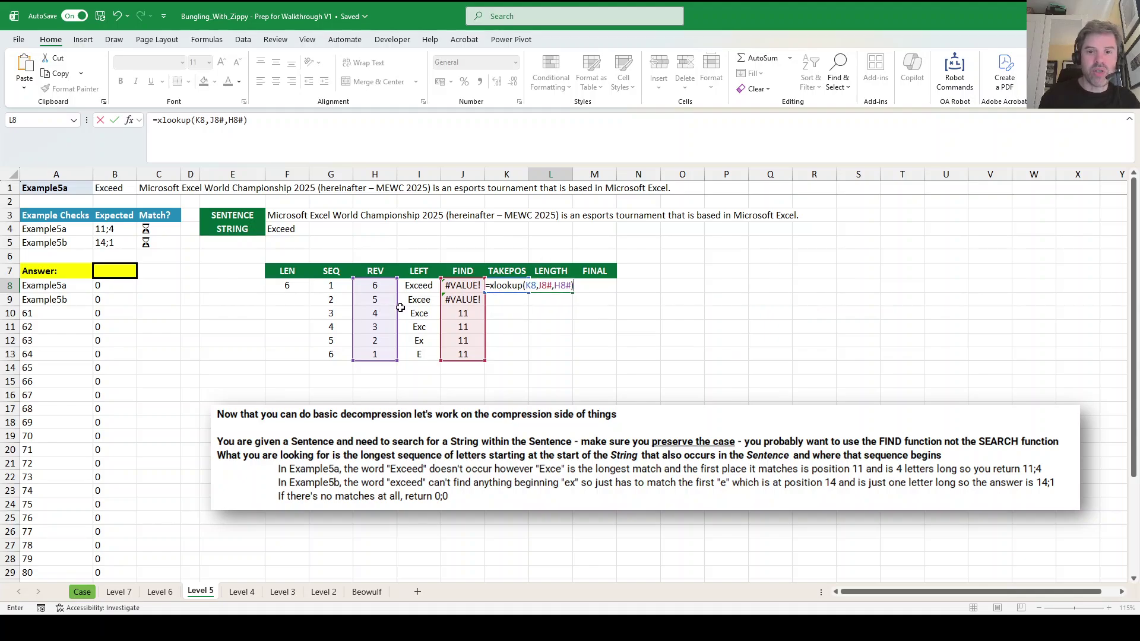
key(Return)
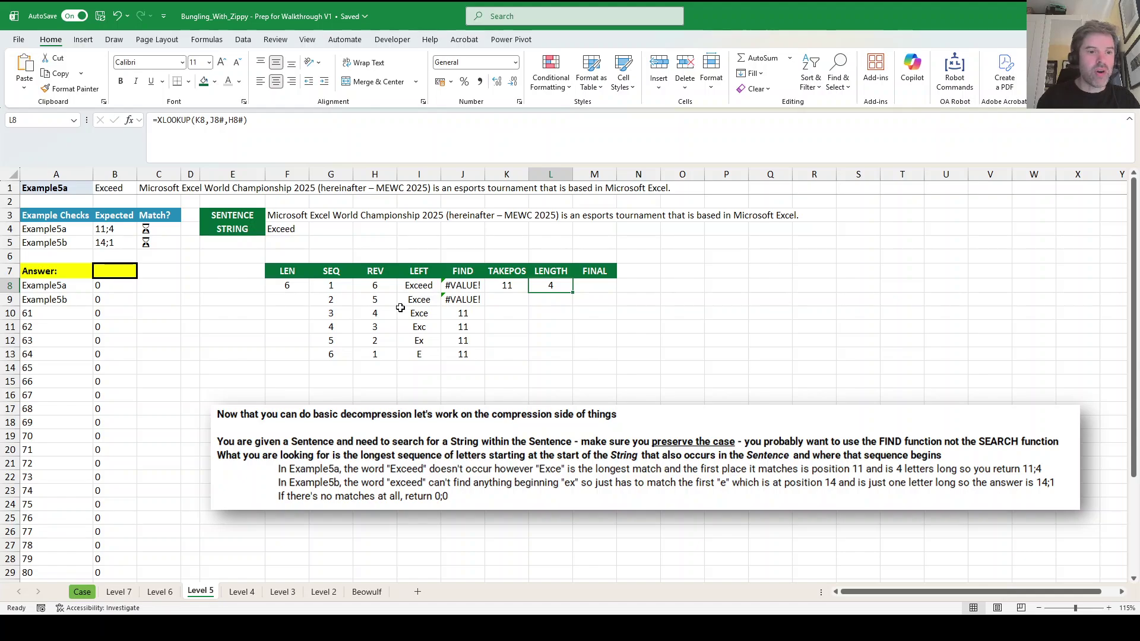
Join the position and length with a semicolon in the FINAL cell M8 by entering =K8&";"&L8.
key(Right)
text(=)
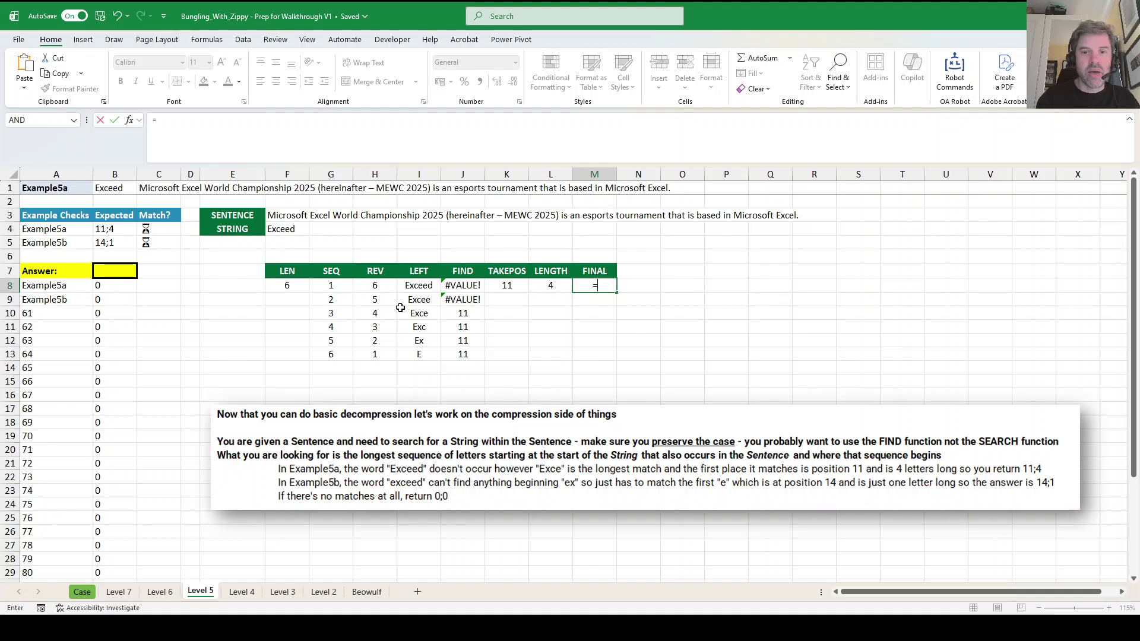
key(Left)
key(Left)
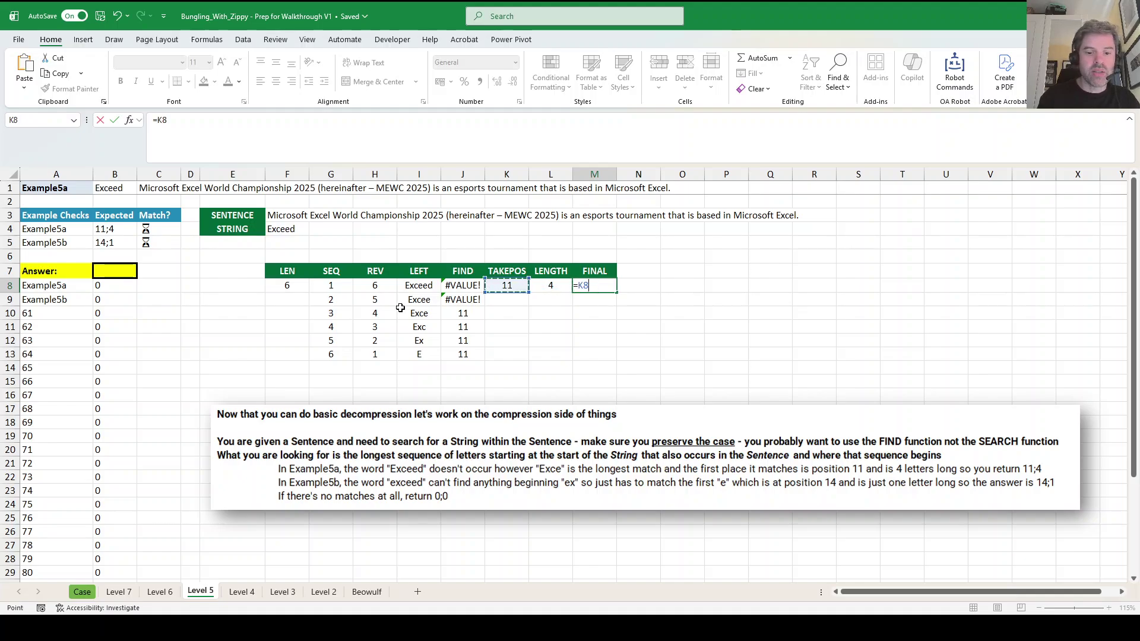
text(&";")
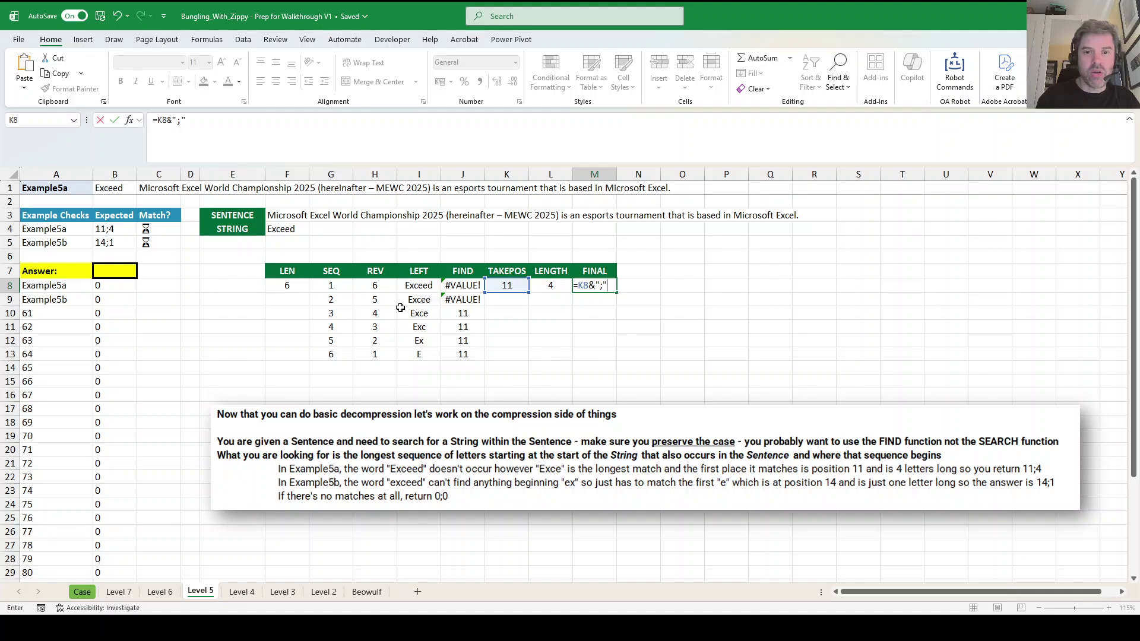
key(ctrl+Return)
click(272, 138)
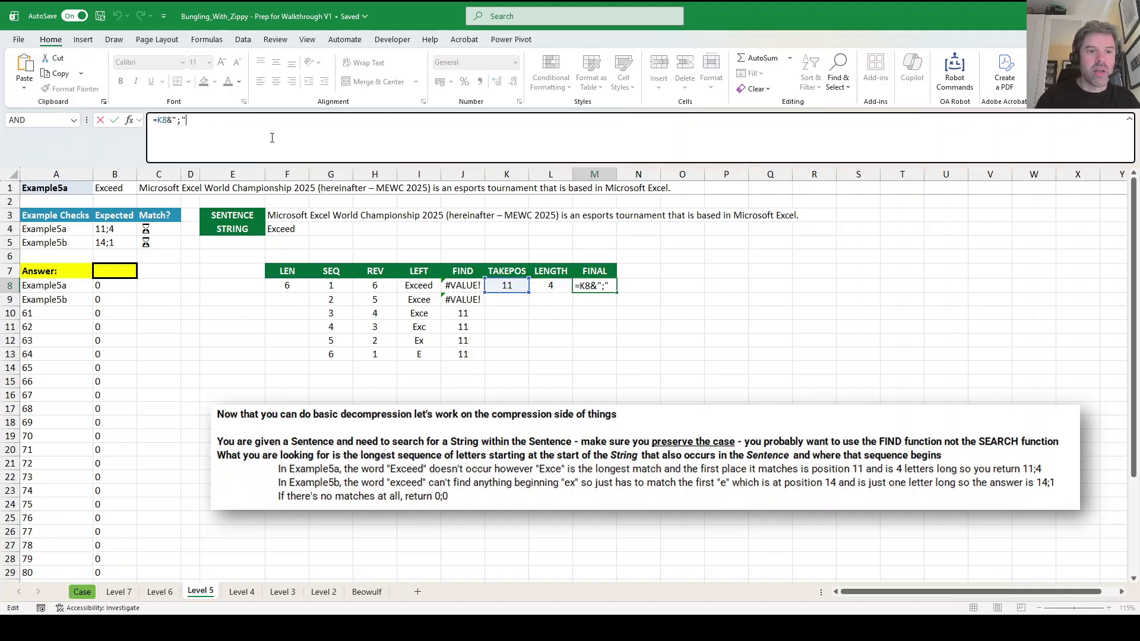
text(&)
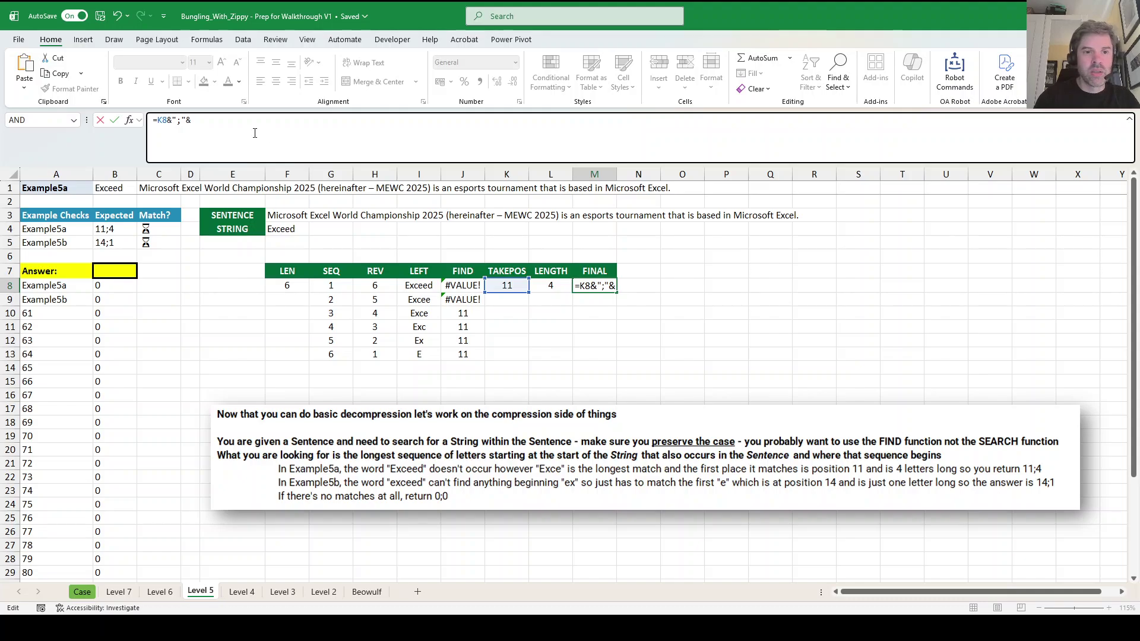
click(544, 285)
key(Return)
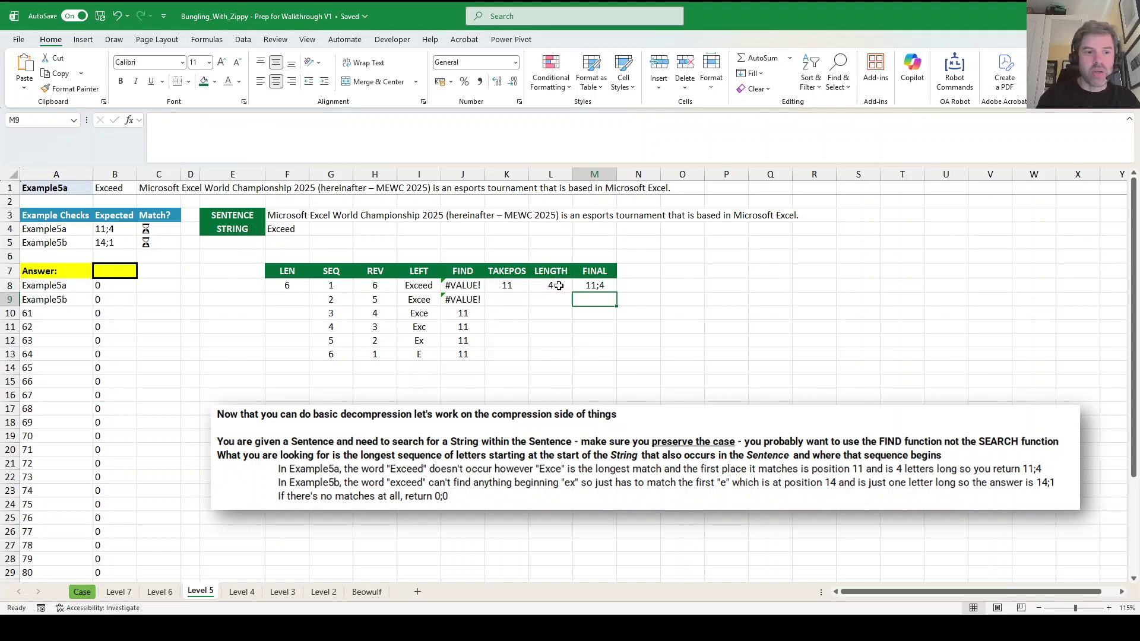
Link the Answer cell B7 to the FINAL result by entering =M8.
click(58, 193)
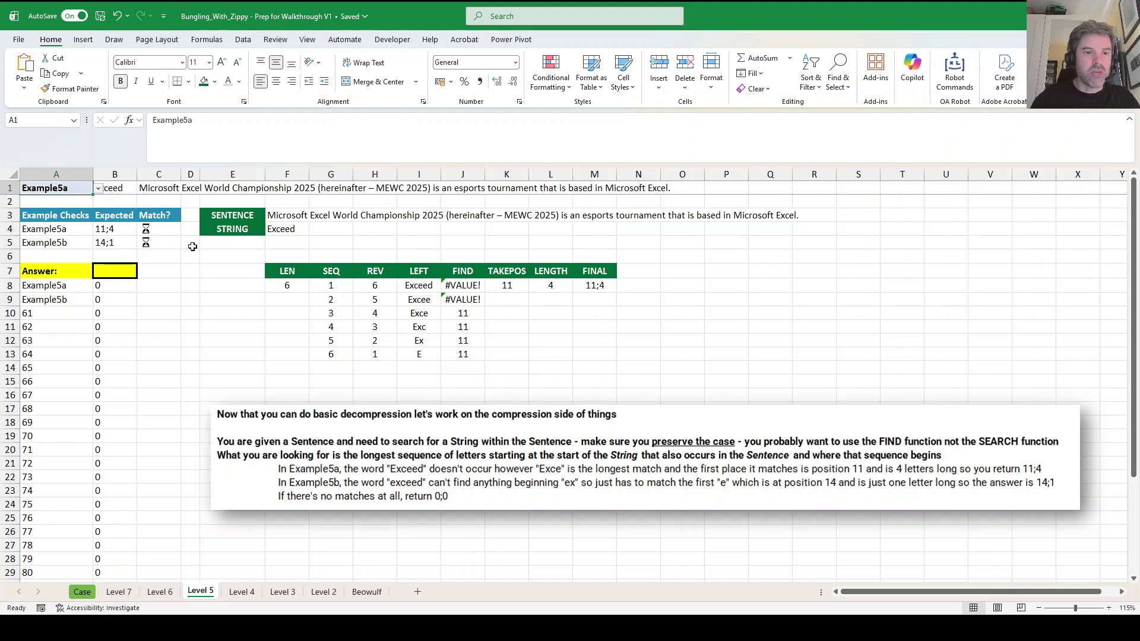
click(127, 269)
text(=)
click(594, 286)
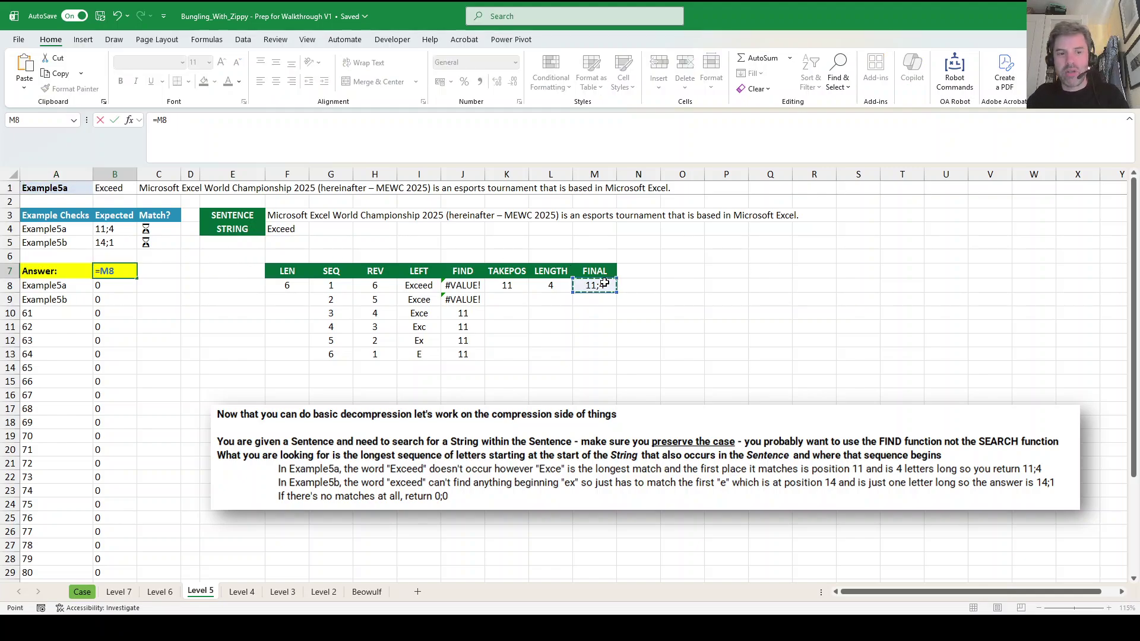
key(Return)
Wrap the M8 formula in IFERROR so it reads =IFERROR(K8&";"&L8,"0;0") for strings without any match.
click(599, 287)
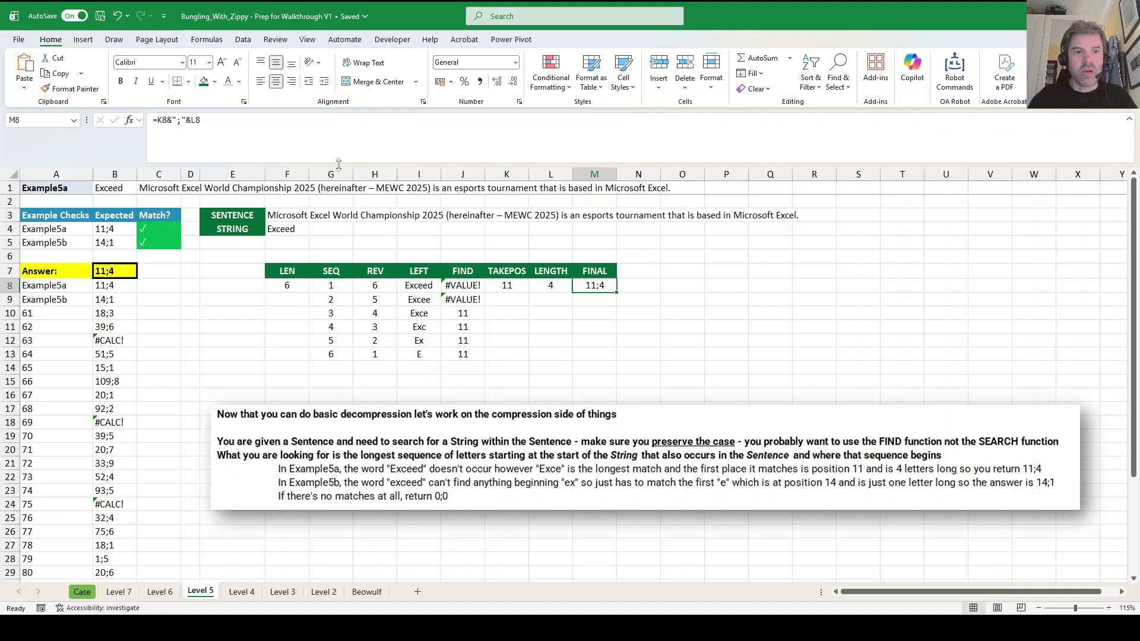
click(159, 121)
text(iferror()
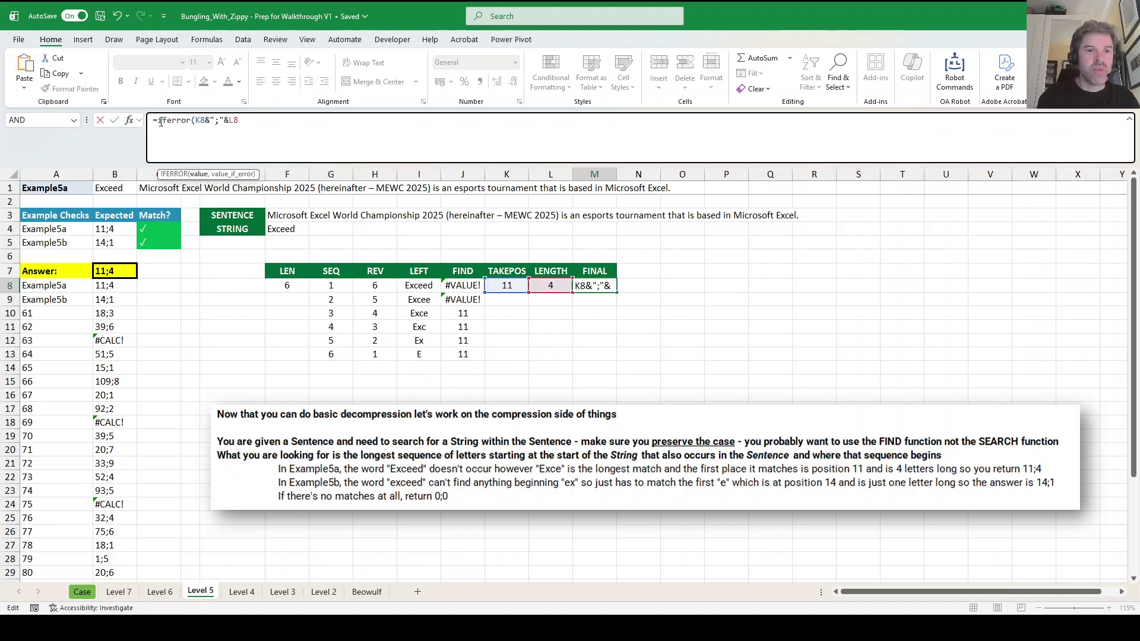
click(271, 119)
text(,")
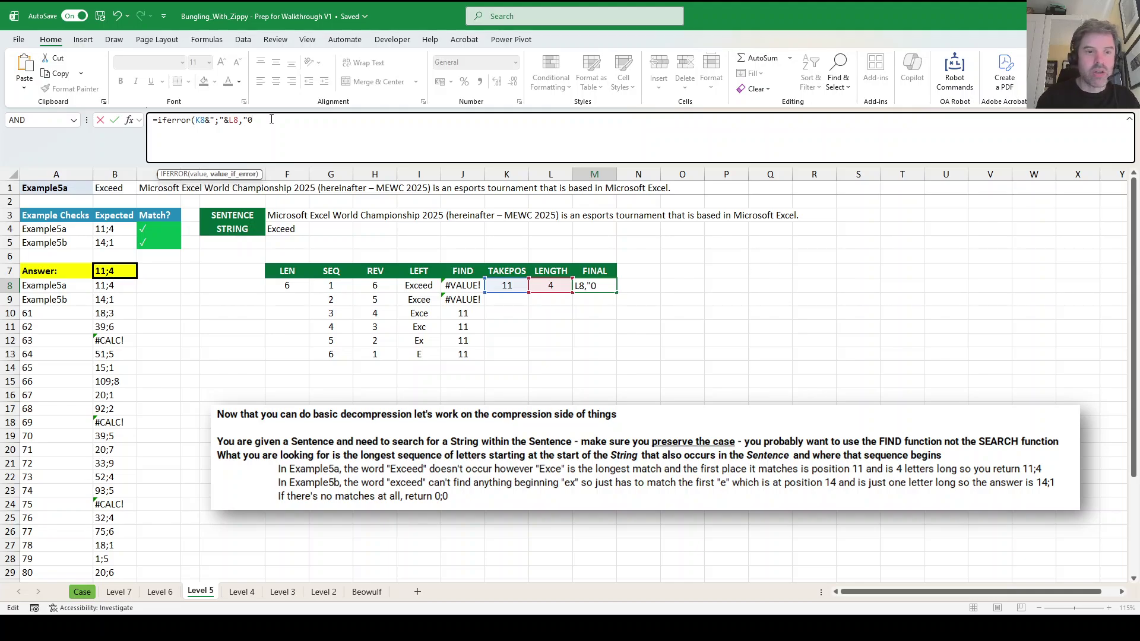
text(0;0"))
key(Return)
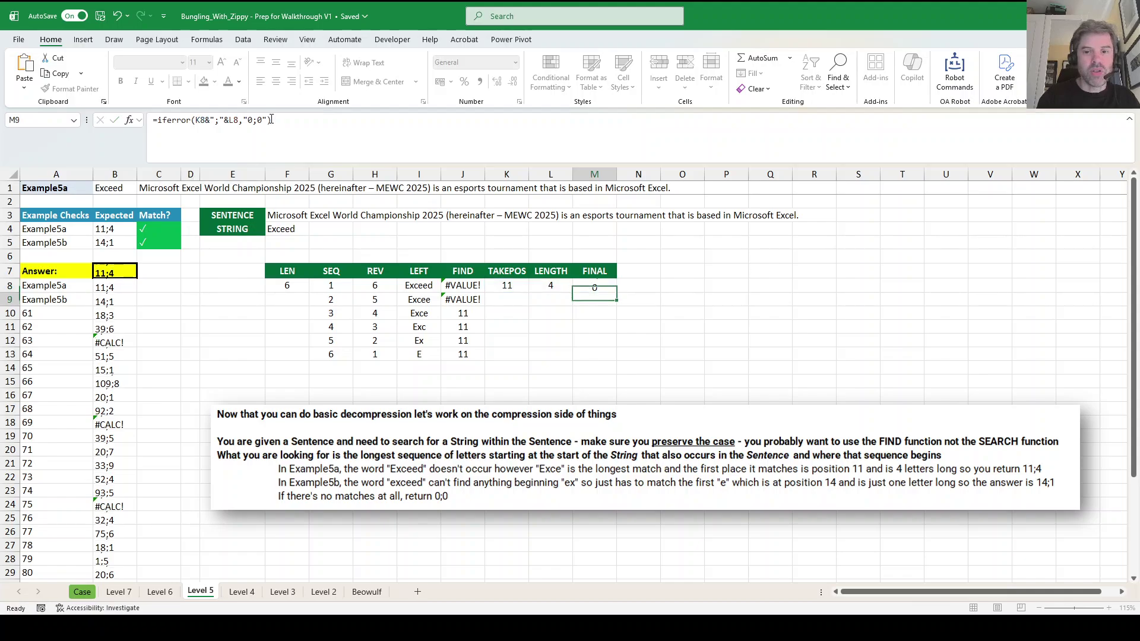
Check the marks beside the Level 5 answers, games 61 to 80, on the Case sheet.
click(82, 592)
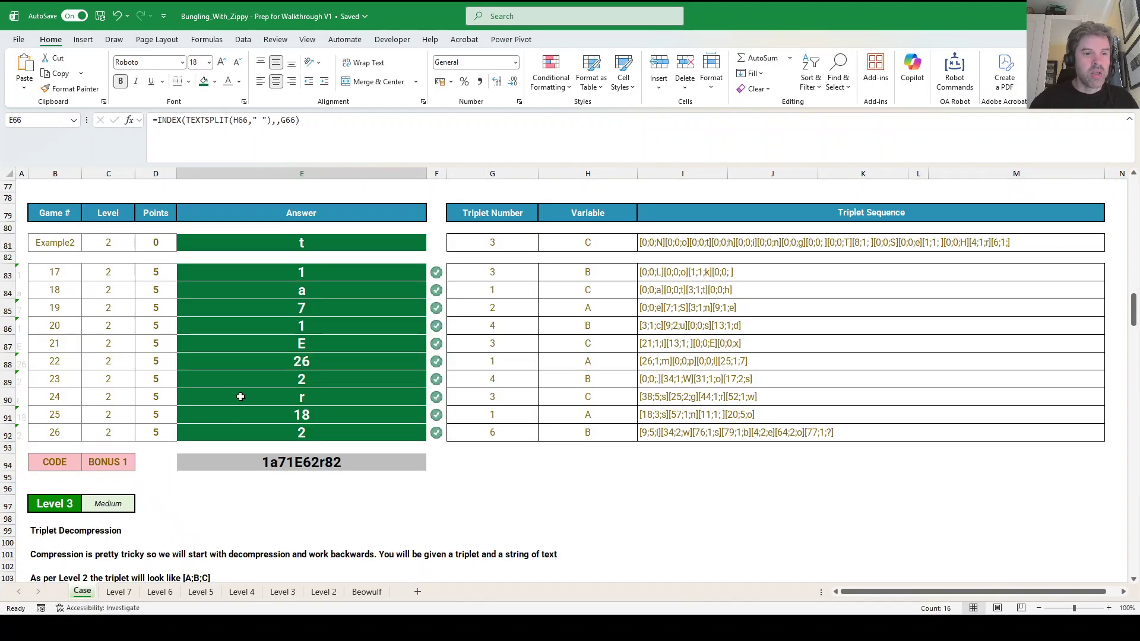
scroll(279, 379, down, 14)
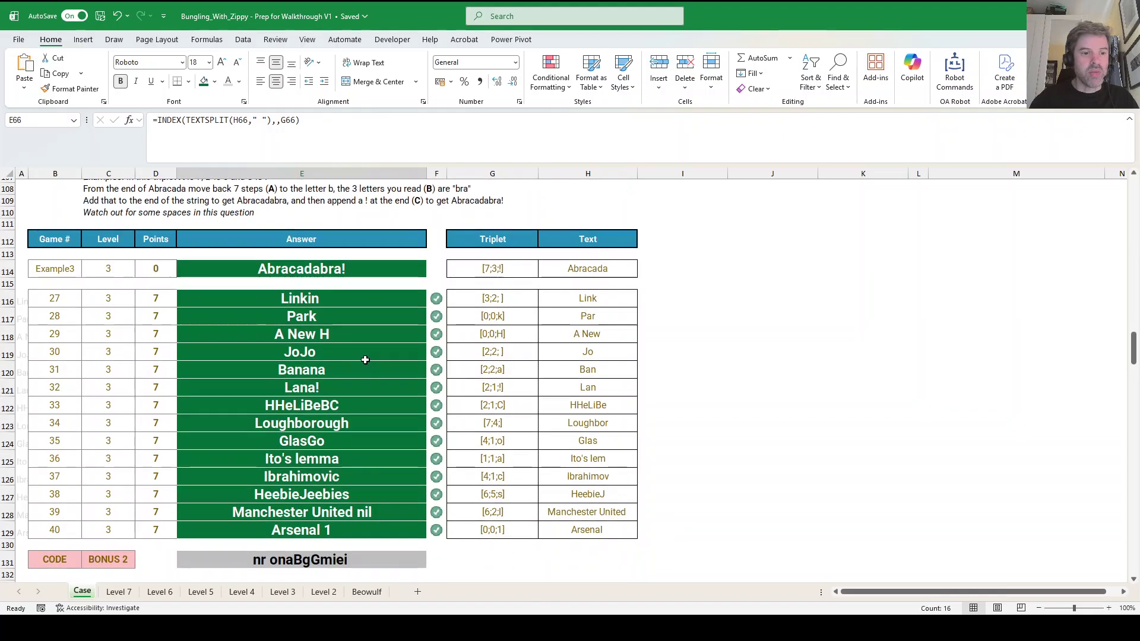
scroll(367, 359, down, 20)
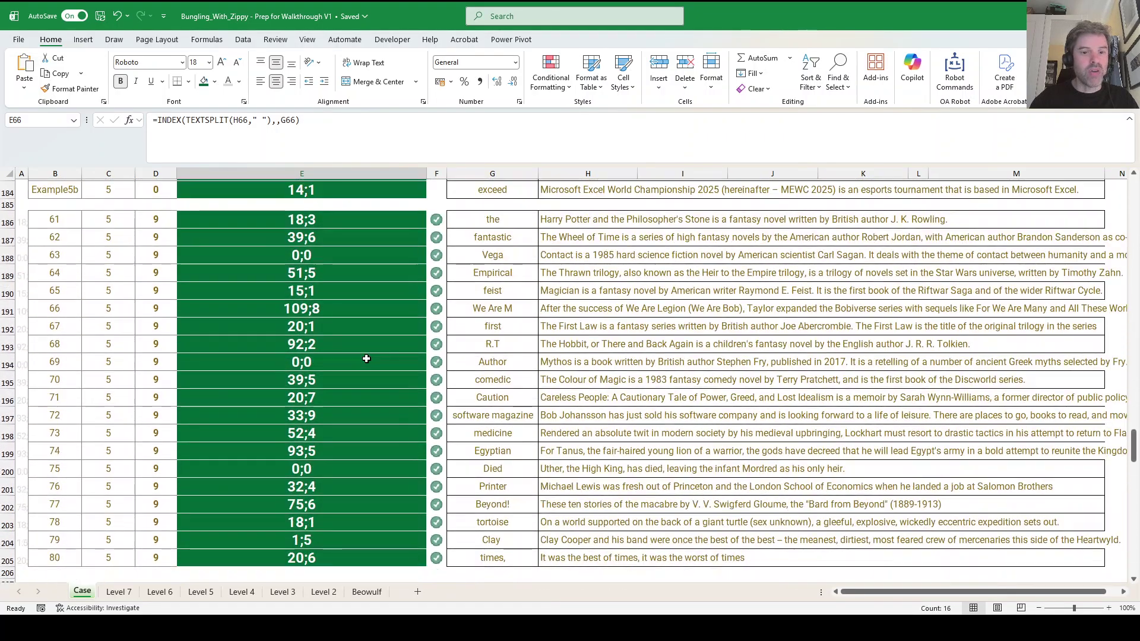
Copy the helper formulas in F8:N14 on the Level 5 sheet into the Level 6 sheet starting at F8.
click(160, 592)
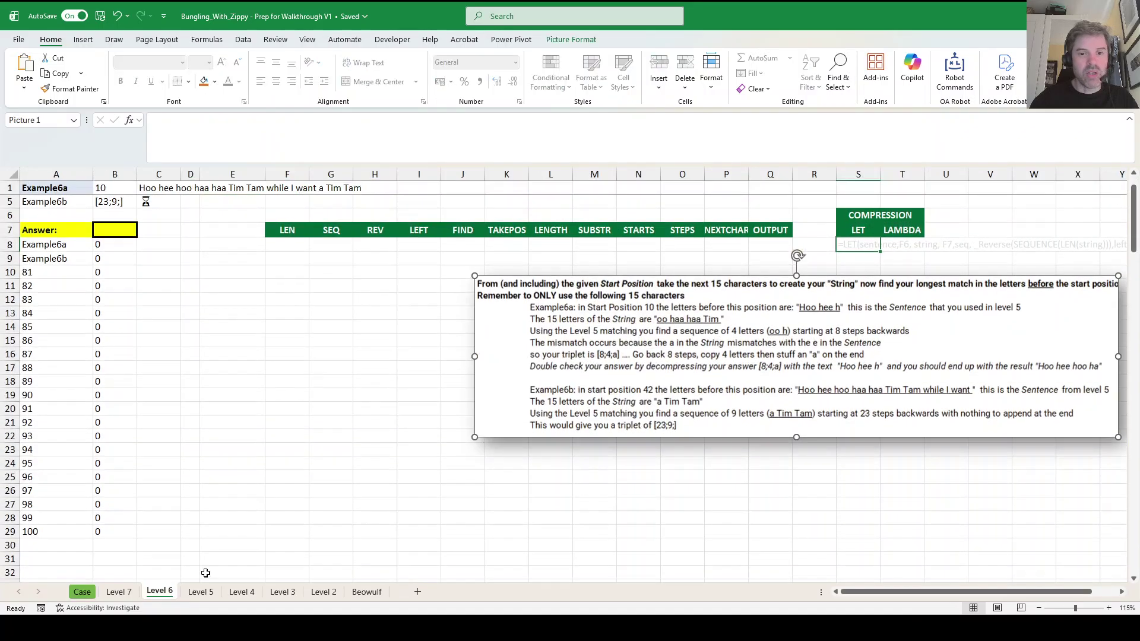
click(200, 592)
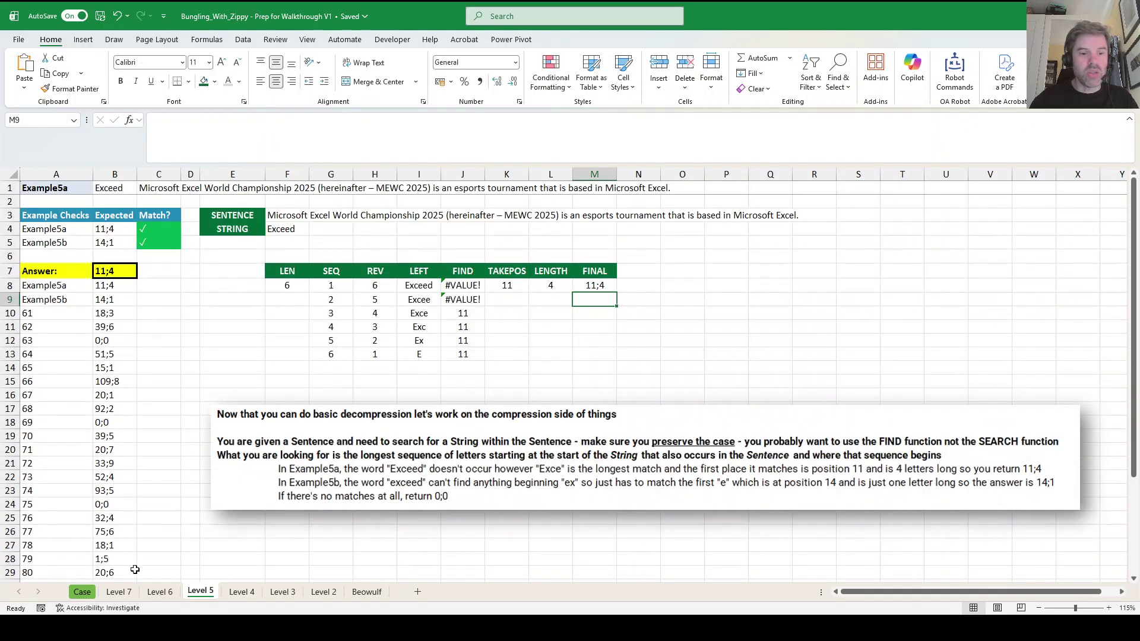
drag(292, 286, 653, 366)
key(ctrl+c)
click(162, 592)
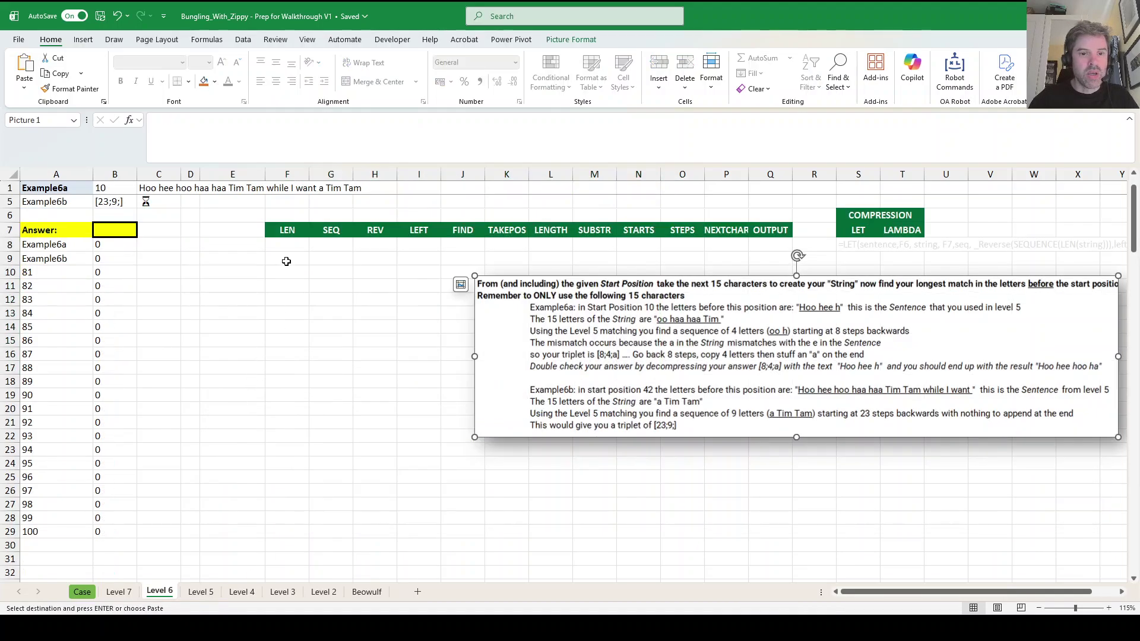
key(ctrl+v)
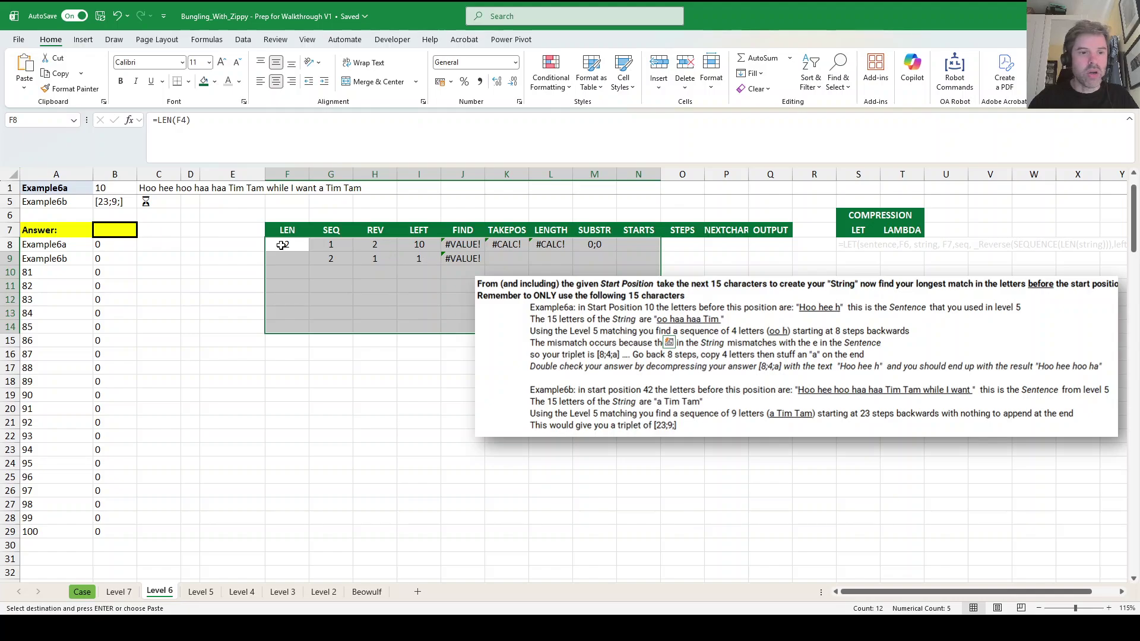
Examine the references in the pasted LEN and REV formulas and the source formulas behind the original SENTENCE and START cells.
key(F2)
scroll(463, 317, up, 1)
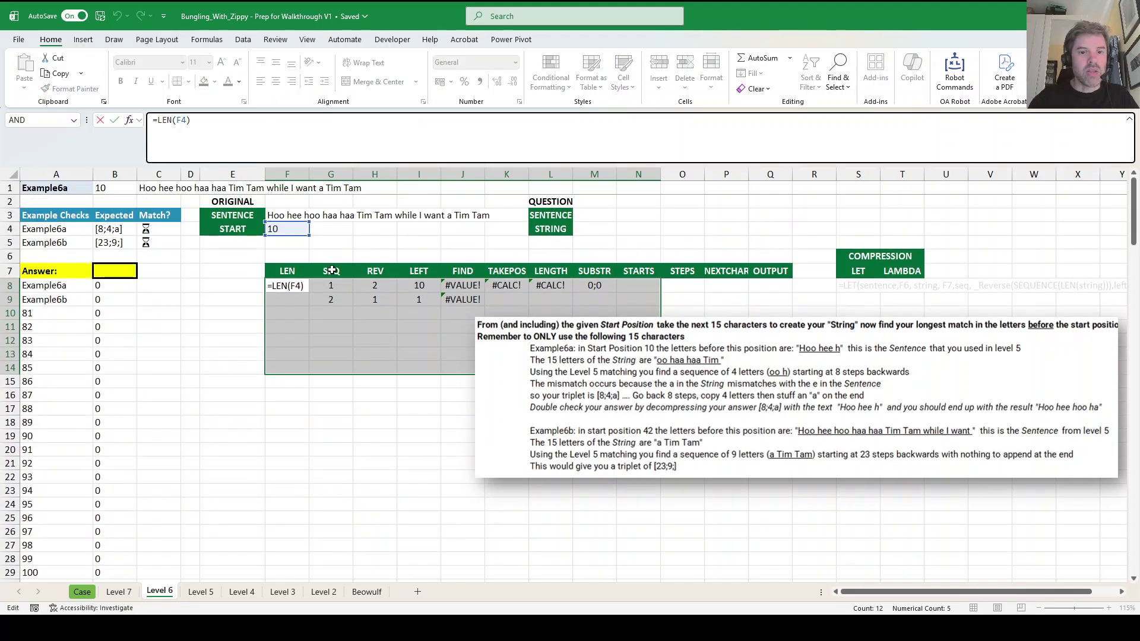
key(Escape)
click(298, 285)
click(294, 143)
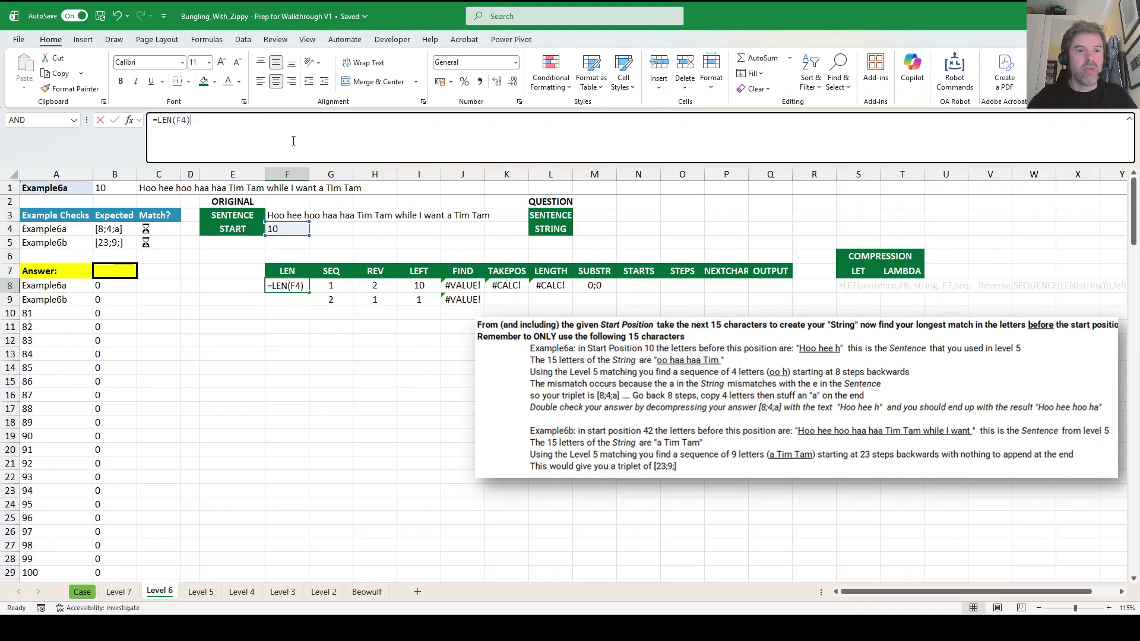
key(Return)
click(375, 287)
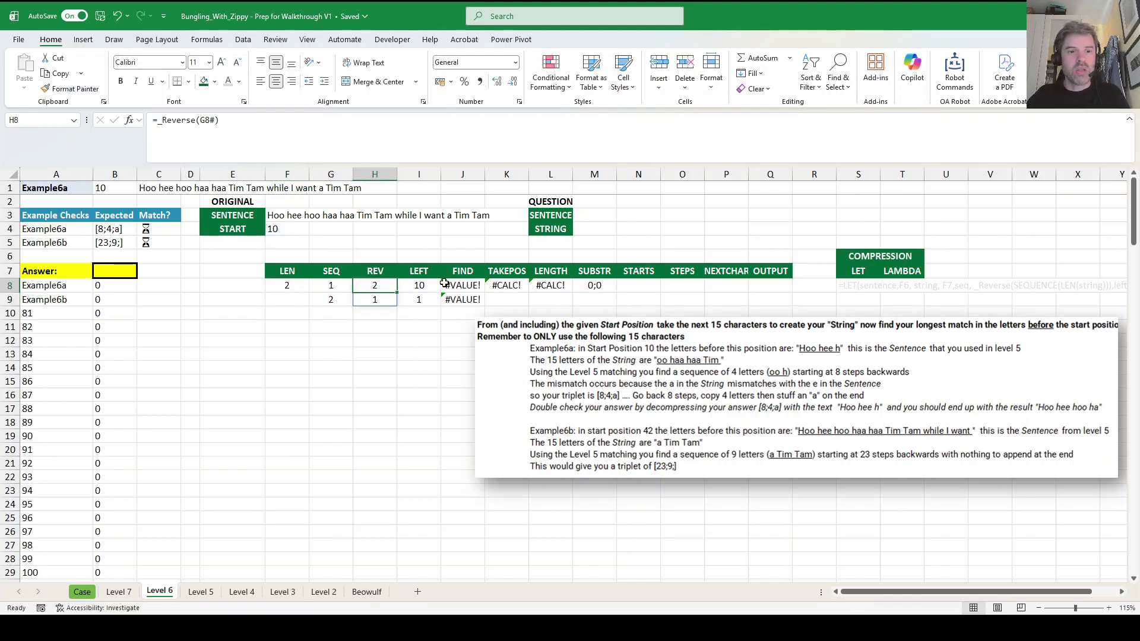
click(79, 188)
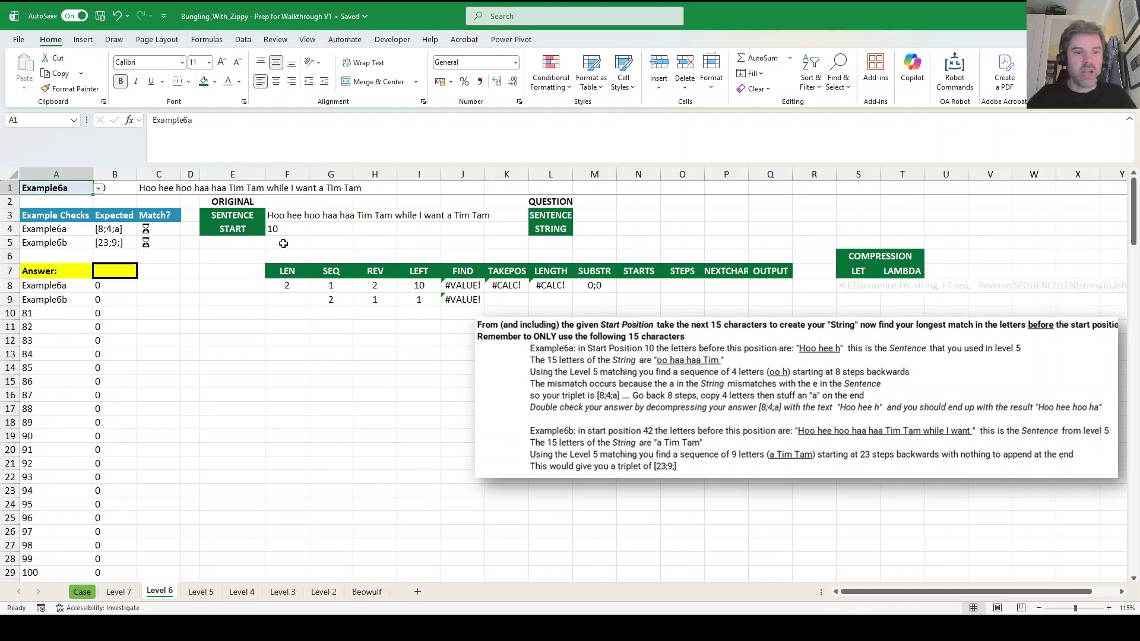
click(298, 230)
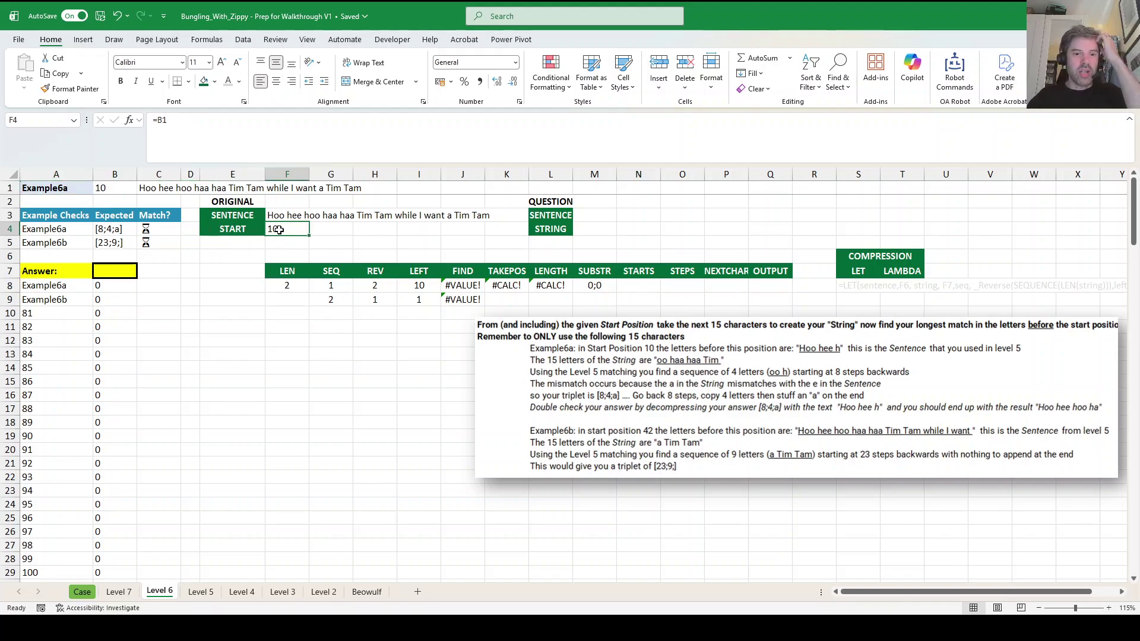
click(285, 217)
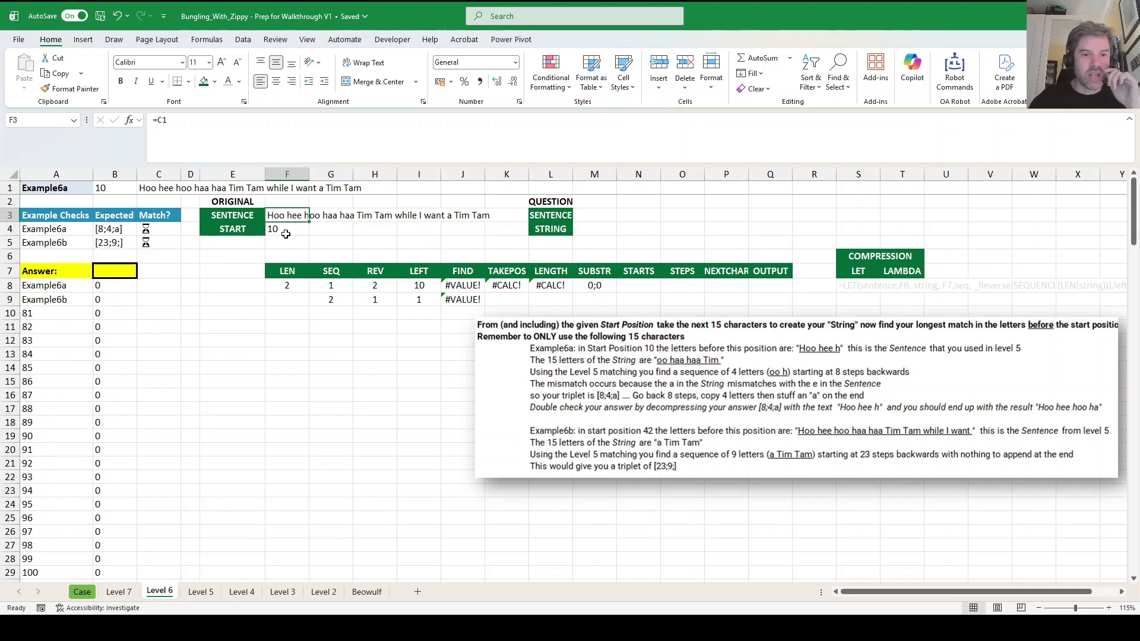
click(286, 229)
Shift the instructions picture down slightly and extract the text before the start position in M3 with =LEFT(F3,F4-1).
click(579, 219)
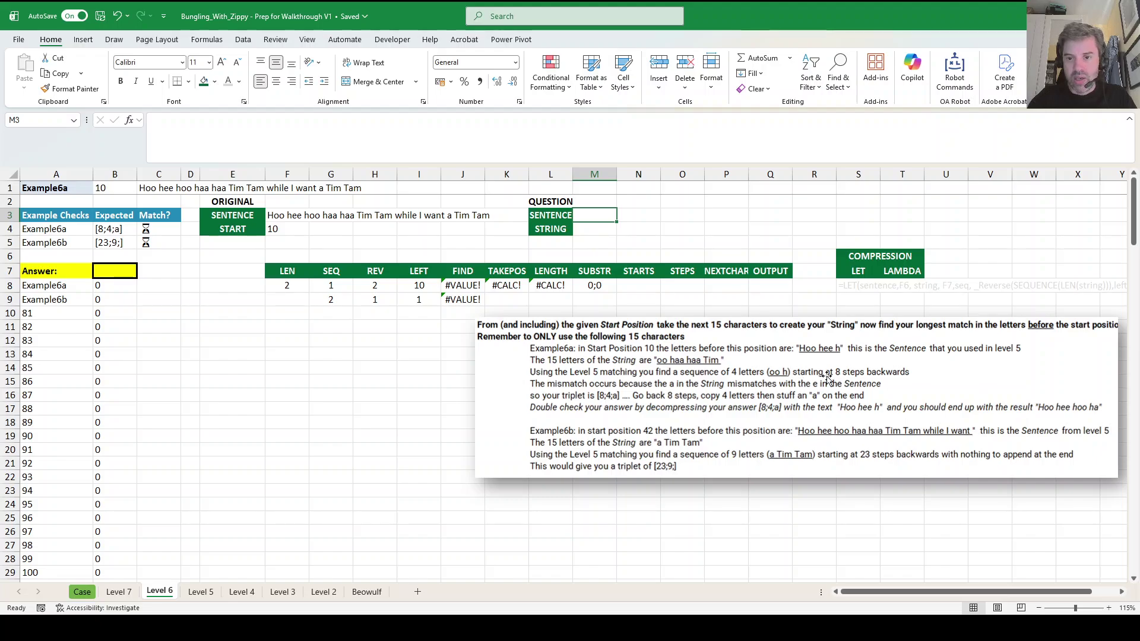
drag(608, 360, 601, 372)
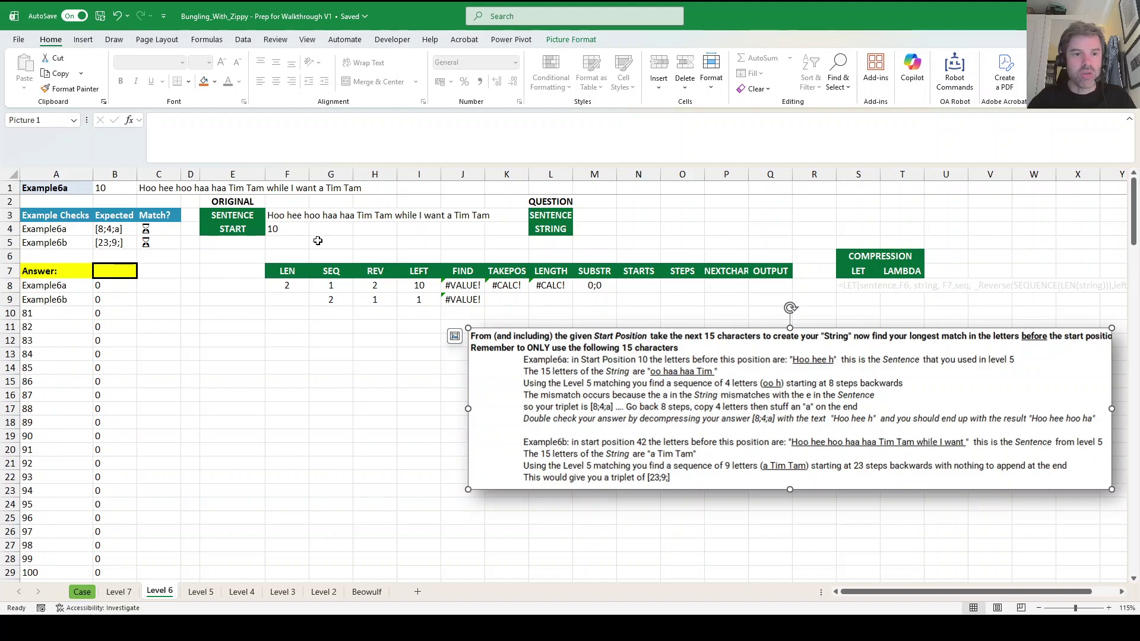
click(591, 217)
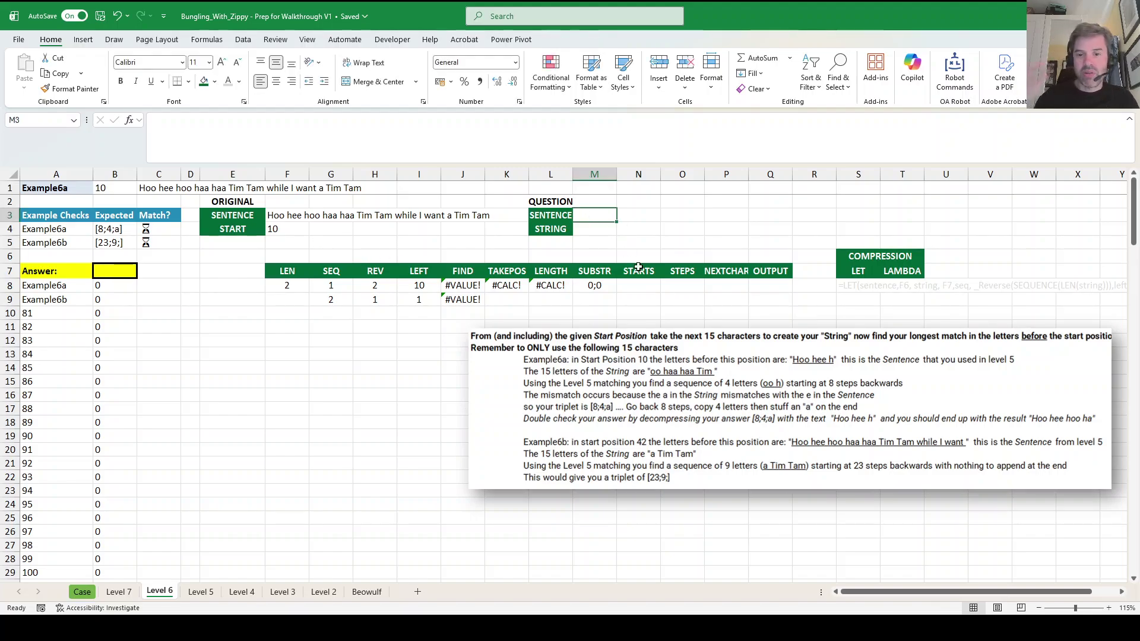
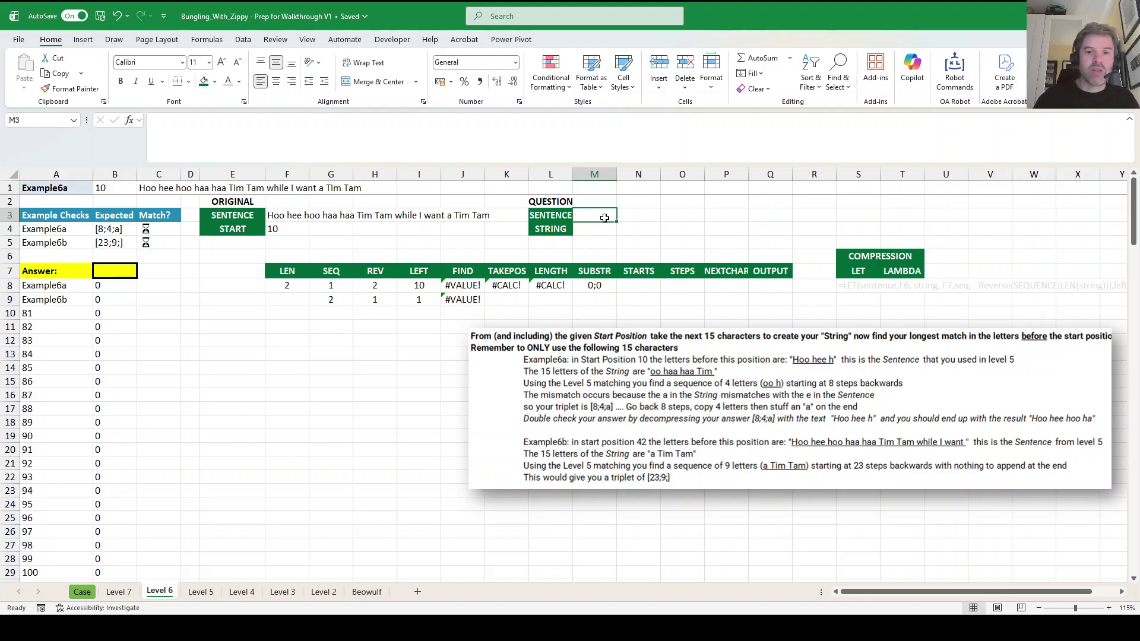
text(=left()
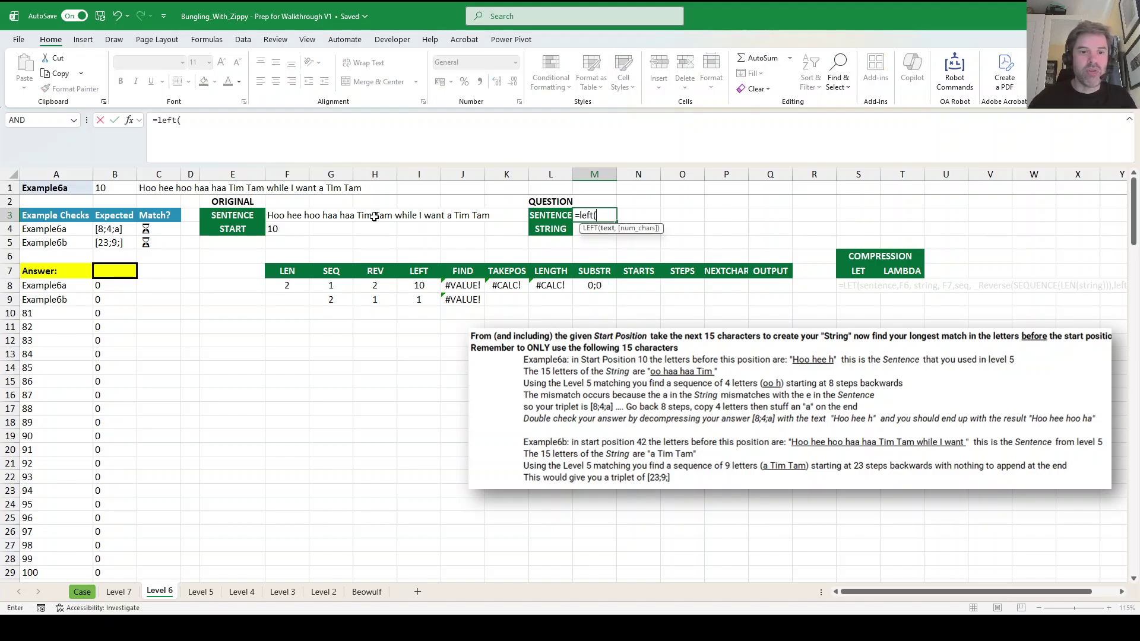
click(293, 214)
text(,)
click(288, 231)
text(-1))
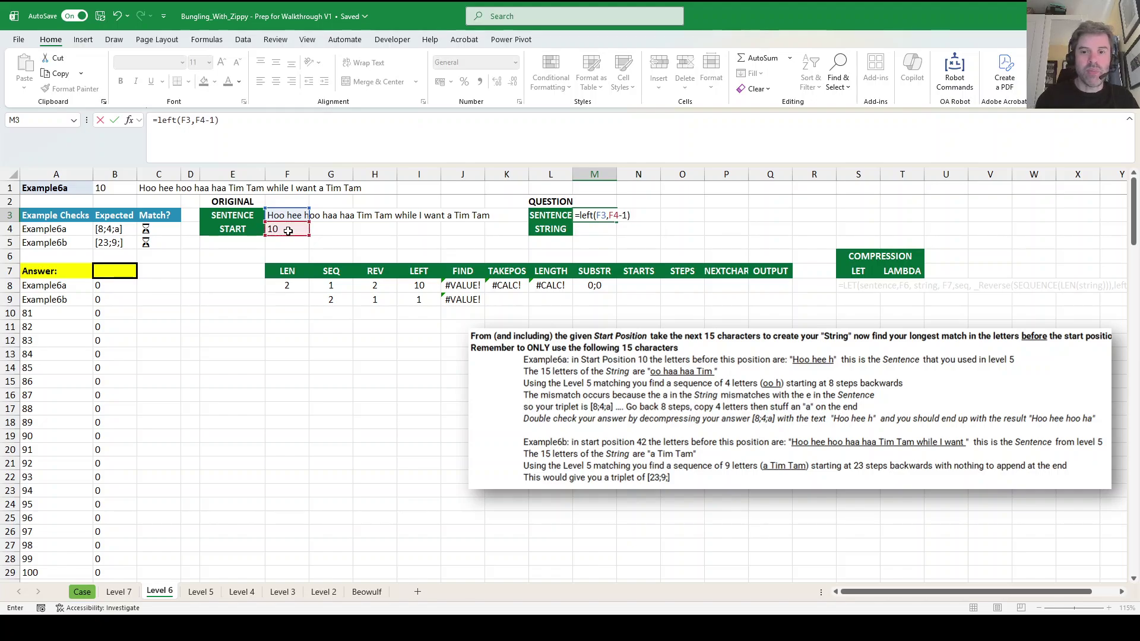
key(Return)
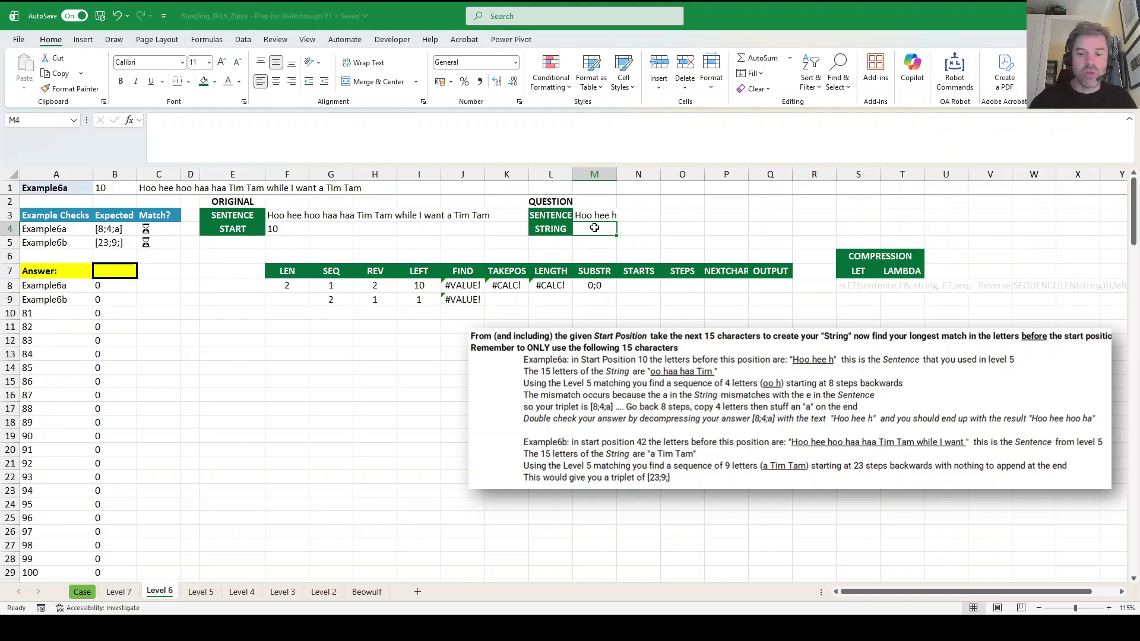
Extract the 15-character string from the start position in M4 with =MID(F3,F4,15).
text(=mid()
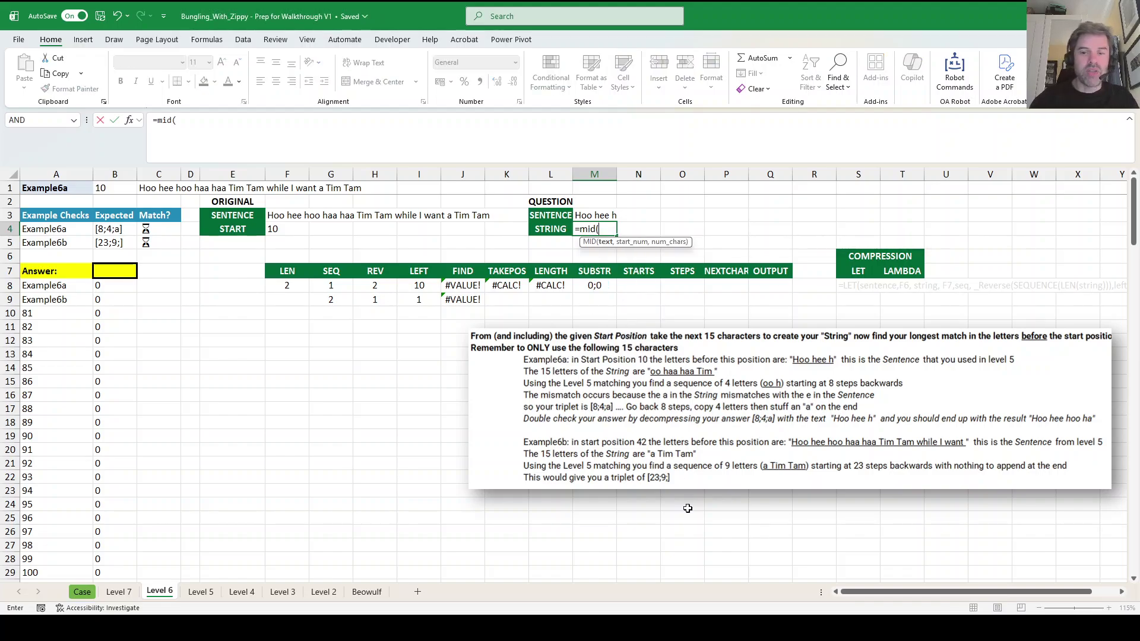
click(297, 215)
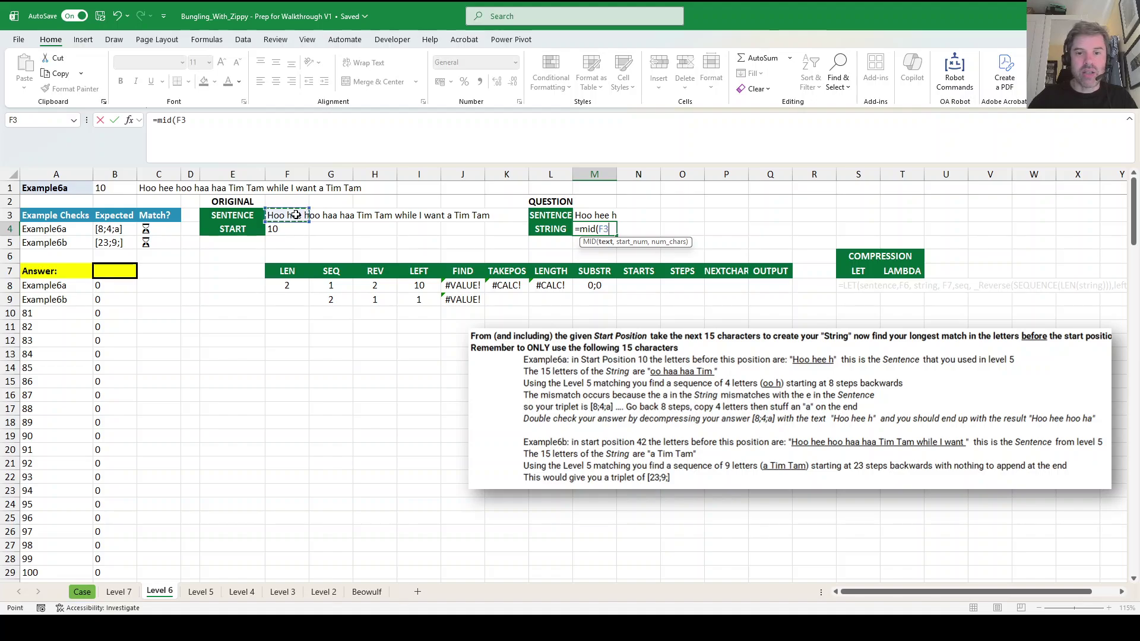
text(,)
click(283, 229)
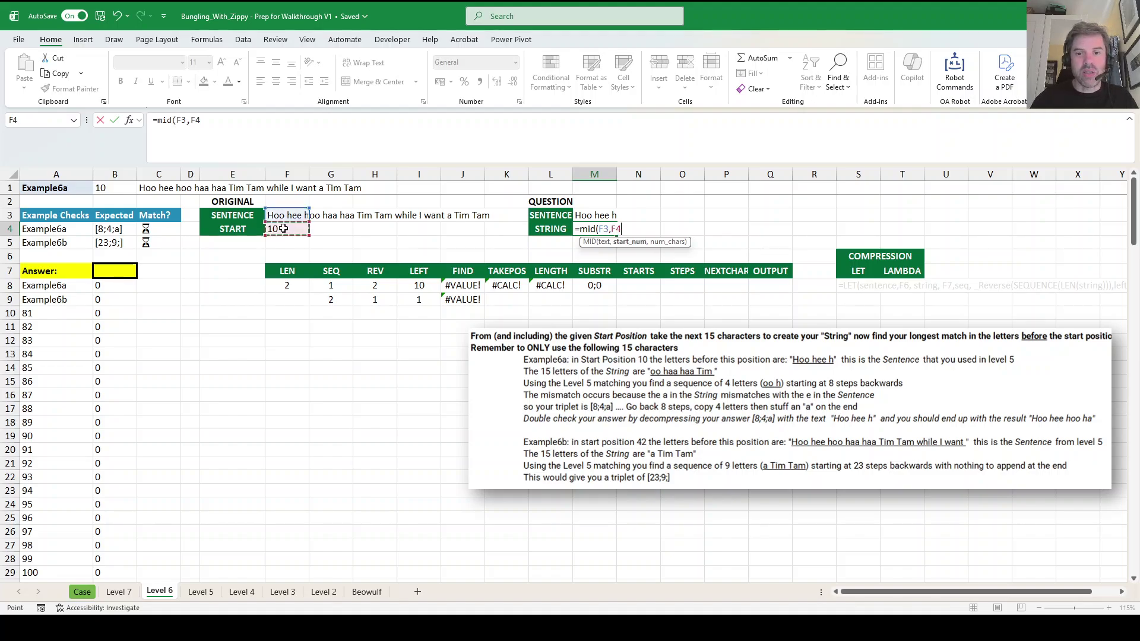
text(,15))
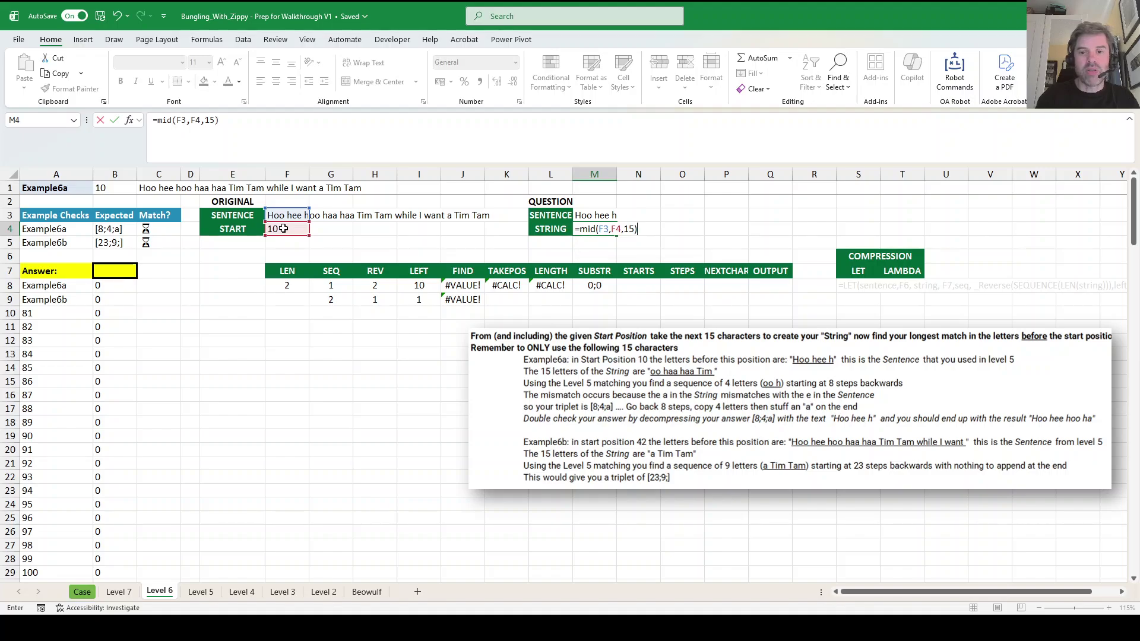
key(Return)
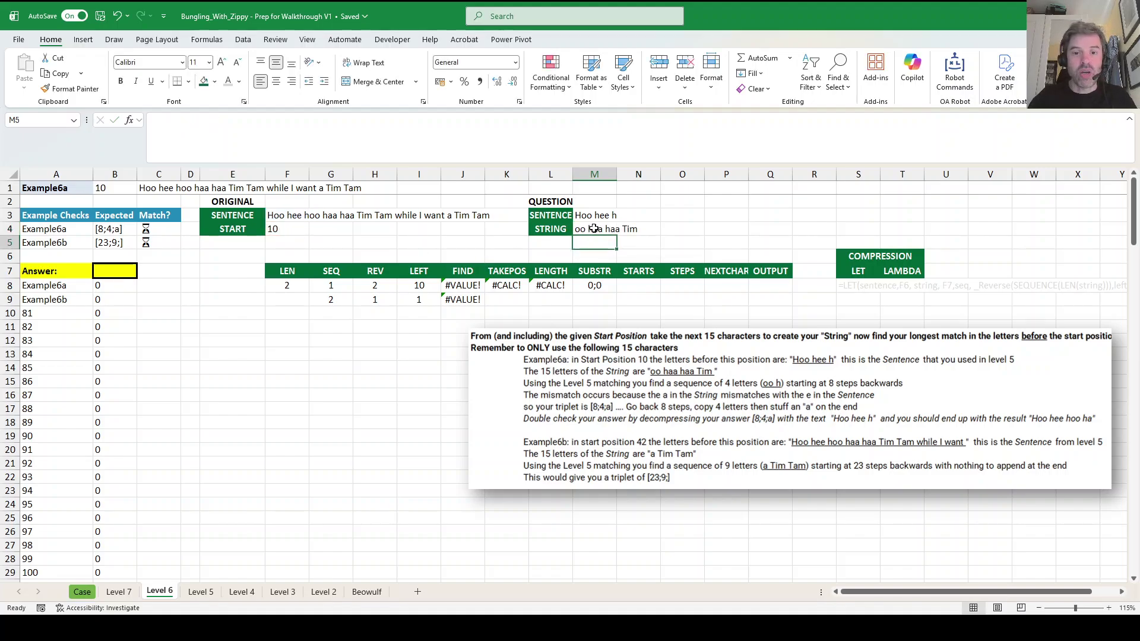
Repoint the LEN formula in F8 to the question STRING in M4.
click(289, 287)
text(=LEN()
click(287, 229)
text())
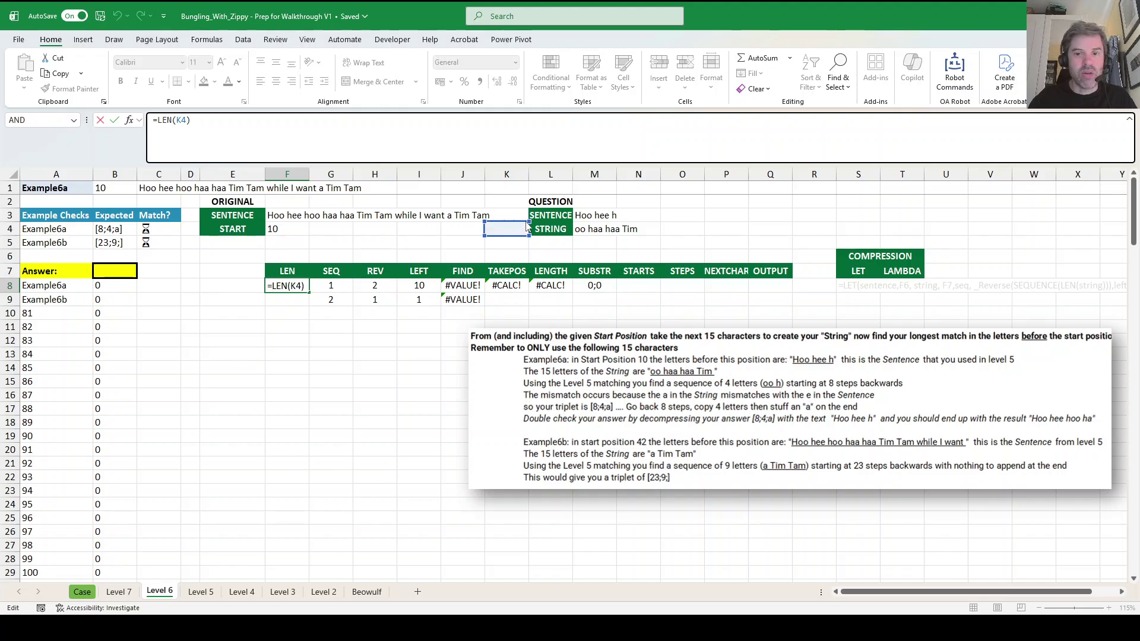
key(Return)
Change the FIND formula in J8 to =FIND(I8#,M3) and shift the instructions picture clear of the FIND column.
click(332, 285)
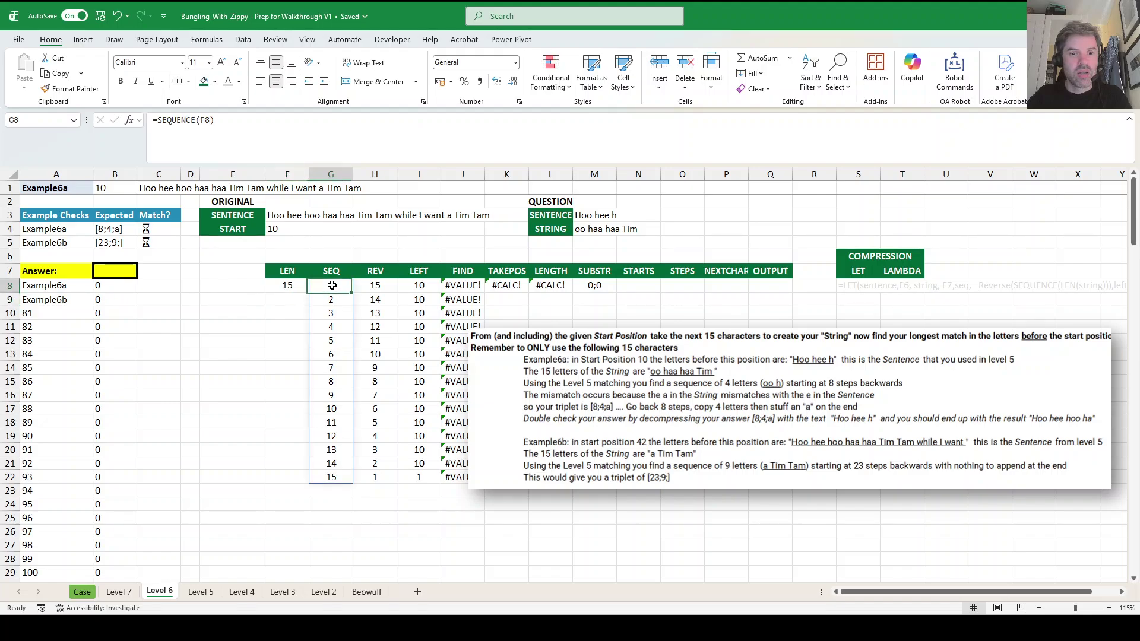
key(Right)
key(Right)
key(Right)
double_click(205, 120)
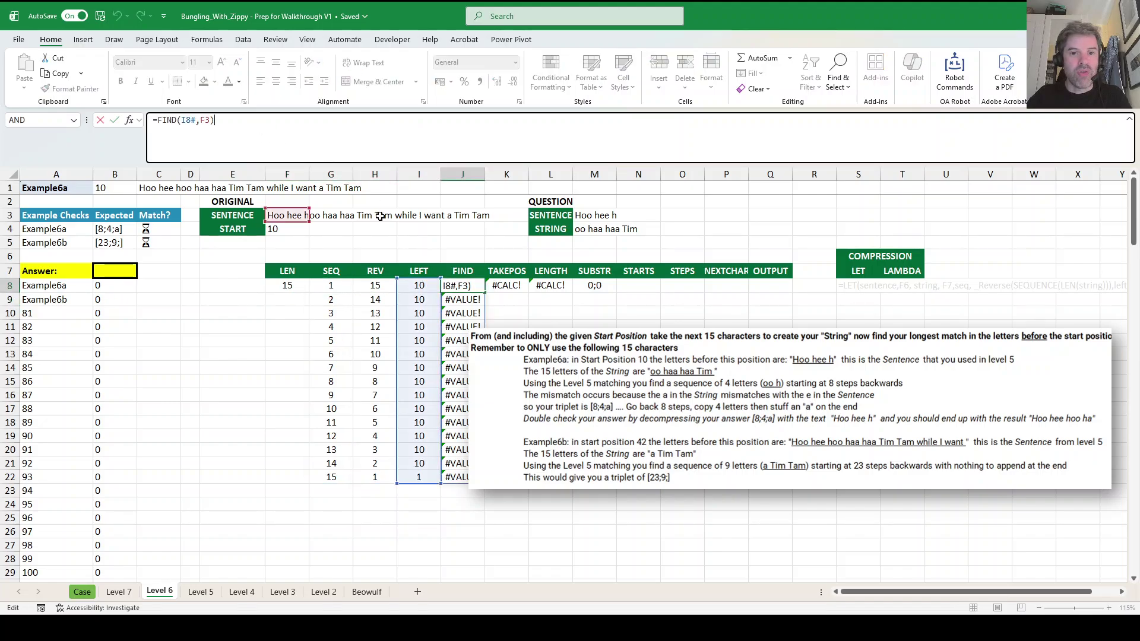
click(592, 217)
key(Return)
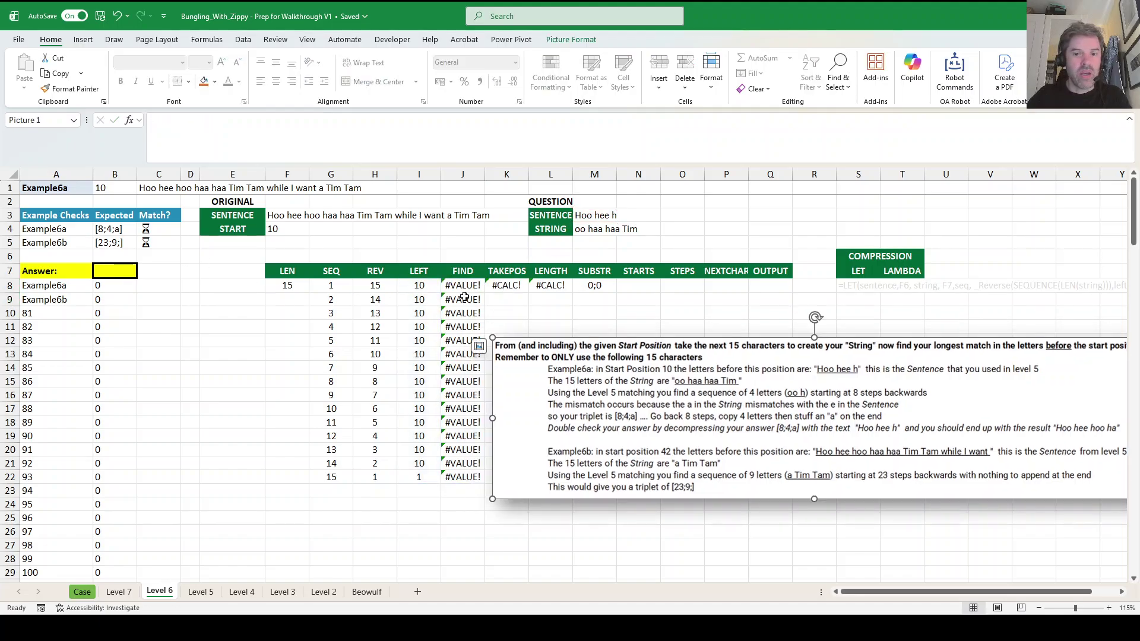
Check the references in the J8 FIND formula and change the LEFT formula in I8 to =LEFT(M4,H8#).
click(465, 286)
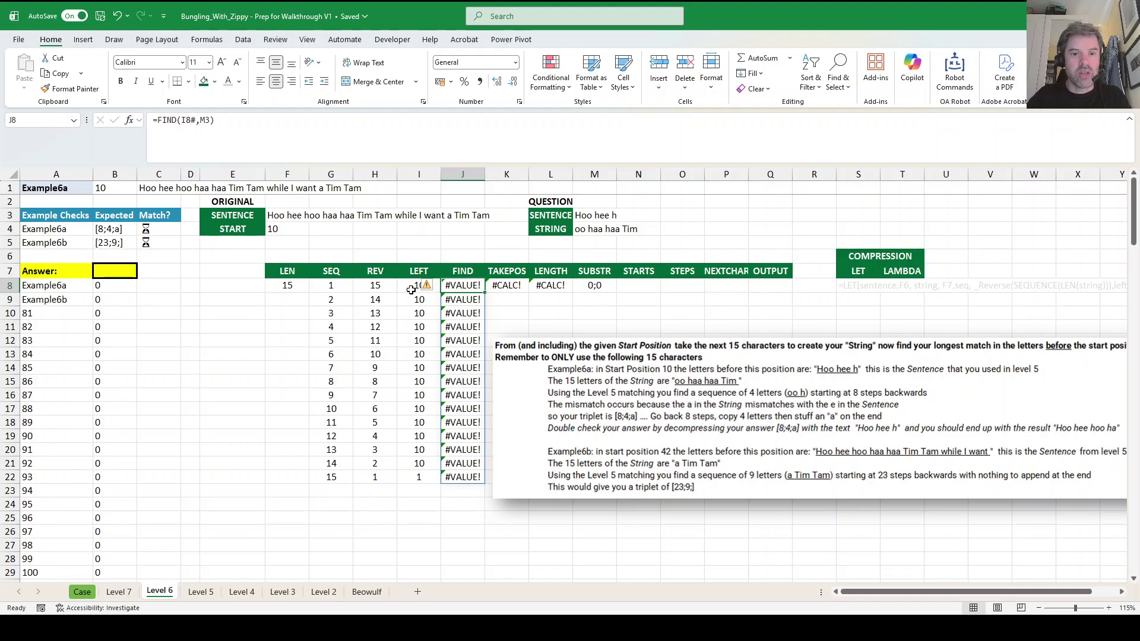
key(F2)
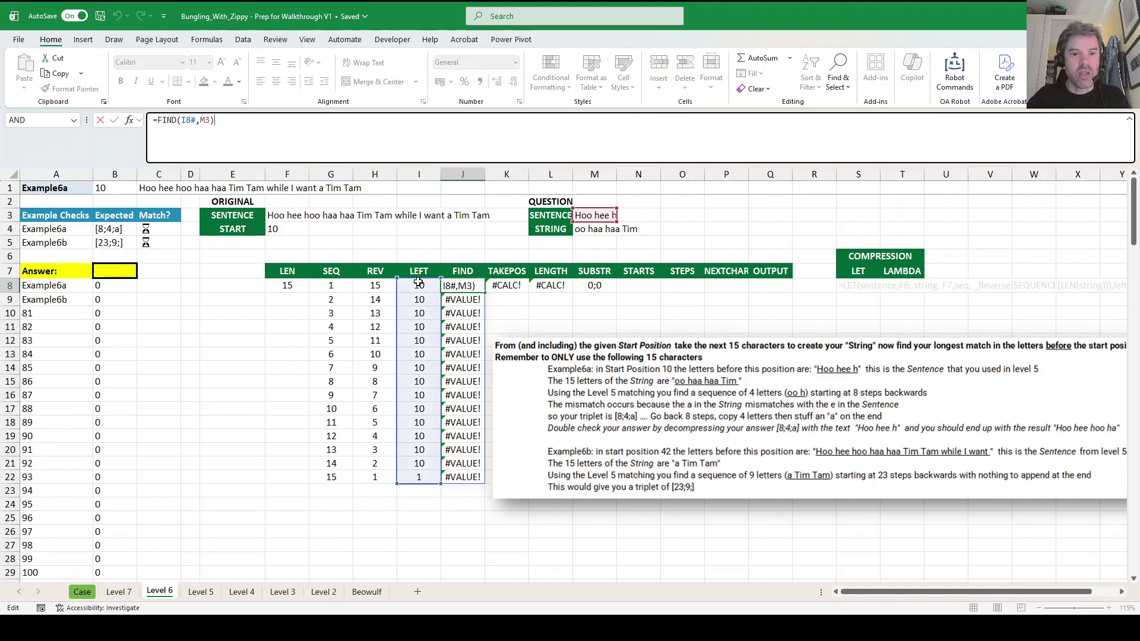
key(Escape)
key(Left)
key(F2)
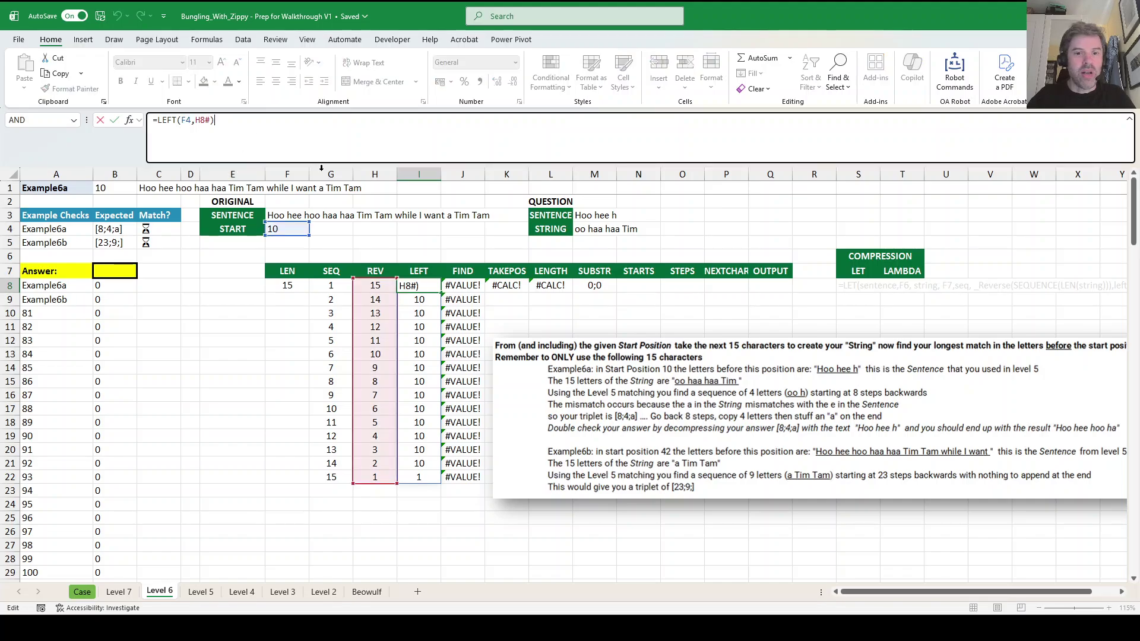
drag(281, 230, 594, 230)
key(Return)
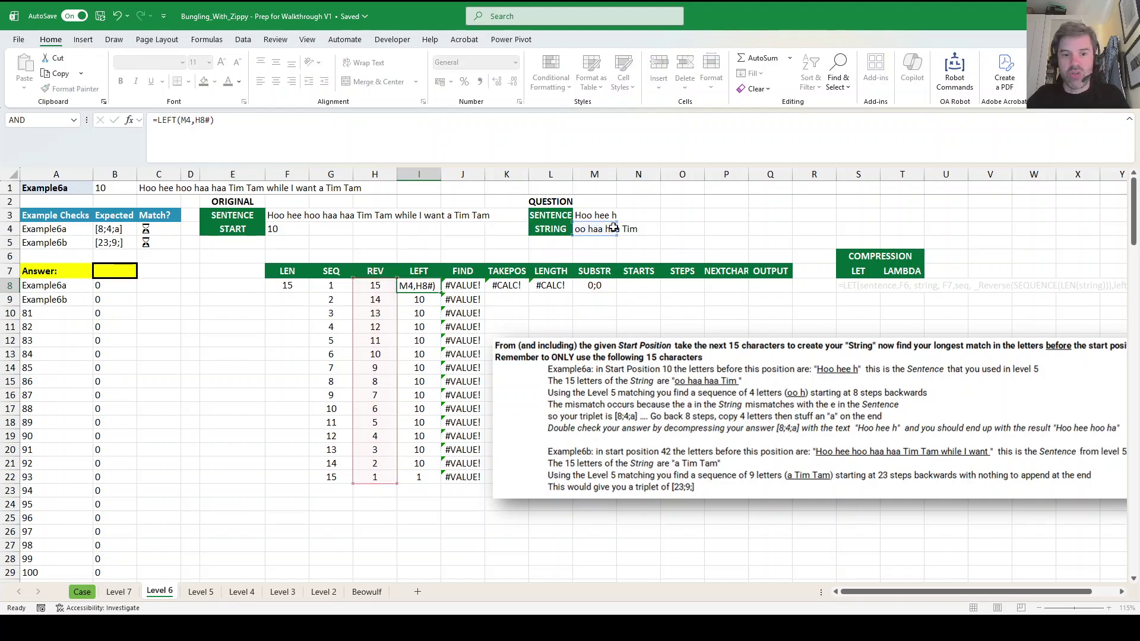
Clear the copied IFERROR formula from the SUBSTR cell M8.
click(552, 286)
click(605, 291)
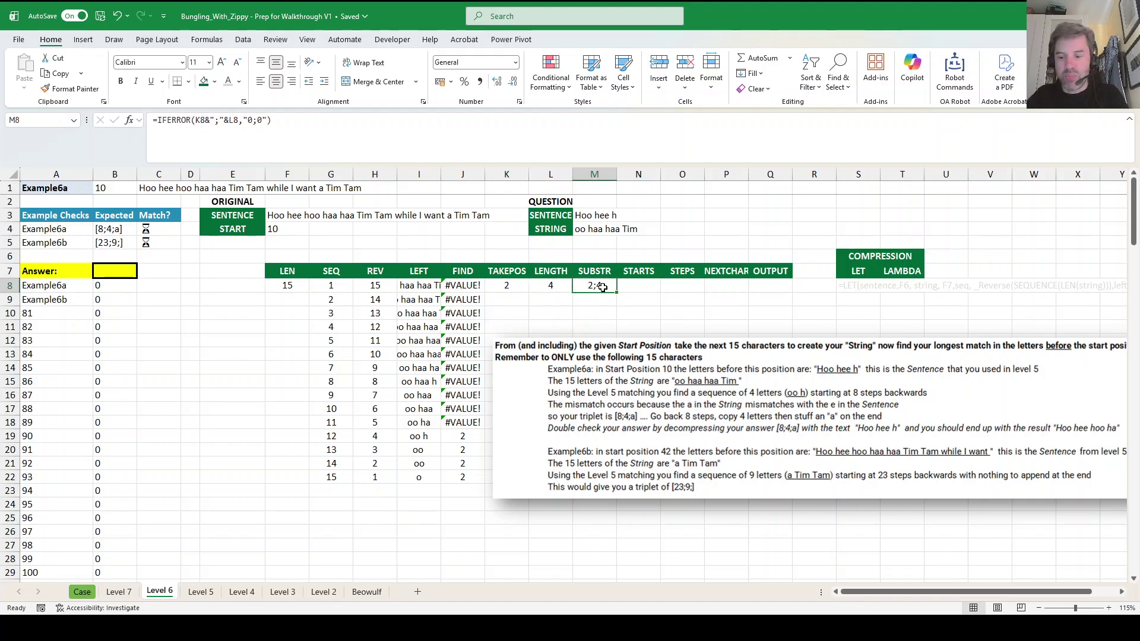
key(BackSpace)
key(Return)
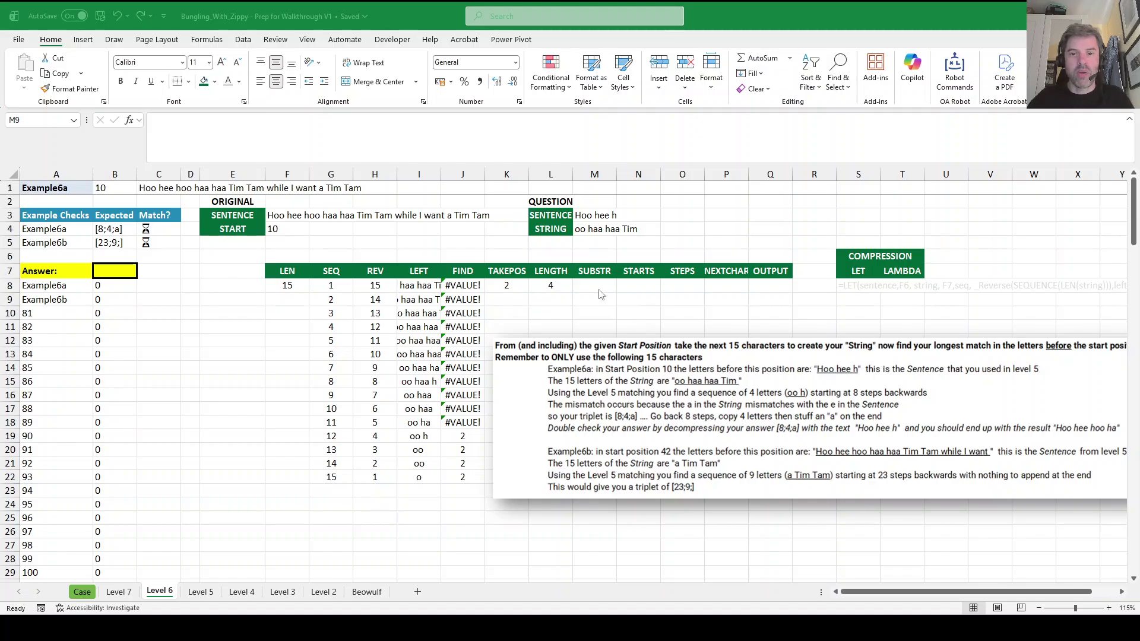
Look up the longest matching substring in M8 with =XLOOKUP(K8,J8#,I8#).
click(584, 285)
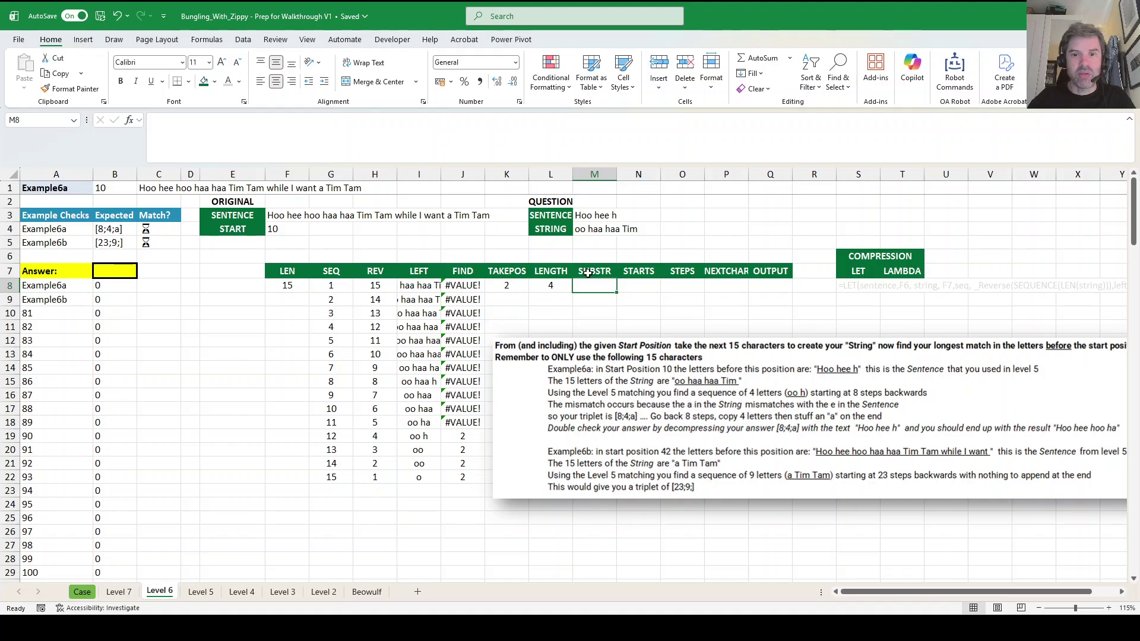
text(=xlookup)
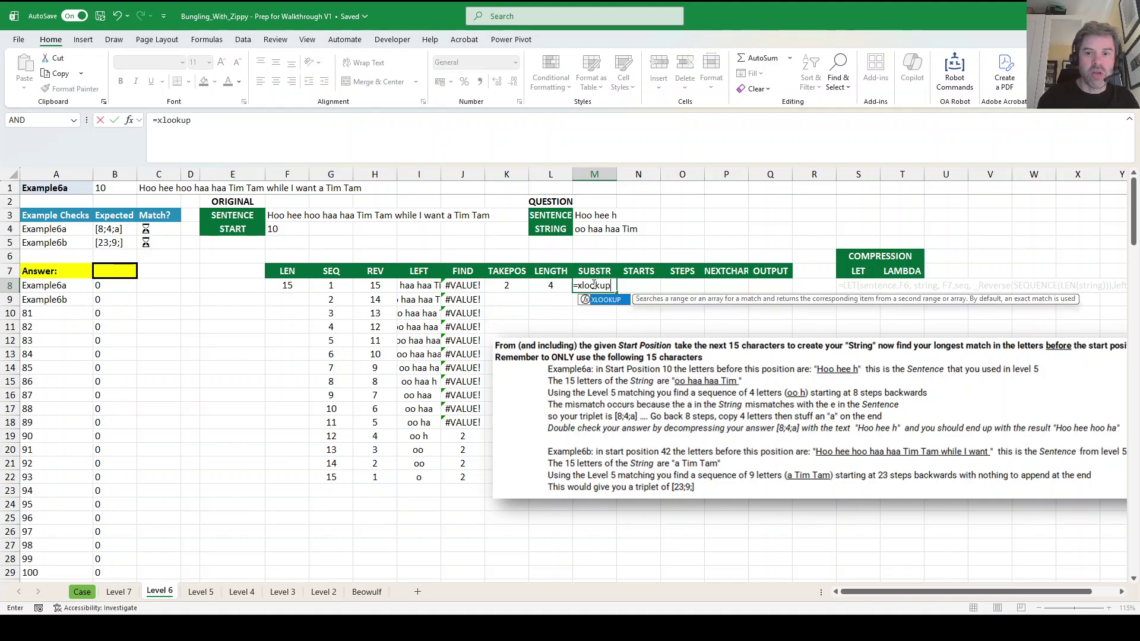
text(()
key(Left)
key(Left)
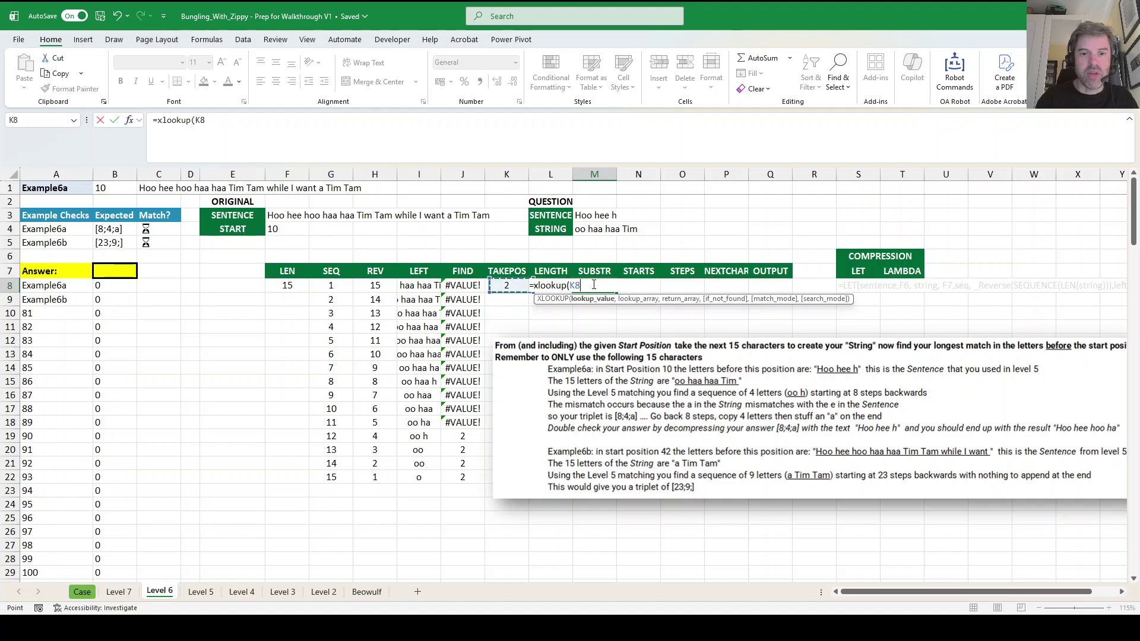
text(,)
key(Left)
key(Left)
key(Left)
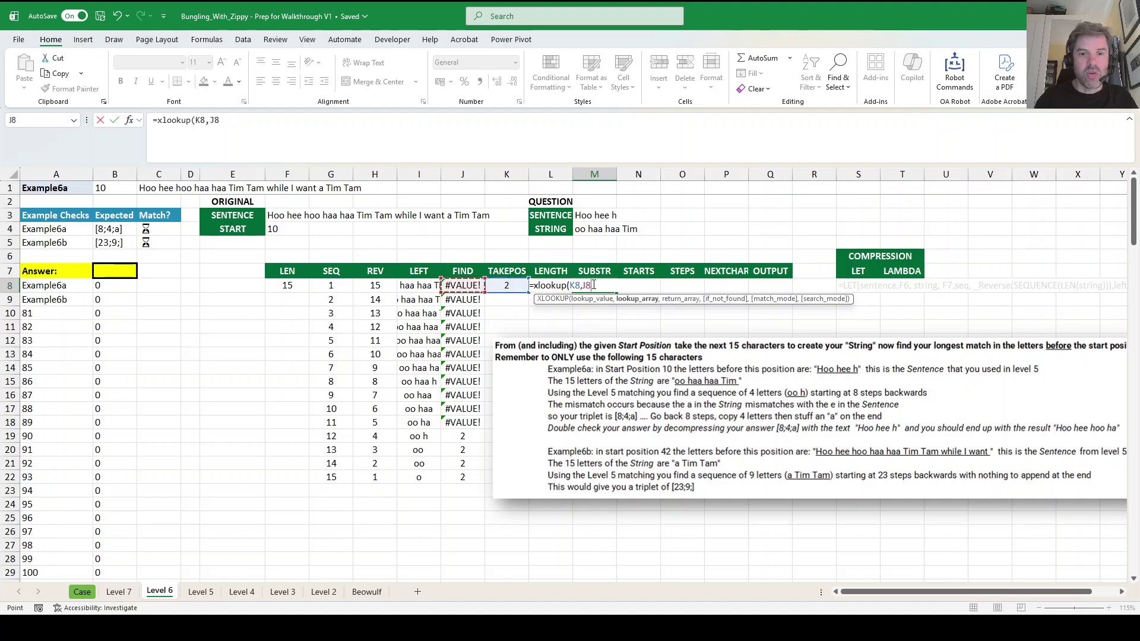
text(,)
key(Left)
key(Left)
key(Left)
key(Left)
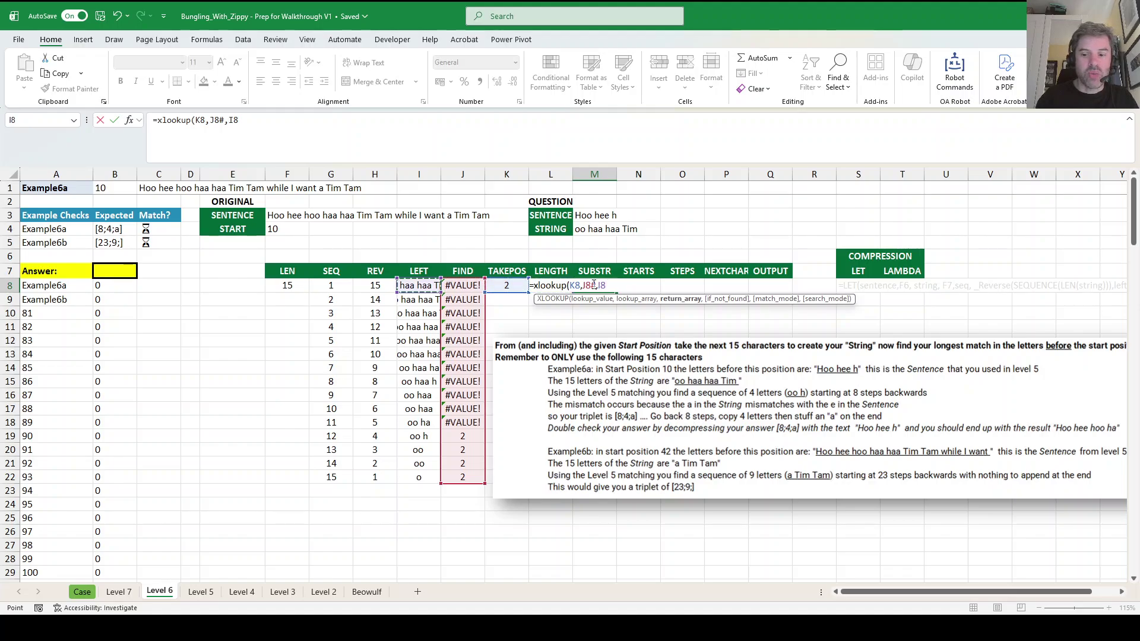
text(#))
key(Return)
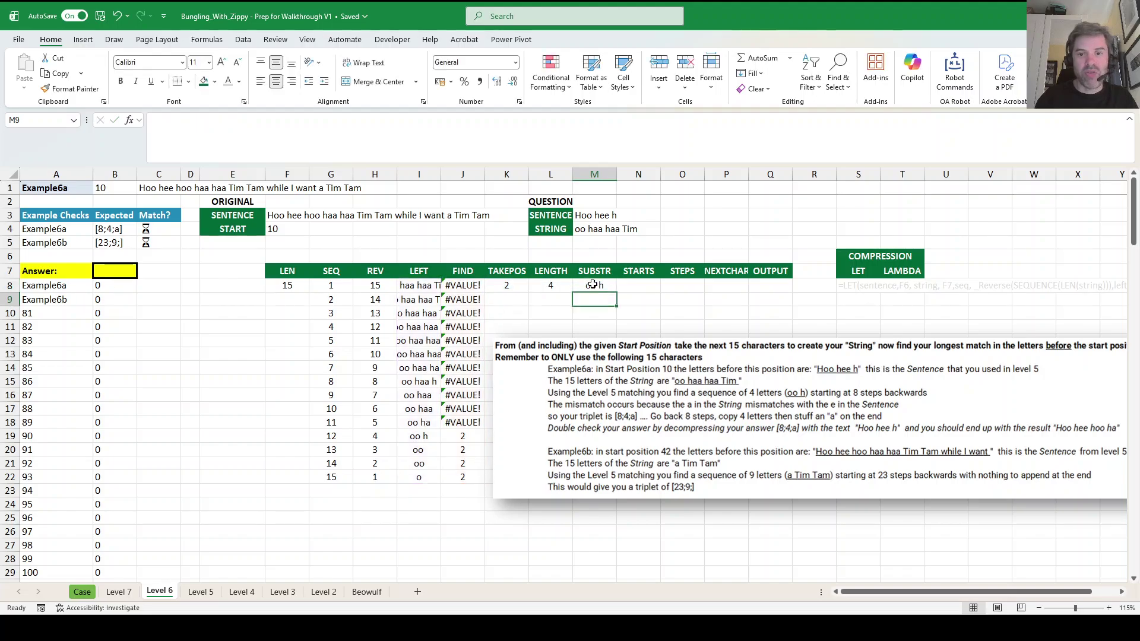
Locate the substring within the question SENTENCE in the STARTS cell N8 with =FIND(M8,M3).
click(633, 284)
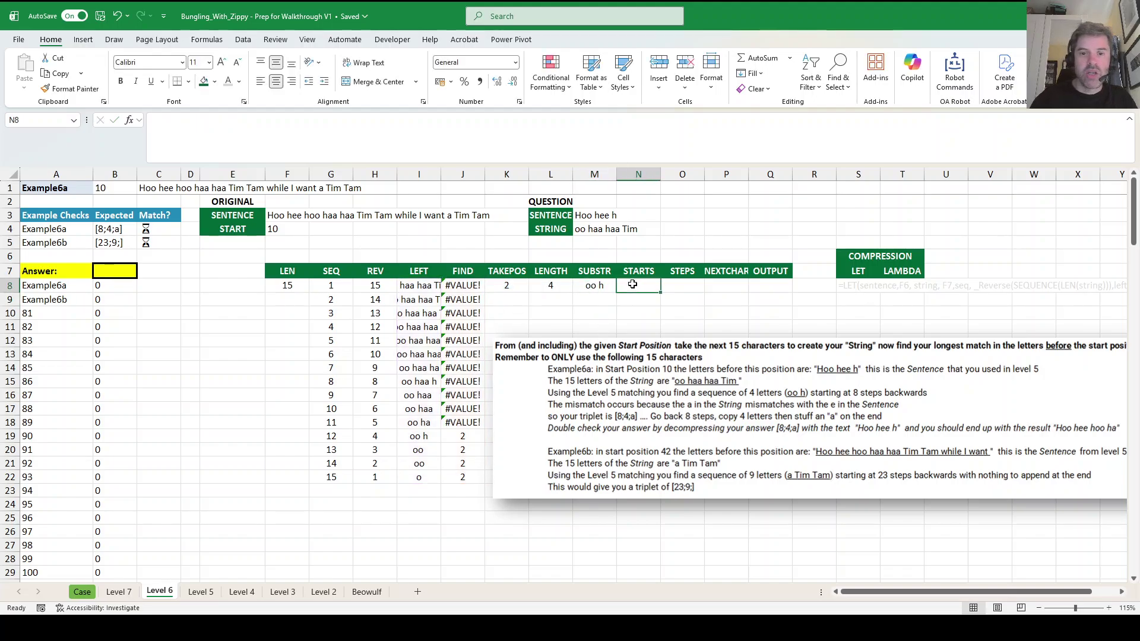
text(=f)
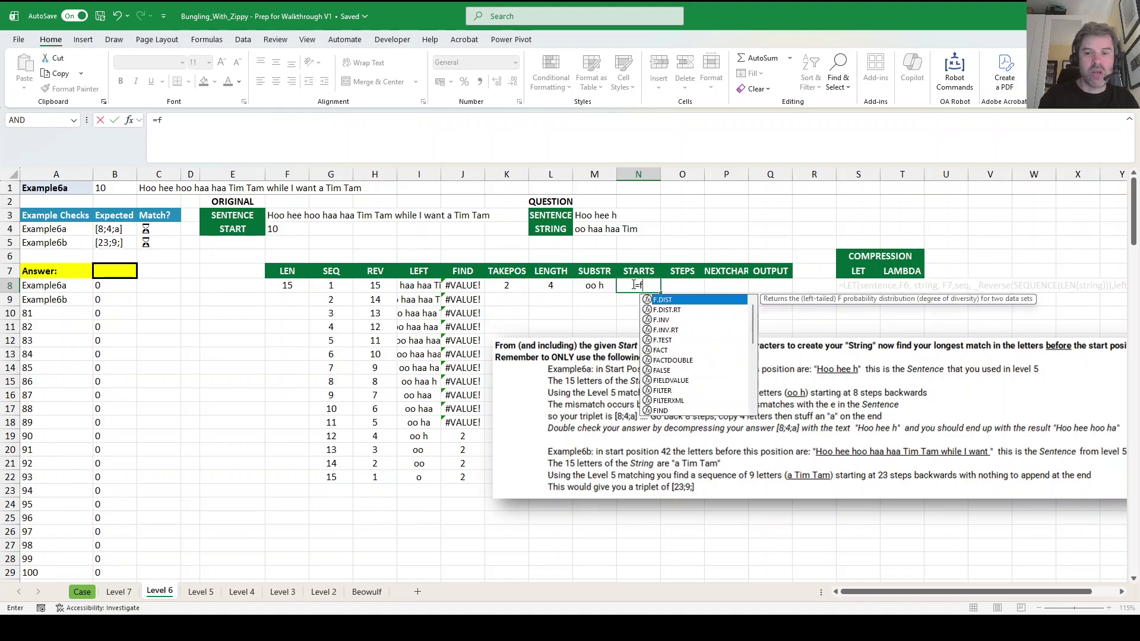
text(ind()
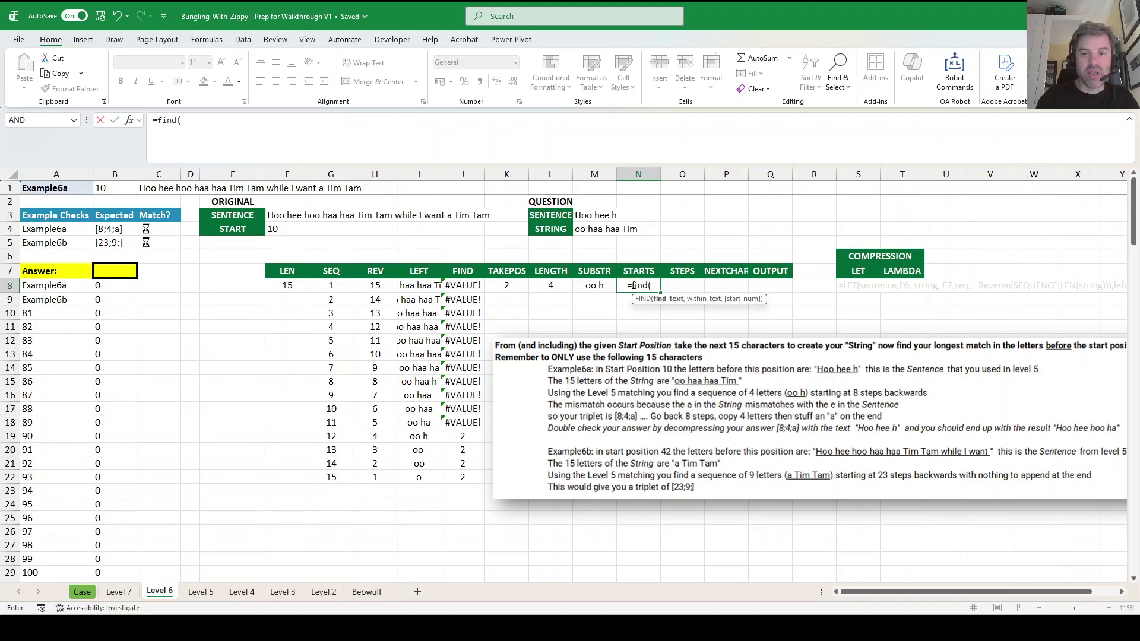
key(Left)
text(,)
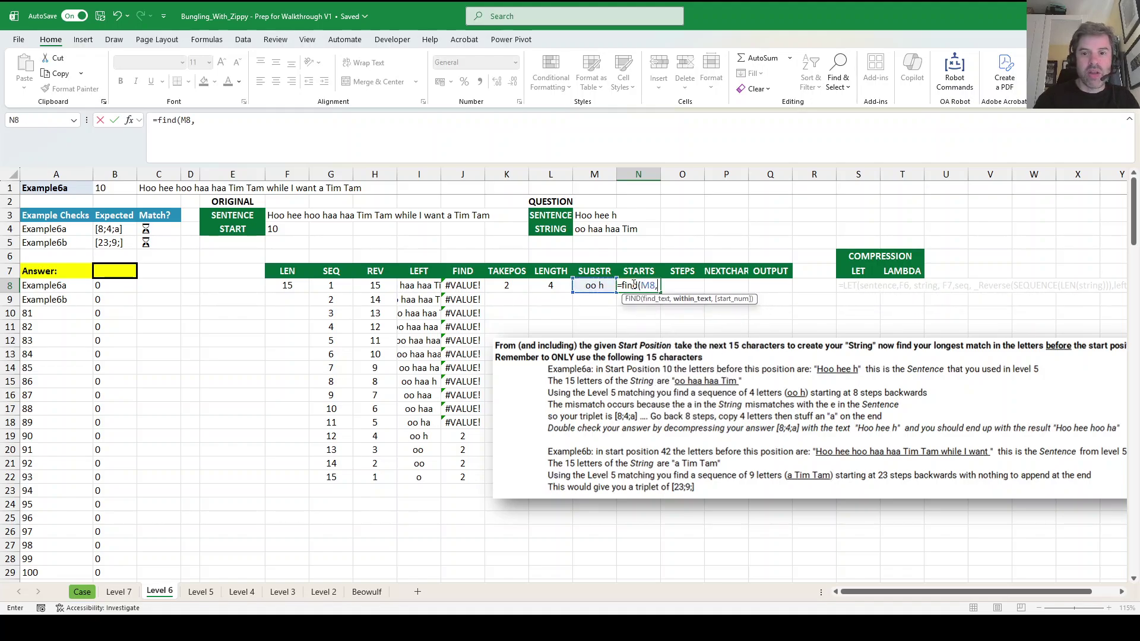
click(597, 217)
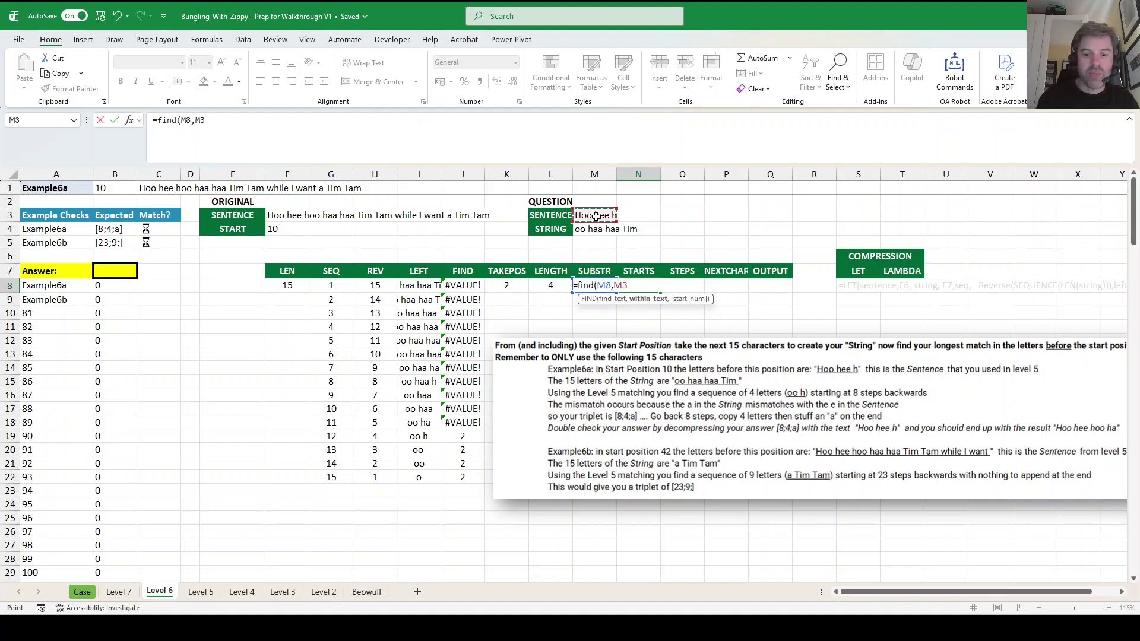
key(Return)
Calculate the backward steps in O8 with =LEN(M3)-N8+1.
key(Up)
key(Right)
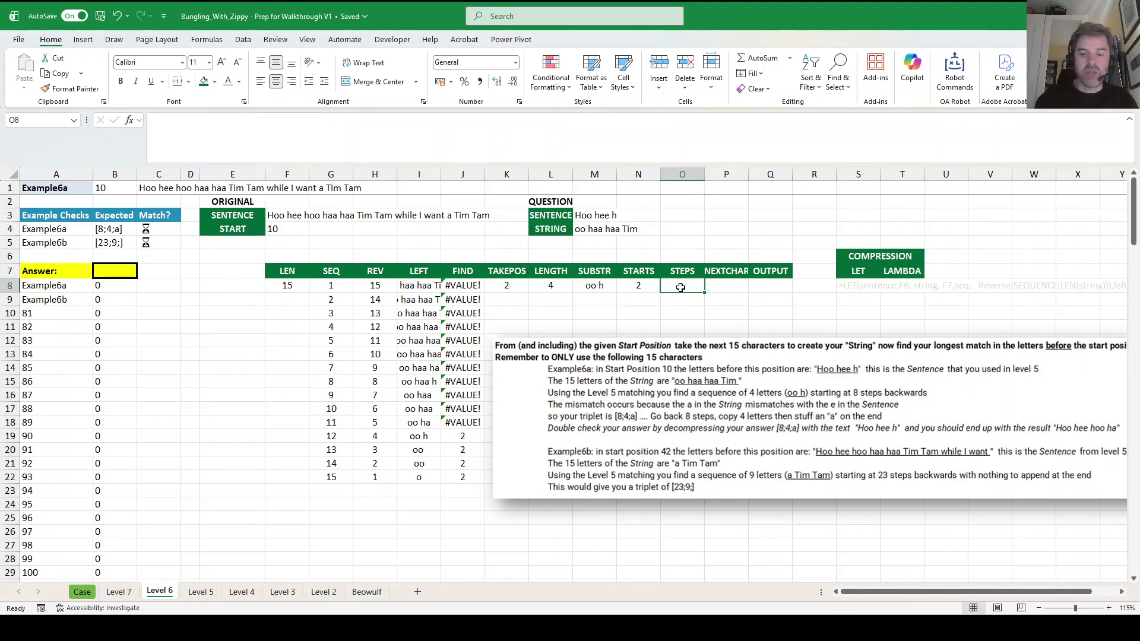
text(=len()
click(599, 216)
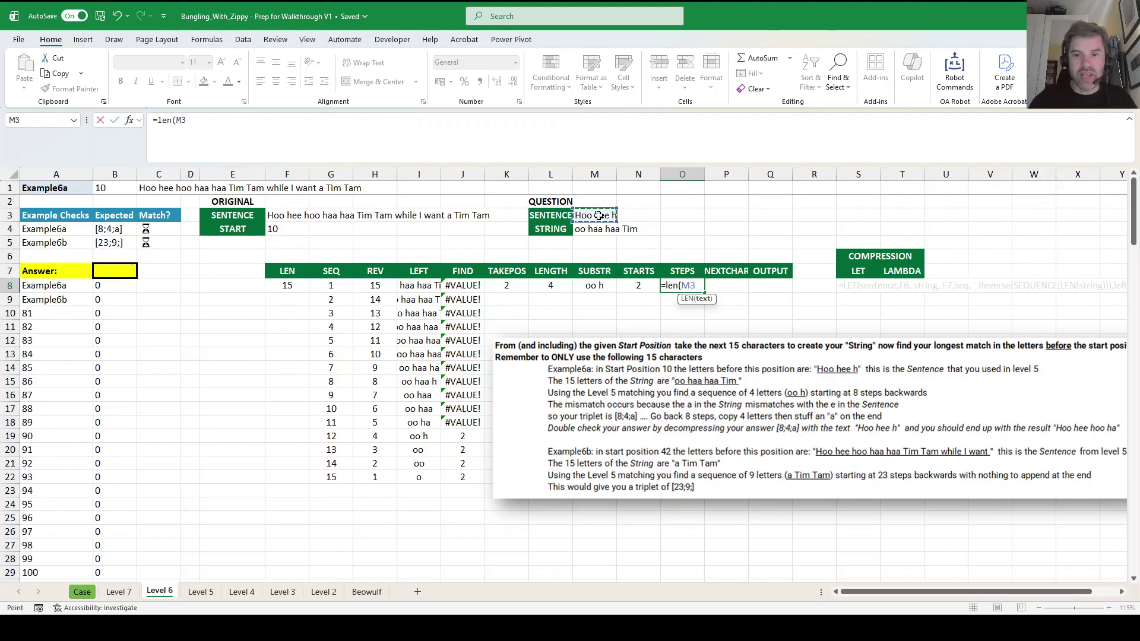
text())
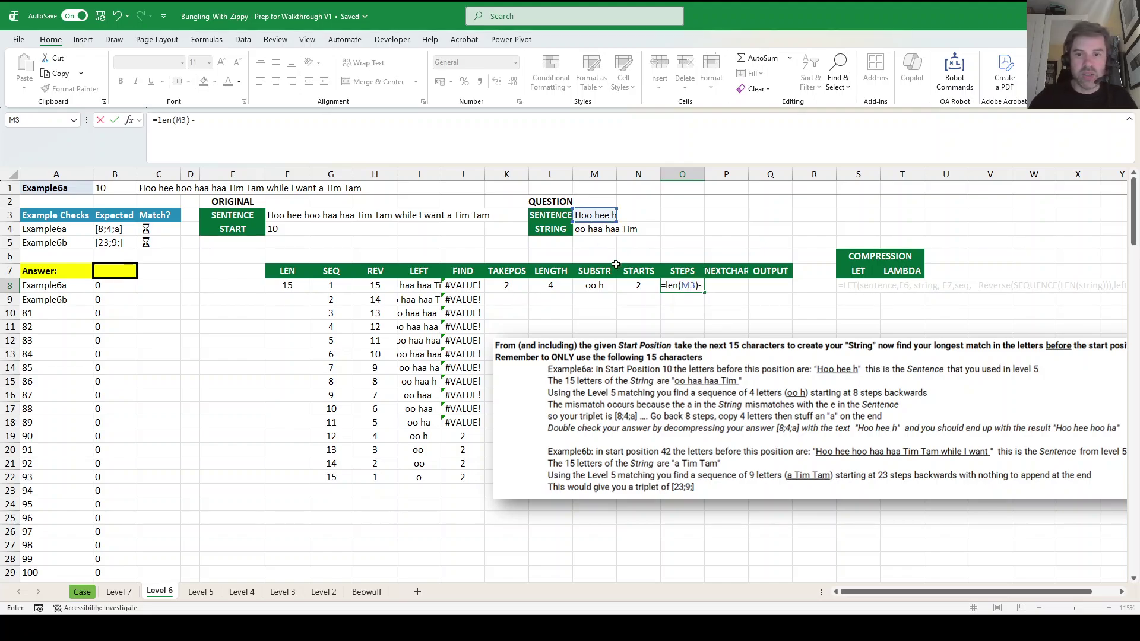
text(-)
text(K8+1)
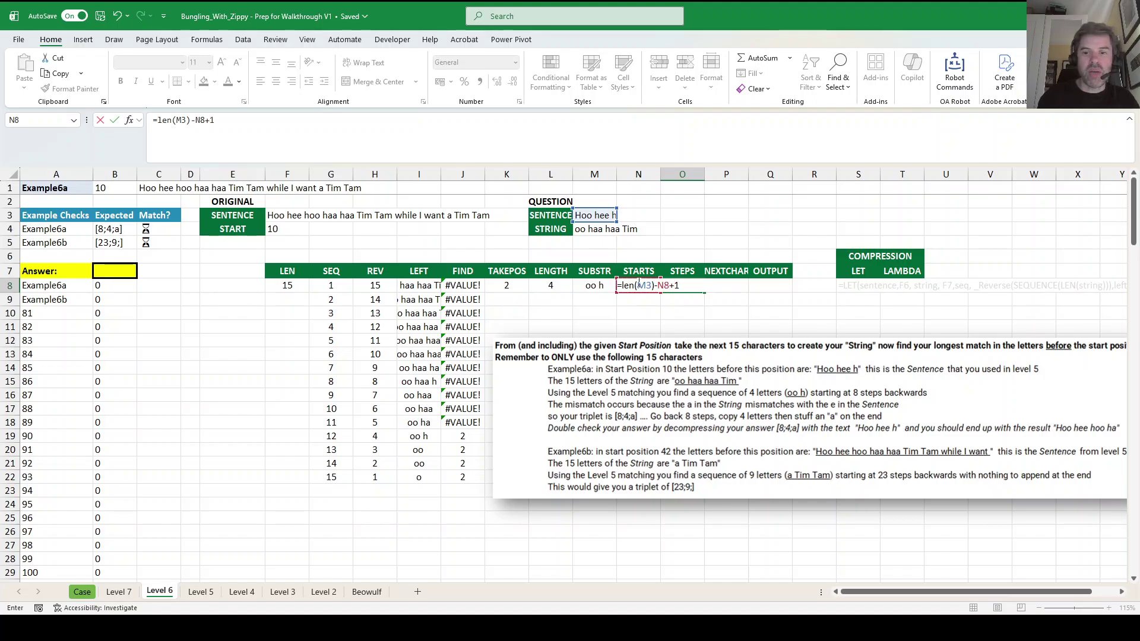
key(Return)
key(Up)
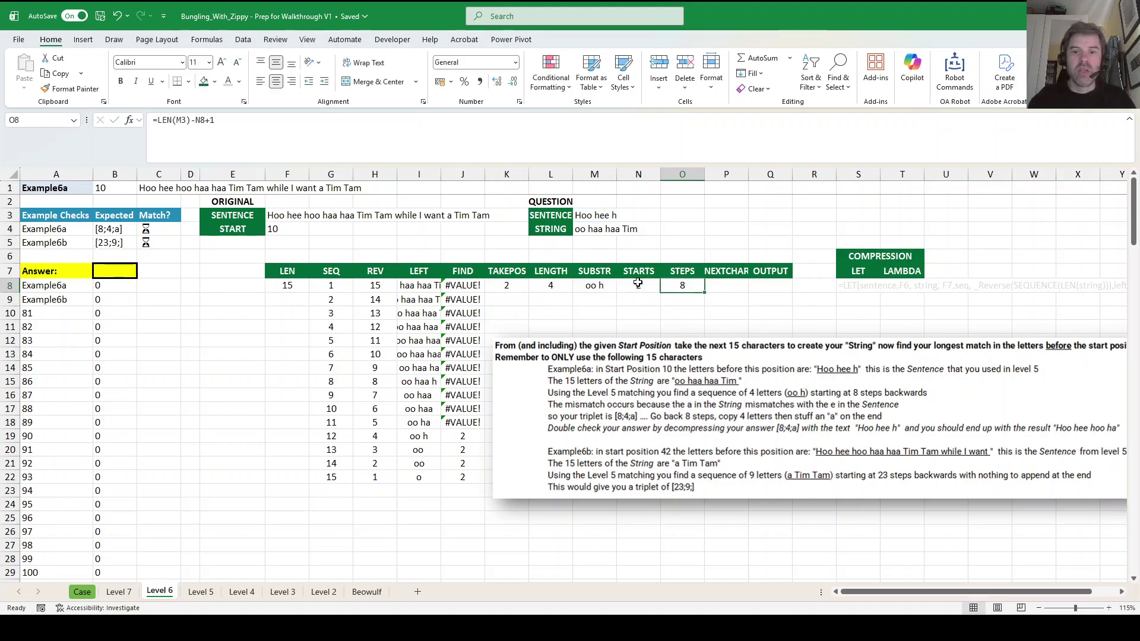
click(720, 286)
text(=)
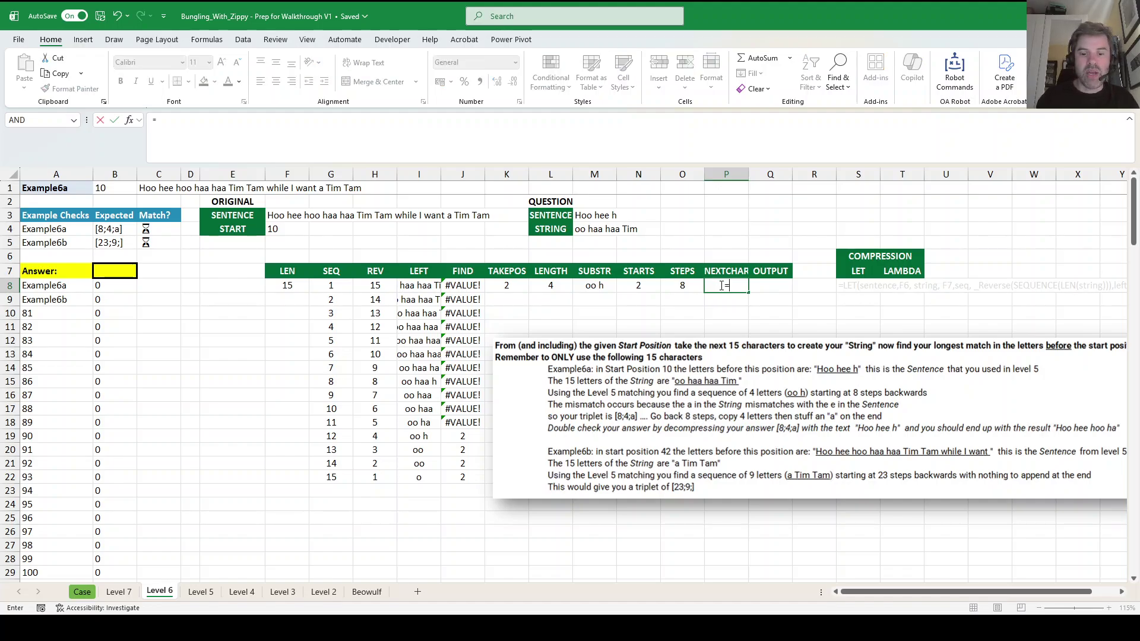
key(BackSpace)
key(Return)
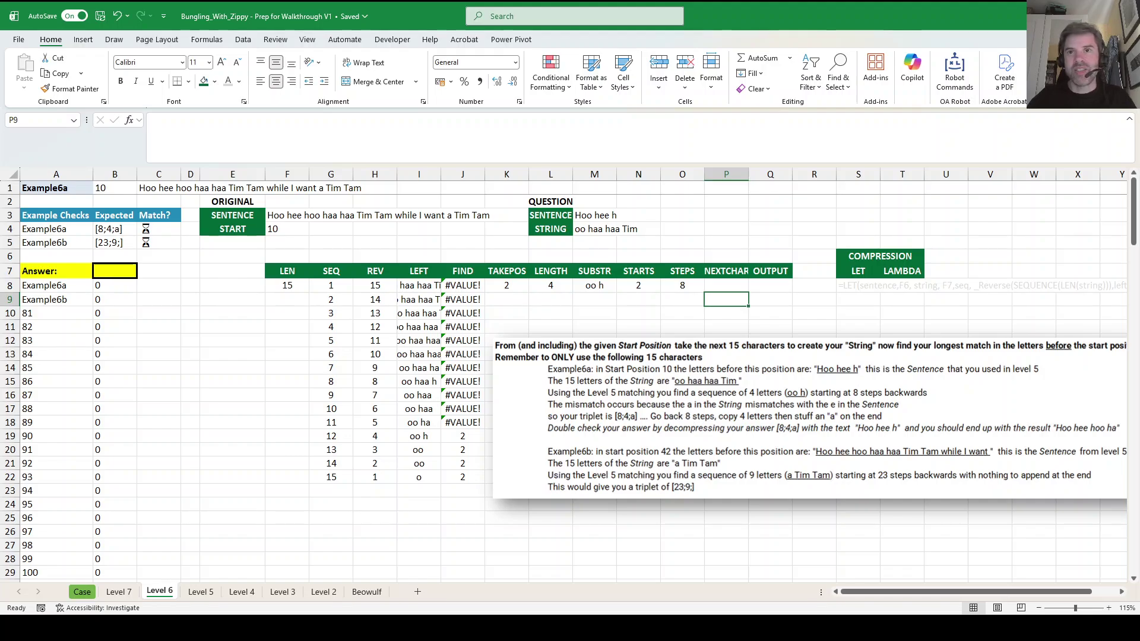
Extract the character following the match in the NEXTCHAR cell P8 with =MID(M4,L8+1,1).
click(707, 285)
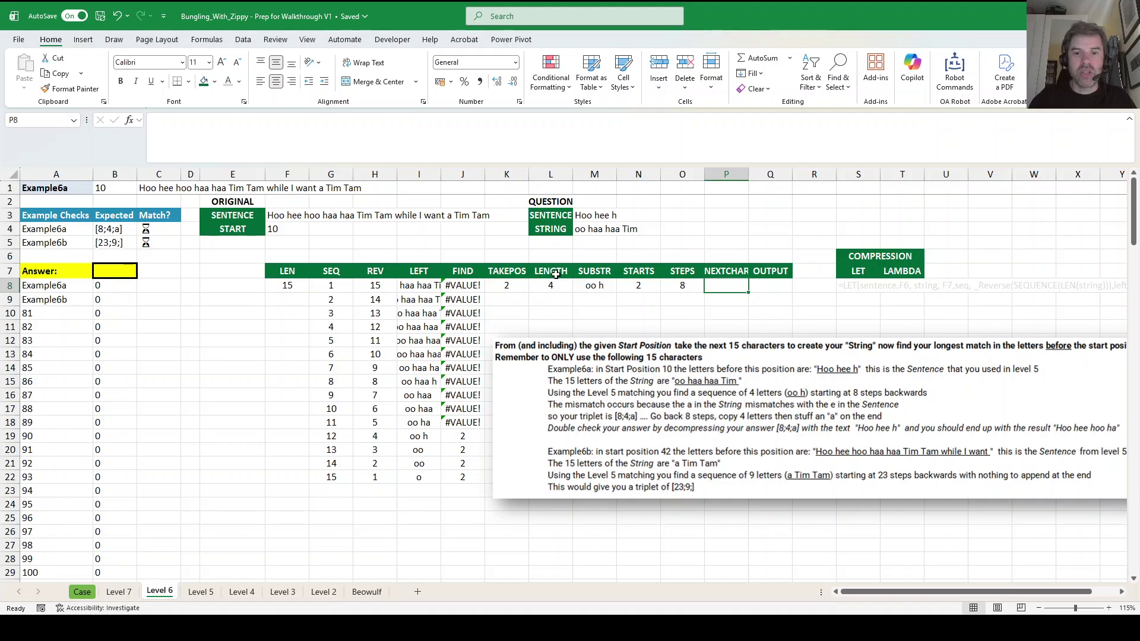
text(=mid))
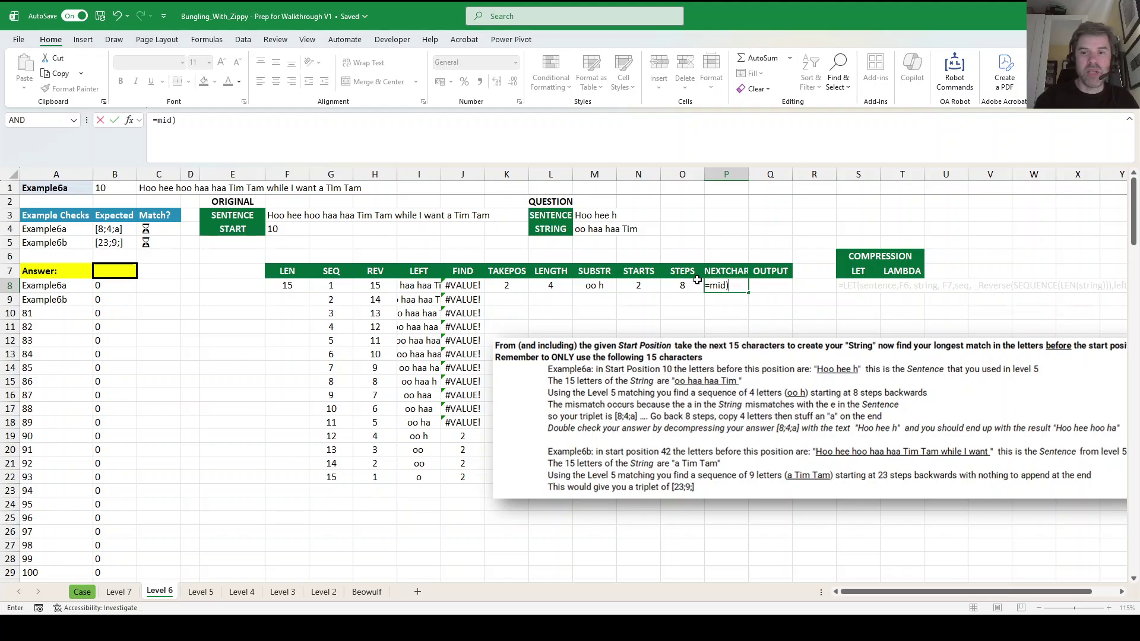
key(BackSpace)
text(()
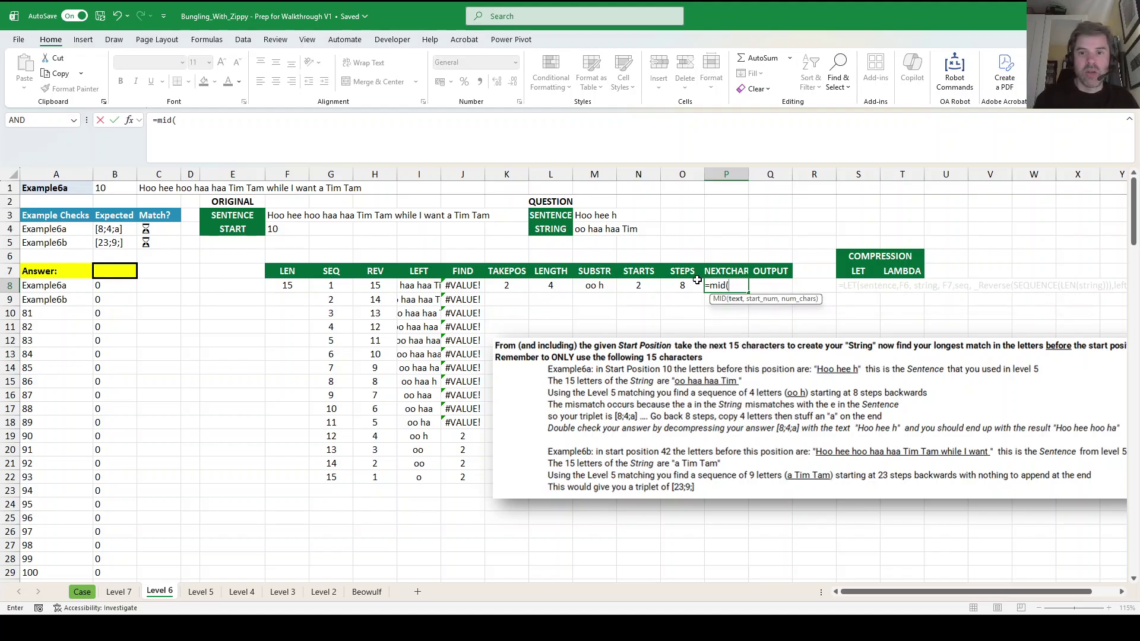
click(605, 231)
text(,)
click(554, 286)
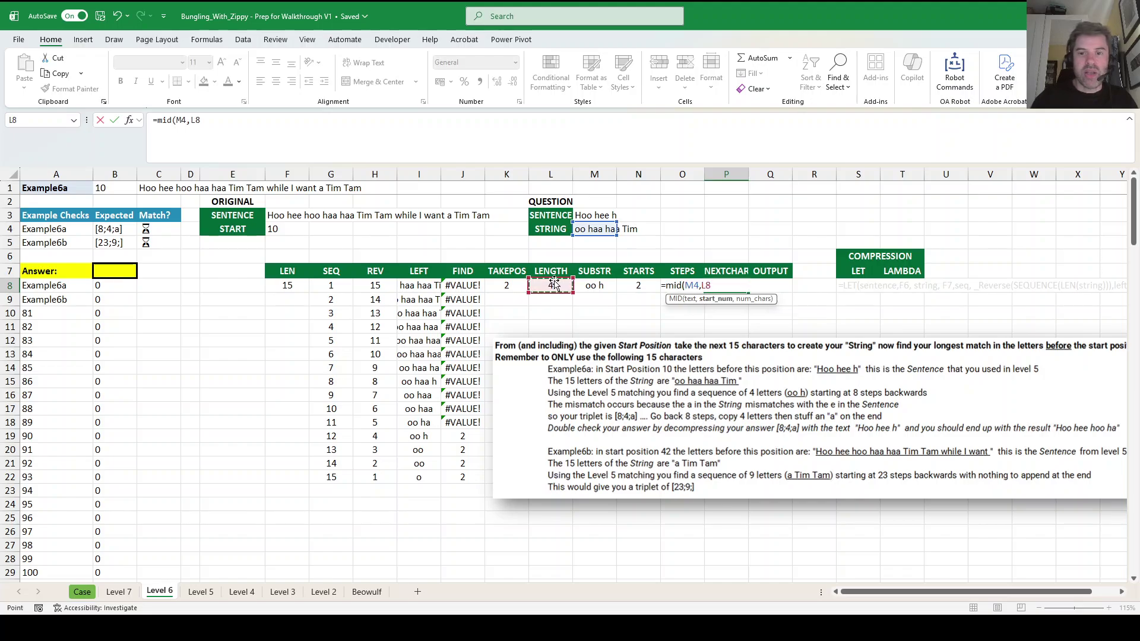
text(+1,1))
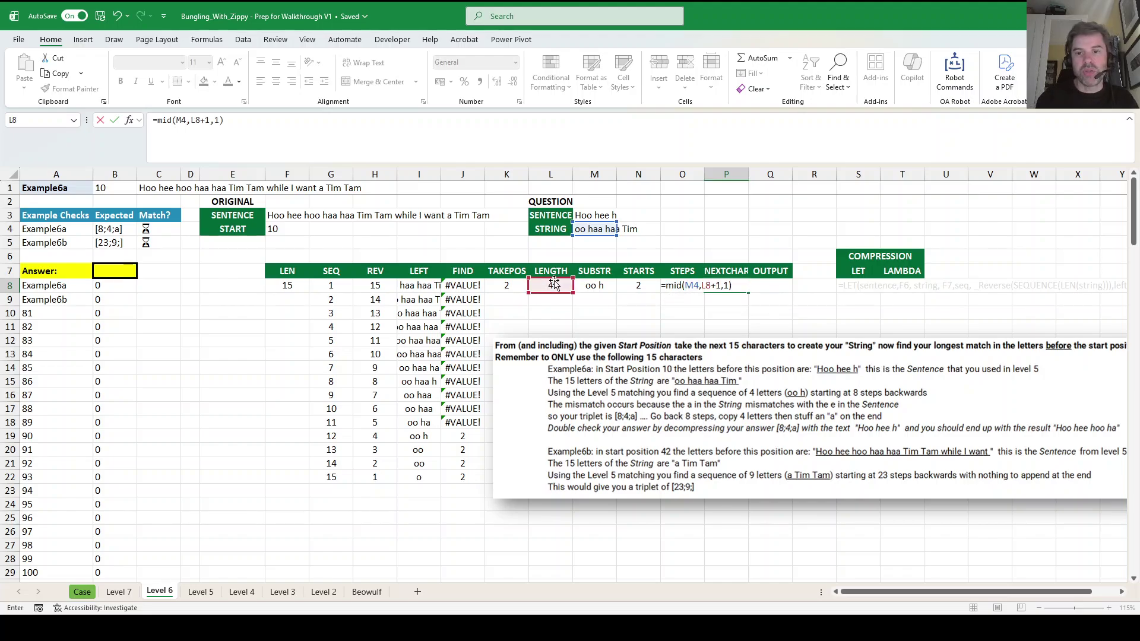
key(Return)
key(Up)
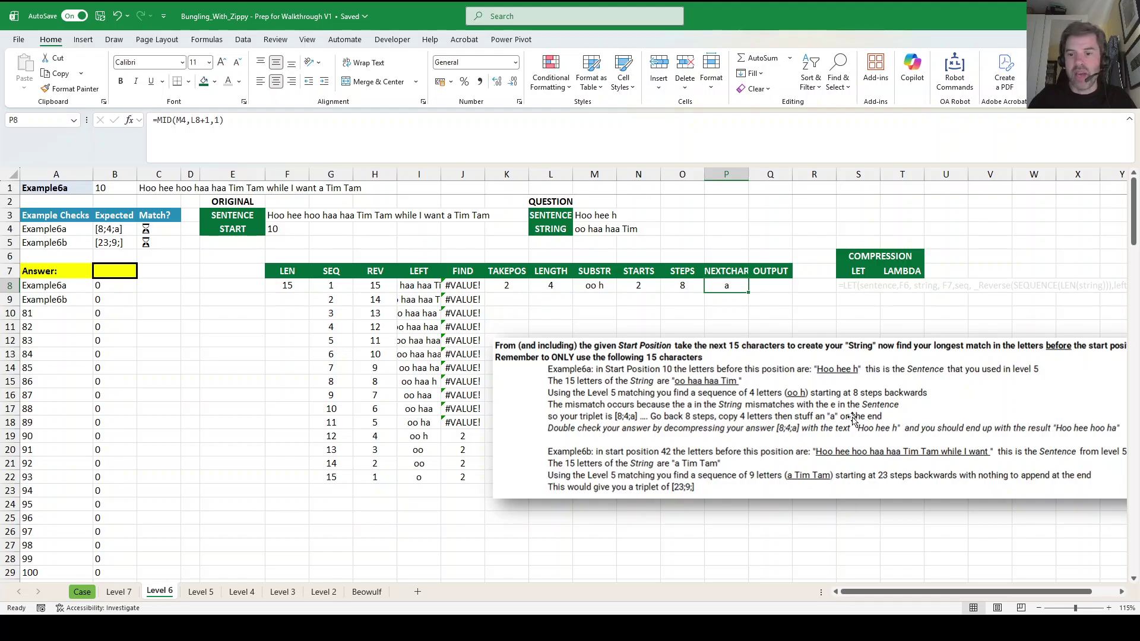
Join length, steps and next character into a bracketed triplet in the OUTPUT cell Q8 with =CONCAT("[",L8,";",O8,";",P8,"]").
click(767, 288)
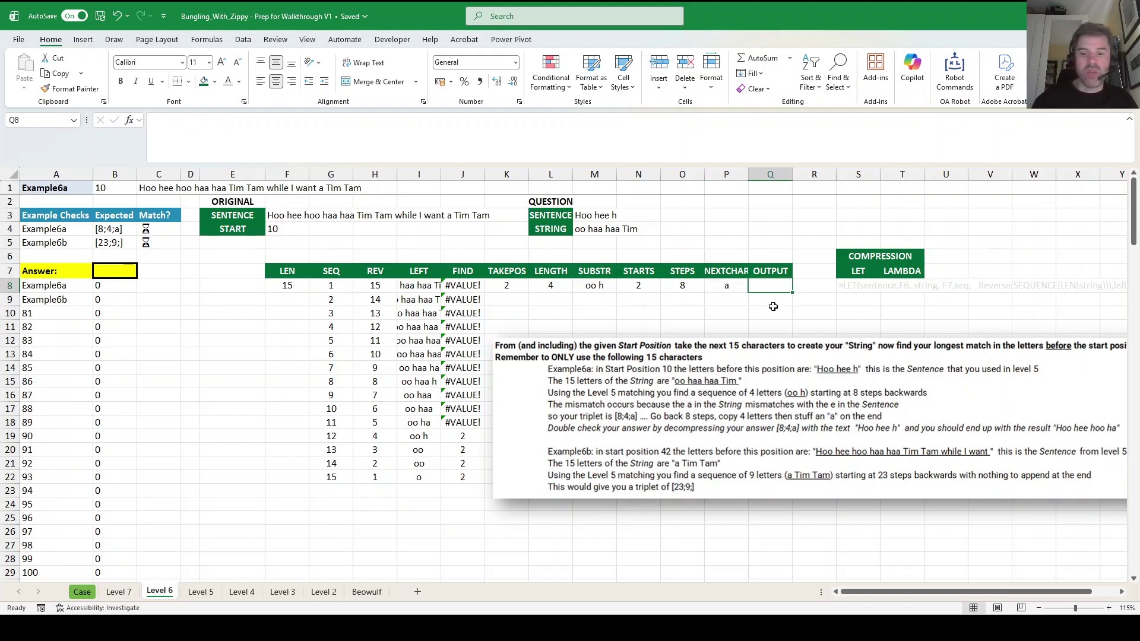
text(=)
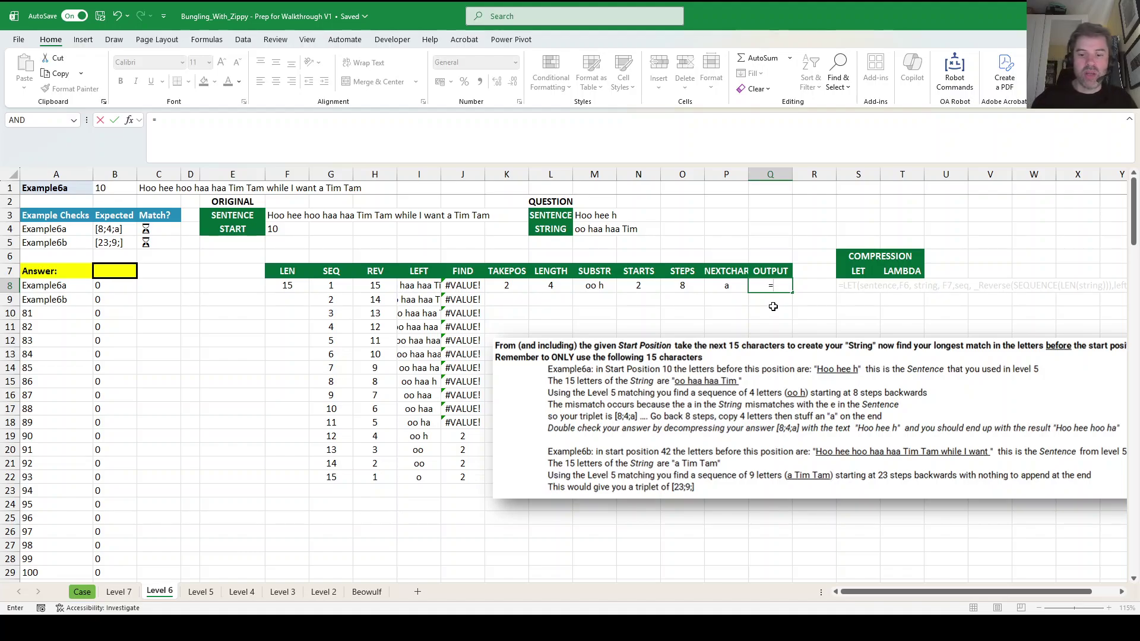
text("[)
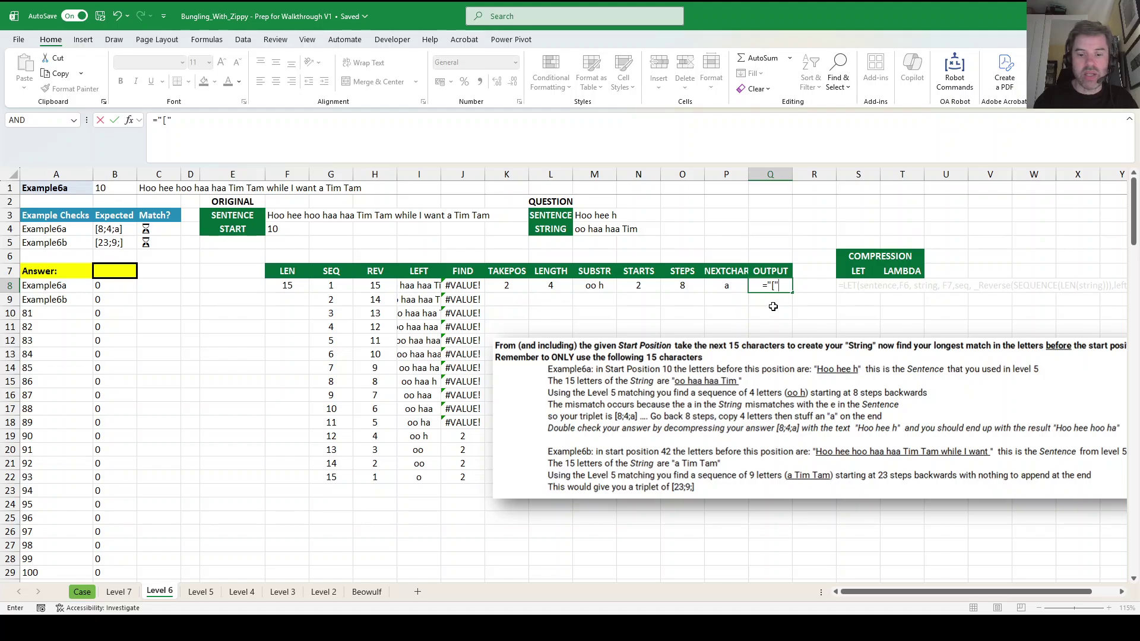
text(c)
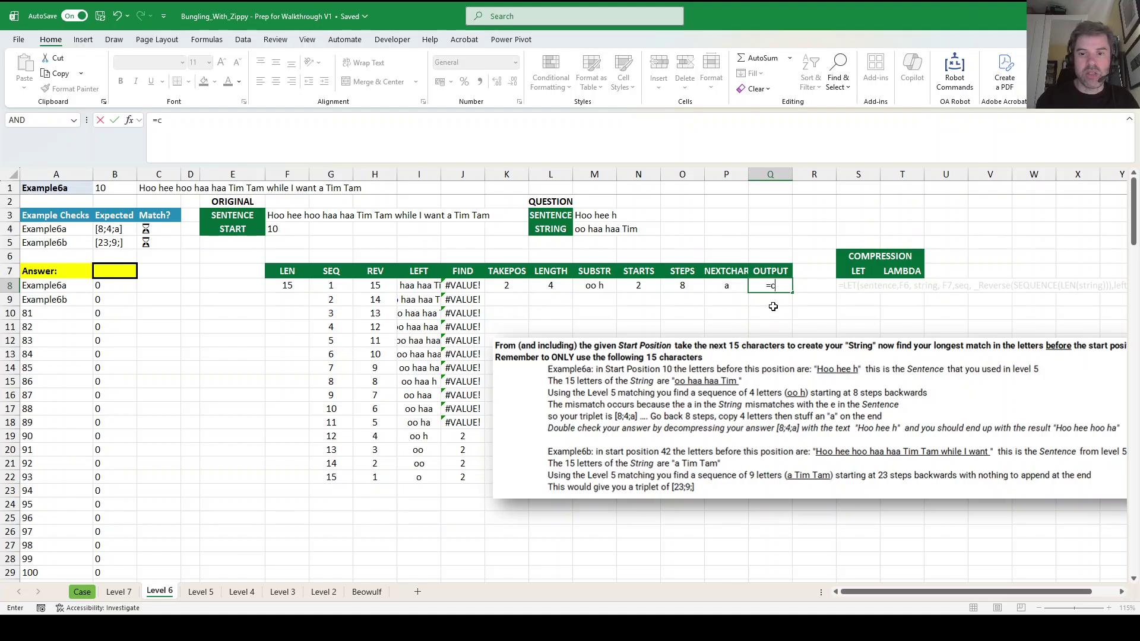
text(oncat("[)
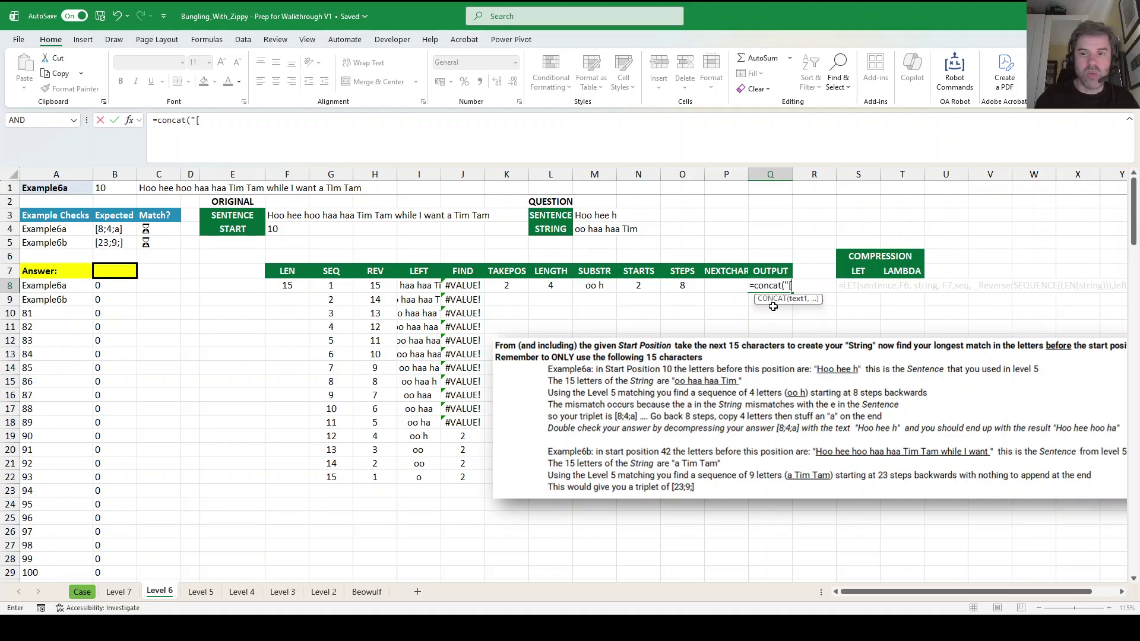
text(",)
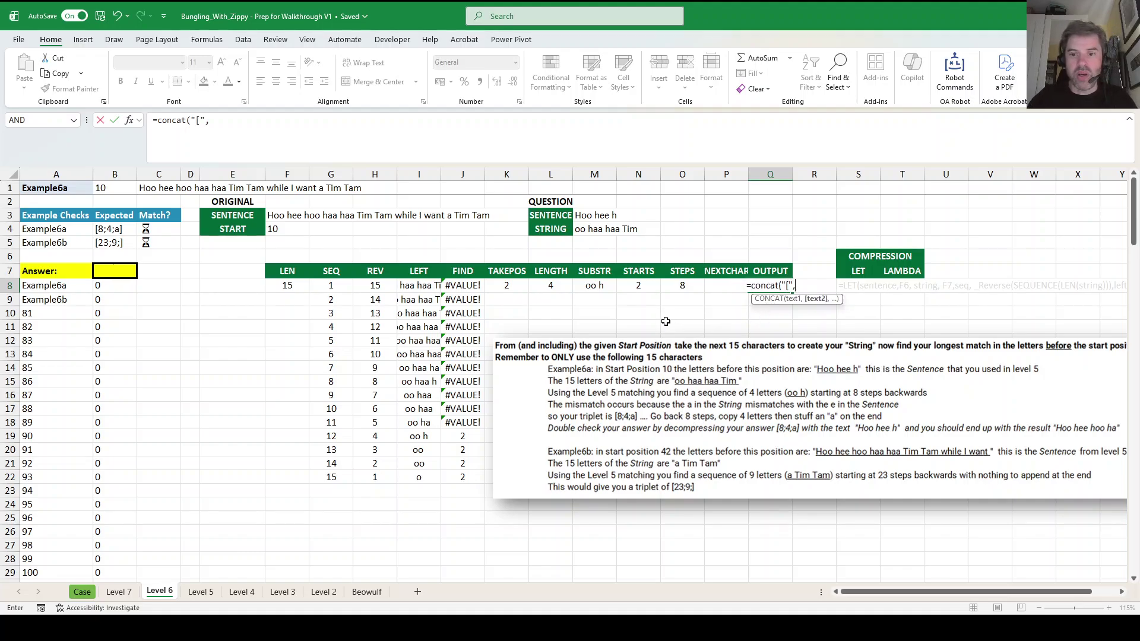
click(547, 289)
text(,)
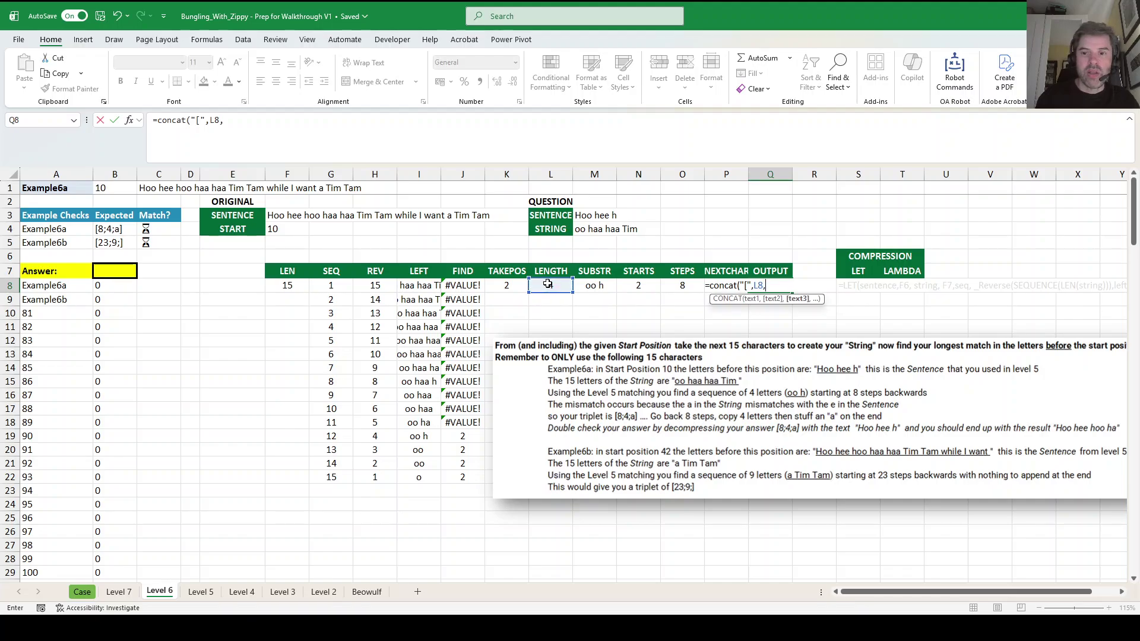
text(";",)
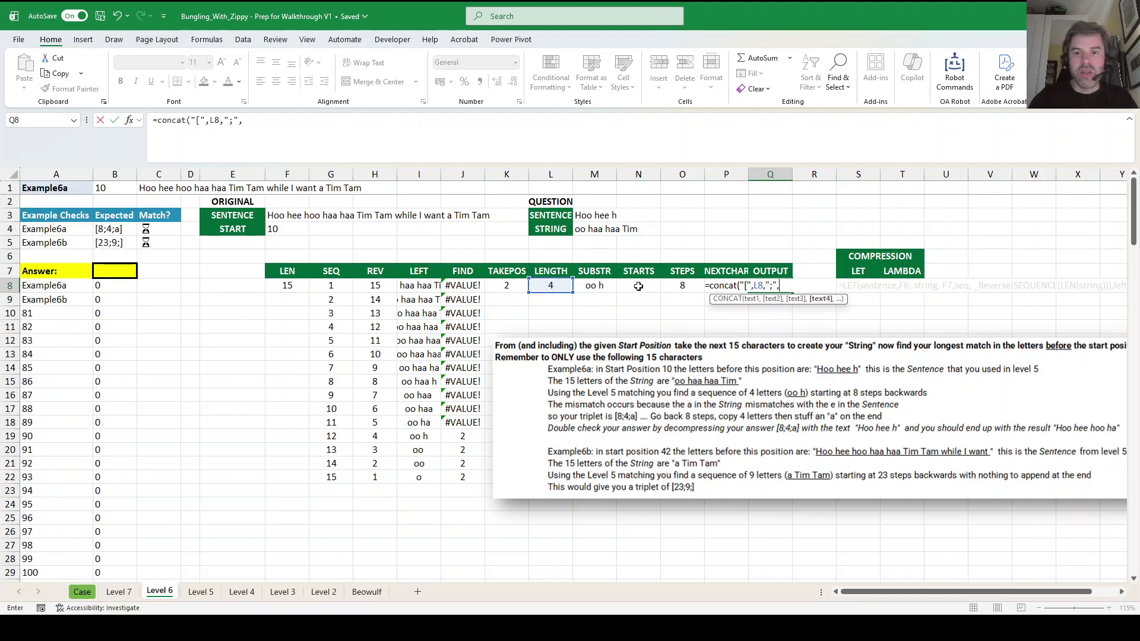
click(677, 287)
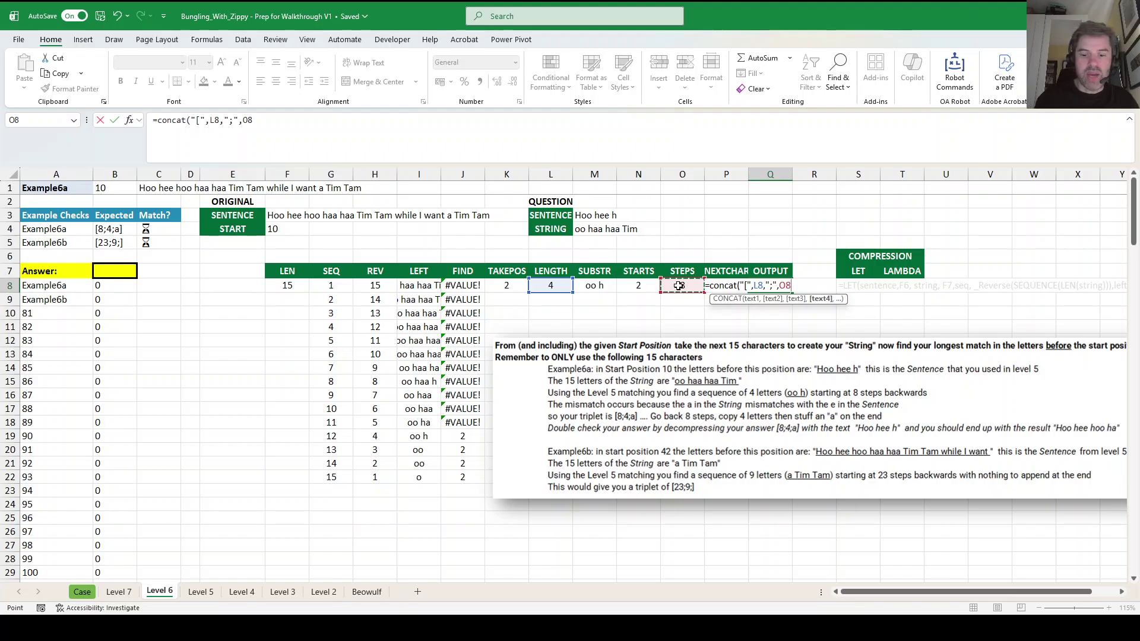
text(,";)
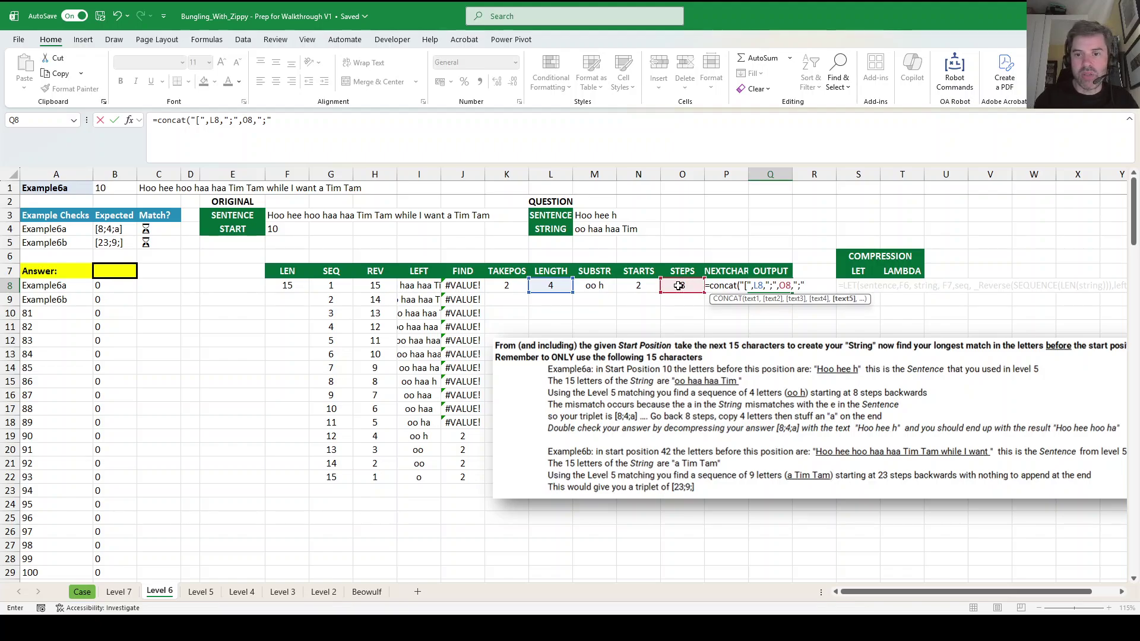
text(",)
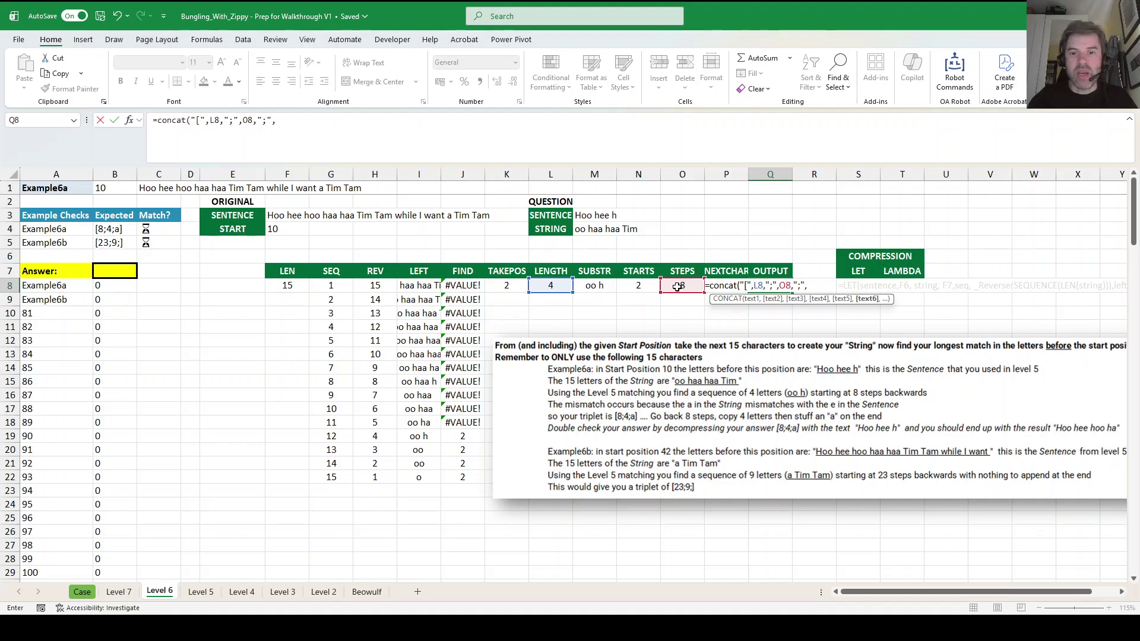
key(Left)
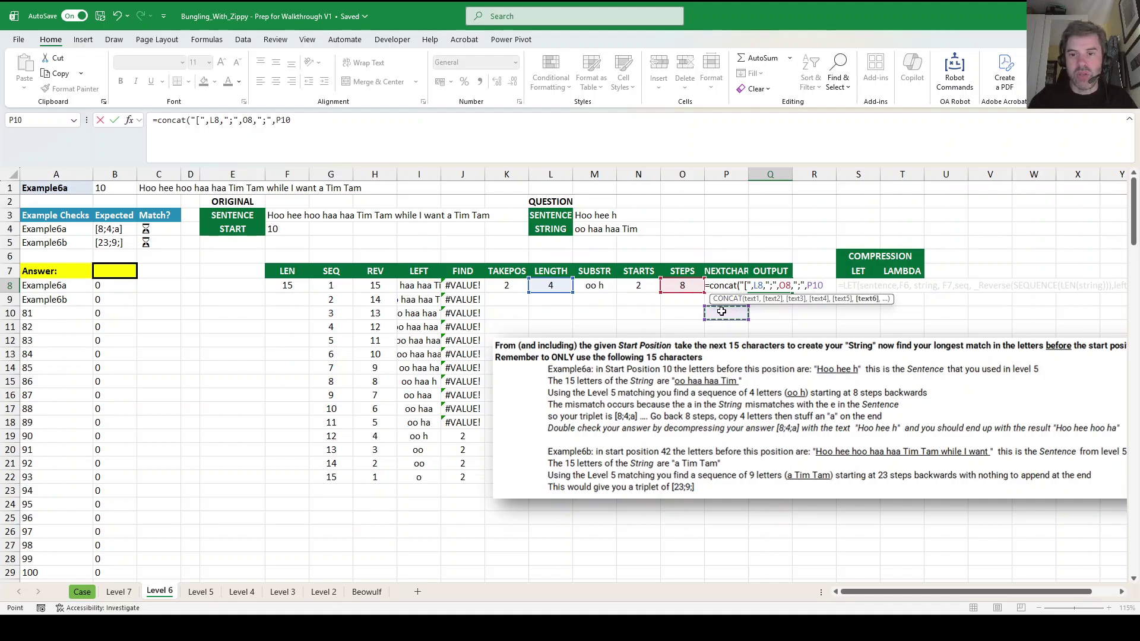
text(,")
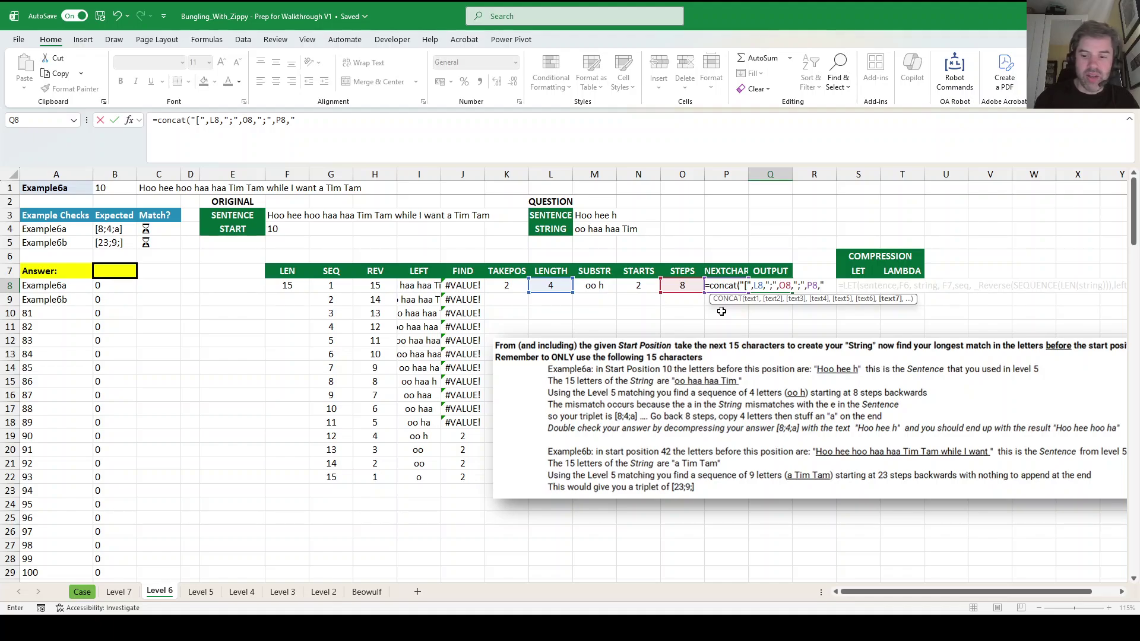
text(]")
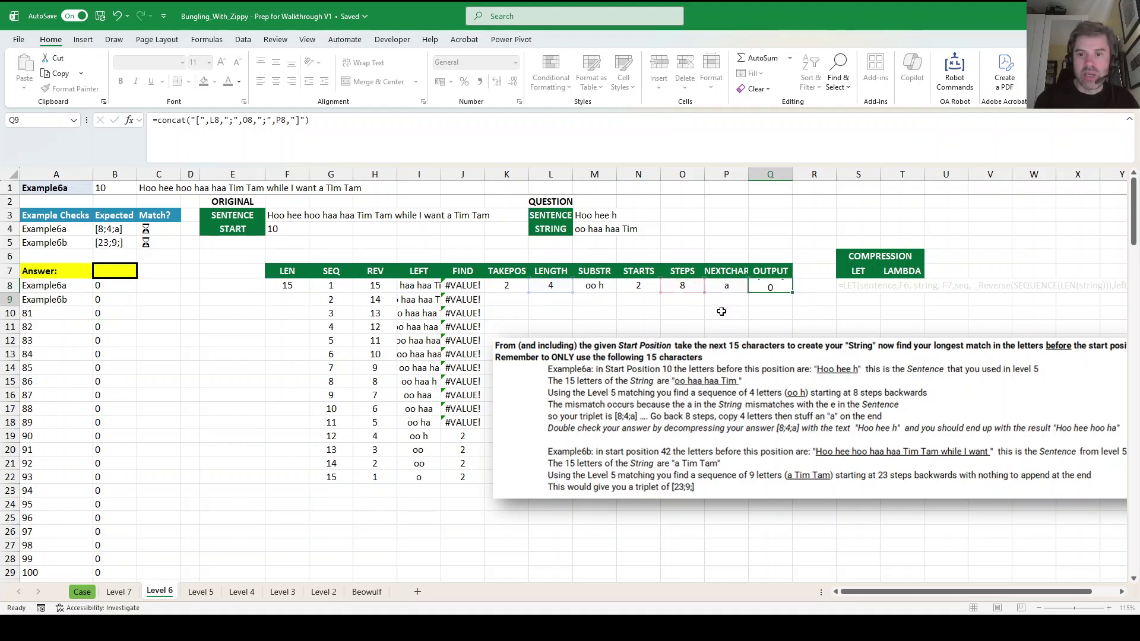
key(ctrl+Return)
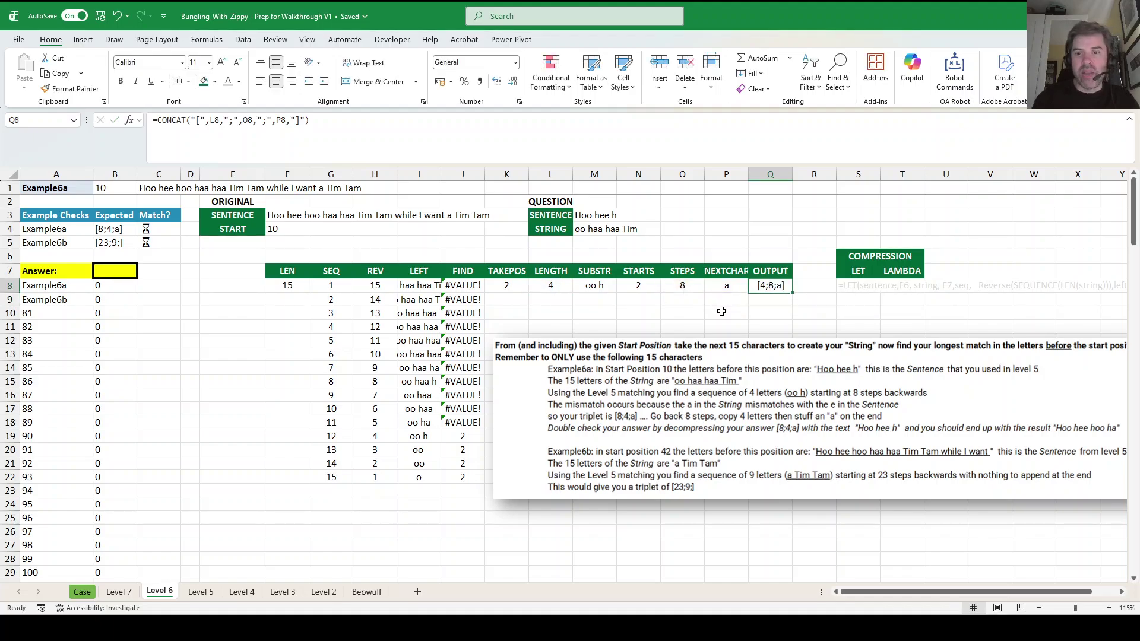
click(158, 120)
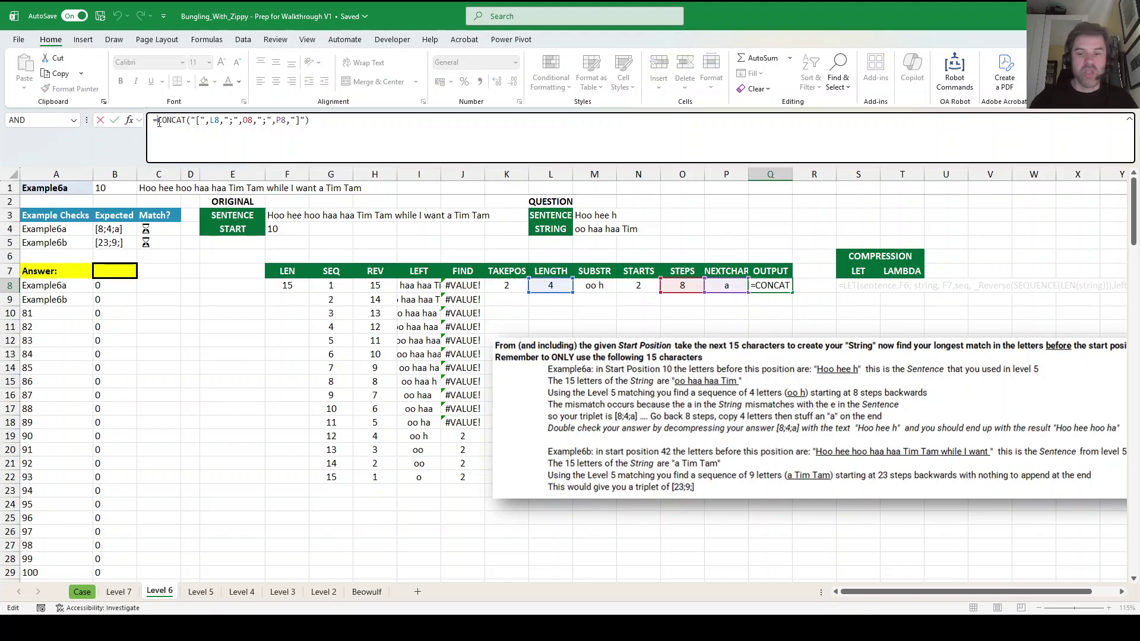
key(Return)
Check the output formulas against other cases by setting the case selector A1 to Example6b, 86 and finally 82.
click(59, 188)
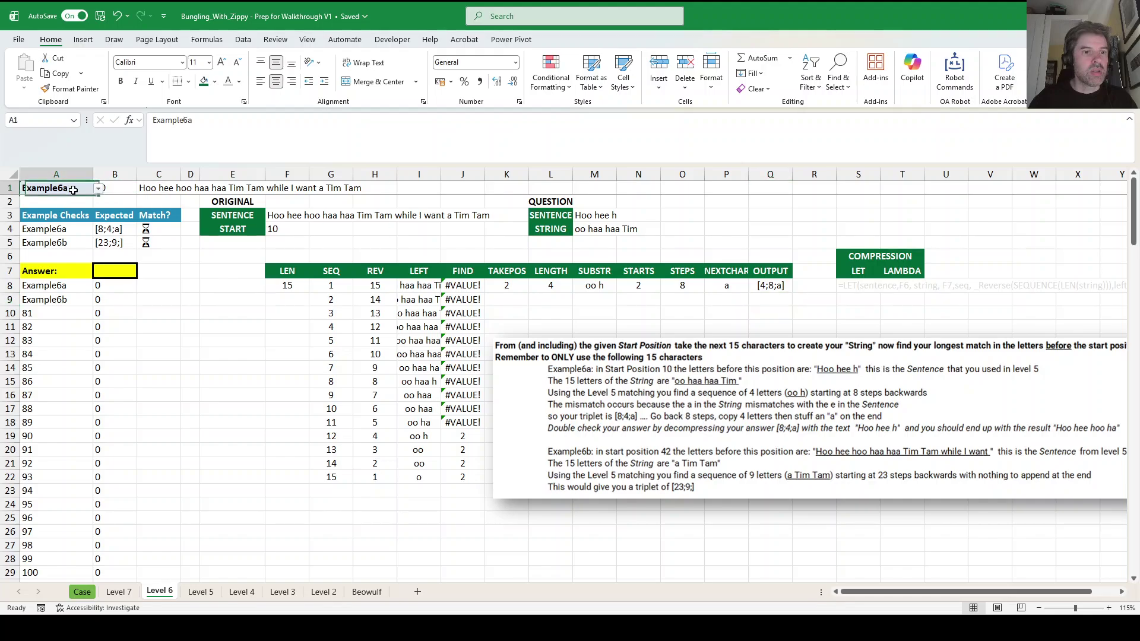
click(98, 188)
click(83, 212)
click(98, 188)
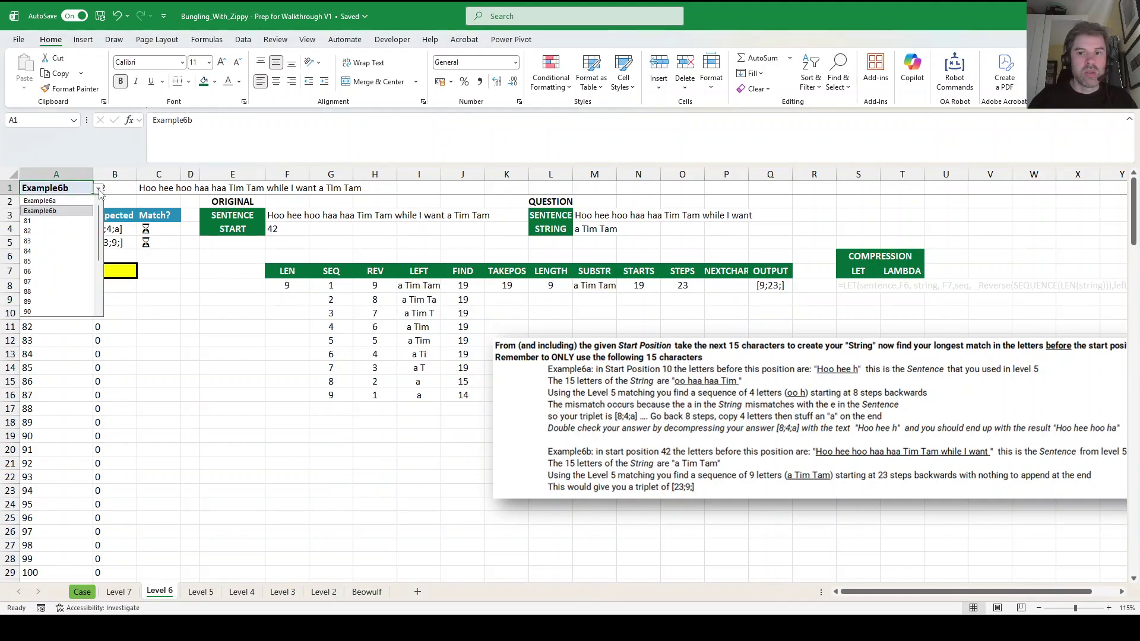
click(67, 272)
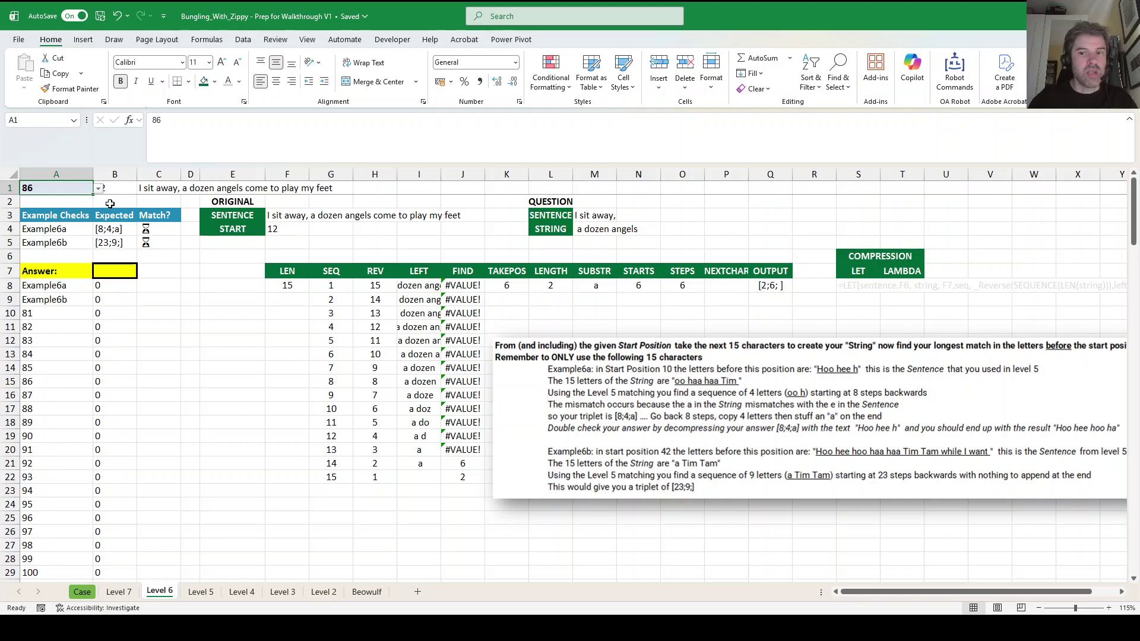
click(98, 189)
click(67, 231)
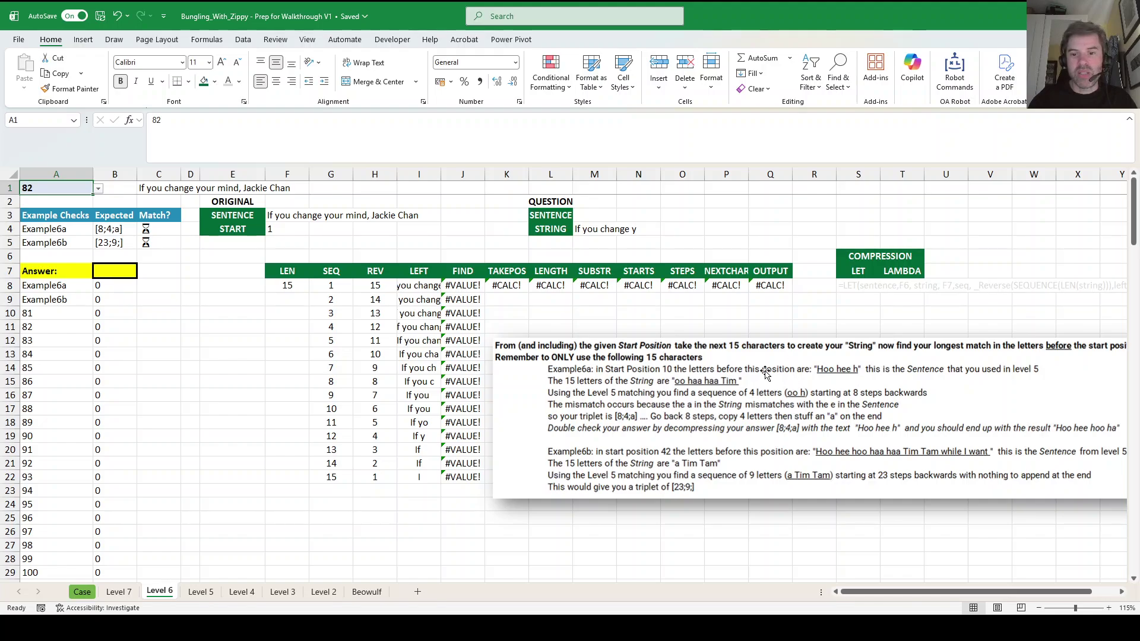
Wrap Q8's CONCAT in LET as x and add an IFERROR(x, CONCAT("[0;0;", ...)) fallback for a missing match.
click(771, 287)
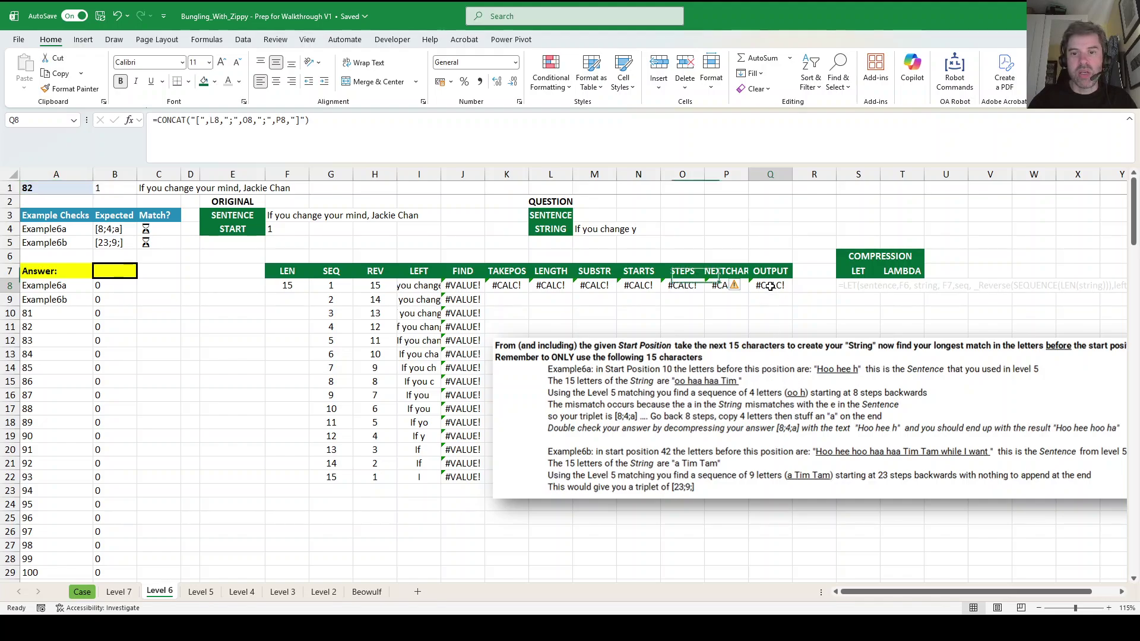
click(160, 121)
text(let(x,)
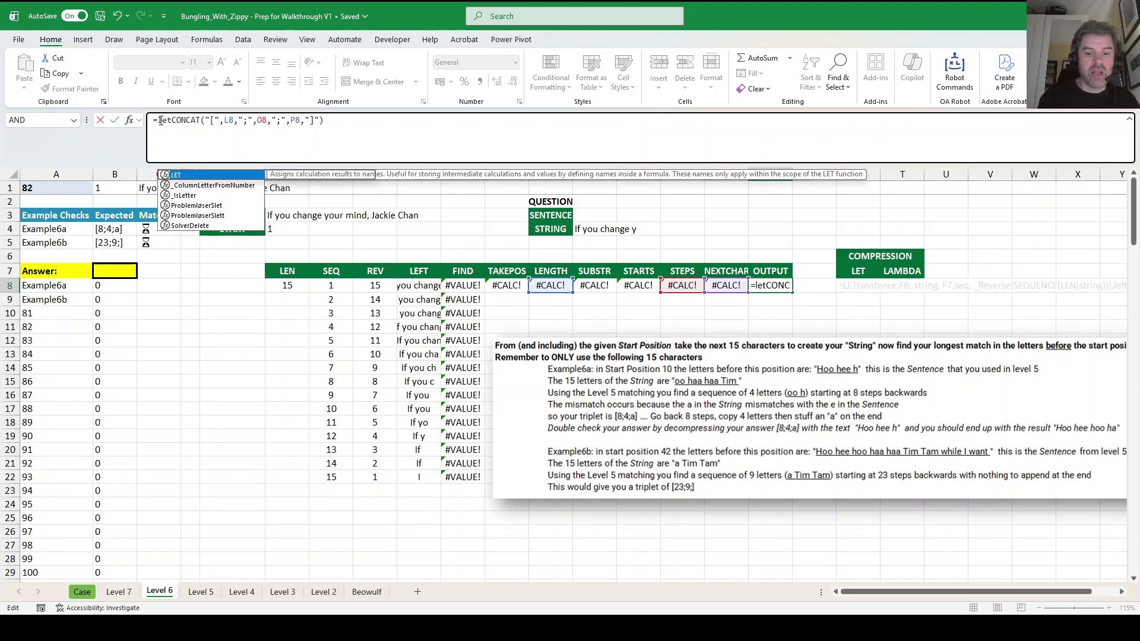
click(379, 128)
text(,)
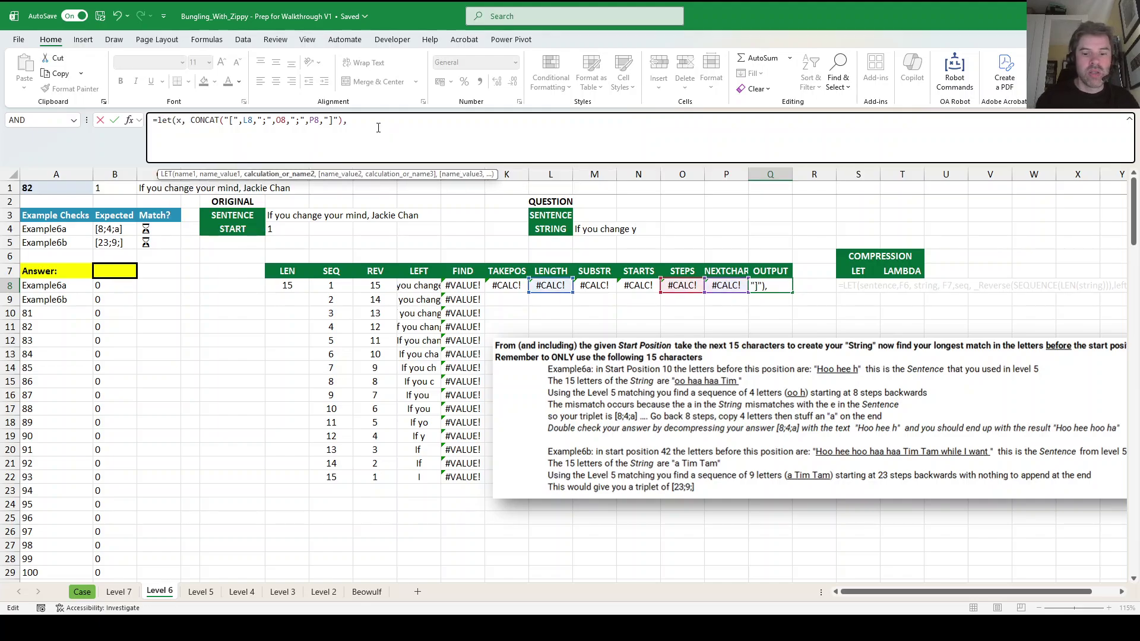
text( iferror(x,)
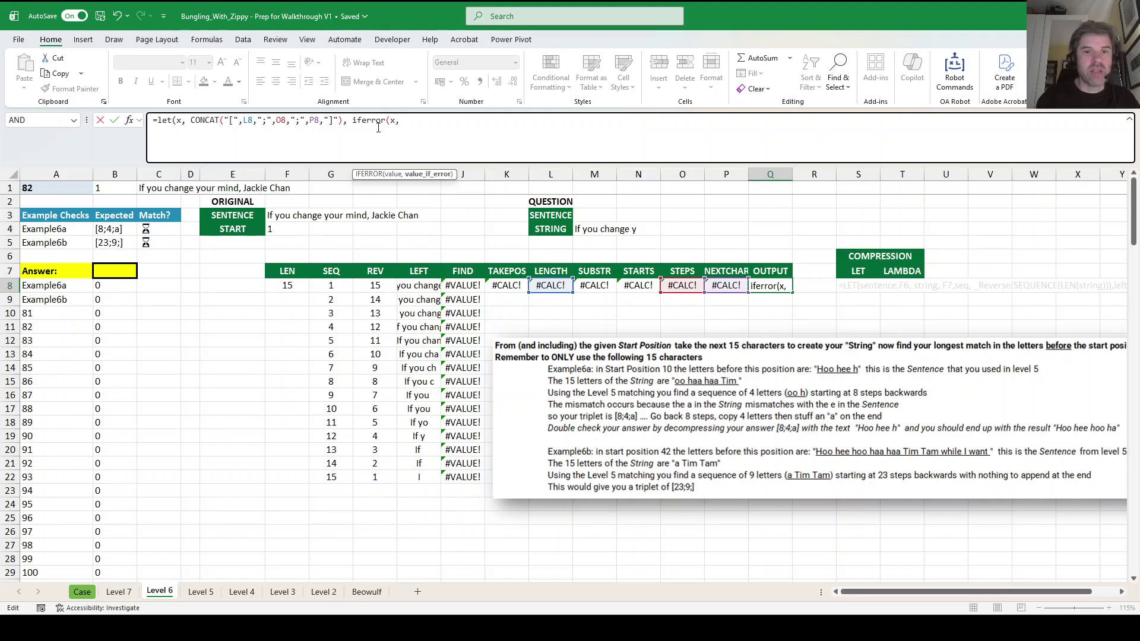
text( concat("[)
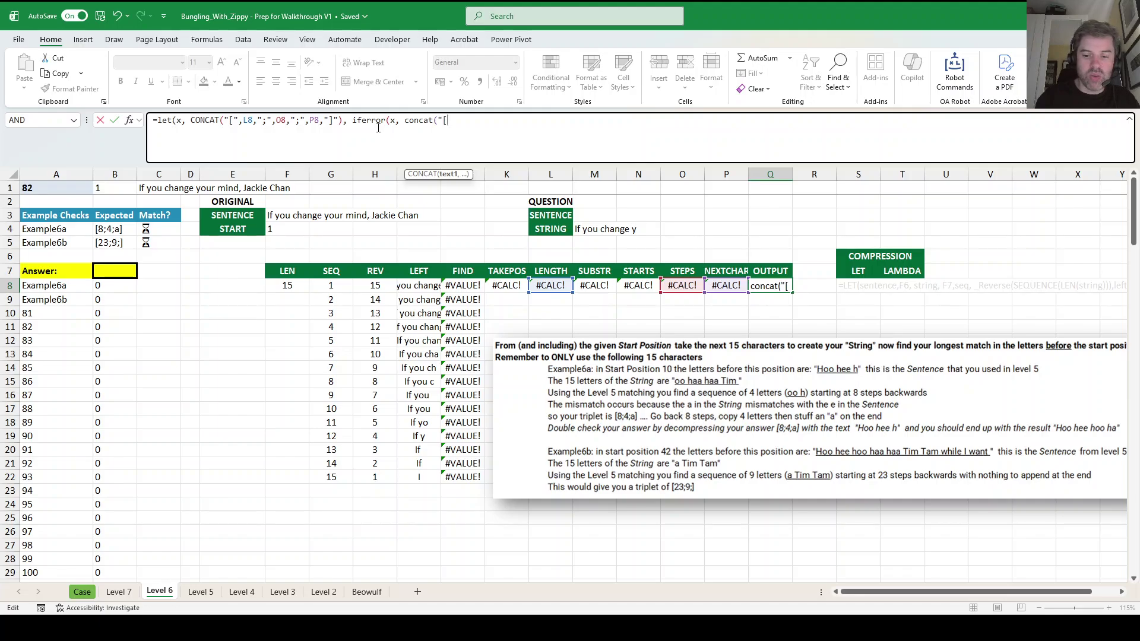
text(0;0;"&)
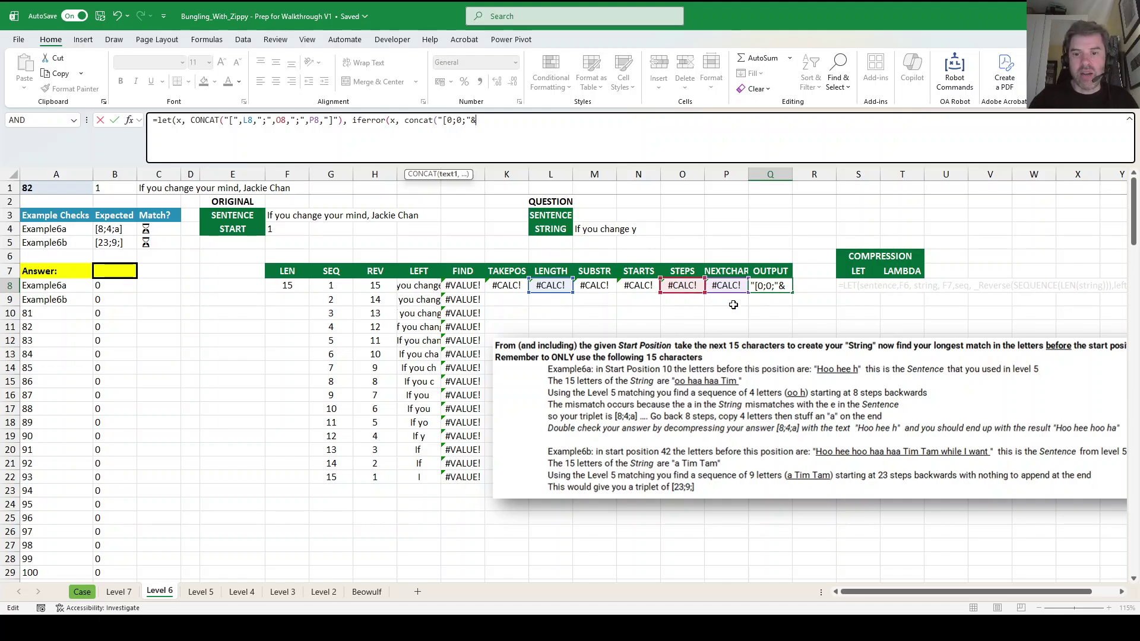
click(730, 285)
text(&)
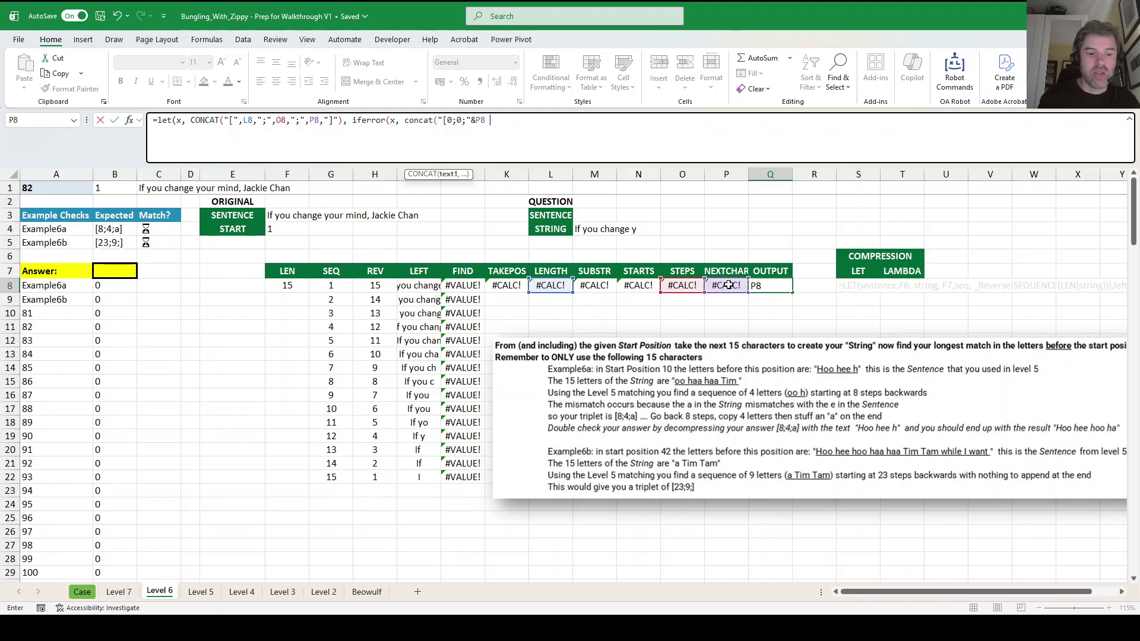
key(BackSpace)
key(BackSpace)
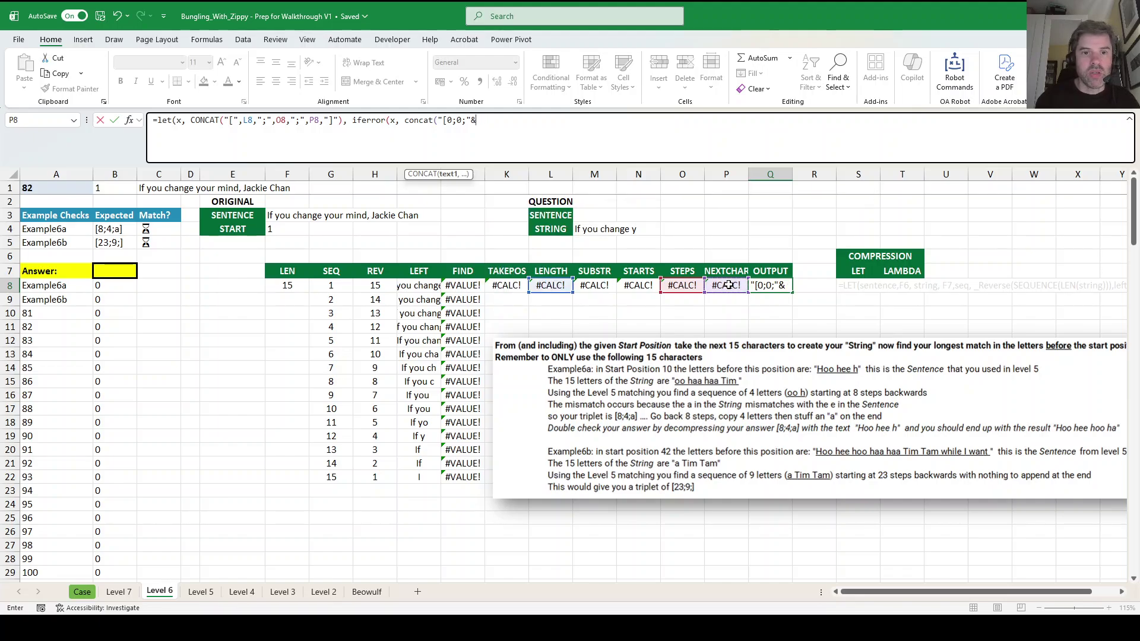
text(,)
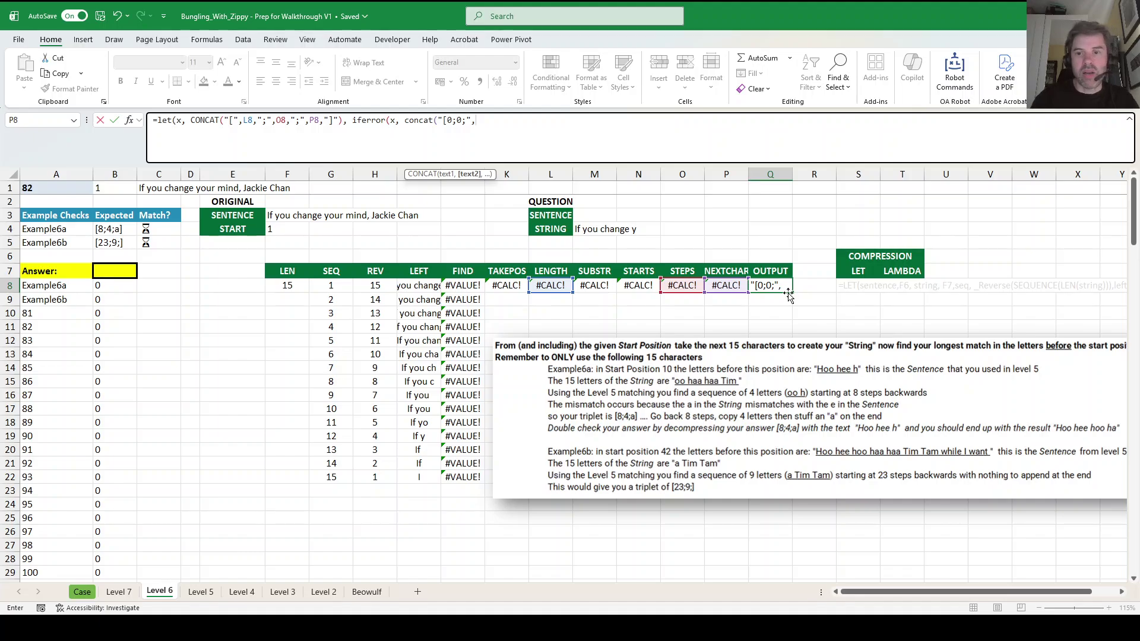
Complete the output formula in Q8 with the IFERROR fallback CONCAT("[0;0;",P8,"]") and the missing closing parentheses.
click(736, 284)
text(,"]")
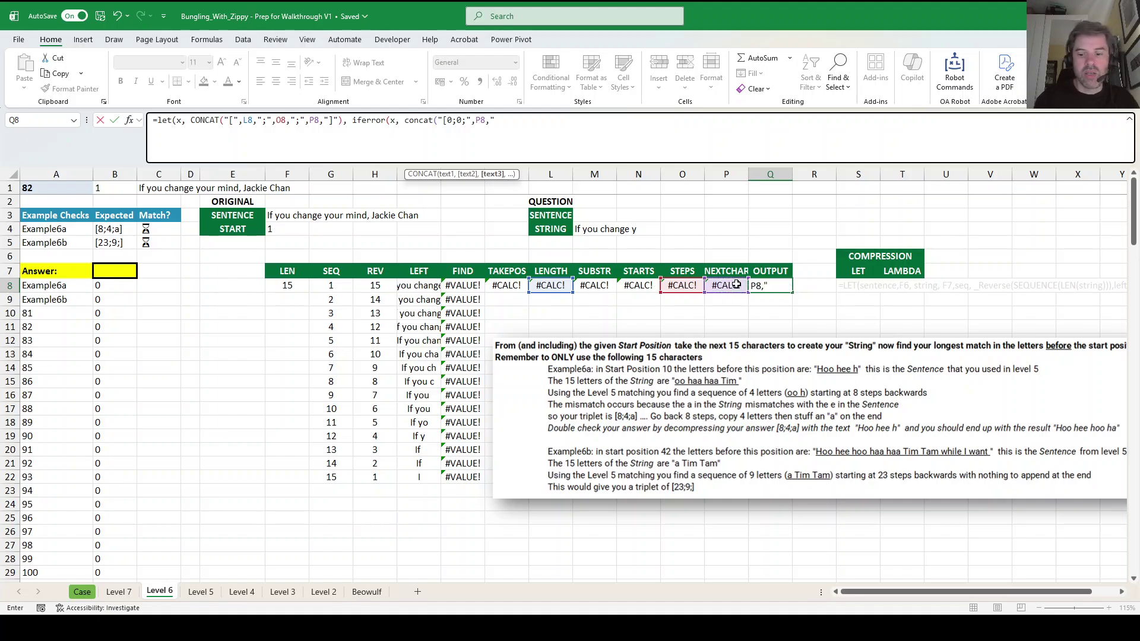
text())
key(Return)
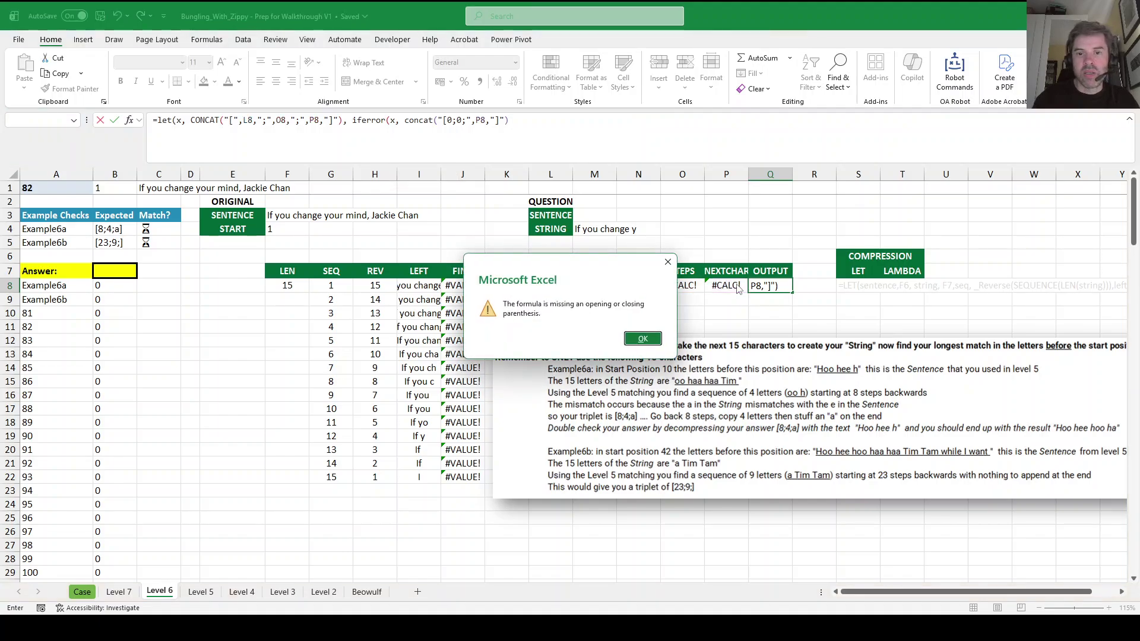
key(Return)
click(483, 121)
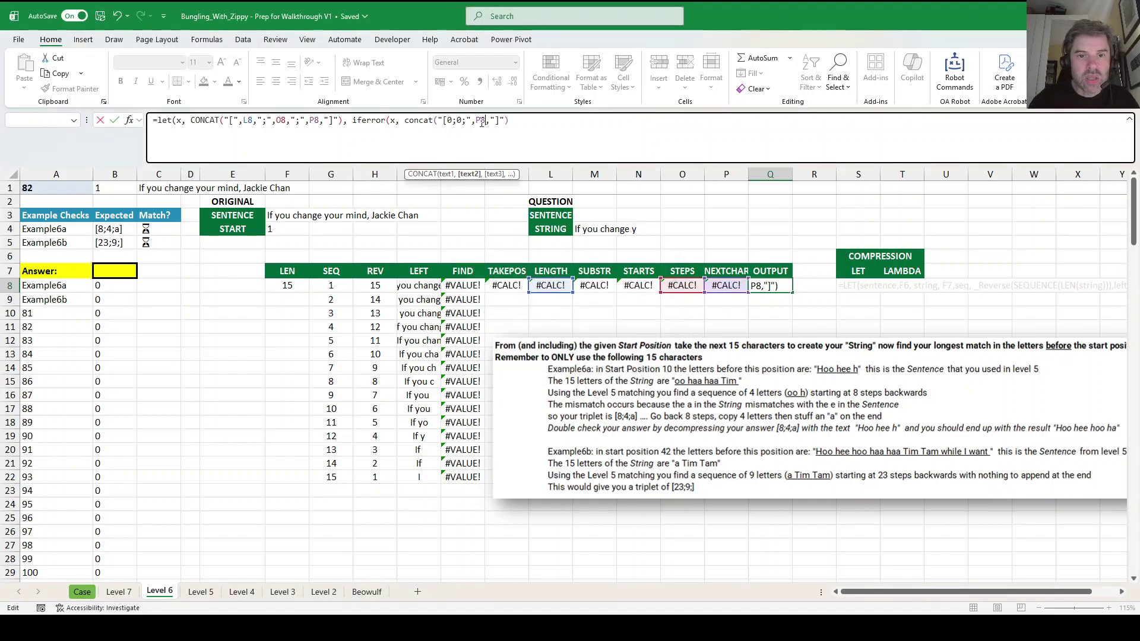
click(520, 121)
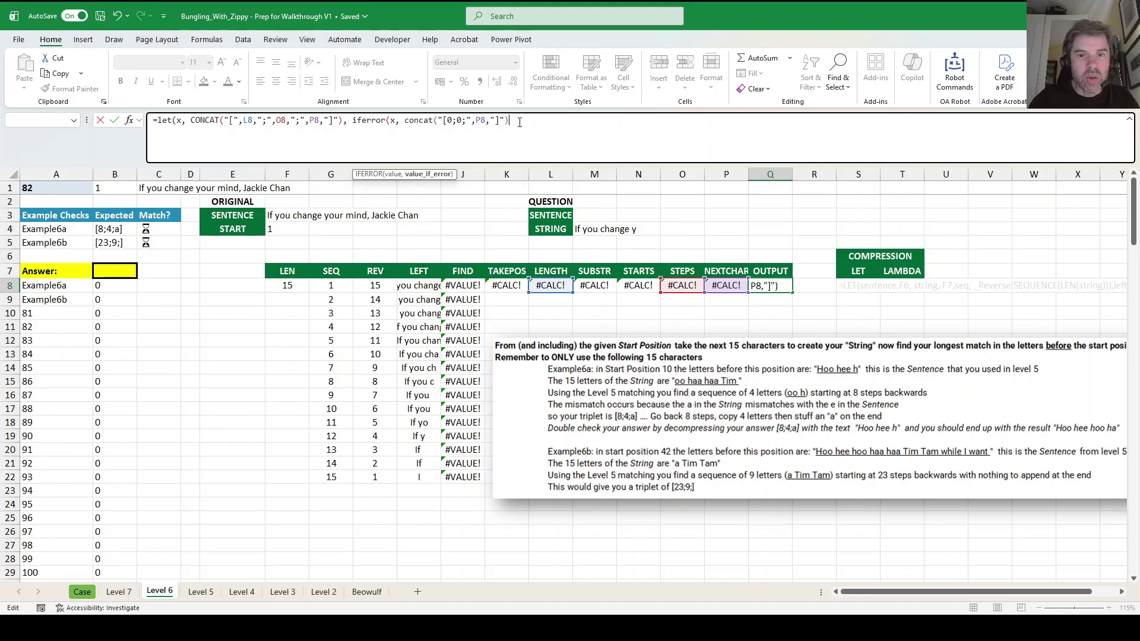
text()))
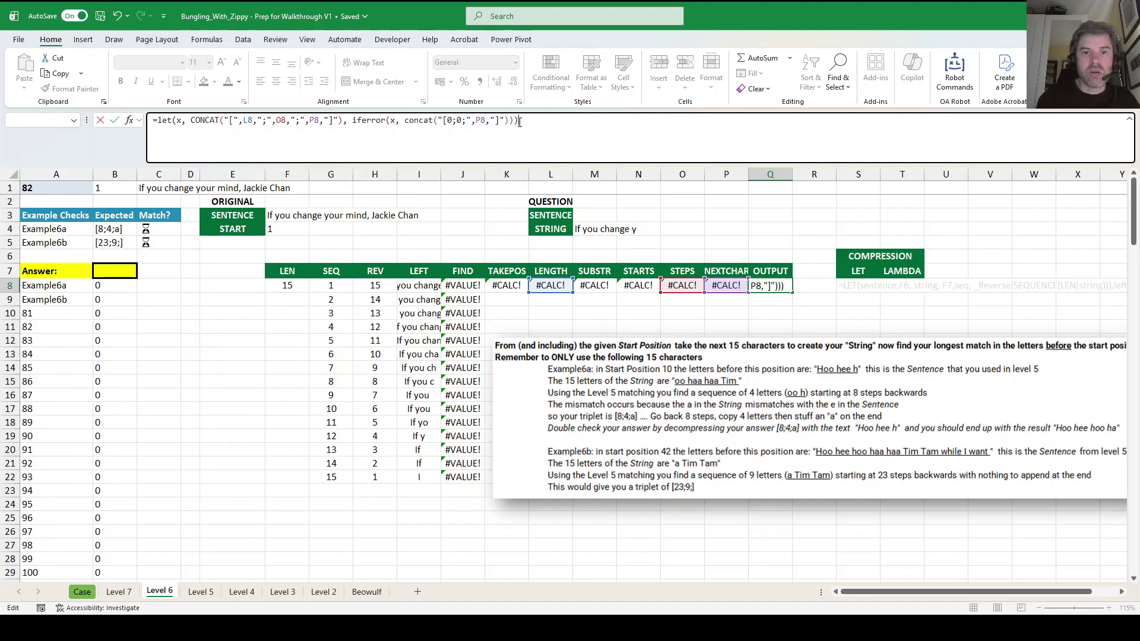
key(Return)
key(Up)
Replace P8 in the fallback CONCAT of Q8's formula with TAKE(I8#,-1).
click(555, 127)
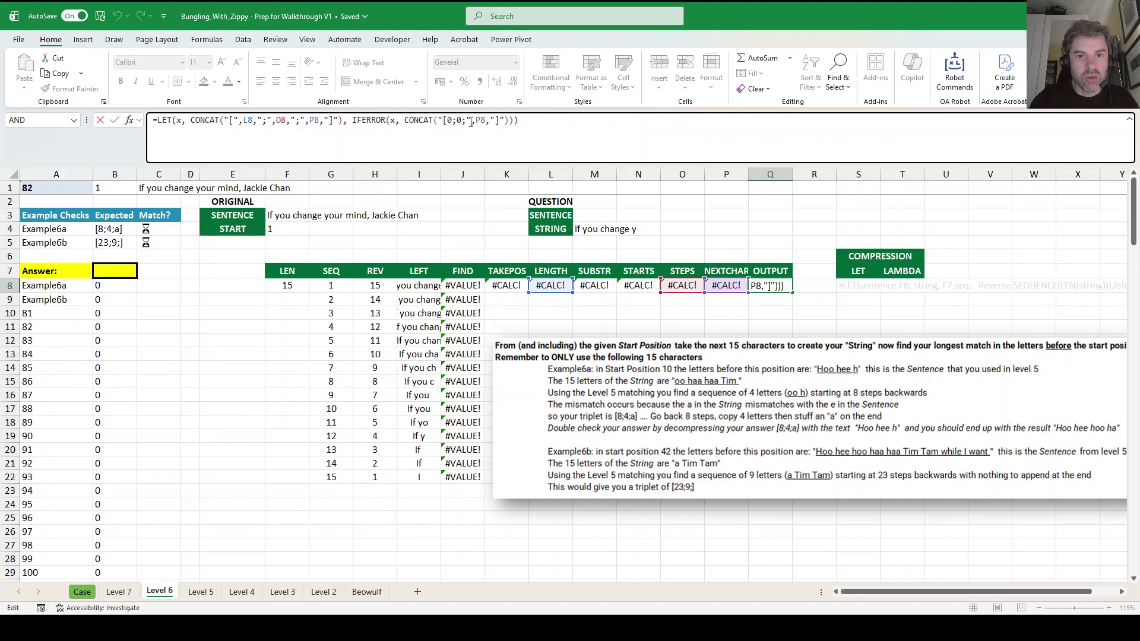
key(Return)
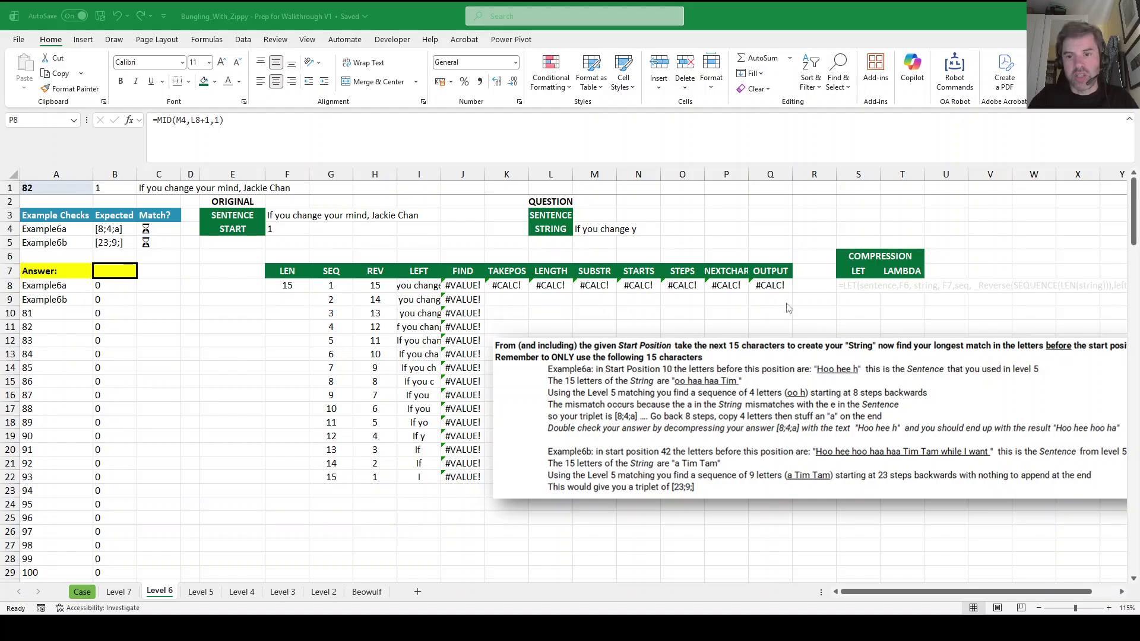
click(776, 286)
click(736, 286)
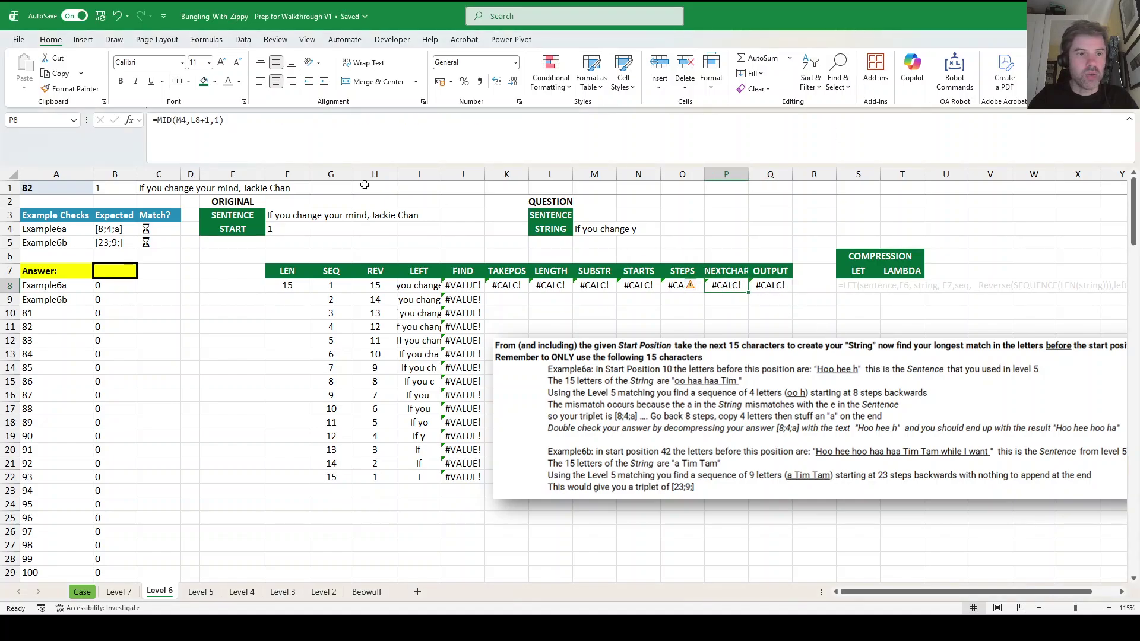
click(766, 285)
double_click(480, 121)
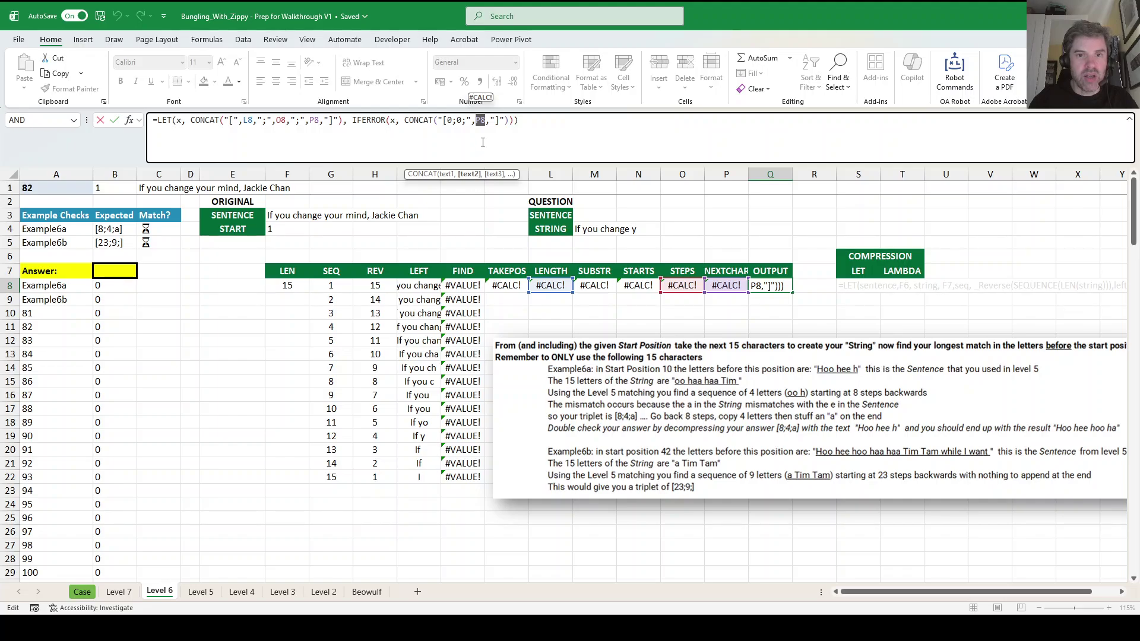
text(take()
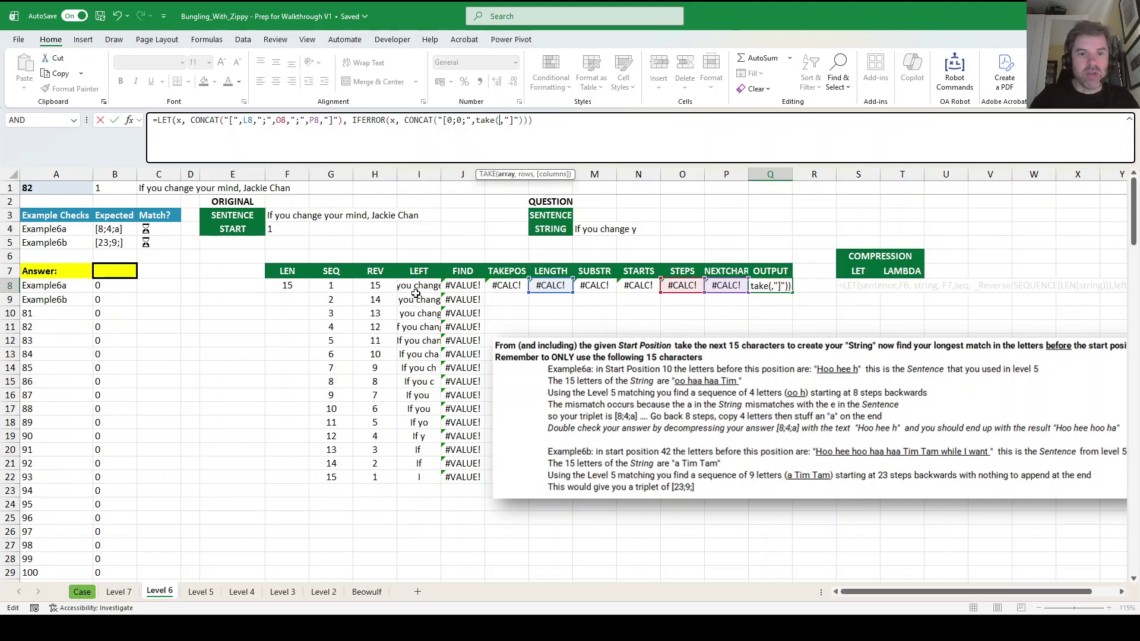
click(416, 286)
text(#)
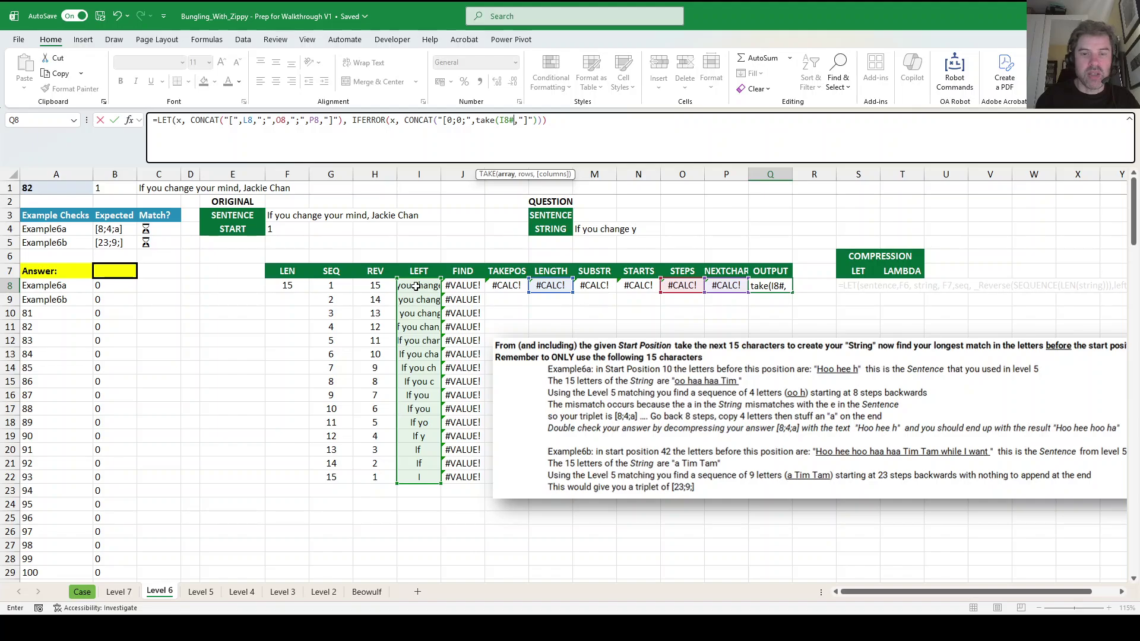
text(,)
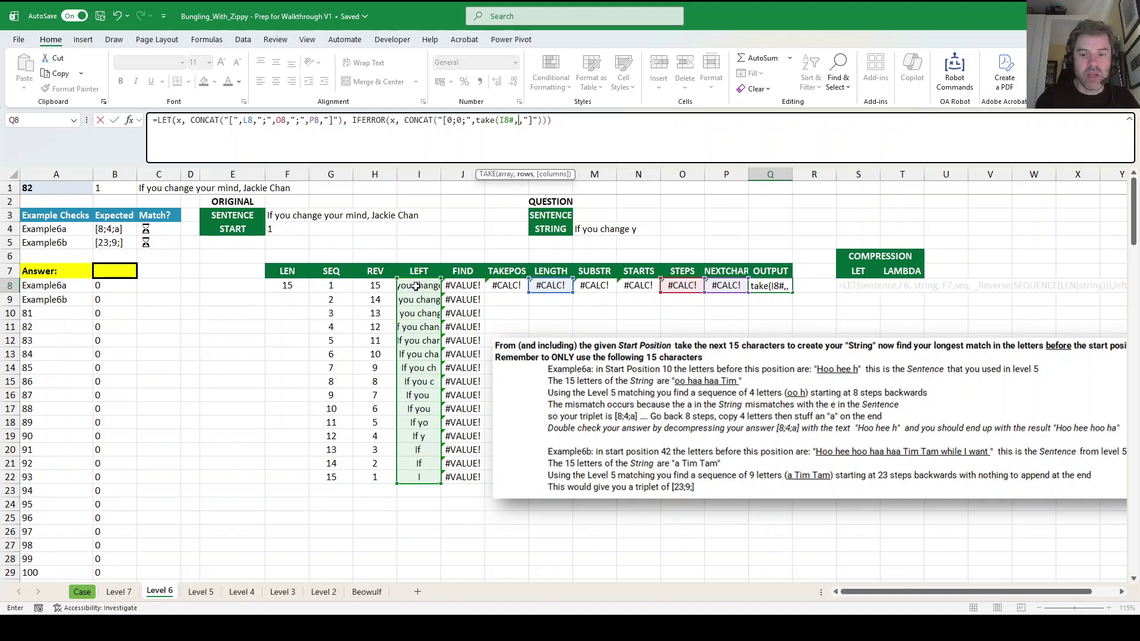
text(-1))
key(Return)
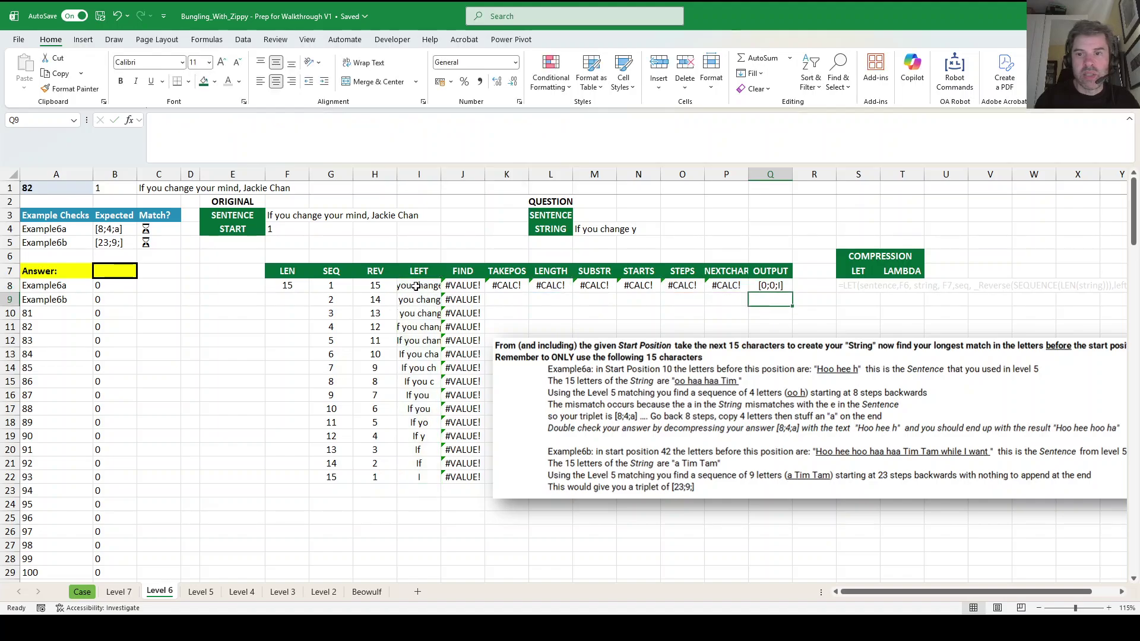
Choose Example6a as the case in cell A1.
click(87, 190)
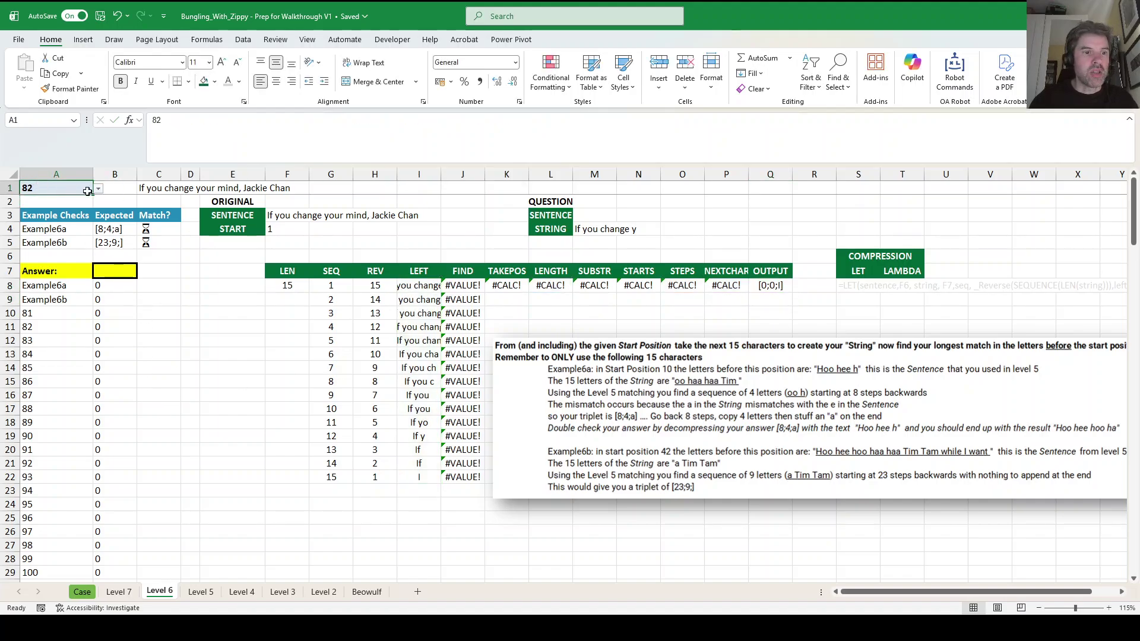
click(98, 189)
click(53, 201)
Link the Answer cell B7 to the output in Q8.
click(114, 271)
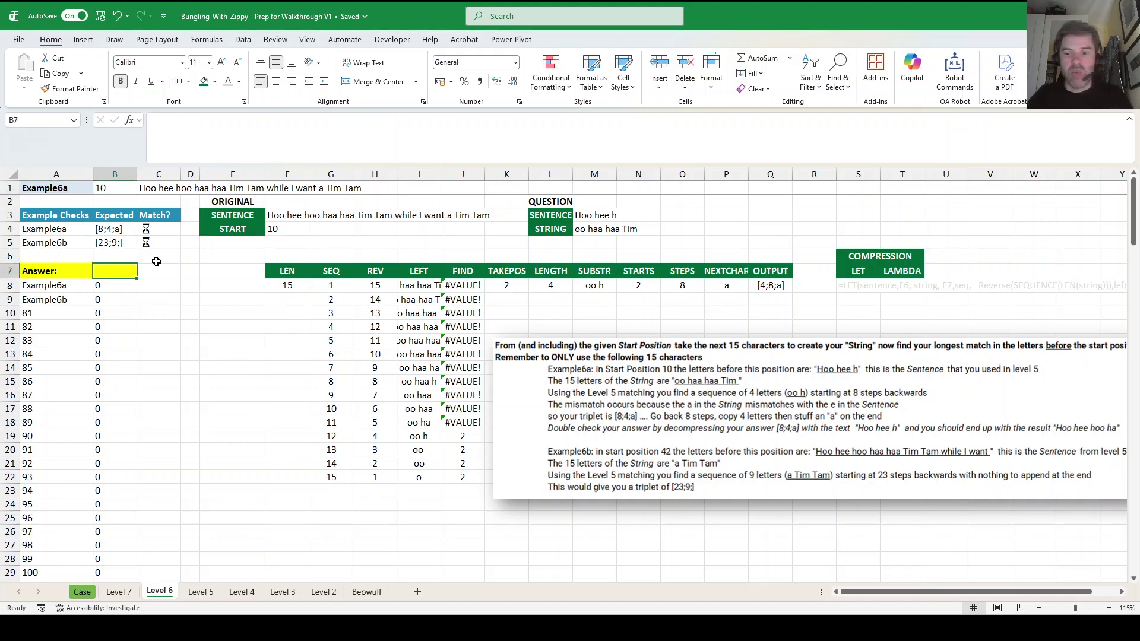
text(=)
click(755, 289)
key(Return)
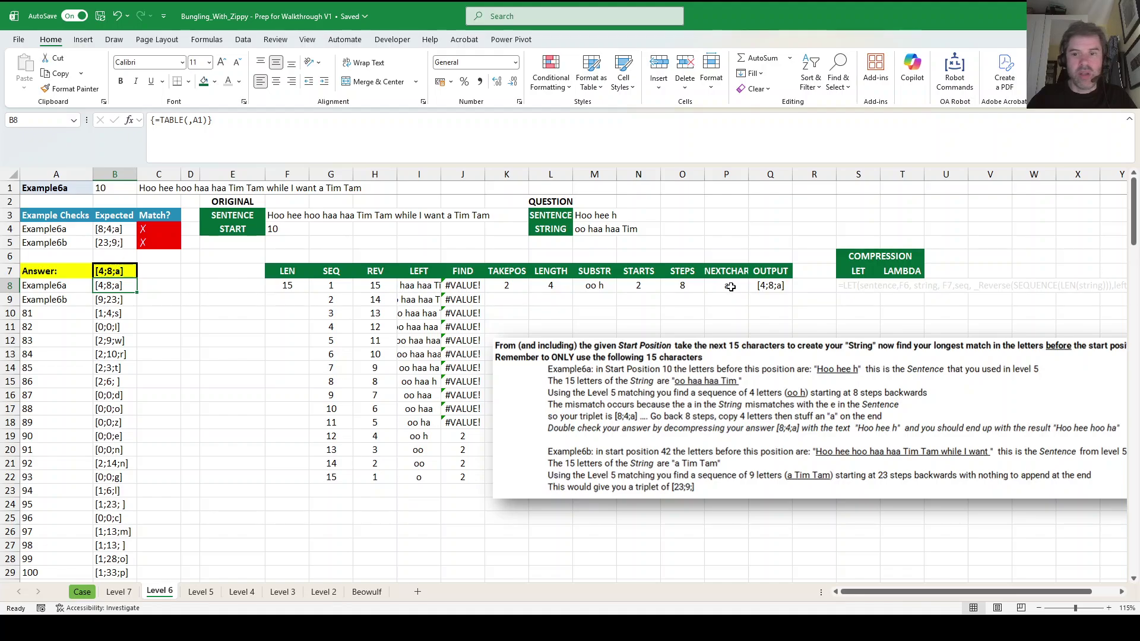
Swap L8 and O8 in the first CONCAT of Q8's formula so the steps precede the length.
click(778, 288)
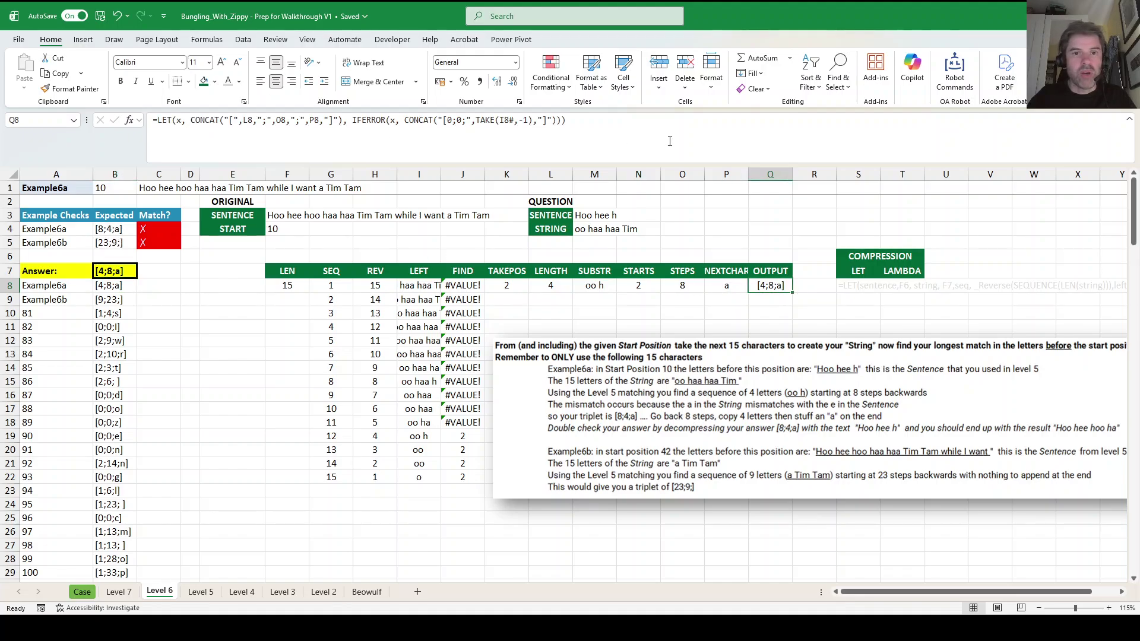
click(250, 136)
click(249, 120)
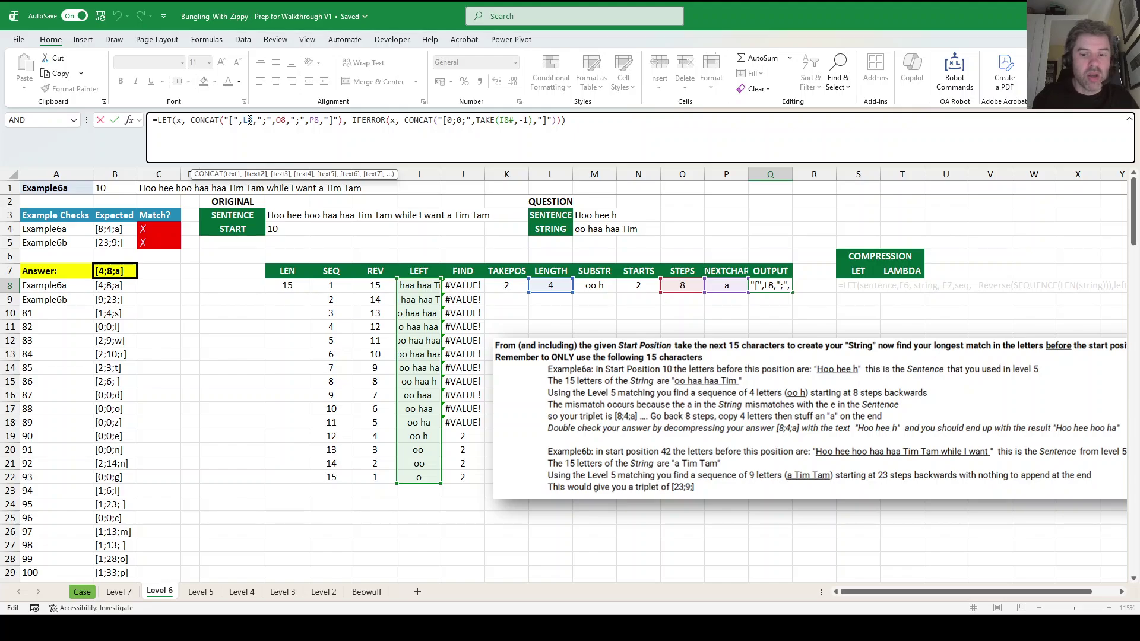
key(BackSpace)
text(o)
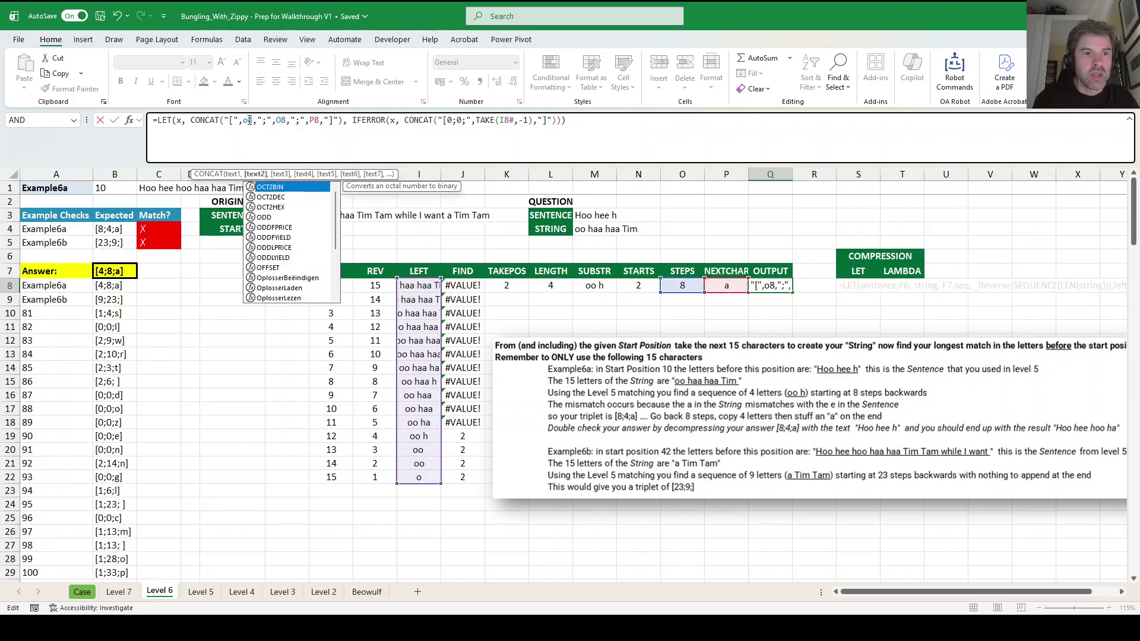
click(283, 121)
key(BackSpace)
text(l)
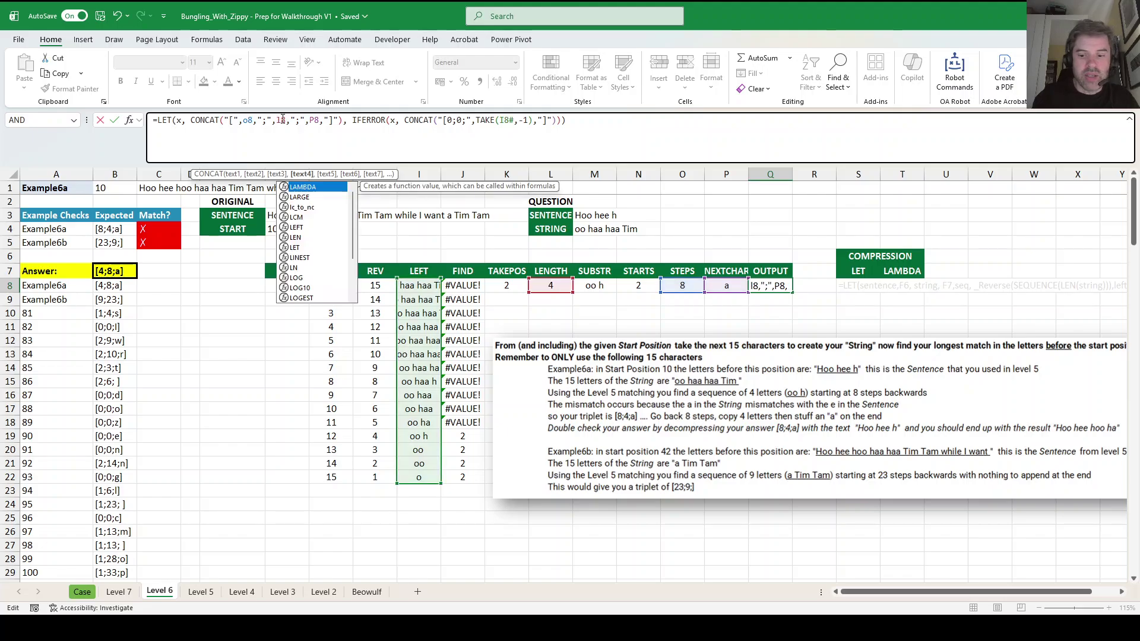
key(Return)
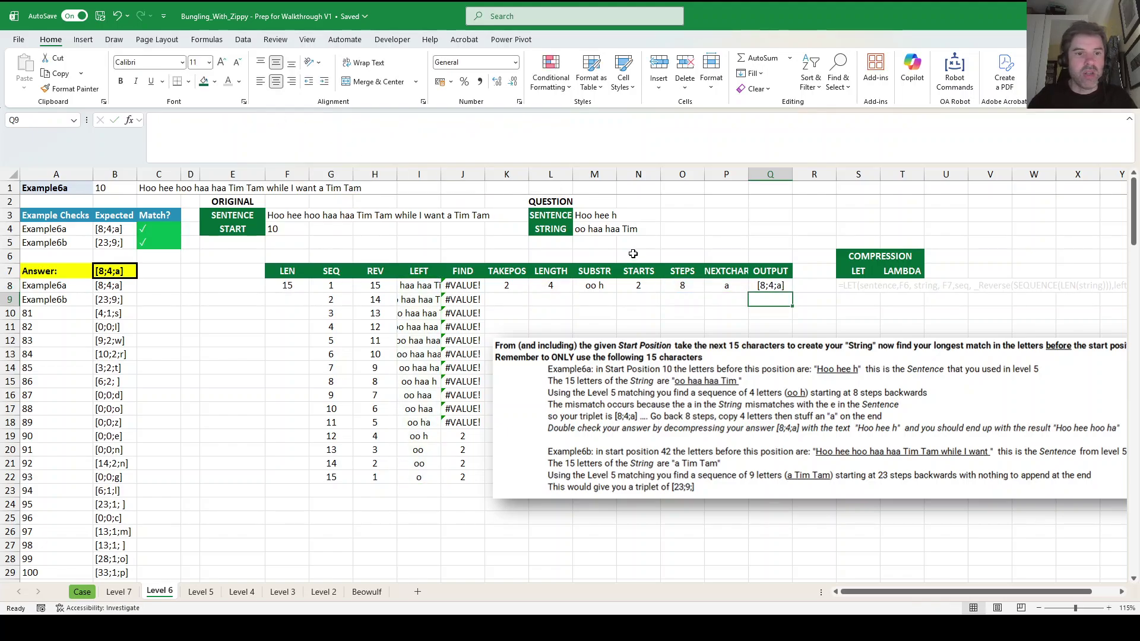
Turn the stored LET text in S8 into a live formula, with the formula area enlarged to show every line.
click(771, 285)
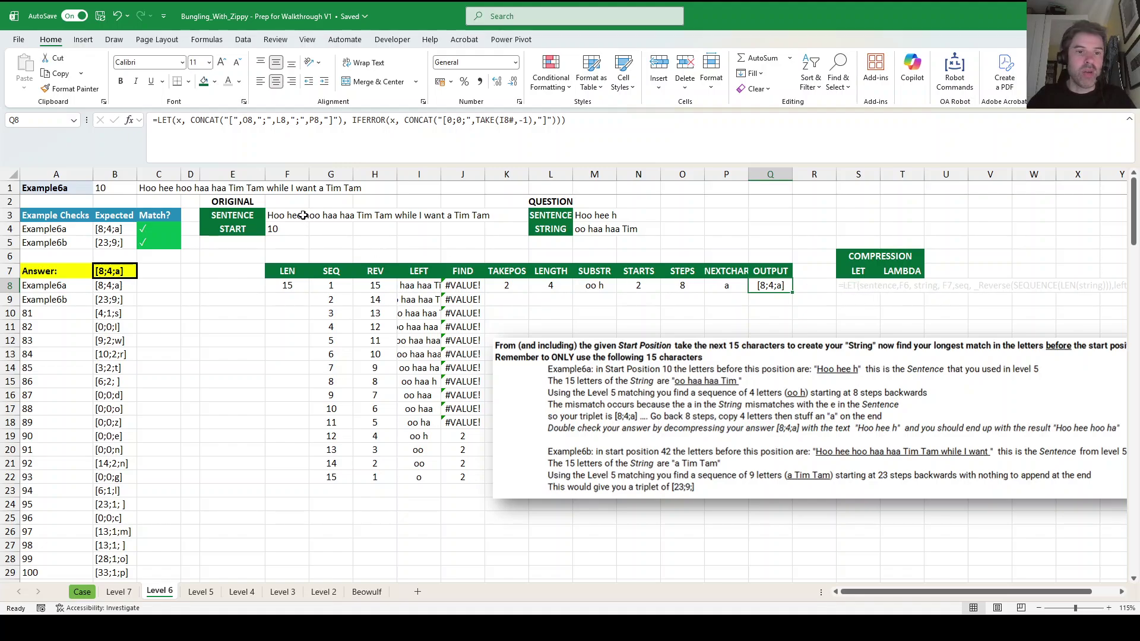
click(856, 286)
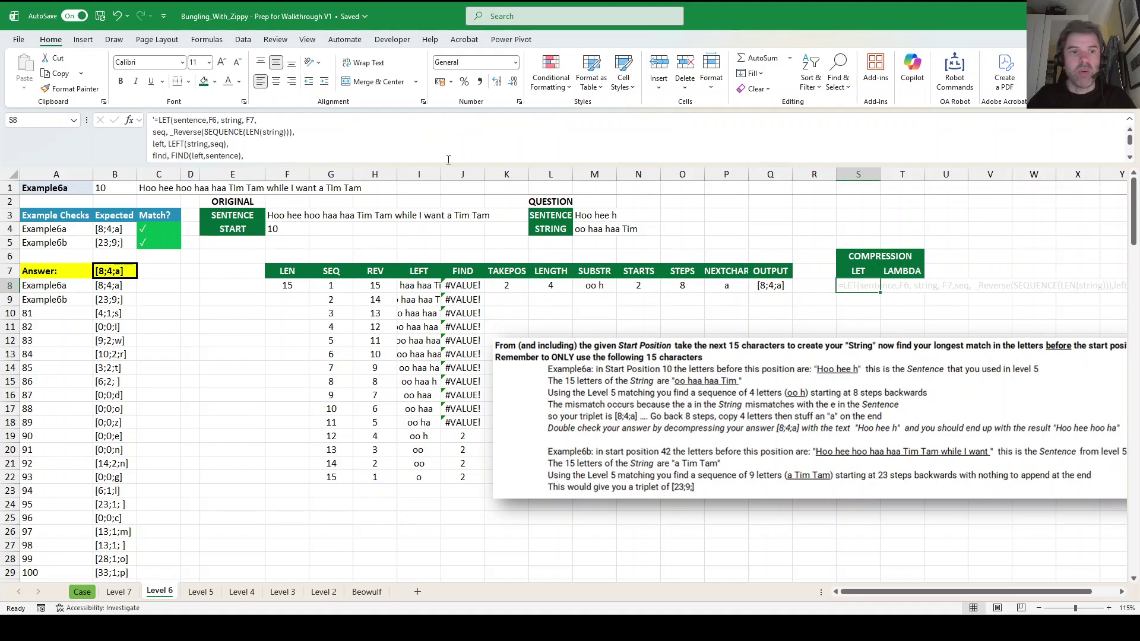
click(155, 121)
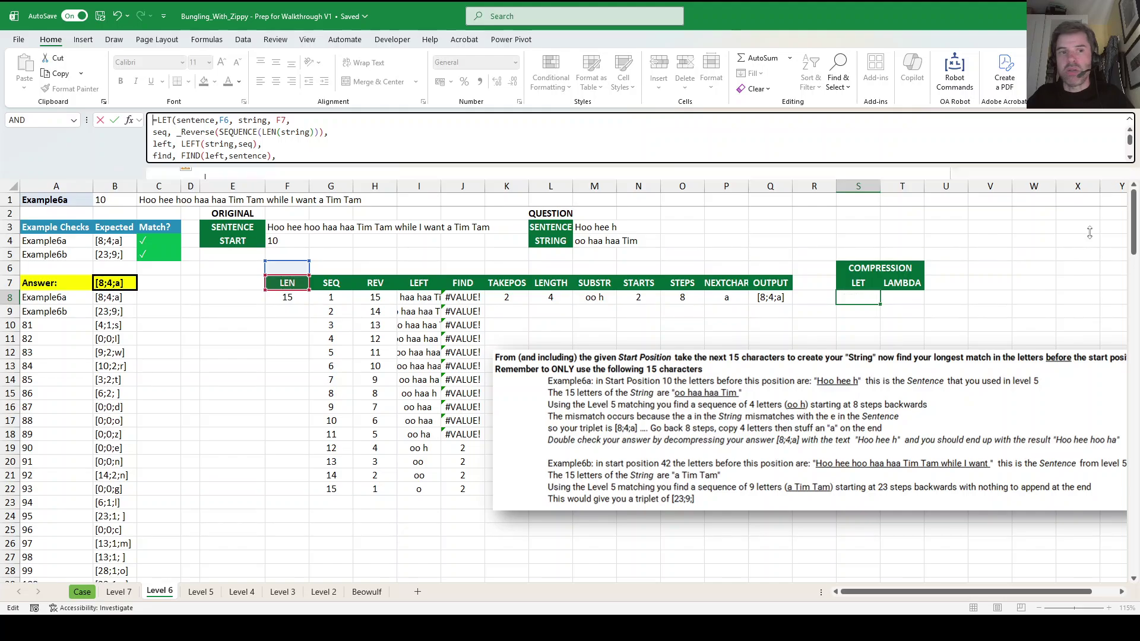
drag(1090, 232, 1089, 280)
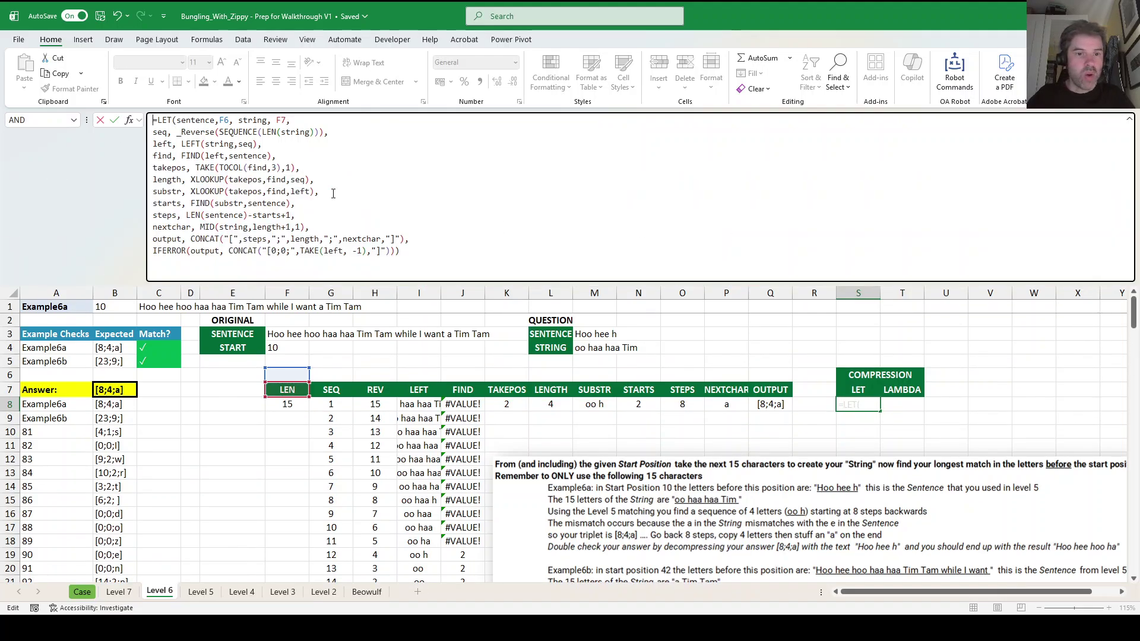
key(Escape)
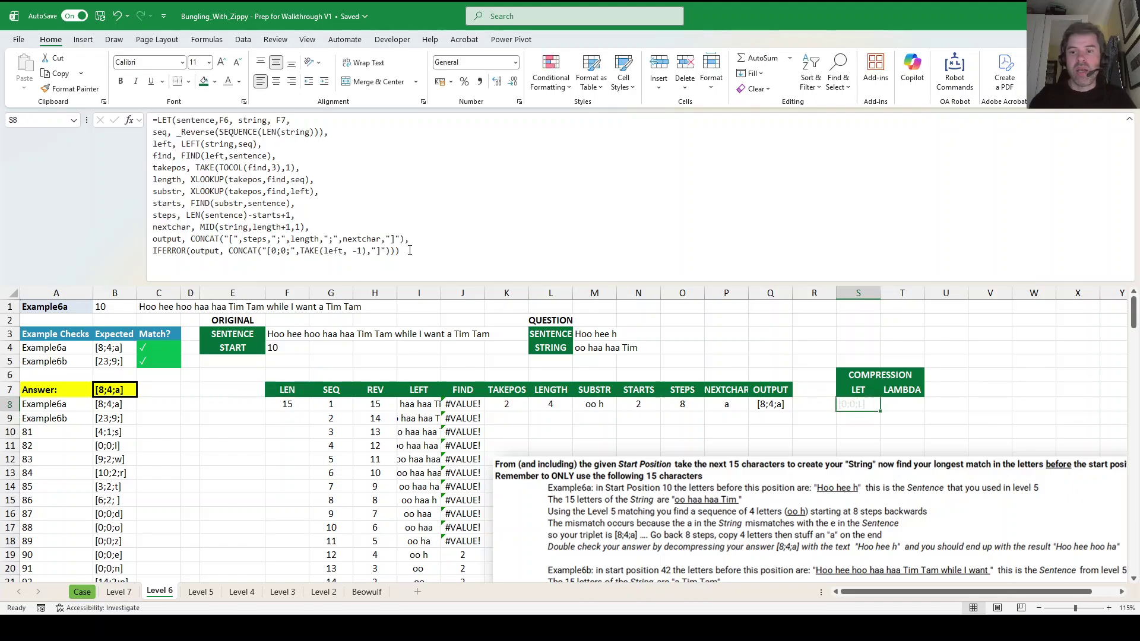
Copy the full LET formula from S8 into T8 under the LAMBDA heading.
drag(380, 253, 165, 121)
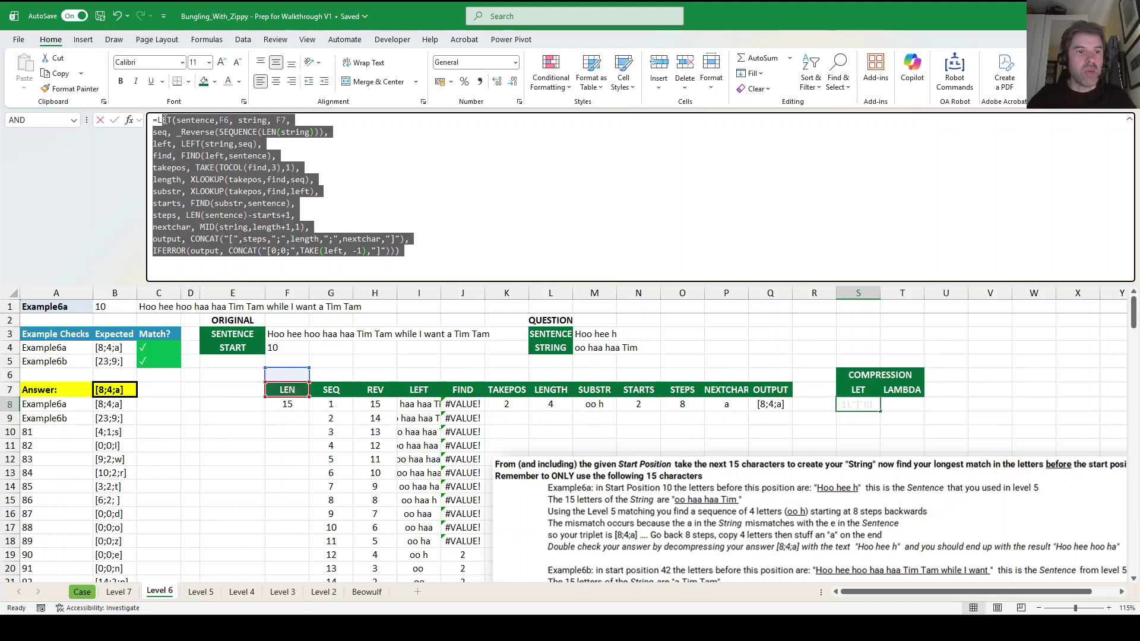
key(ctrl+c)
key(Escape)
key(Right)
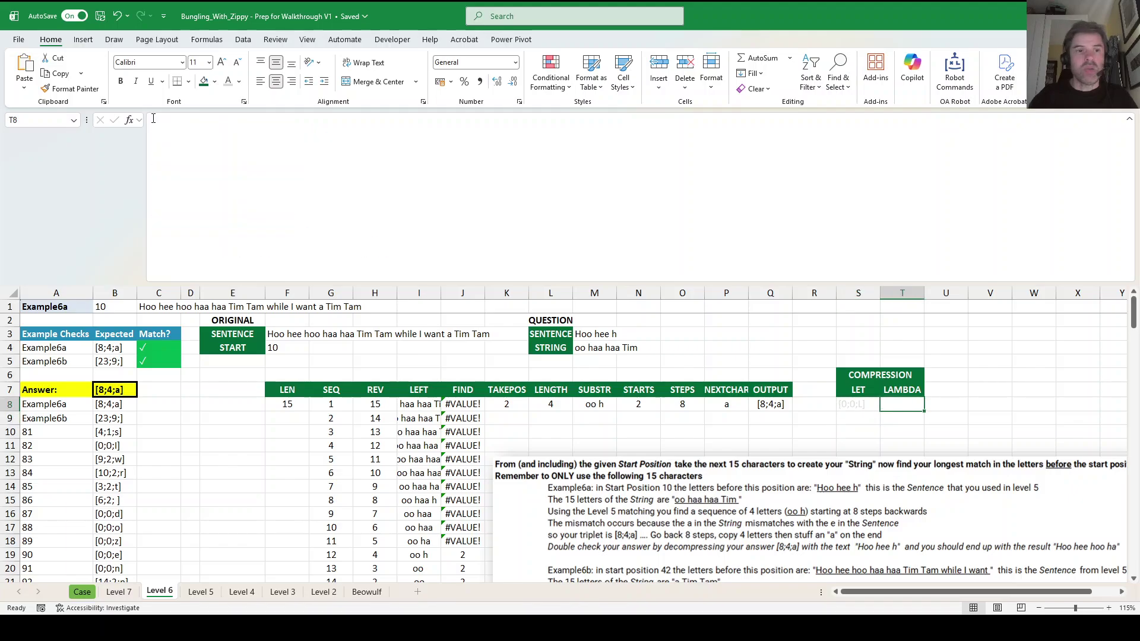
click(154, 120)
key(ctrl+v)
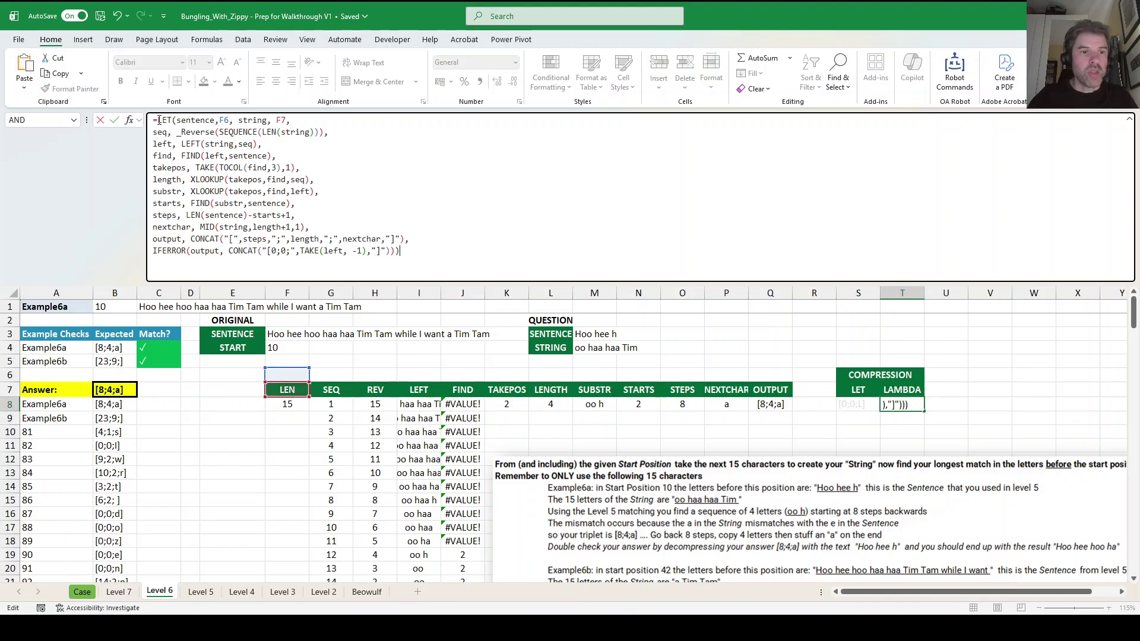
Wrap T8's LET in LAMBDA(sentence, string, and remove the "sentence,F6, string, F7," assignments from the LET.
click(159, 120)
text(lambda()
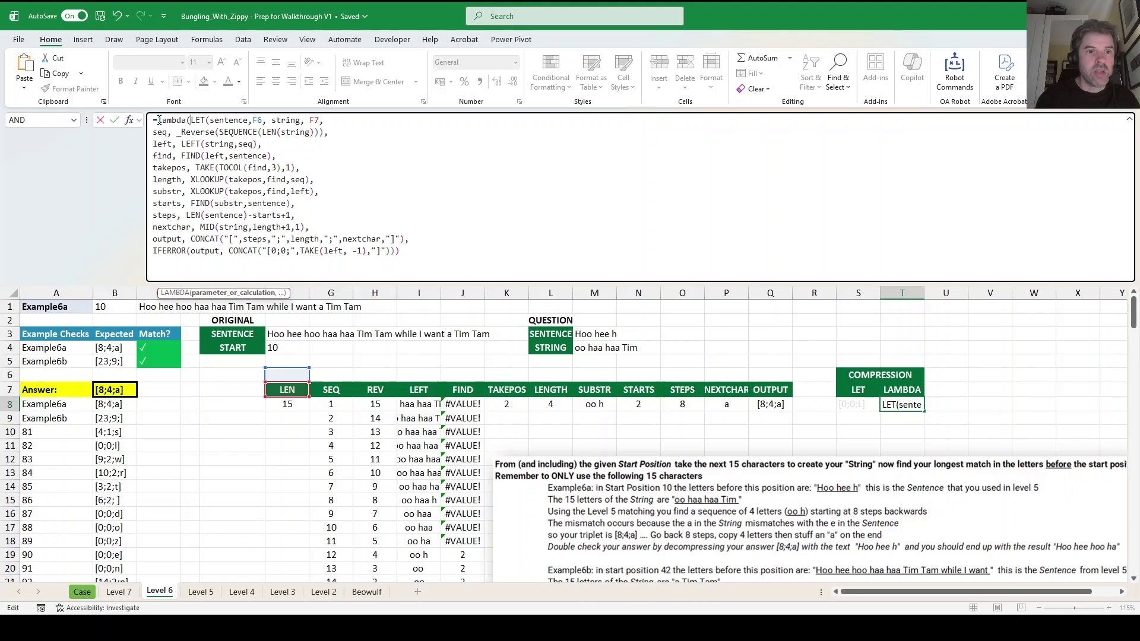
text(sentenc)
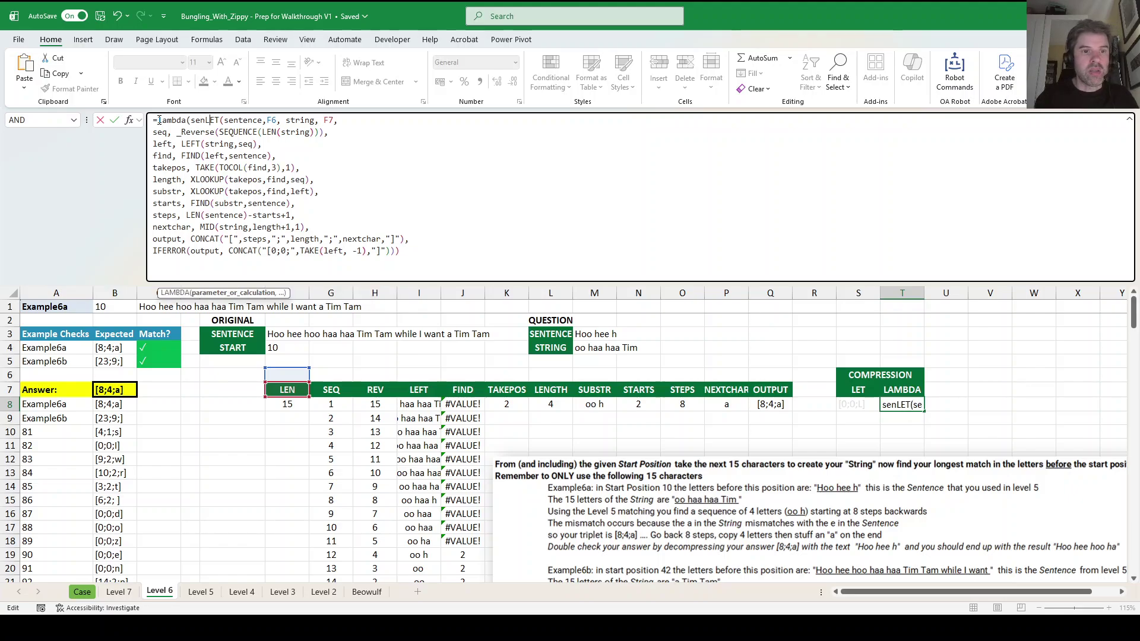
text(e, string,)
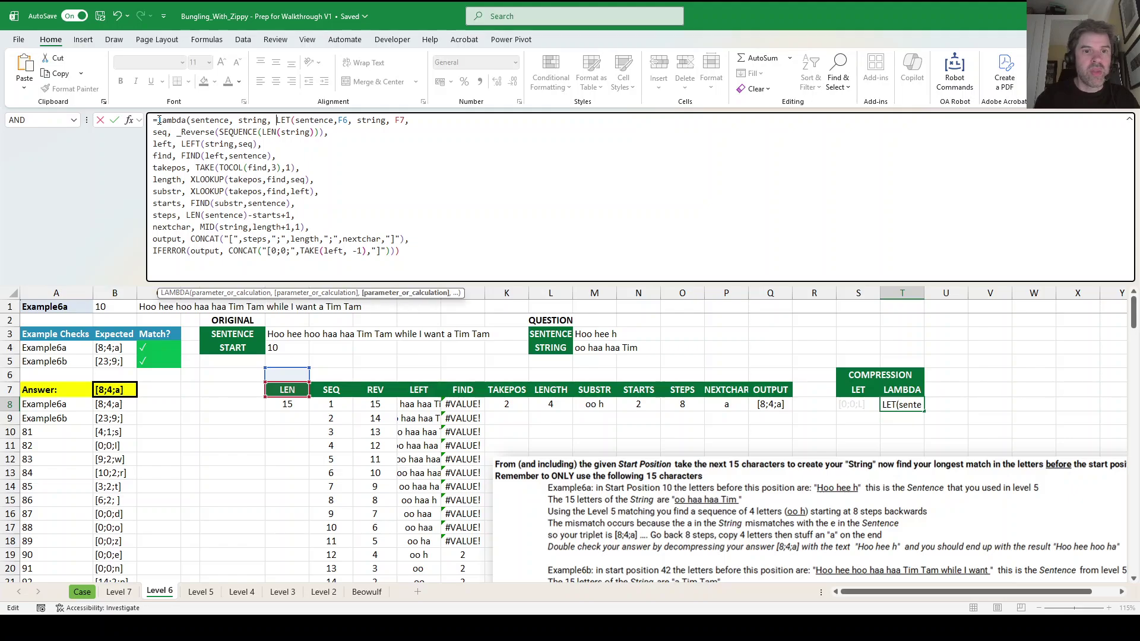
drag(297, 120, 436, 121)
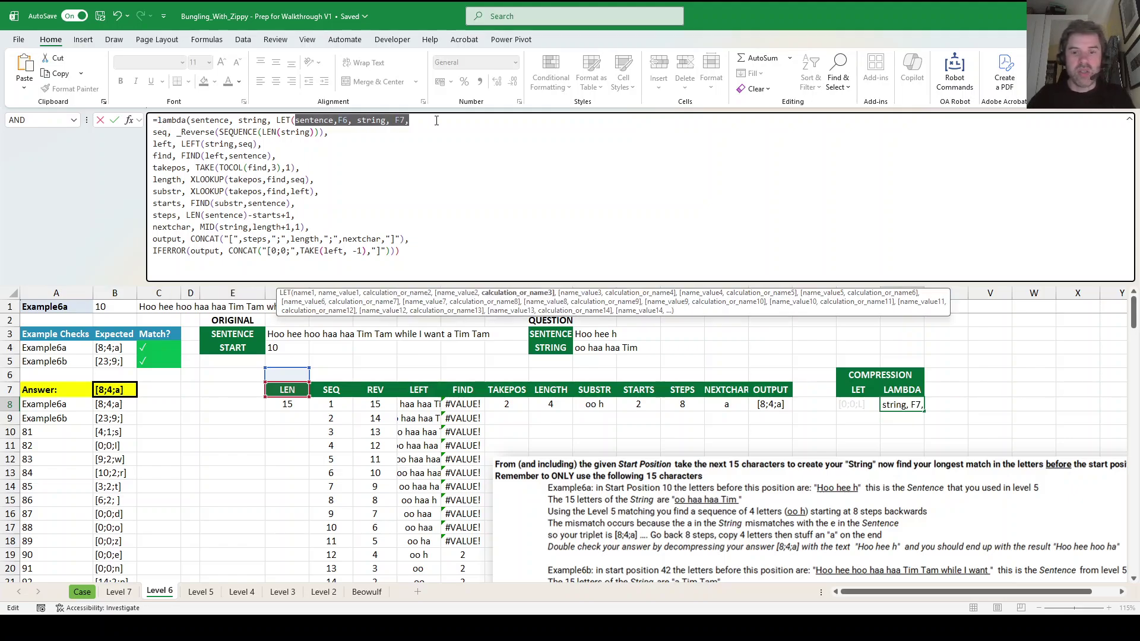
text(=)
key(BackSpace)
Complete T8's LAMBDA with its closing parenthesis and append (F6,F7) so it is called with those two cells.
click(418, 251)
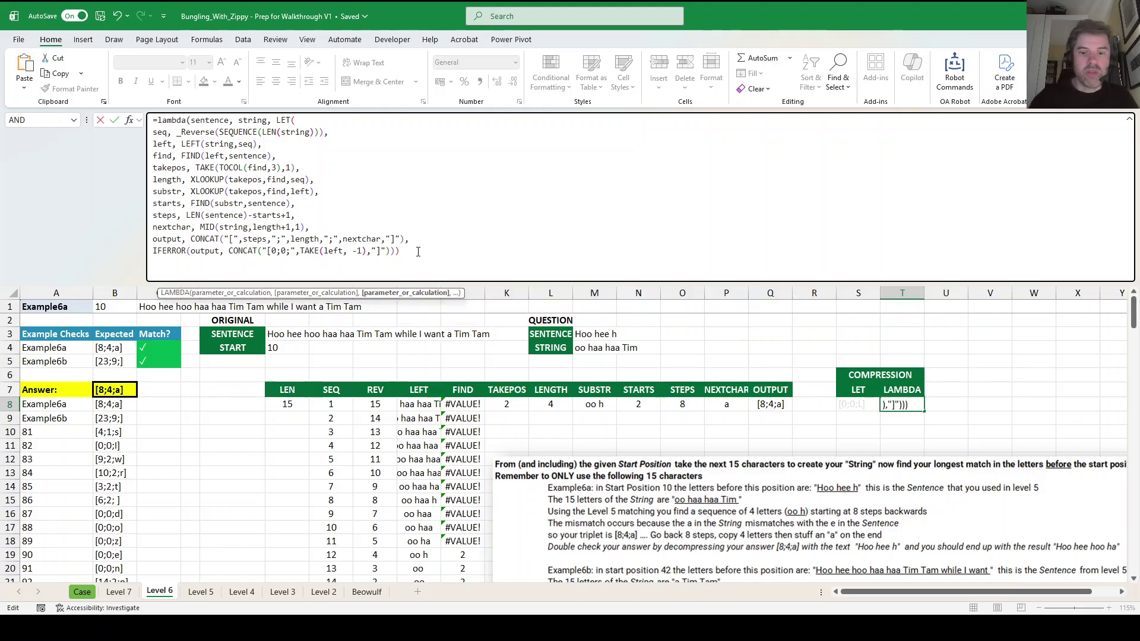
text(0()
key(BackSpace)
key(BackSpace)
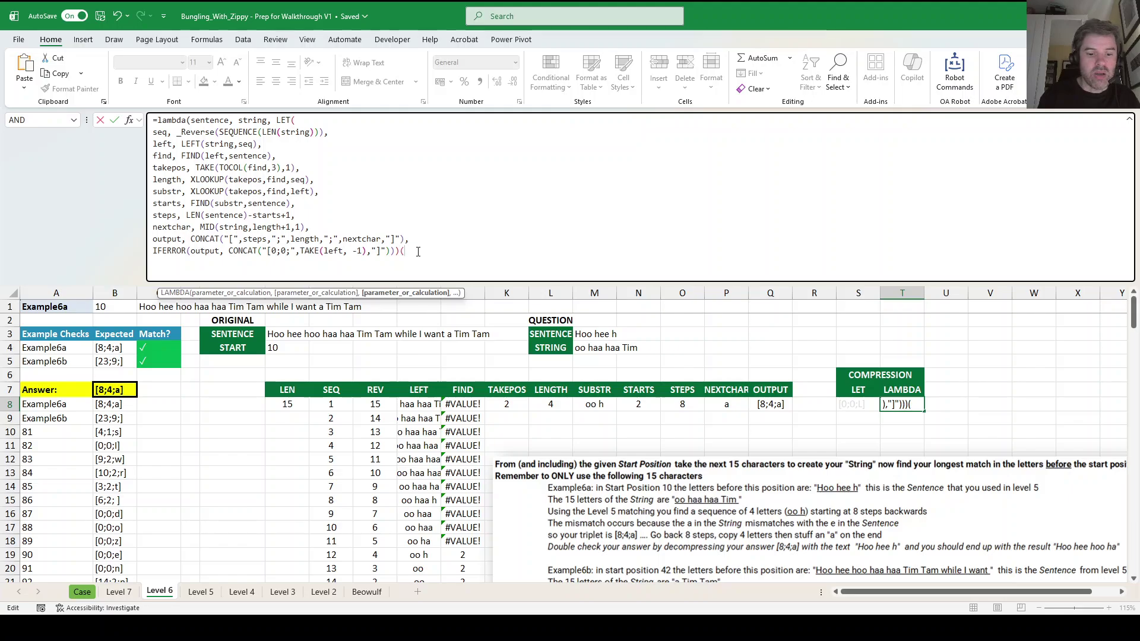
text((f6,f7))
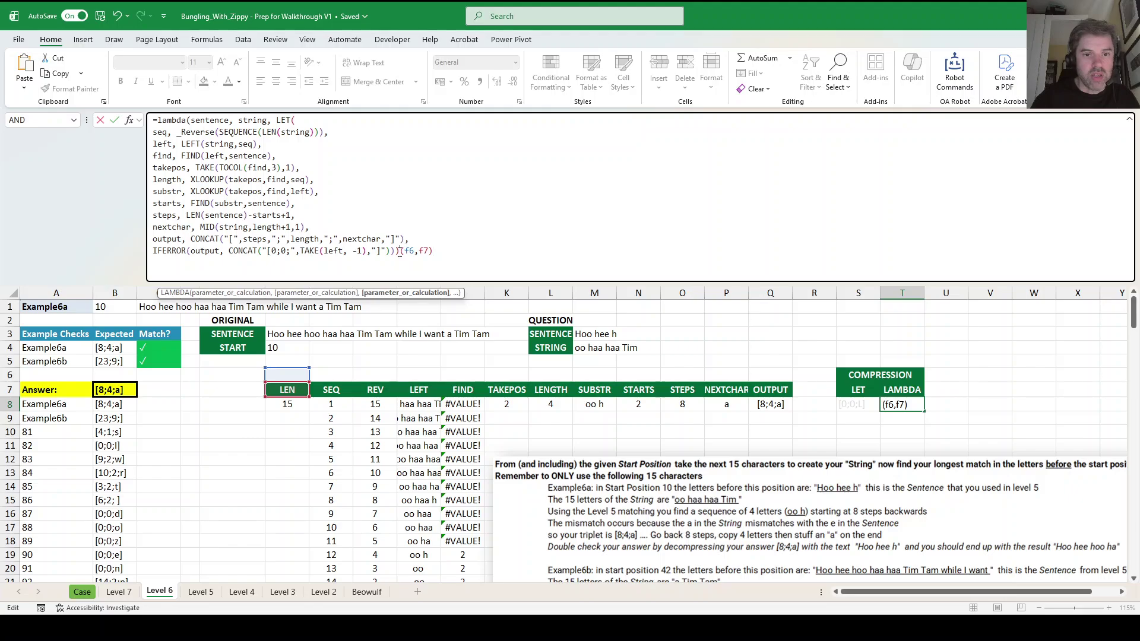
key(Return)
key(Up)
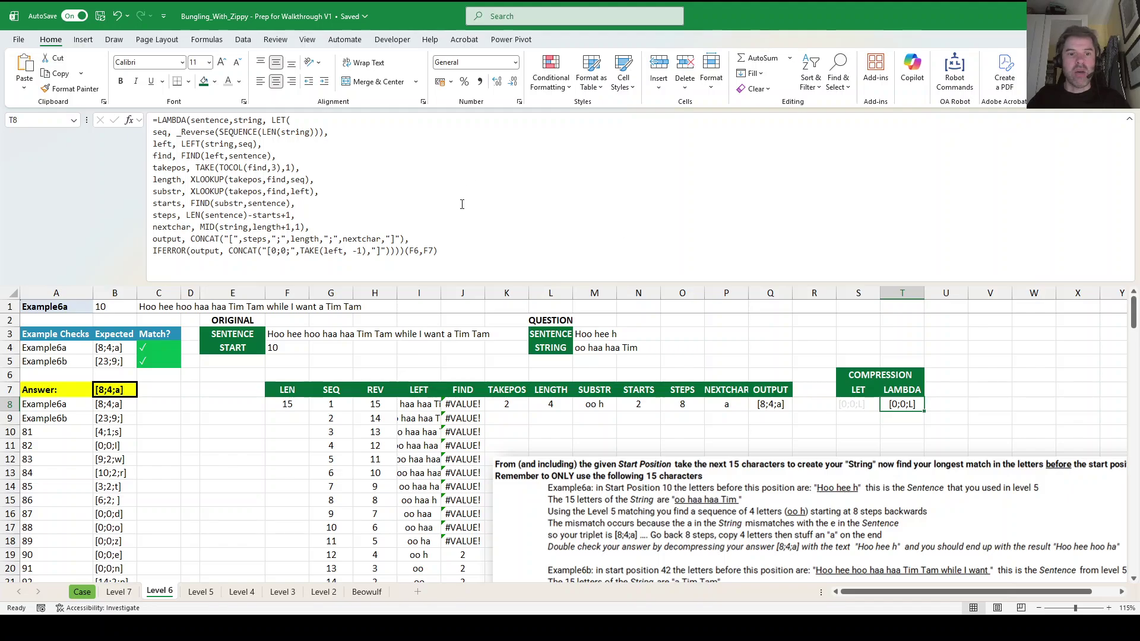
Repoint the arguments of T8's LAMBDA call to the question's sentence in M3 and string in M4.
click(295, 203)
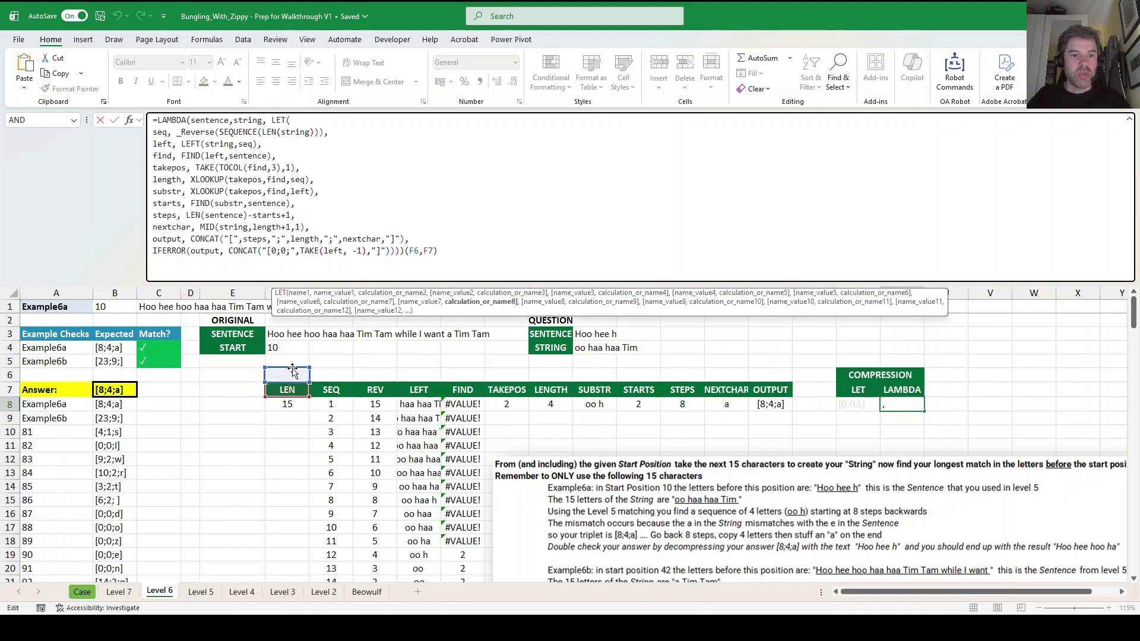
drag(293, 372, 597, 332)
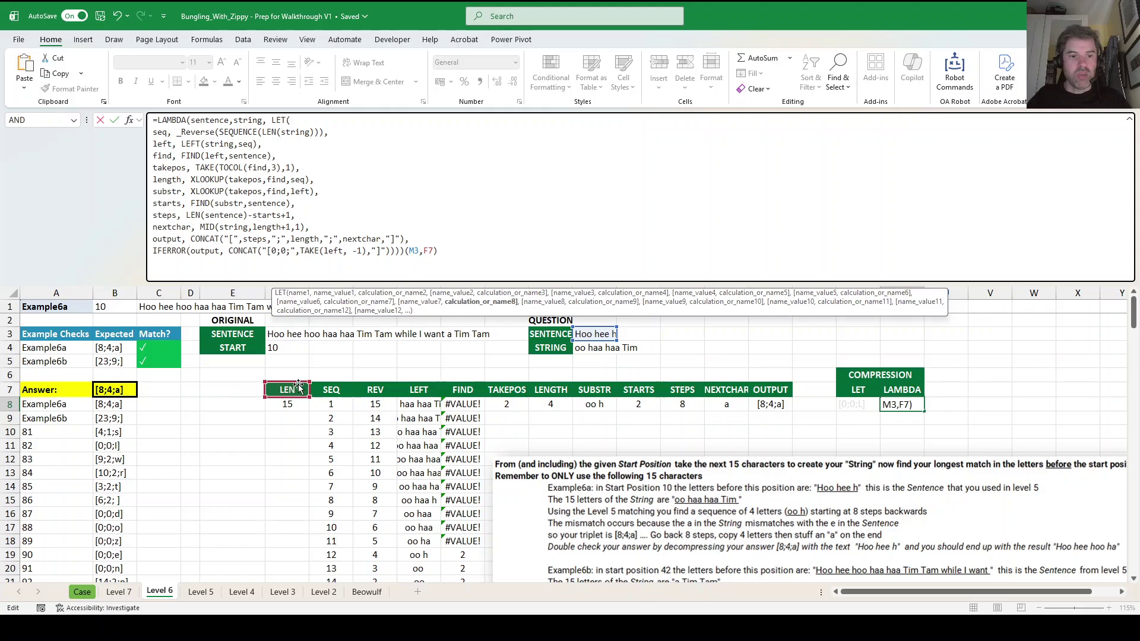
drag(291, 395, 592, 353)
key(Return)
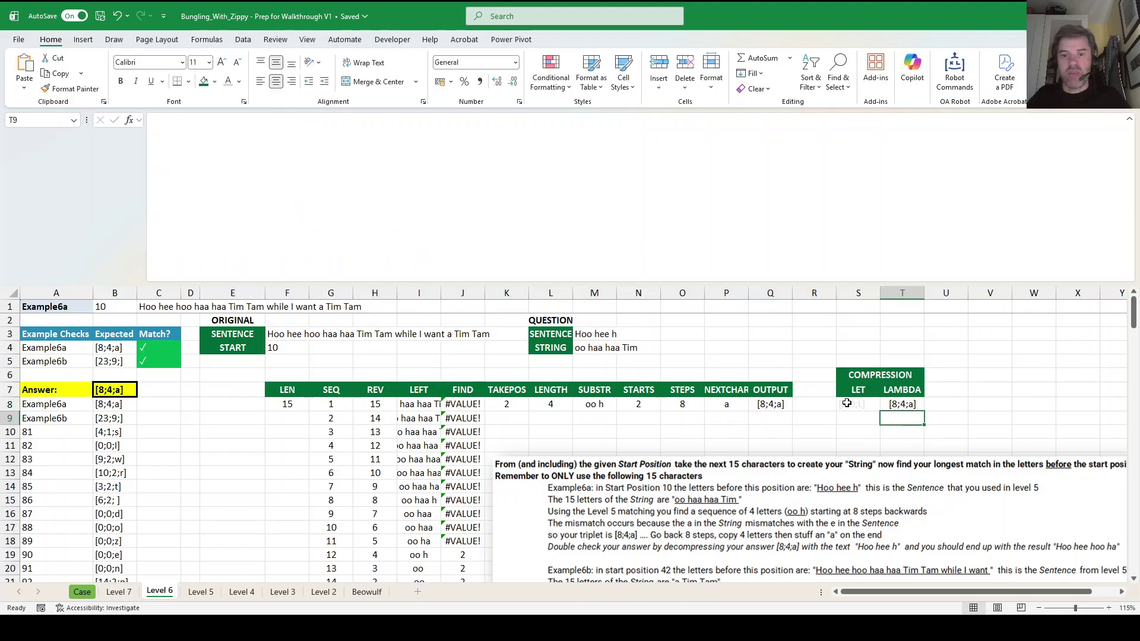
Save T8's LAMBDA as a named function called Compress using the Save Lambda As robot command.
click(898, 404)
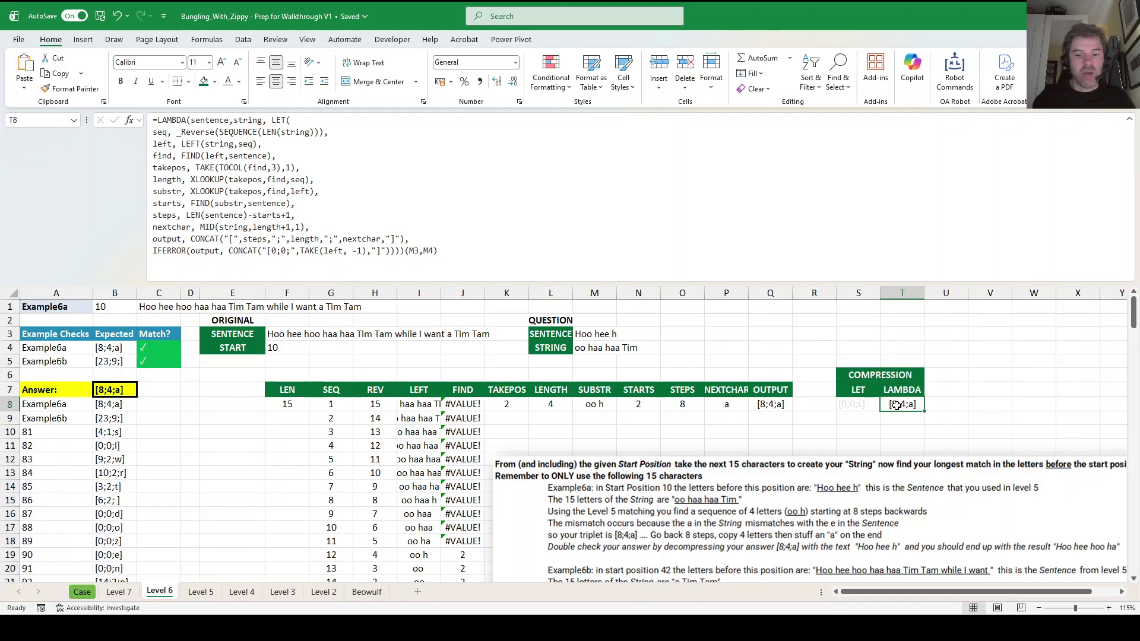
key(ctrl+shift+p)
text(sla)
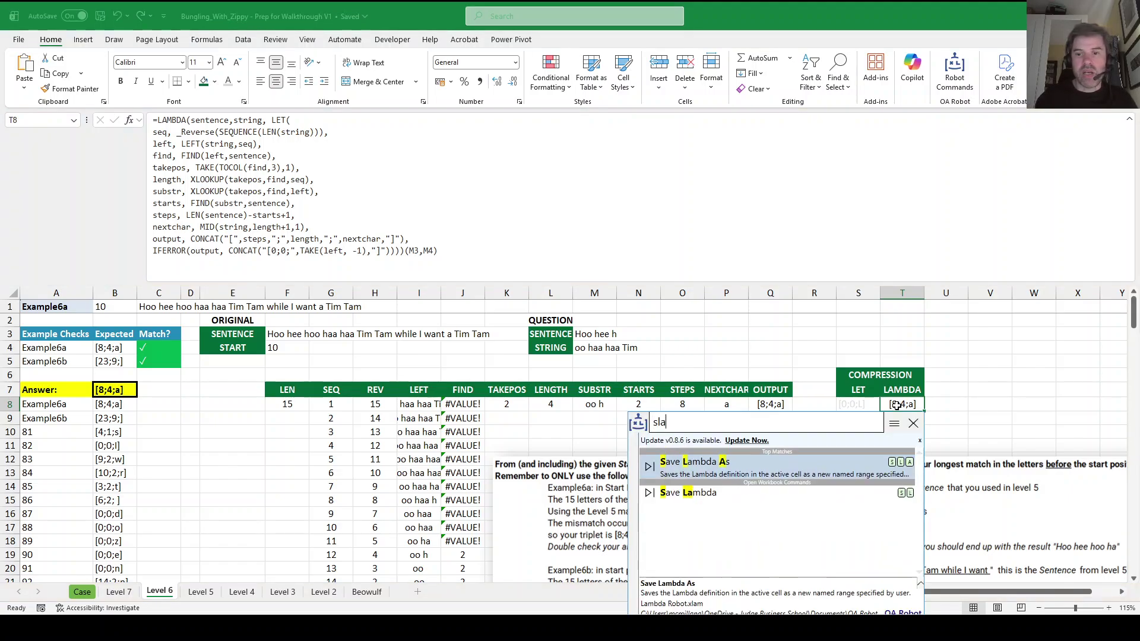
key(Return)
key(ctrl+a)
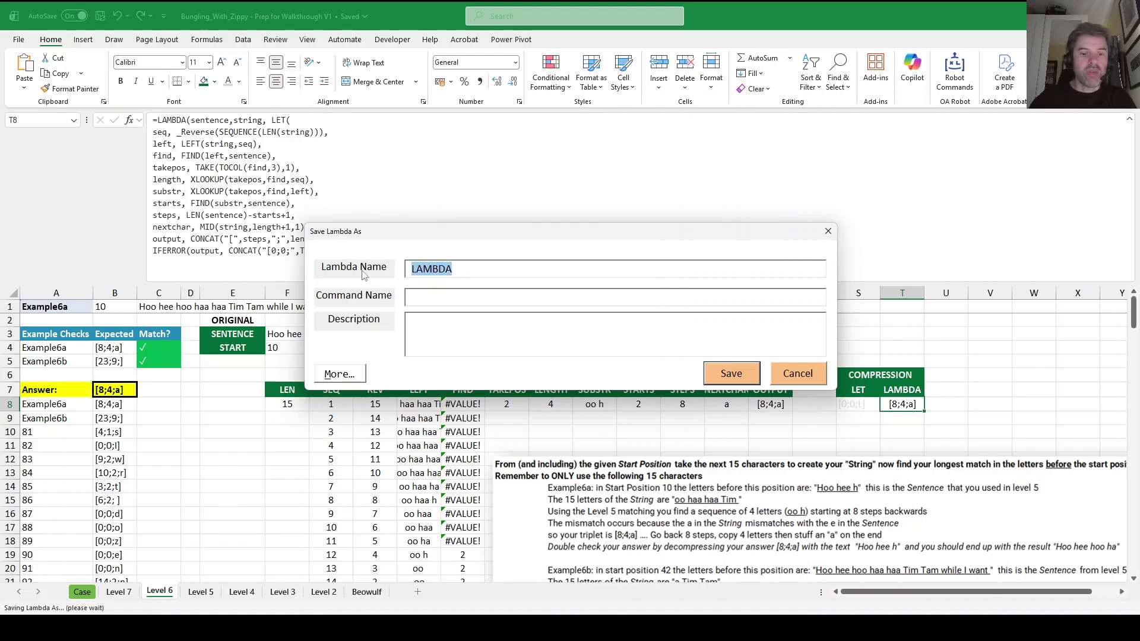
text(C)
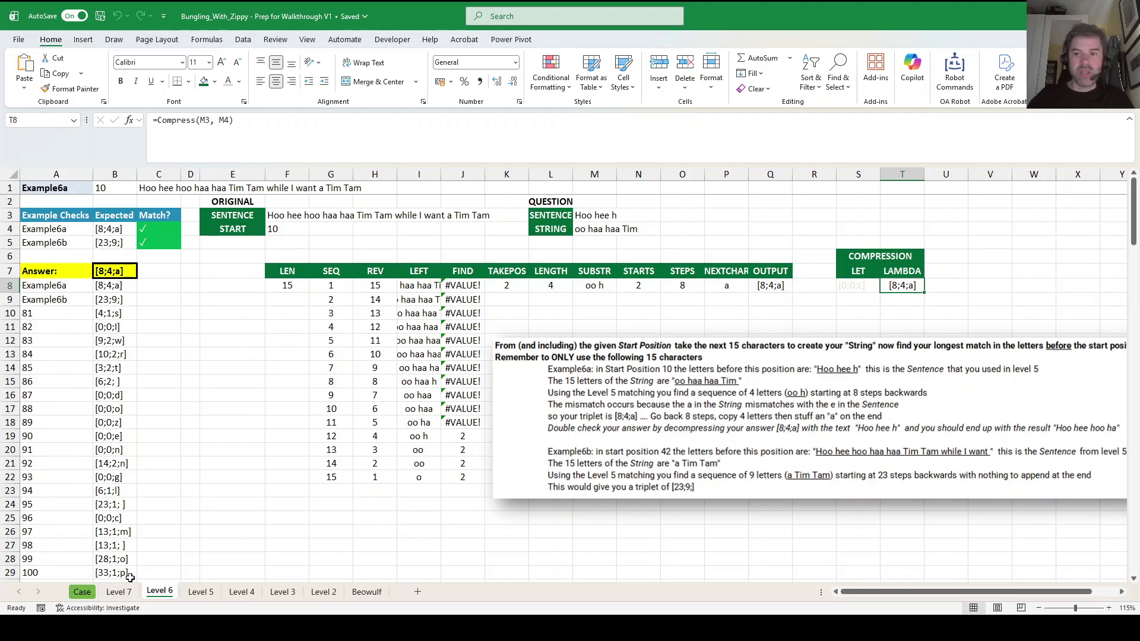
On the Level 7 sheet, enter the starting text [0,0,left( in E7 under TRIPLETS.
click(118, 592)
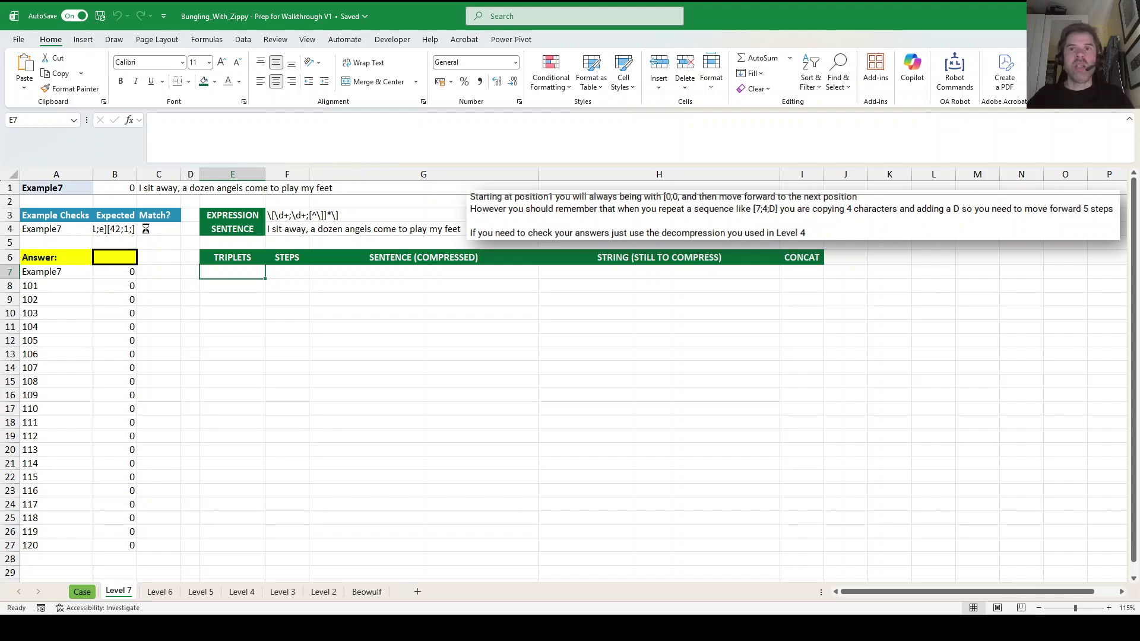
key(alt+Tab)
click(254, 277)
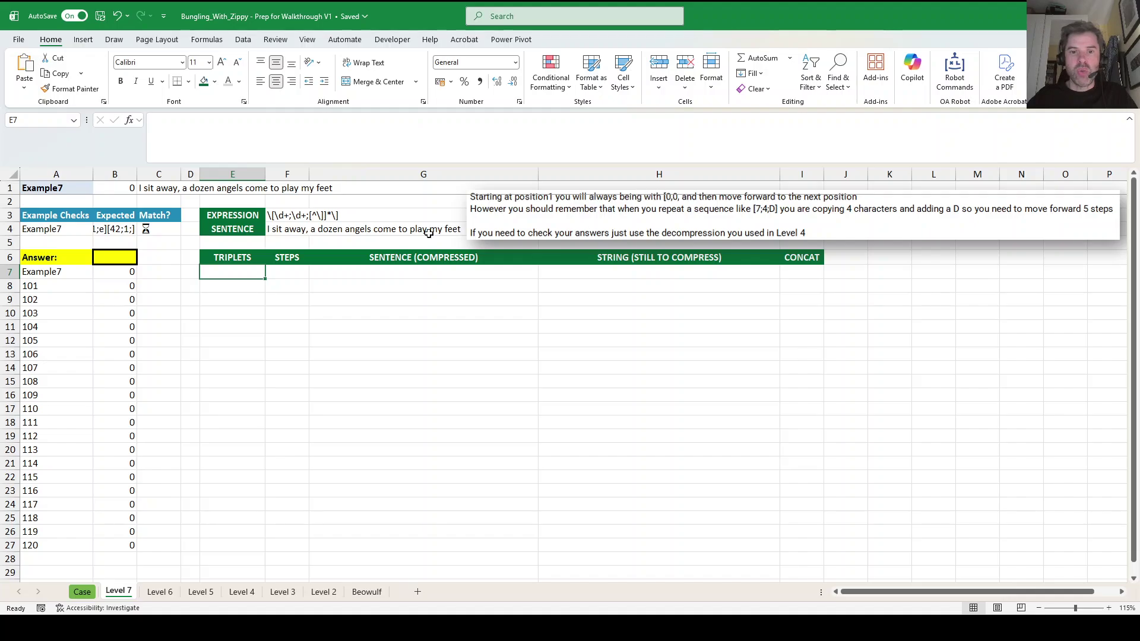
text([)
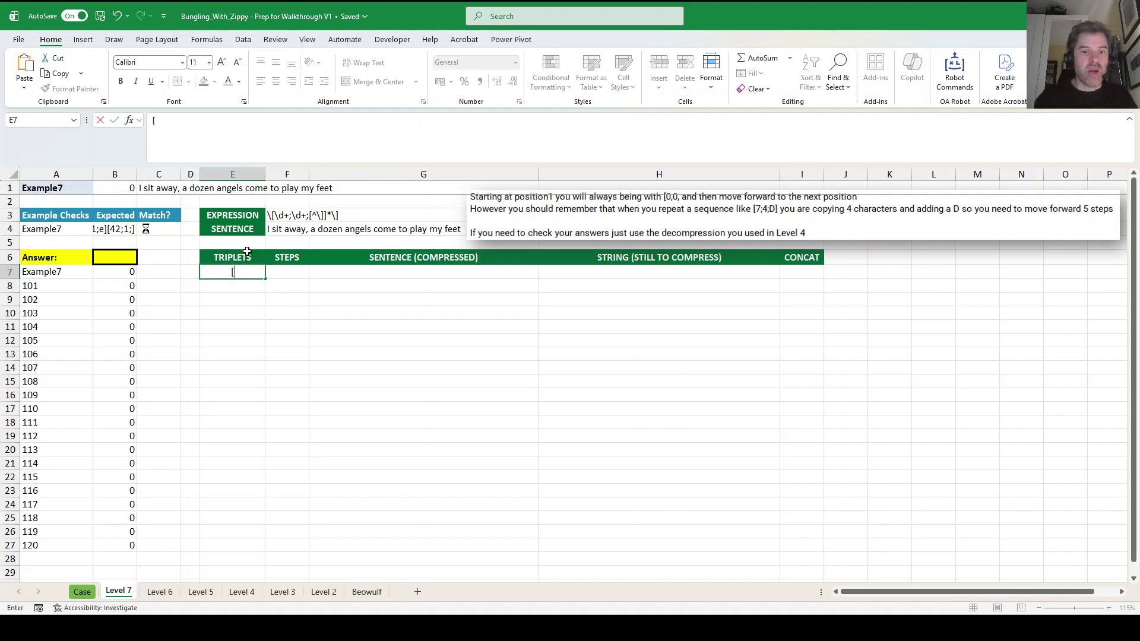
text(0,0)
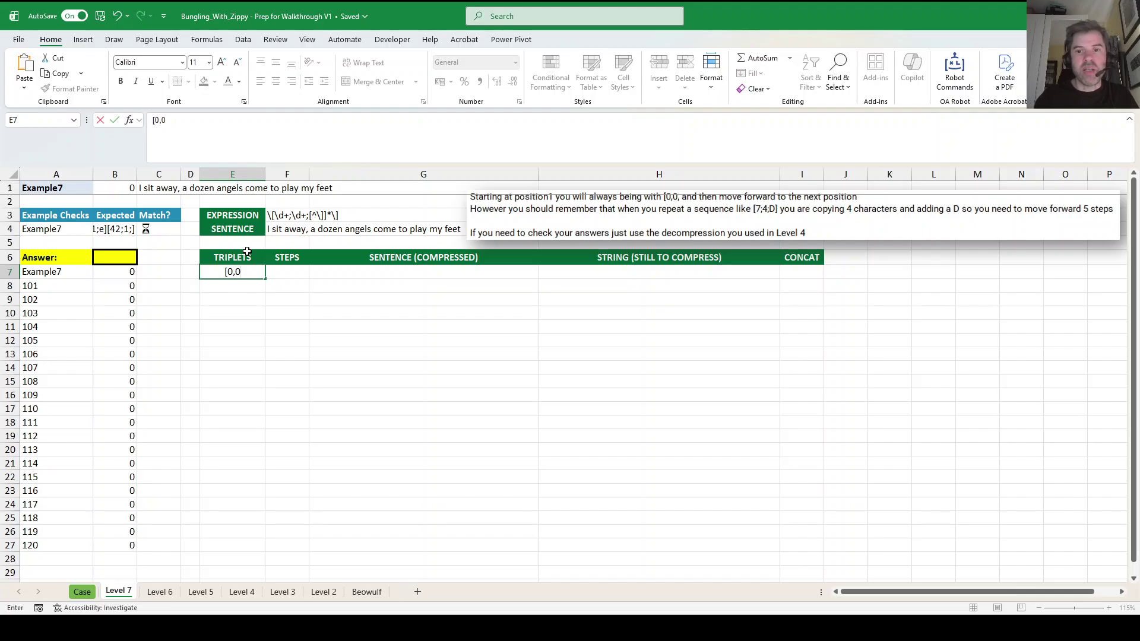
text(,)
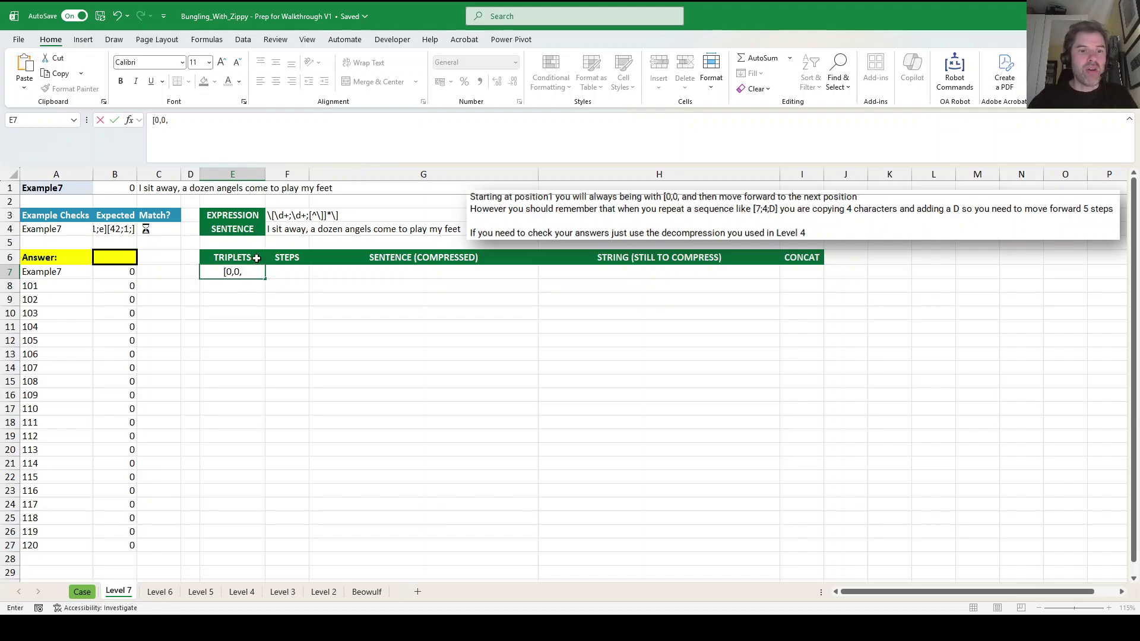
text(left()
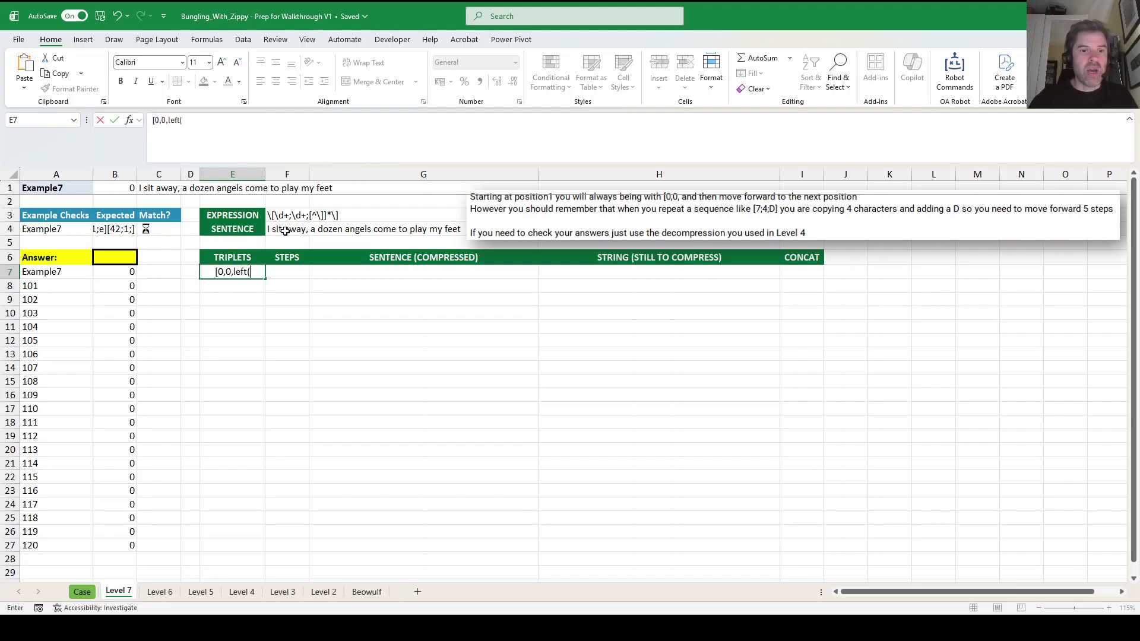
click(285, 231)
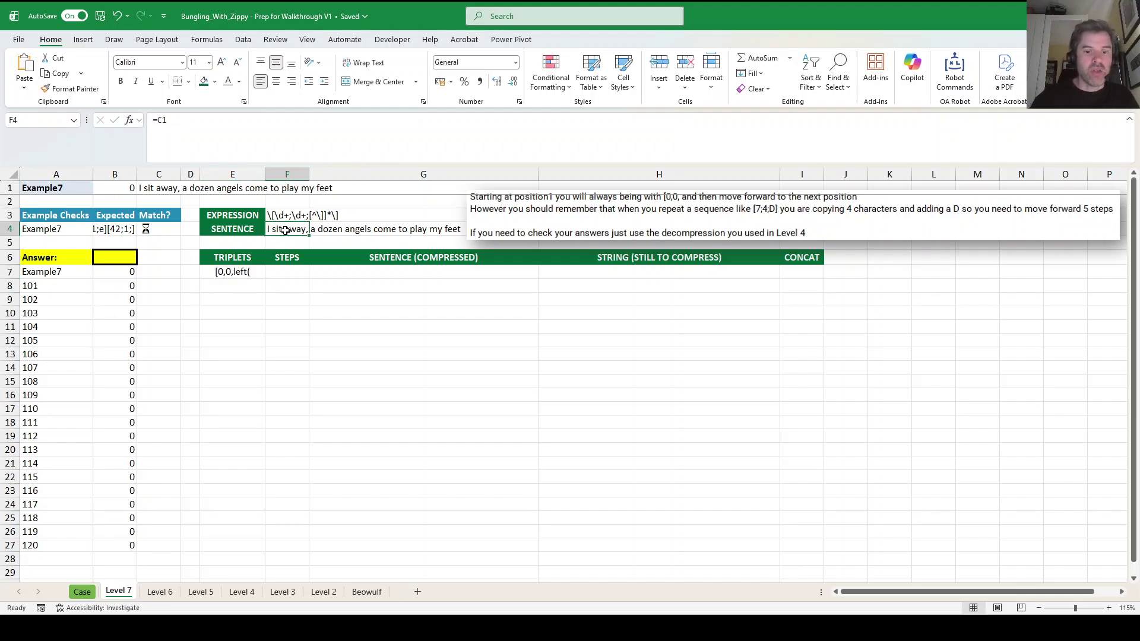
Turn E7's text into the formula ="[0,0"&LEFT(F4), taking the first character of the sentence.
click(232, 272)
click(153, 122)
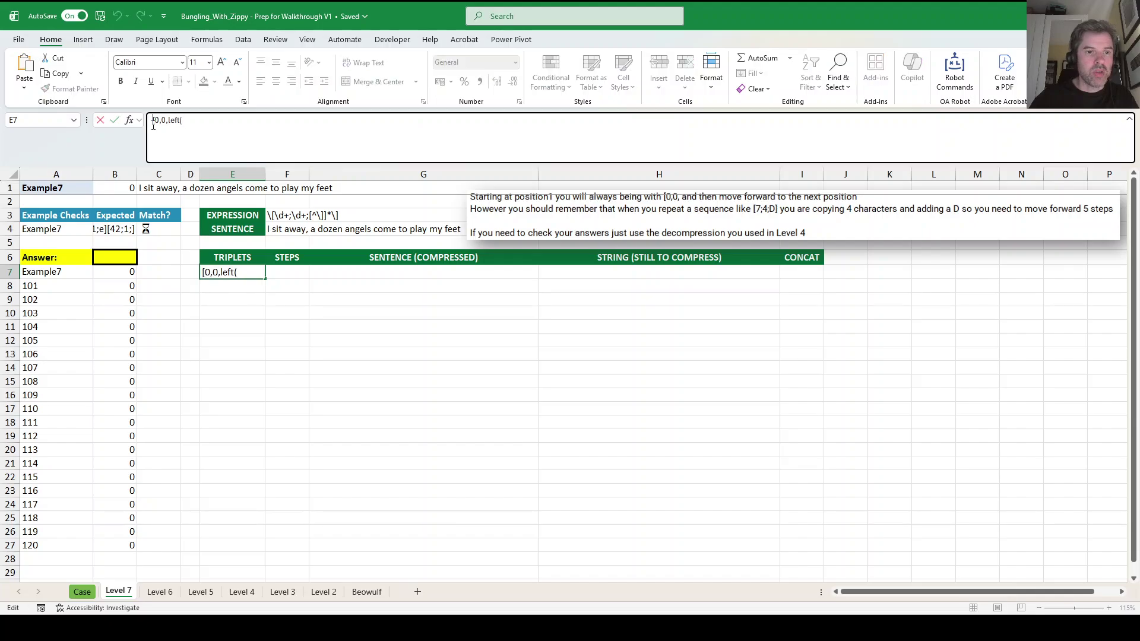
text(=")
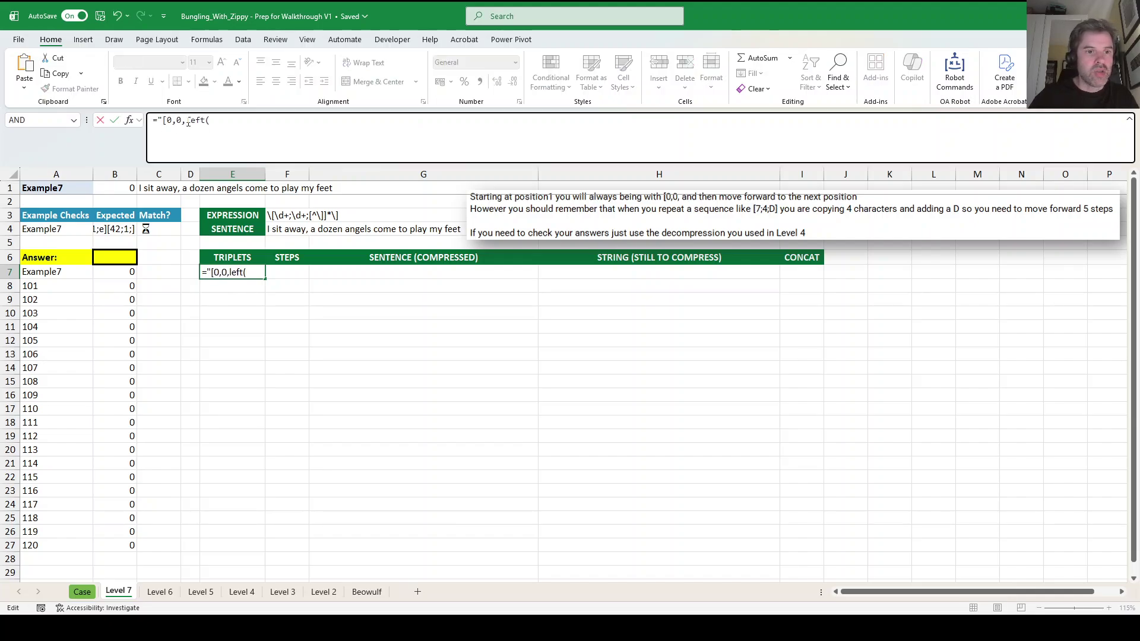
click(188, 121)
key(BackSpace)
text("&)
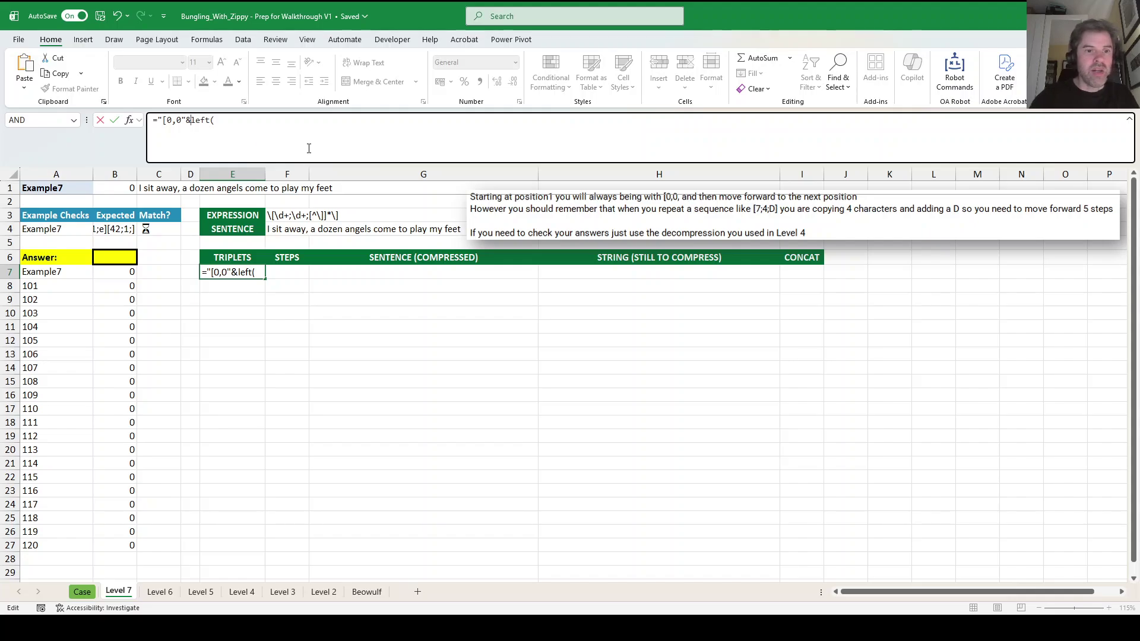
click(249, 121)
click(293, 229)
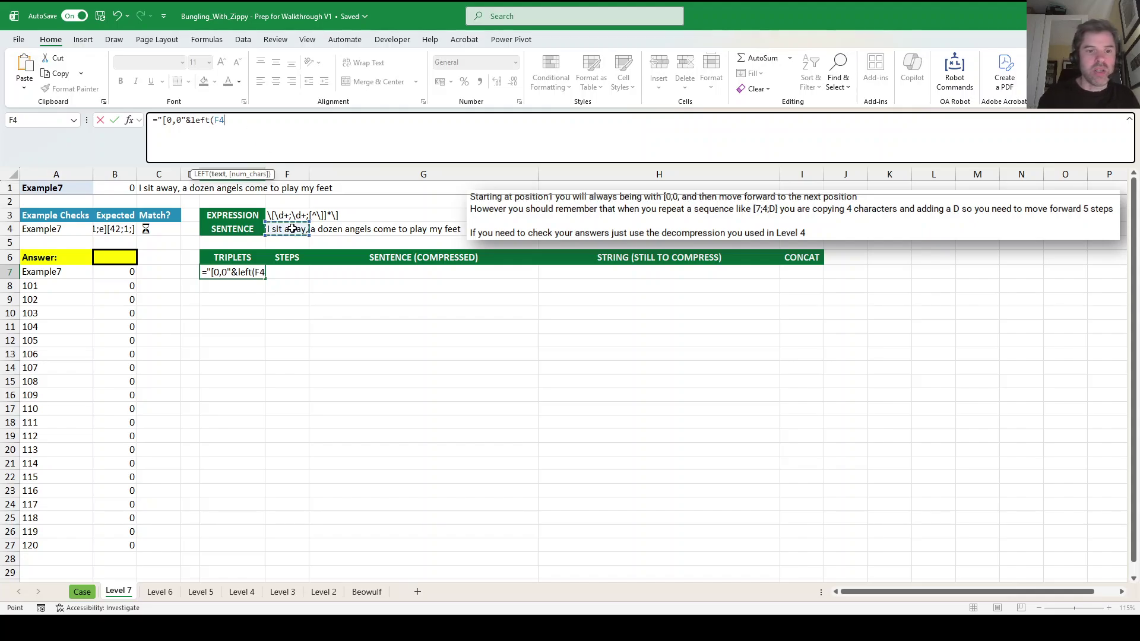
text())
key(ctrl+Return)
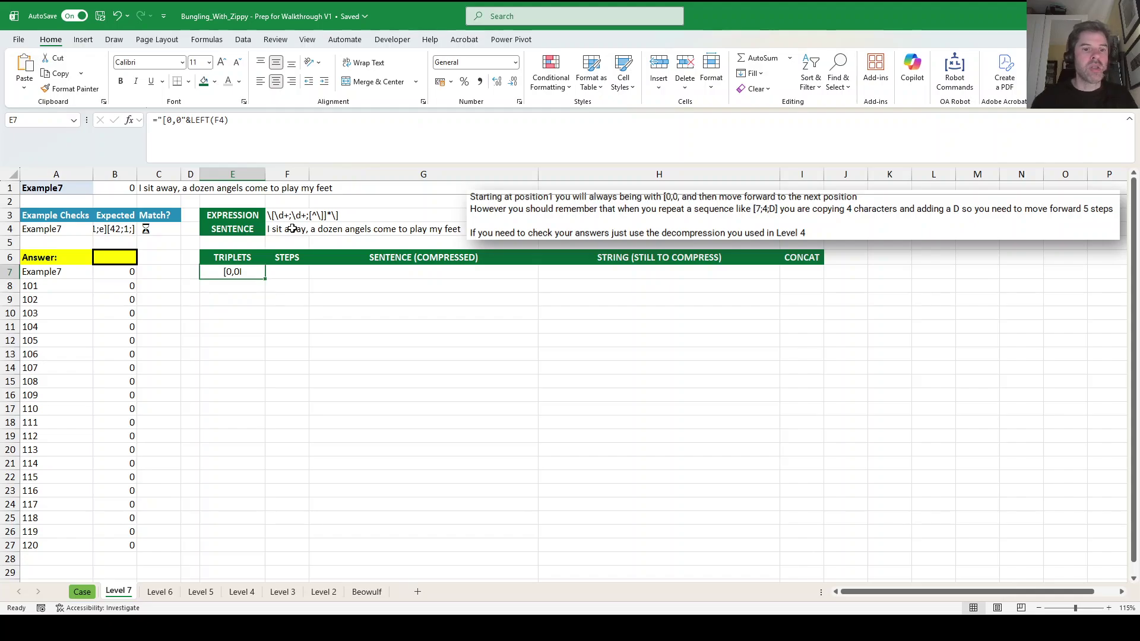
Add the semicolon and closing bracket to E7's triplet so the formula reads ="[0,0;"&LEFT(F4)&"]".
click(188, 121)
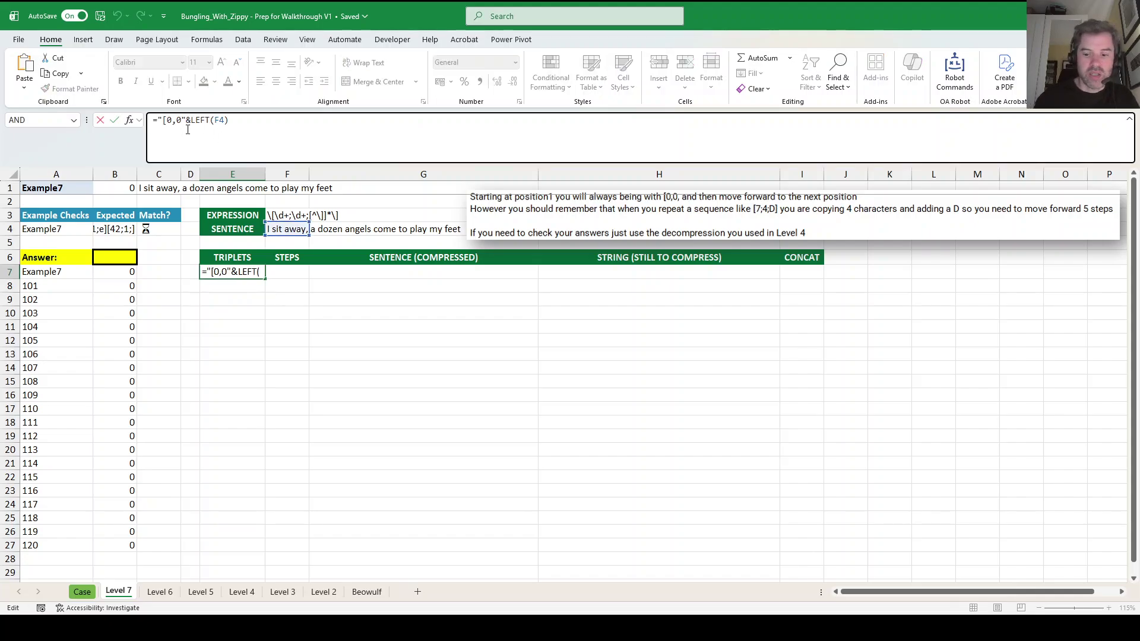
text(;)
click(239, 129)
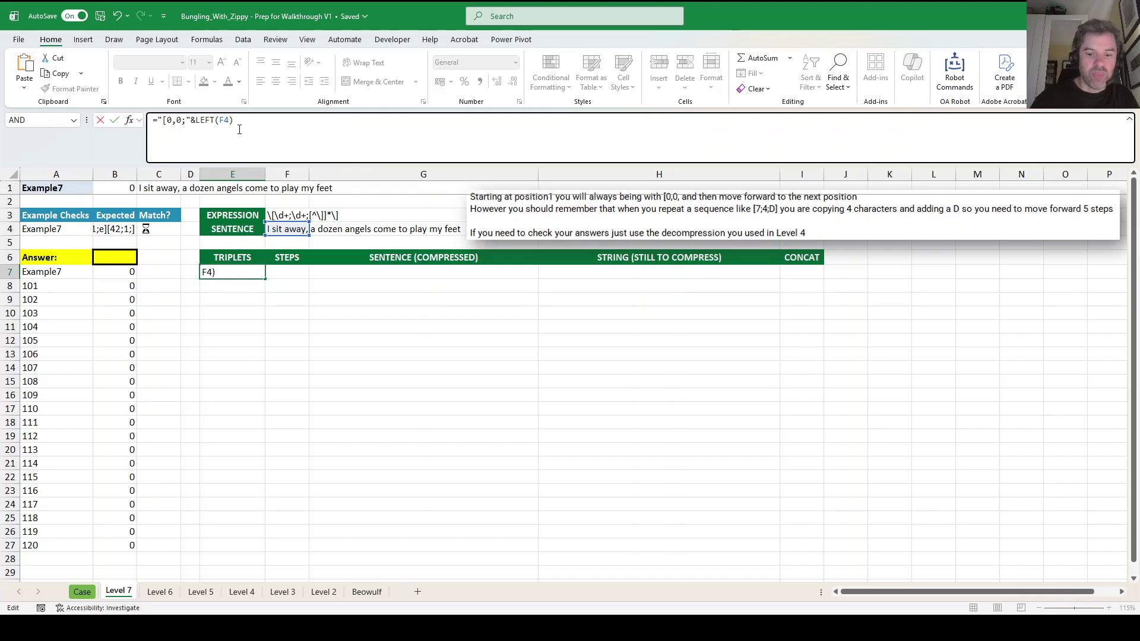
text(&)
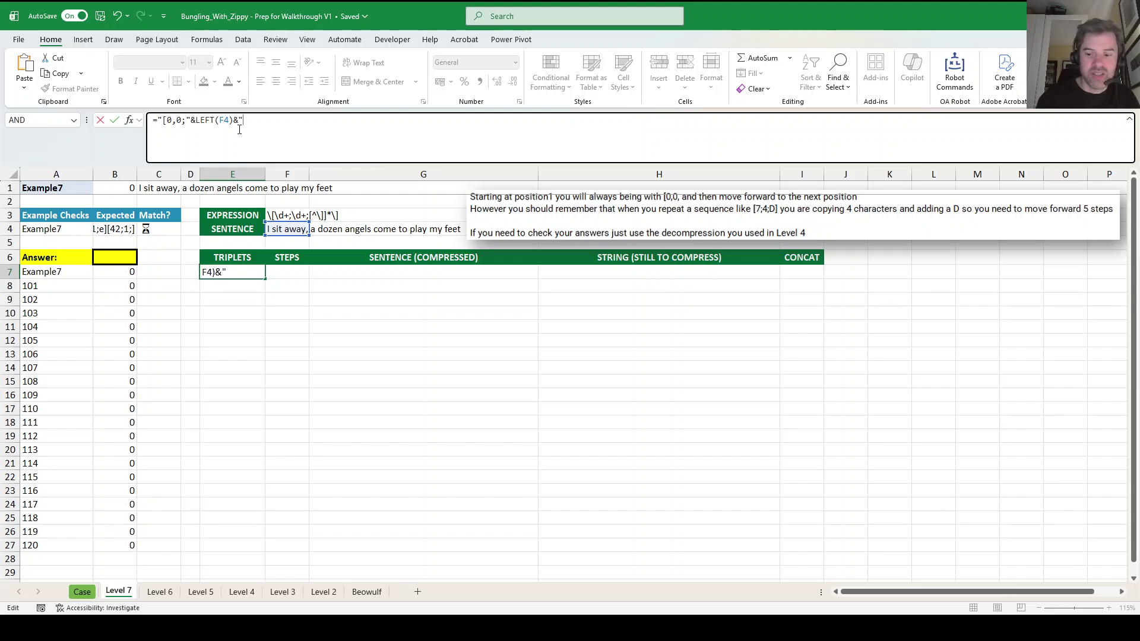
key(Return)
key(Up)
key(Right)
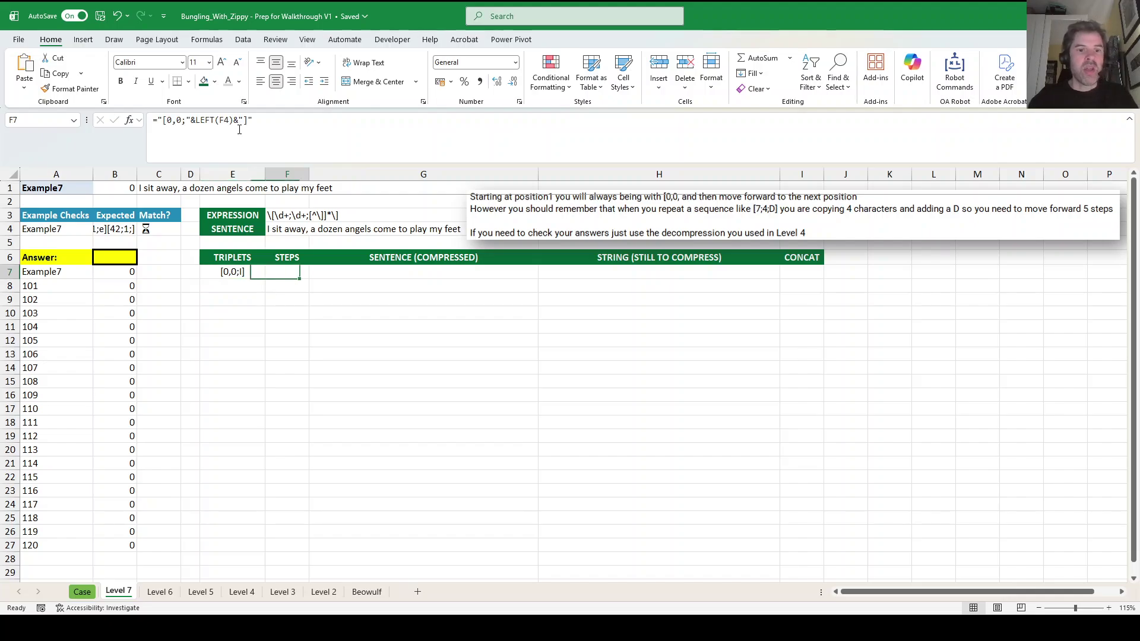
key(Left)
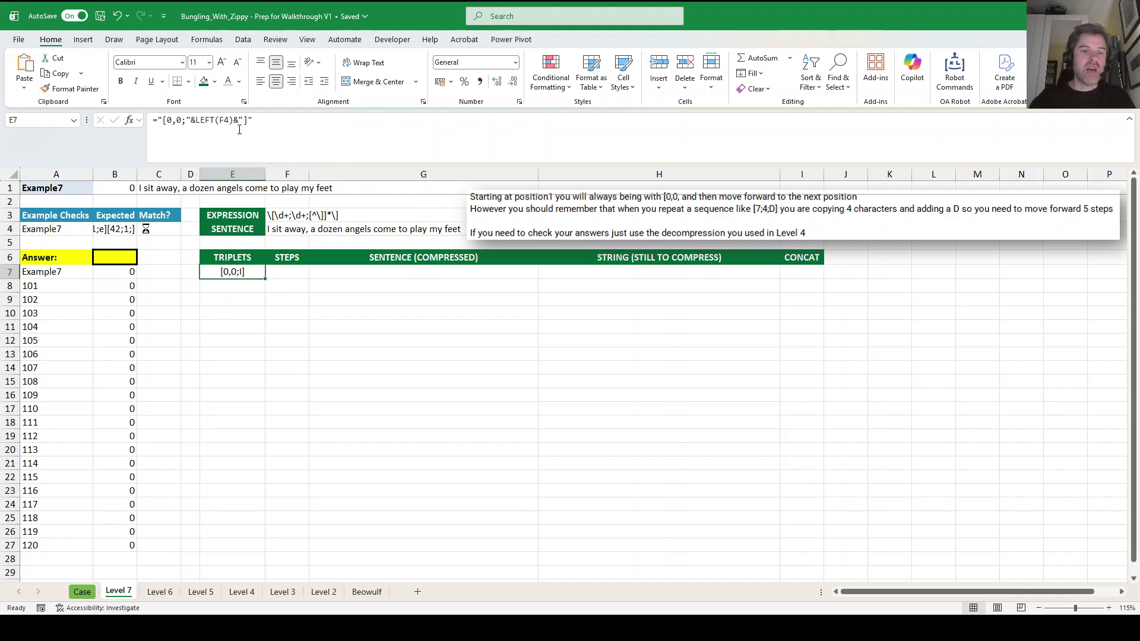
key(Right)
key(Left)
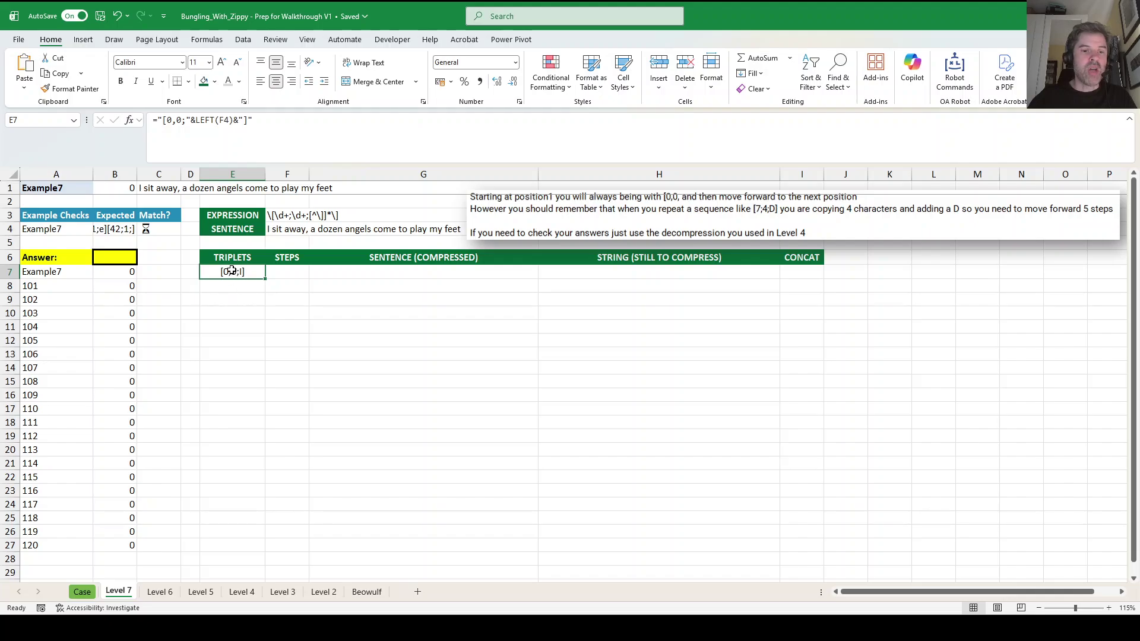
Enter =_TextBetween(E7,";",";")*1 in F7 under STEPS to extract the triplet's middle number.
click(285, 272)
text(=)
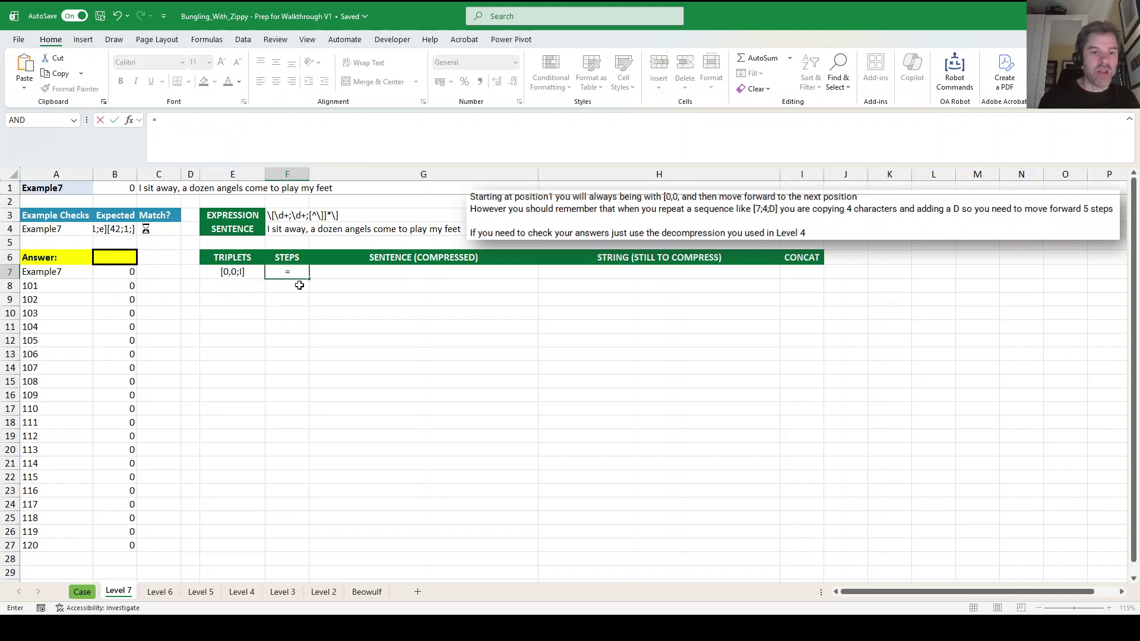
text(_text)
key(Tab)
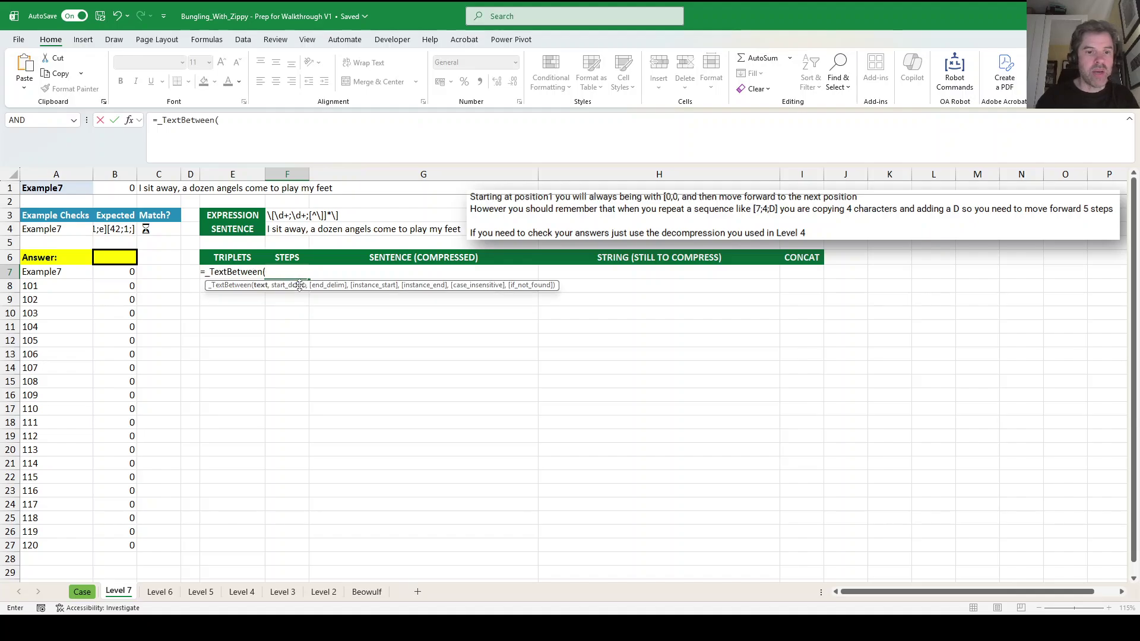
key(Left)
text(,")
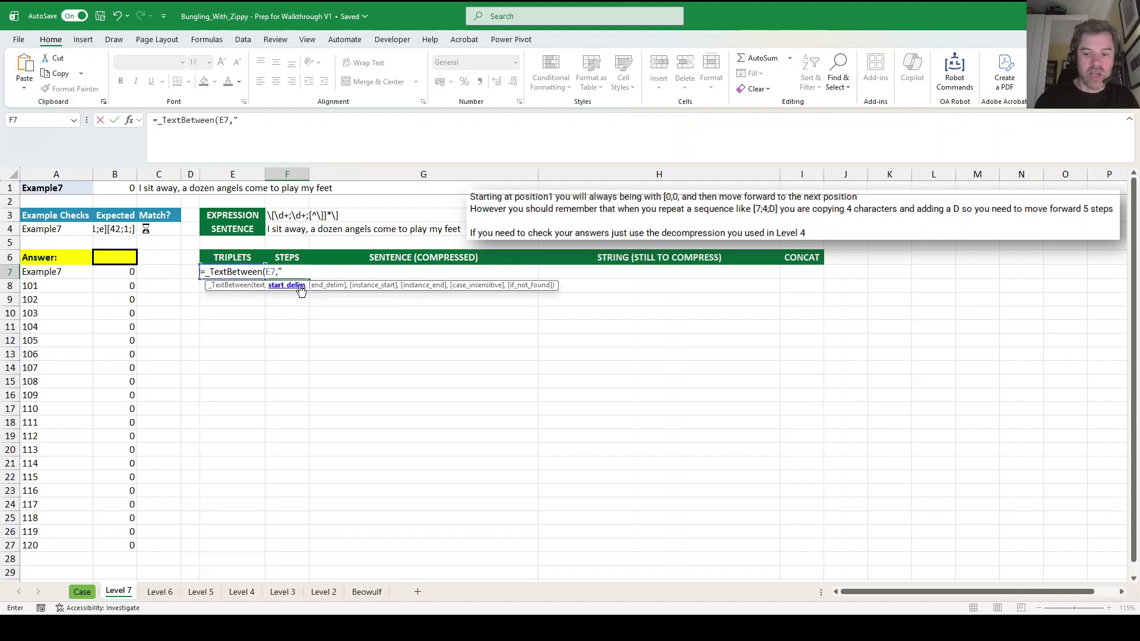
text(;",")
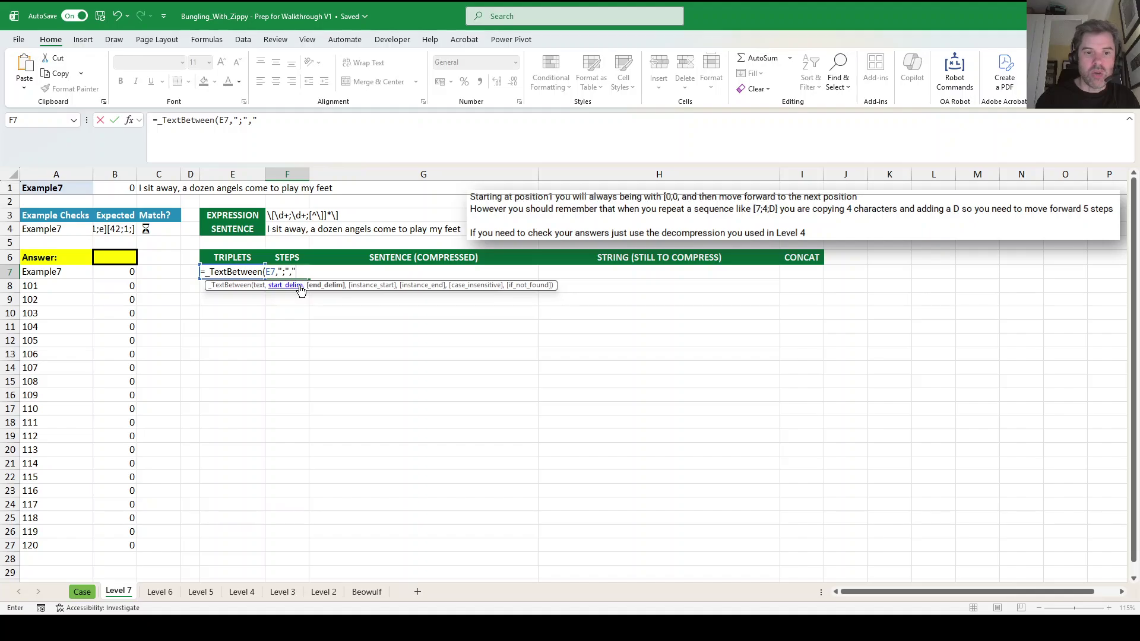
text(;"))
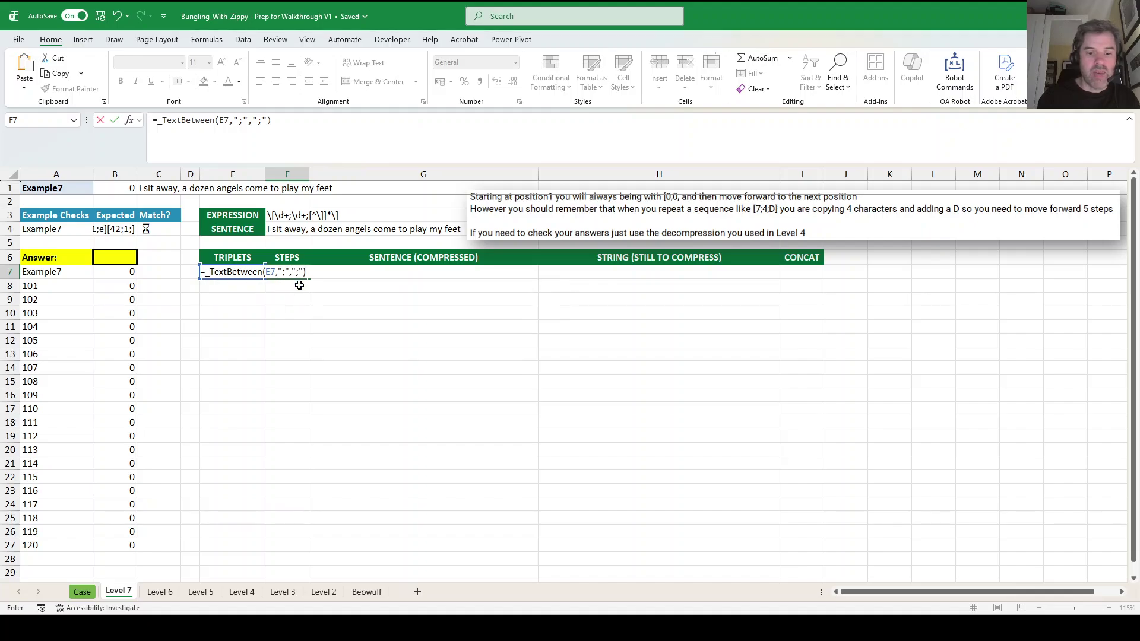
text(*1)
key(ctrl+Return)
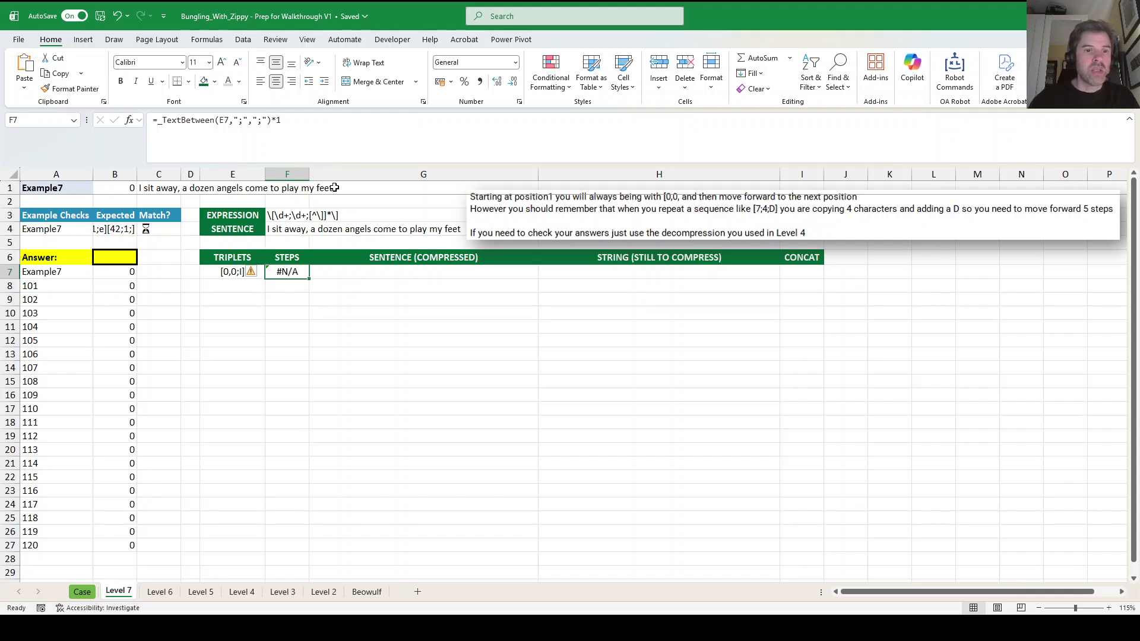
Replace the comma in E7's triplet with a semicolon so the formula reads ="[0;0;"&LEFT(F4)&"]".
click(300, 136)
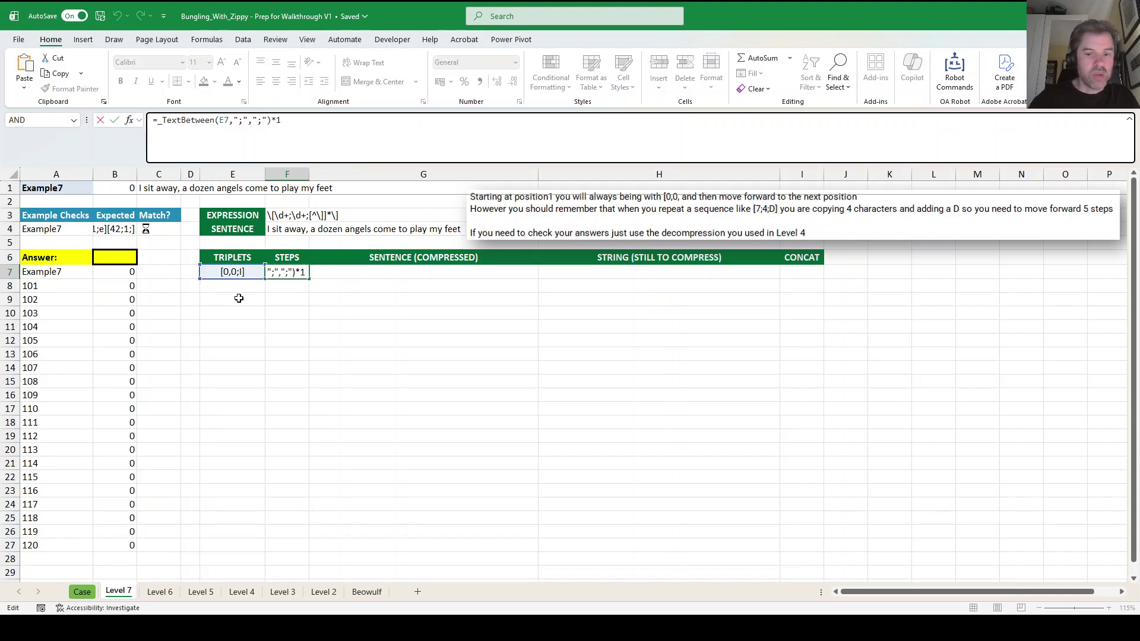
click(251, 271)
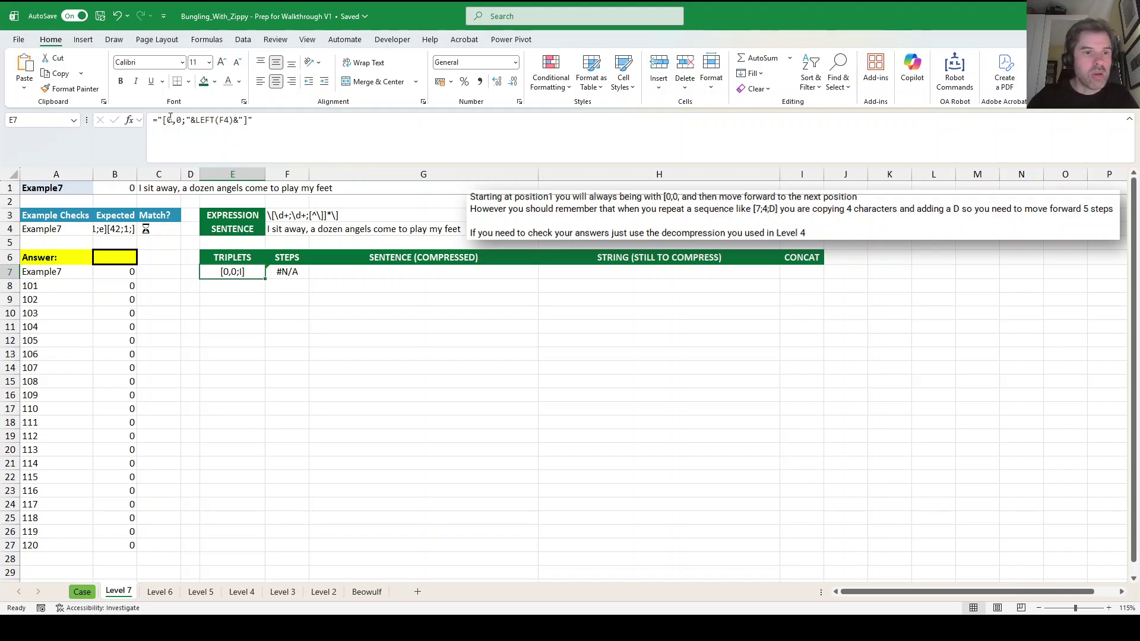
click(177, 121)
key(BackSpace)
text(;)
key(Tab)
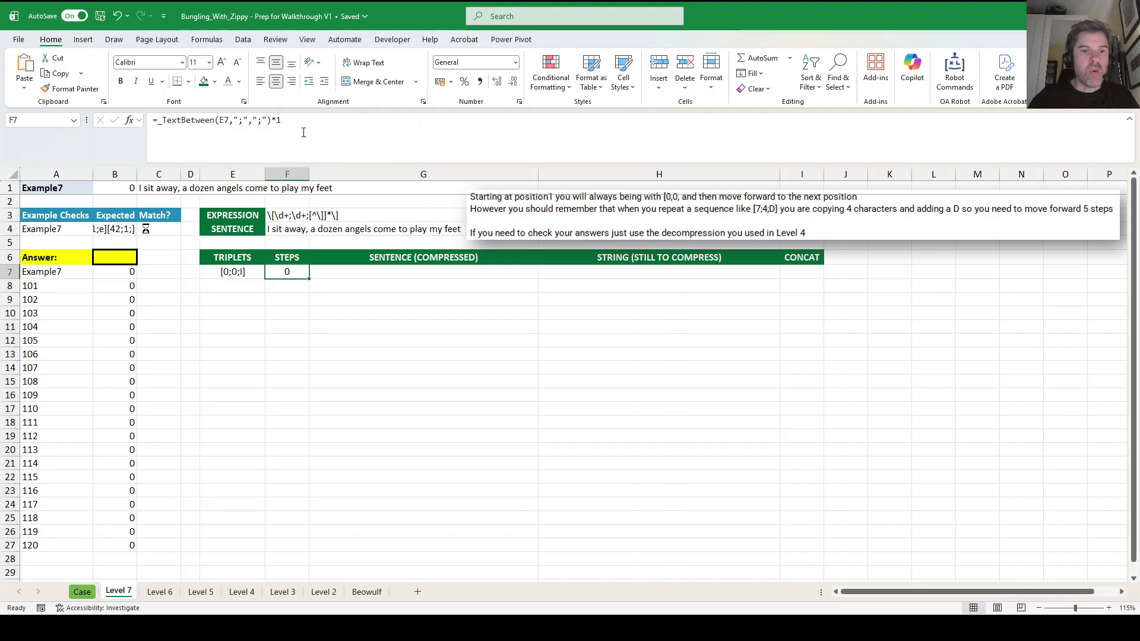
Add 1 to the STEPS formula in F7 so it reads =_TextBetween(E7,";",";")*1+1.
click(300, 123)
text(+1)
key(ctrl+Return)
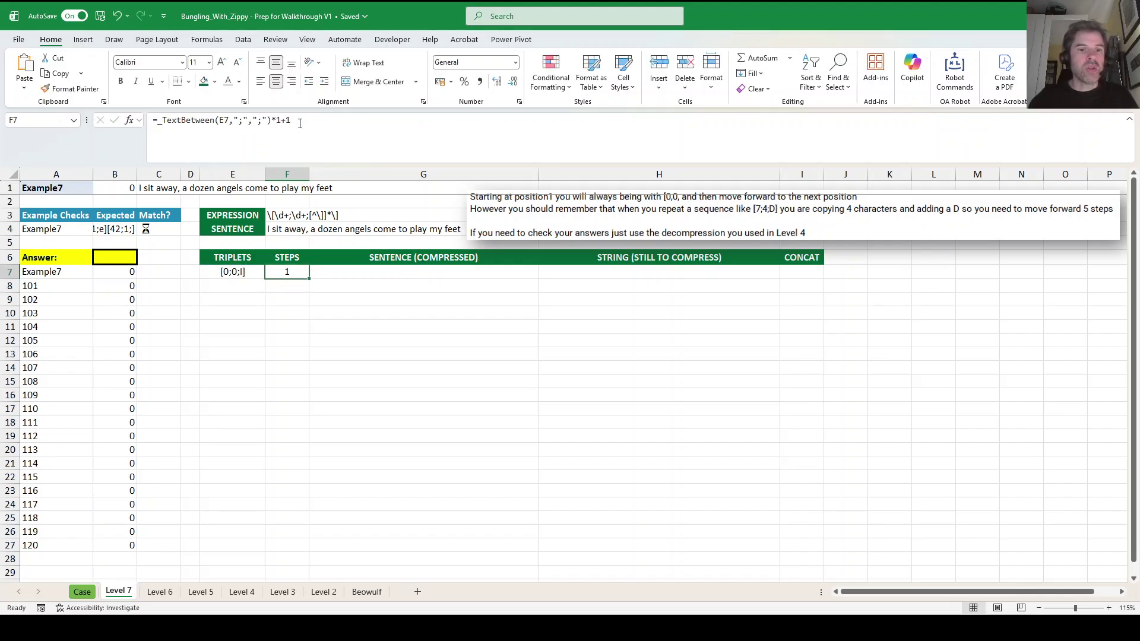
Enter =LEFT(F4,F7) in G7 under SENTENCE (COMPRESSED) to return the part of the sentence already compressed.
key(Tab)
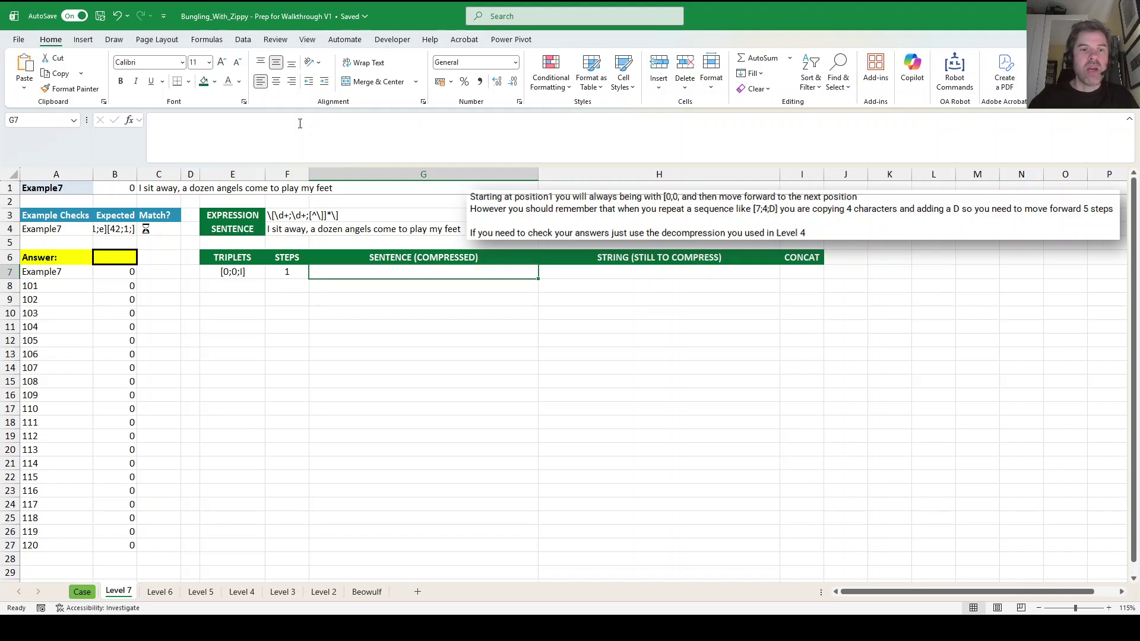
text(=left()
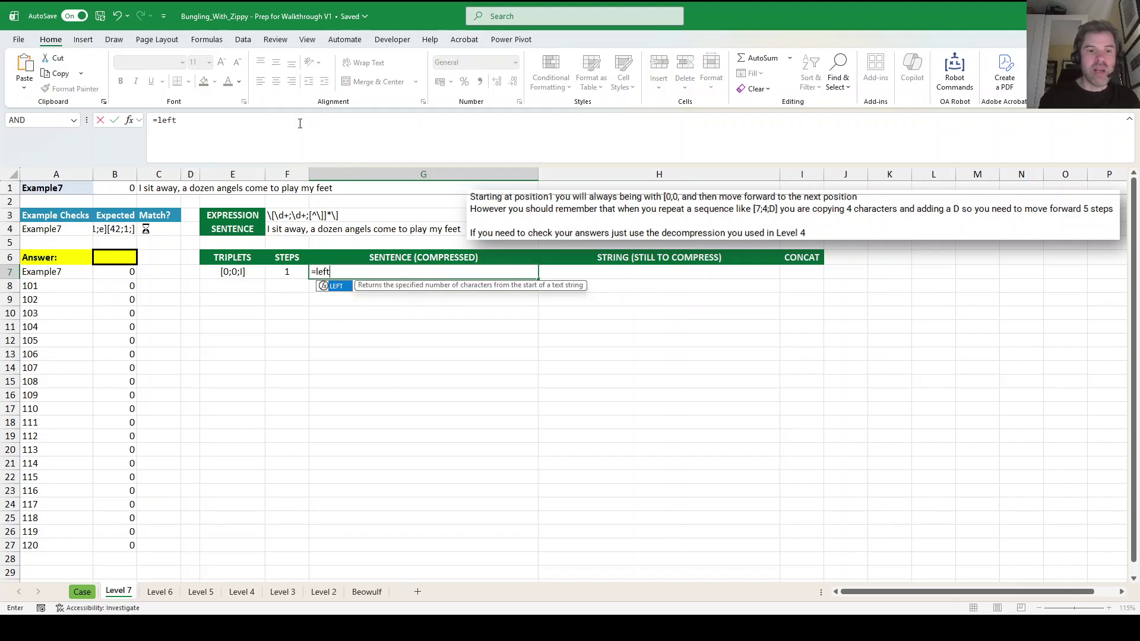
click(285, 228)
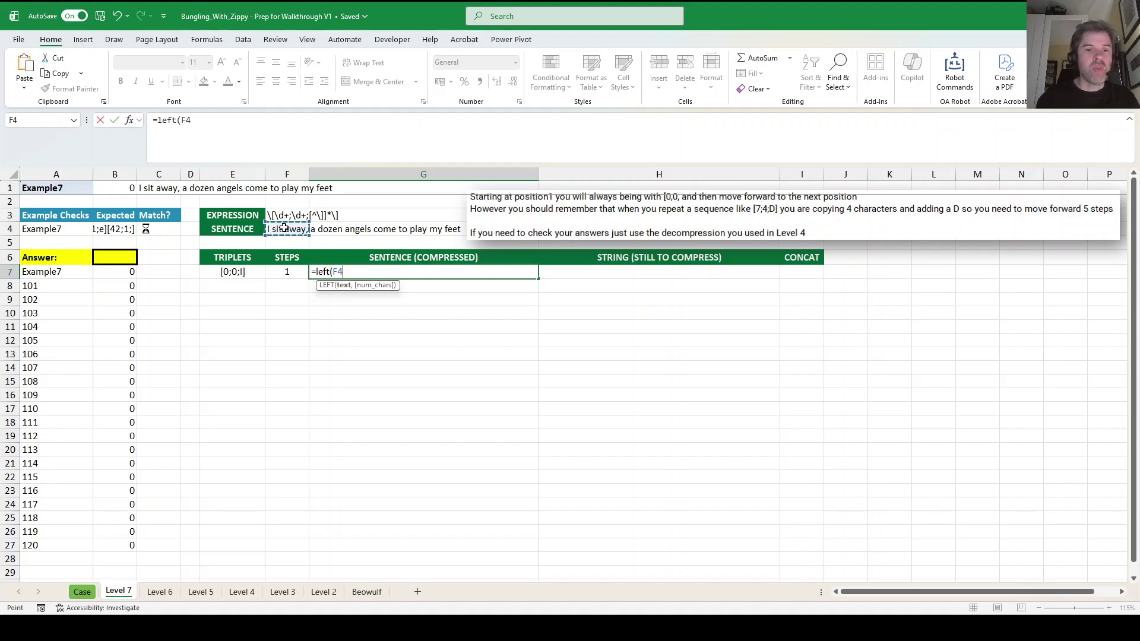
text(,)
text(1))
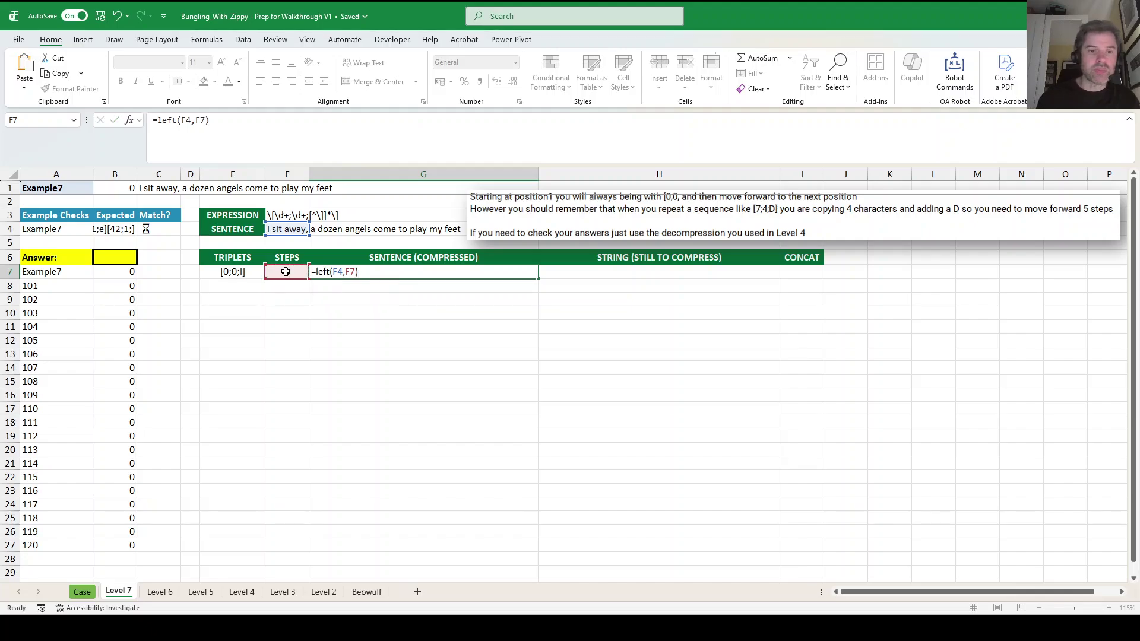
key(Return)
click(368, 270)
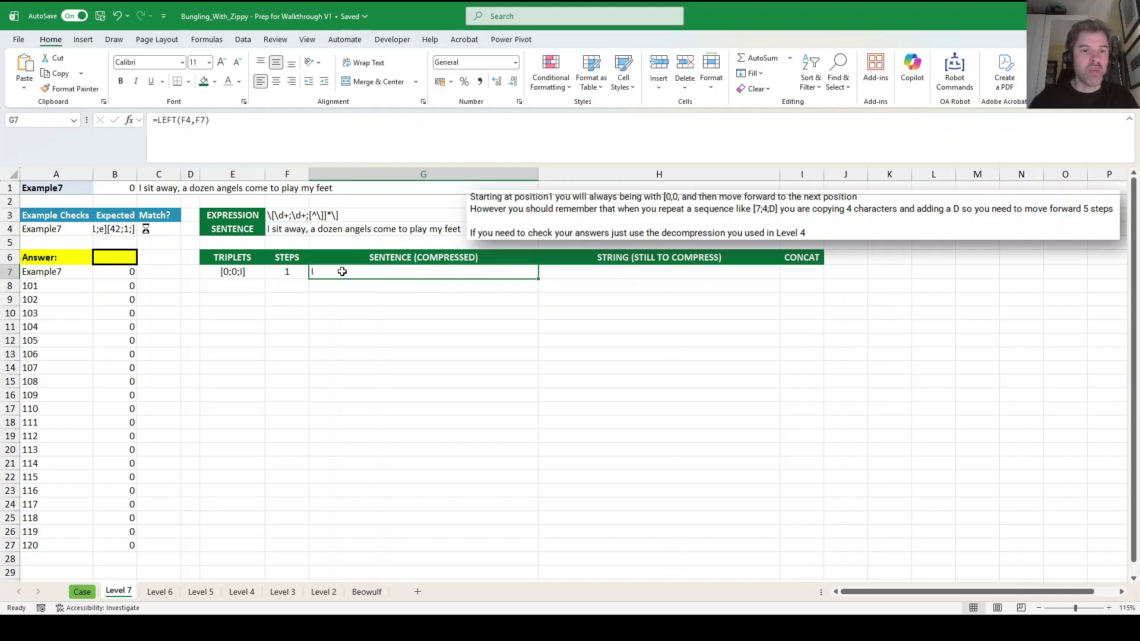
Enter =MID(F4,F7+1,LEN(F4)) in H7 under STRING (STILL TO COMPRESS) to return the rest of the sentence.
click(241, 273)
click(569, 279)
text(=mid()
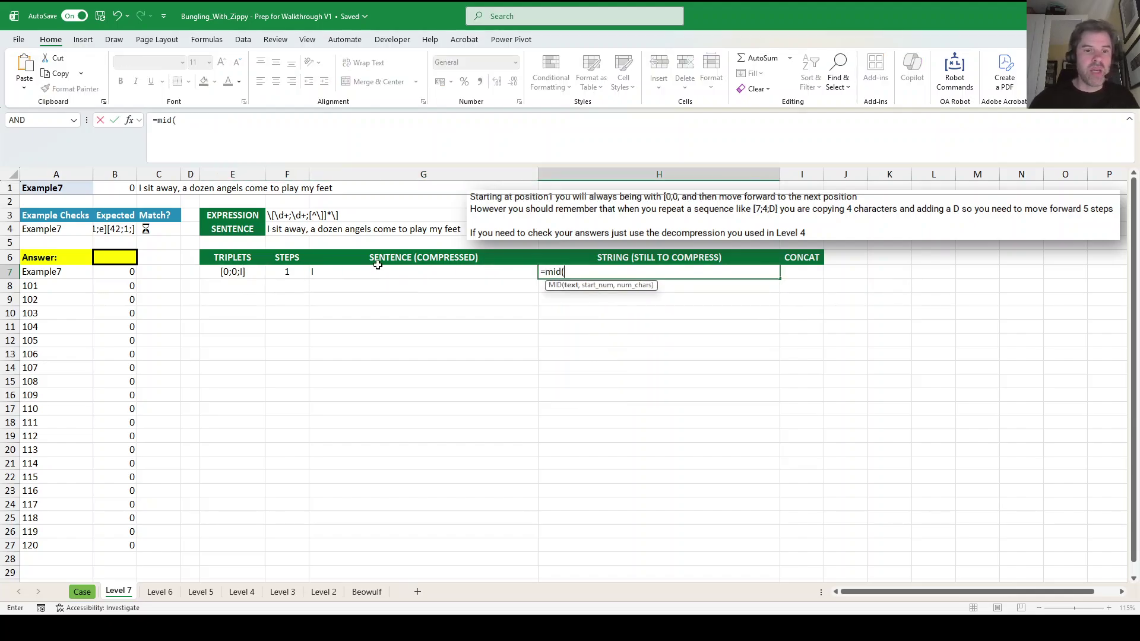
click(289, 231)
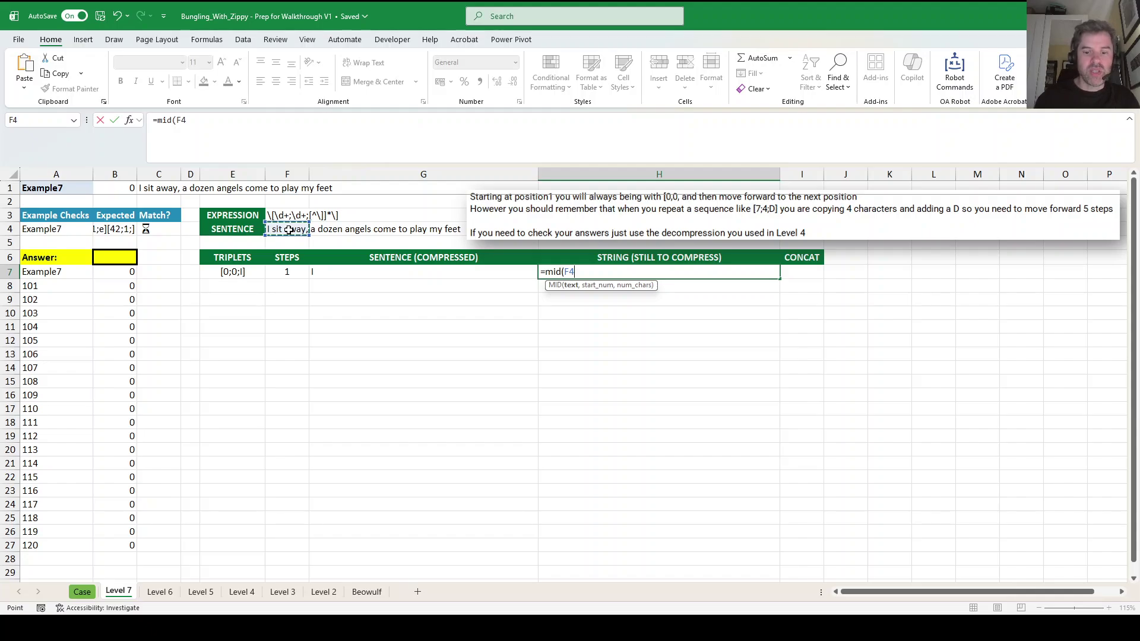
text(,)
click(287, 271)
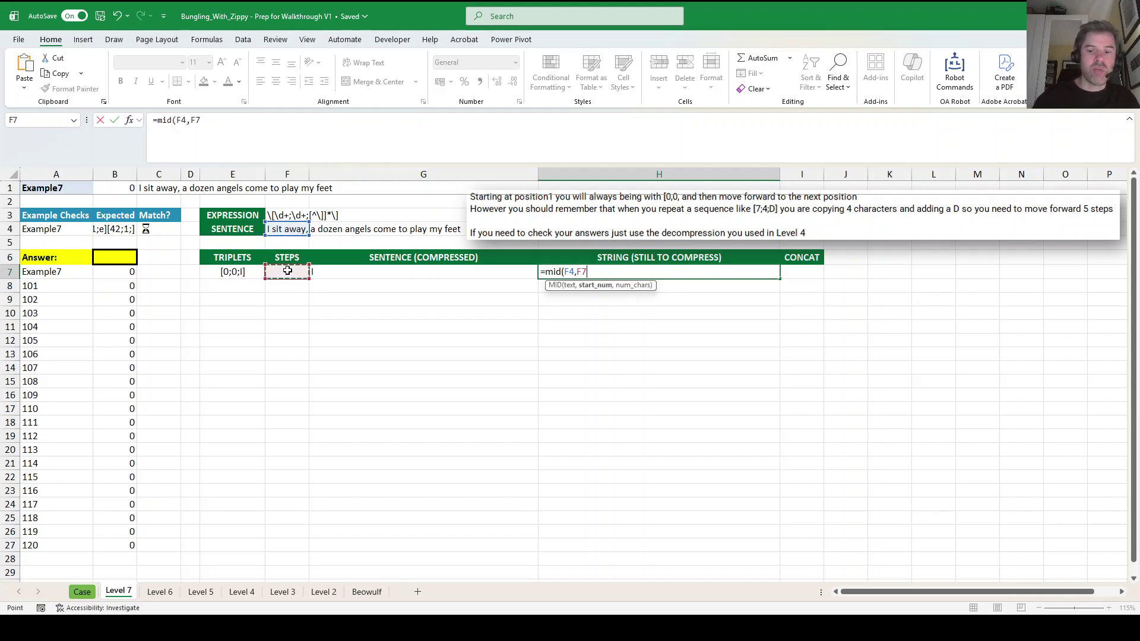
text(+1,)
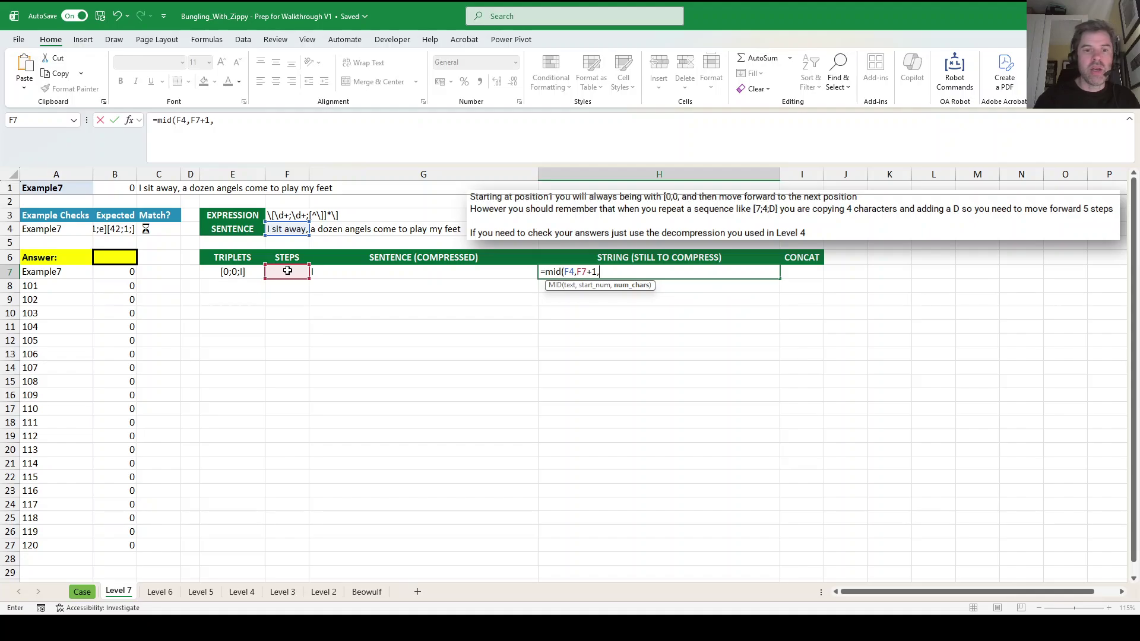
text(len()
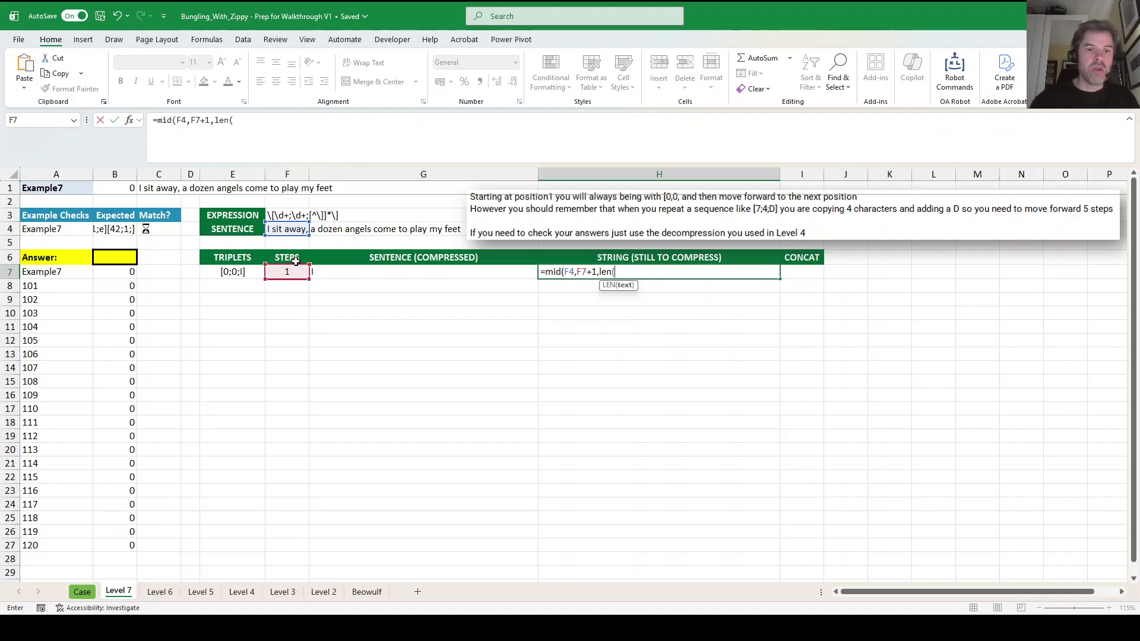
click(296, 229)
text()))
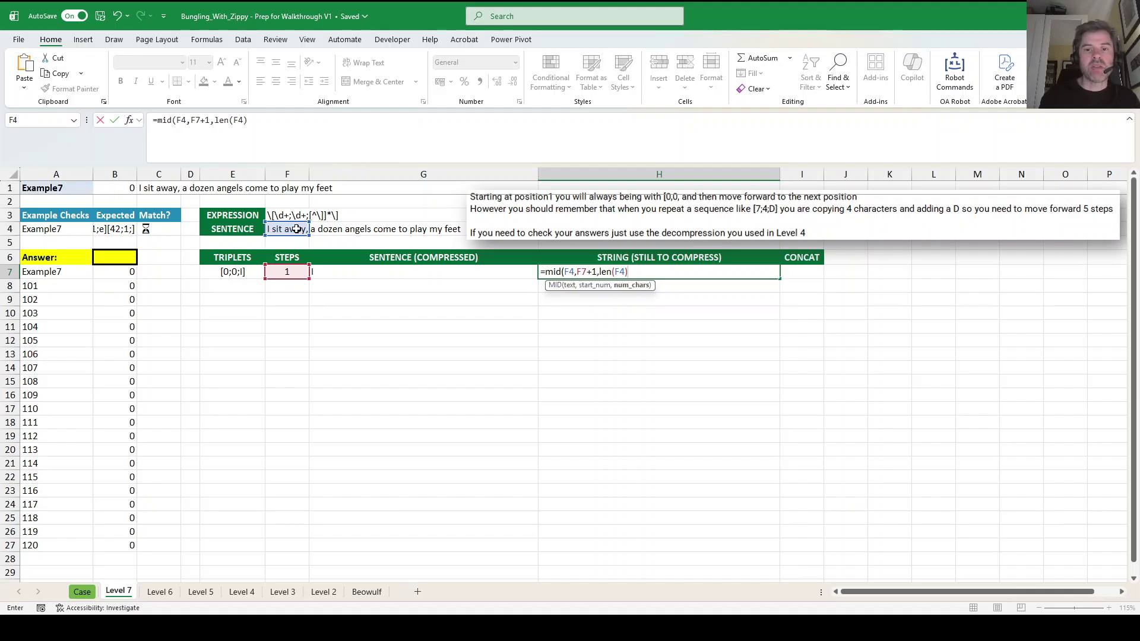
key(Return)
key(Up)
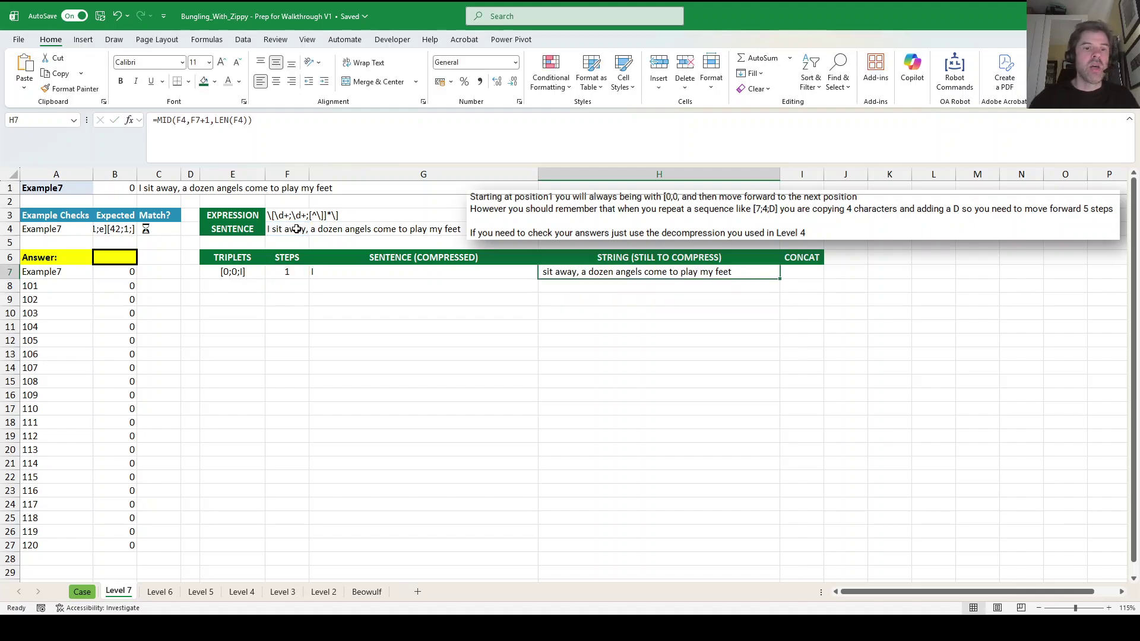
Enter =Compress(G7,H7) in E8 to generate the second triplet from the compressed sentence and the remaining string.
click(236, 286)
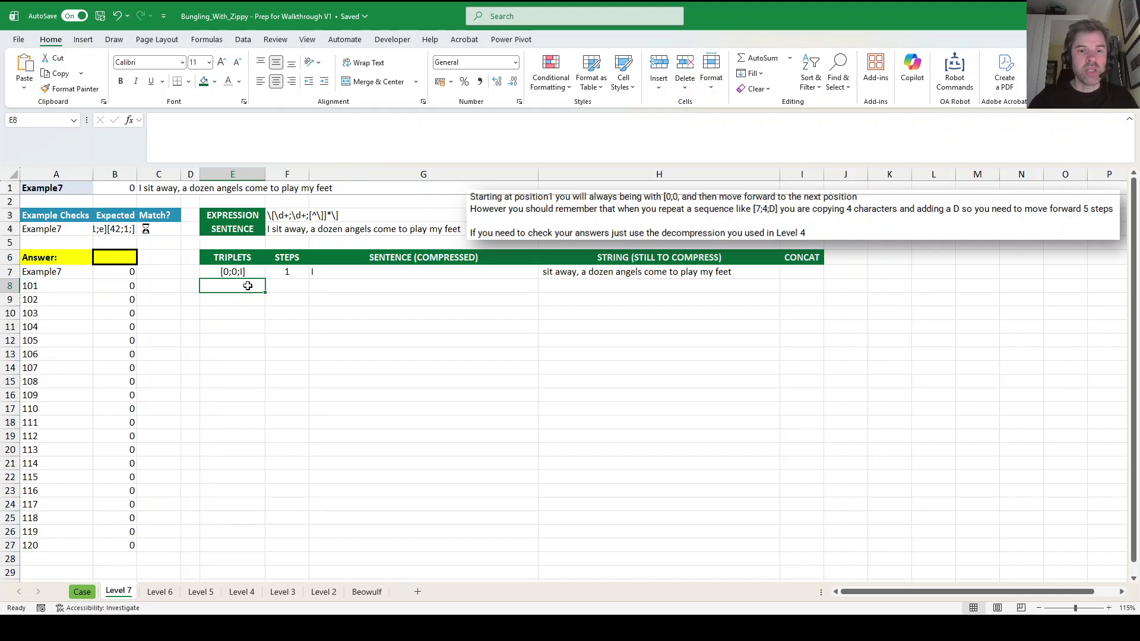
text(=com)
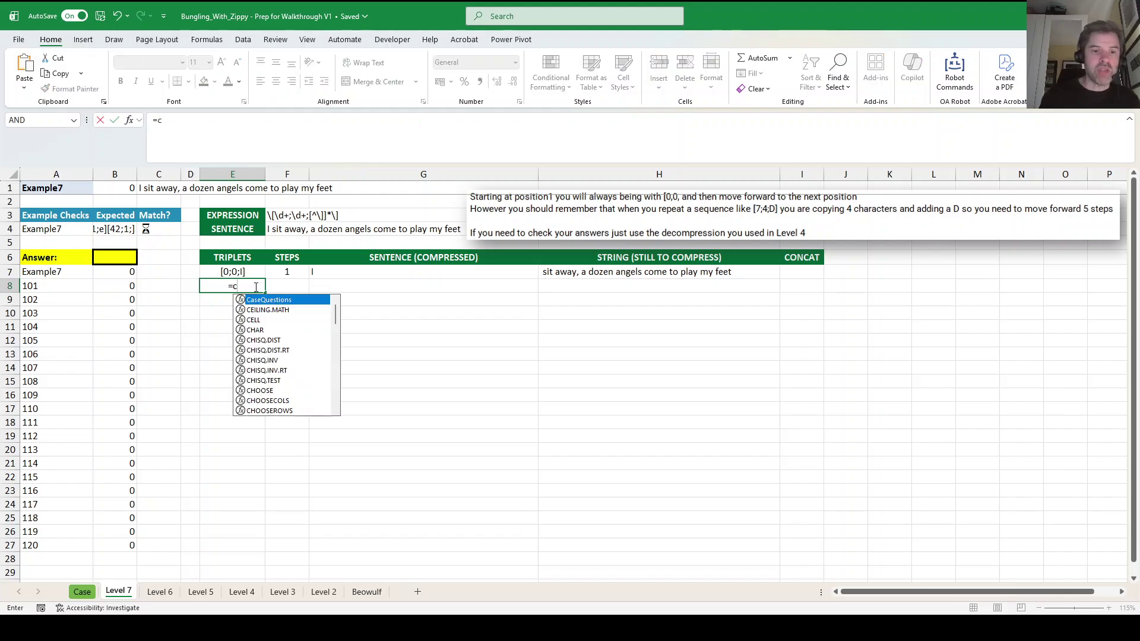
key(Down)
key(Down)
key(Down)
key(Tab)
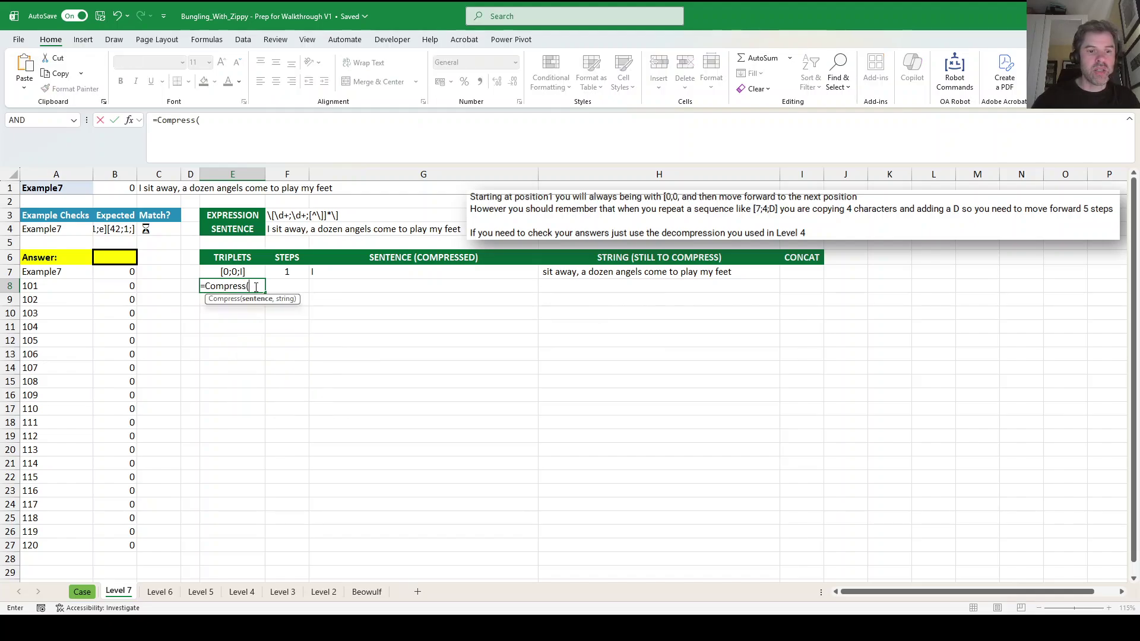
click(381, 271)
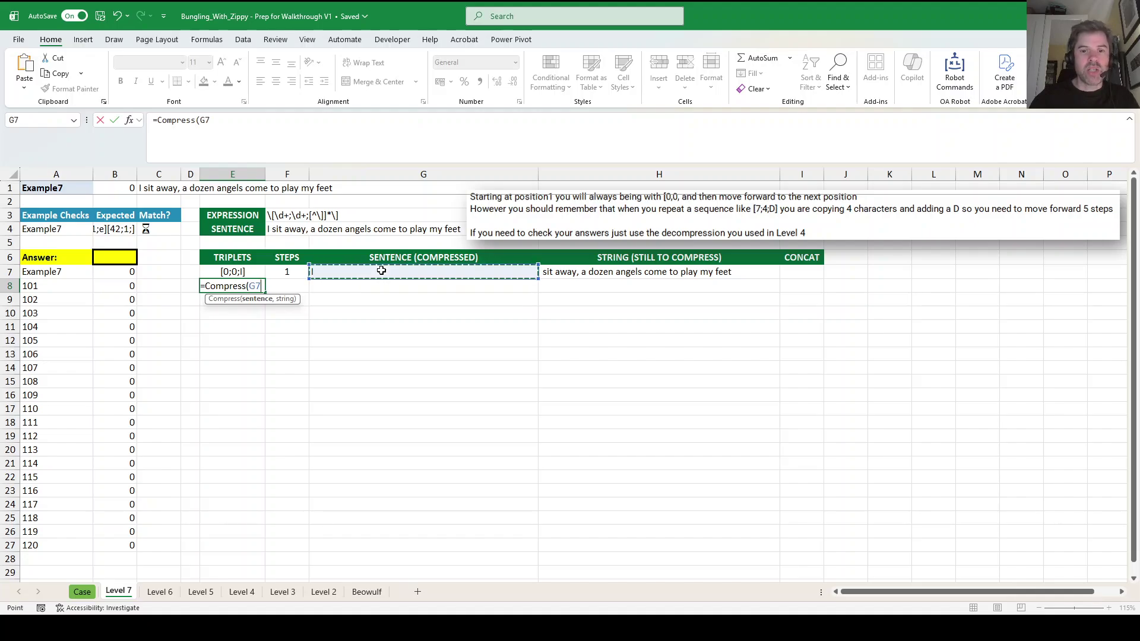
text(,)
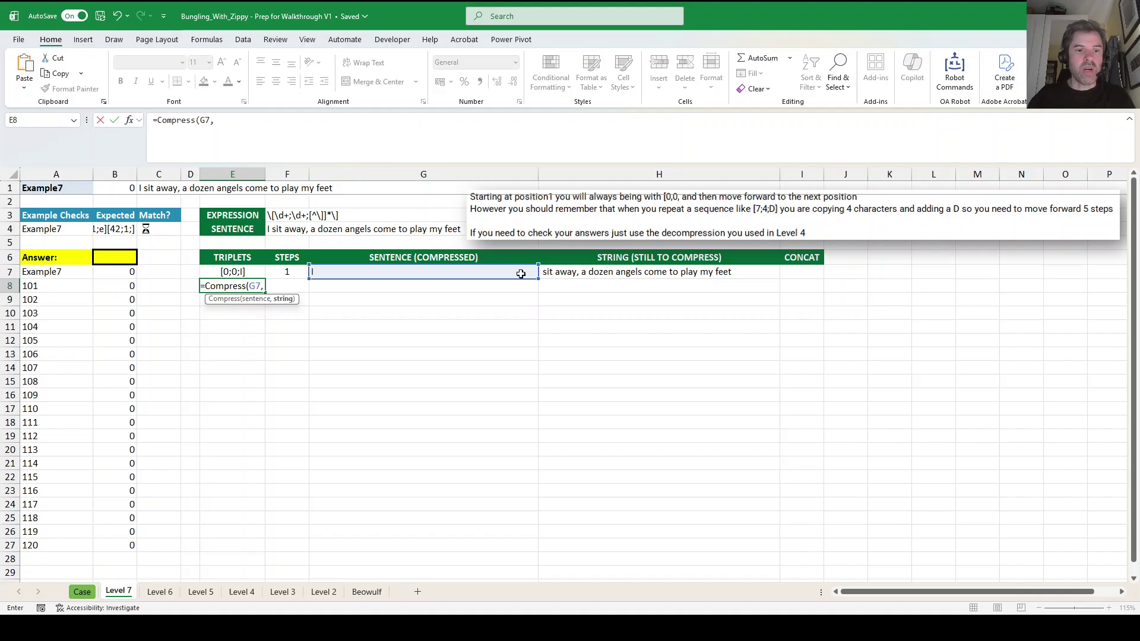
click(589, 275)
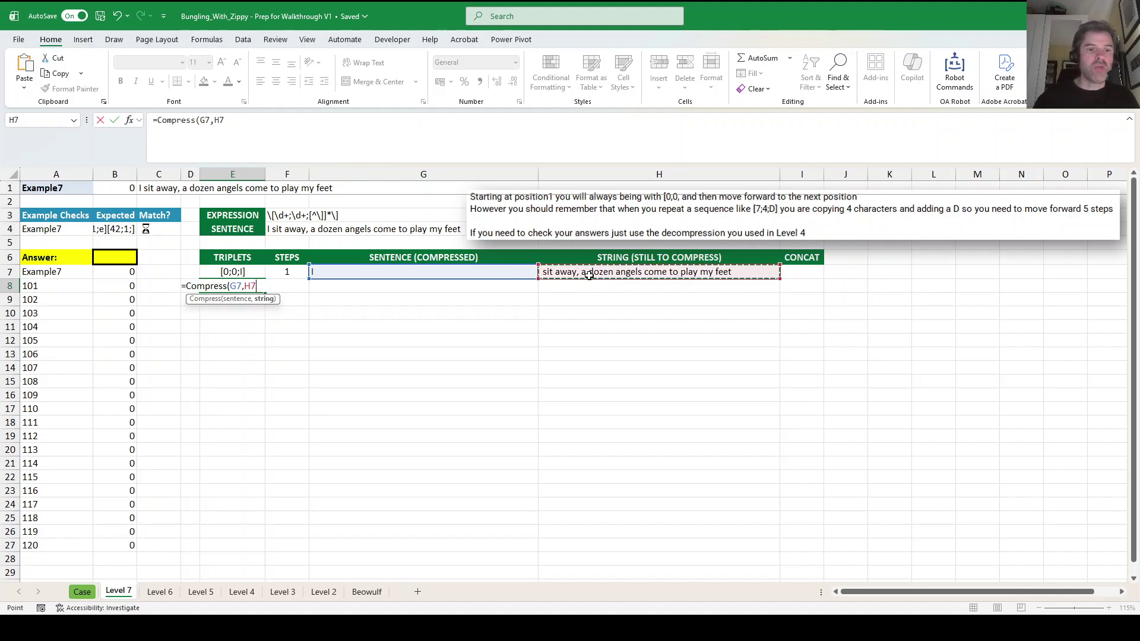
text())
key(ctrl+Return)
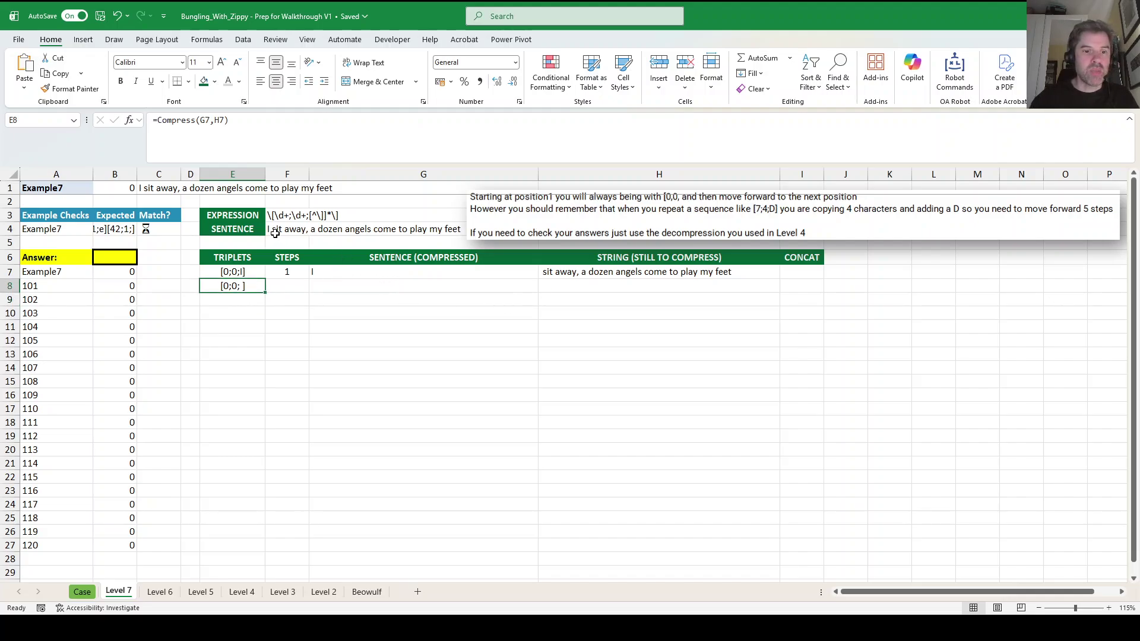
Fill F7's STEPS formula down to F8 and add the previous steps, giving =_TextBetween(E8,";",";")*1+1+F7.
click(295, 274)
drag(308, 278, 308, 292)
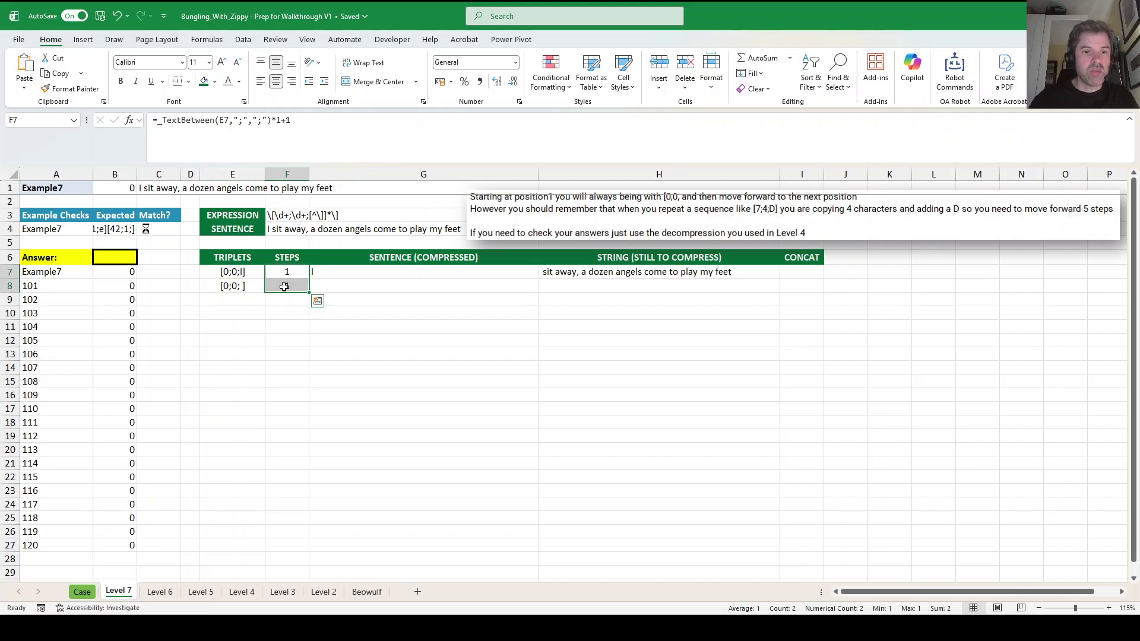
click(289, 287)
key(F2)
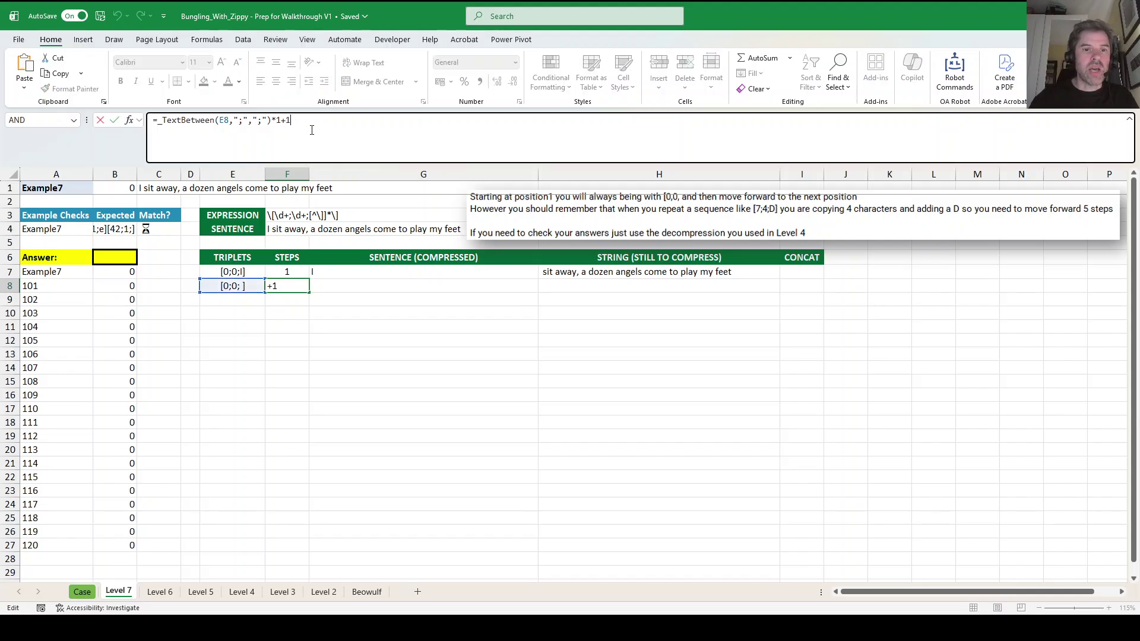
click(297, 271)
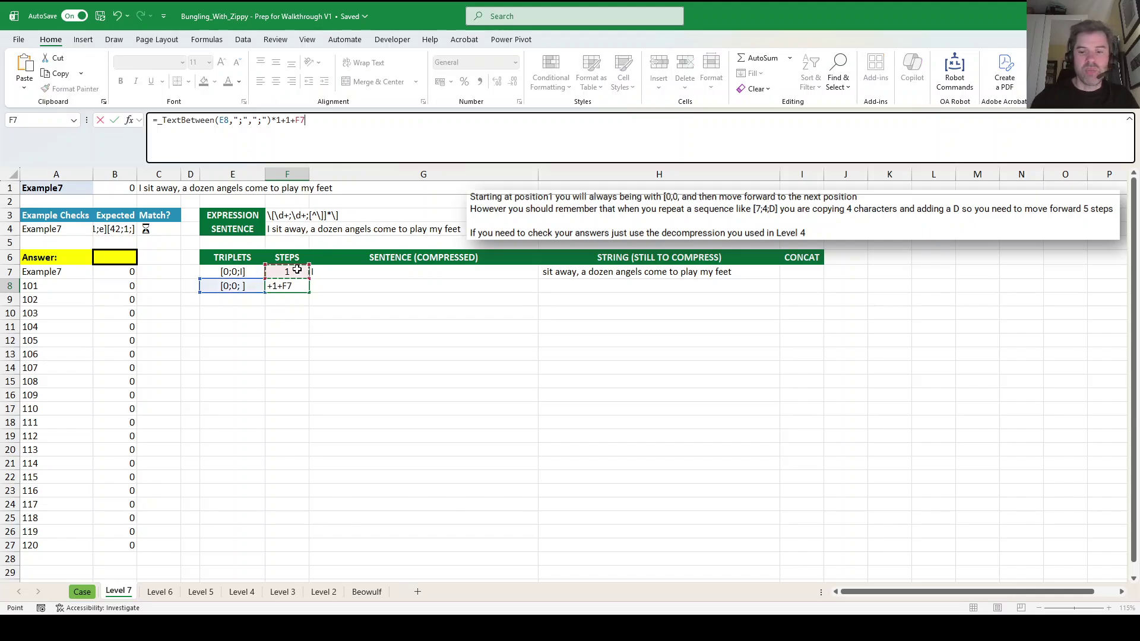
key(Return)
Fill G7's formula down to G8 and point its text reference at G7 so it reads =LEFT(G7,F8).
click(321, 273)
drag(321, 274, 346, 286)
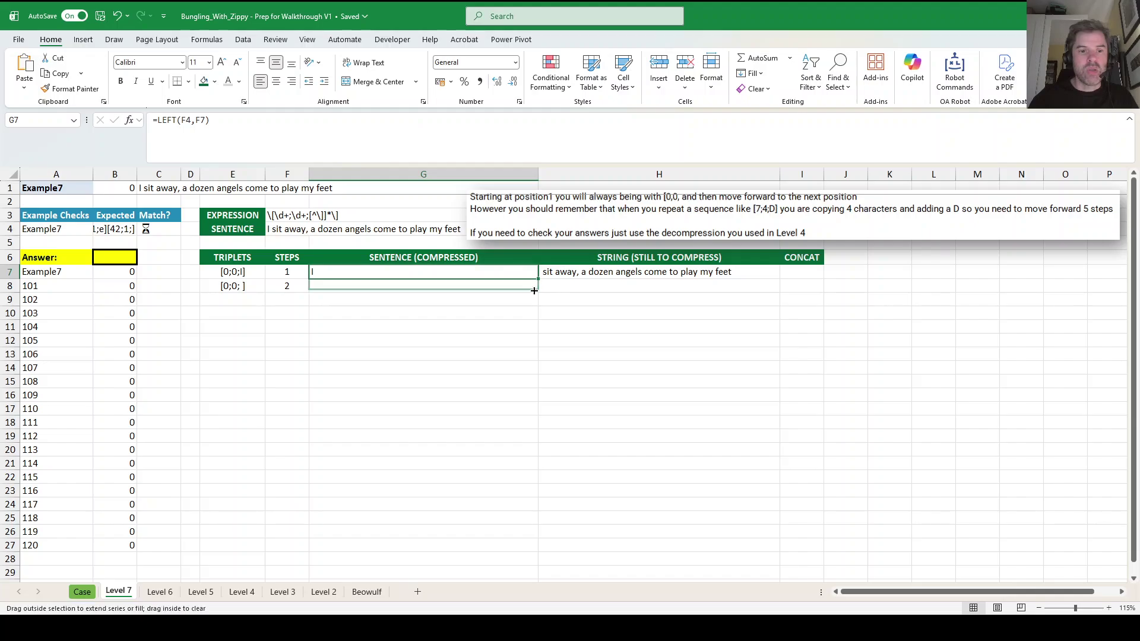
key(ctrl+d)
click(405, 285)
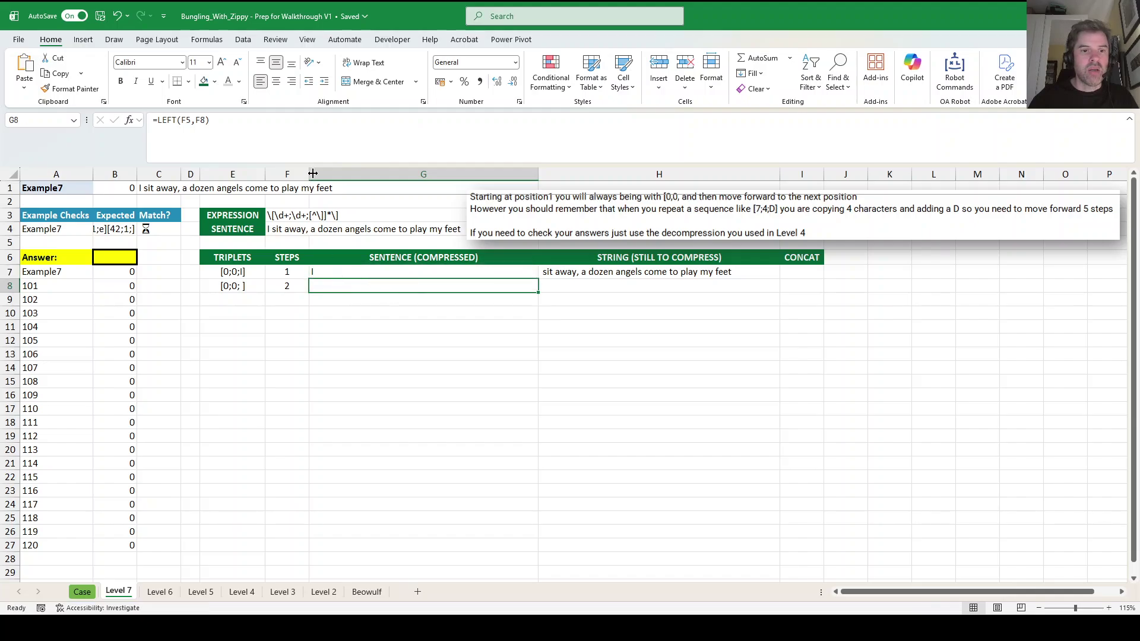
key(F2)
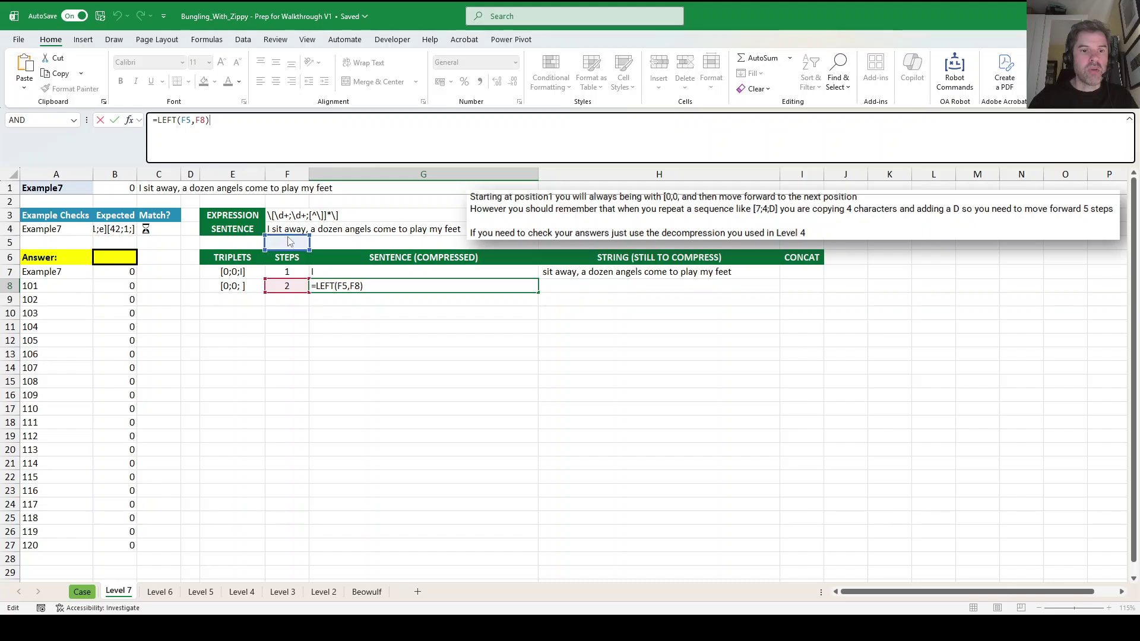
drag(291, 249, 363, 273)
key(Return)
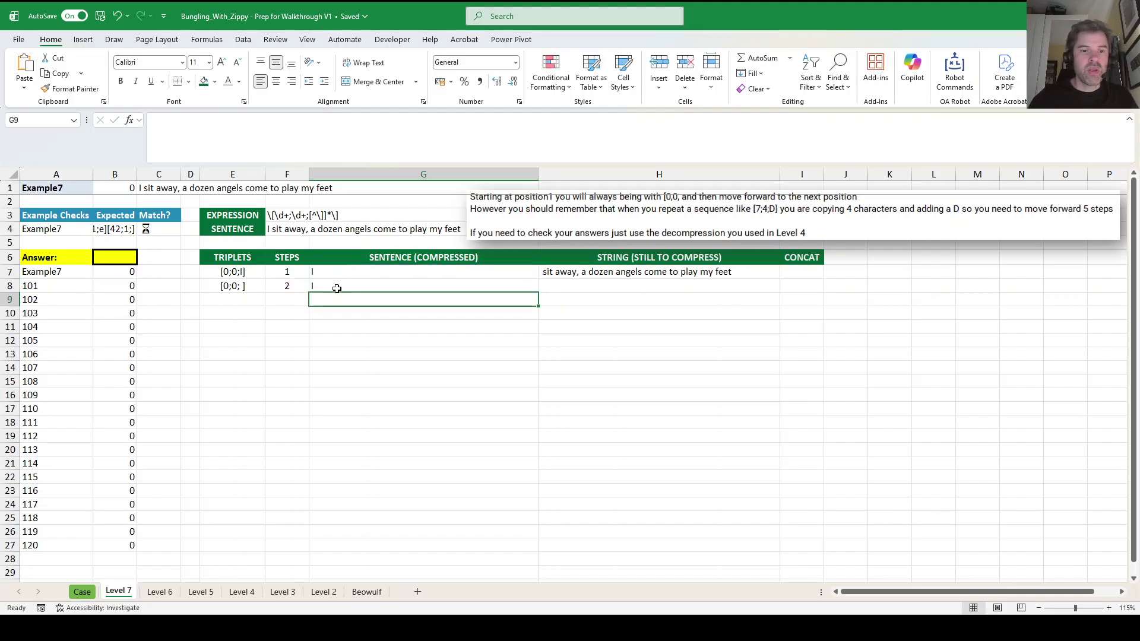
click(349, 285)
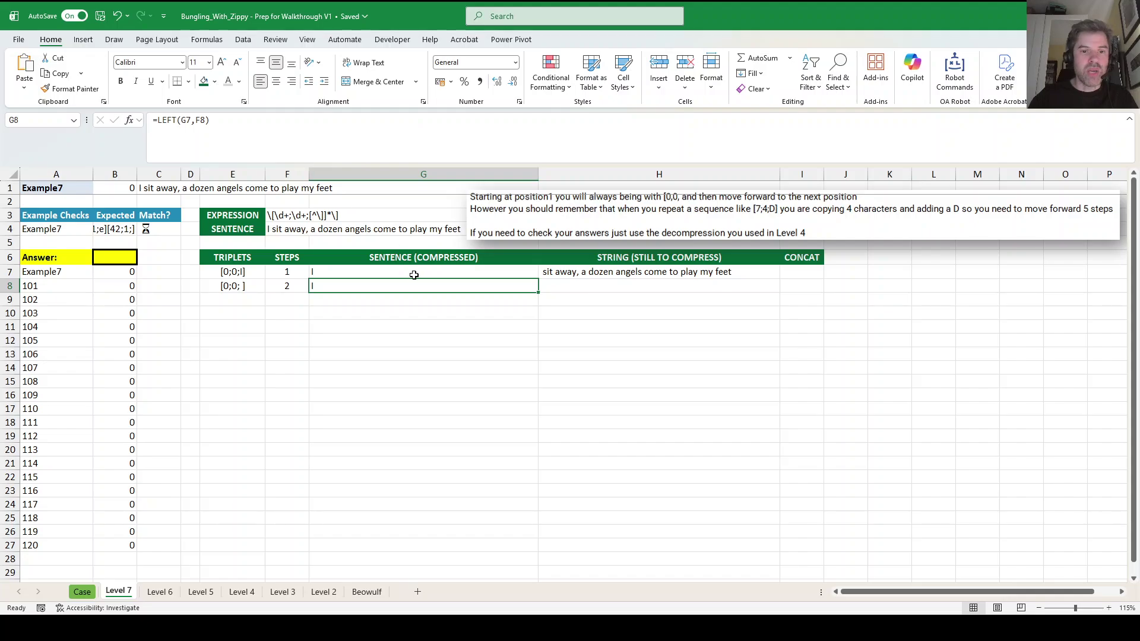
Fill H7's remaining-string formula down to H8.
click(719, 274)
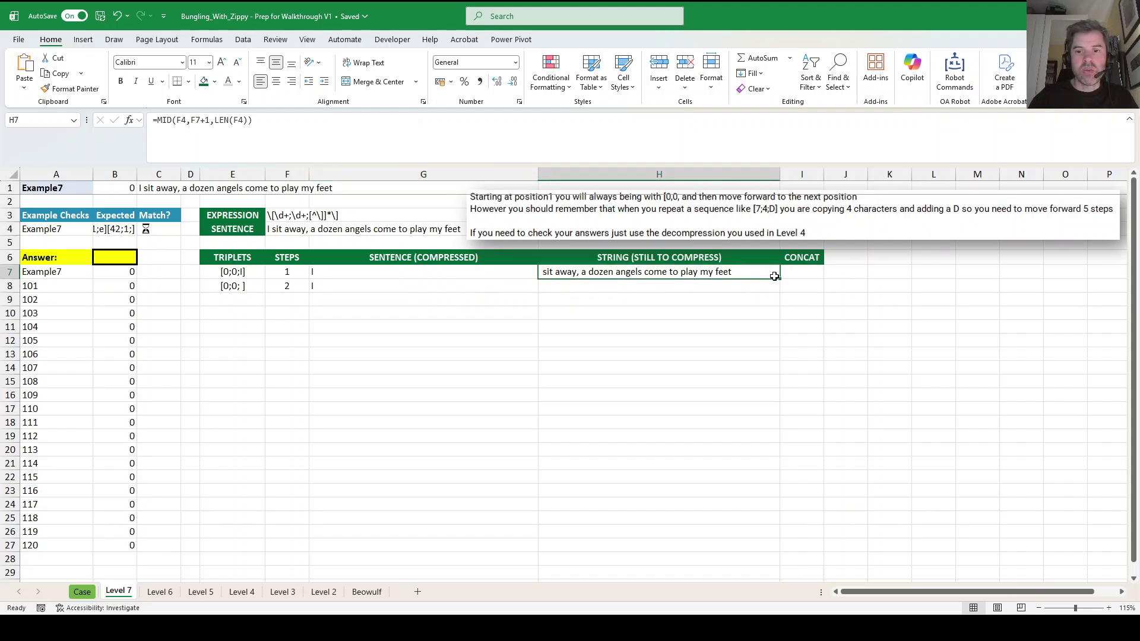
click(466, 140)
key(Return)
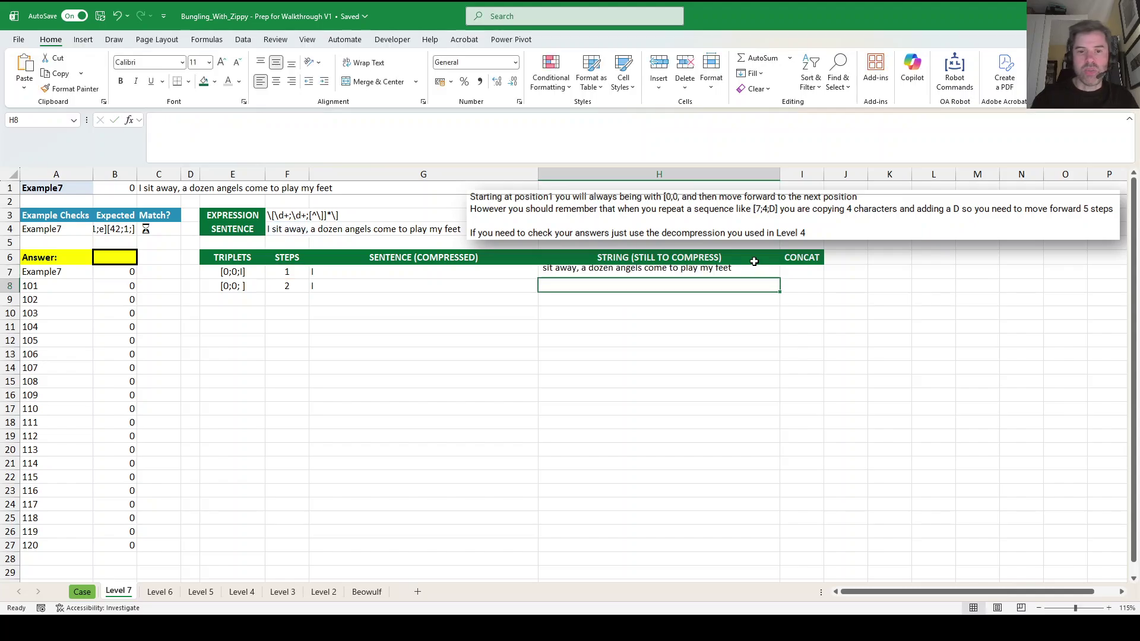
click(757, 272)
drag(780, 292, 719, 285)
click(719, 285)
Point both text references in H8 at the sentence cell and lock them, giving =MID($F$4,F8+1,LEN($F$4)).
double_click(669, 286)
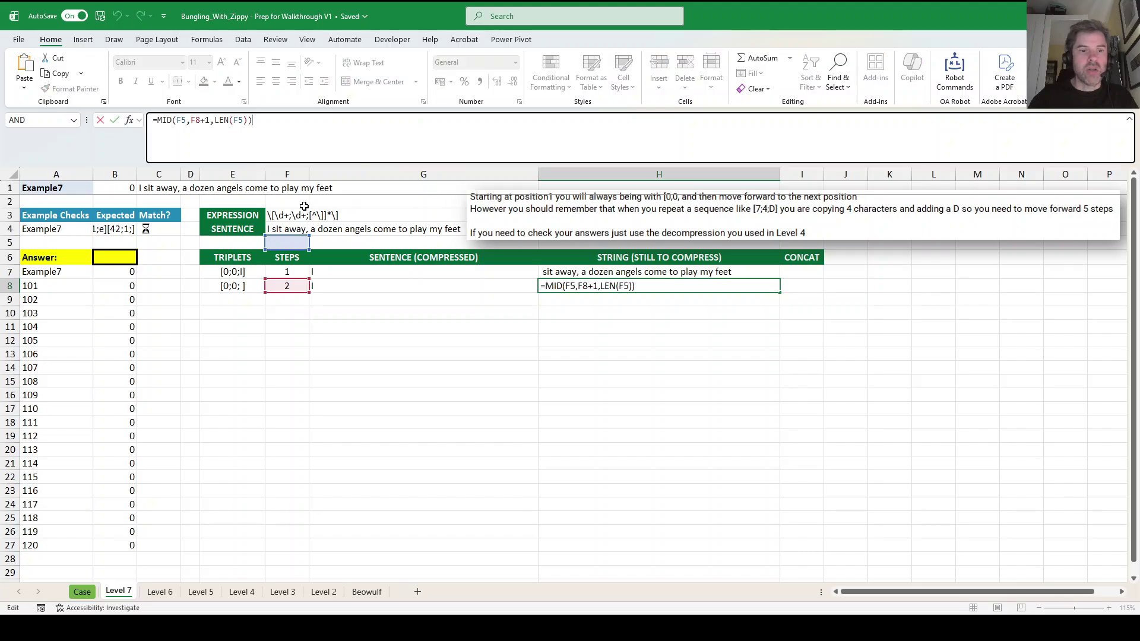
drag(292, 240, 268, 237)
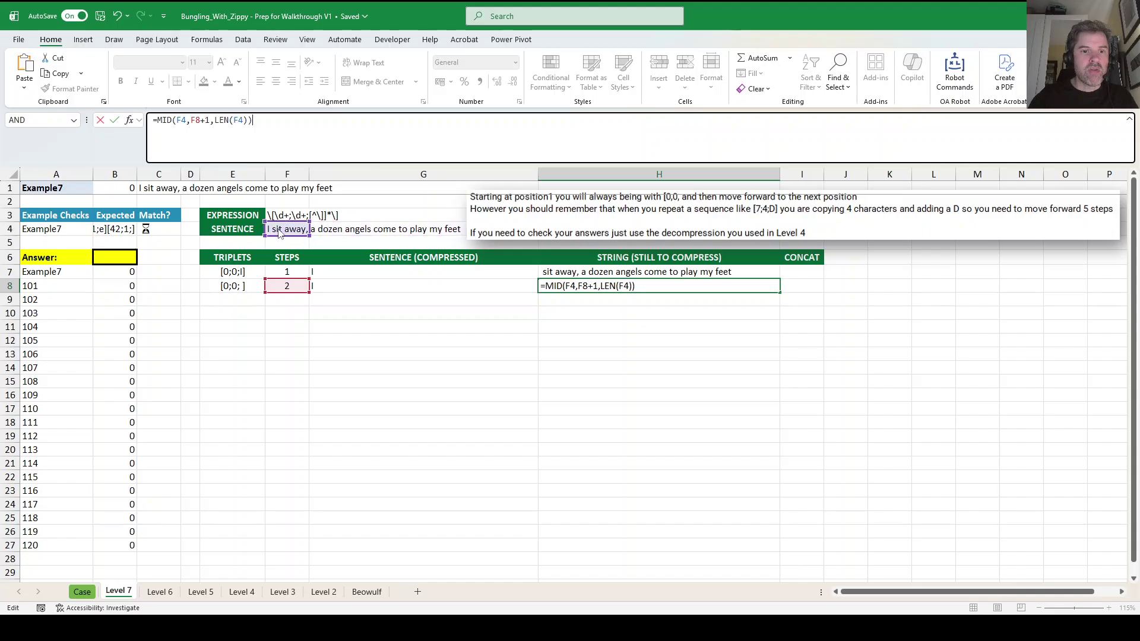
double_click(181, 120)
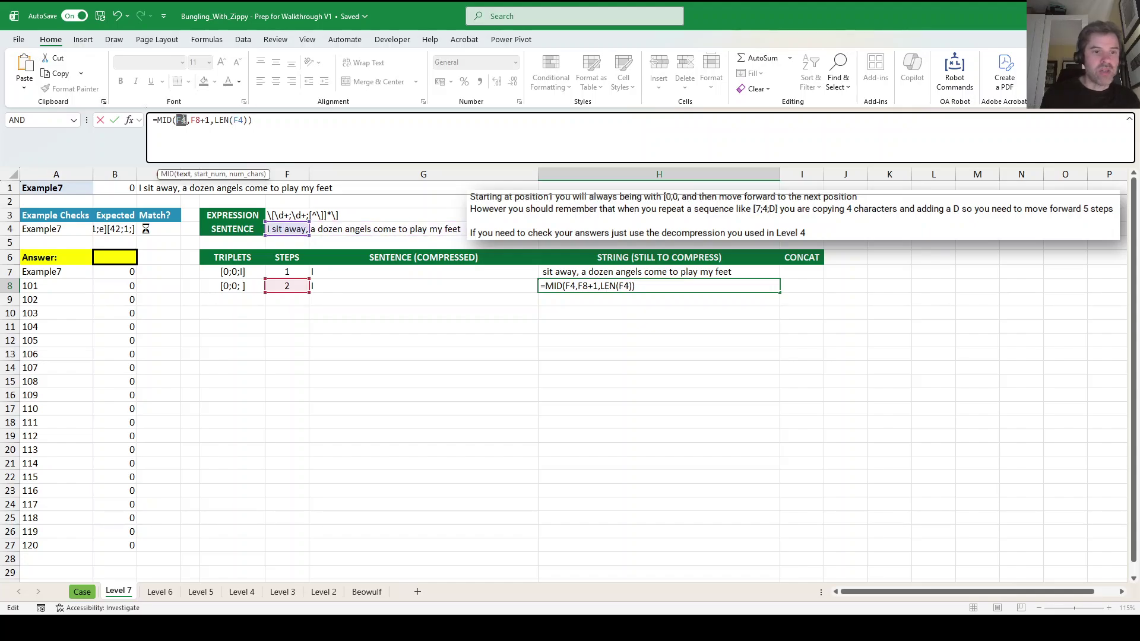
key(F4)
double_click(247, 120)
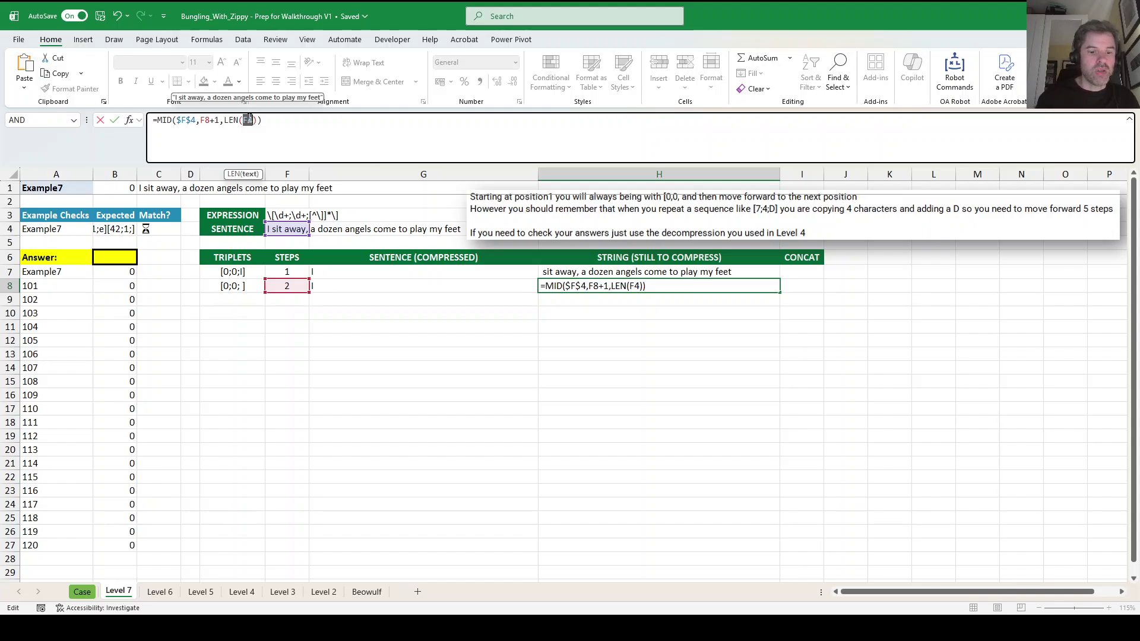
key(Return)
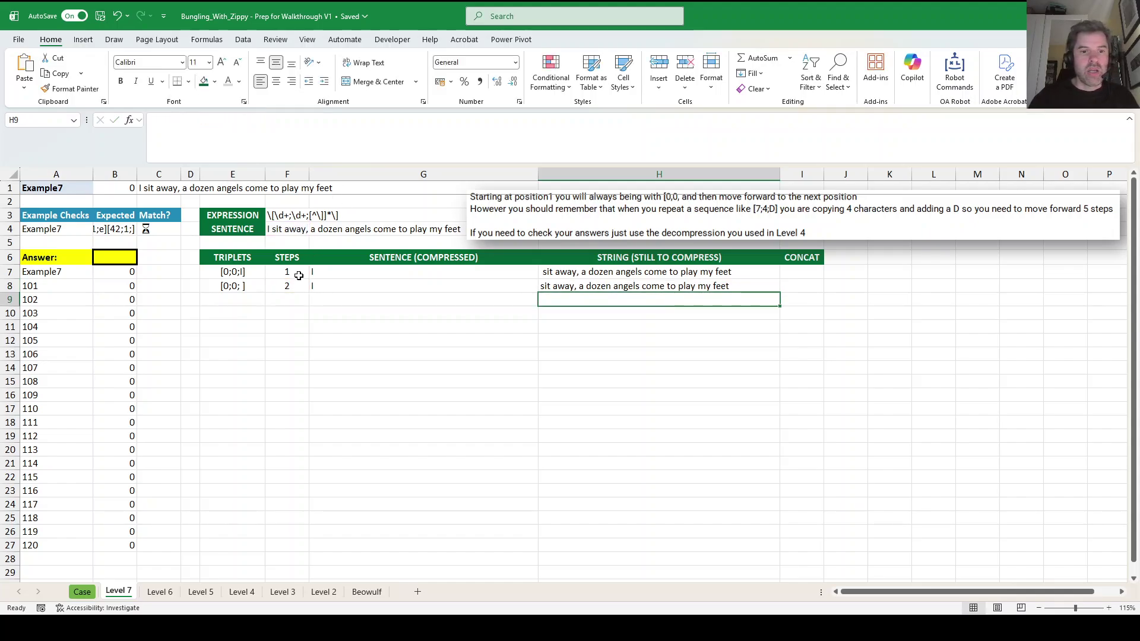
Fill the row 8 formulas in E8:H8 down to row 14 and check F8's STEPS formula.
drag(241, 285, 760, 378)
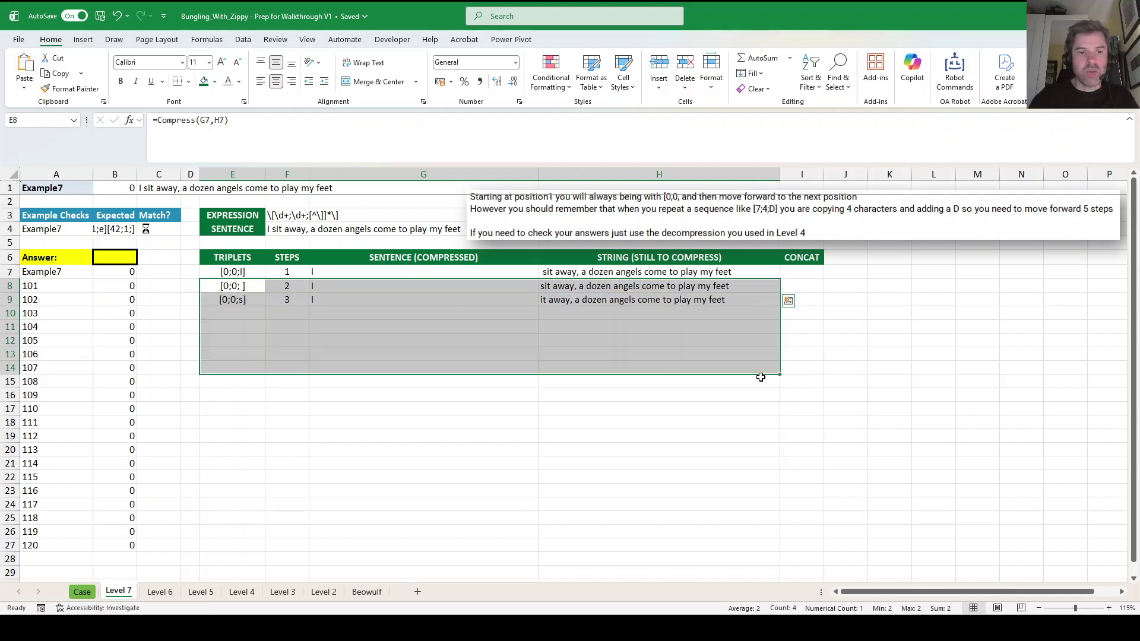
click(348, 291)
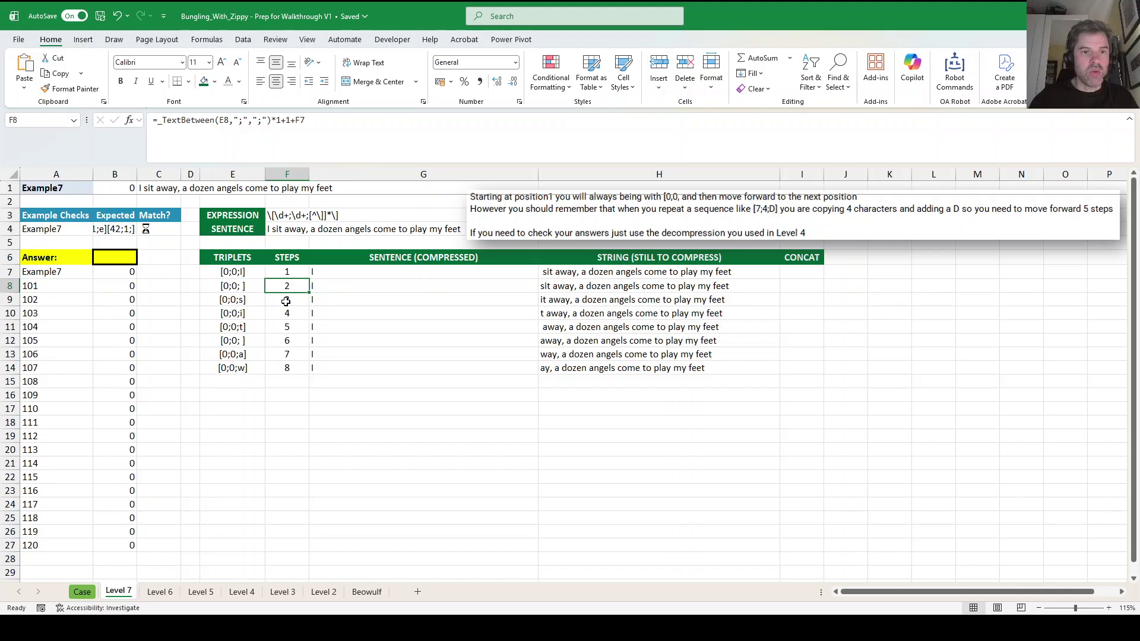
click(327, 139)
key(Return)
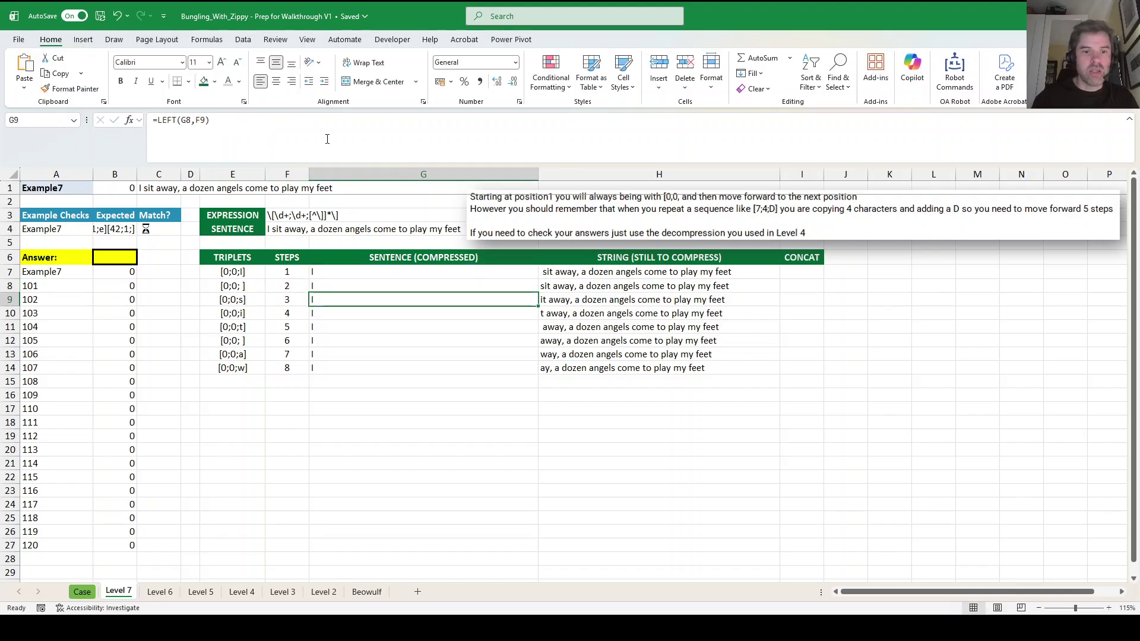
Change G8 under SENTENCE (COMPRESSED) to =LEFT($F$4,F8) and fill it down to G14.
key(Up)
key(Left)
key(Right)
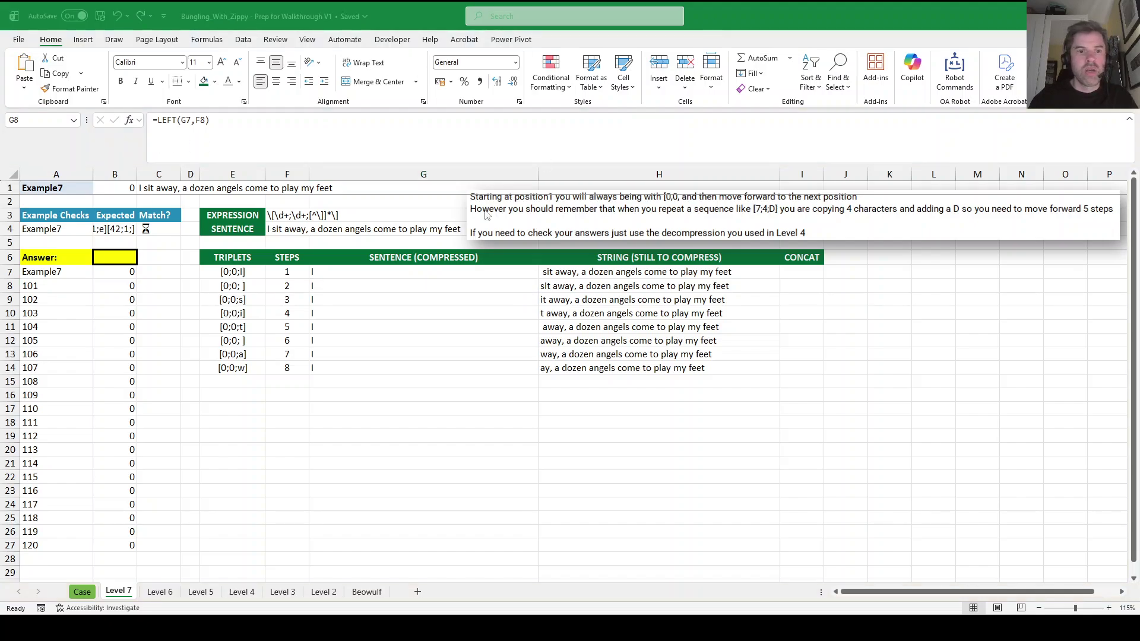
key(F2)
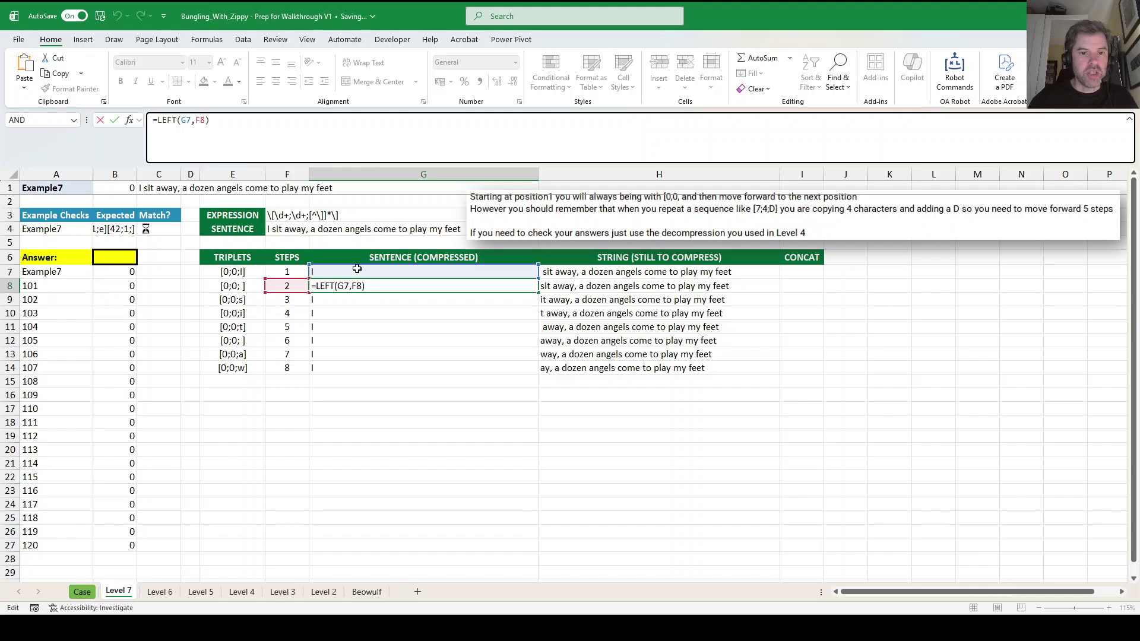
drag(356, 271, 288, 230)
double_click(186, 120)
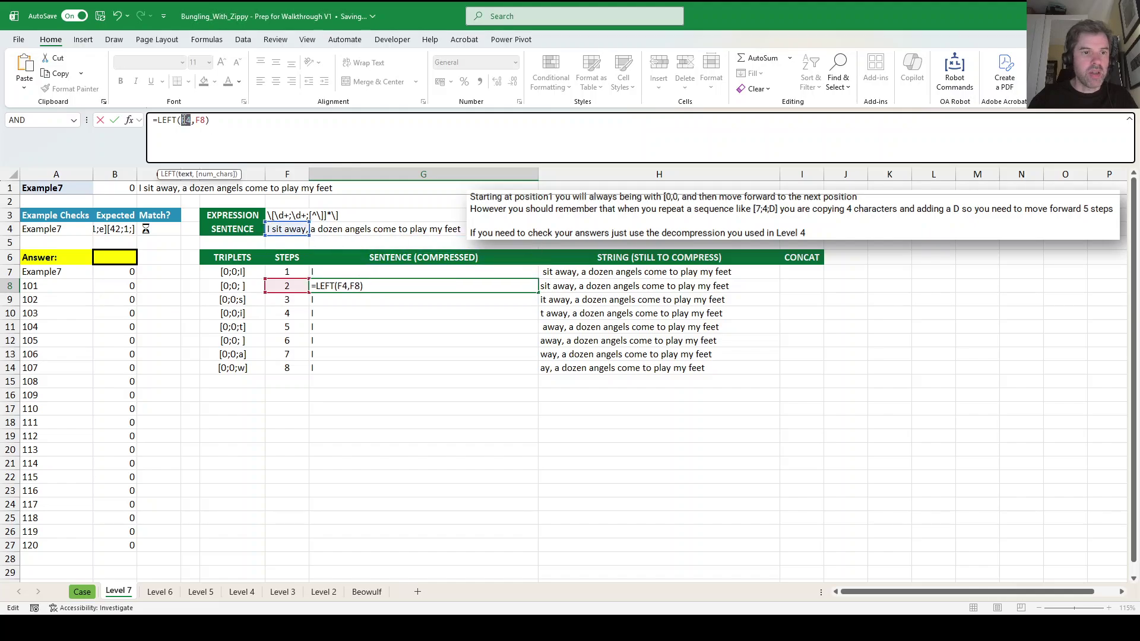
key(Return)
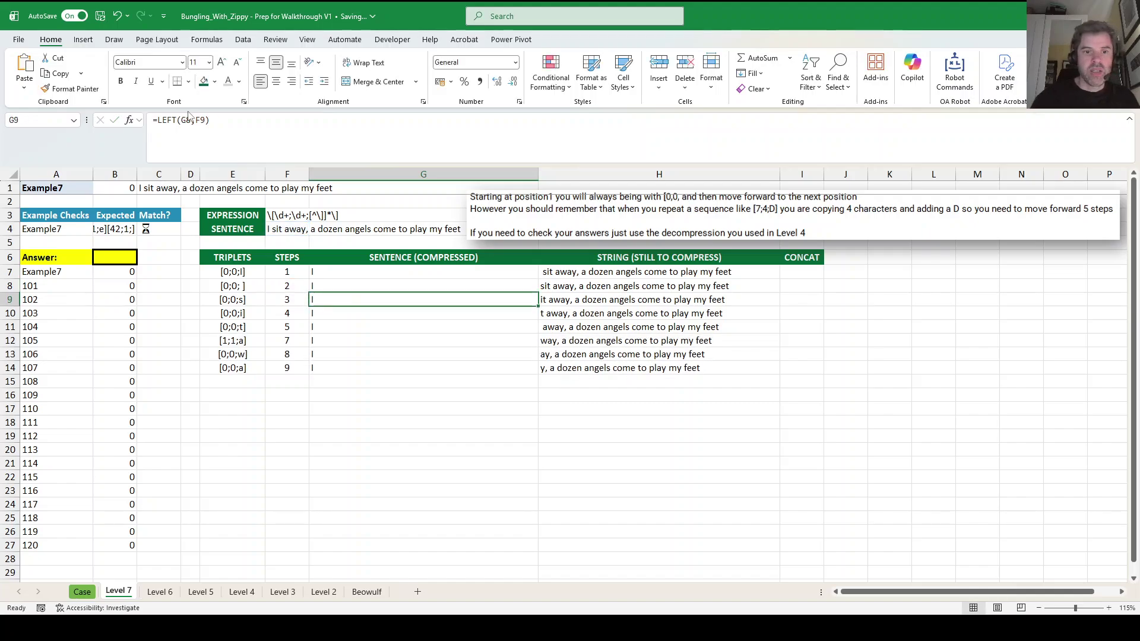
click(532, 286)
drag(539, 292, 508, 382)
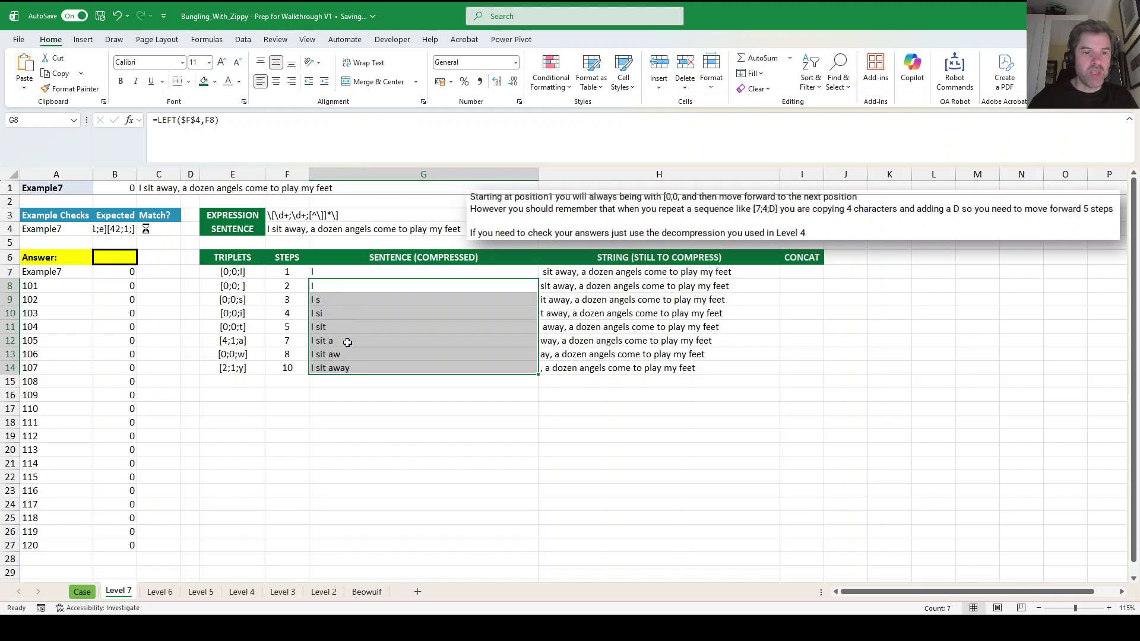
Extend the triplet table by filling E14:H14 down to row 58.
click(236, 336)
drag(236, 368, 752, 546)
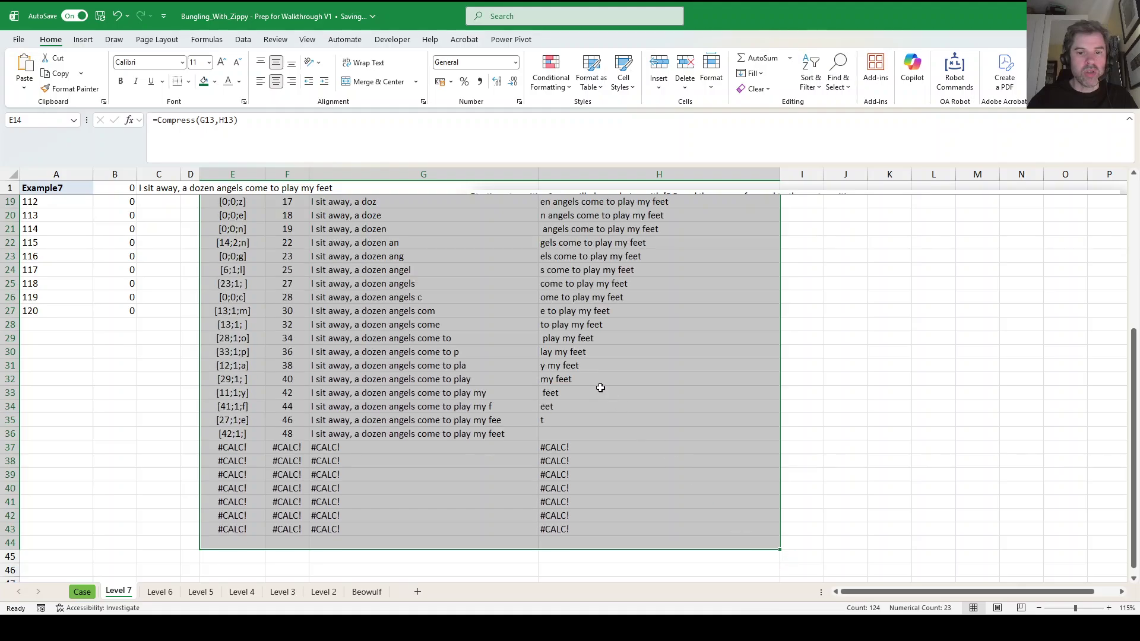
scroll(605, 388, up, 4)
scroll(612, 386, down, 10)
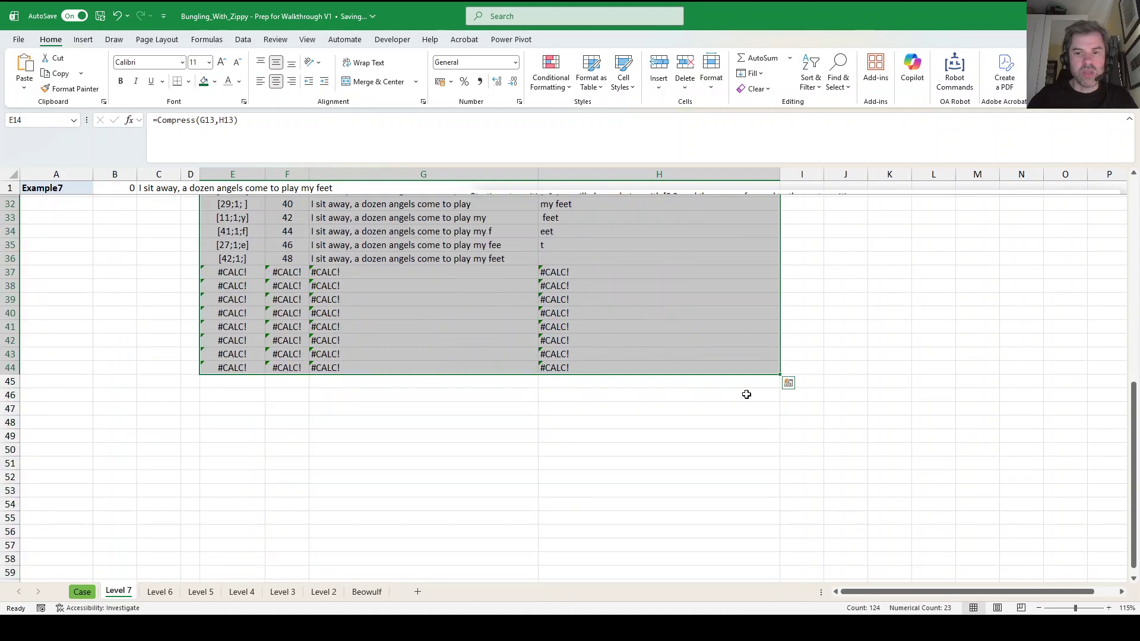
drag(781, 374, 772, 565)
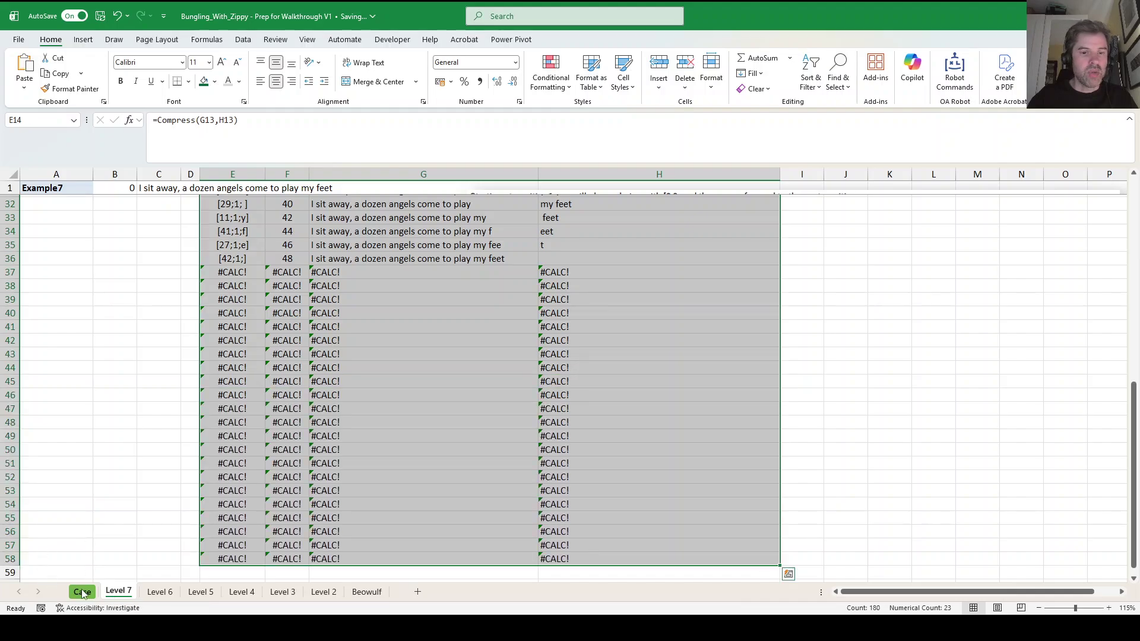
Review the Level 7 sentences on the Case sheet to judge how long the table must be.
click(82, 592)
scroll(697, 254, up, 1)
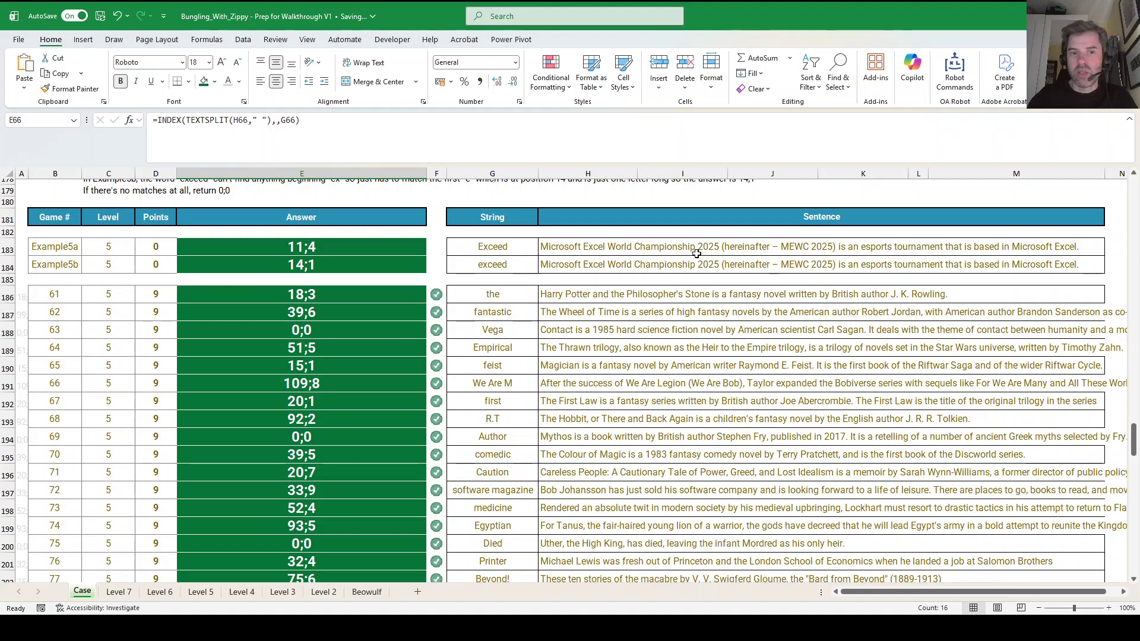
scroll(696, 271, down, 20)
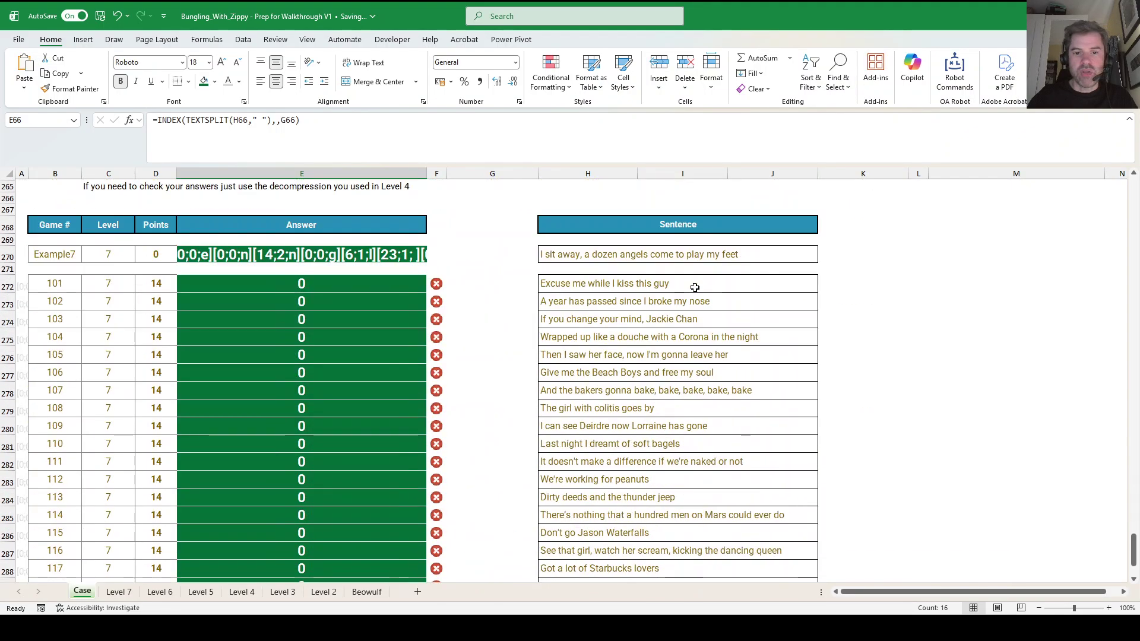
scroll(695, 287, down, 2)
scroll(730, 249, up, 2)
scroll(741, 468, down, 3)
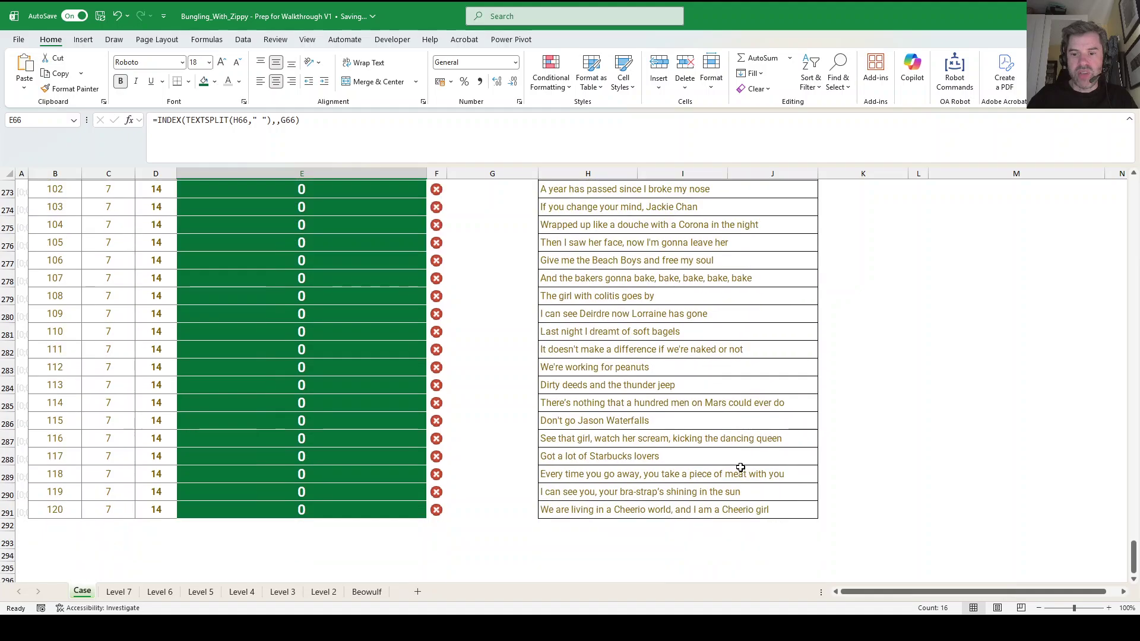
click(730, 405)
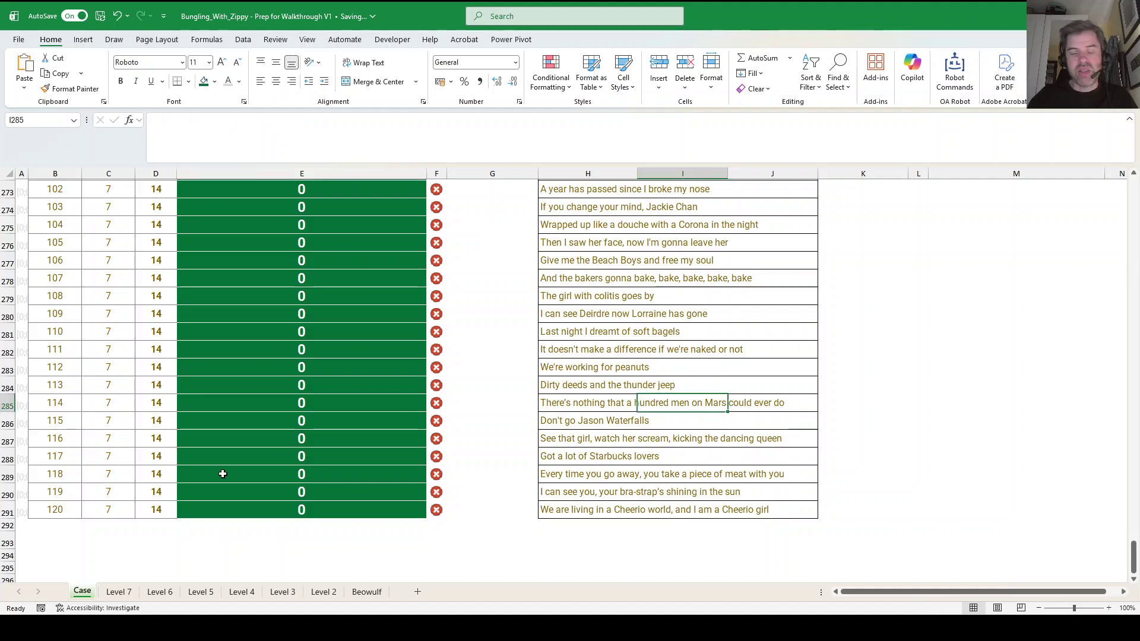
Return to the Level 7 sheet and look through the TRIPLETS column from its first row to where the errors begin.
click(121, 591)
scroll(372, 301, up, 10)
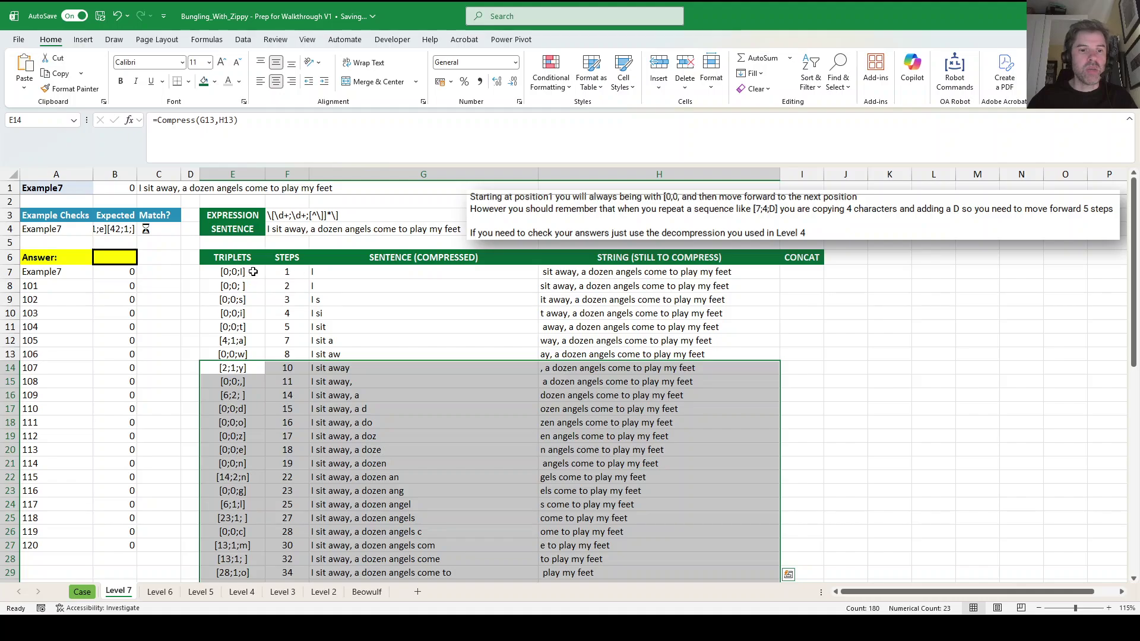
scroll(375, 288, down, 7)
scroll(378, 282, up, 6)
scroll(377, 282, down, 6)
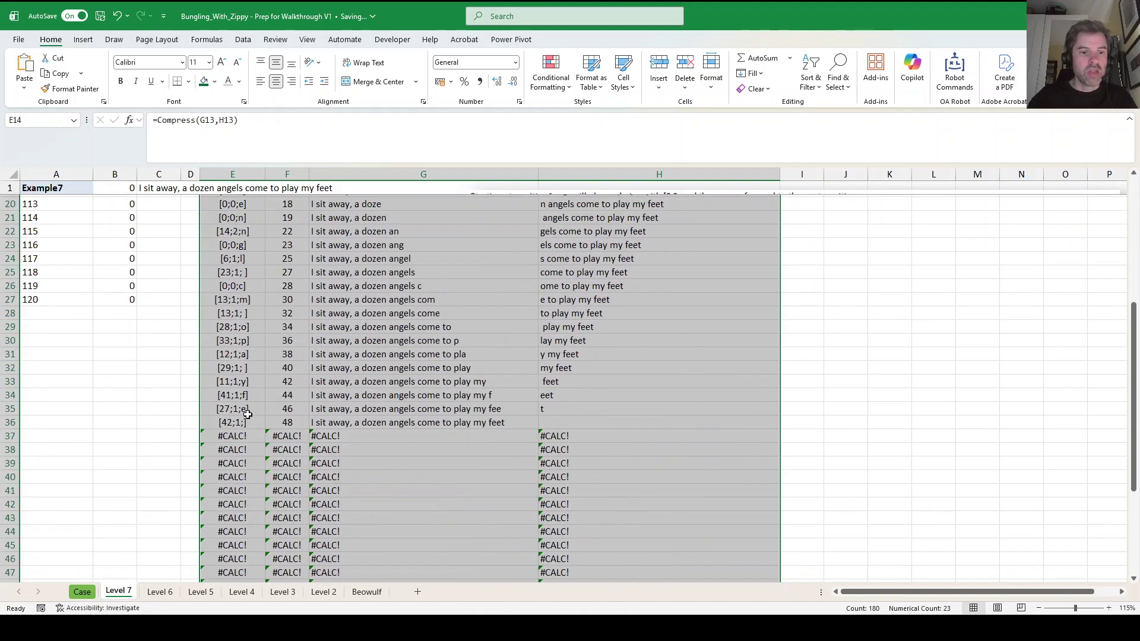
scroll(243, 417, up, 6)
scroll(244, 410, down, 6)
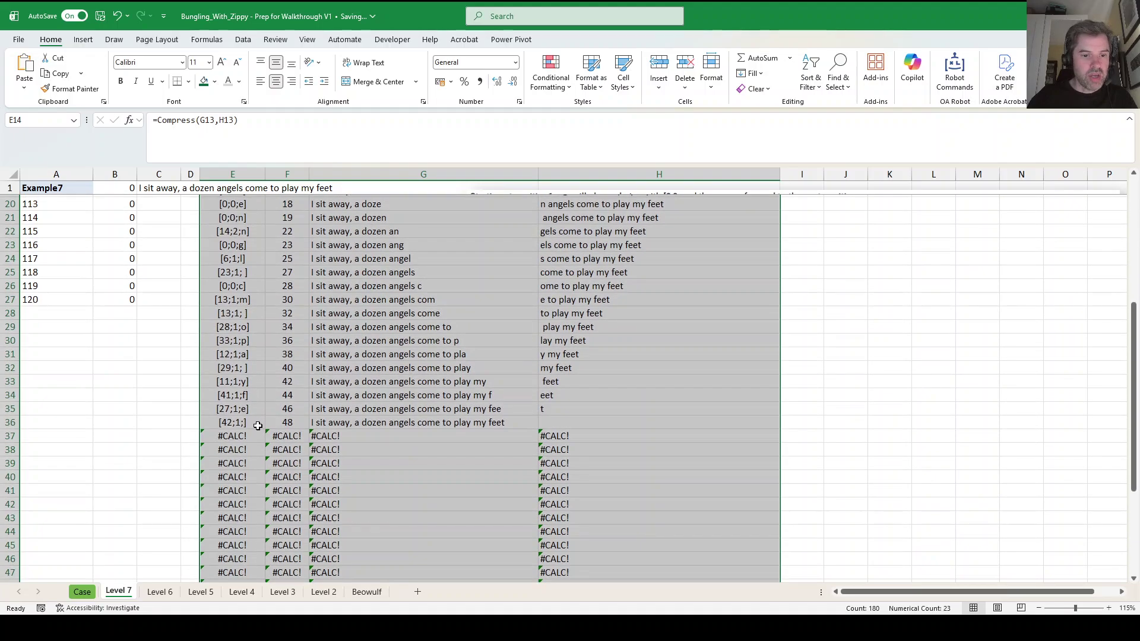
scroll(245, 422, up, 6)
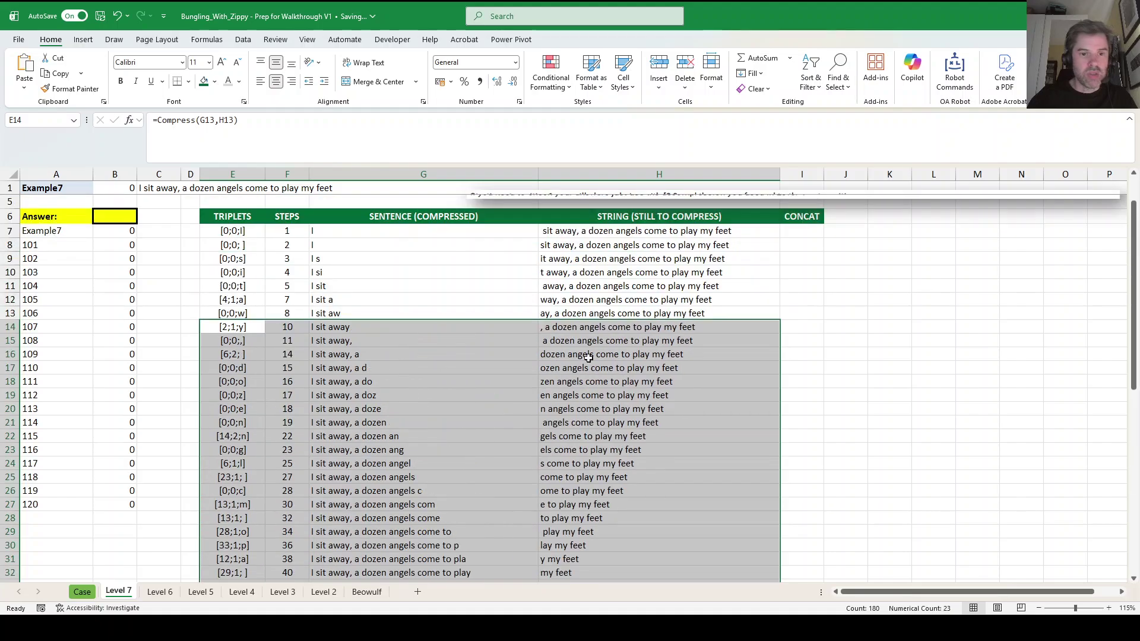
Enter =TOCOL(E7:E58,3) in I7 under CONCAT to list the triplets without blanks and errors.
click(800, 273)
text(=)
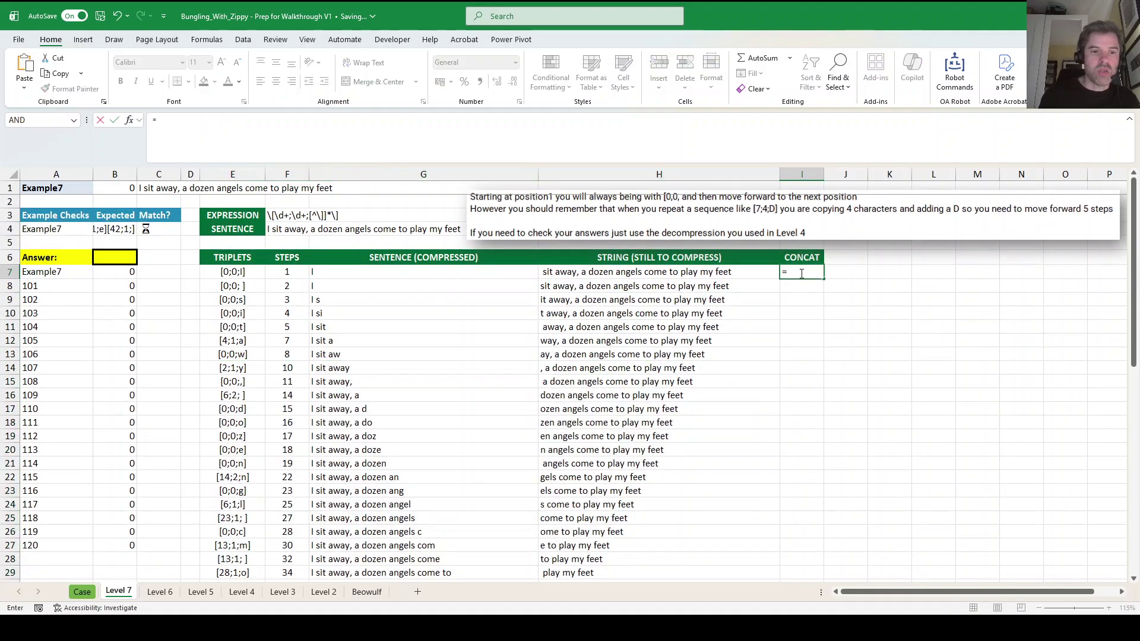
text(conca)
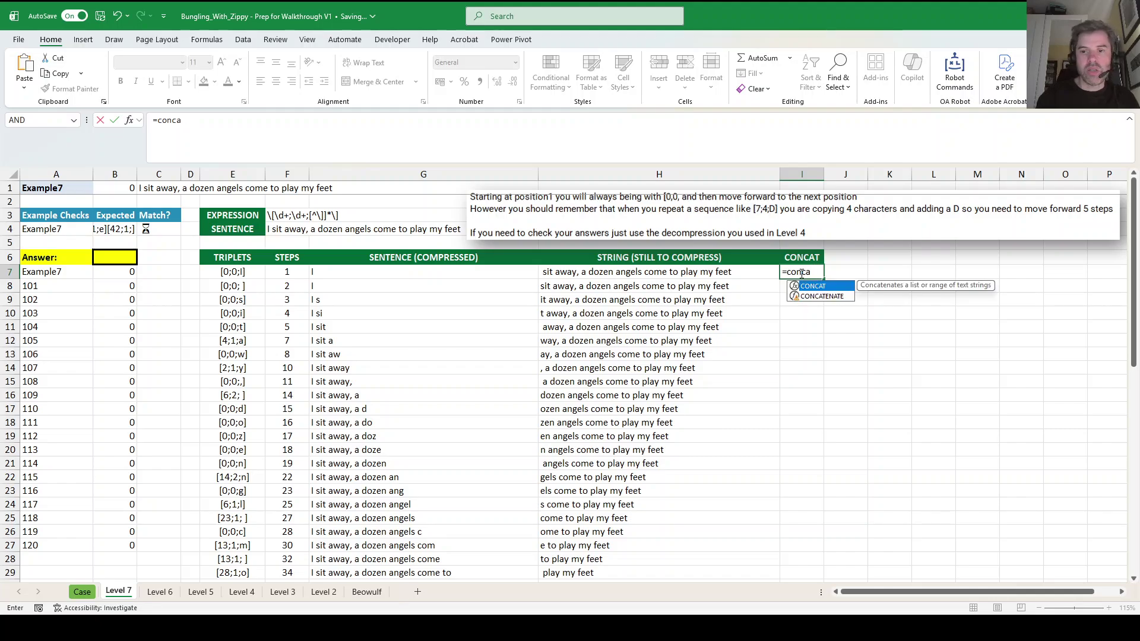
key(BackSpace)
key(BackSpace)
key(BackSpace)
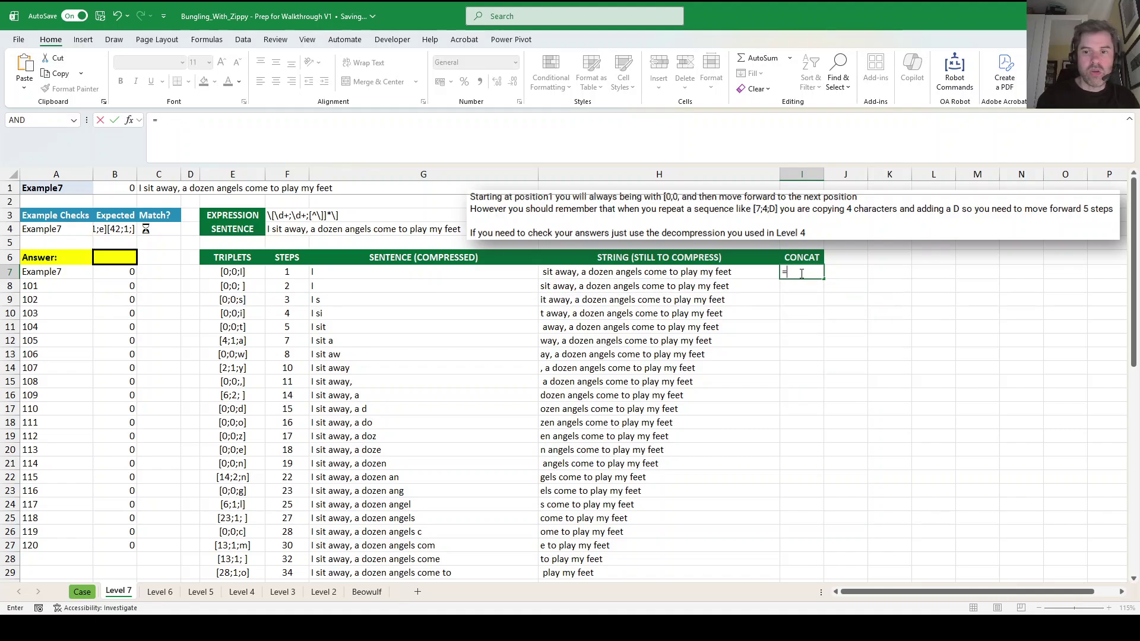
text(tocol()
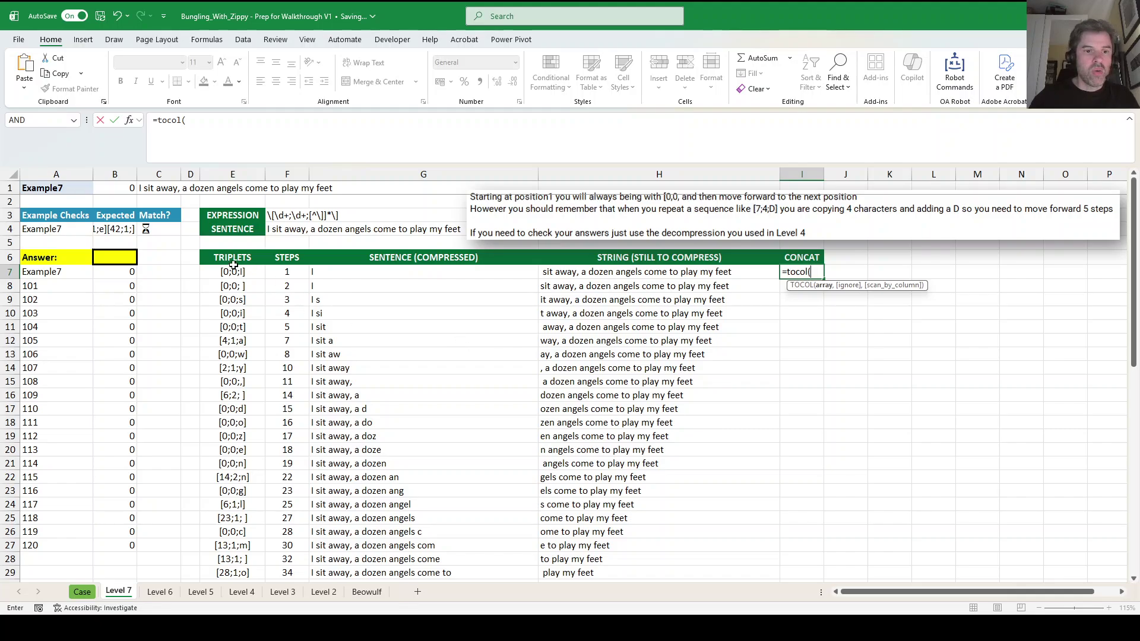
click(236, 272)
key(ctrl+shift+Down)
text(,3)
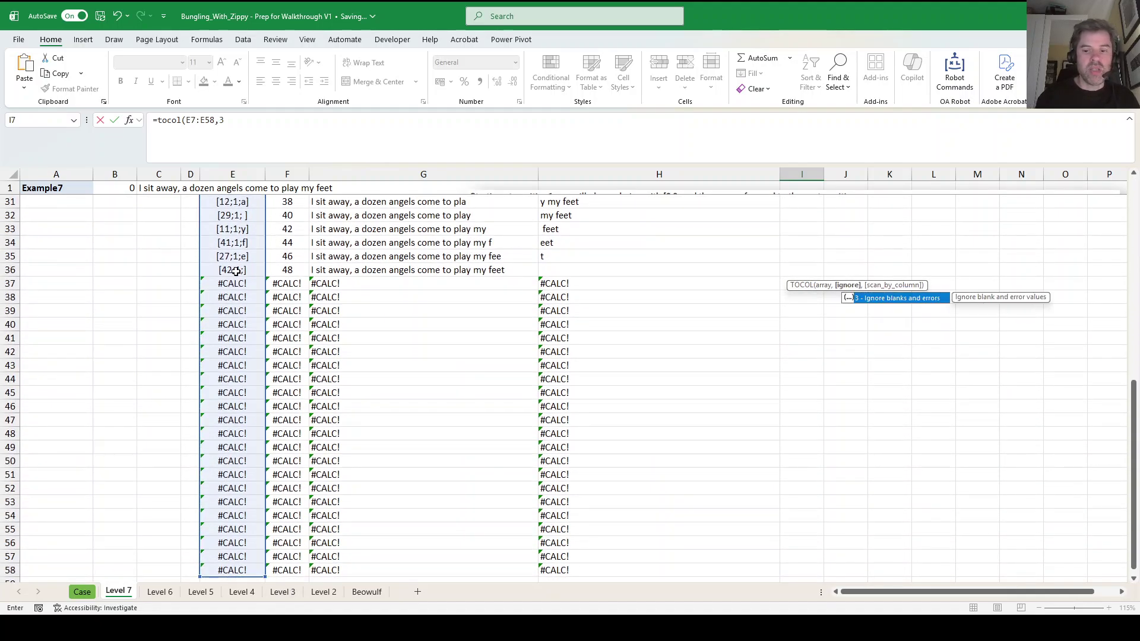
key(Return)
key(Up)
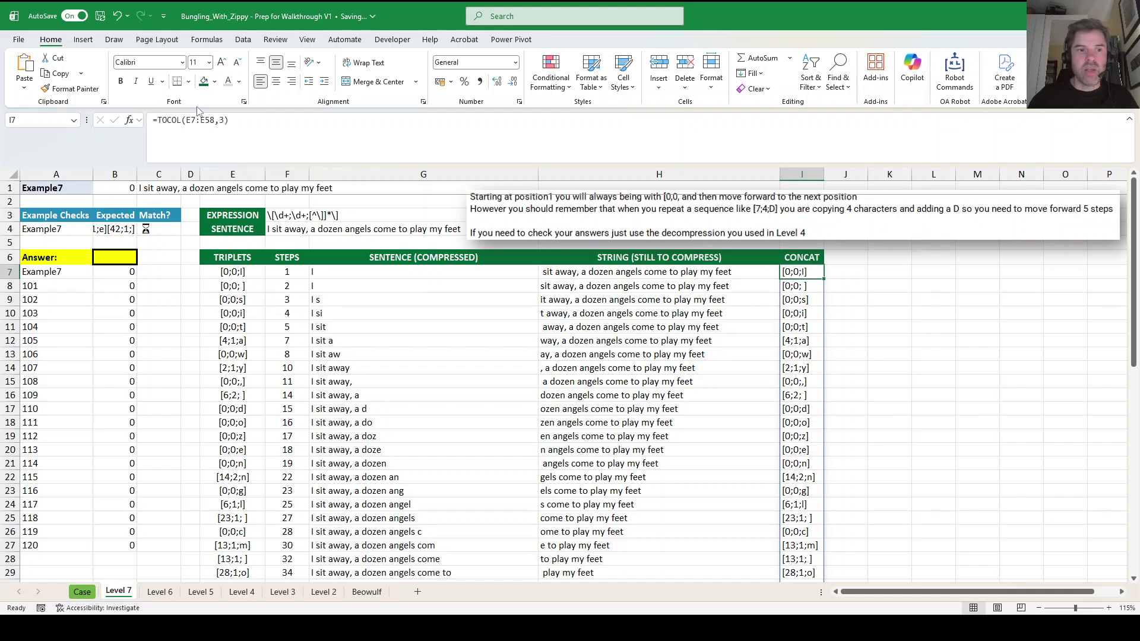
Wrap I7's formula in CONCAT so it reads =CONCAT(TOCOL(E7:E58,3)), joining the triplets into one string.
click(157, 120)
text(concat()
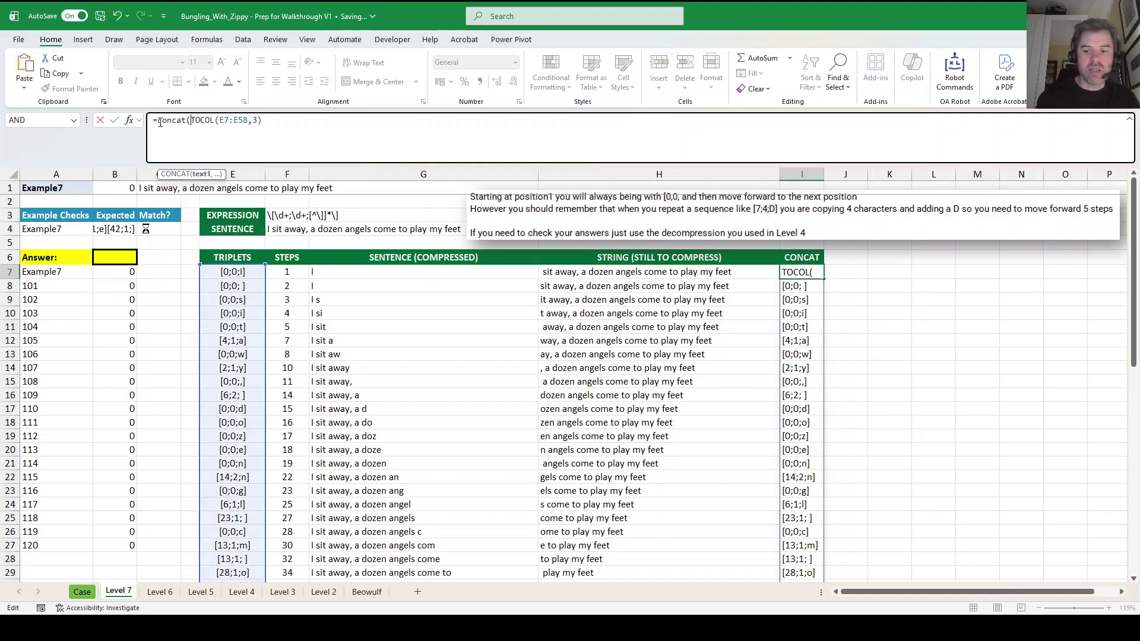
key(Return)
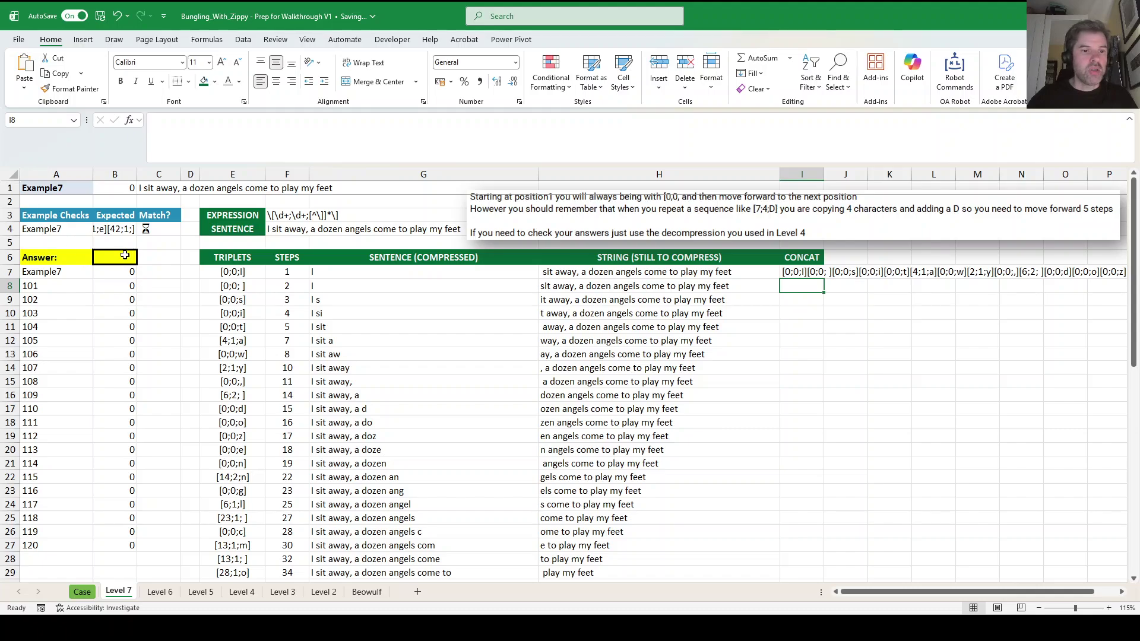
Link the Answer cell B6 to the concatenated result with =I7 to feed the data table.
click(124, 257)
text(=)
click(801, 274)
key(Return)
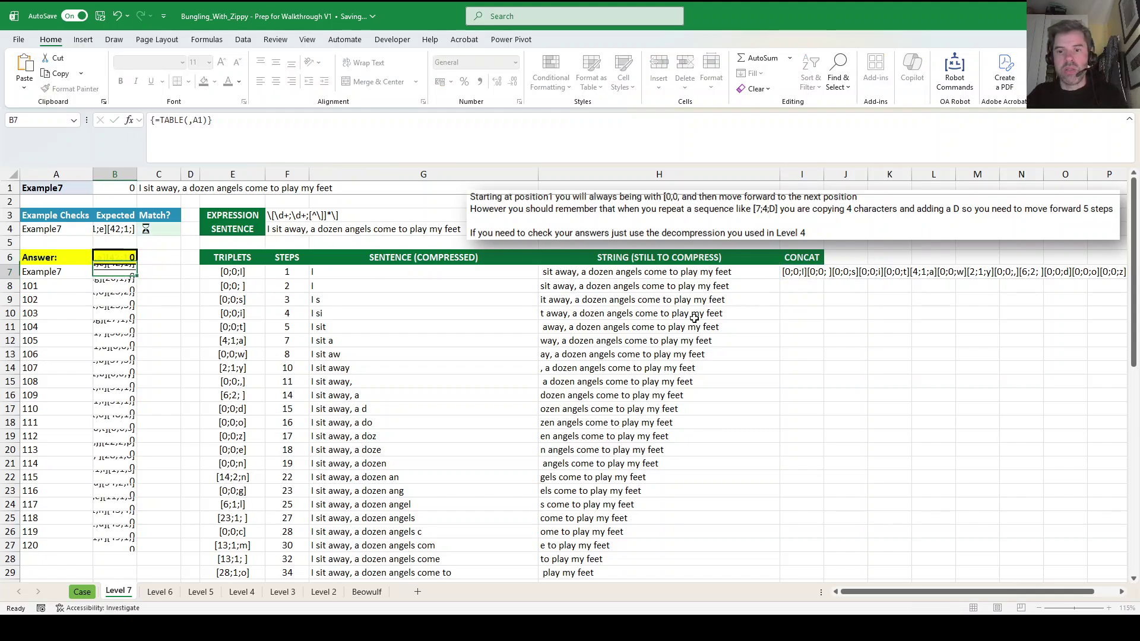
Return to the Case sheet and check the Level 7 answers from Example7 through the numbered games.
click(83, 592)
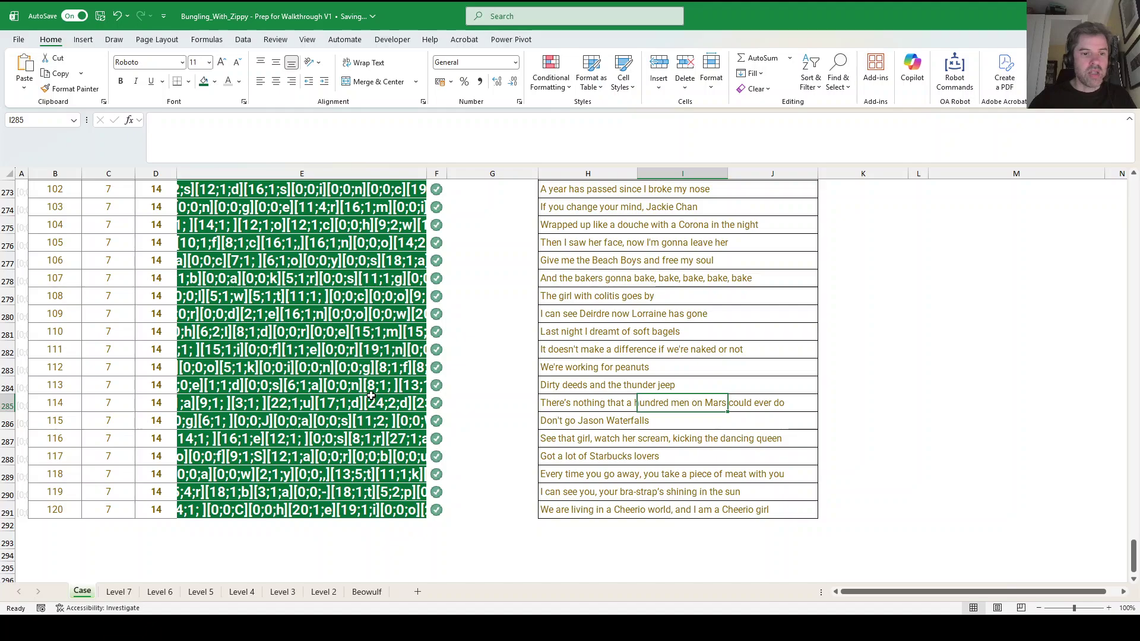
scroll(351, 185, up, 3)
scroll(351, 185, down, 1)
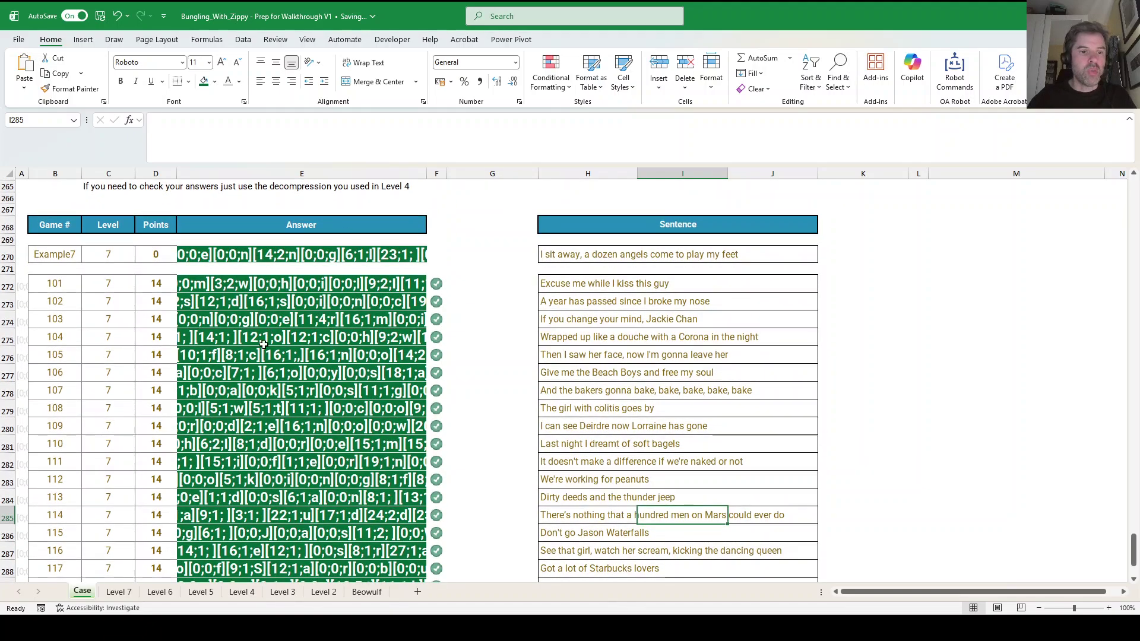
click(366, 531)
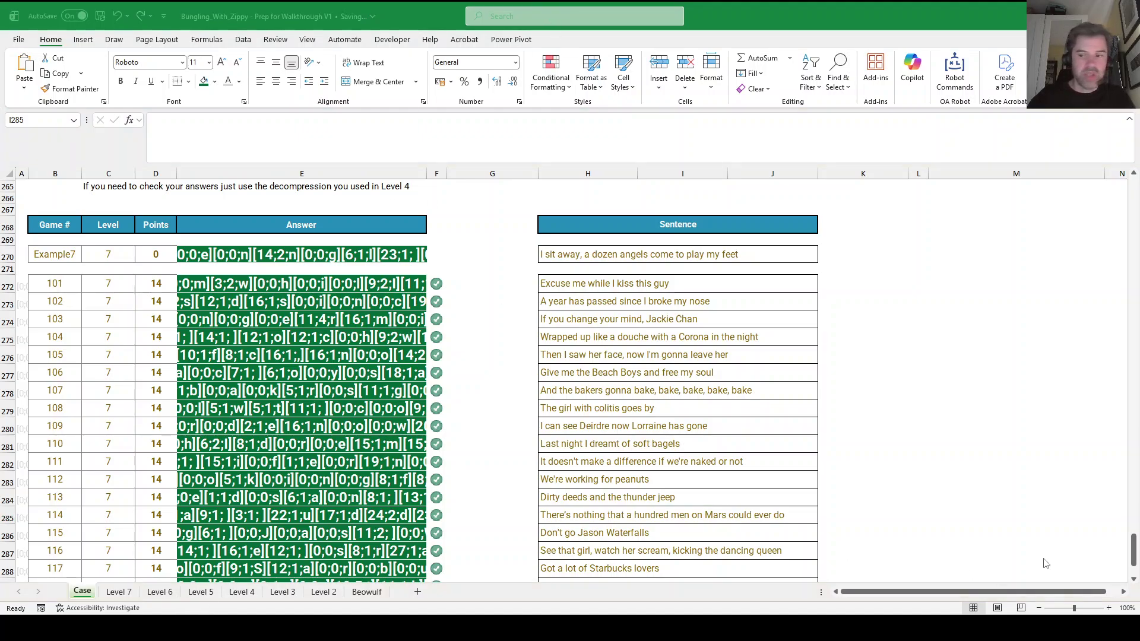
Go to the Bonus Questions table and examine the CODE cells and the formula that decodes the Bonus 1 question.
drag(1132, 559, 1135, 187)
scroll(423, 467, down, 8)
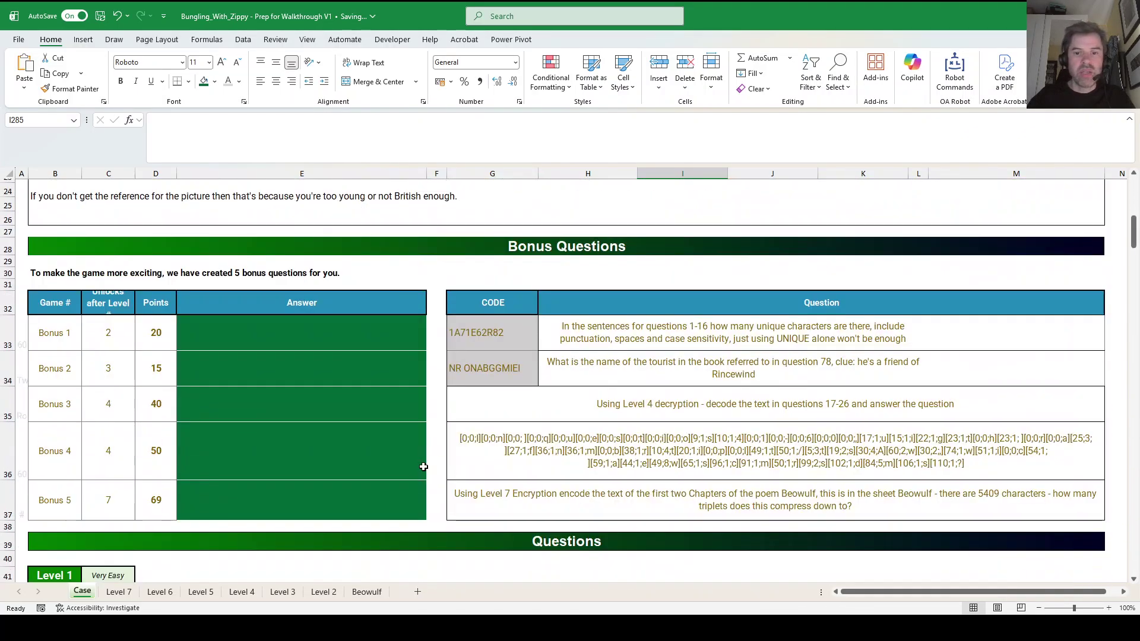
click(374, 417)
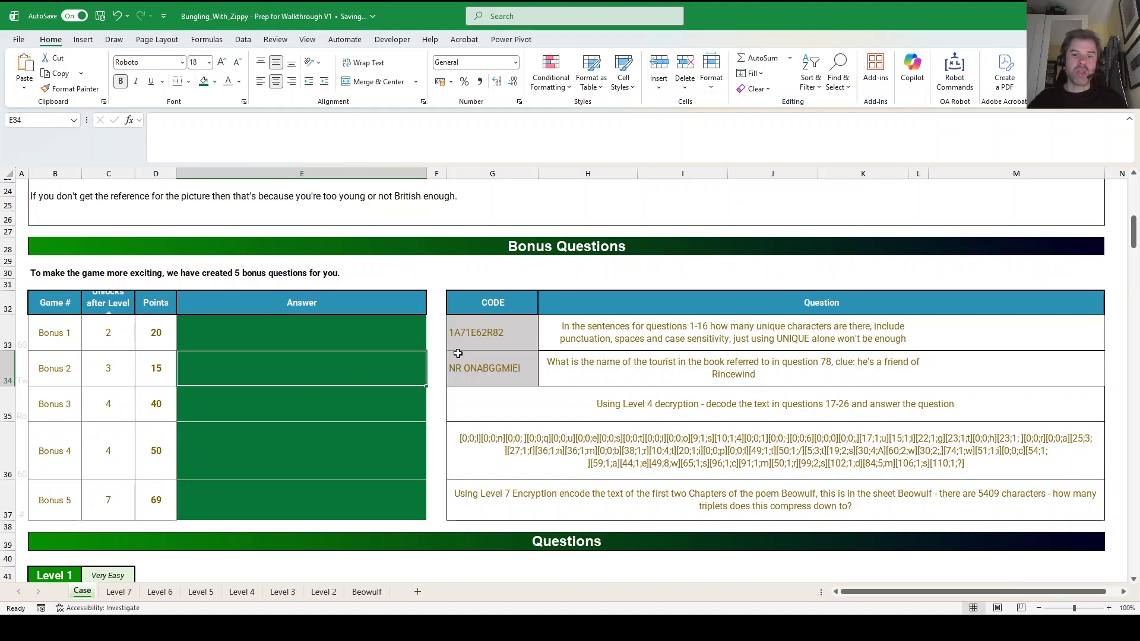
drag(478, 336, 486, 360)
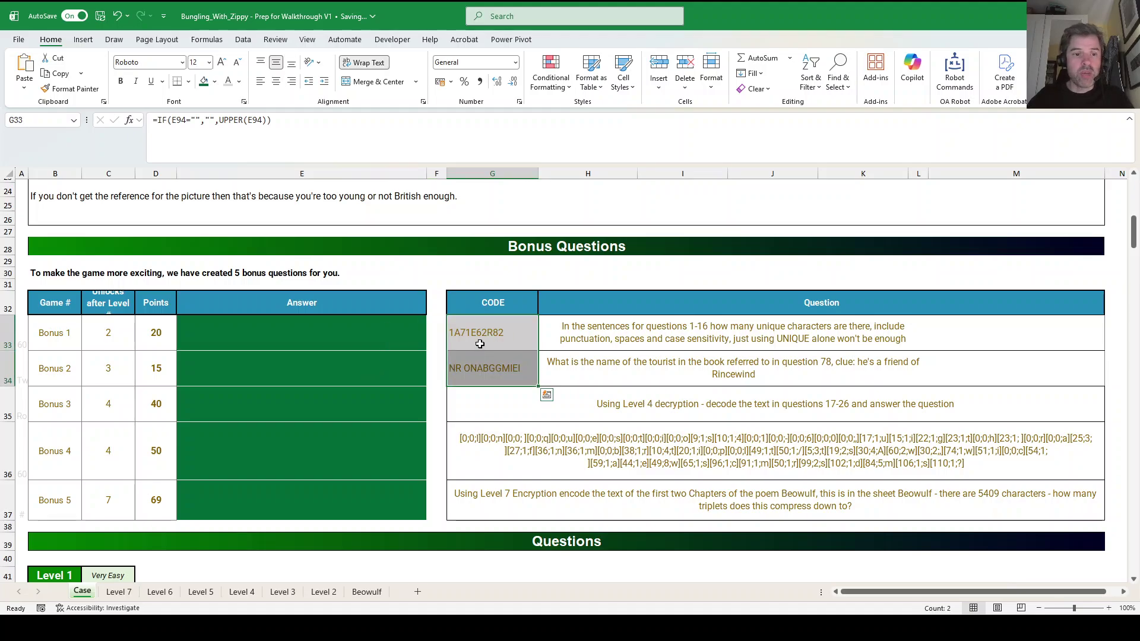
click(483, 343)
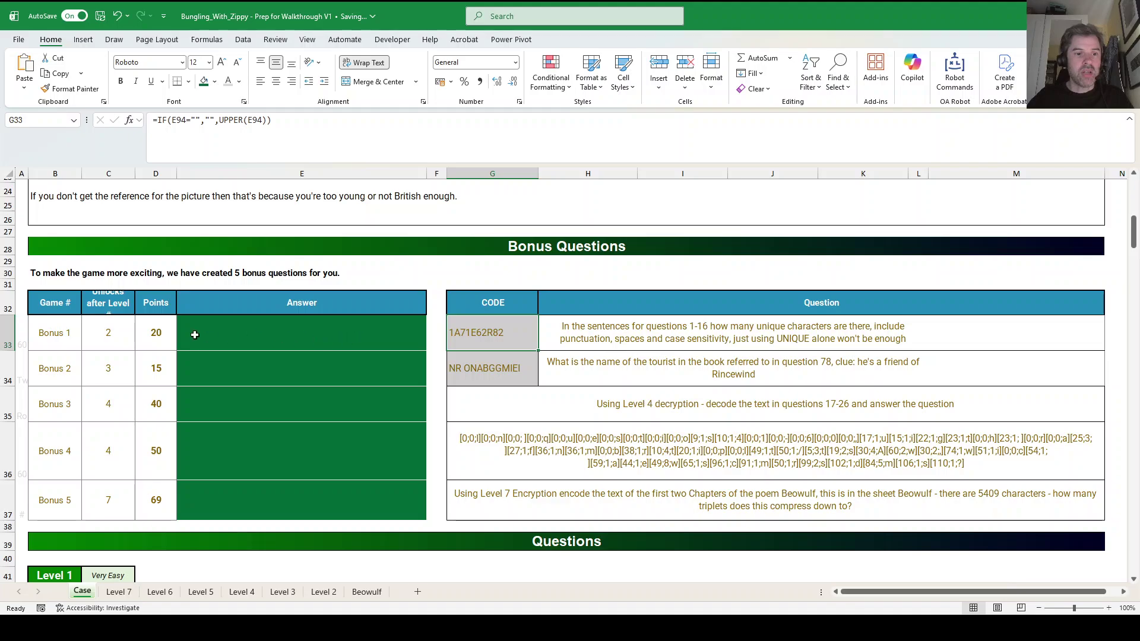
click(496, 366)
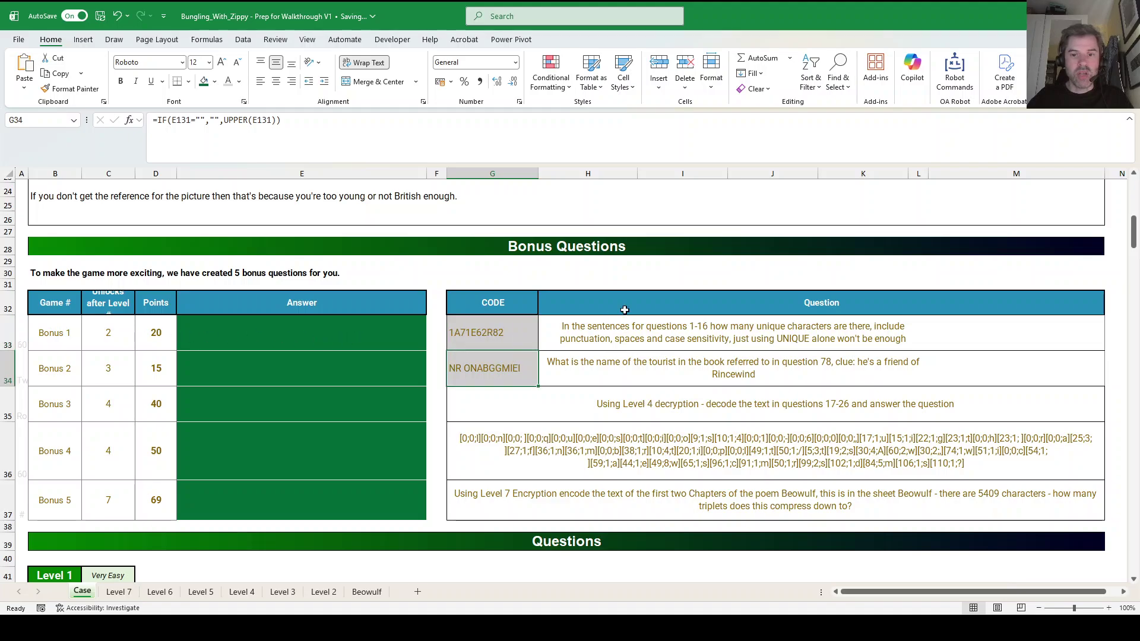
click(623, 308)
click(623, 336)
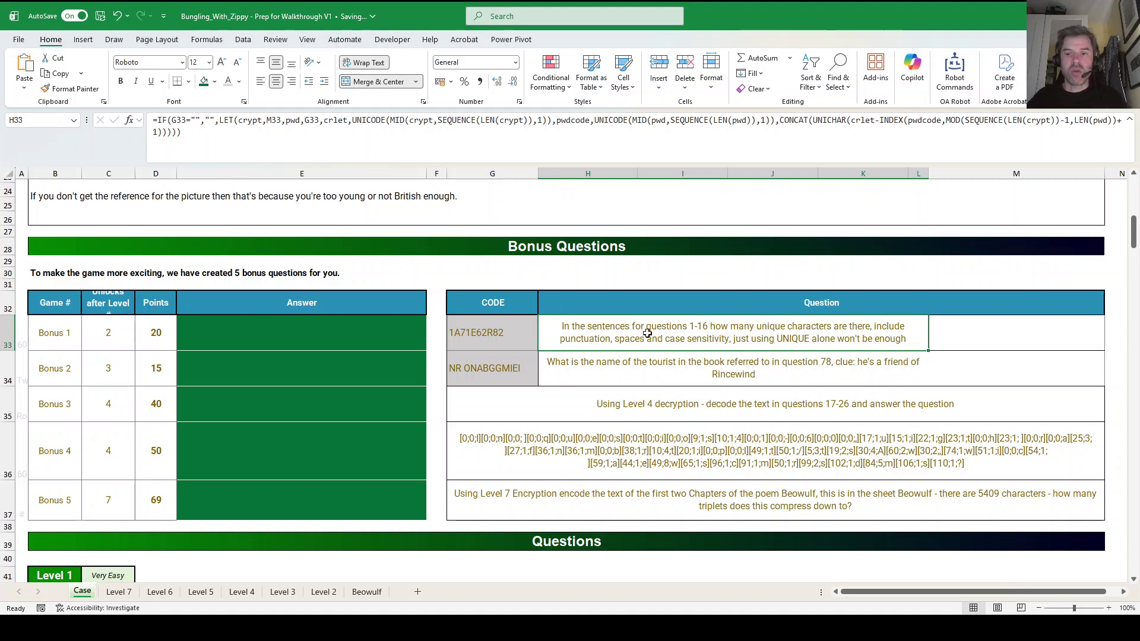
Begin the Bonus 1 answer in E33 with =COUNTA(UNIQUE(UNICODE(CONCAT(H51:H66), covering the sentences of questions 1-16.
click(319, 326)
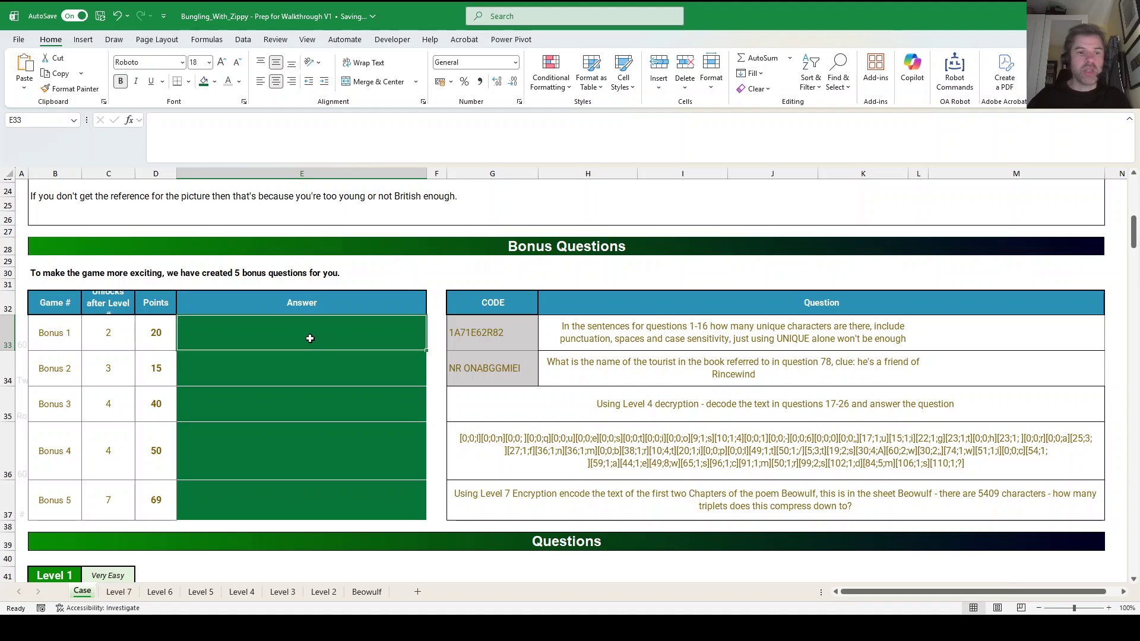
text(=co)
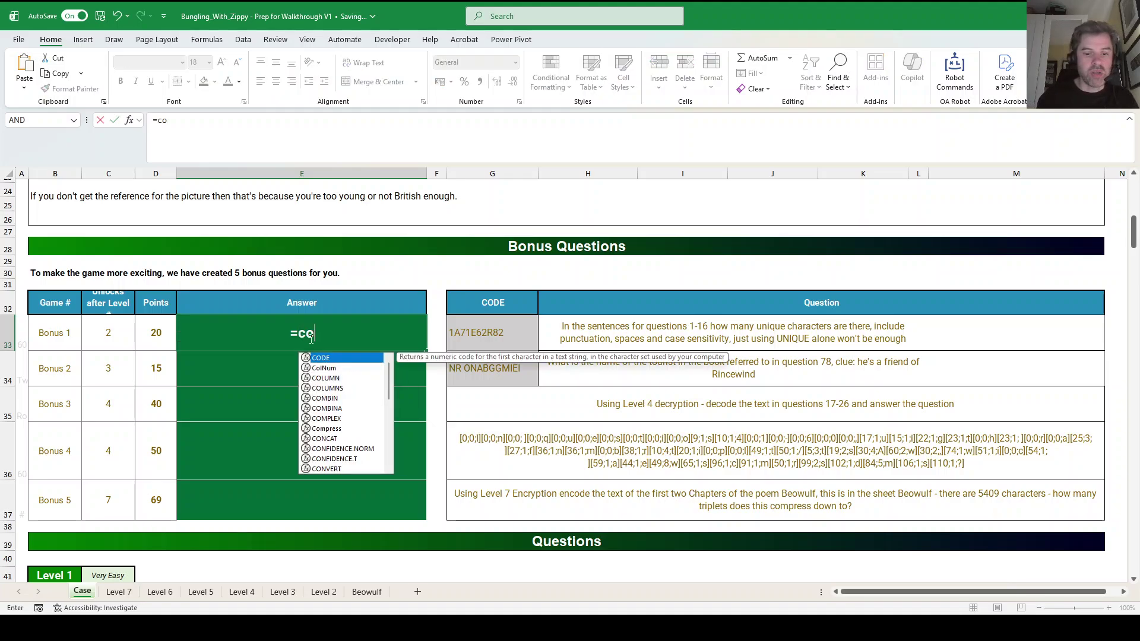
text(unta(uni)
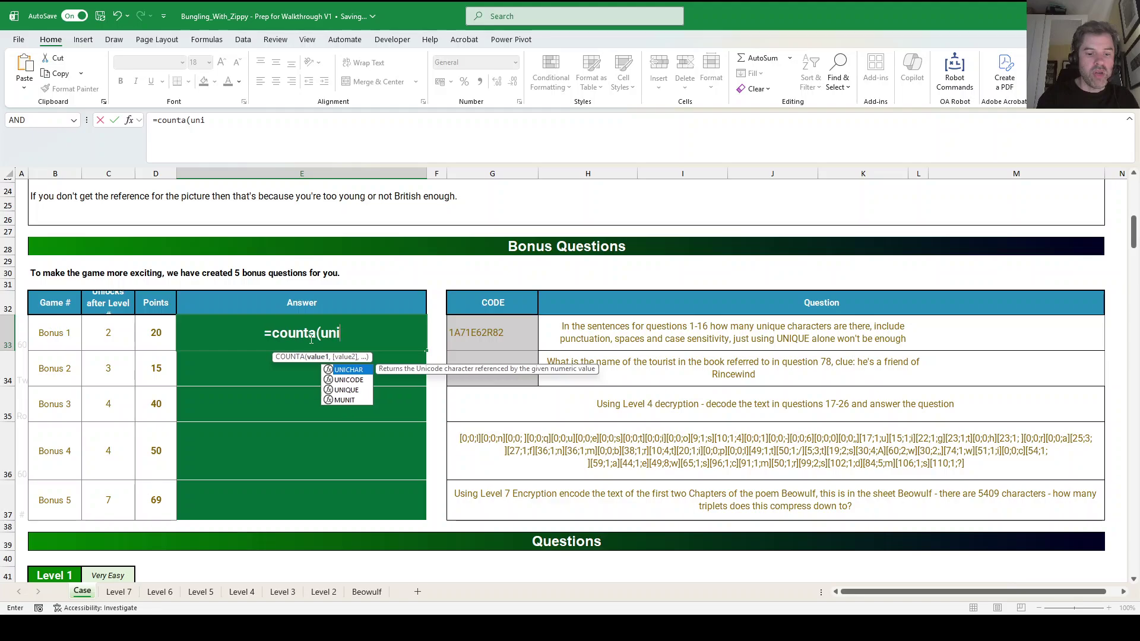
text(que(unic)
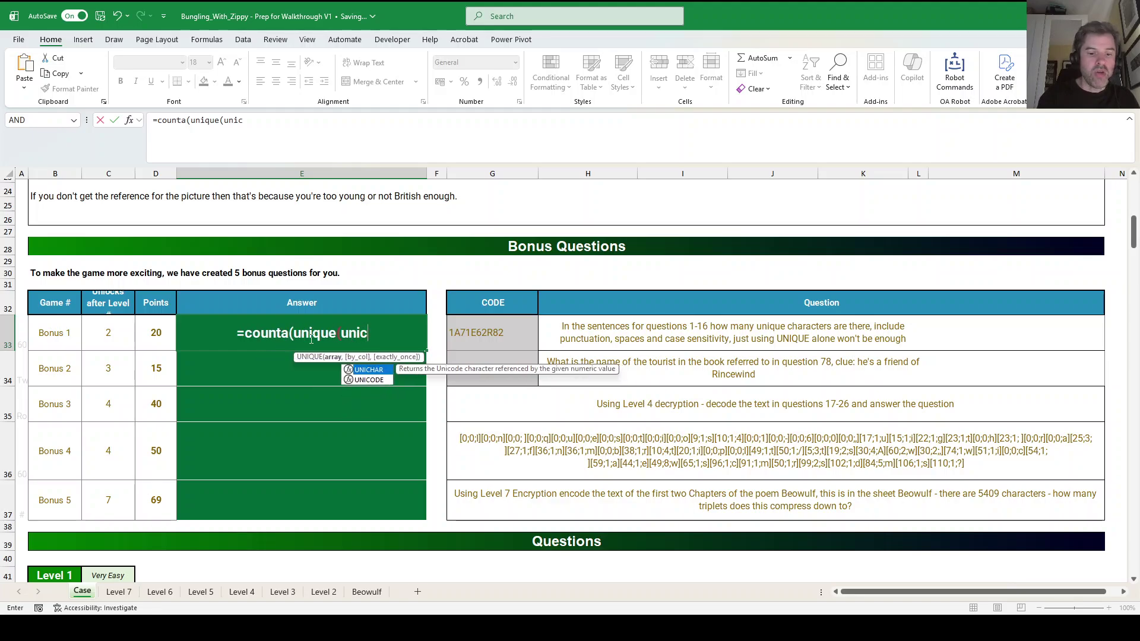
text(ode)
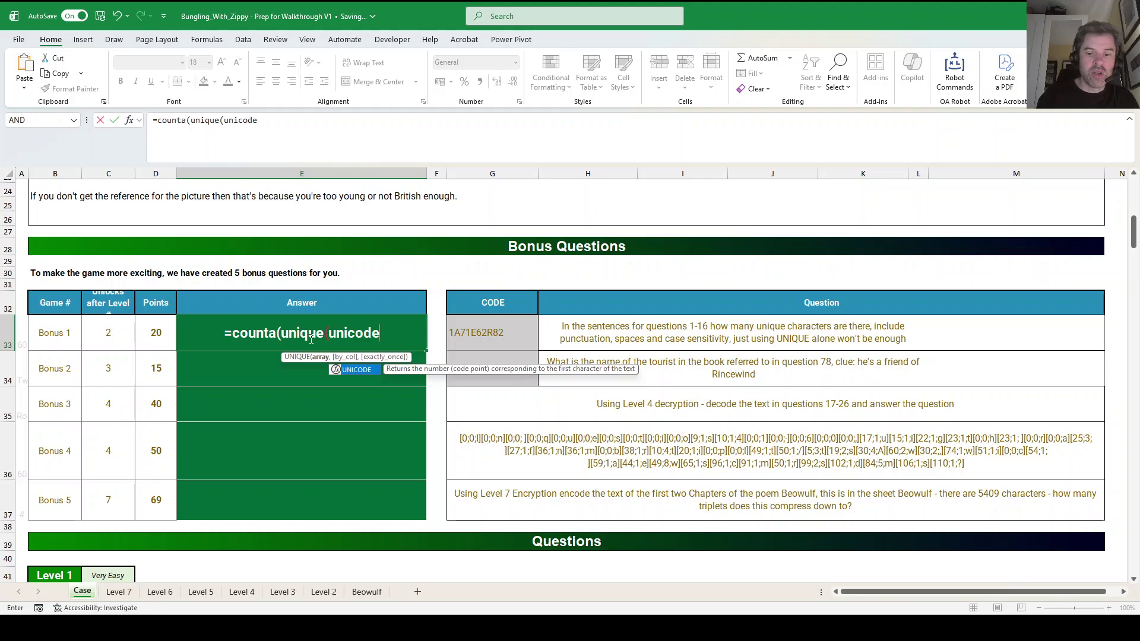
text((concat()
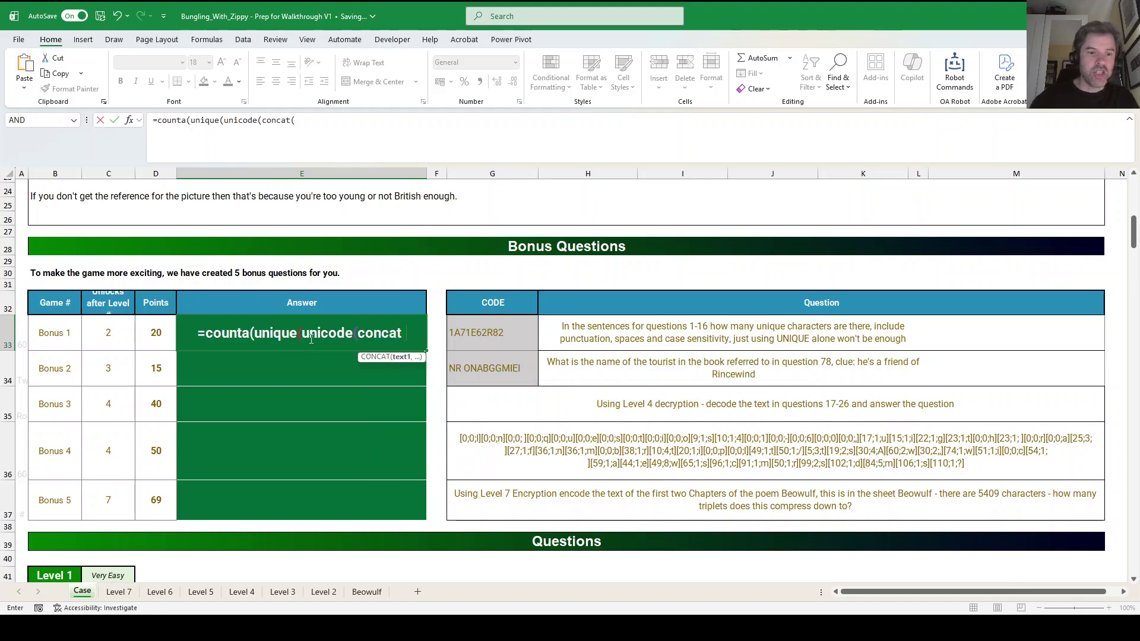
scroll(311, 339, down, 8)
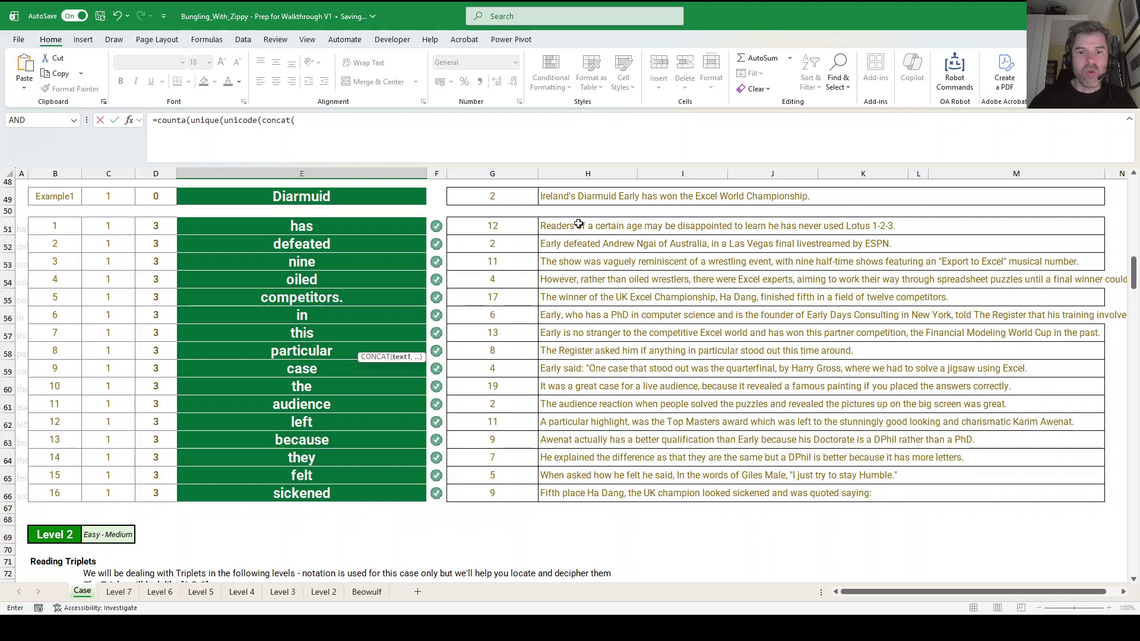
drag(579, 224, 581, 491)
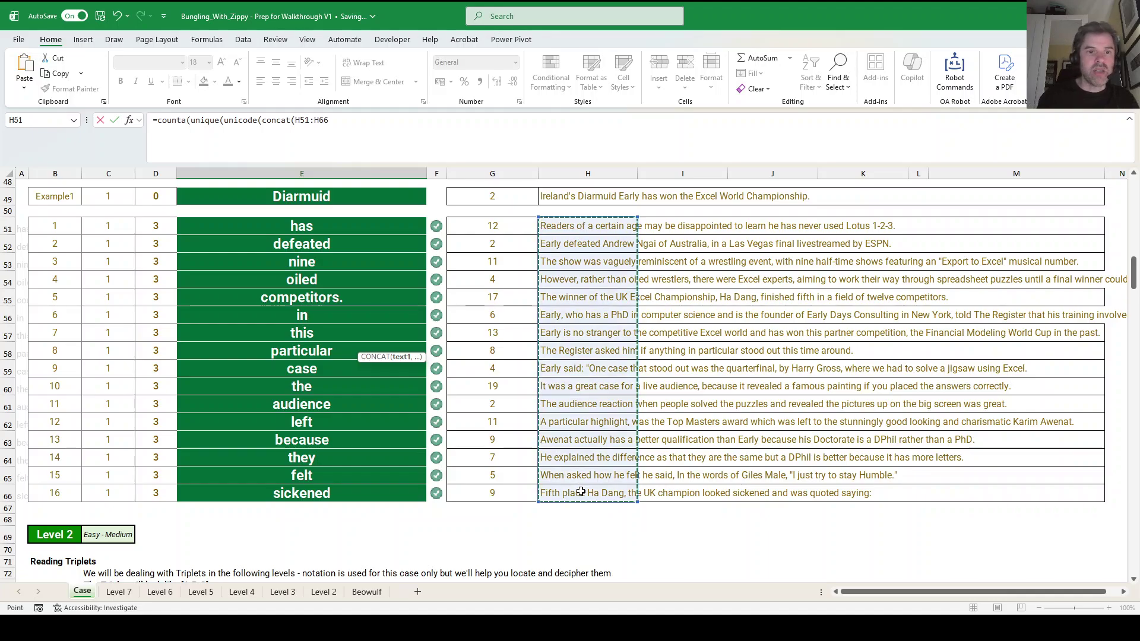
text())
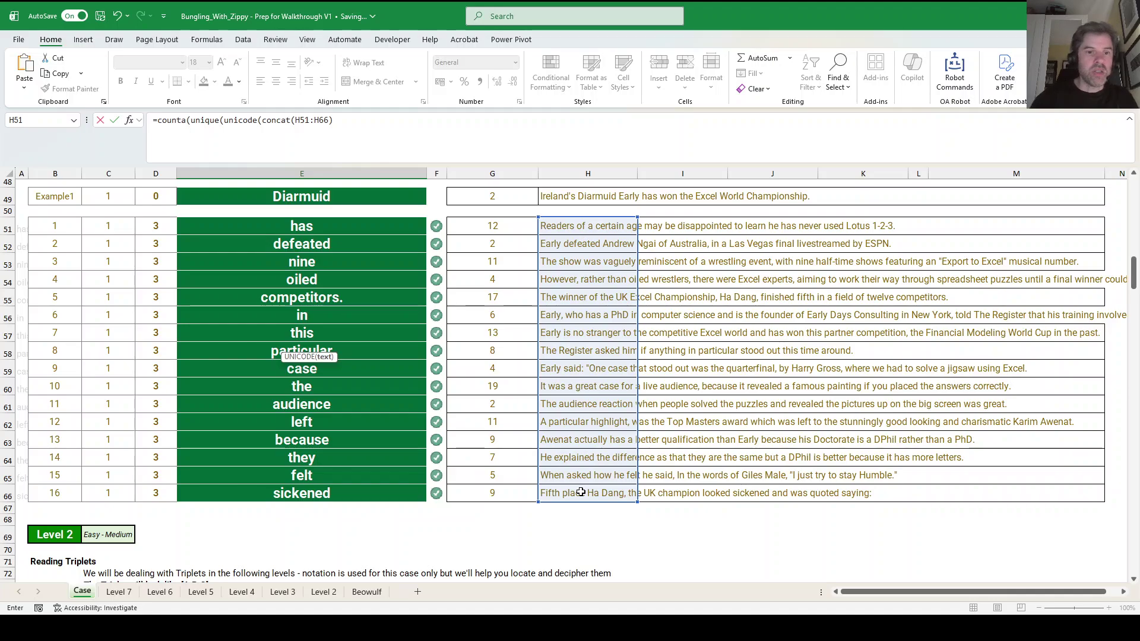
Wrap the CONCAT in the _TextCharacters function and complete the formula as =COUNTA(UNIQUE(UNICODE(_TextCharacters(CONCAT(H51:H66))))).
click(263, 123)
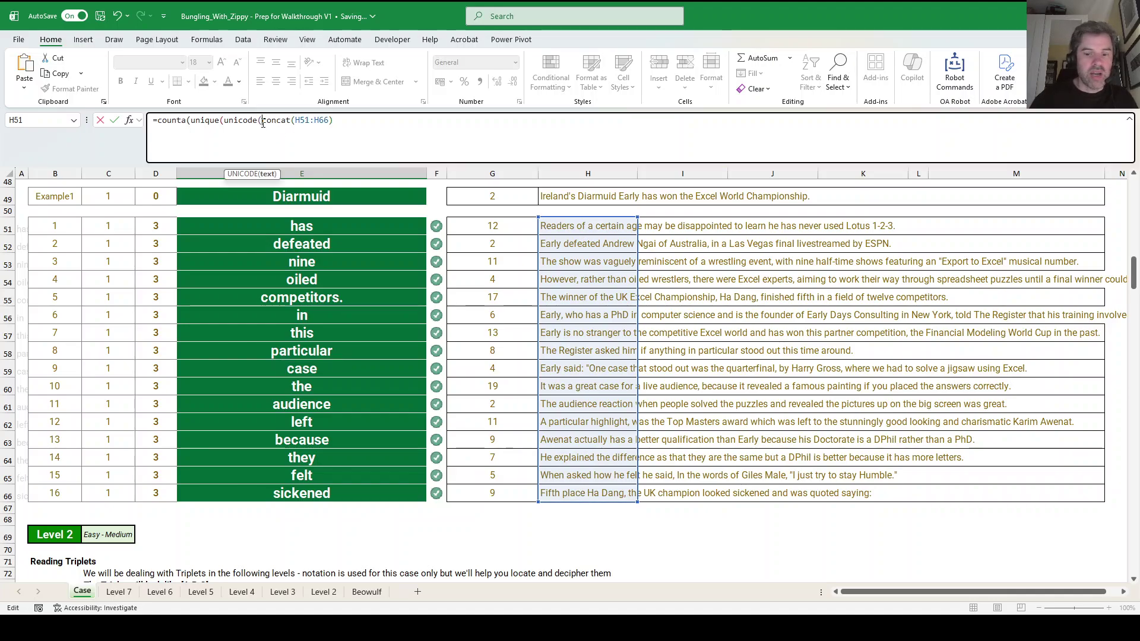
text(text)
key(Tab)
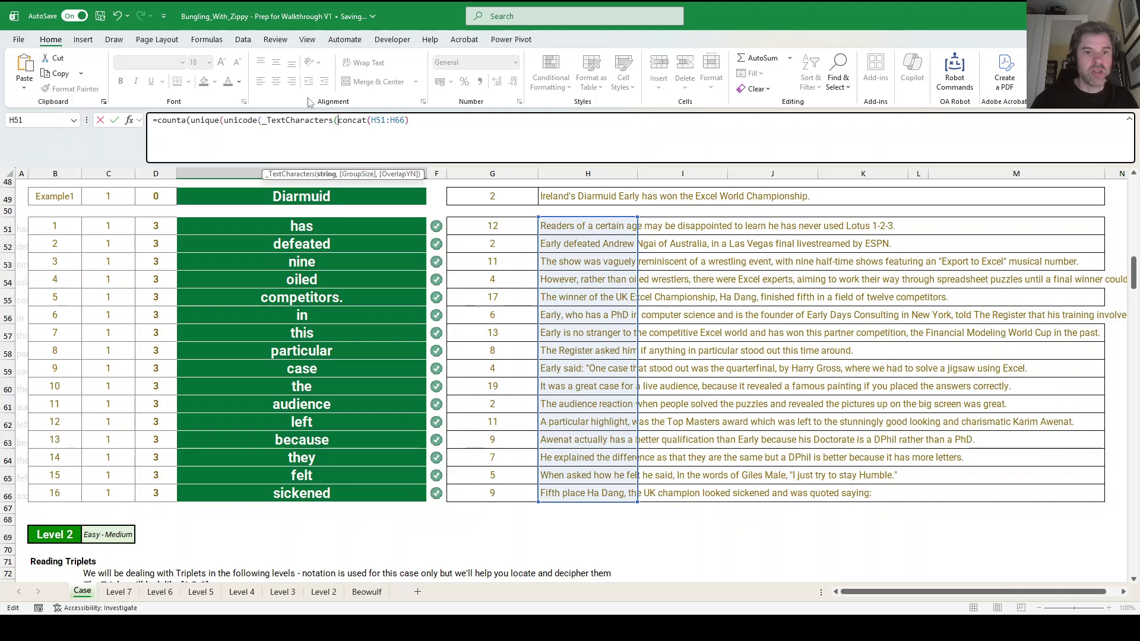
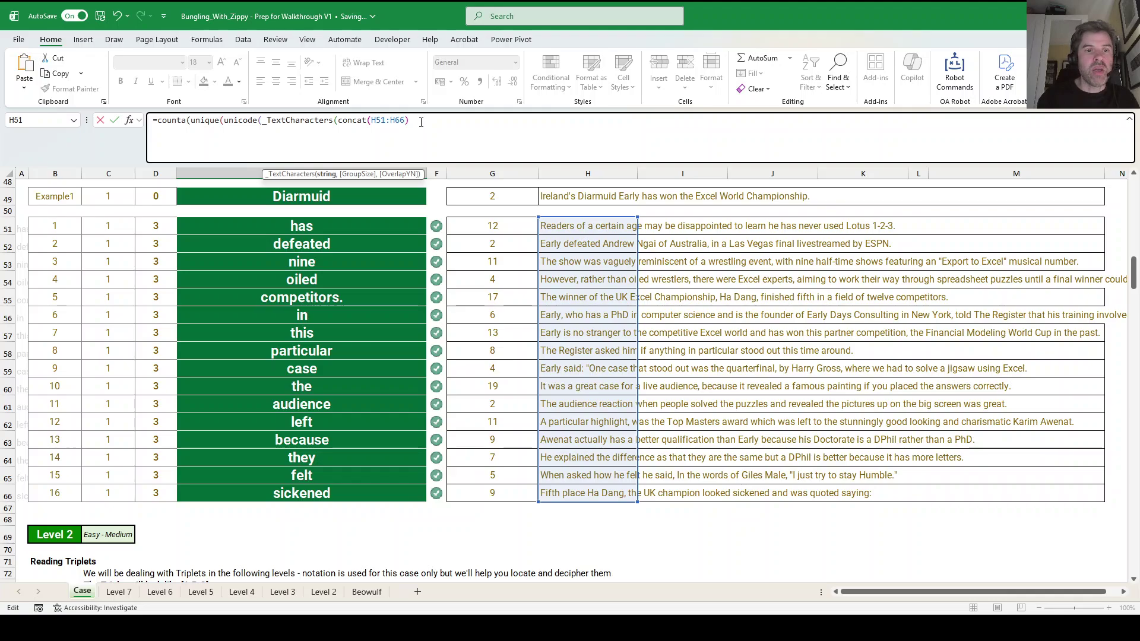
text()))))
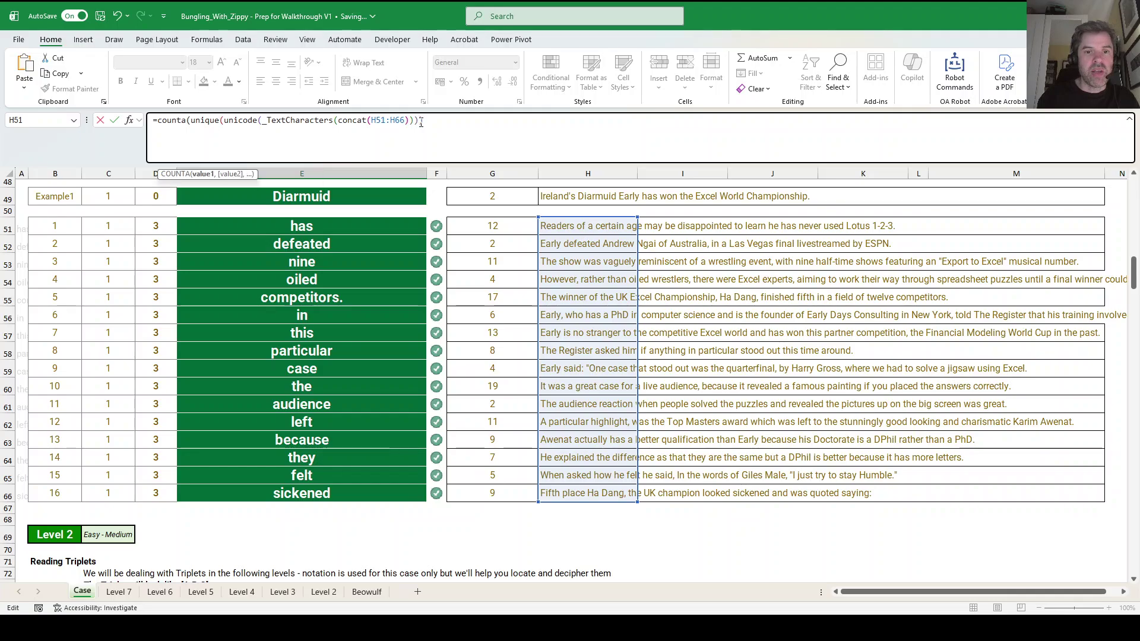
key(BackSpace)
key(BackSpace)
text())
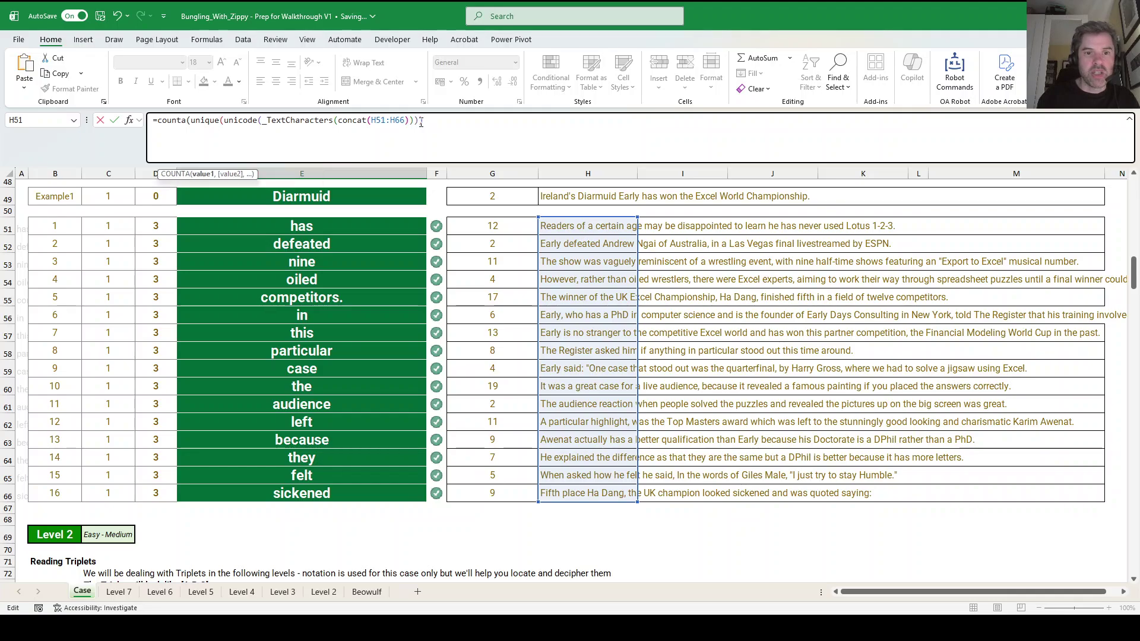
key(Return)
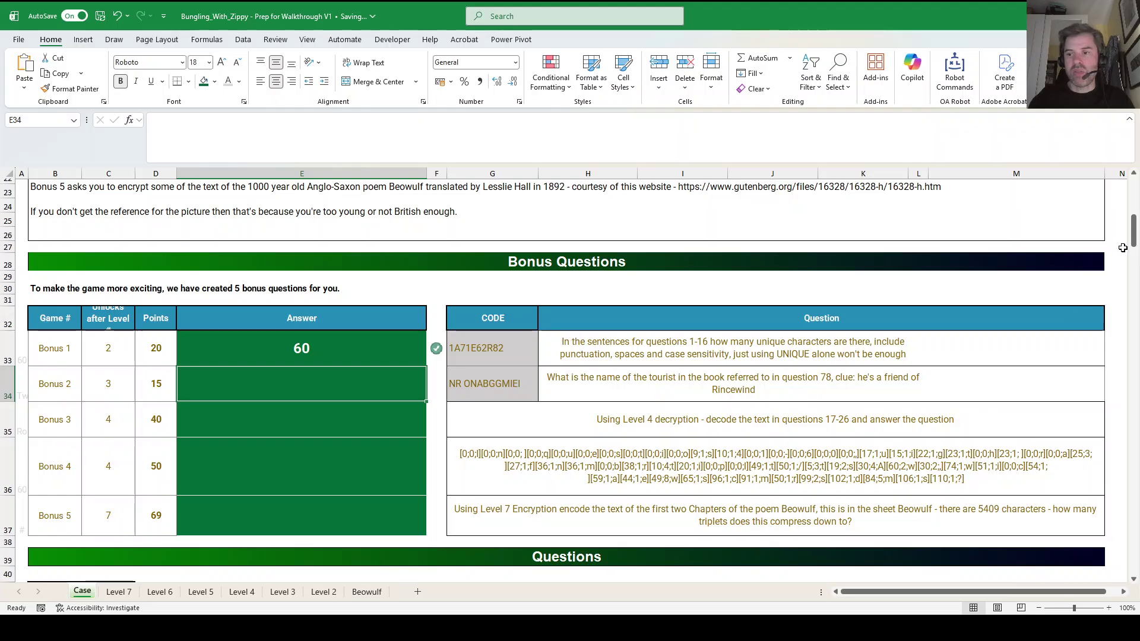
Read the sentence of question 78, then check the Google search results in the browser for Rincewind's tourist friend.
drag(1133, 231, 1129, 479)
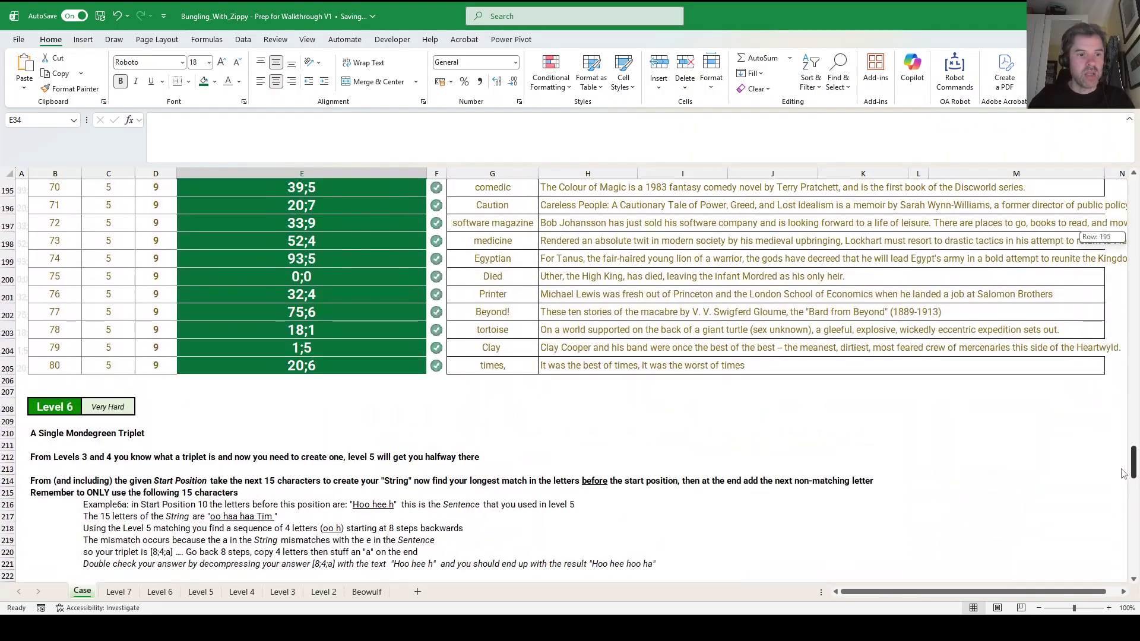
click(580, 333)
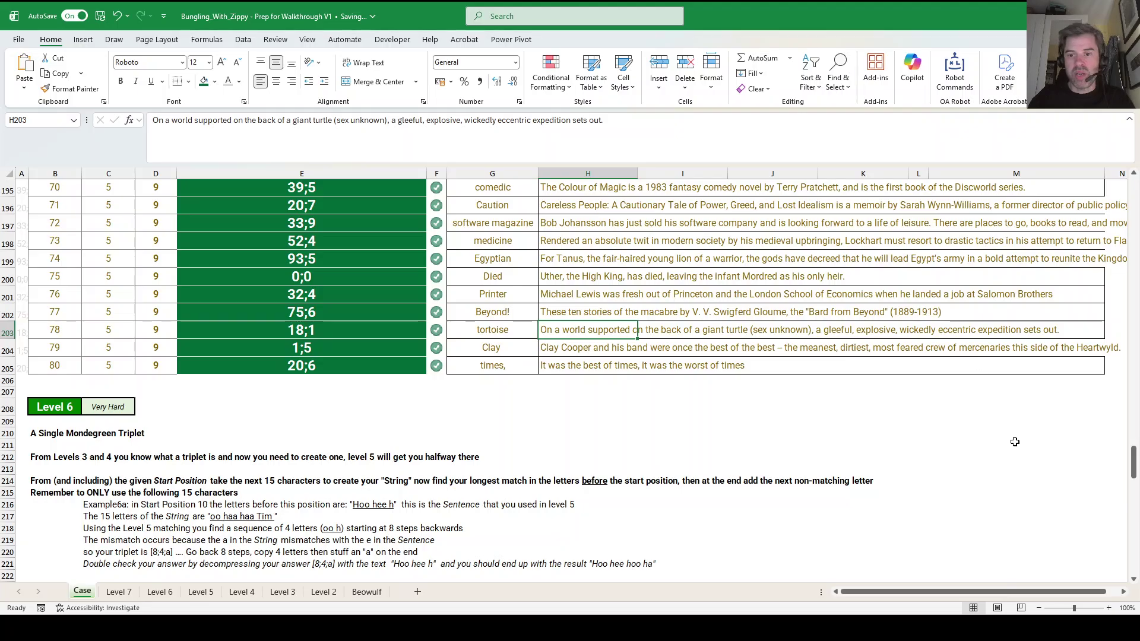
drag(1135, 465, 1134, 185)
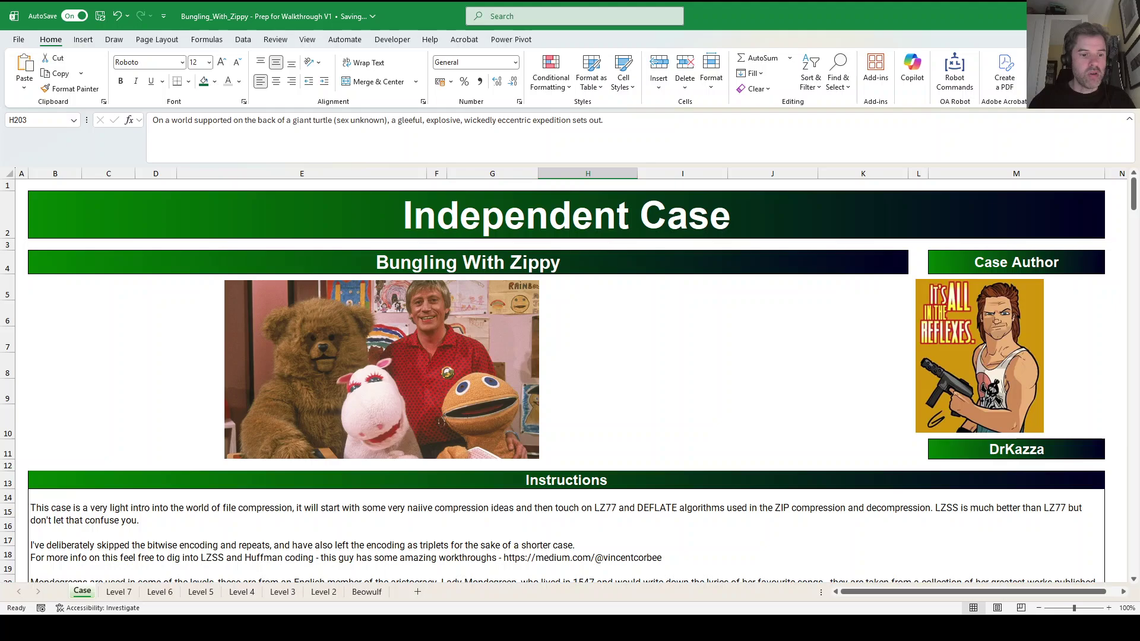
key(alt+Tab)
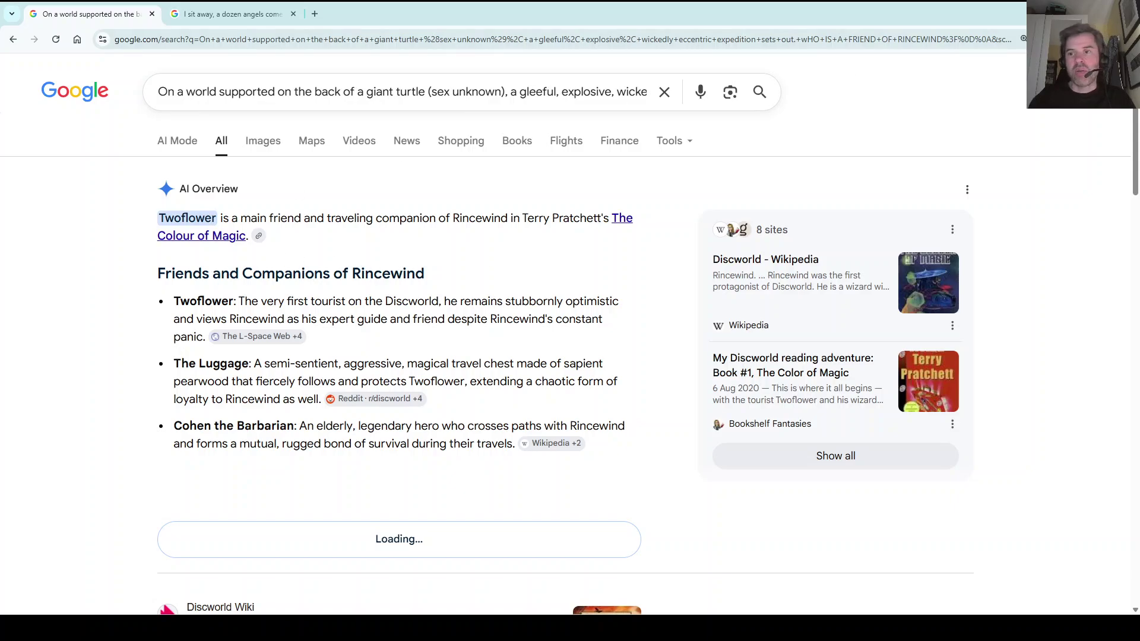
key(alt+Tab)
Enter TwoFlower as the Bonus 2 answer in E34.
scroll(313, 415, down, 6)
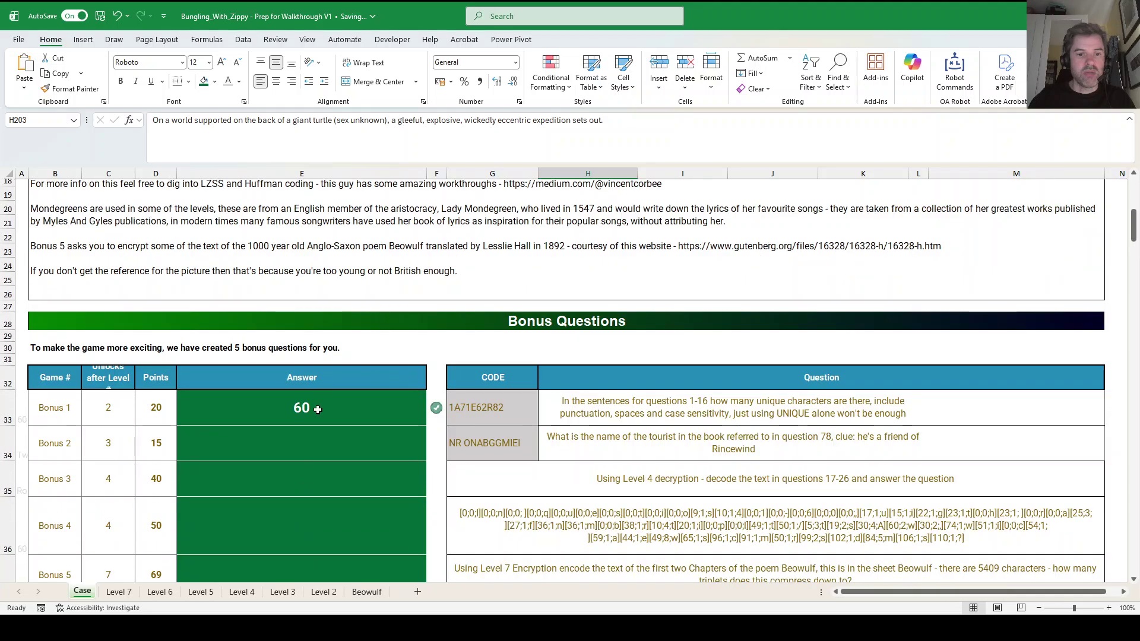
click(313, 450)
text(TwoFlower)
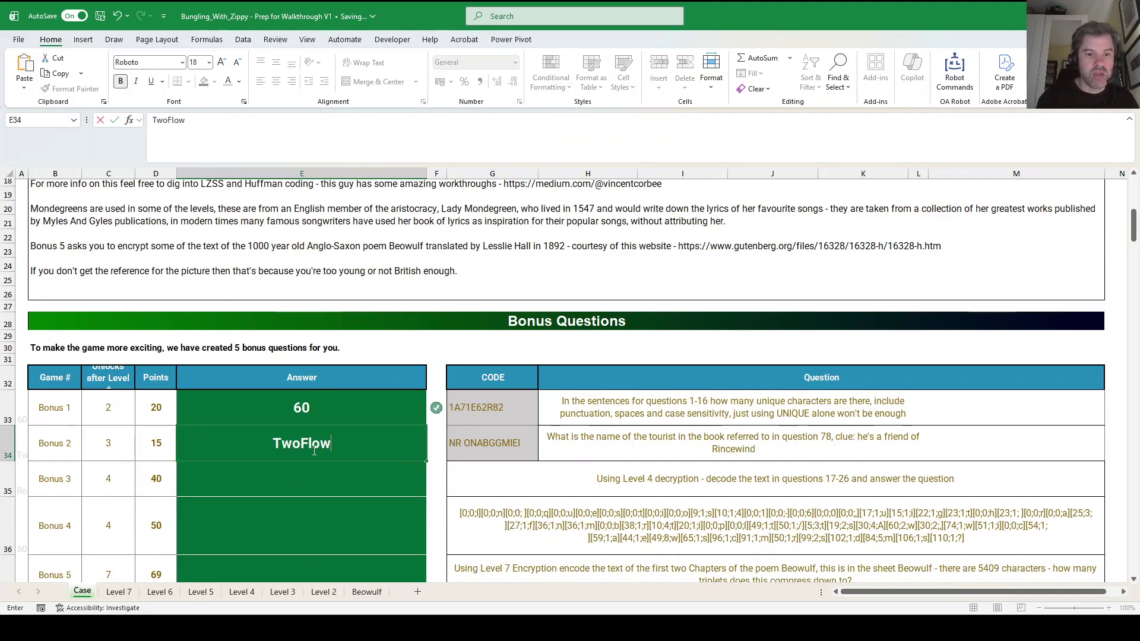
key(Return)
Join the triplet sequences of questions 17-26 in I95 with =CONCAT(I83:I92).
scroll(583, 357, down, 3)
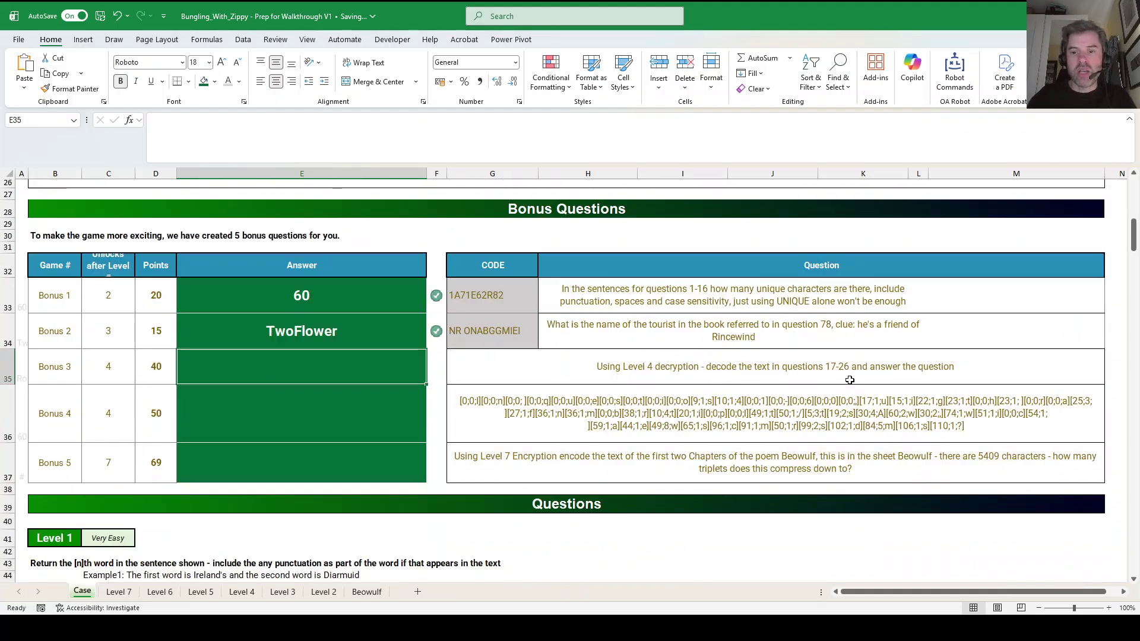
scroll(846, 386, down, 15)
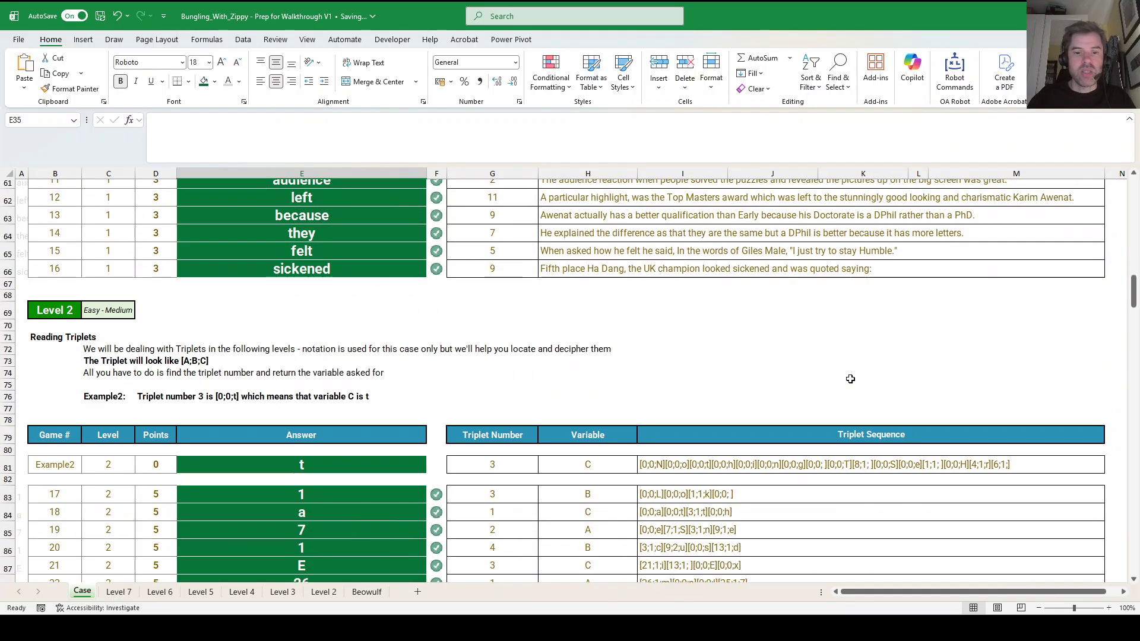
scroll(851, 379, down, 1)
scroll(850, 379, up, 1)
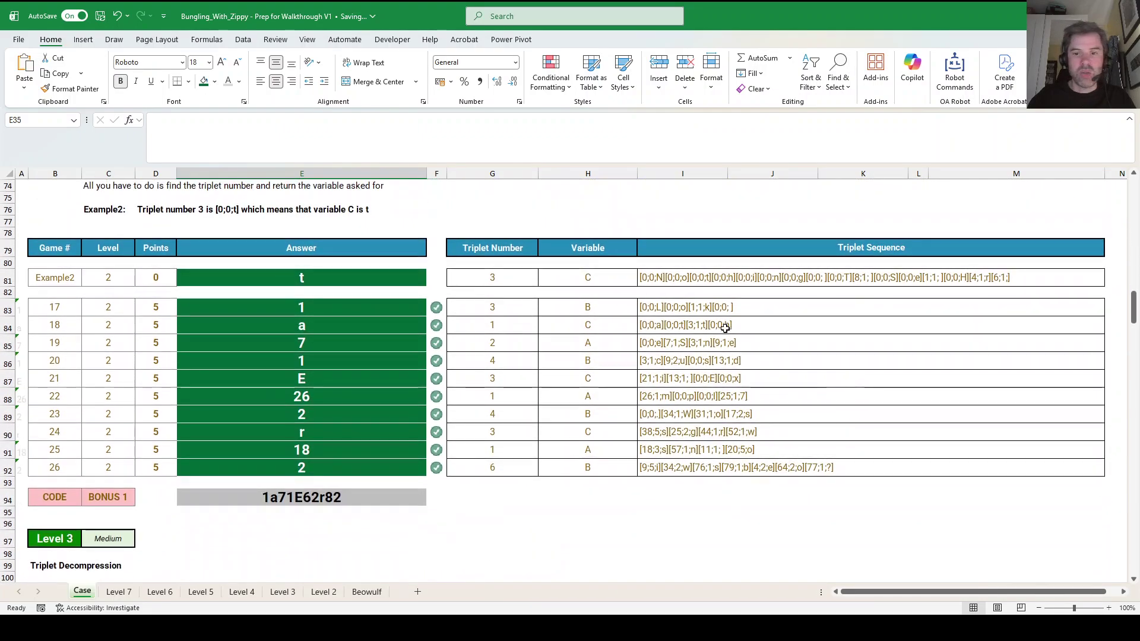
click(668, 507)
text(=concat()
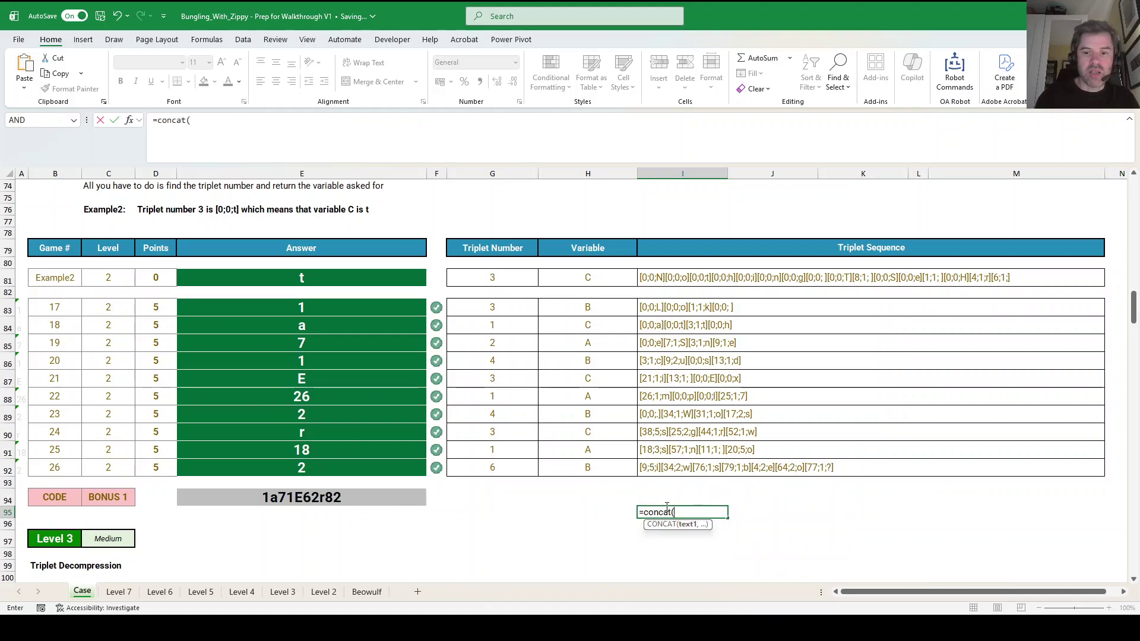
key(ctrl+Up)
key(ctrl+shift+Up)
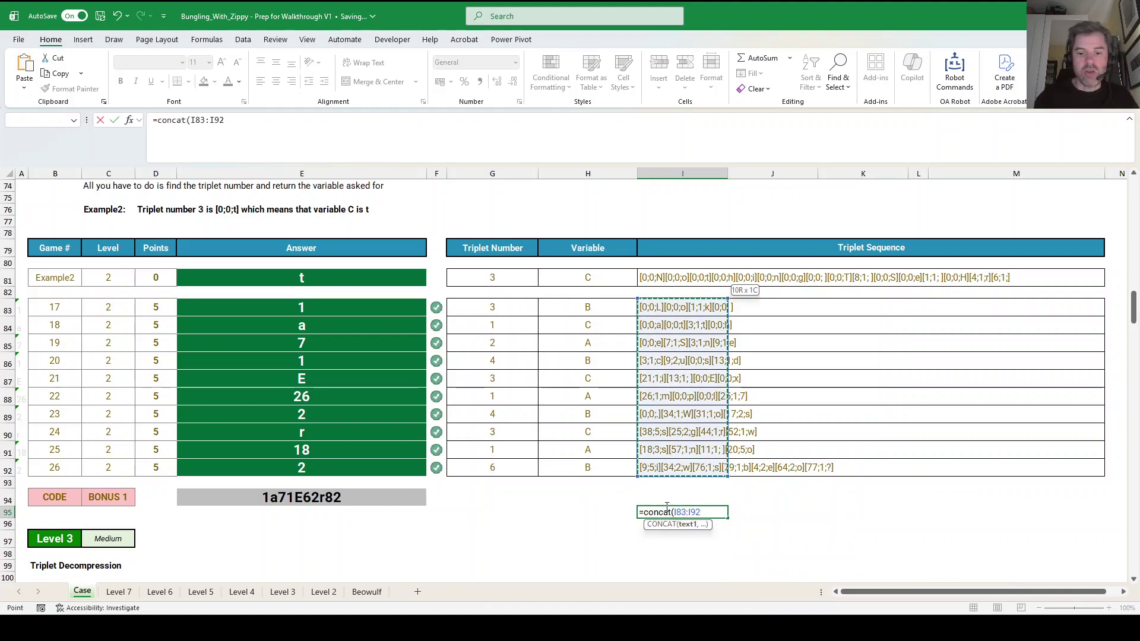
key(Return)
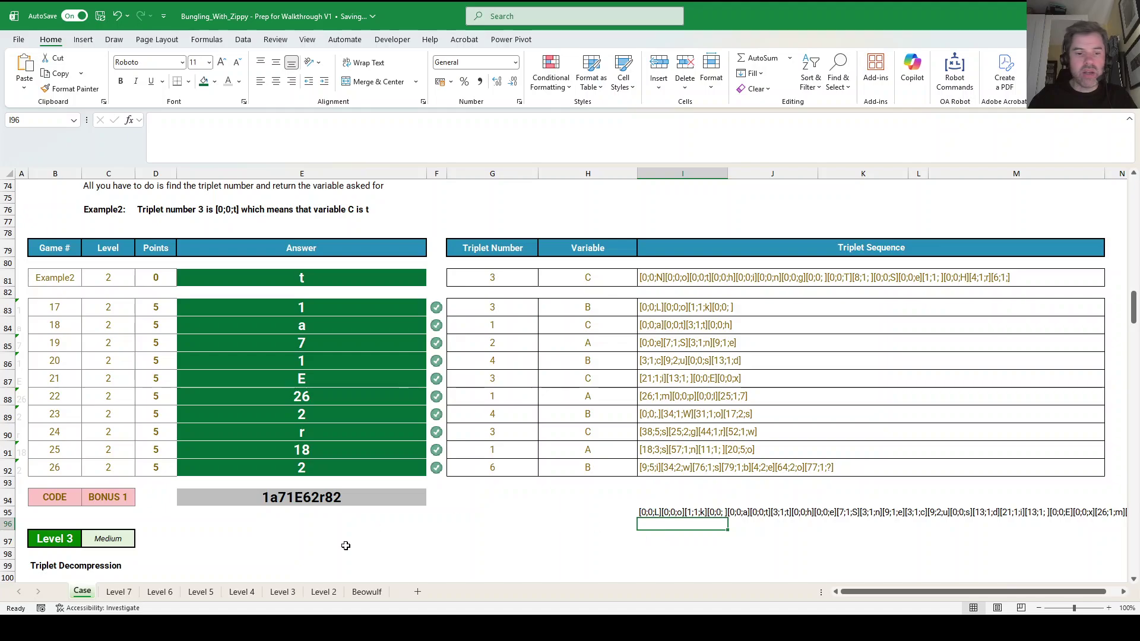
Review the REDUCE decompression formula in H4 of the Level 4 sheet.
click(240, 592)
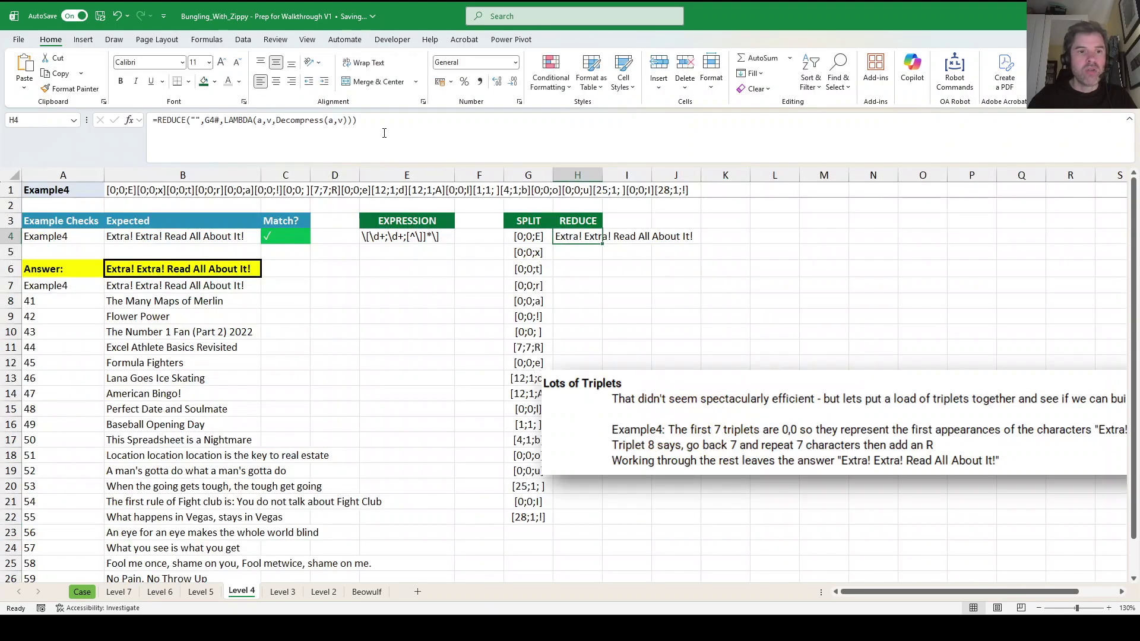
drag(358, 121, 114, 120)
key(Return)
scroll(265, 511, down, 9)
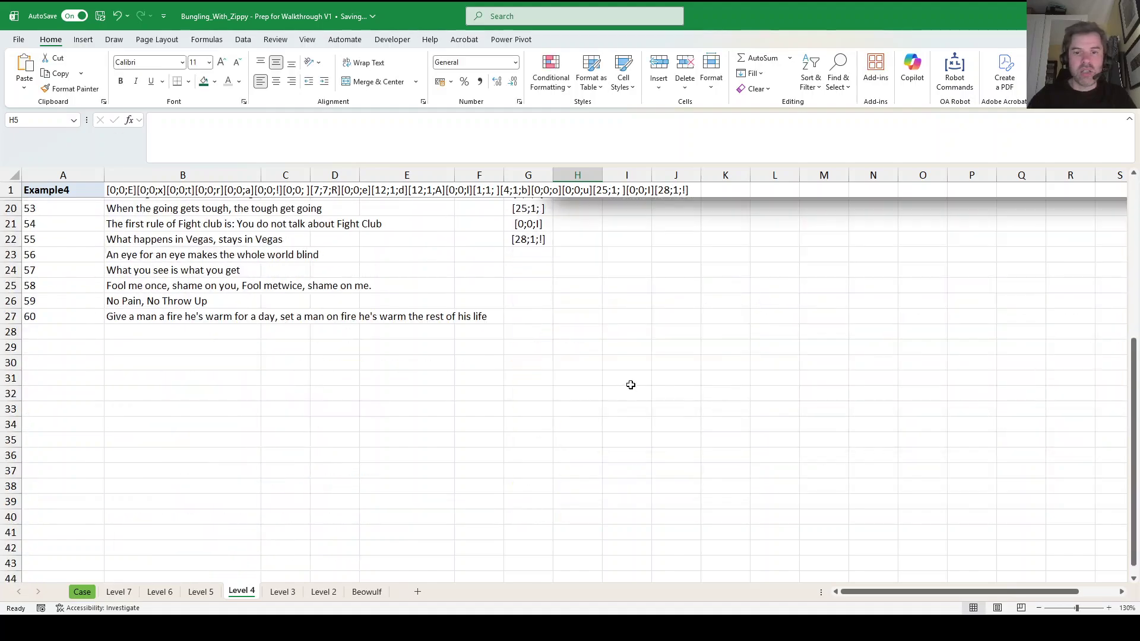
scroll(264, 511, up, 5)
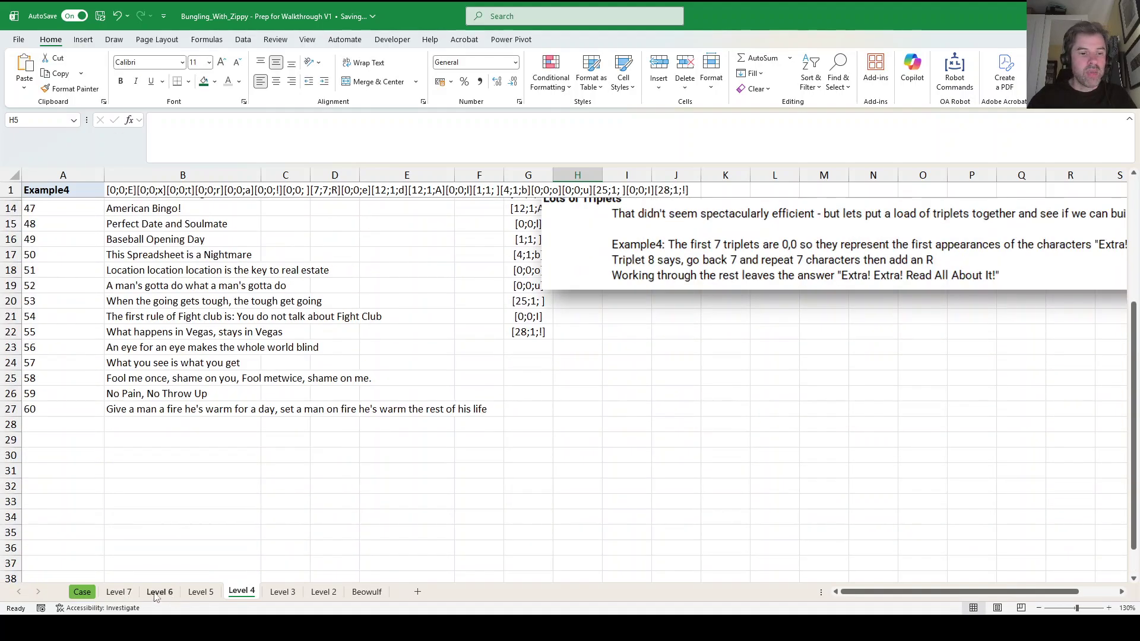
In I96 of the Case sheet, enter =REGEXEXTRACT(I95,'Level 4'!E4), using the Level 4 expression as the pattern.
click(82, 592)
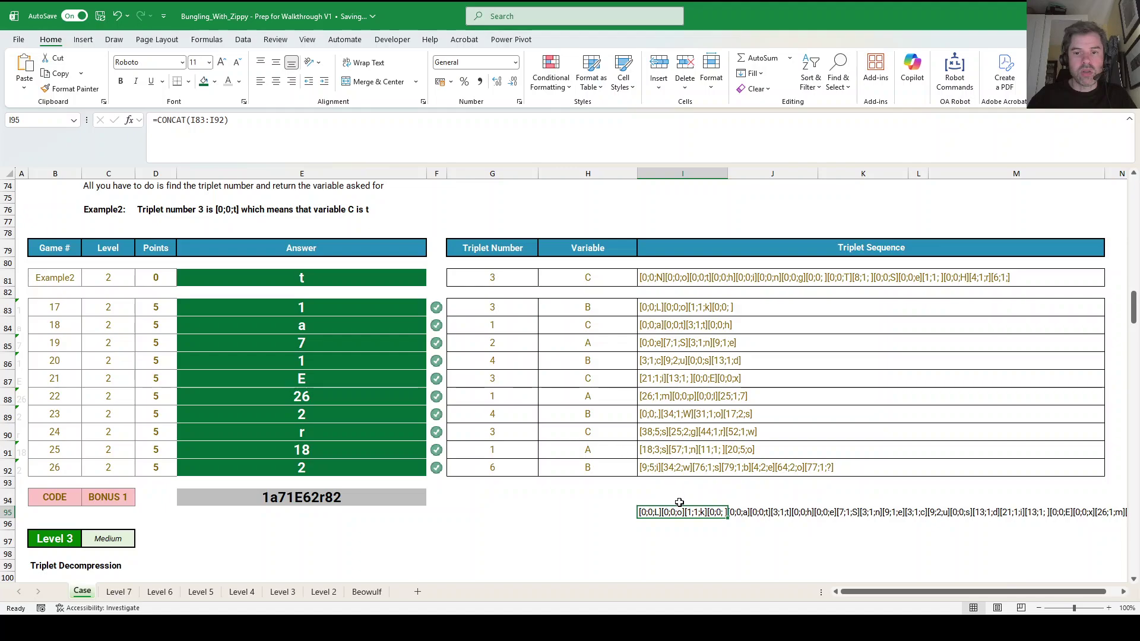
click(661, 522)
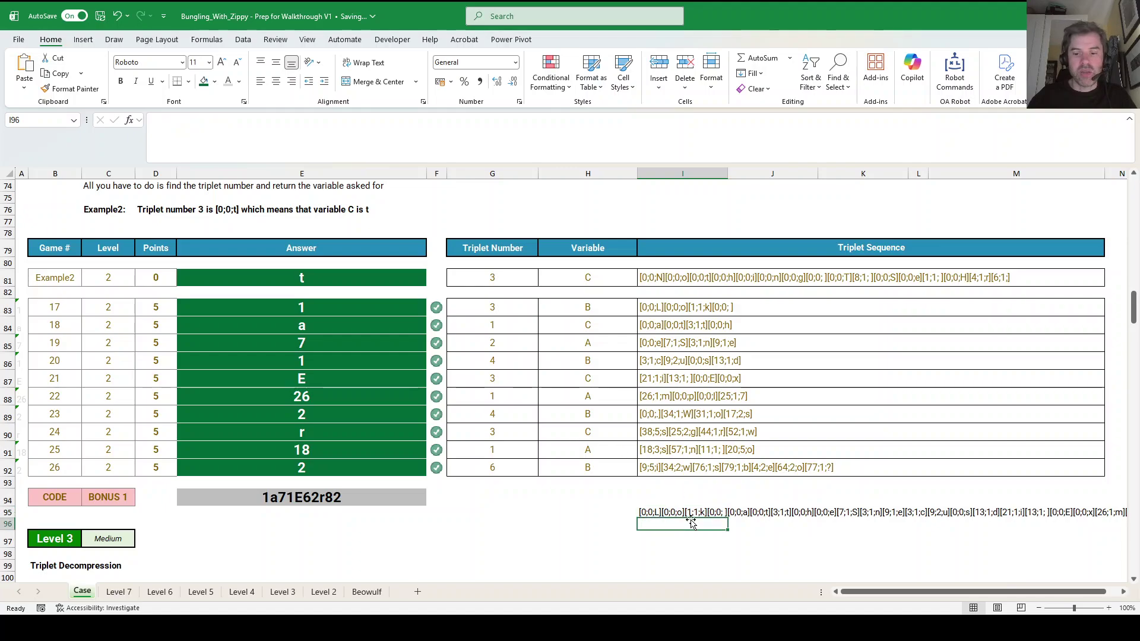
text(=regex)
key(Tab)
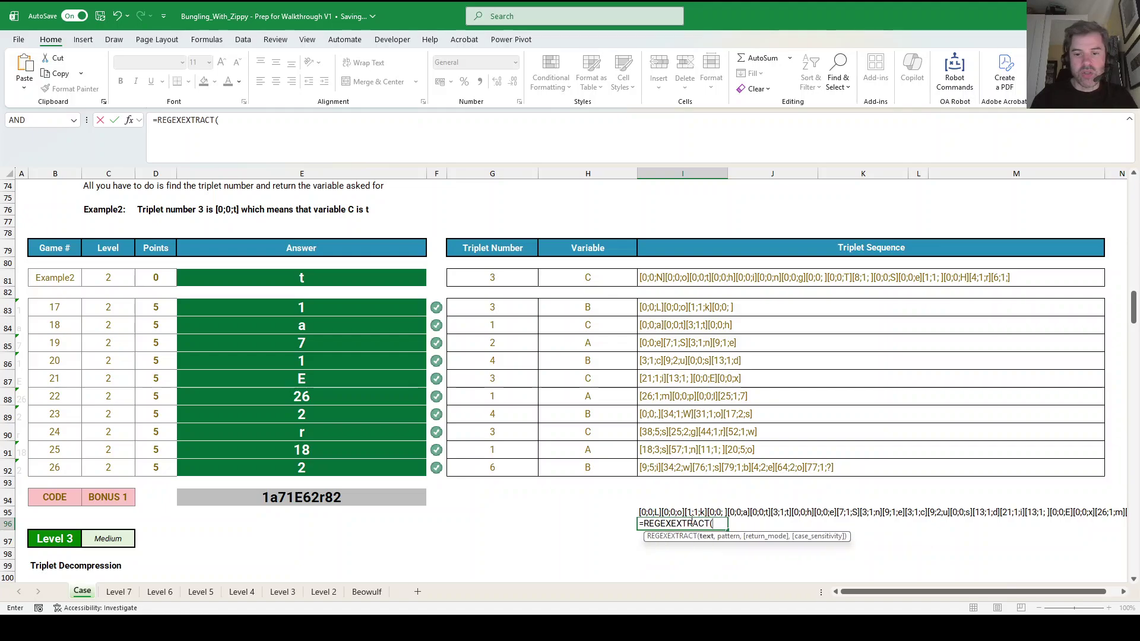
key(Up)
text(,)
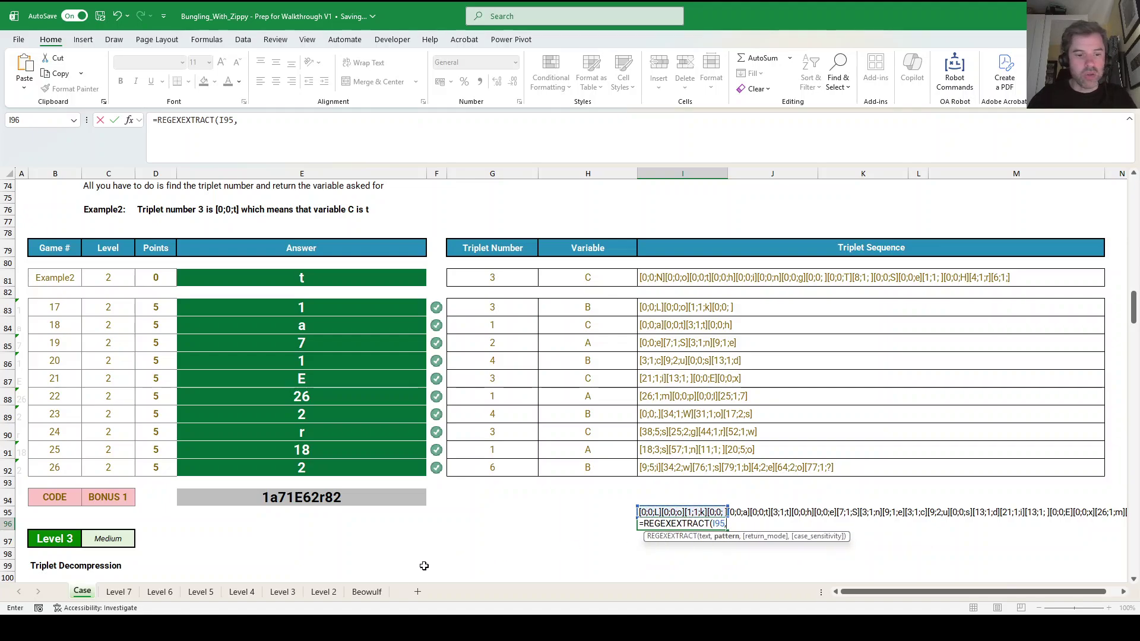
click(242, 592)
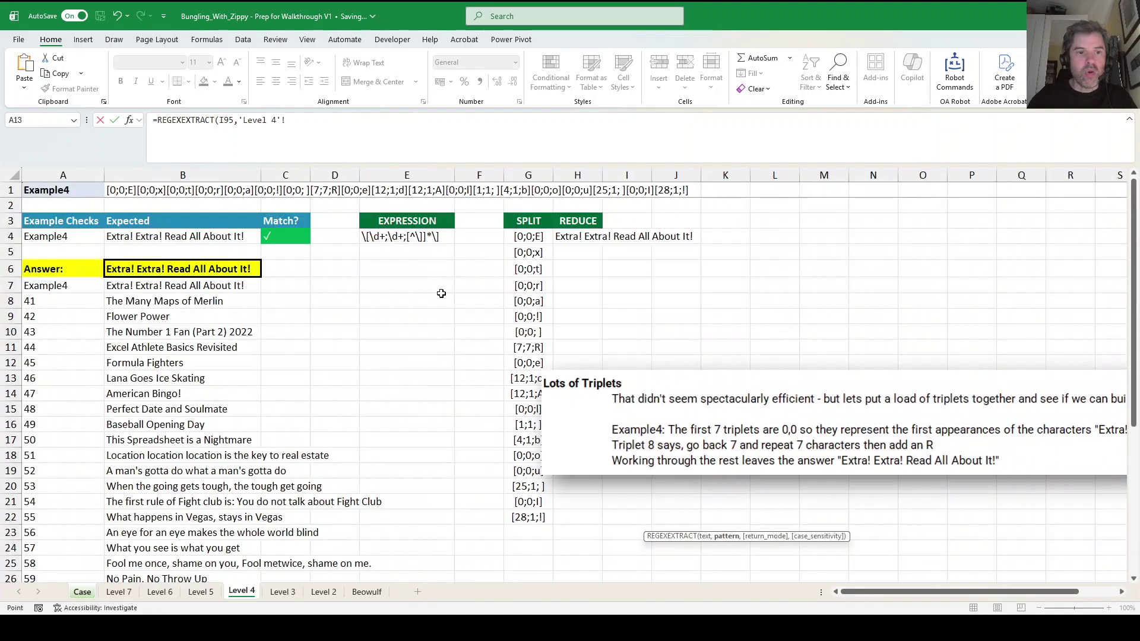
click(418, 238)
key(Escape)
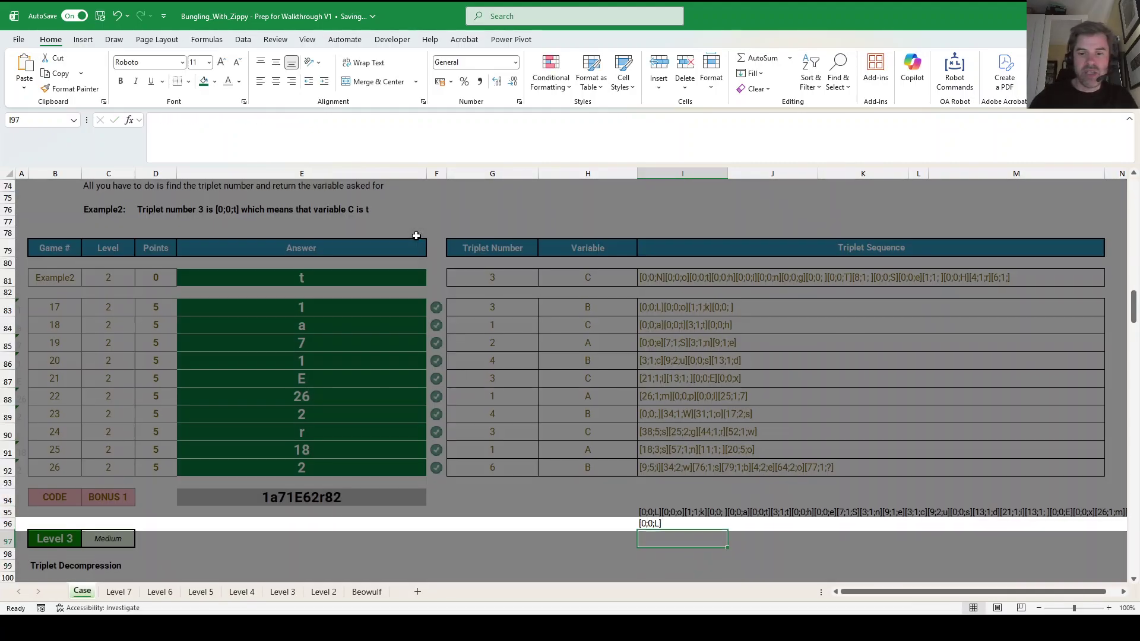
Add return mode 1 to the REGEXEXTRACT formula in I96 so it extracts every triplet.
scroll(681, 446, down, 1)
click(657, 525)
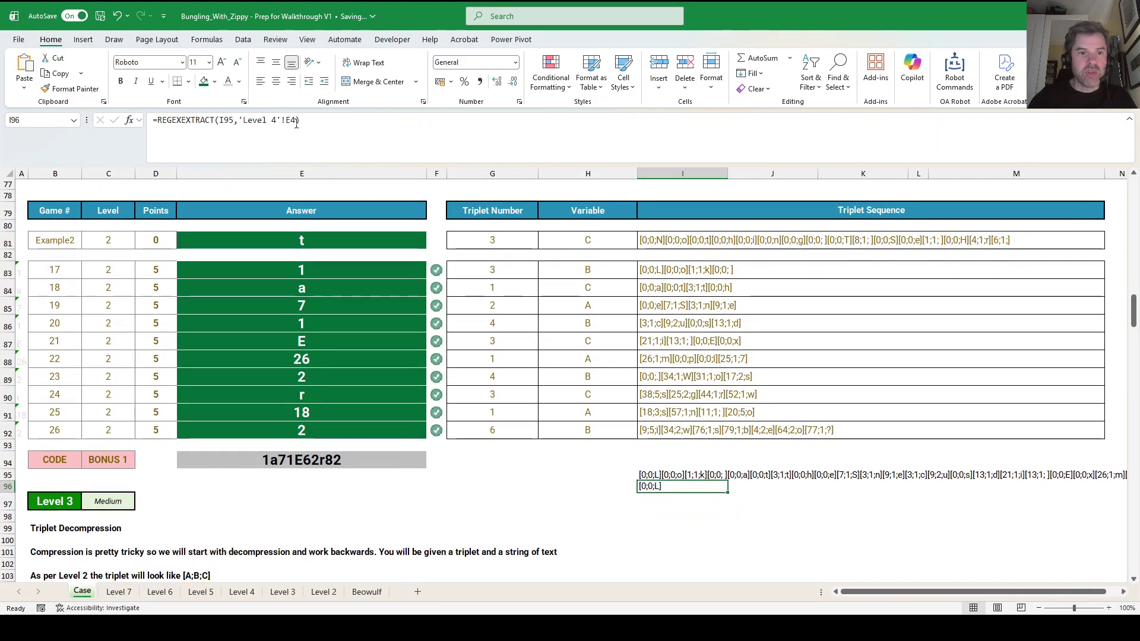
click(296, 123)
text(,1)
key(Return)
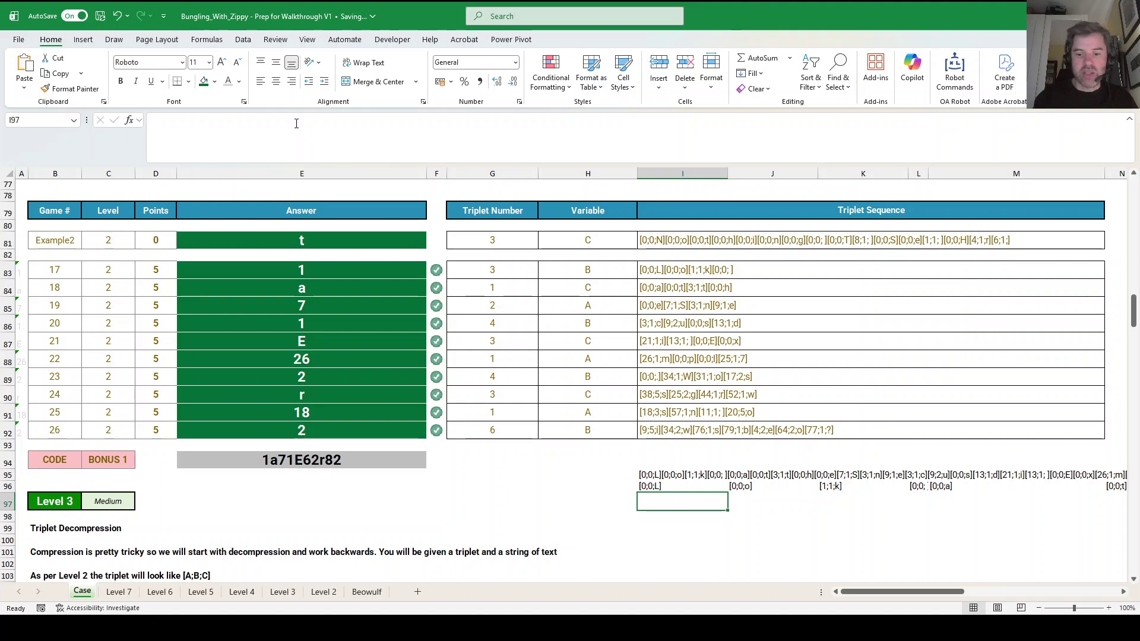
Begin the decoding formula in I97 with =REDUCE("",I96#,LAMBDA(a,v, to loop over the extracted triplets.
text(=recud)
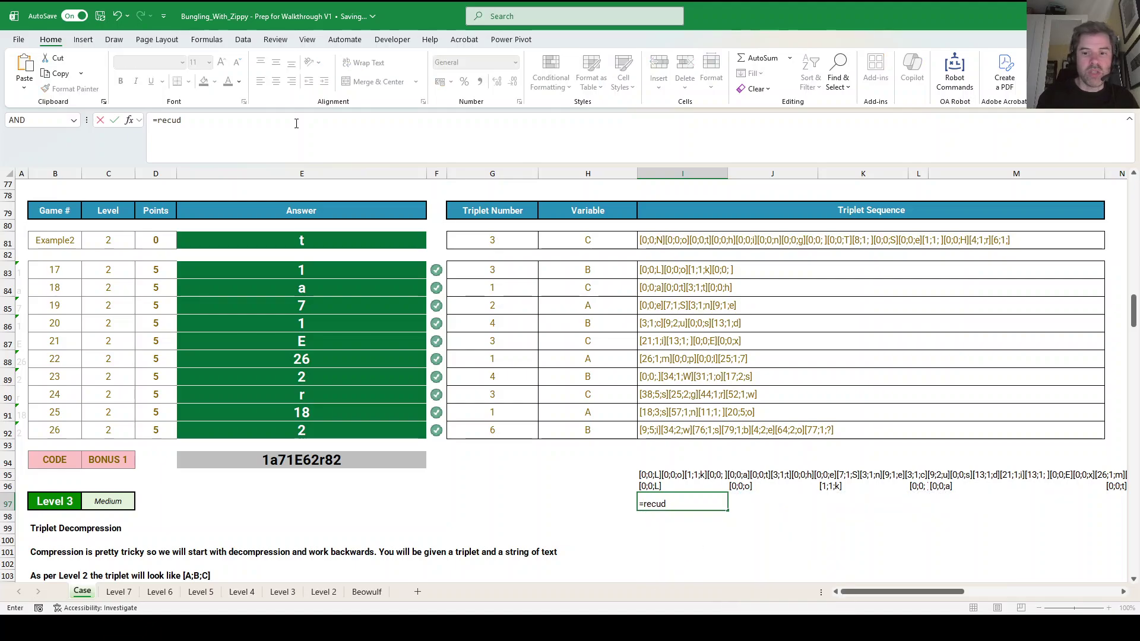
text(e)
key(BackSpace)
key(BackSpace)
key(BackSpace)
key(BackSpace)
text(d)
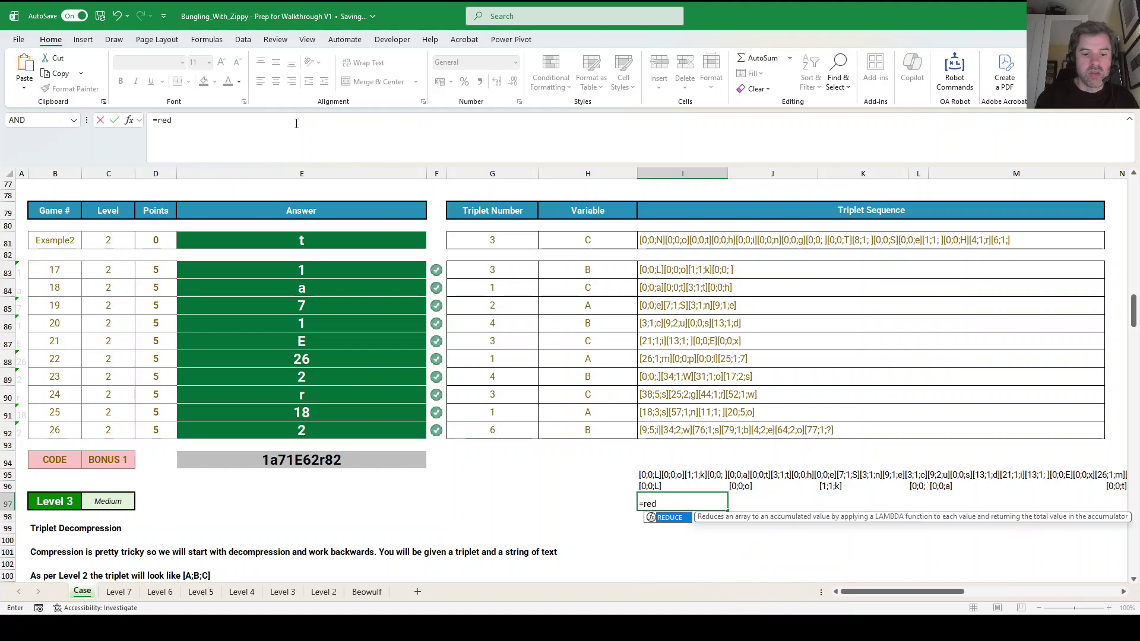
text(uce()
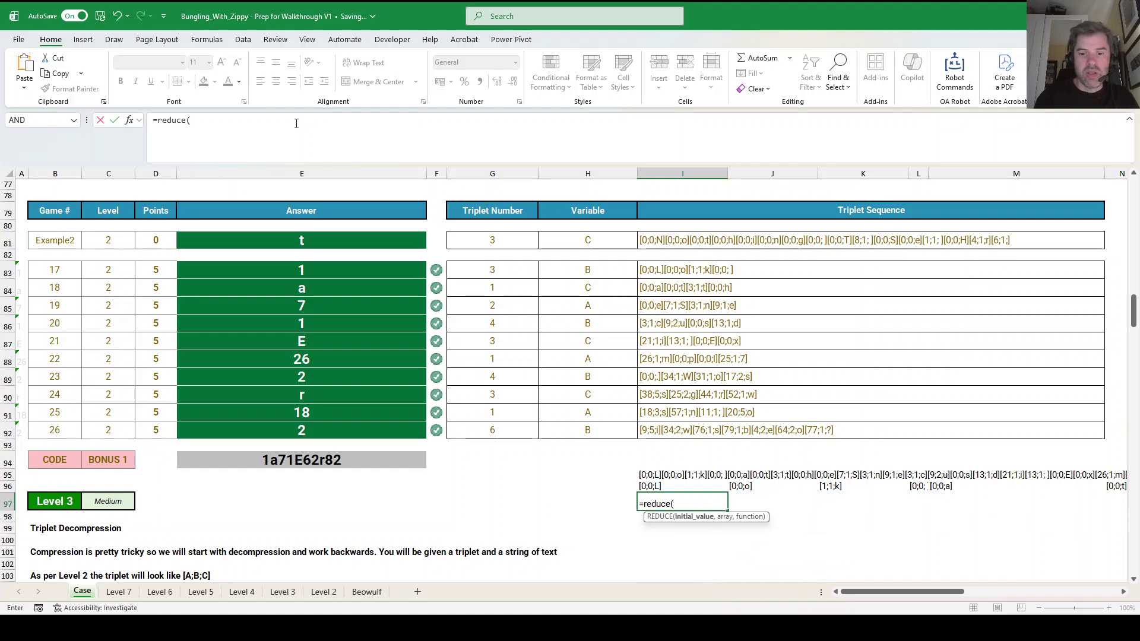
text("",I96#)
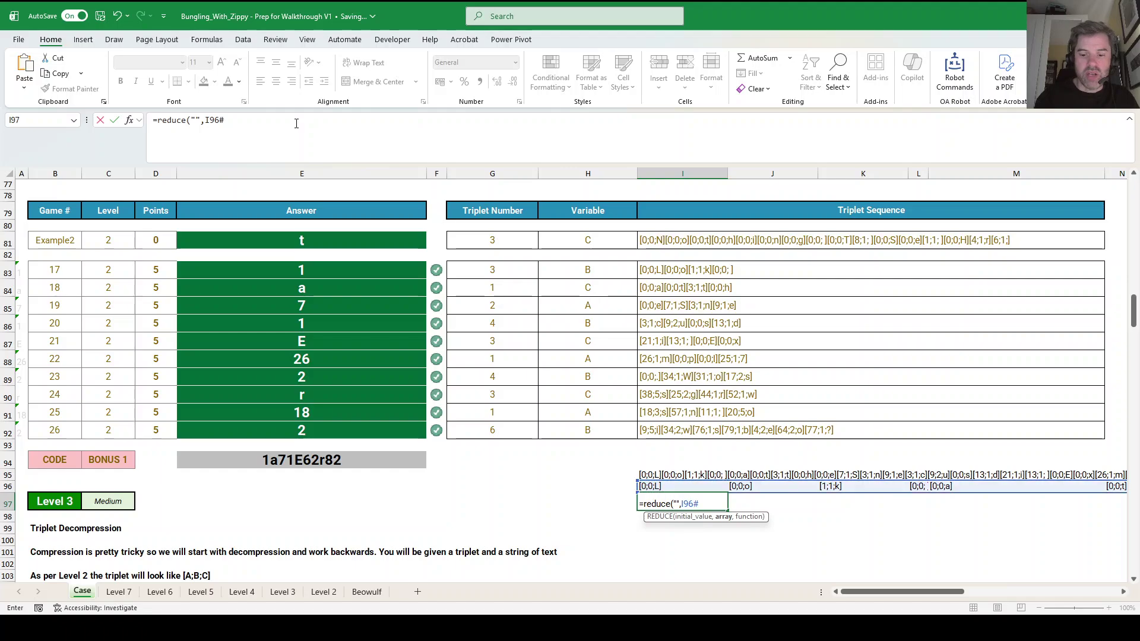
text(,lambda(a,v,)
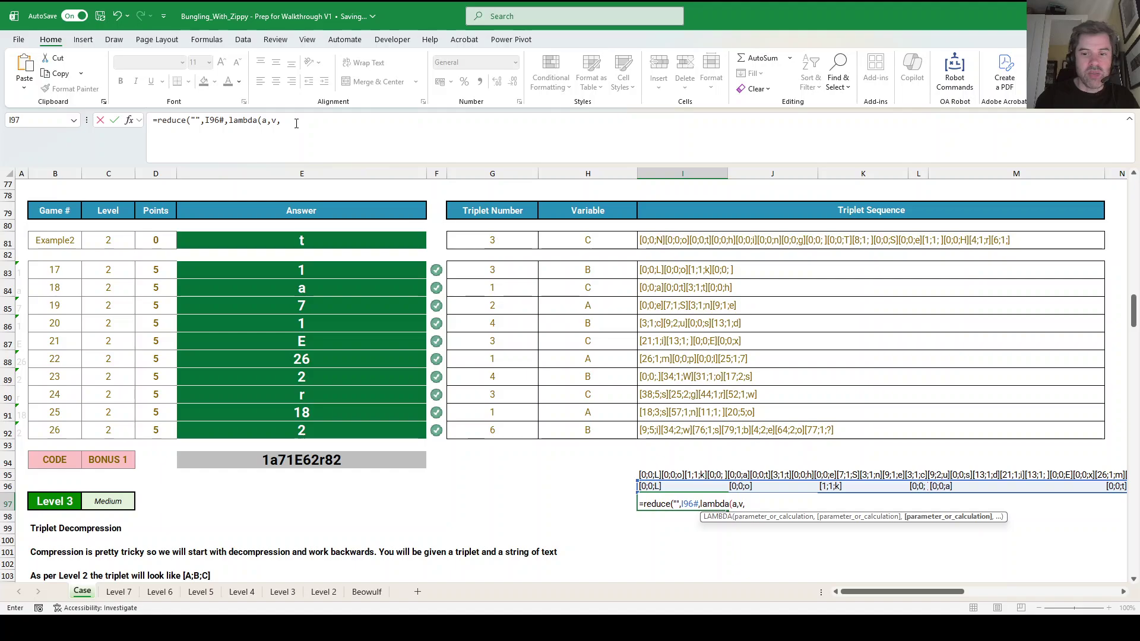
Complete the I97 formula with the Decompress function as =REDUCE("",I96#,LAMBDA(a,v,Decompress(a,v))).
text(dec)
key(Down)
key(Down)
key(Down)
key(Down)
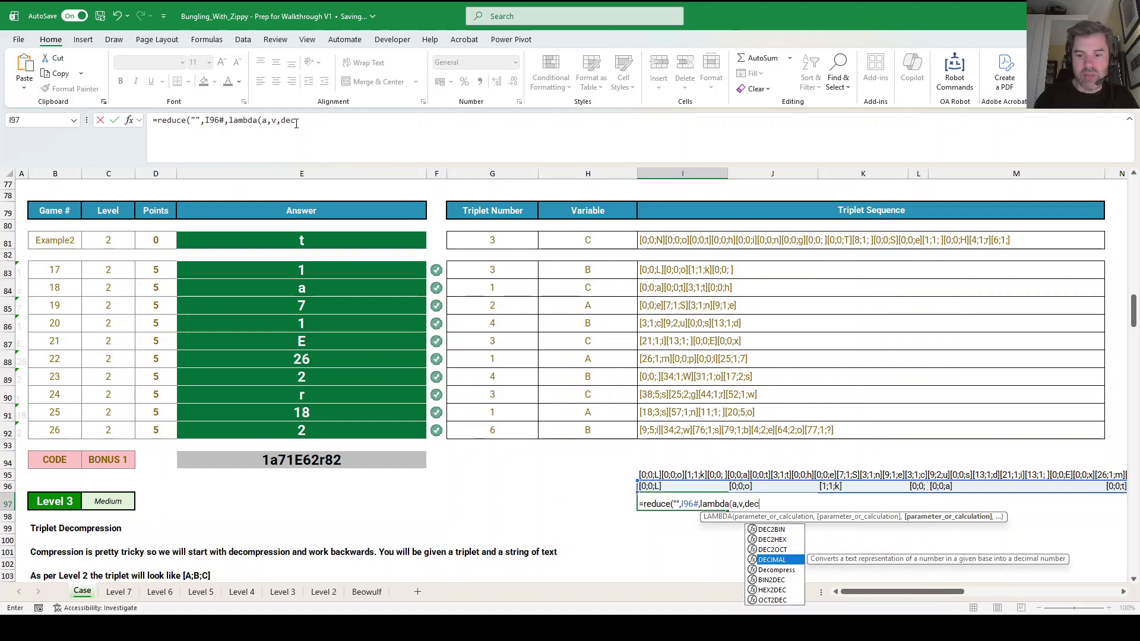
key(Tab)
text(a,)
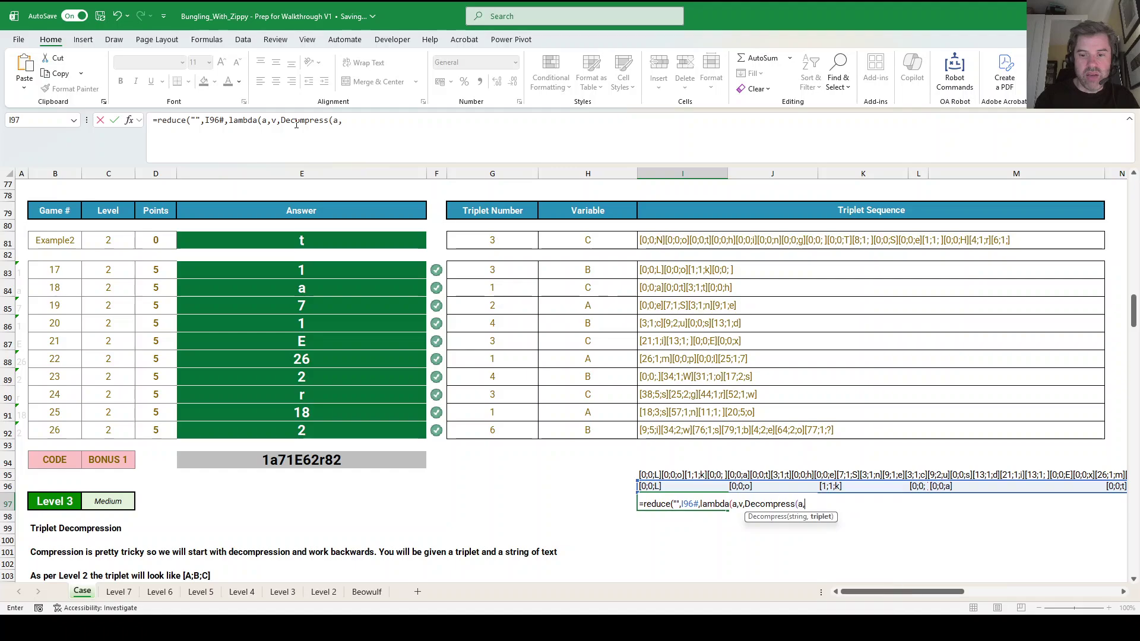
text(v))))
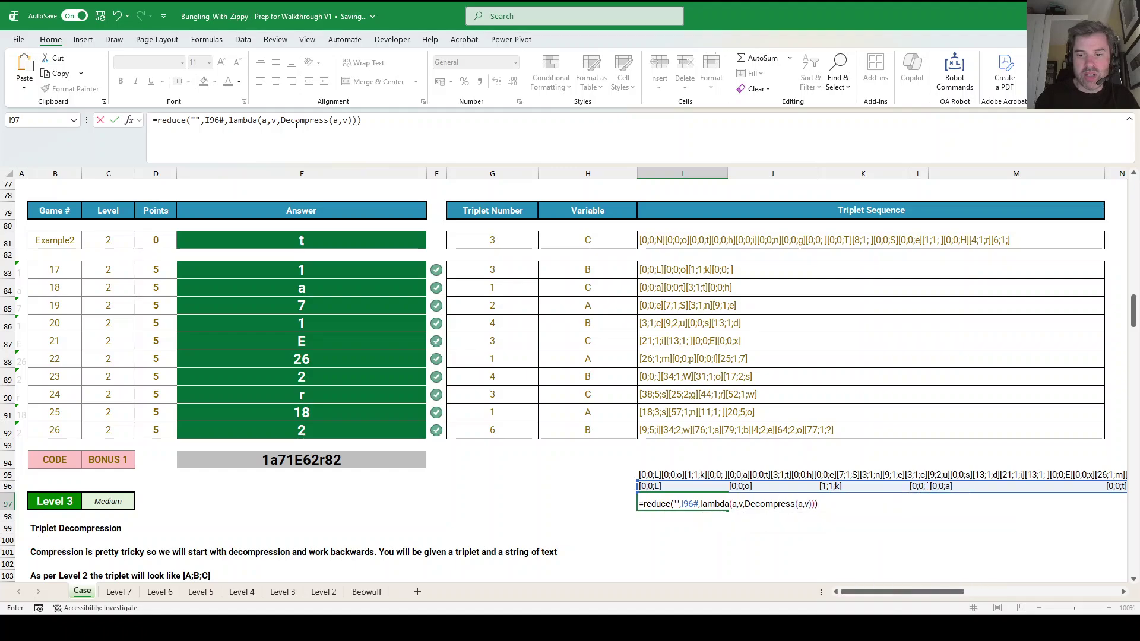
key(Return)
key(Up)
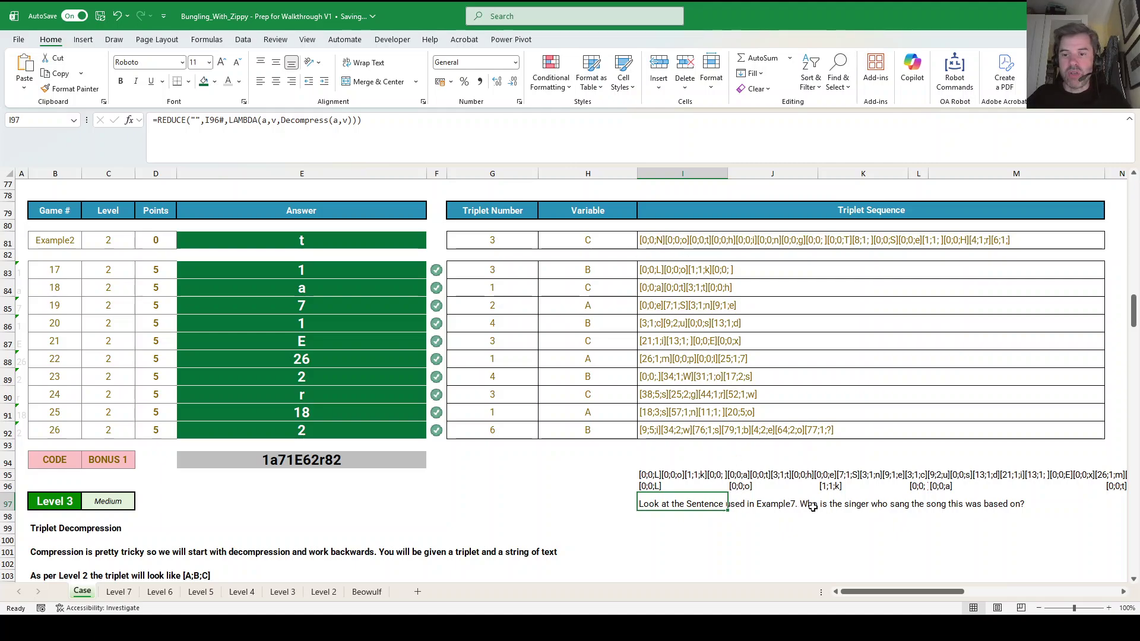
Read the Example7 sentence in H270, then check the Google search results in the browser for the original song's singer.
drag(1133, 313, 1128, 545)
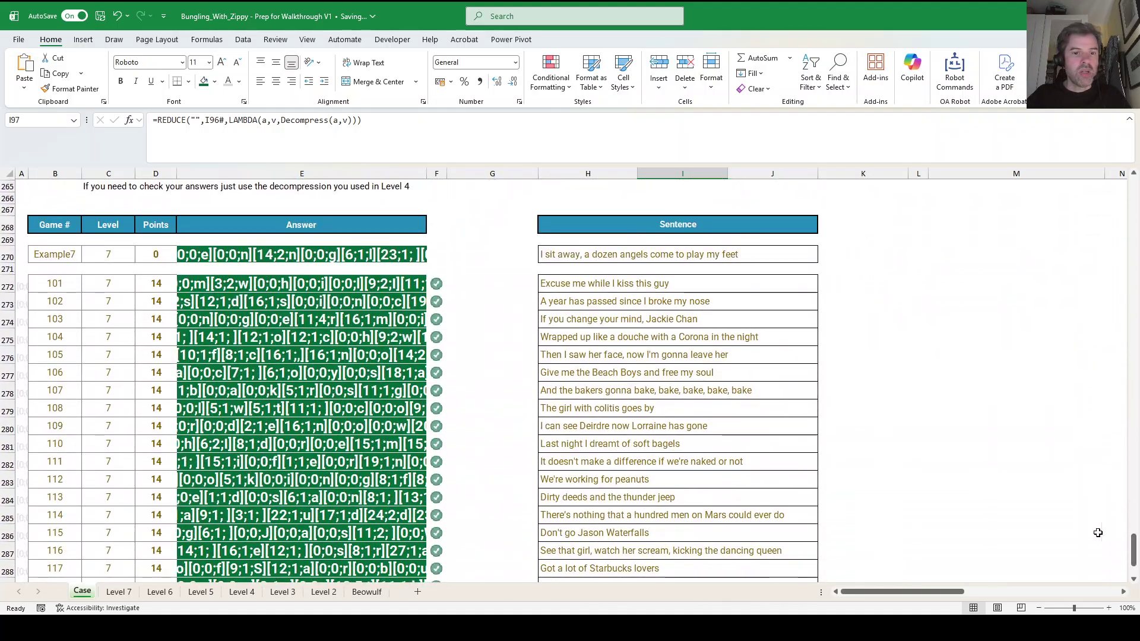
click(617, 255)
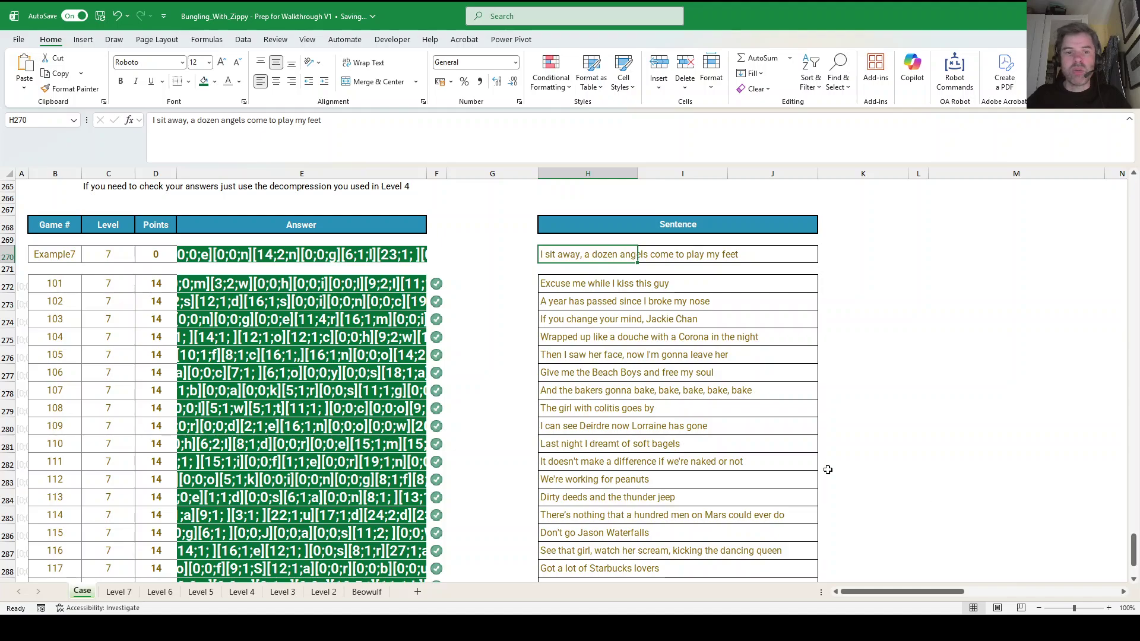
click(155, 628)
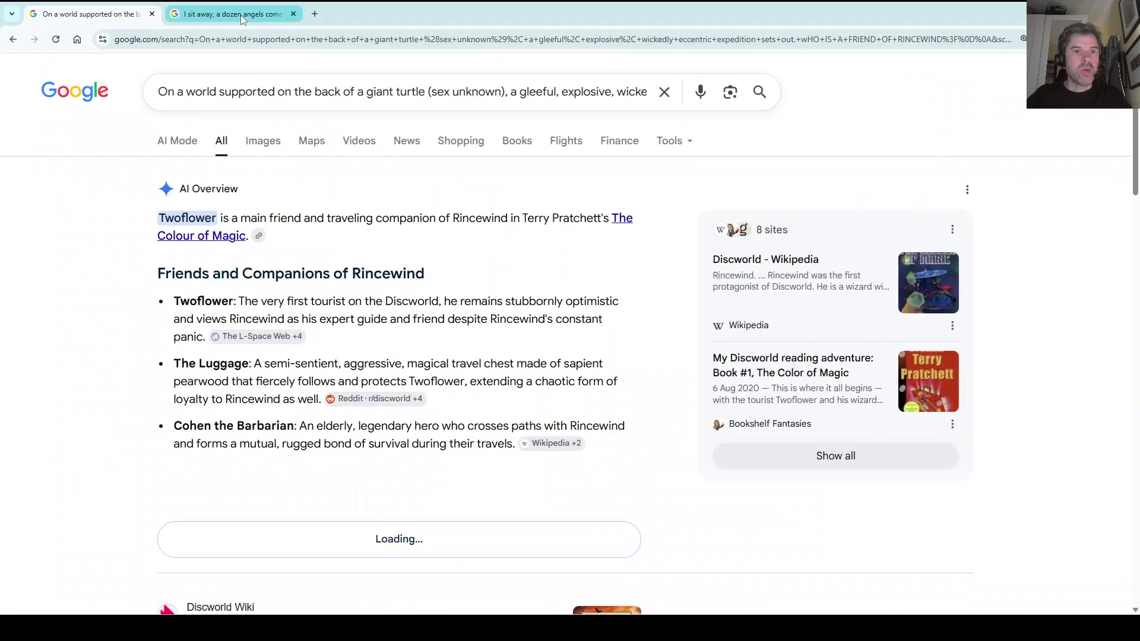
click(242, 17)
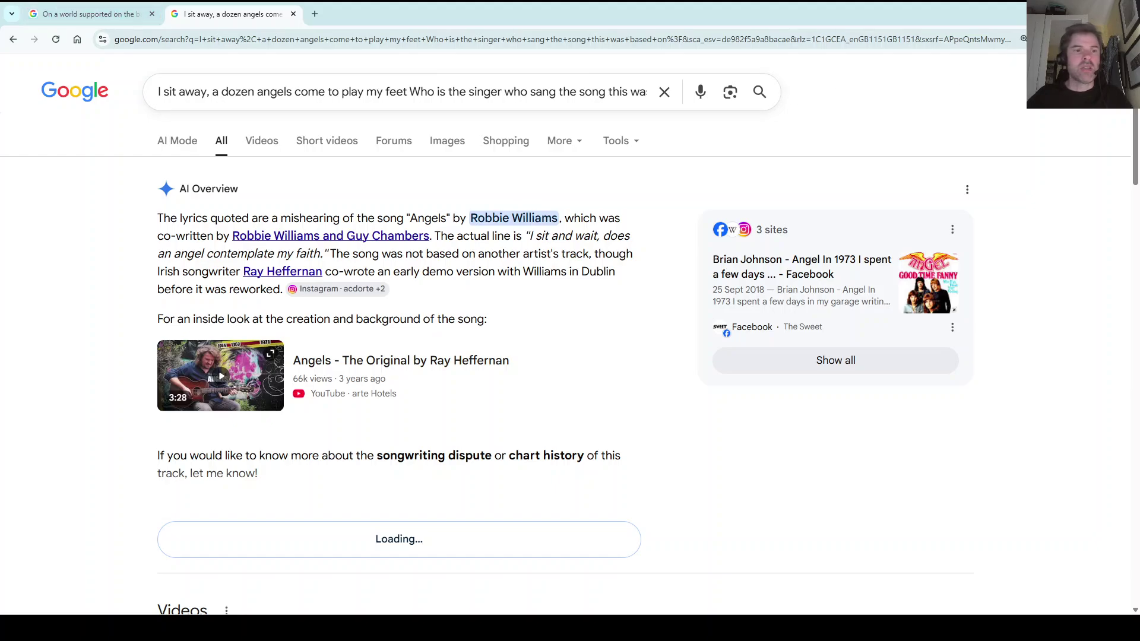
key(alt+Tab)
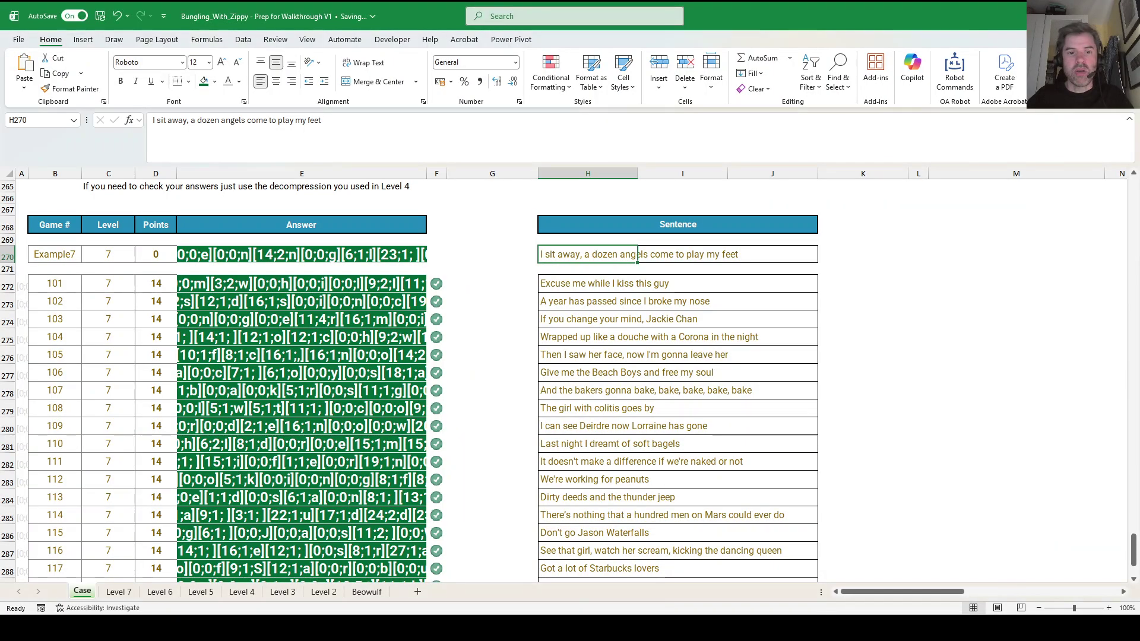
Enter Robbie Williams as the Bonus 3 answer in E35.
drag(1136, 547, 1136, 191)
scroll(499, 384, down, 7)
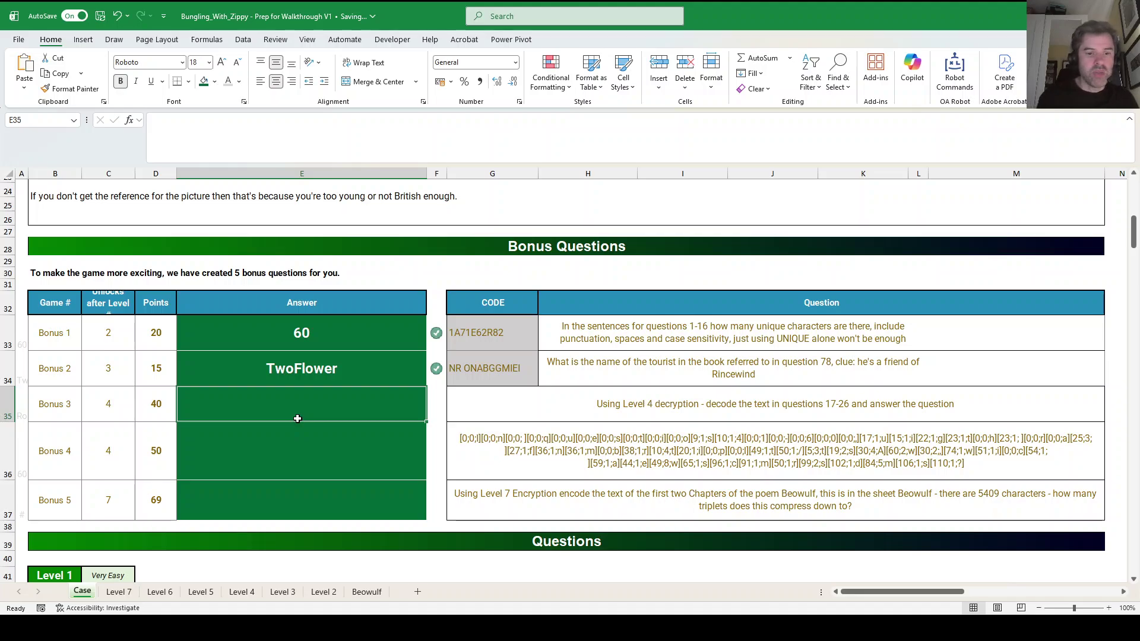
text(Robbie Williams)
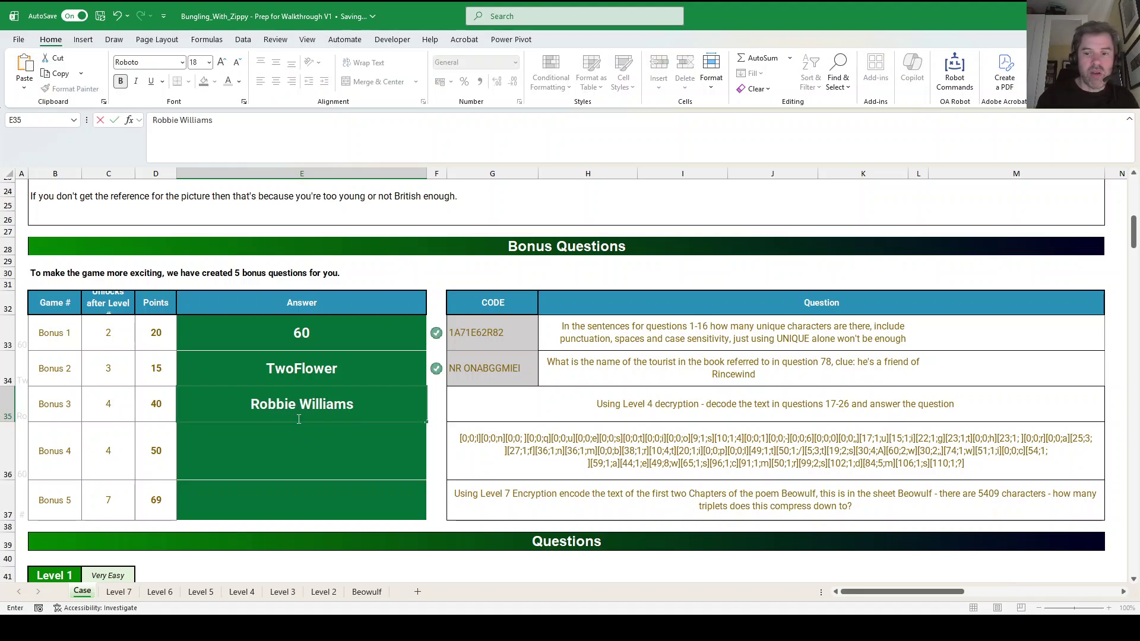
key(Return)
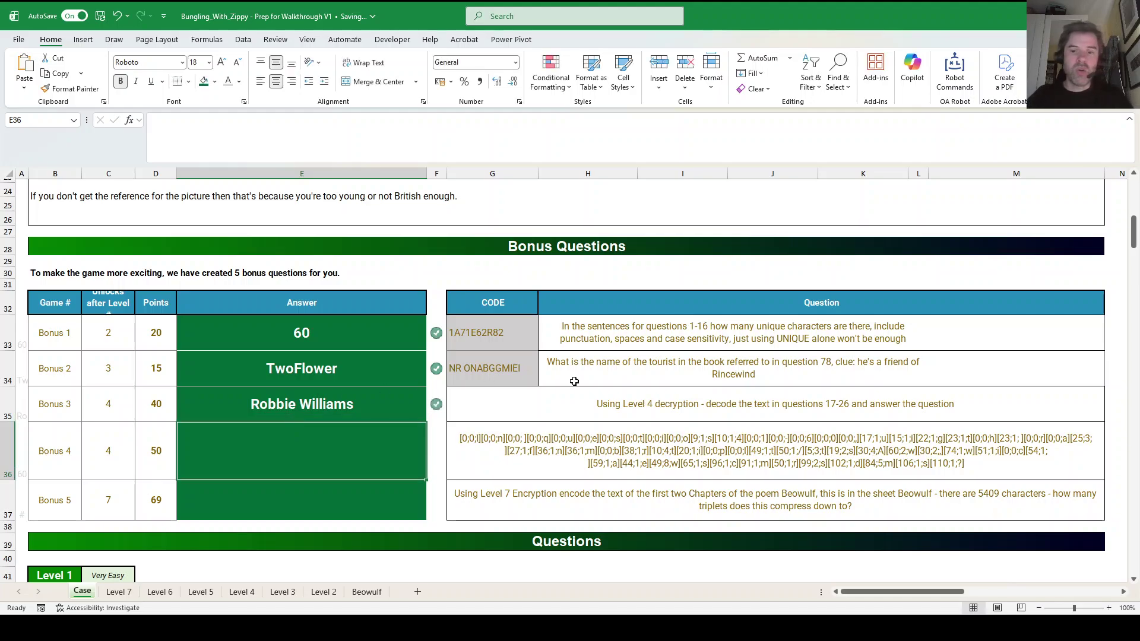
click(317, 406)
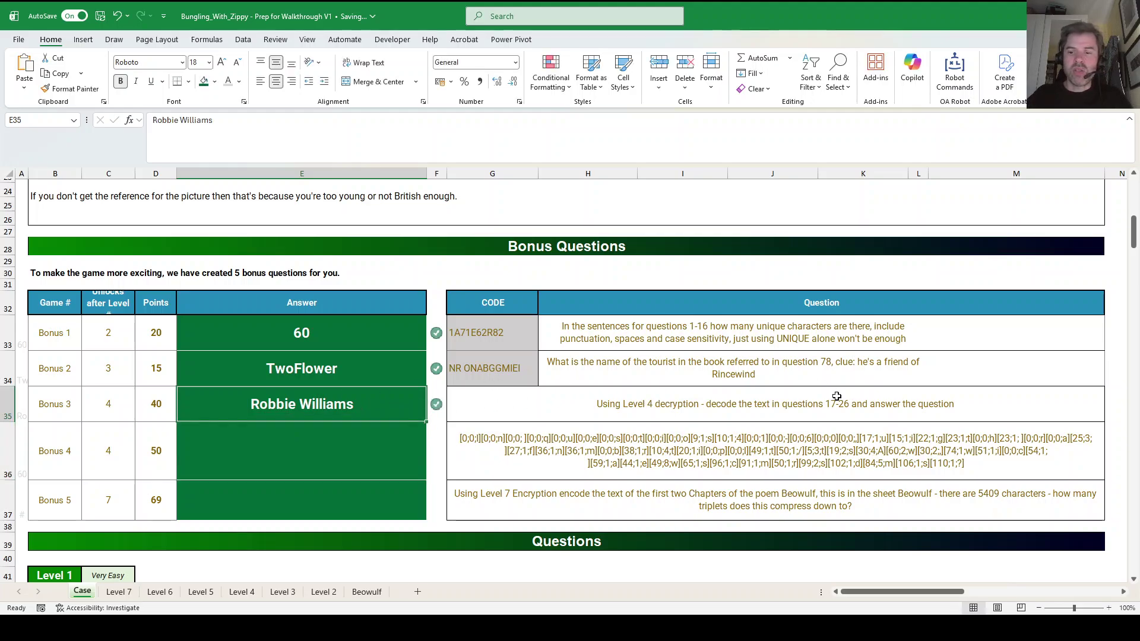
Copy the triplet-splitting REGEXEXTRACT formula from I96 into N36, beside the Bonus 4 question.
scroll(433, 397, down, 2)
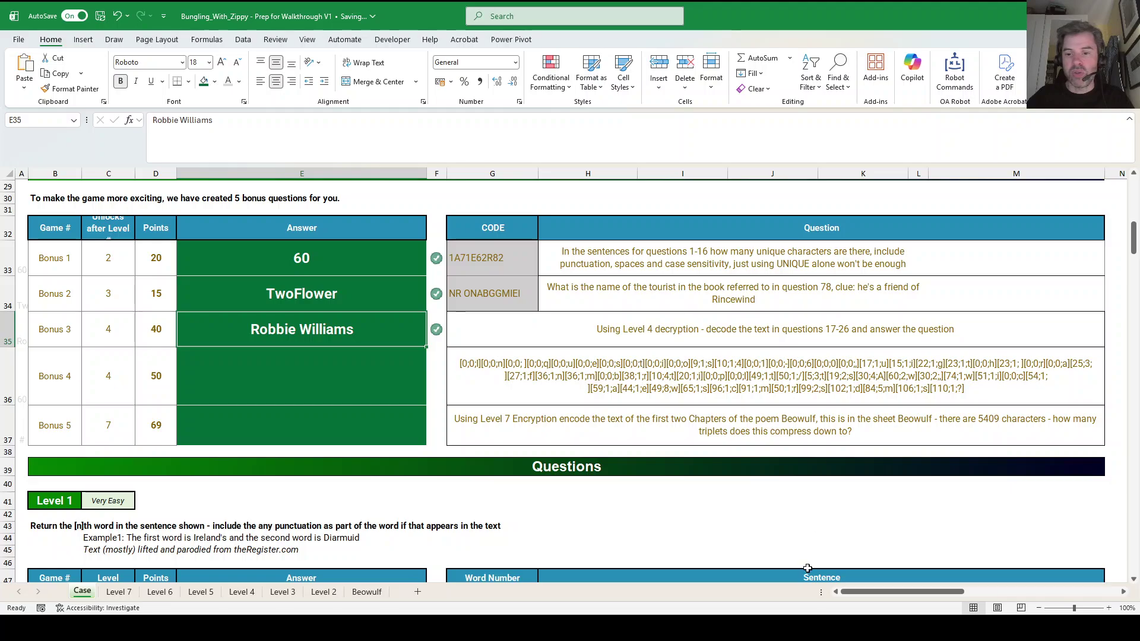
drag(895, 592, 910, 597)
click(532, 367)
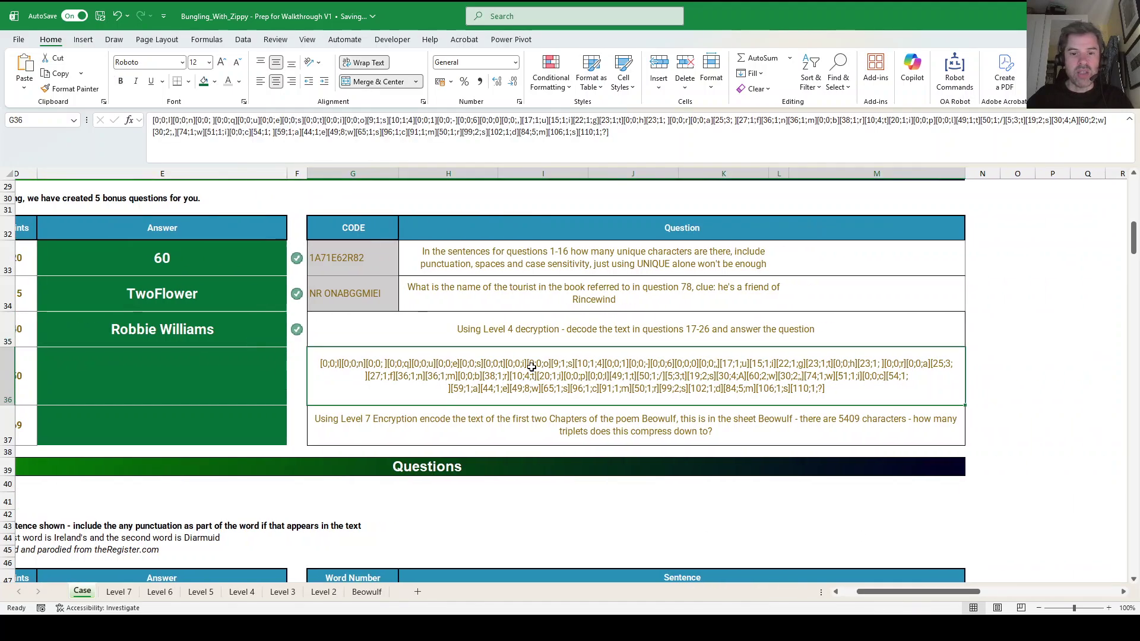
scroll(547, 444, down, 13)
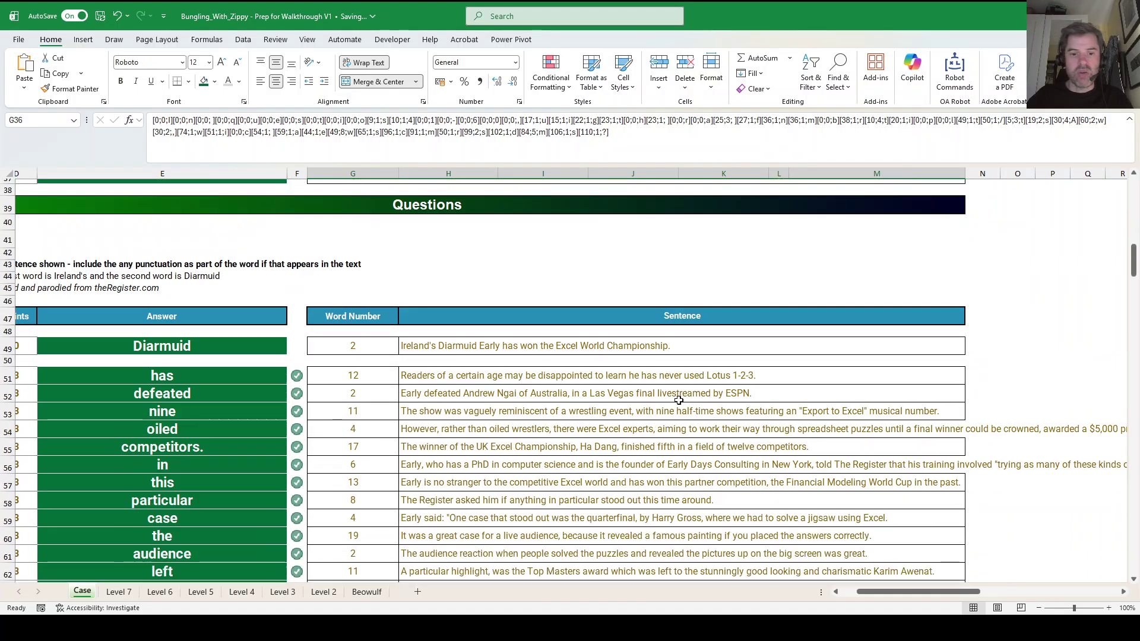
scroll(547, 445, down, 4)
click(519, 438)
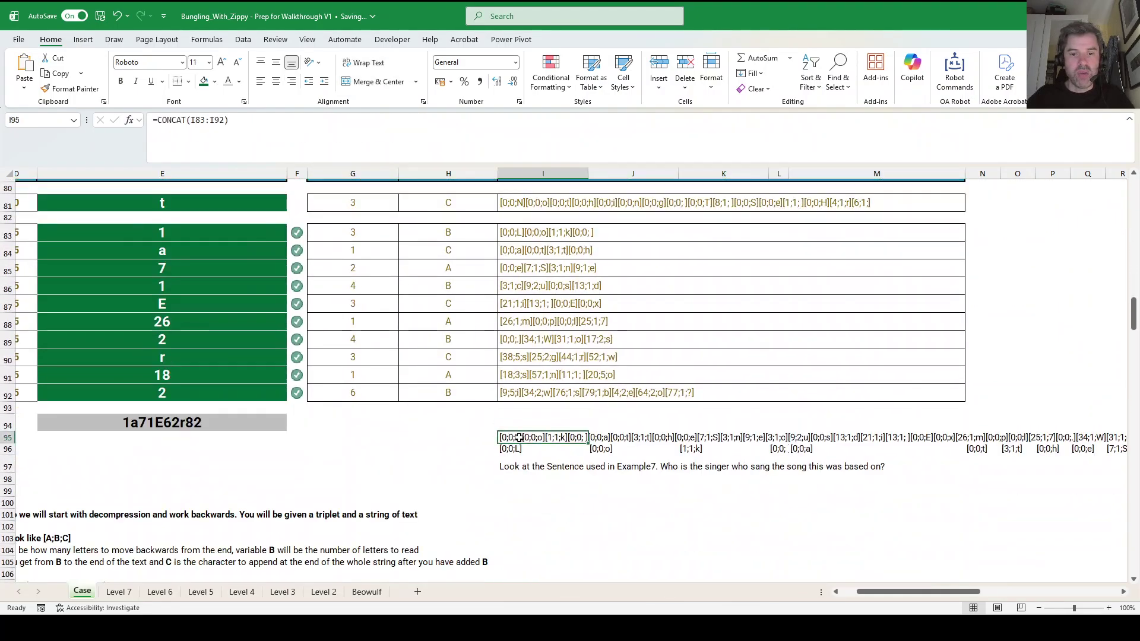
click(512, 449)
key(ctrl+c)
scroll(745, 343, up, 12)
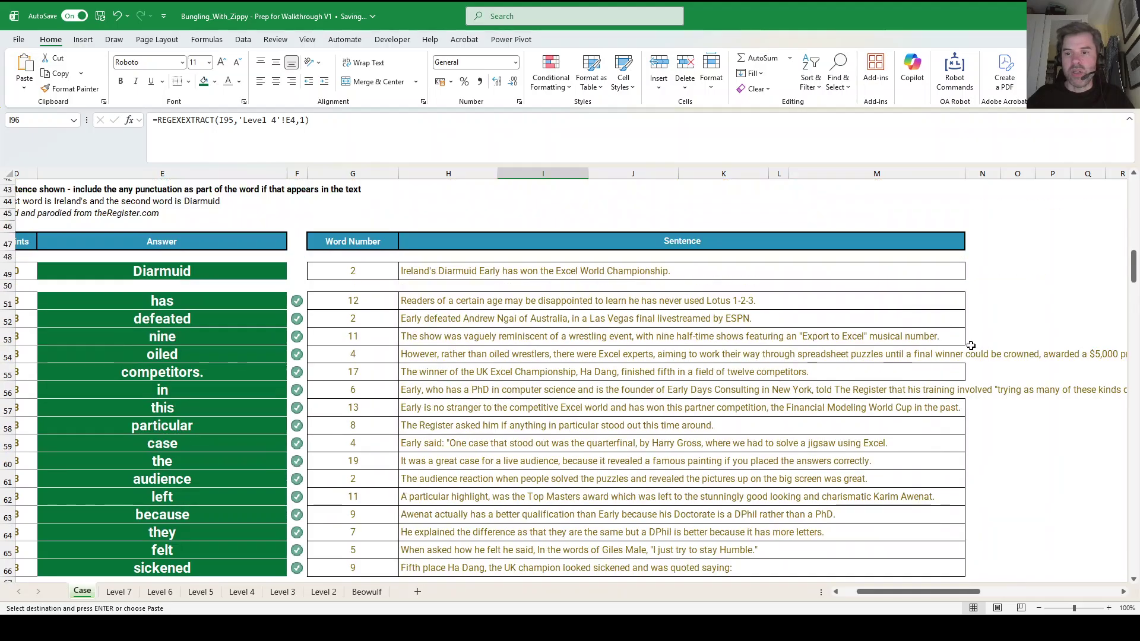
scroll(991, 372, down, 9)
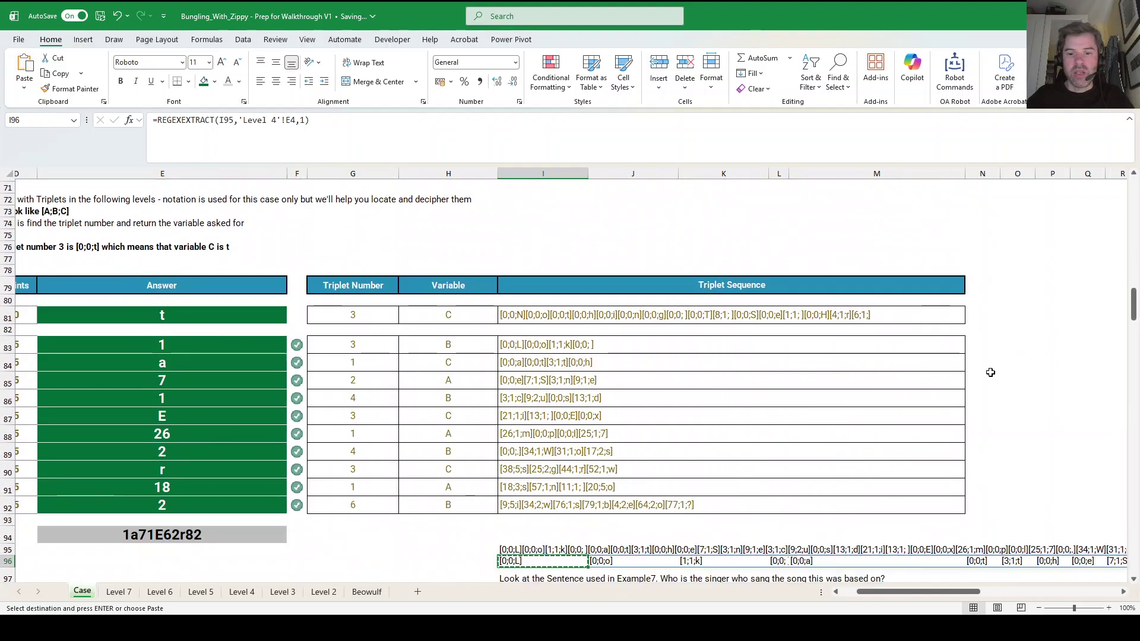
scroll(991, 372, up, 15)
click(987, 410)
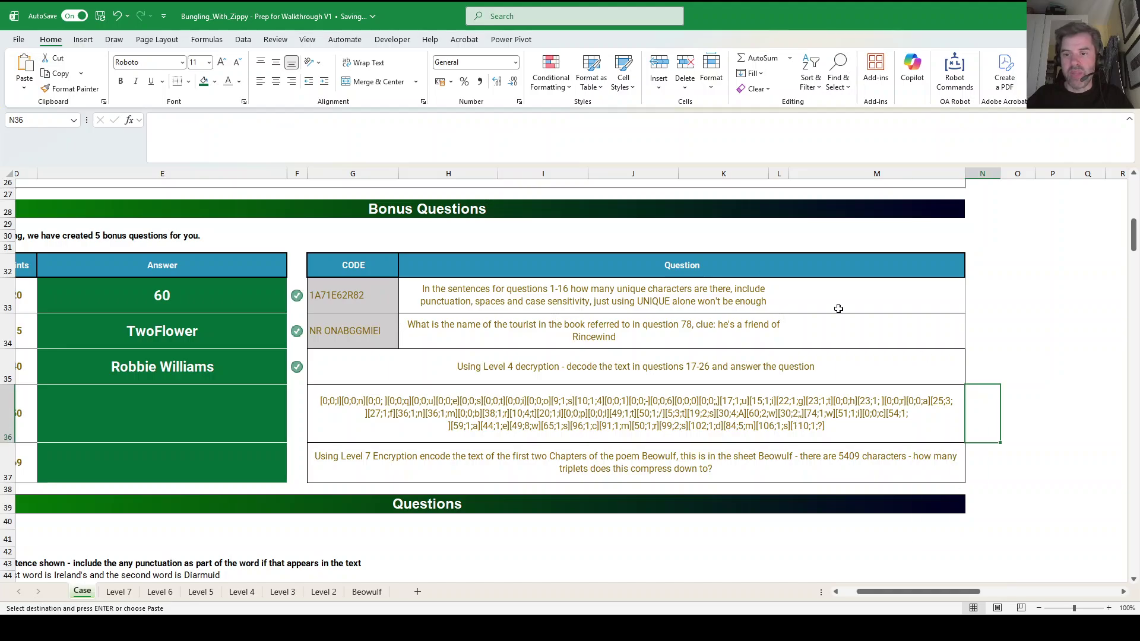
key(ctrl+v)
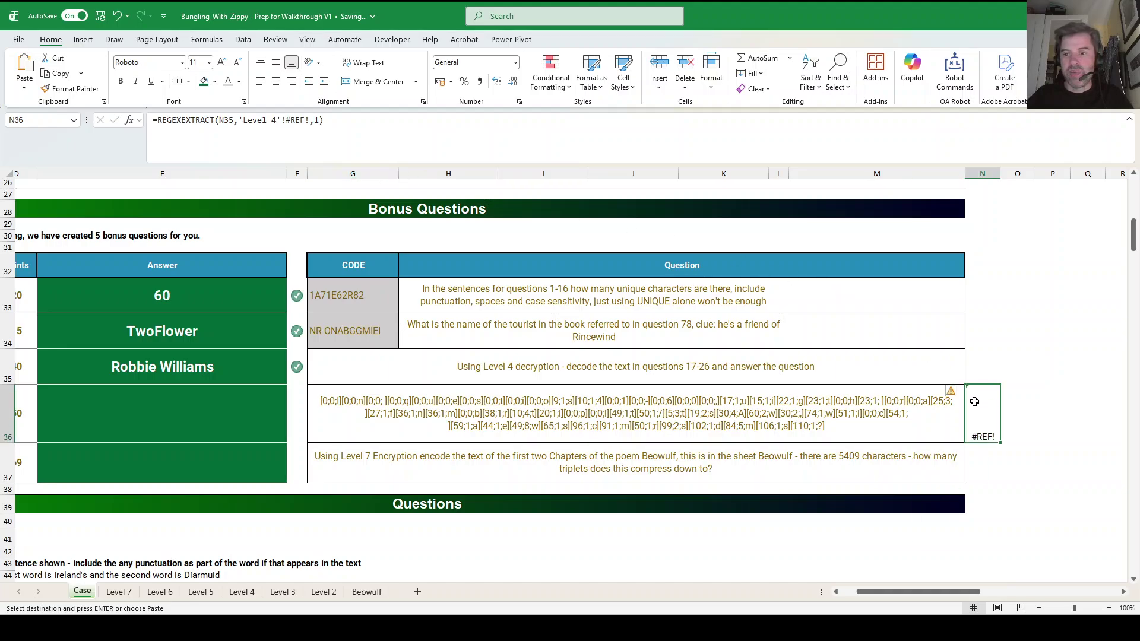
Change the text argument of the N36 REGEXEXTRACT formula to the Bonus 4 triplet string in G36.
click(681, 130)
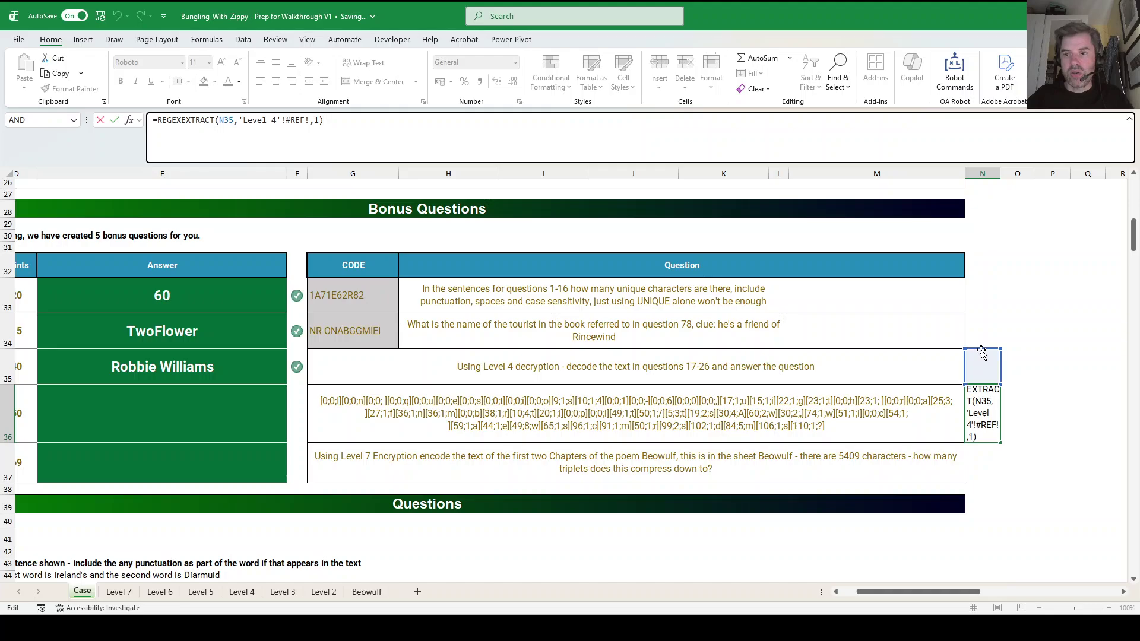
drag(981, 351, 745, 408)
key(ctrl+Return)
scroll(839, 460, down, 1)
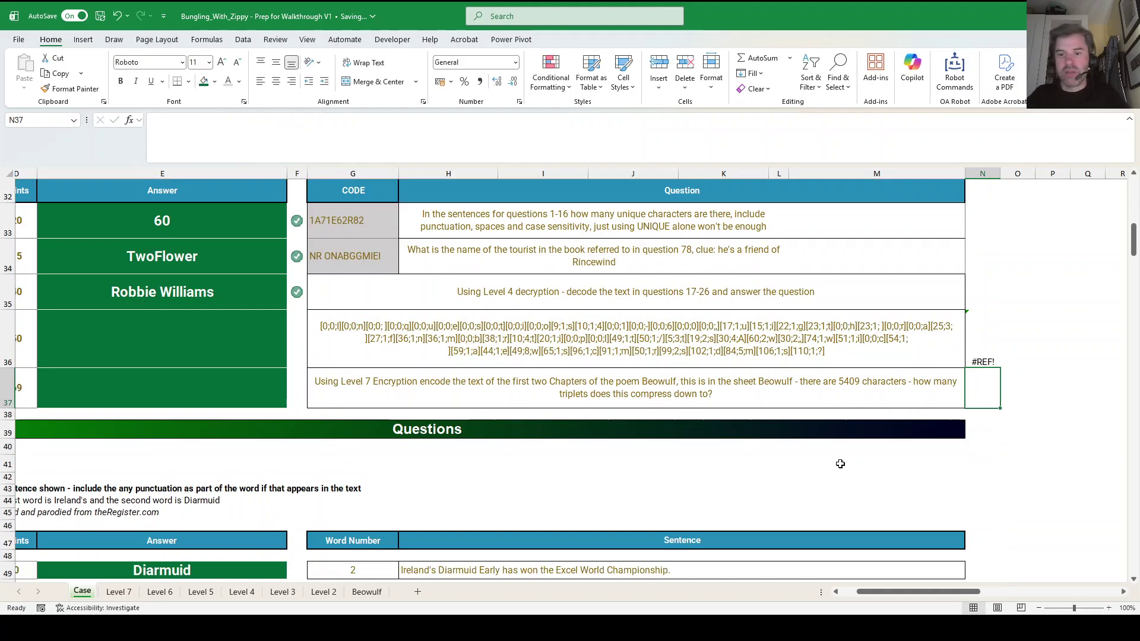
scroll(839, 461, up, 1)
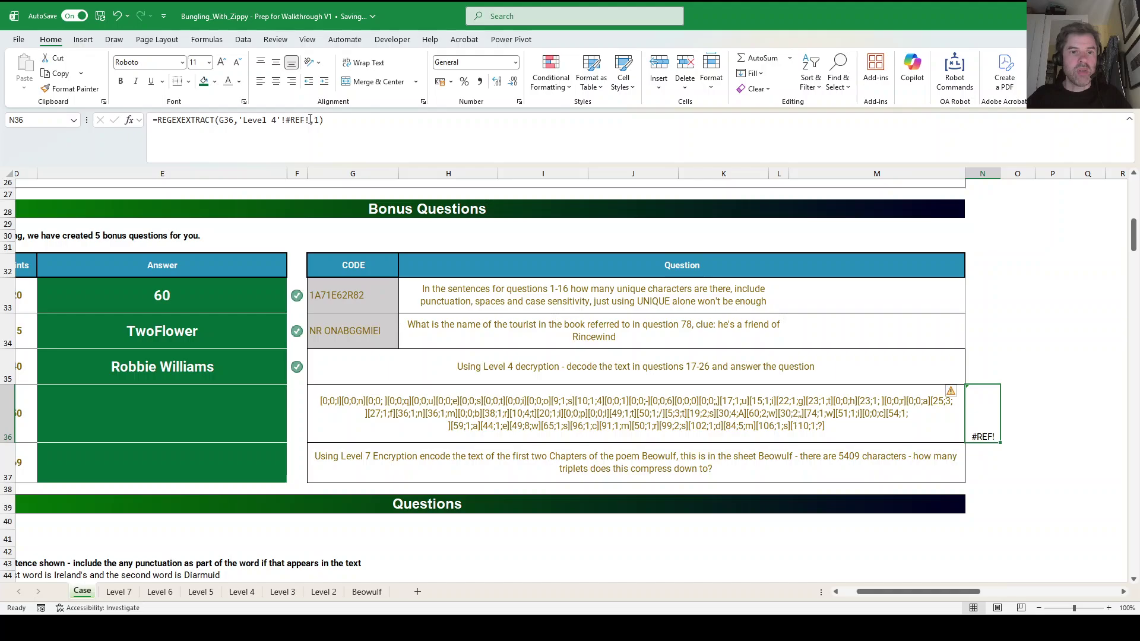
Replace the broken pattern reference in the N36 formula with the EXPRESSION cell E4 on the Level 4 sheet.
drag(309, 119, 274, 121)
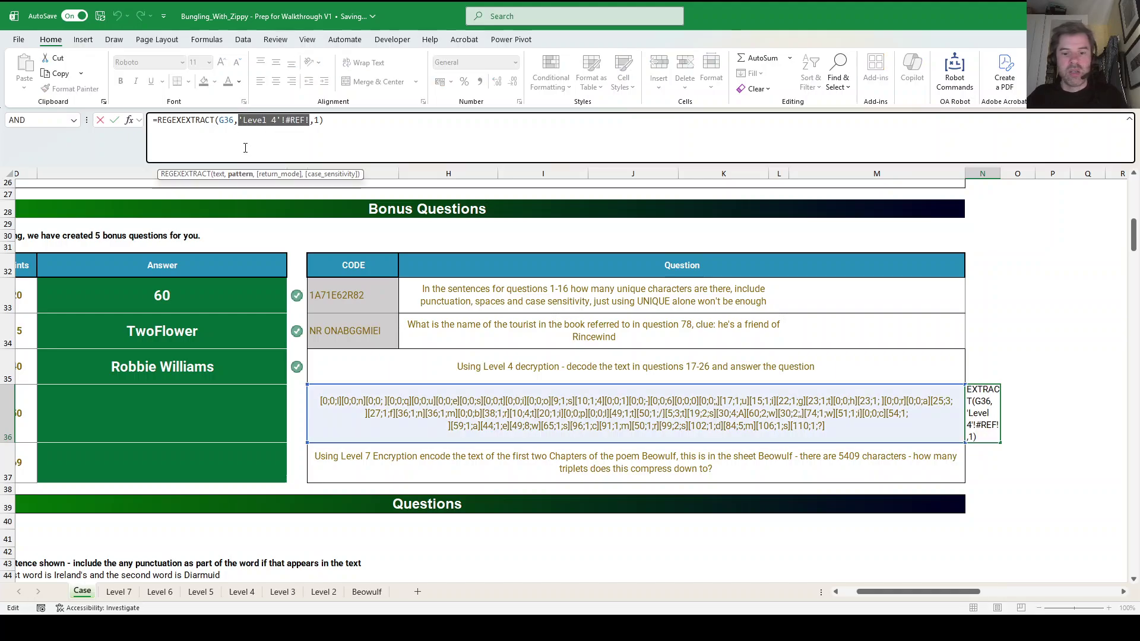
key(Delete)
click(242, 592)
click(473, 244)
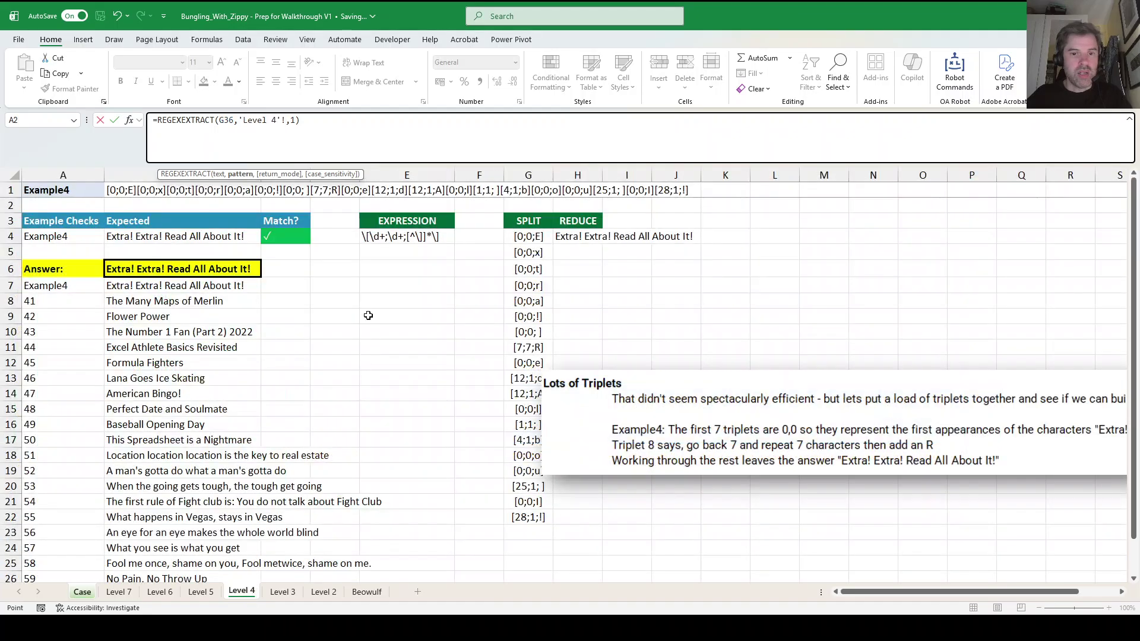
key(Return)
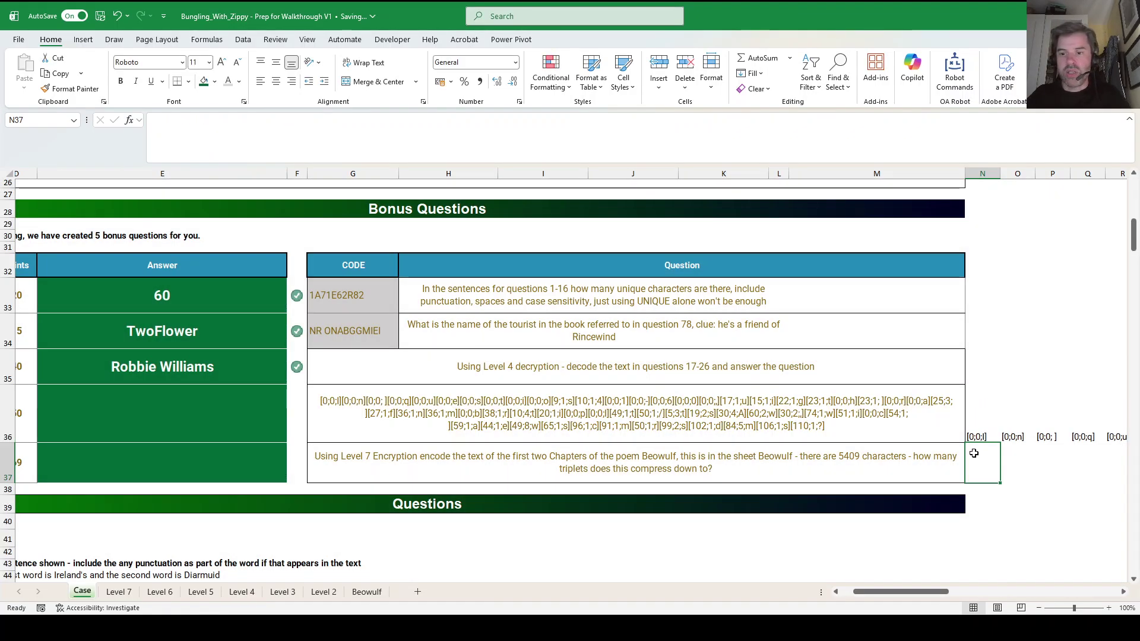
Copy the REDUCE and Decompress decoding formula from I97 into N37, below the Bonus 4 triplets.
scroll(342, 562, down, 20)
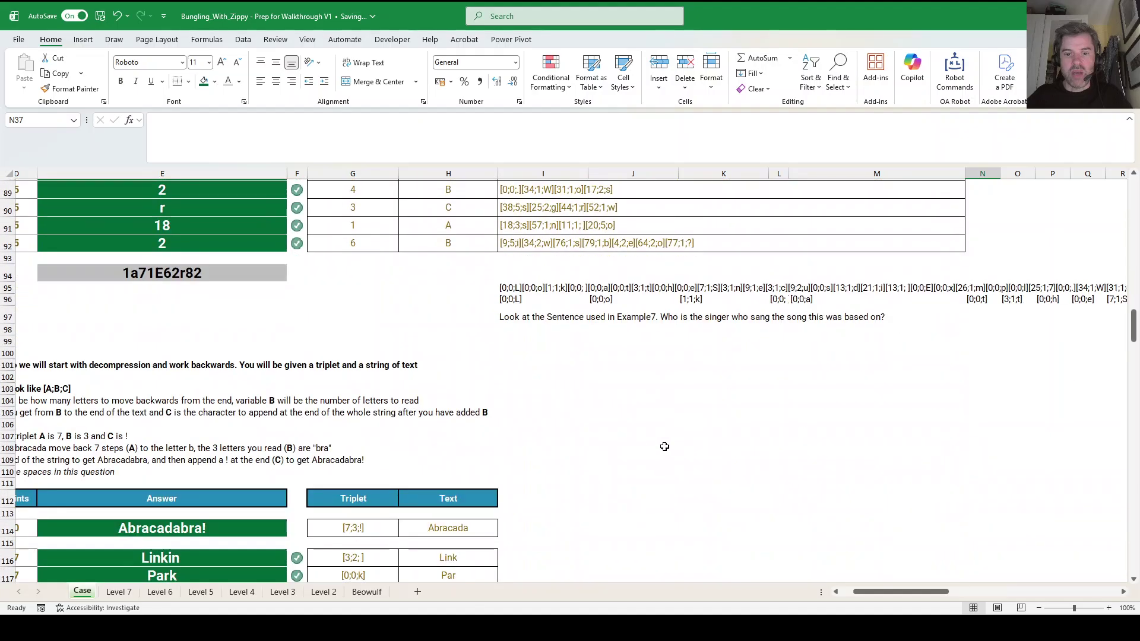
click(519, 314)
key(ctrl+c)
scroll(1023, 275, up, 19)
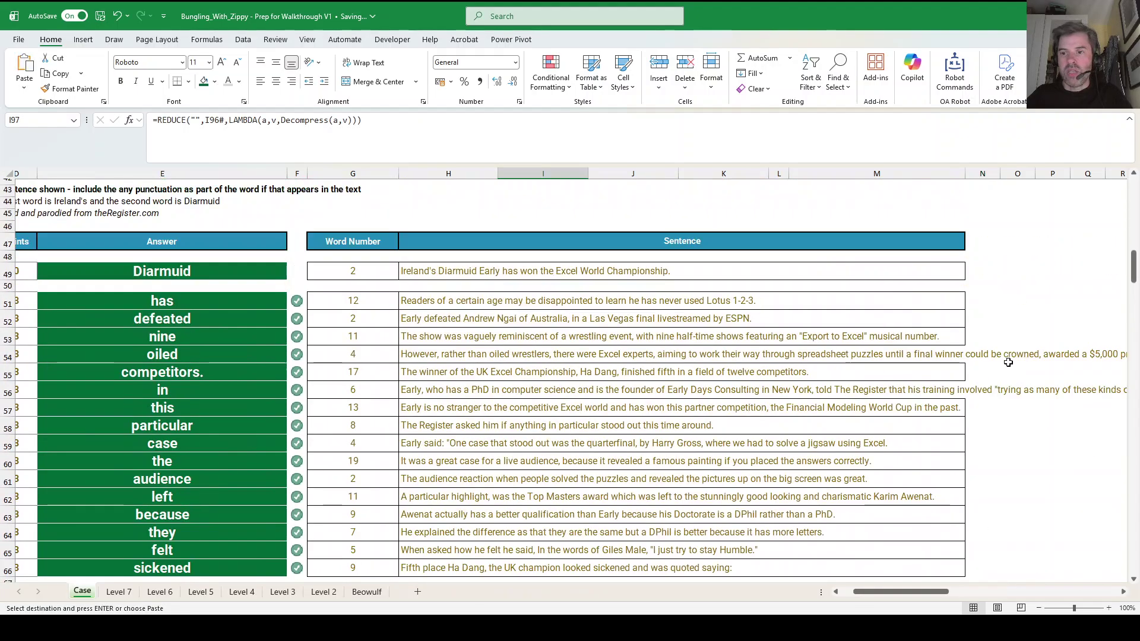
click(983, 308)
click(982, 364)
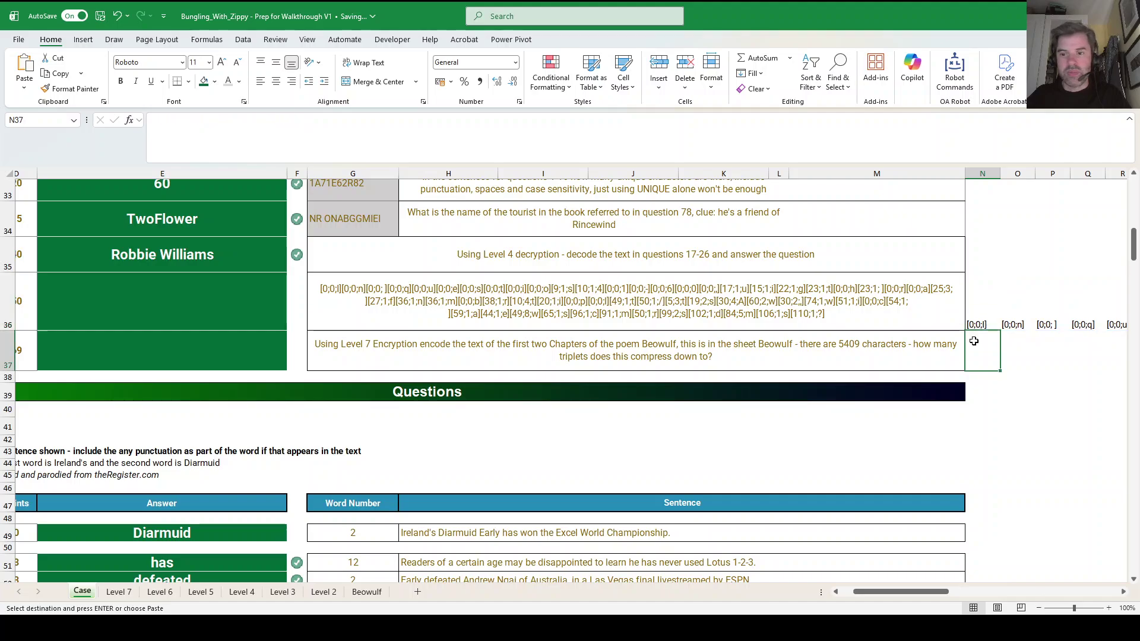
key(ctrl+v)
Read the decoded Bonus 4 question in N37, then locate the answers and triplets of questions 41-60.
drag(914, 591, 980, 591)
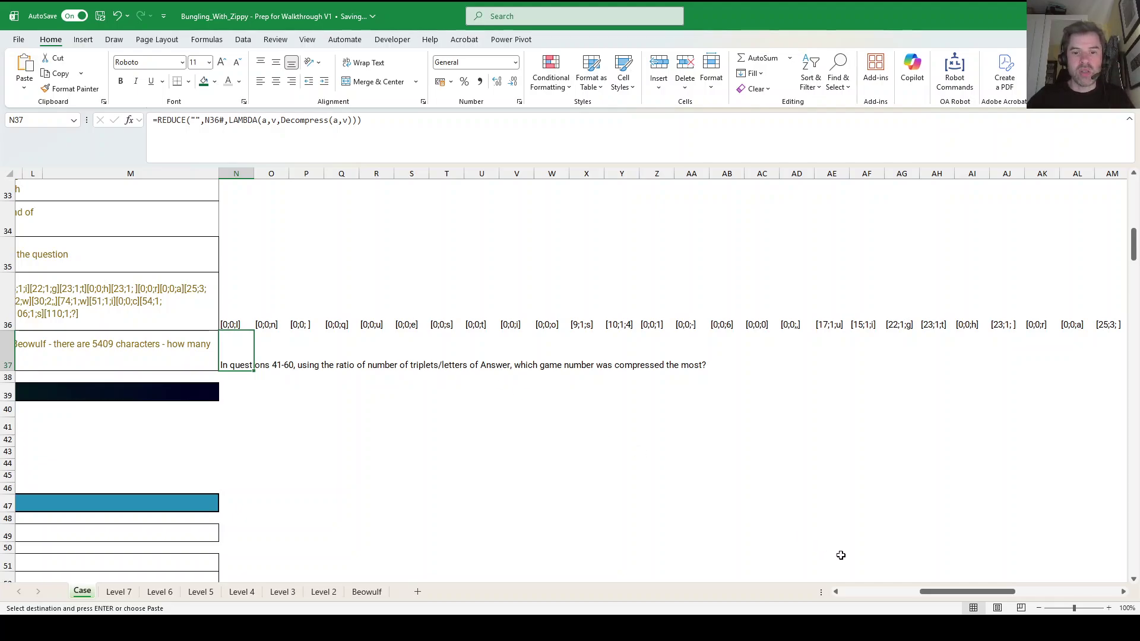
drag(920, 592, 842, 591)
scroll(650, 436, down, 5)
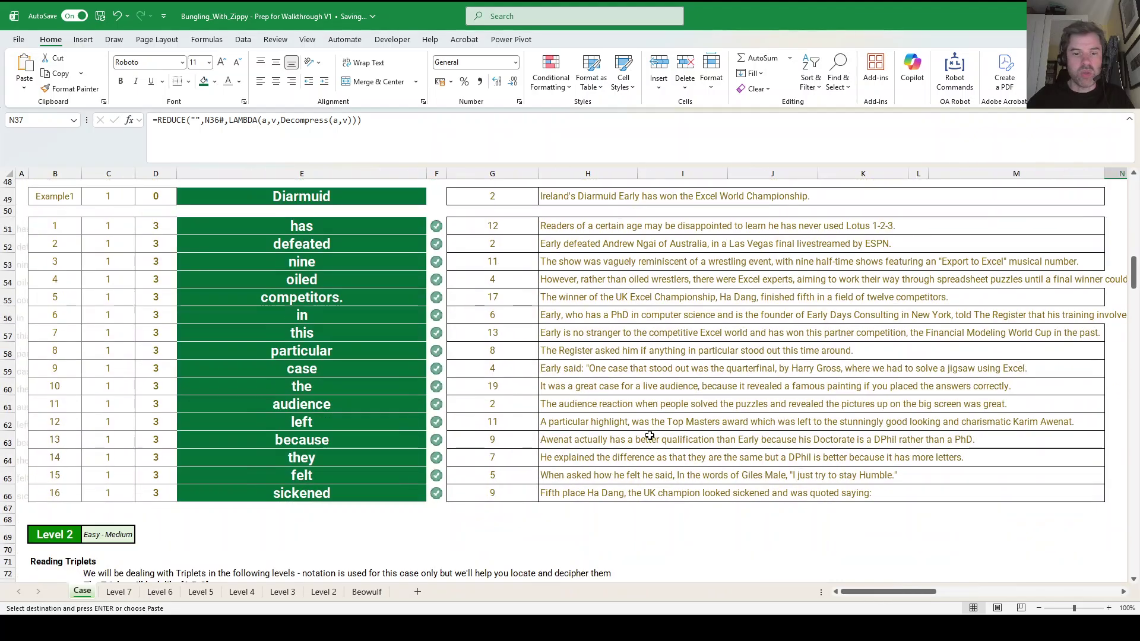
scroll(650, 436, down, 20)
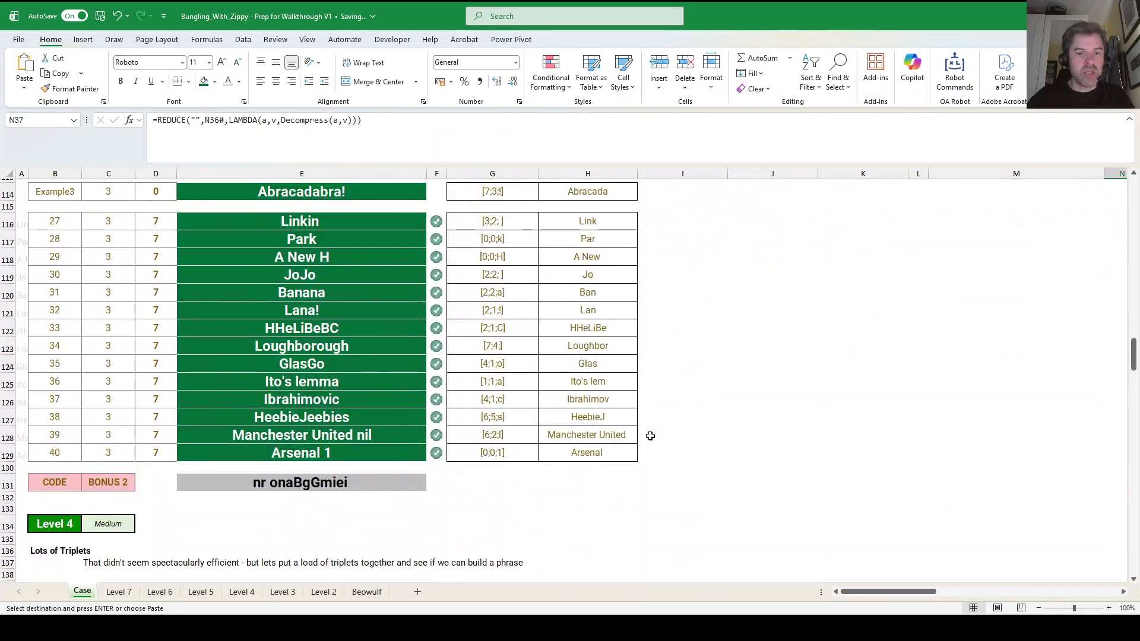
scroll(650, 436, down, 8)
scroll(650, 436, up, 20)
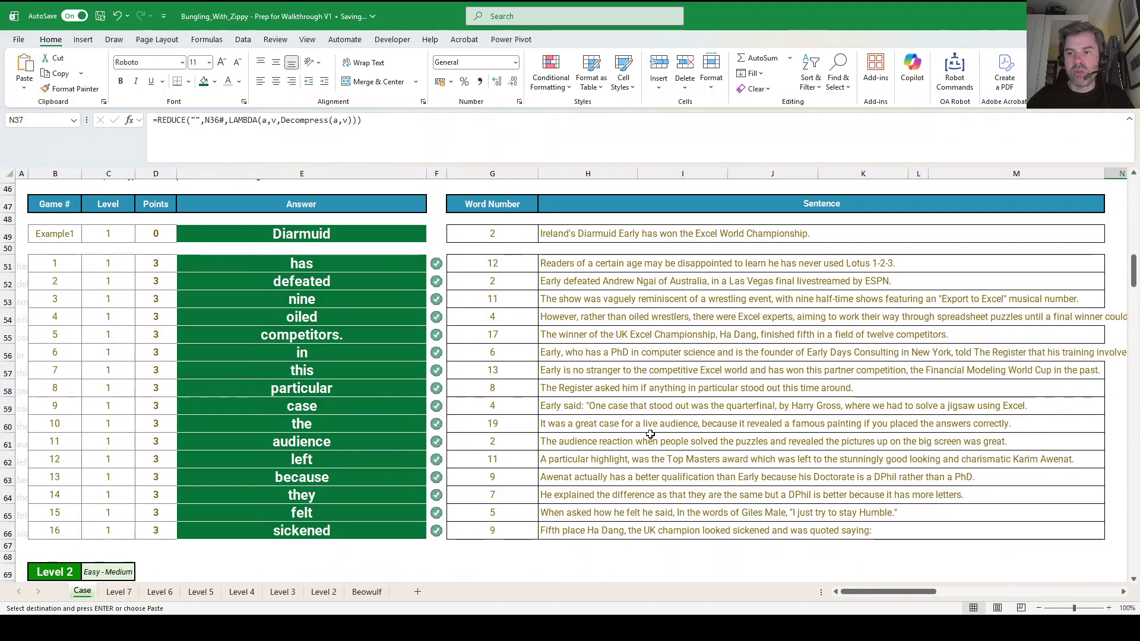
drag(870, 592, 896, 592)
scroll(896, 501, up, 5)
scroll(895, 505, down, 5)
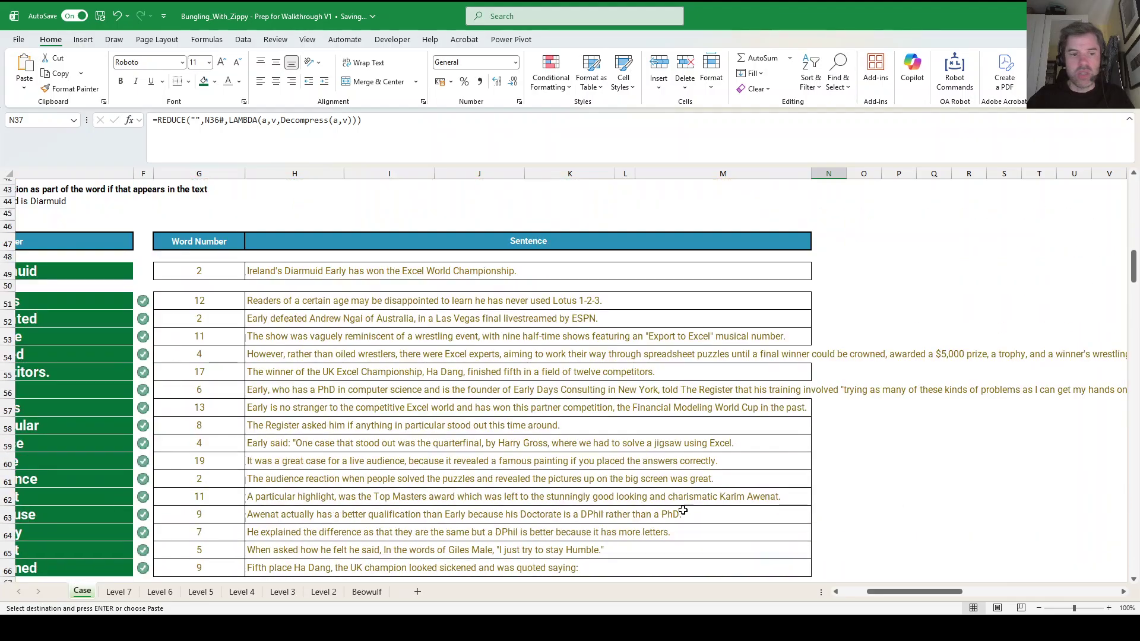
scroll(717, 489, left, 4)
scroll(716, 488, down, 20)
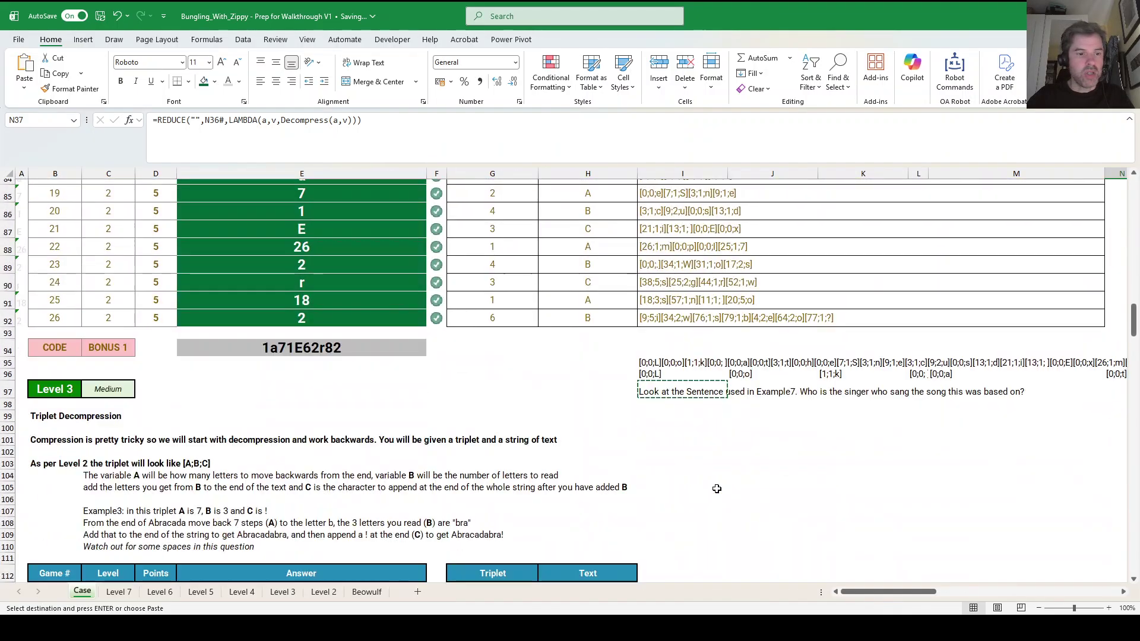
scroll(717, 489, down, 13)
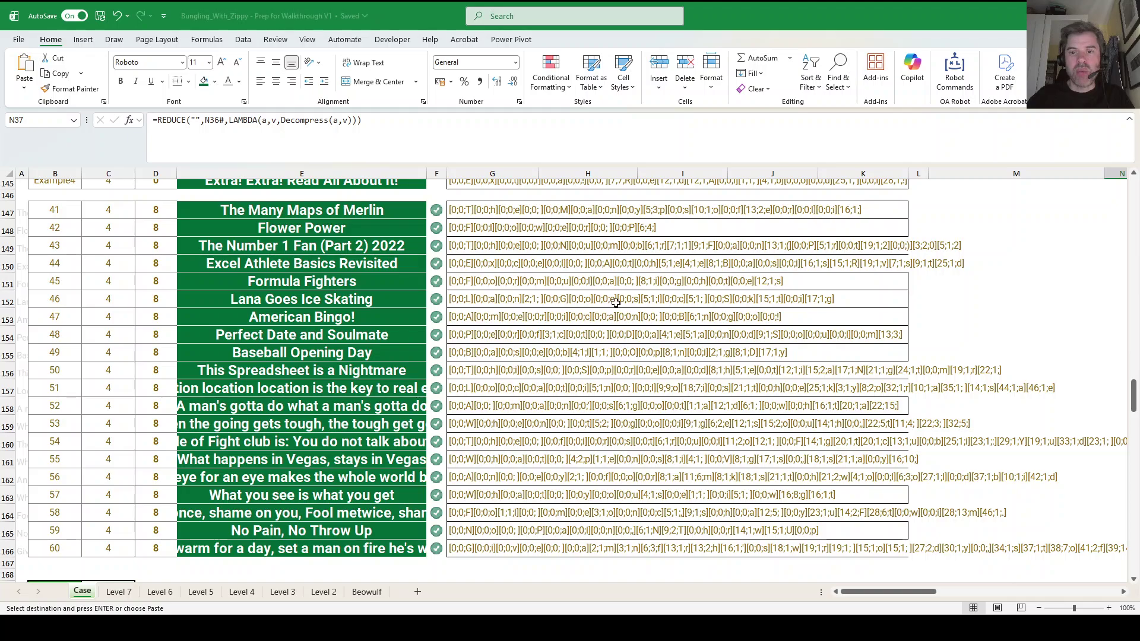
scroll(920, 261, up, 1)
Enter =REGEXEXTRACT(G147,'Level 4'!E4) in L147, beside the question 41 triplets.
click(920, 248)
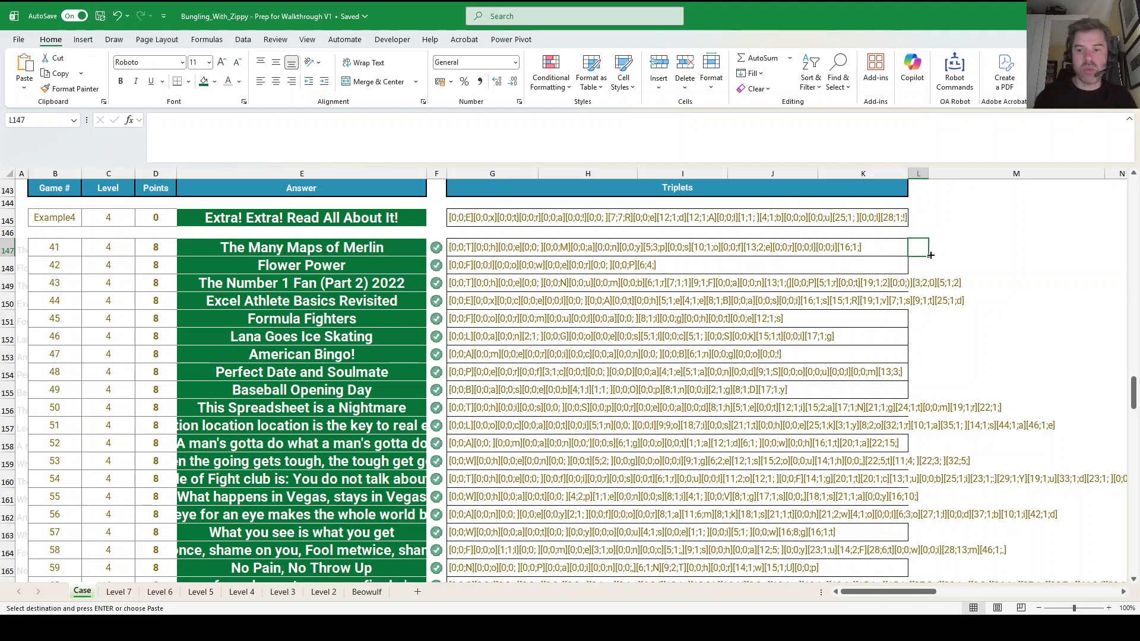
text(=_)
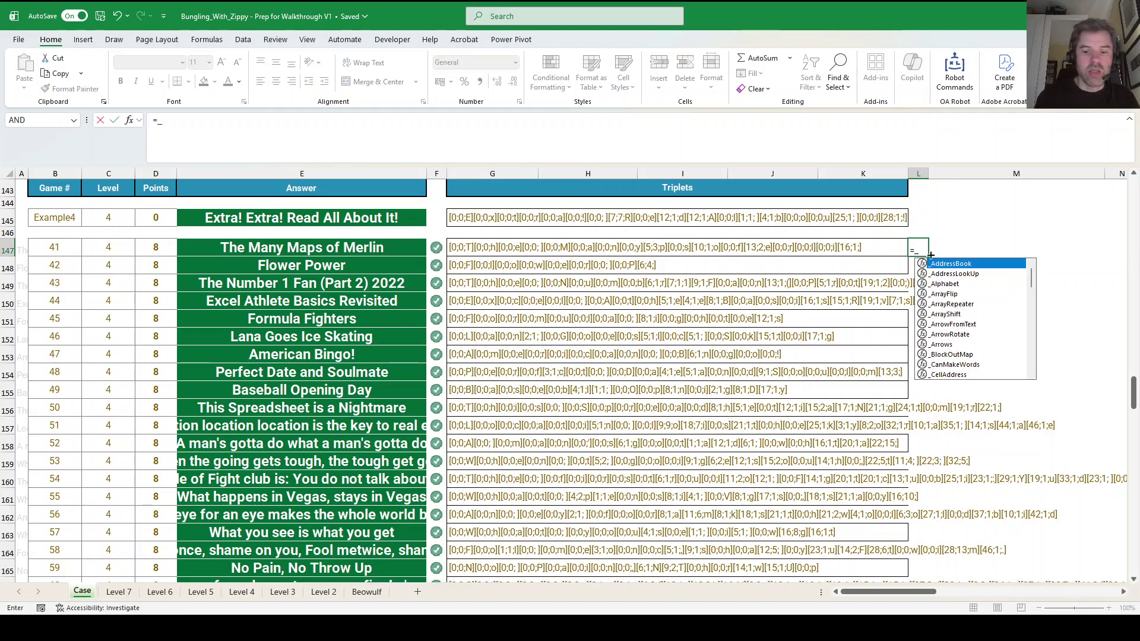
key(BackSpace)
text(_)
key(BackSpace)
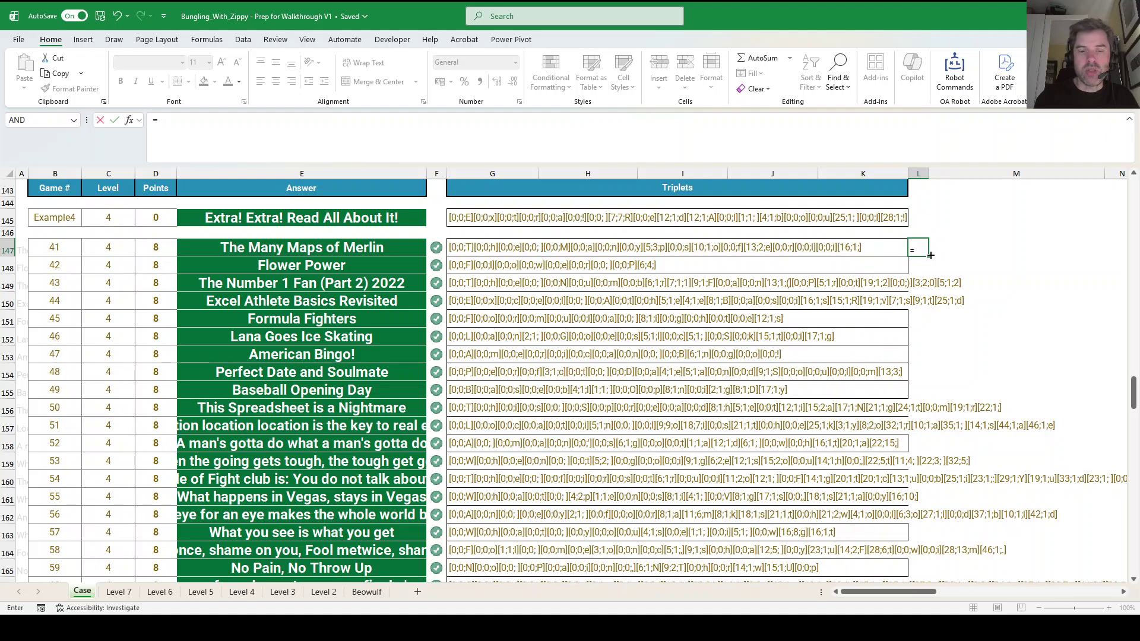
text(regex)
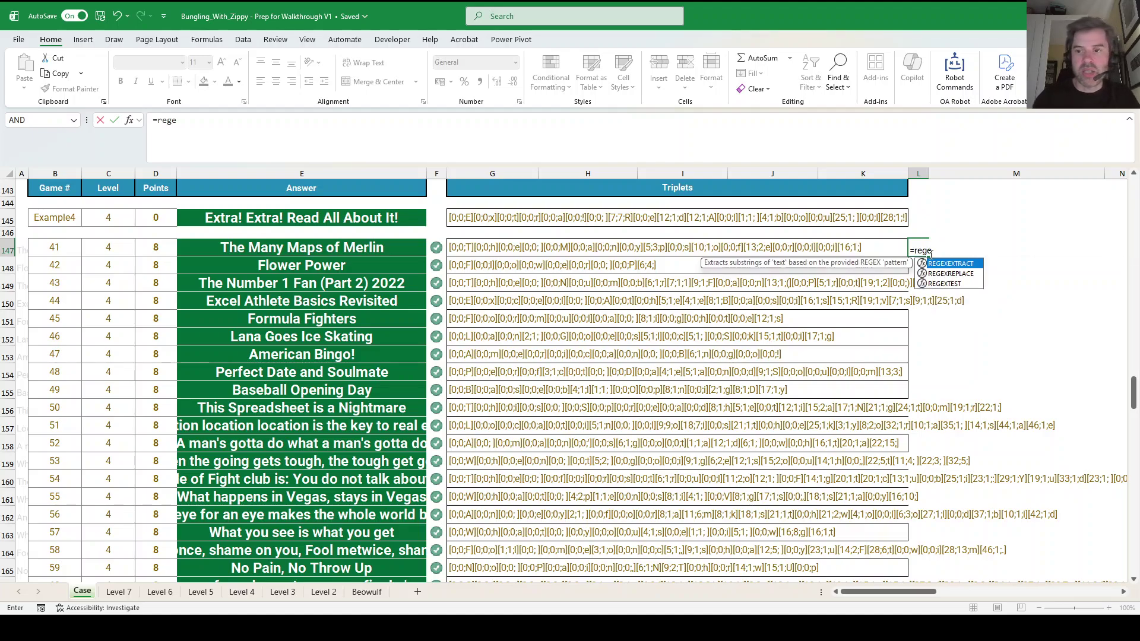
key(Tab)
click(462, 249)
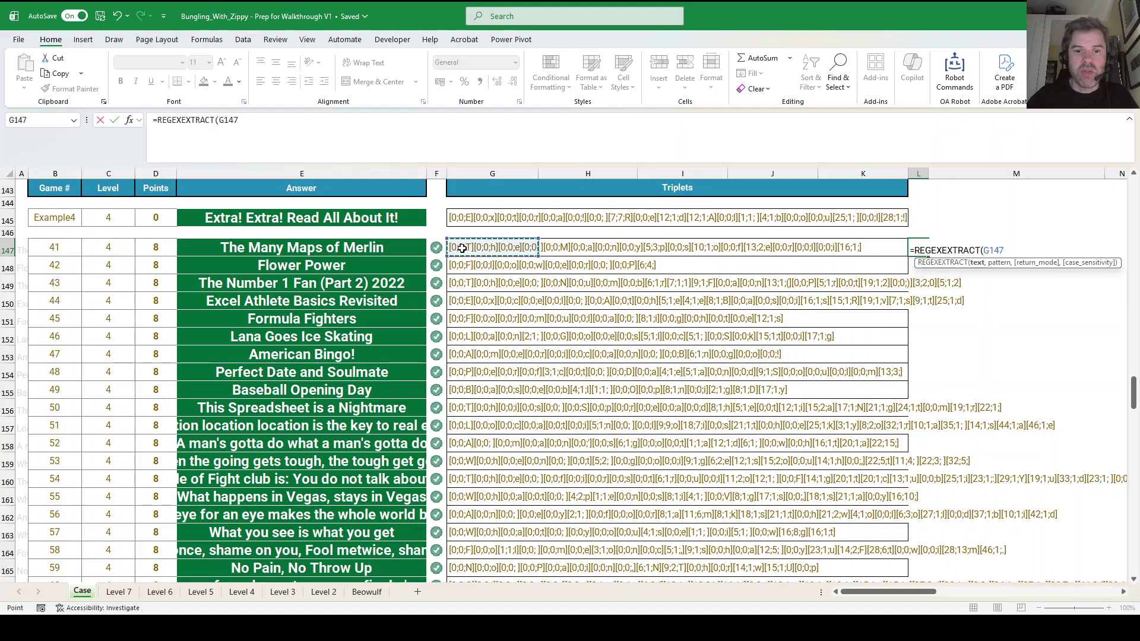
text(,)
click(237, 592)
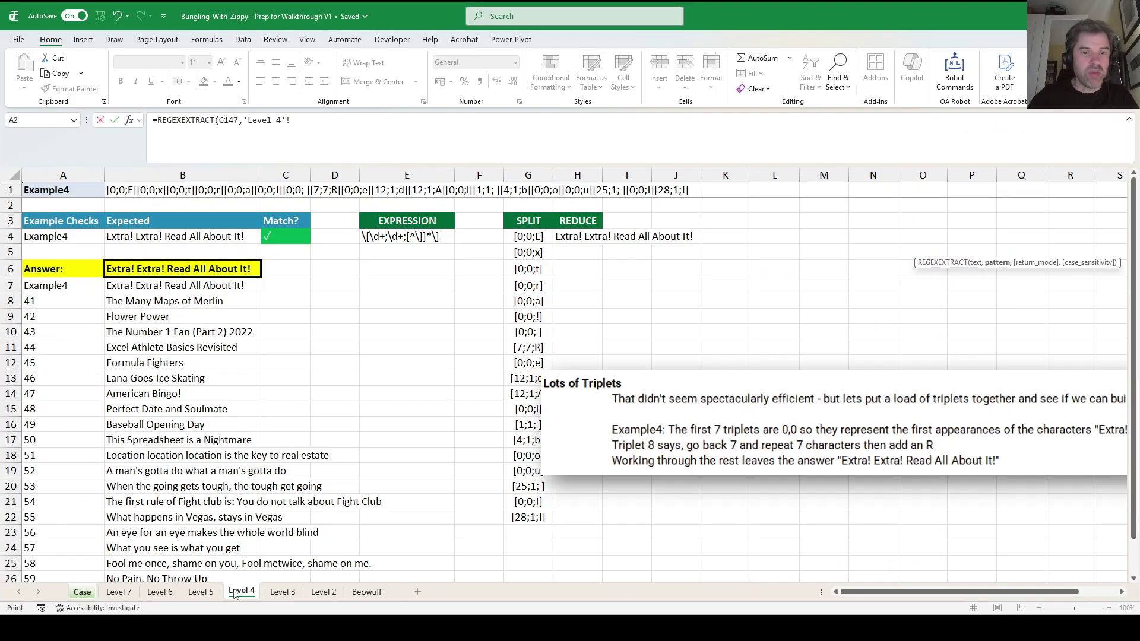
click(393, 236)
text())
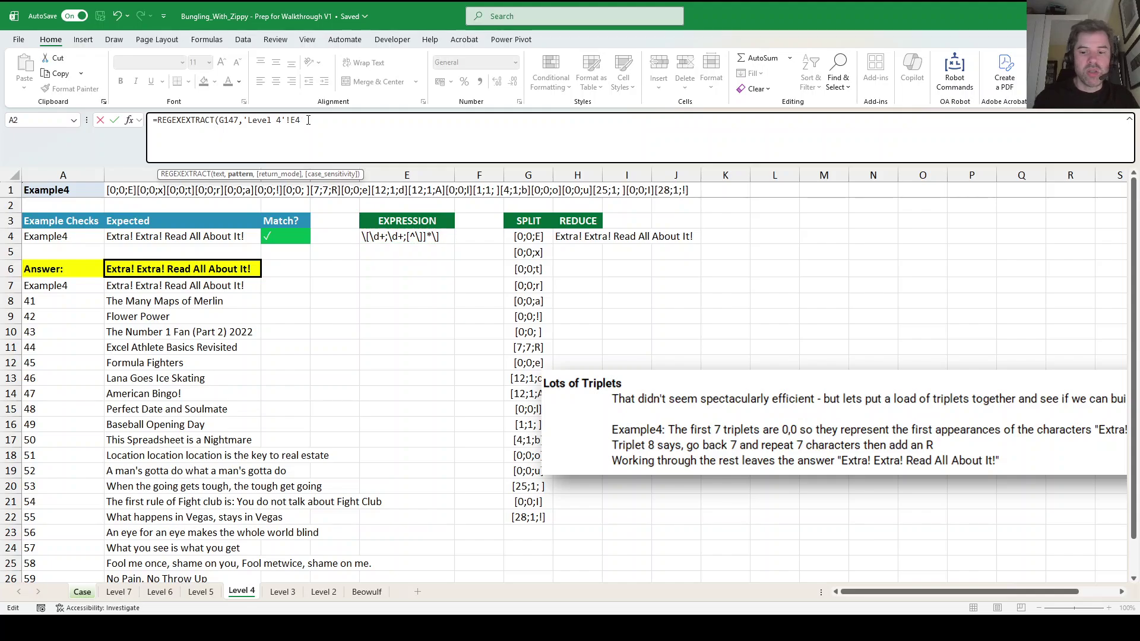
key(Return)
Add return mode 1 to the L147 formula and convert its 'Level 4'!E4 reference to the literal pattern "\[\d+;\d+;[^\]]*\]".
key(Up)
click(303, 121)
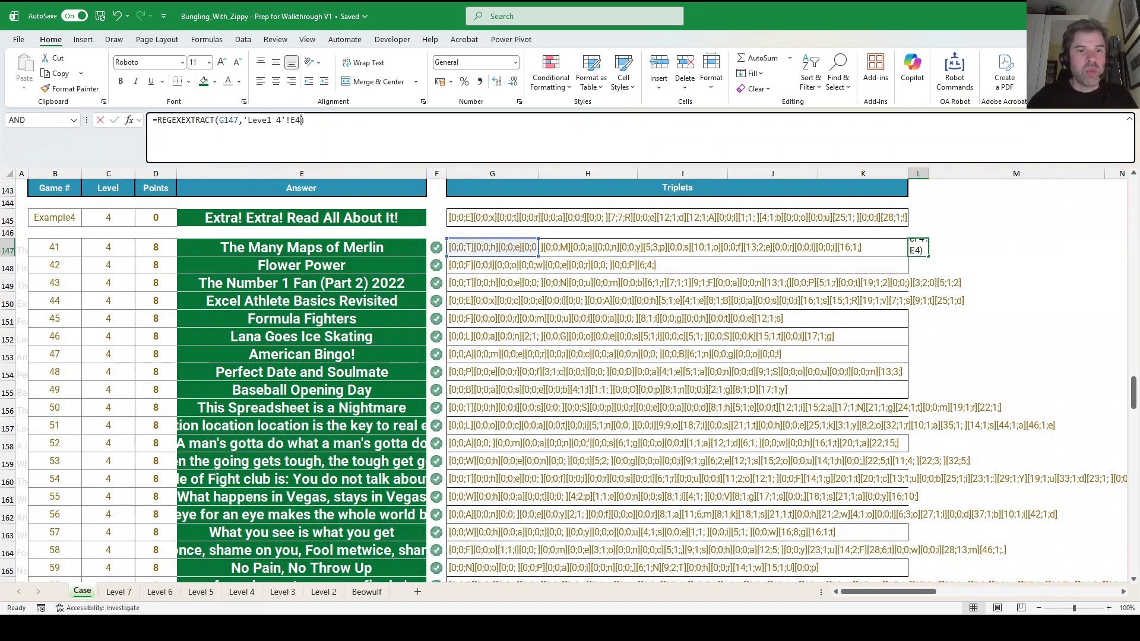
text(,1)
drag(303, 121, 241, 118)
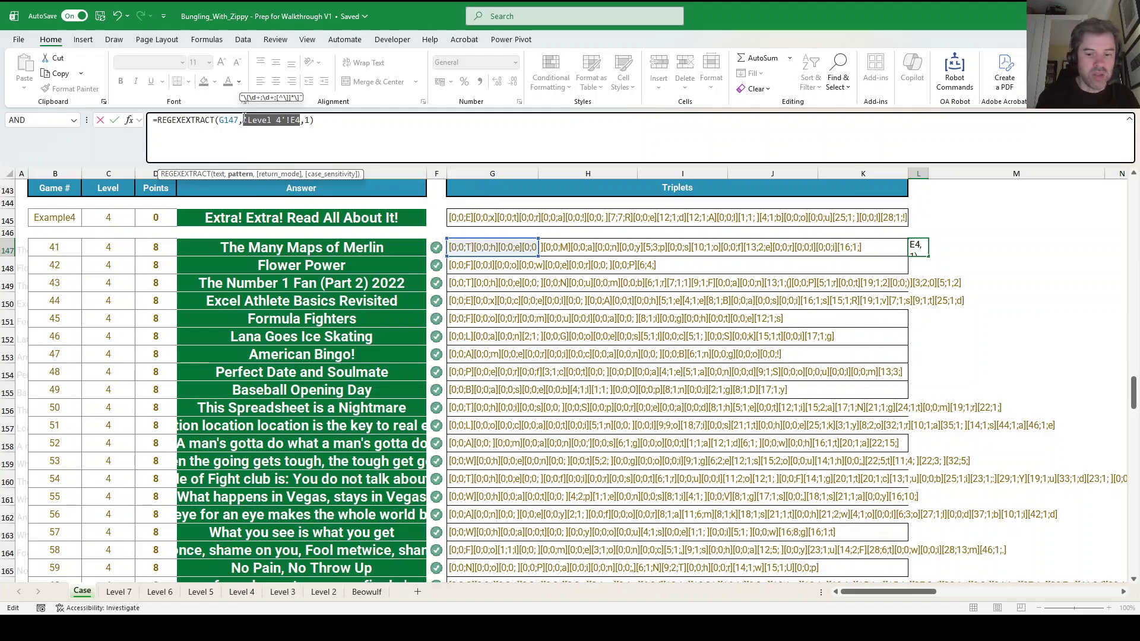
key(F9)
key(Return)
key(Up)
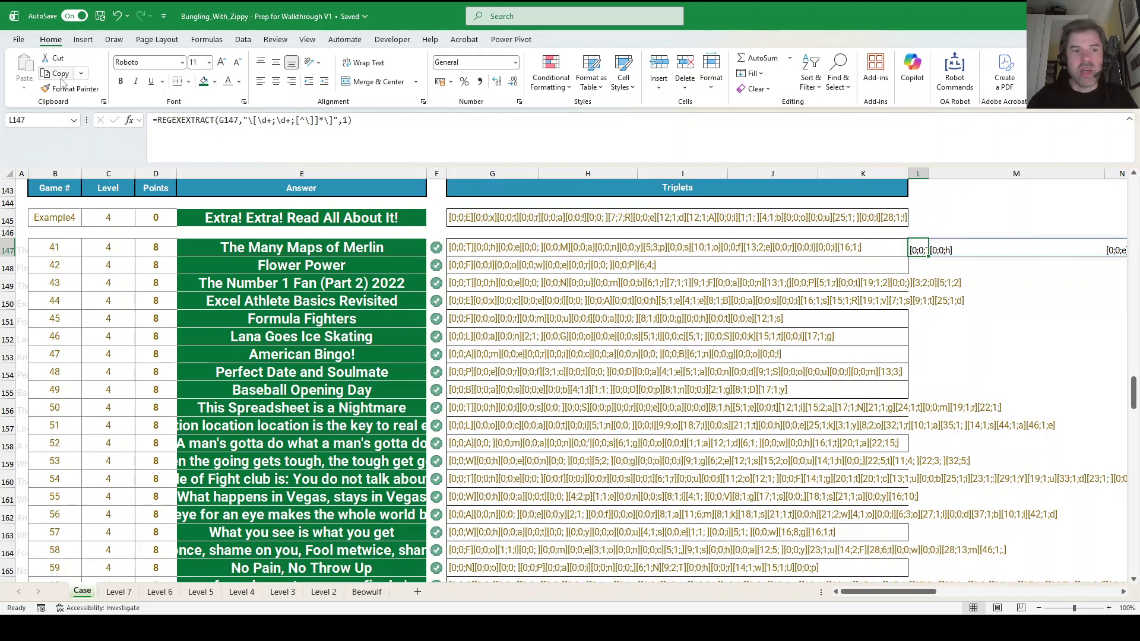
Wrap the L147 REGEXEXTRACT formula in _TextBetween with ";" as both start and end delimiter, and multiply the result by 1.
click(158, 120)
text(text)
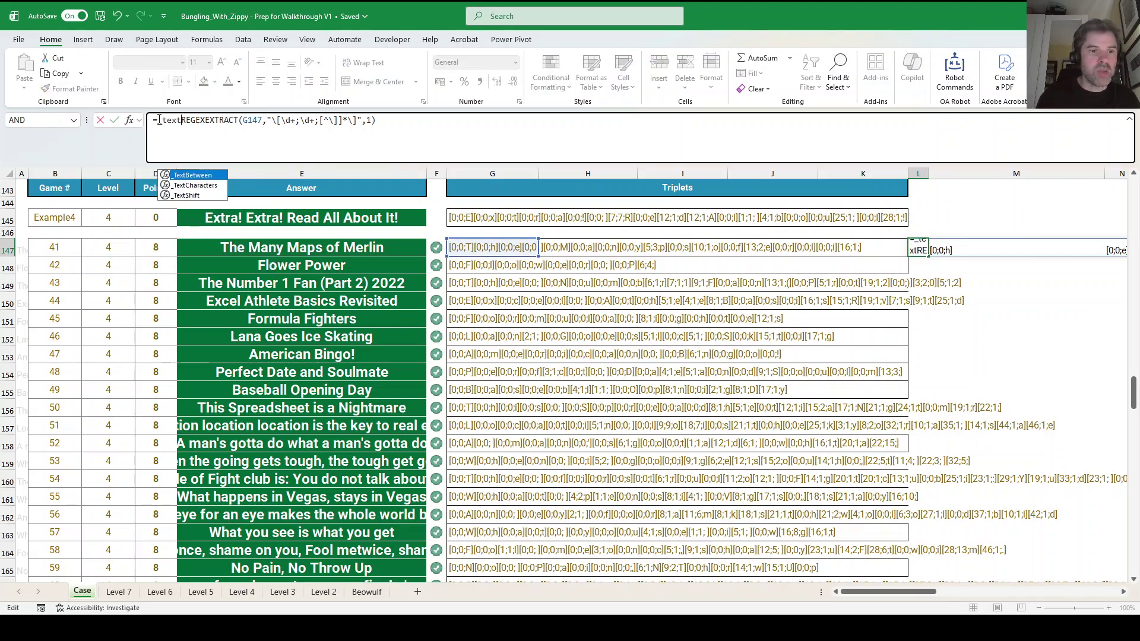
key(Tab)
click(475, 126)
text(,")
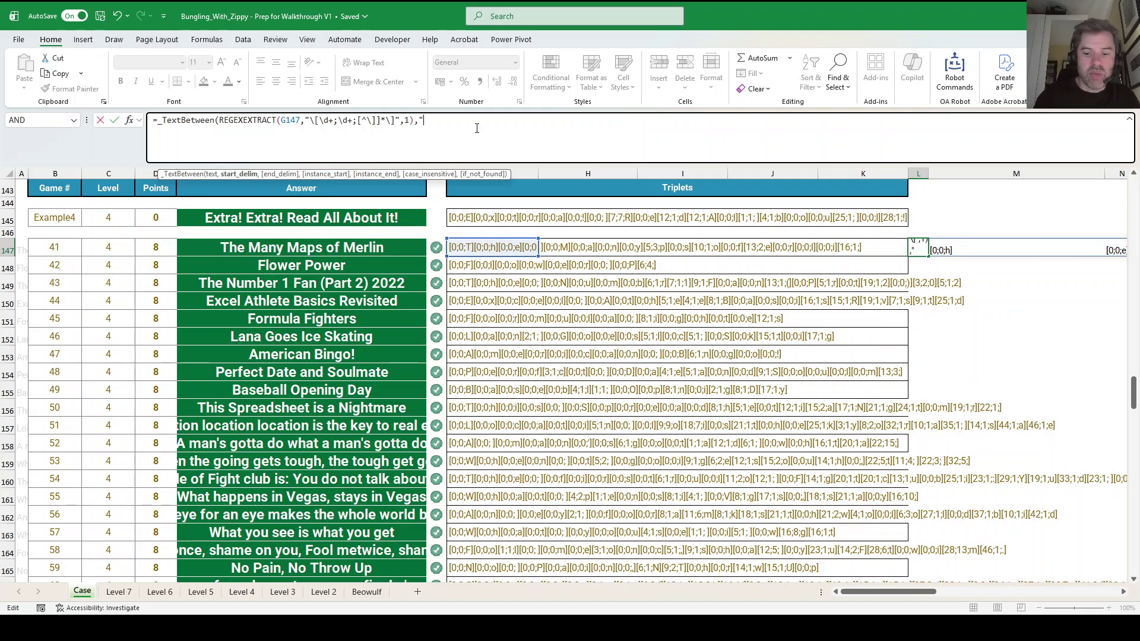
text(;",";")
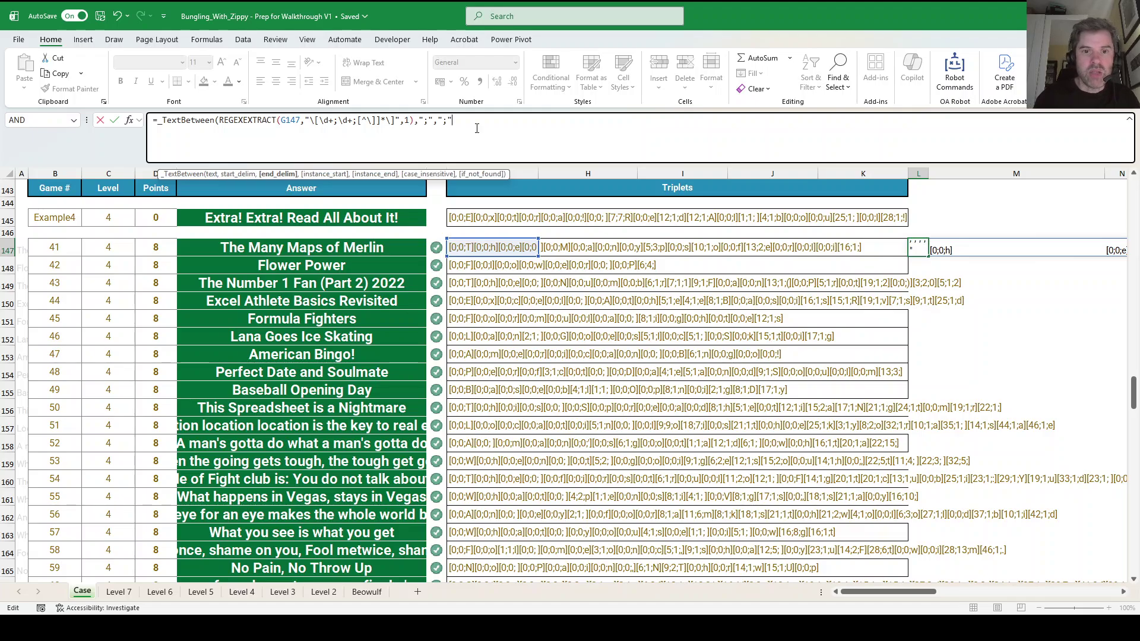
text()*1)
key(Return)
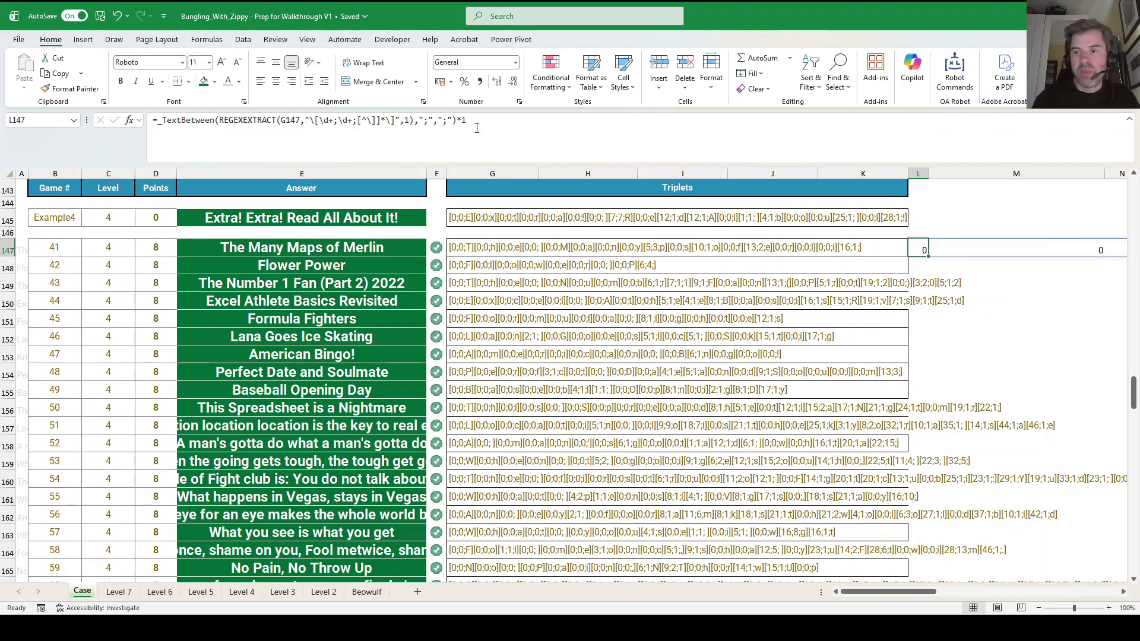
Wrap the L147 formula in SUM and fill it down through L166, beside questions 41-60.
click(161, 126)
text(sum()
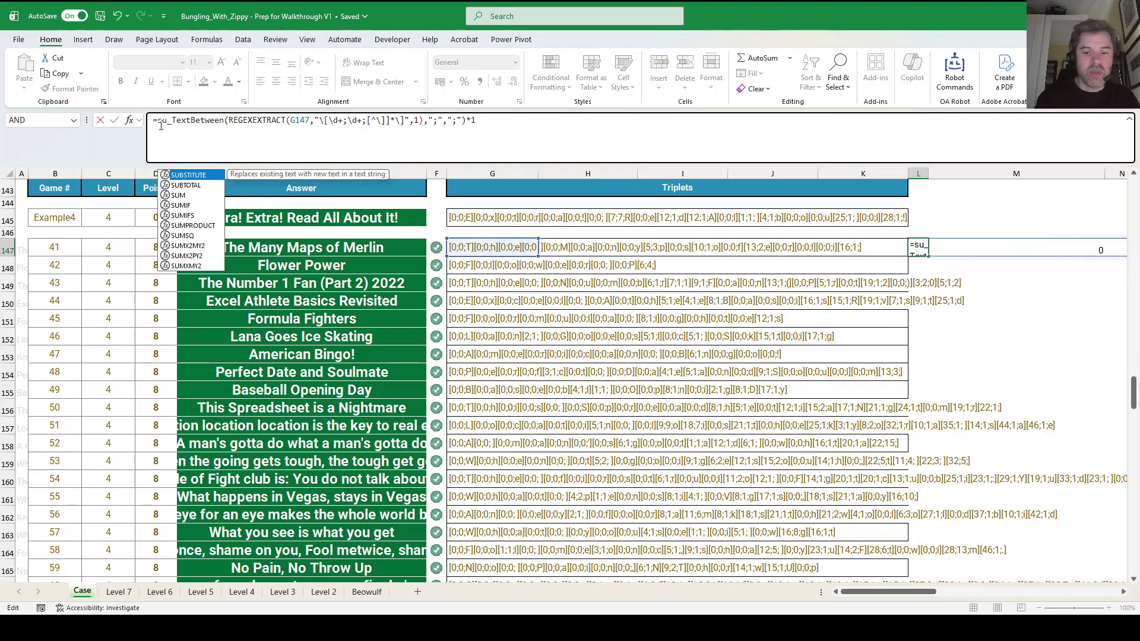
key(Return)
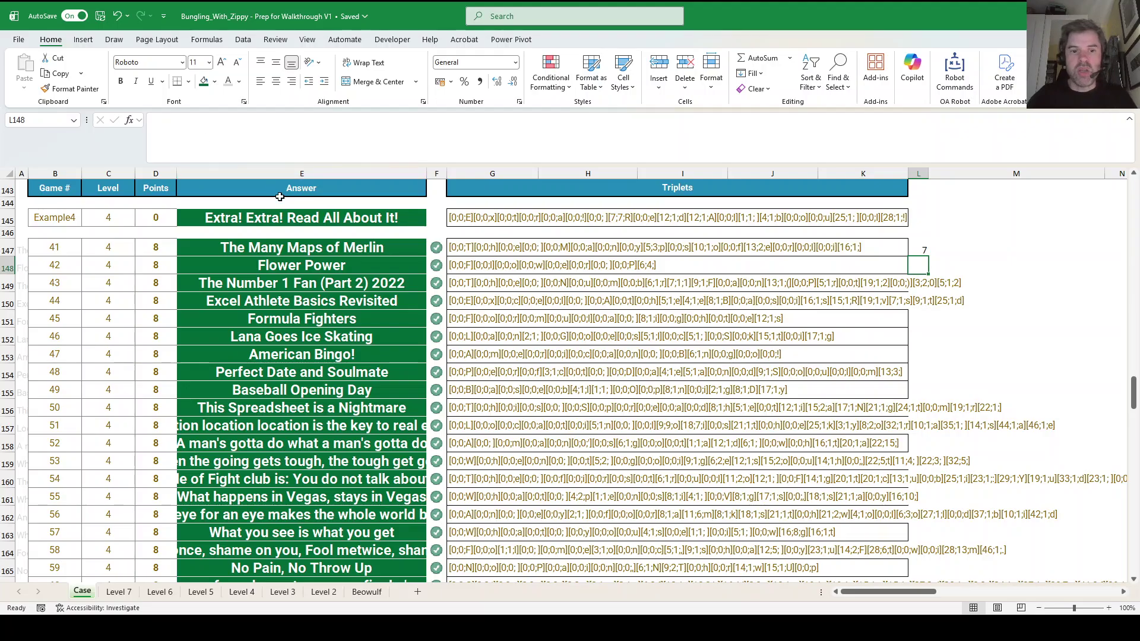
click(912, 248)
drag(928, 256, 924, 520)
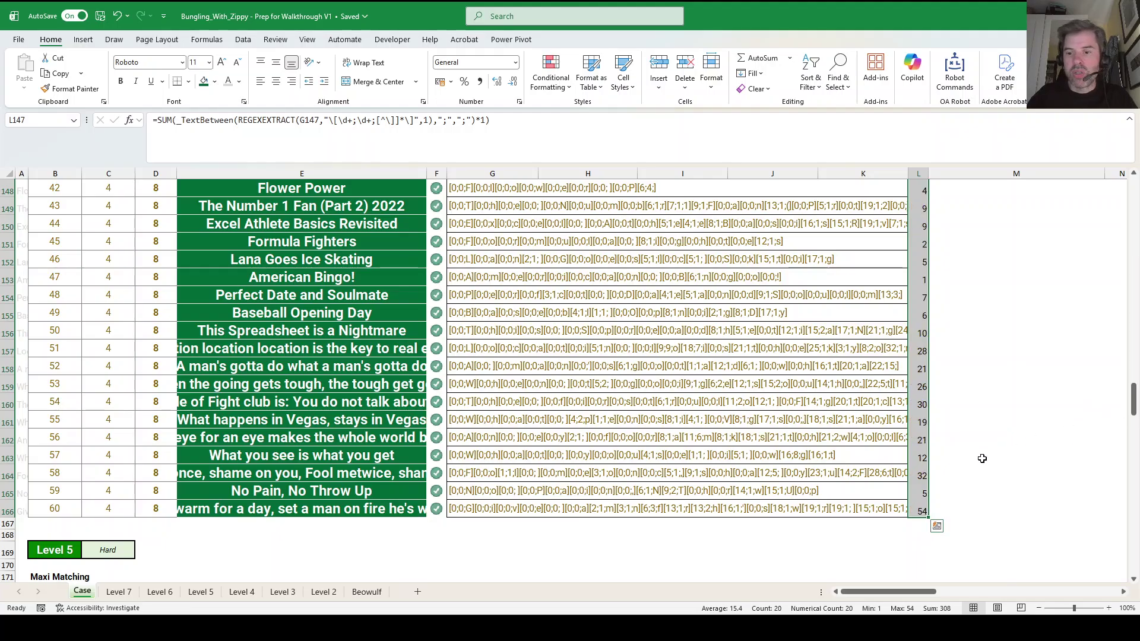
Identify the question with the largest sum in column L and enter 60 as the Bonus 4 answer.
scroll(956, 434, up, 1)
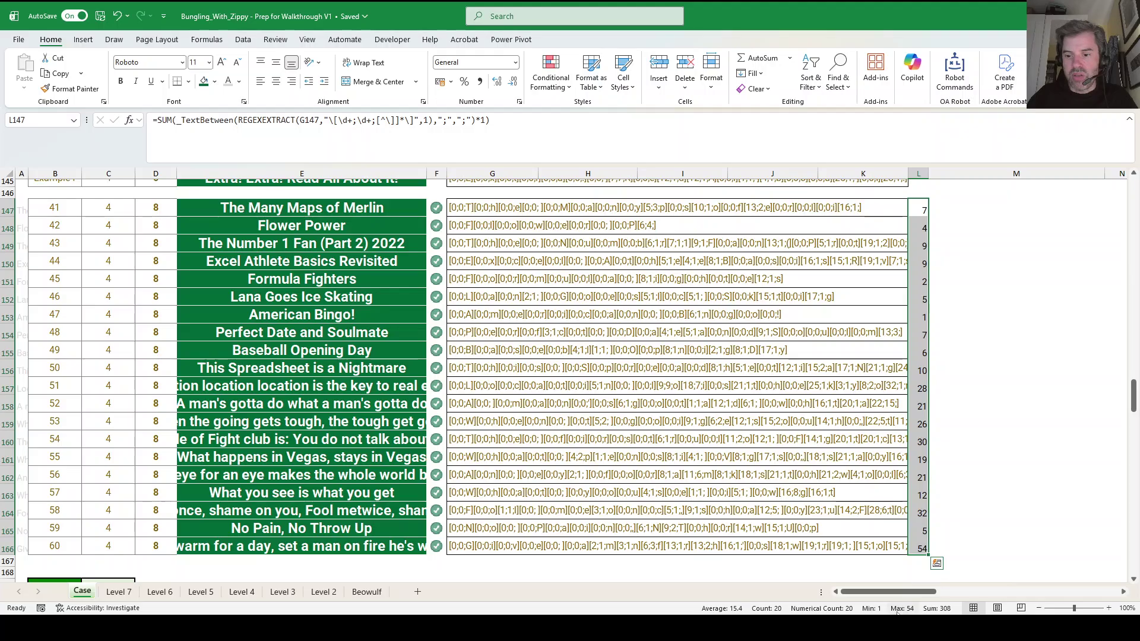
click(54, 545)
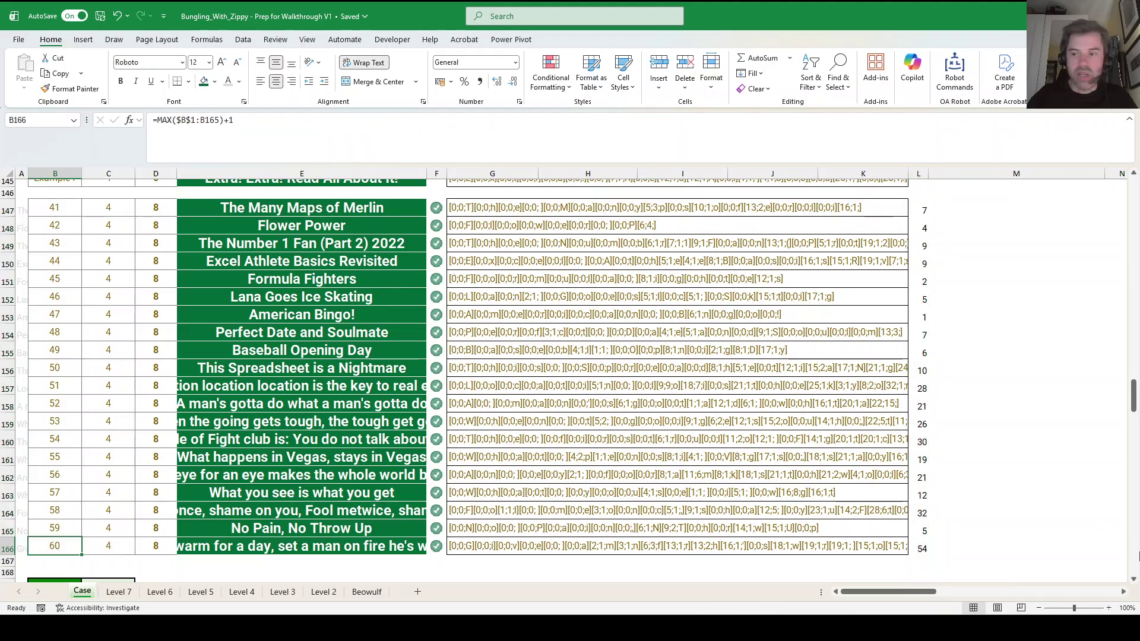
drag(1134, 410, 1134, 234)
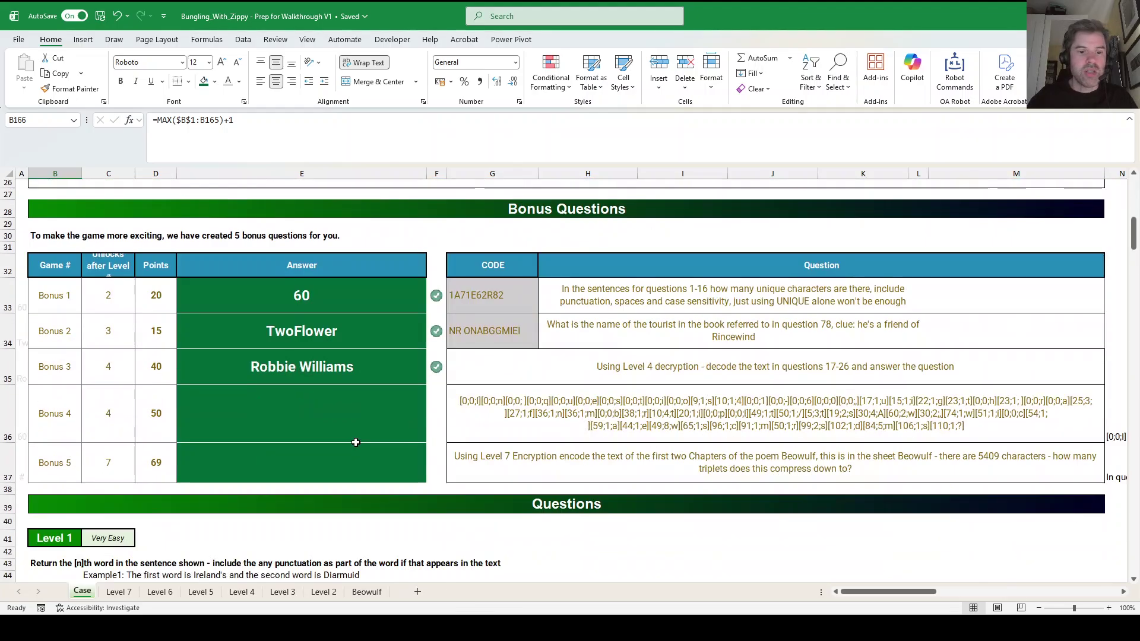
click(321, 414)
text(60)
key(Return)
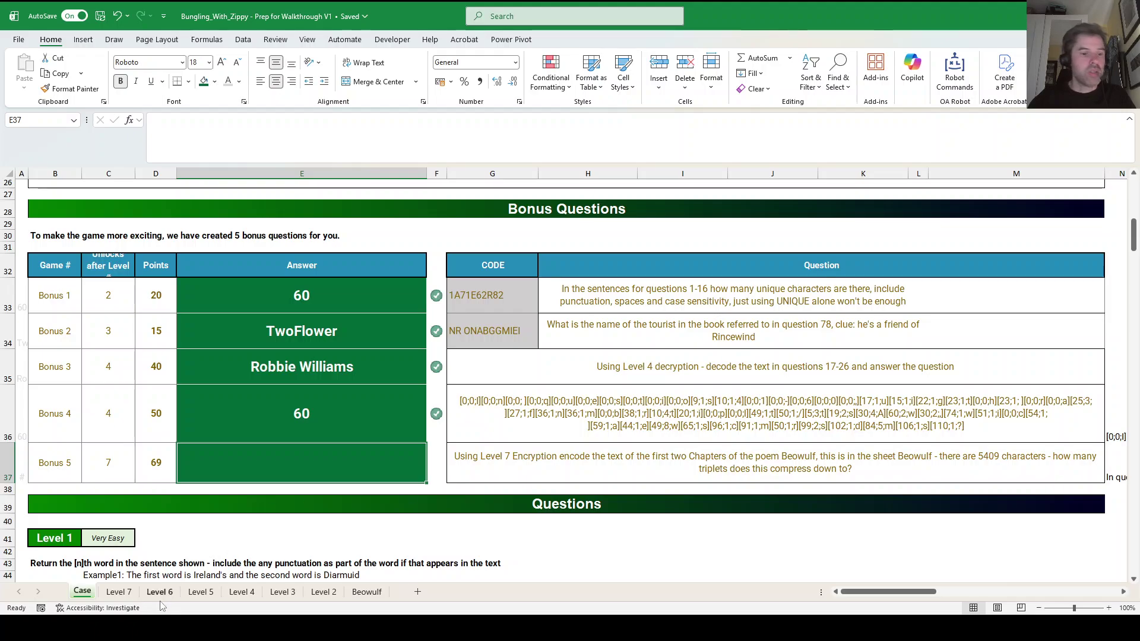
Duplicate the Level 7 sheet.
click(119, 592)
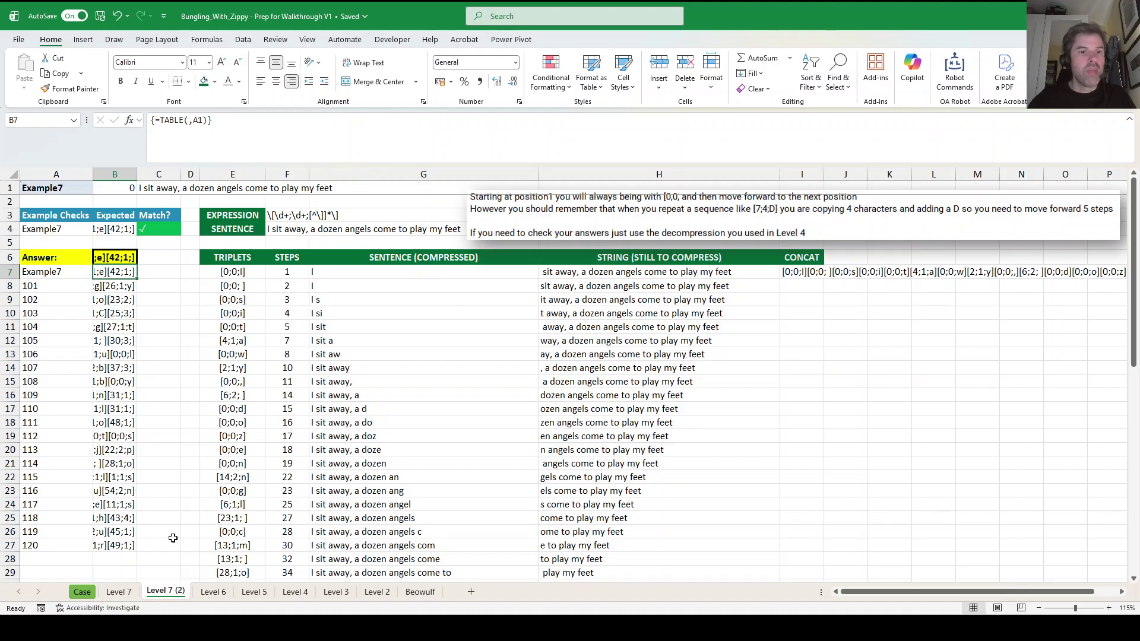
click(420, 592)
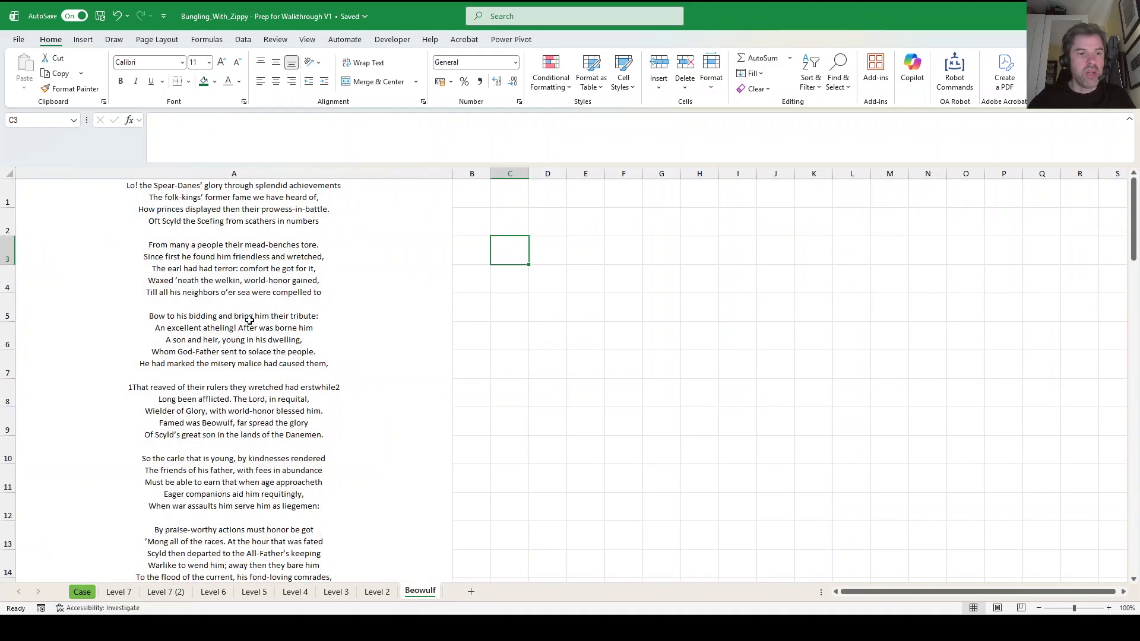
key(ctrl+c)
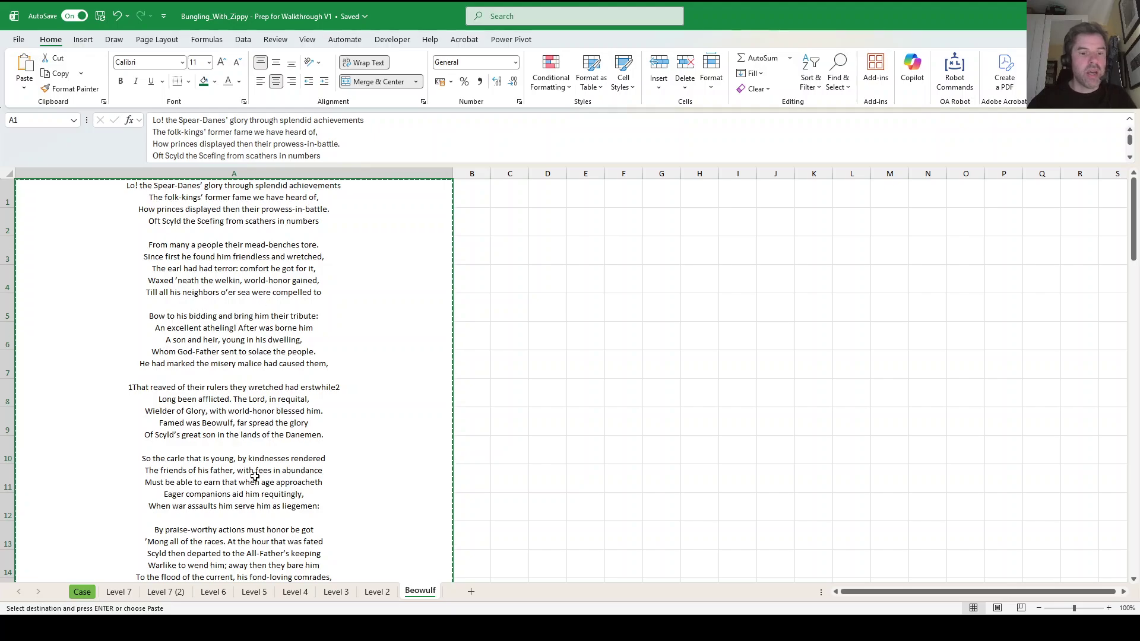
click(166, 592)
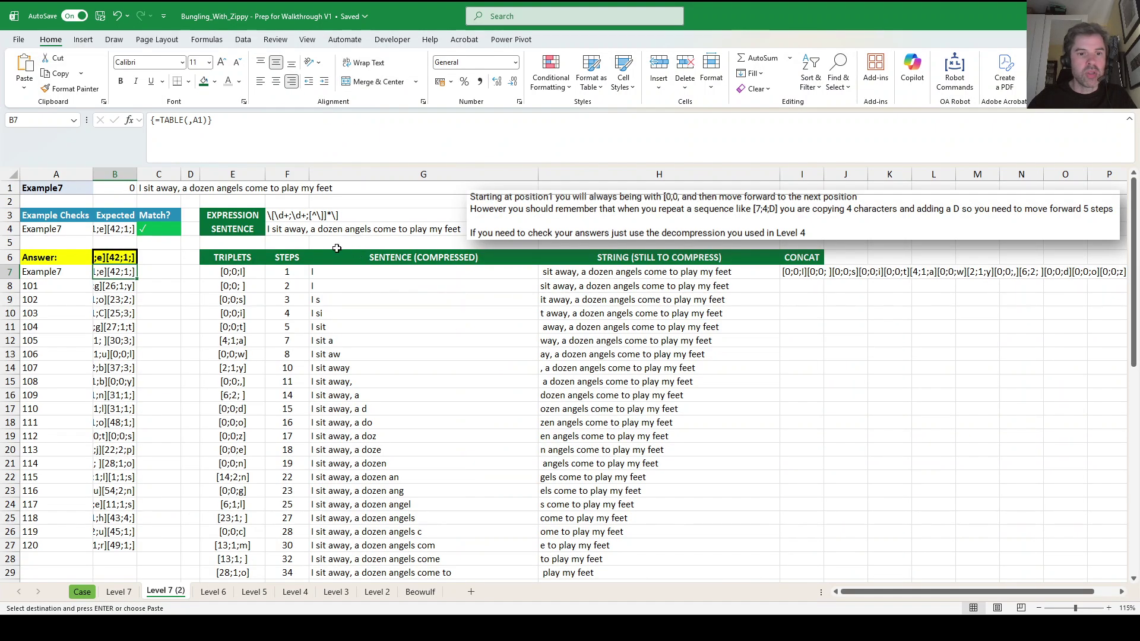
key(Escape)
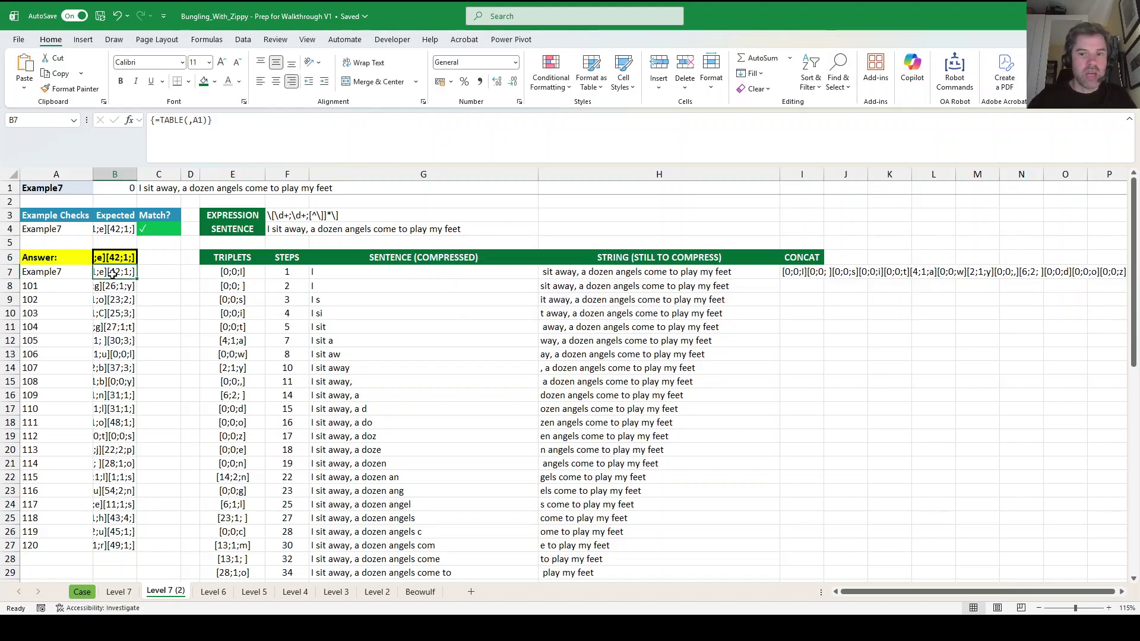
Clear the data table results in B7:B27 of the Level 7 (2) sheet.
key(ctrl+shift+Down)
key(Delete)
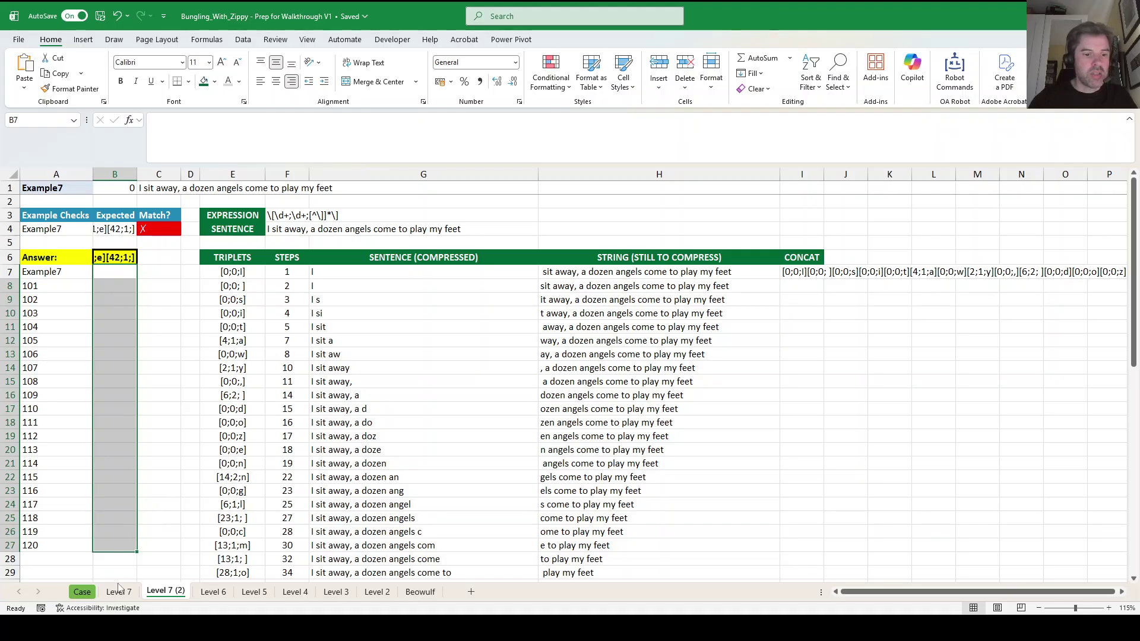
Convert the answers to questions 101-120 in E272:E291 of the Case sheet from formulas to static values.
click(82, 592)
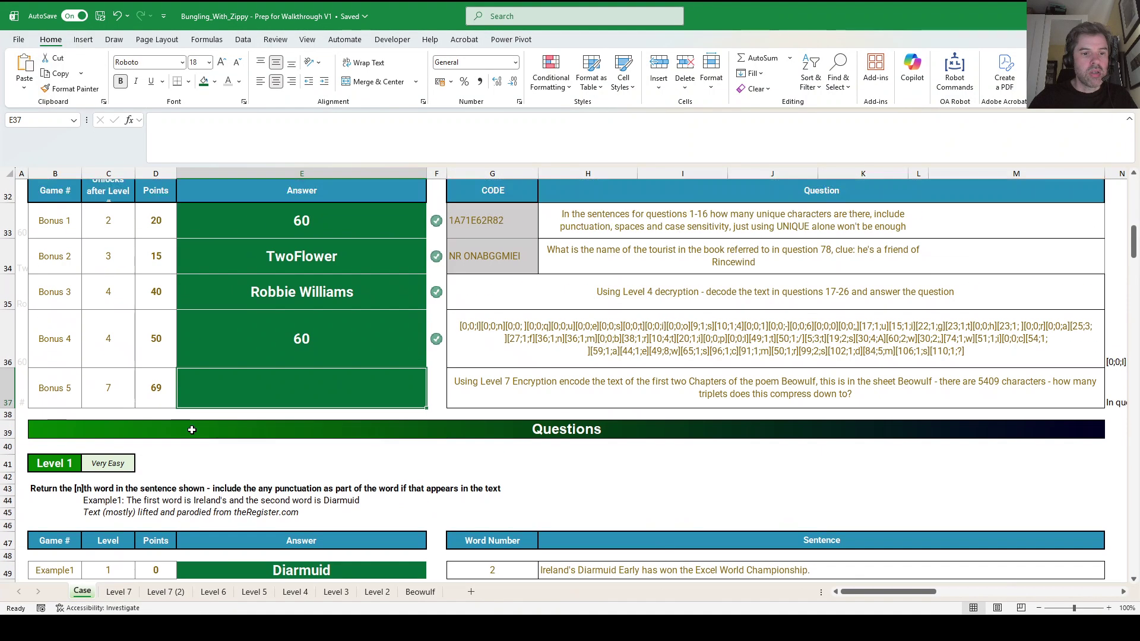
scroll(191, 430, down, 3)
drag(1133, 250, 1116, 552)
scroll(318, 255, up, 1)
click(318, 245)
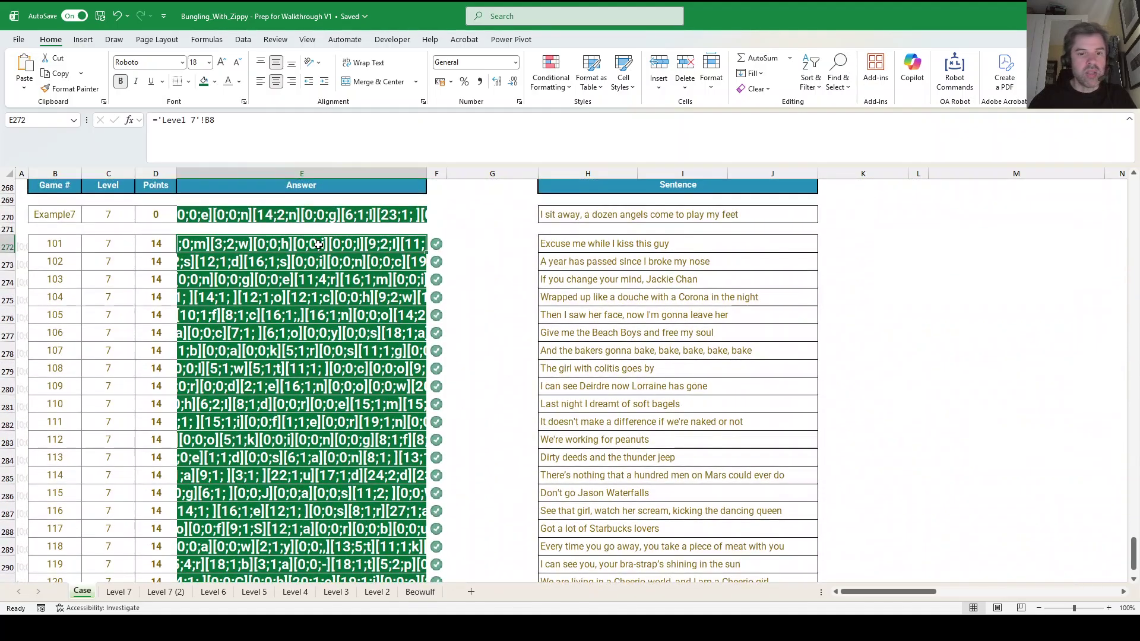
key(ctrl+shift+Down)
key(ctrl+c)
key(ctrl+shift+v)
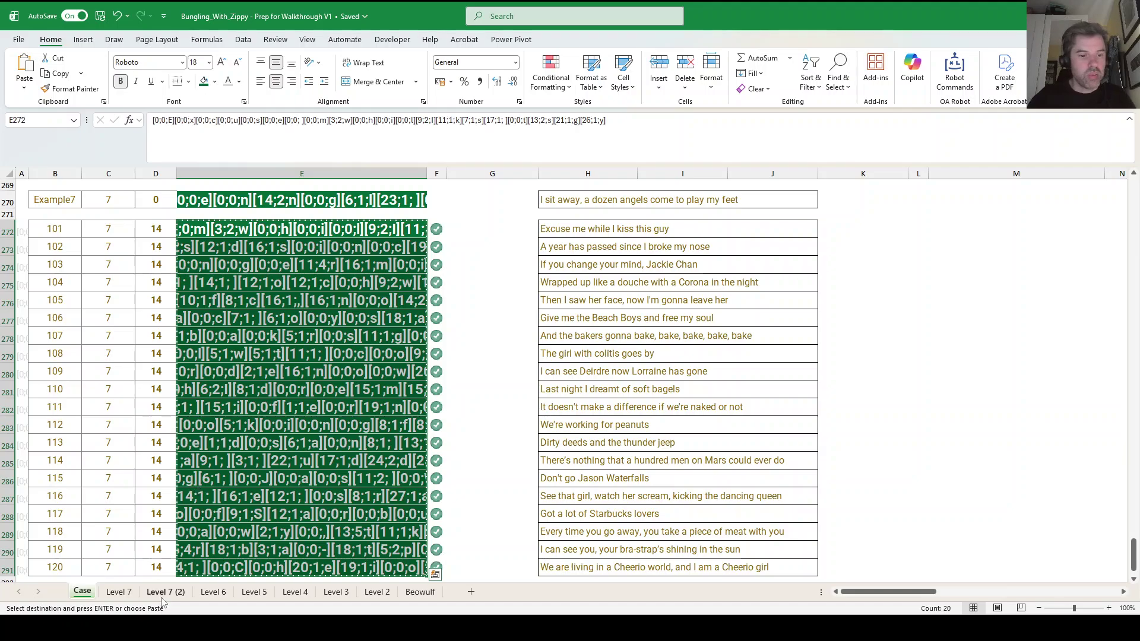
Clear the data table results in B7:B27 of the Level 7 sheet.
click(119, 592)
key(ctrl+shift+Down)
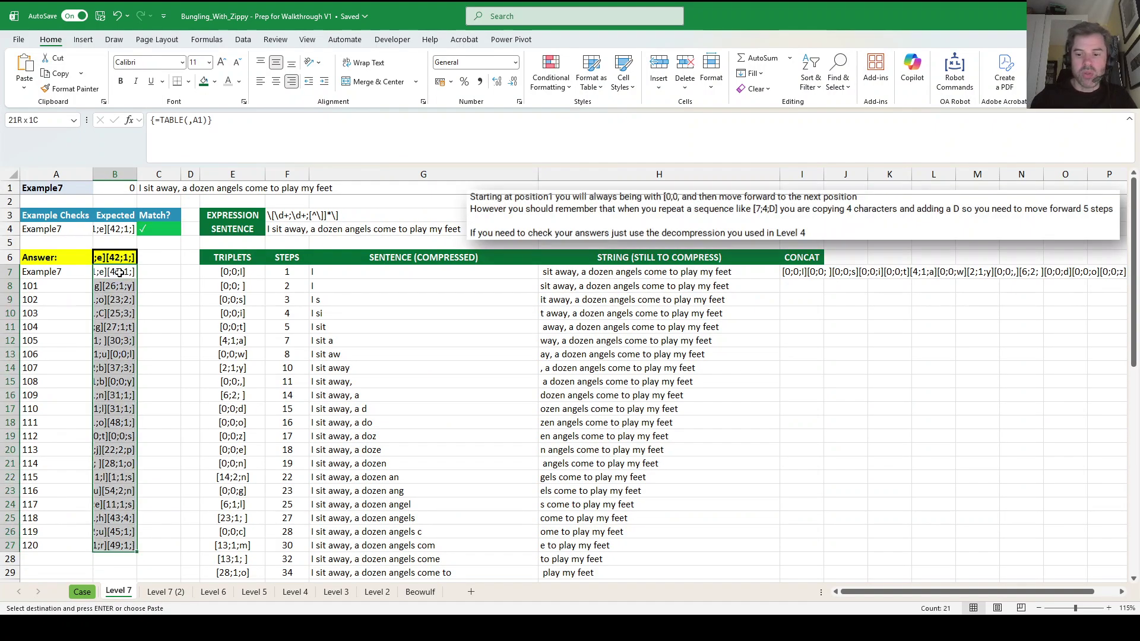
key(Delete)
Link the sentence cell F4 of the Level 7 (2) sheet to the poem text in Beowulf!A1.
click(173, 593)
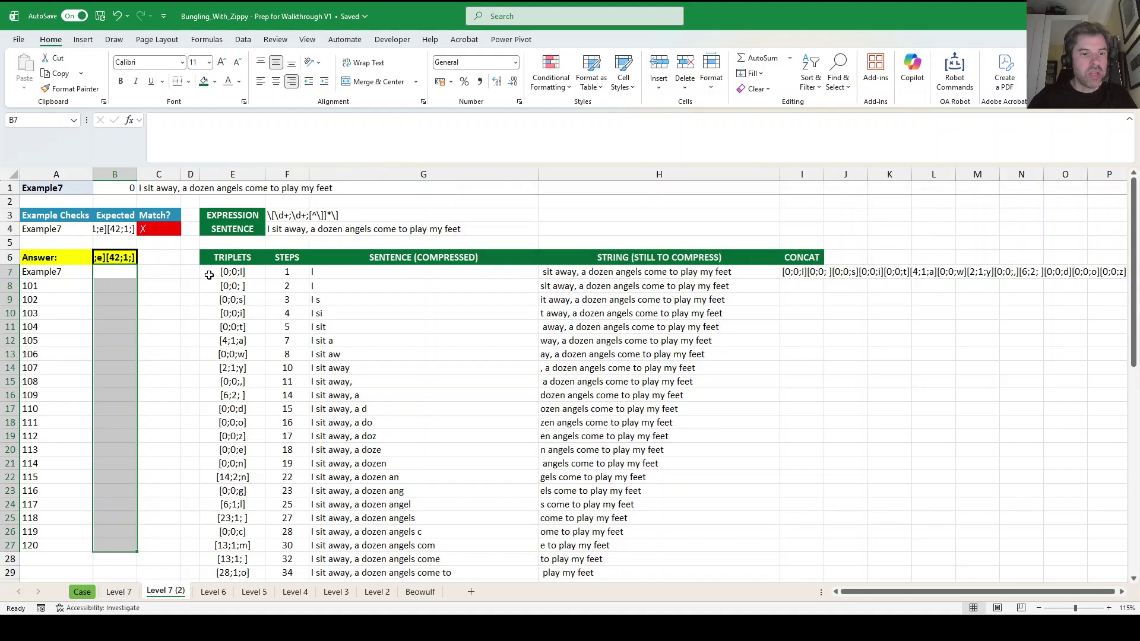
click(293, 218)
click(287, 231)
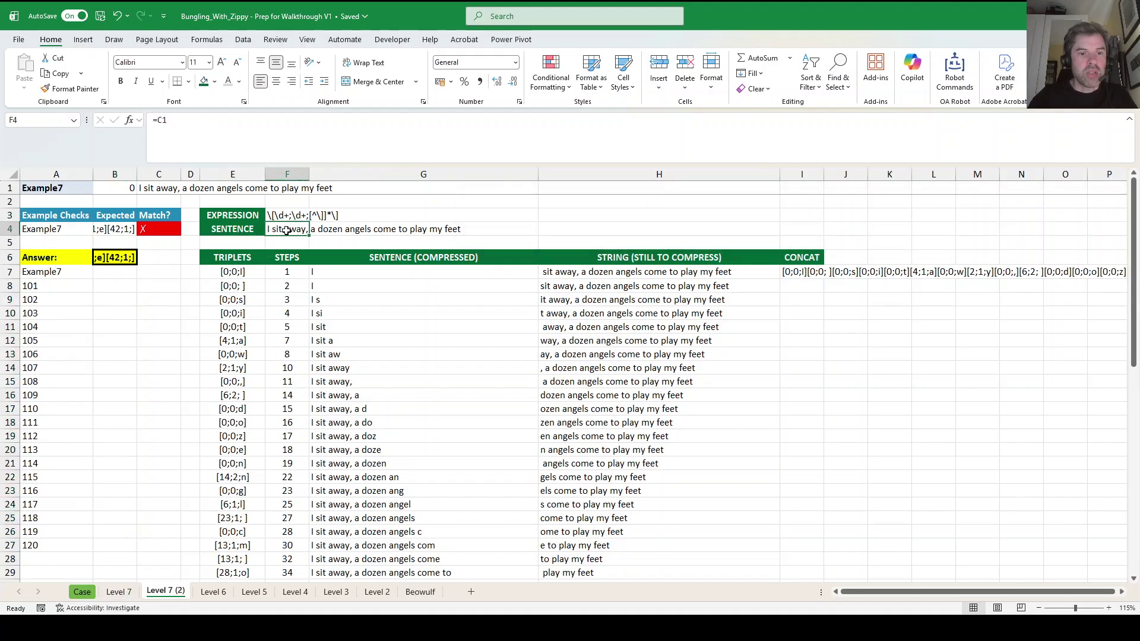
text(=)
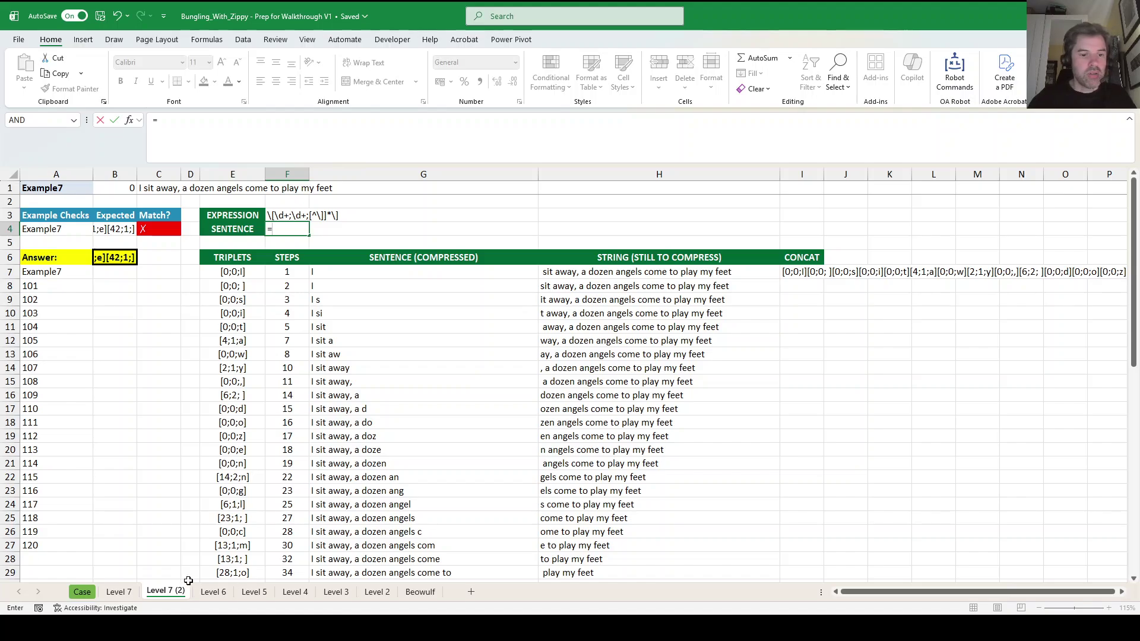
click(421, 593)
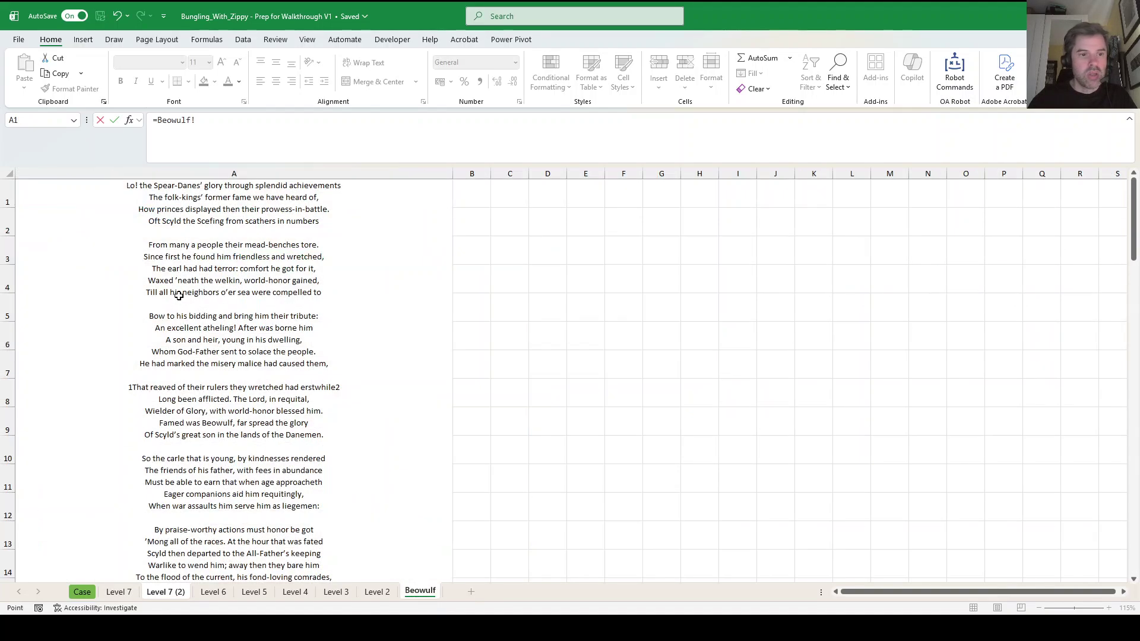
click(223, 311)
key(Return)
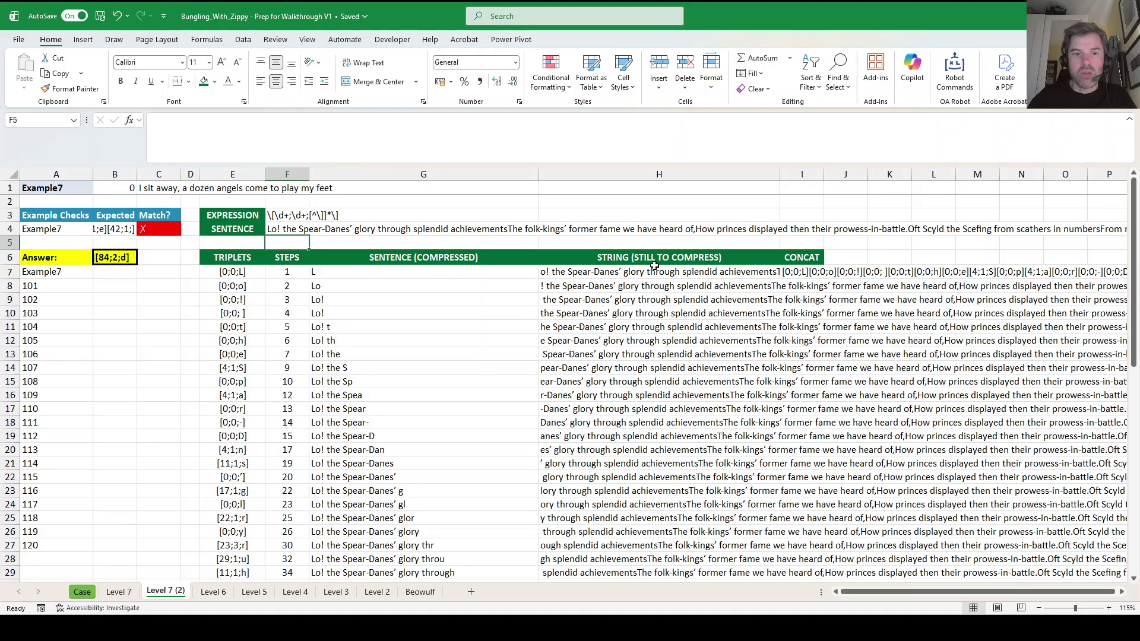
Fill the last row of compression formulas, E58:H58, down through row 1410 to encode the whole poem.
scroll(654, 265, down, 13)
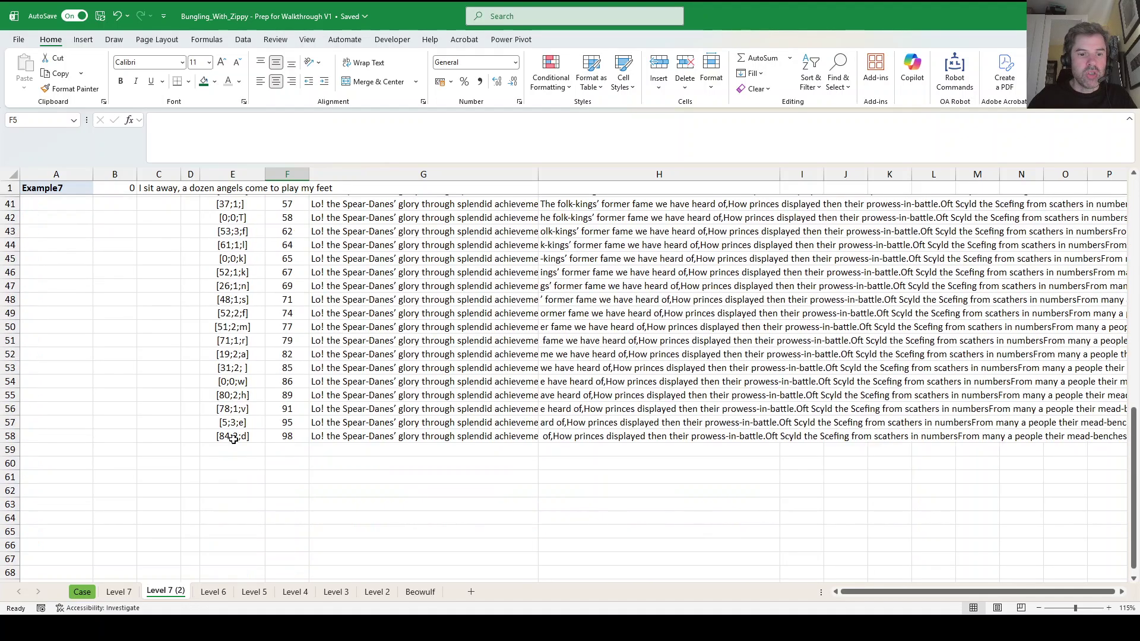
drag(234, 439, 780, 558)
scroll(777, 451, down, 5)
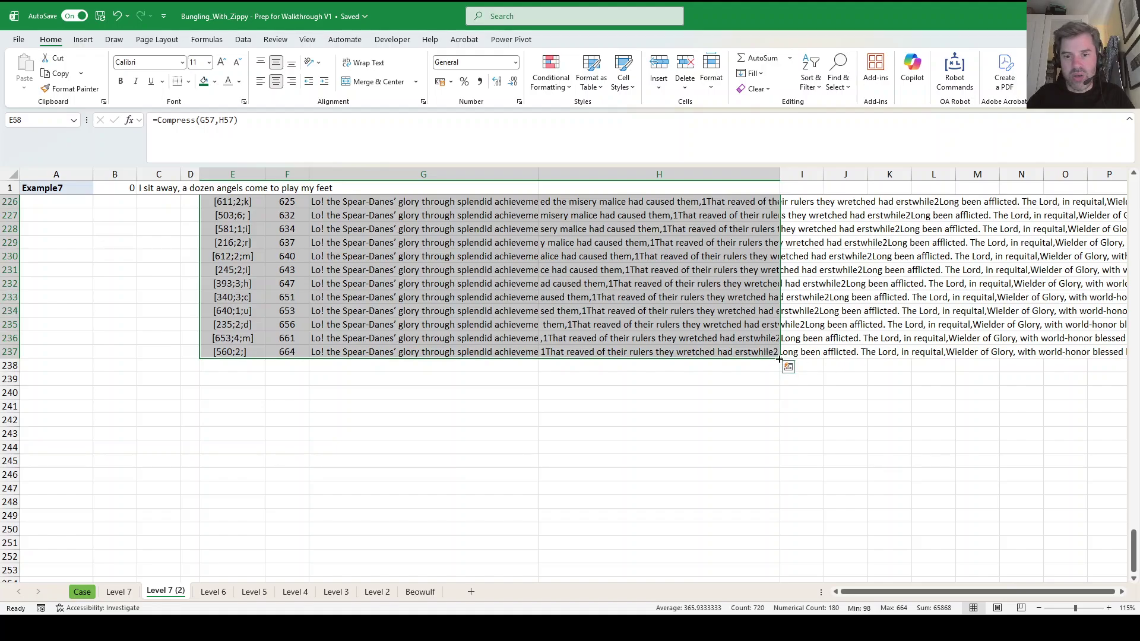
drag(780, 359, 780, 547)
drag(780, 598, 781, 512)
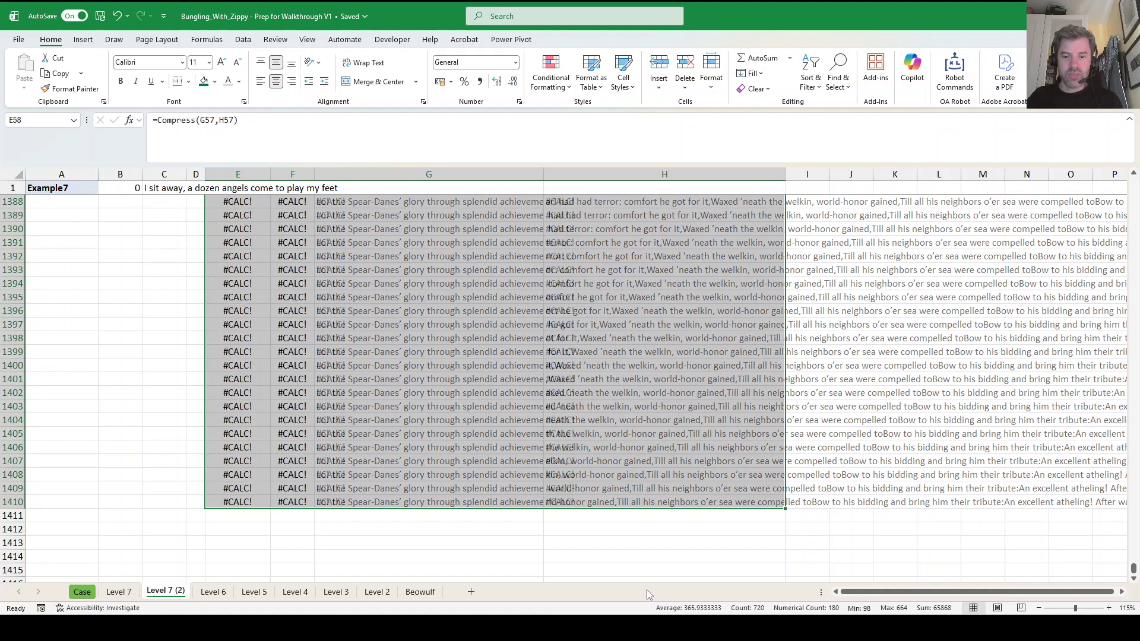
Find the last valid triplet above the #CALC! rows and count the triplets from it up to the top of column E.
scroll(611, 505, up, 18)
scroll(612, 505, up, 20)
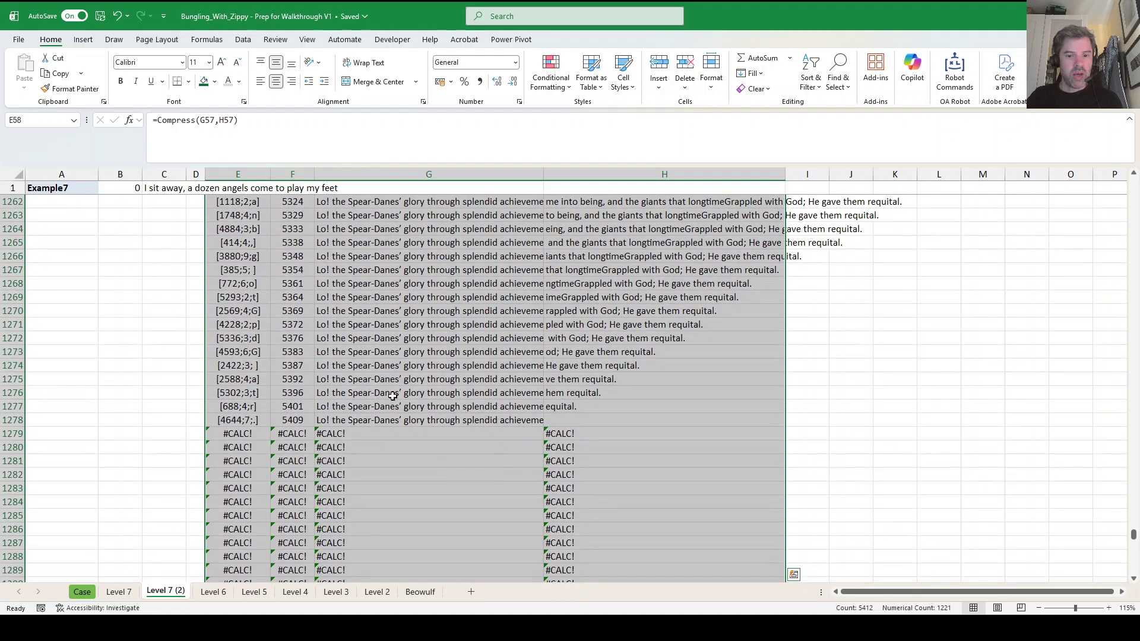
click(240, 420)
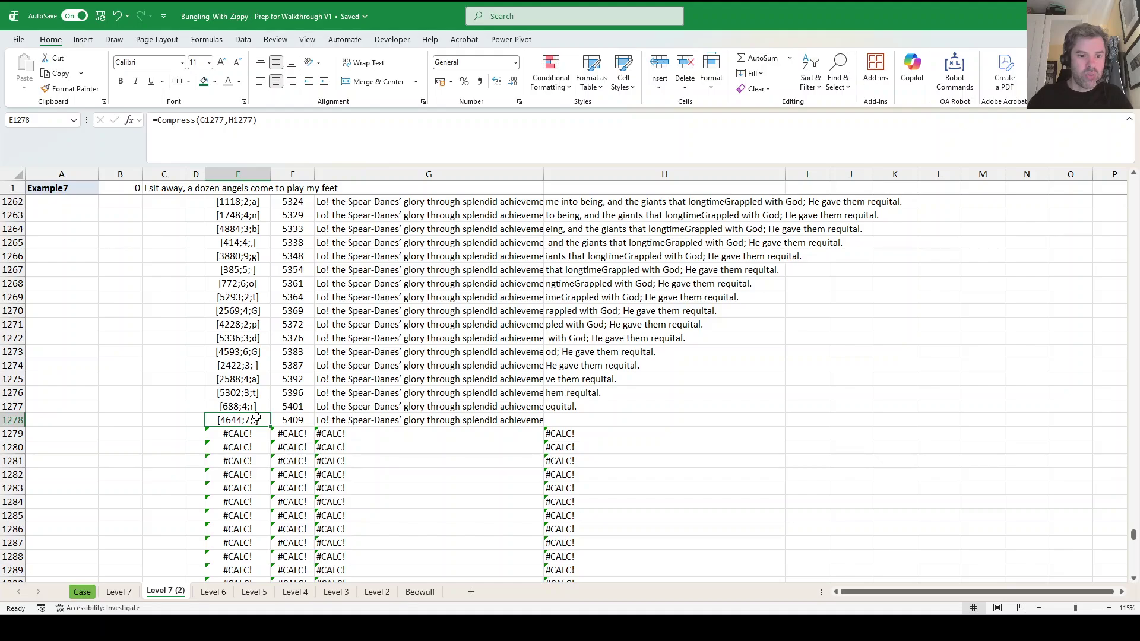
key(ctrl+shift+Up)
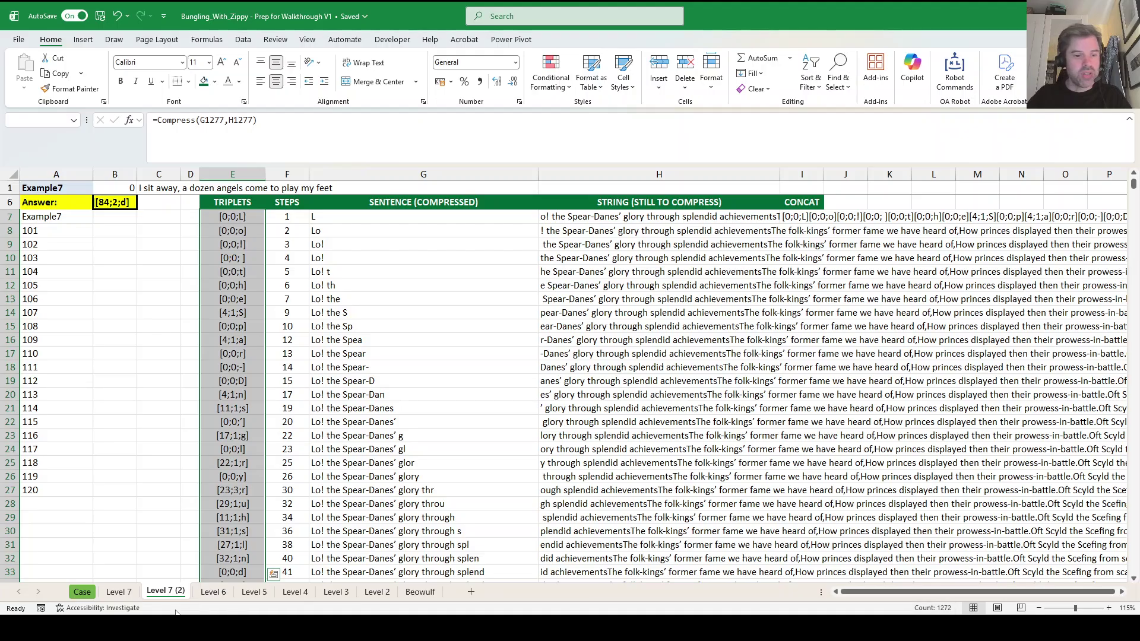
Enter 1272 as the Bonus 5 answer in E37 of the Case sheet.
click(84, 593)
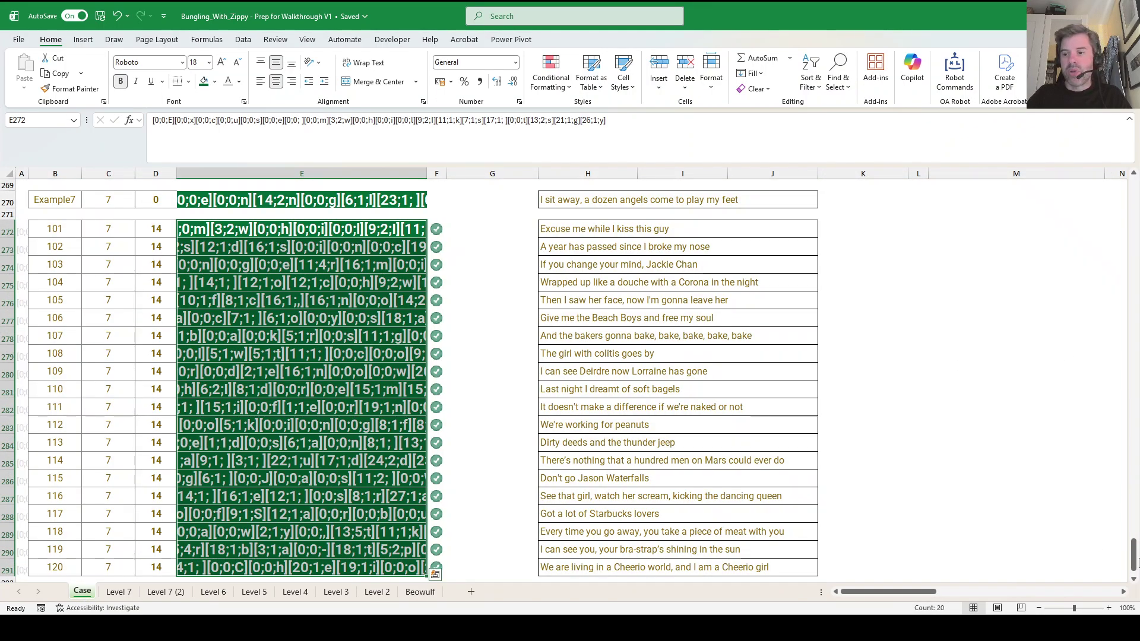
drag(1133, 556, 1134, 184)
scroll(290, 474, down, 8)
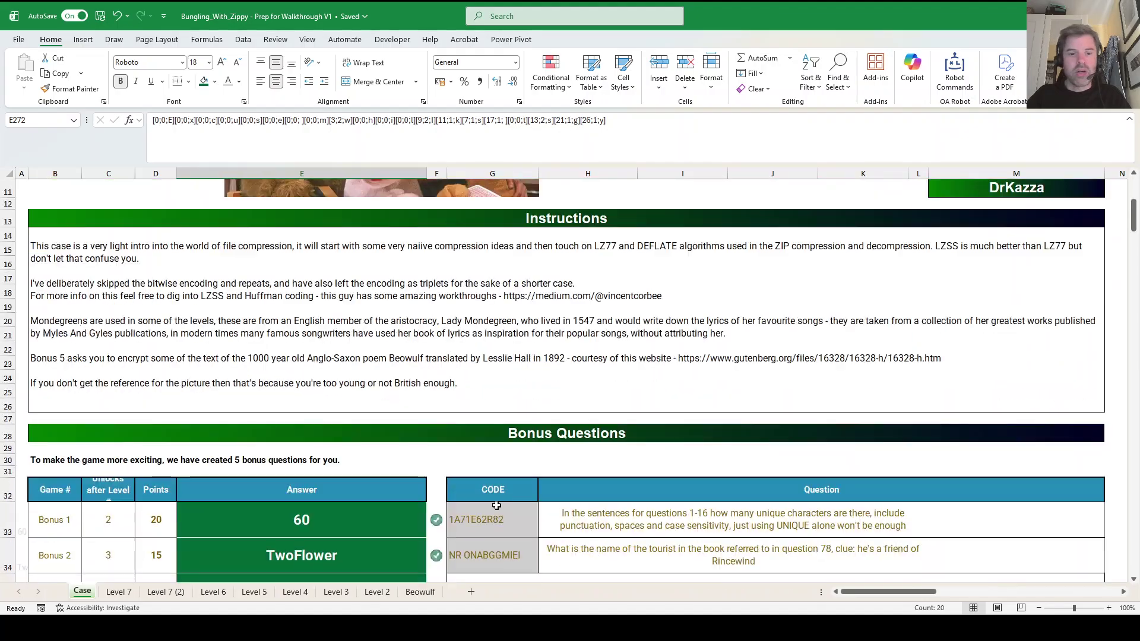
click(280, 496)
text(1272)
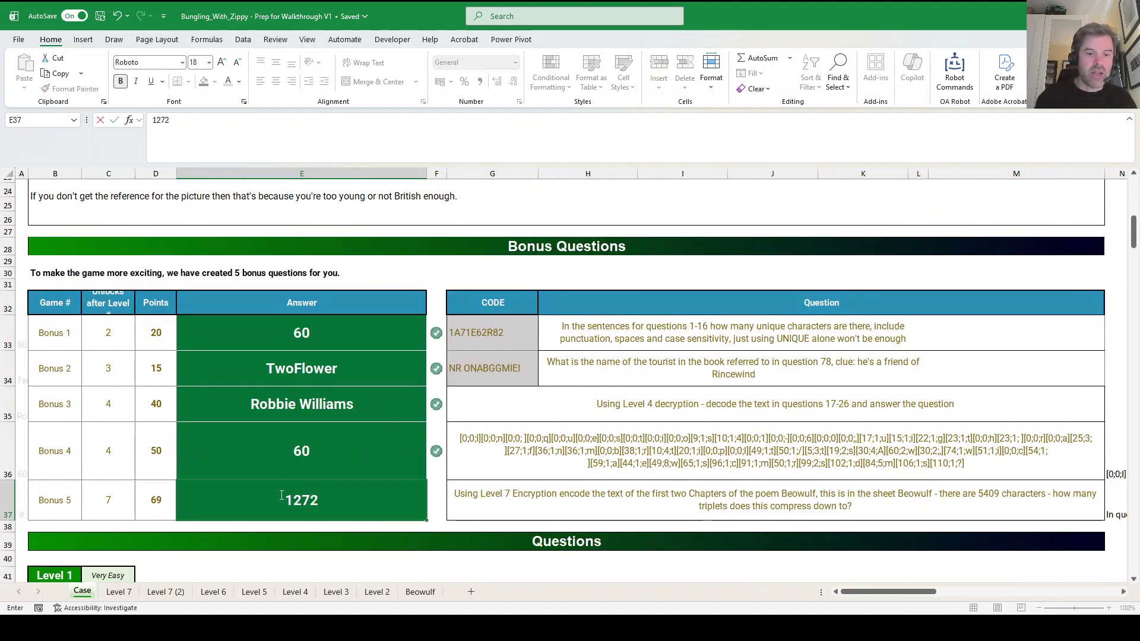
key(Return)
Change the Bonus 5 answer in E37 to 1273.
click(299, 494)
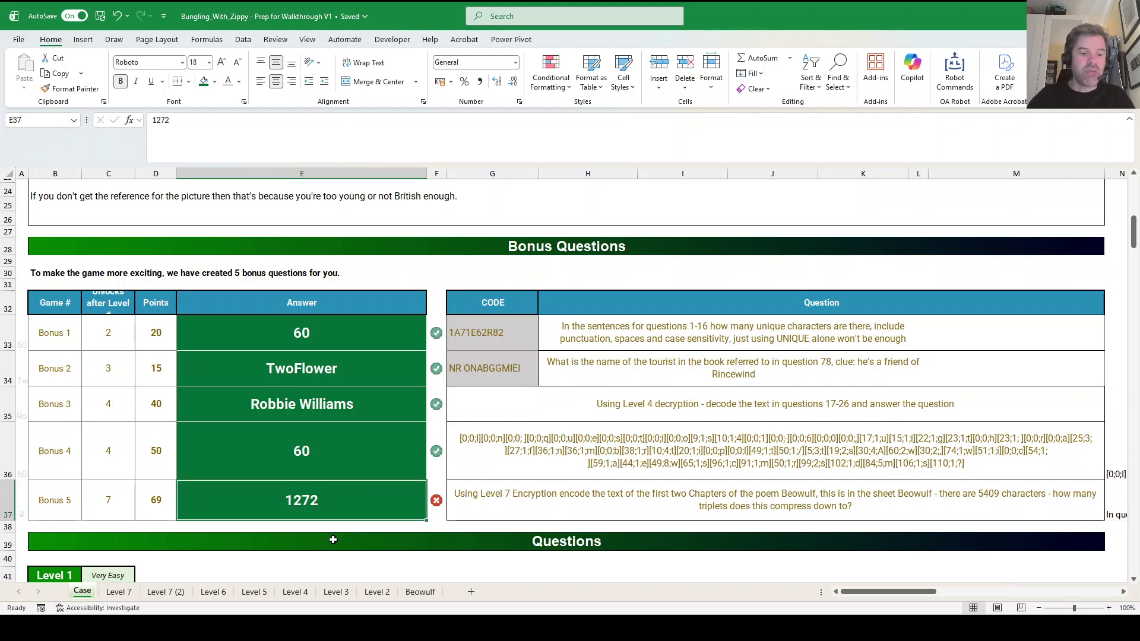
text(1273)
key(Return)
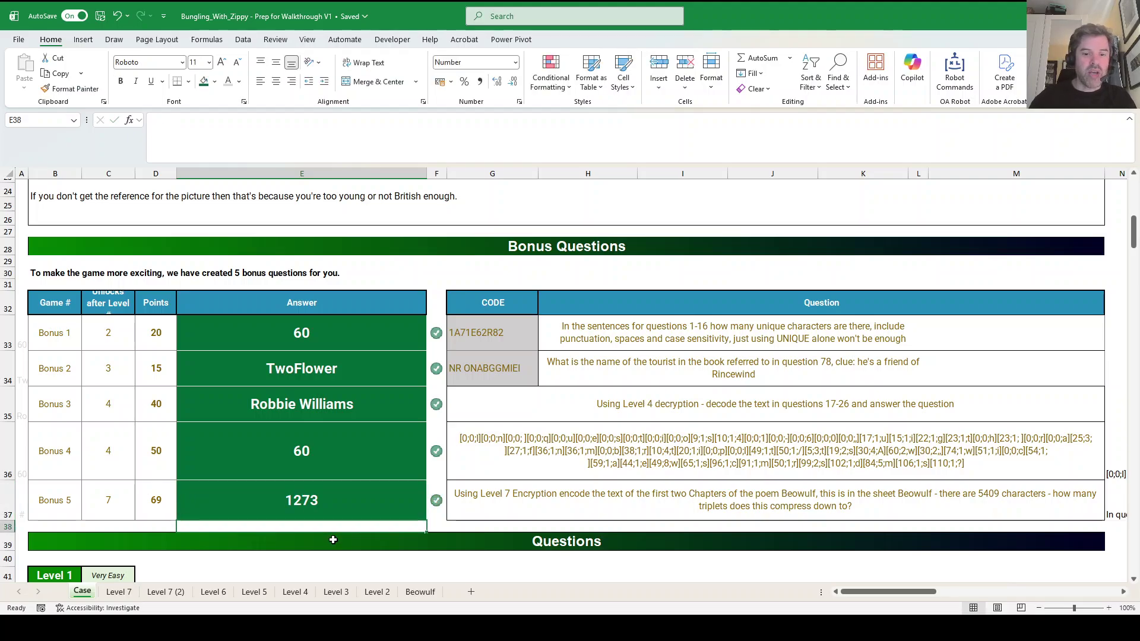
Try 1271 as the Bonus 5 answer and set it back to 1273.
click(329, 503)
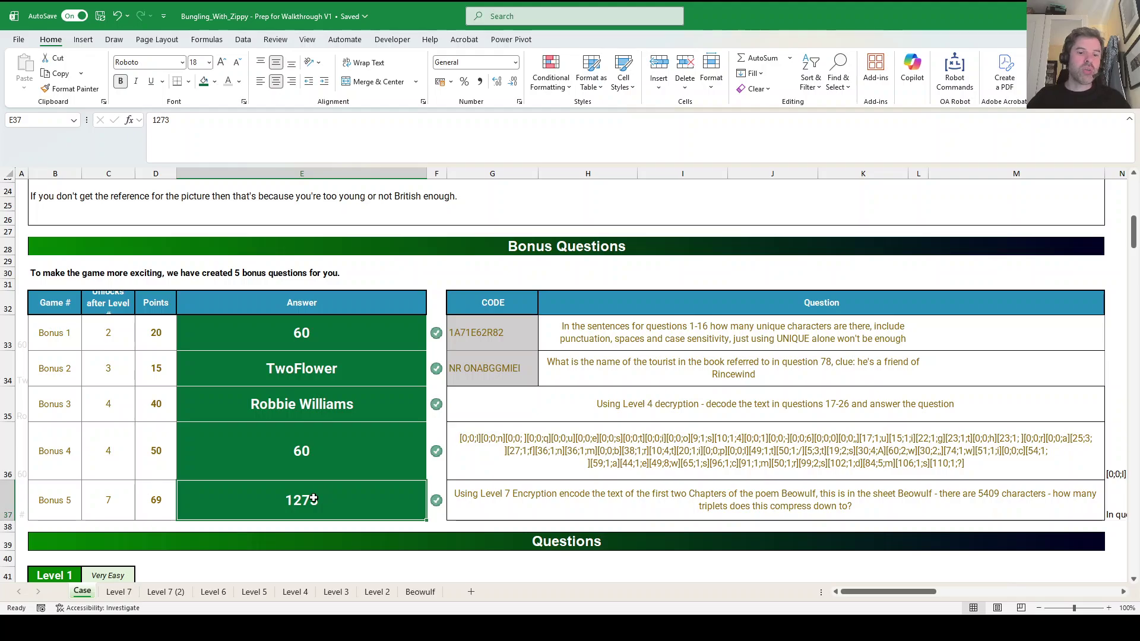
text(2)
text(271)
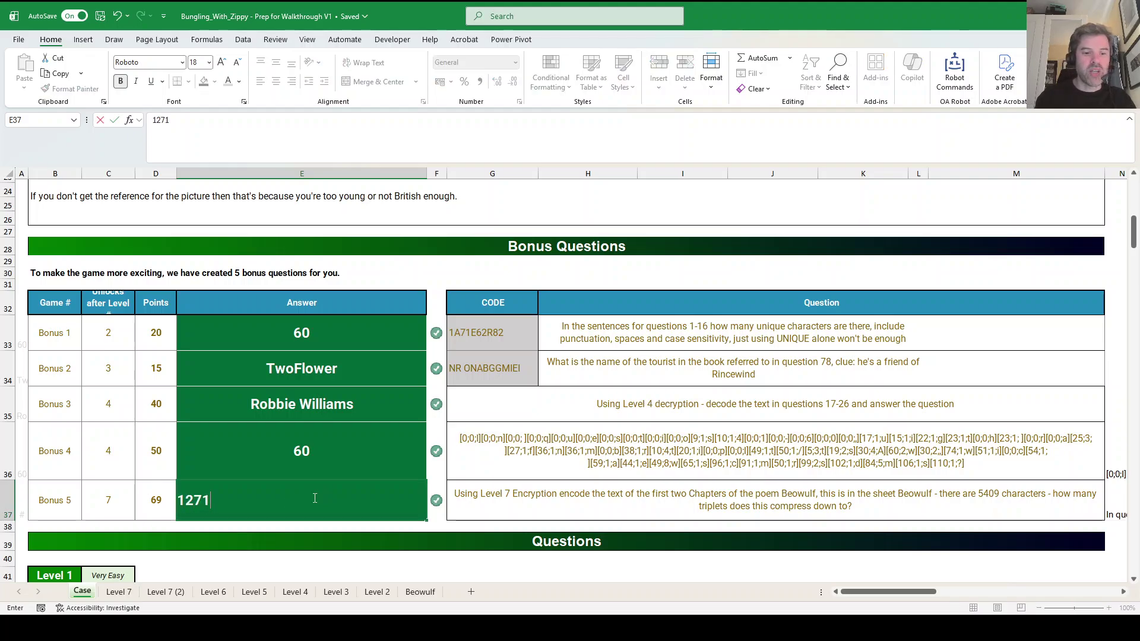
key(Return)
click(313, 499)
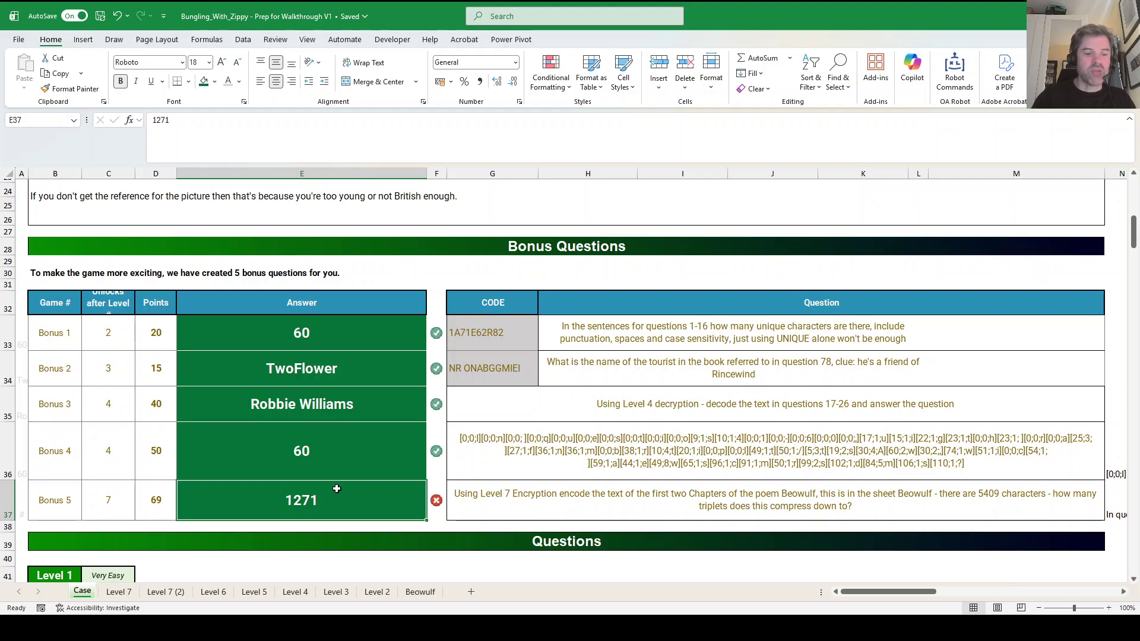
text(1273)
key(Return)
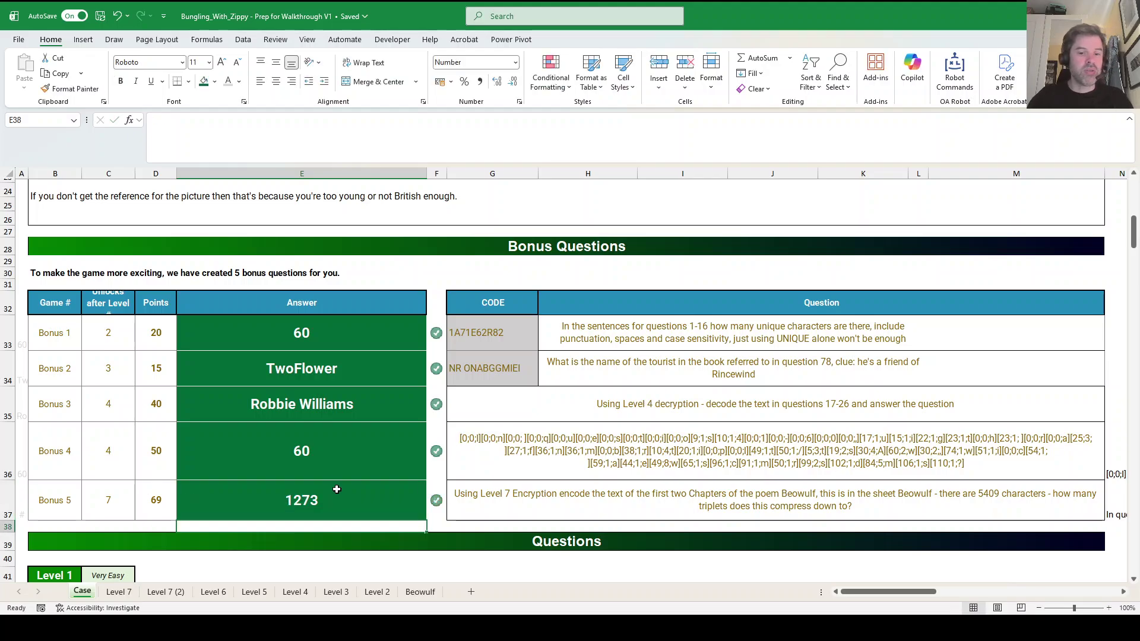
Inspect the formulas of the first compression row, E7:G7, on the Level 7 (2) sheet.
click(166, 593)
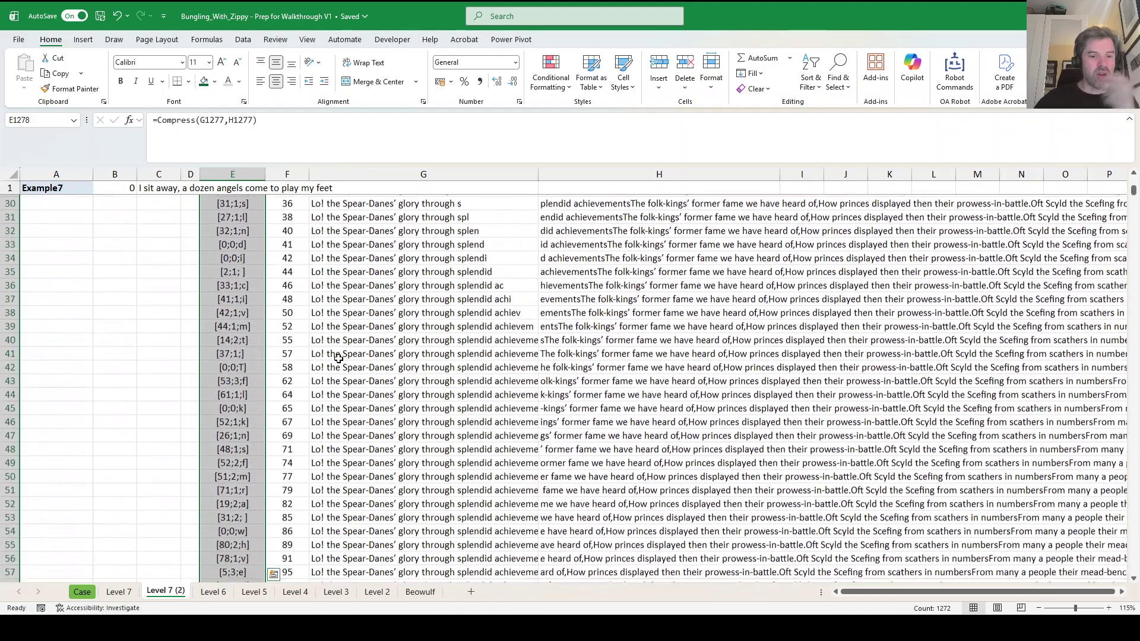
scroll(339, 359, up, 9)
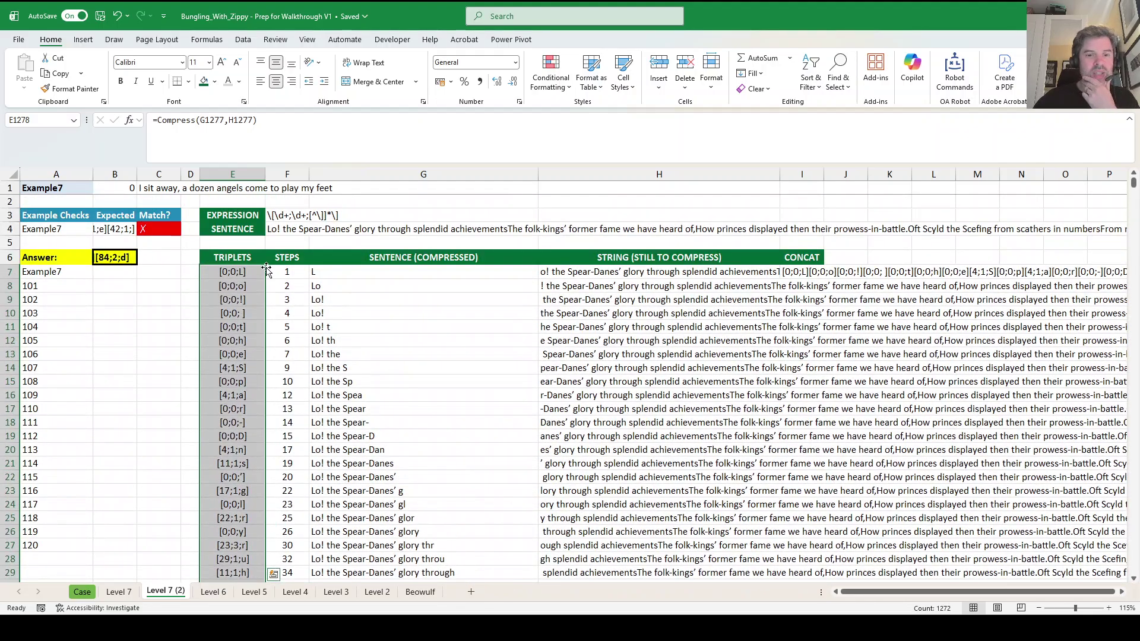
click(247, 271)
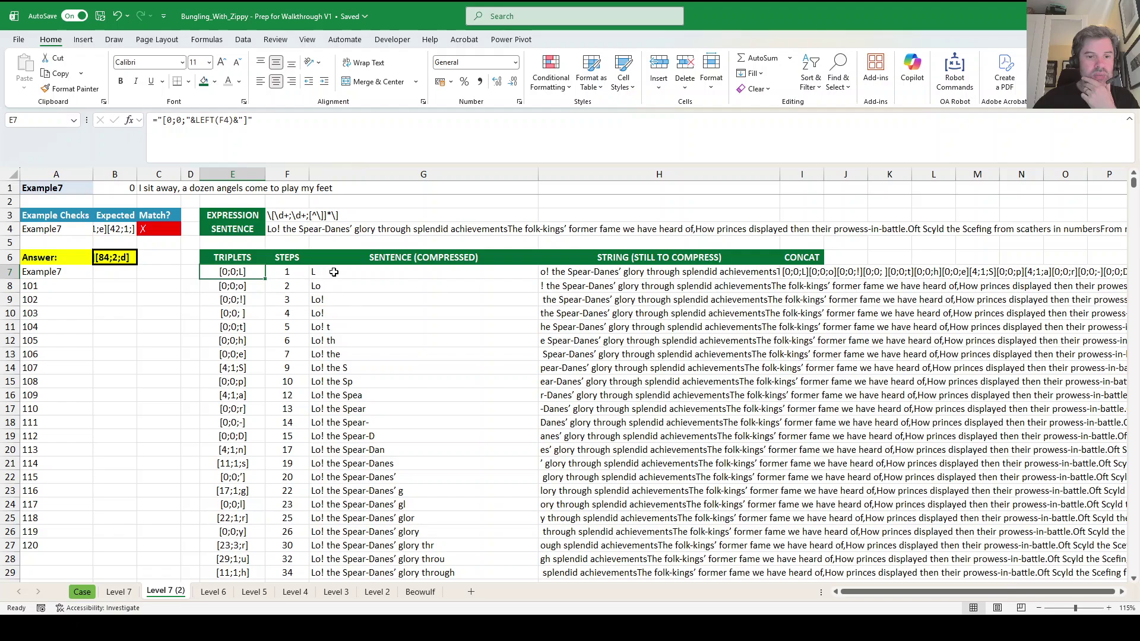
key(Right)
key(Right)
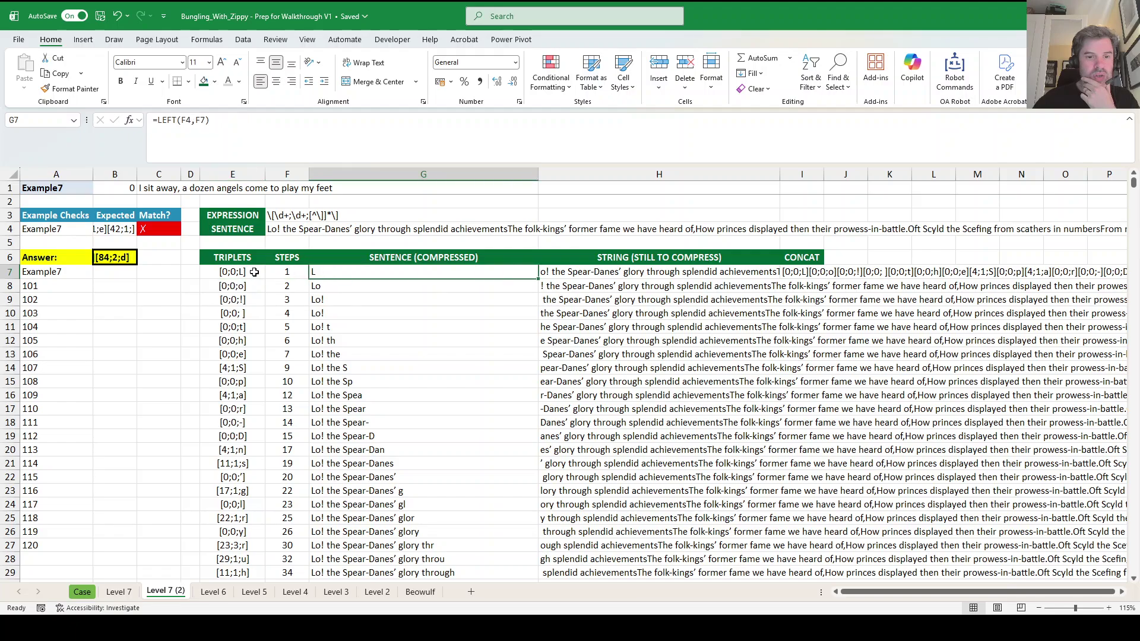
click(129, 592)
click(170, 591)
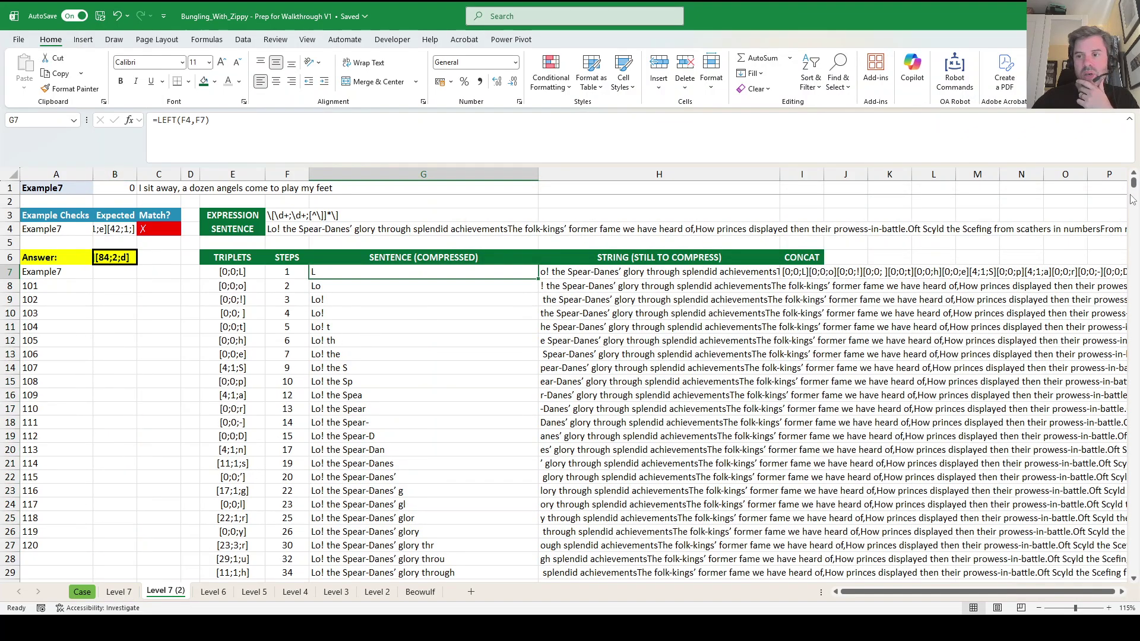
Check the last valid compression rows on the Level 7 (2) sheet and look at the source poem on the Beowulf sheet.
drag(1133, 183, 1130, 537)
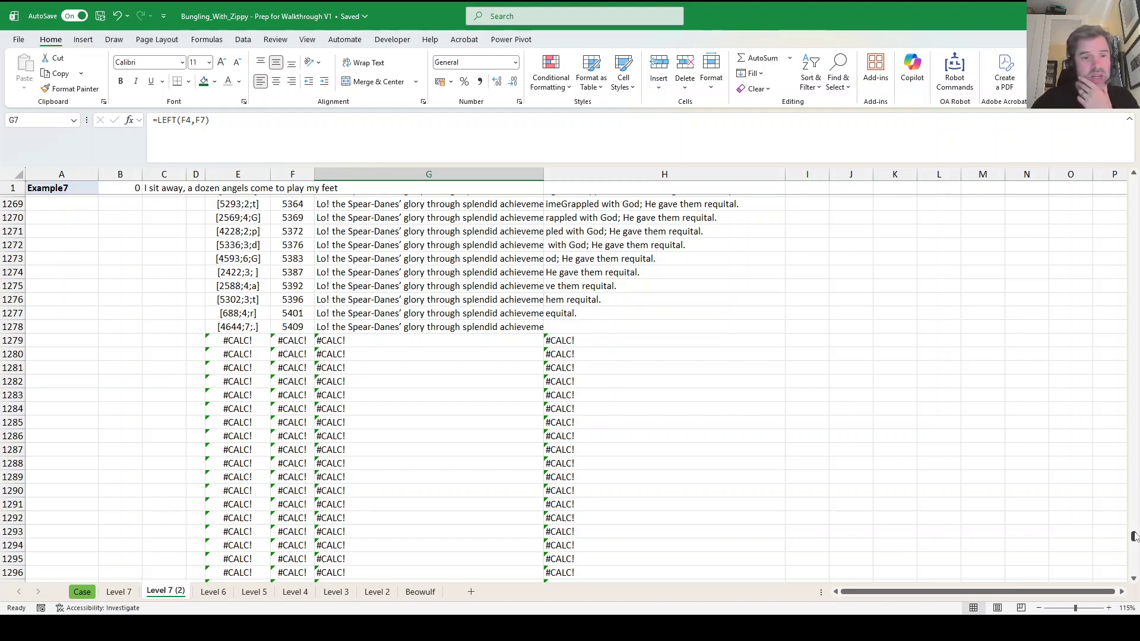
click(405, 593)
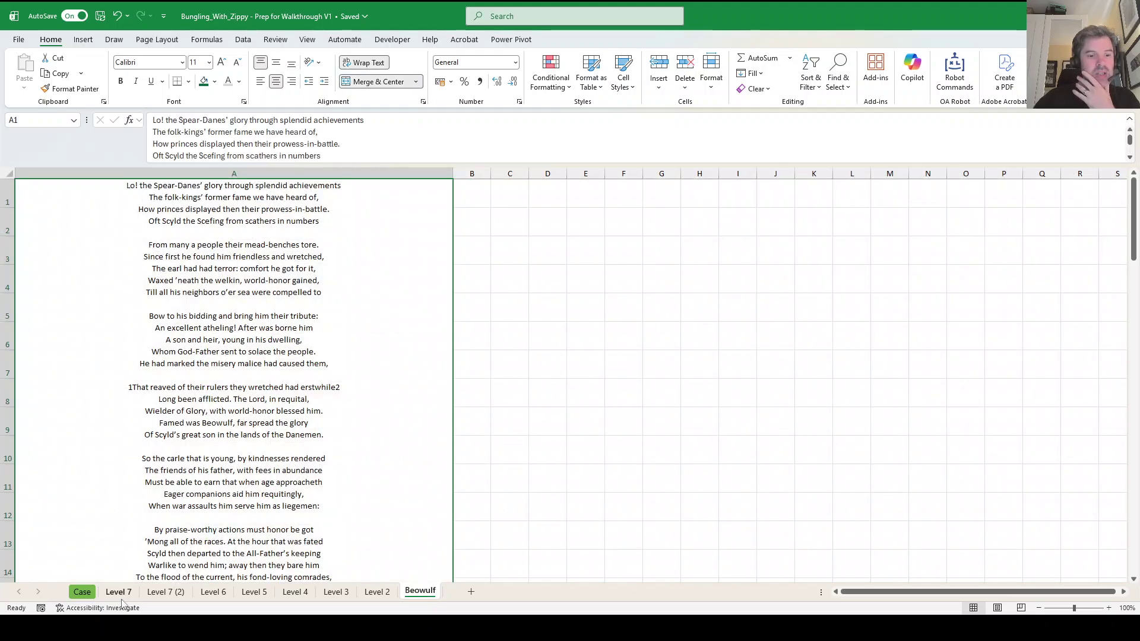
click(161, 592)
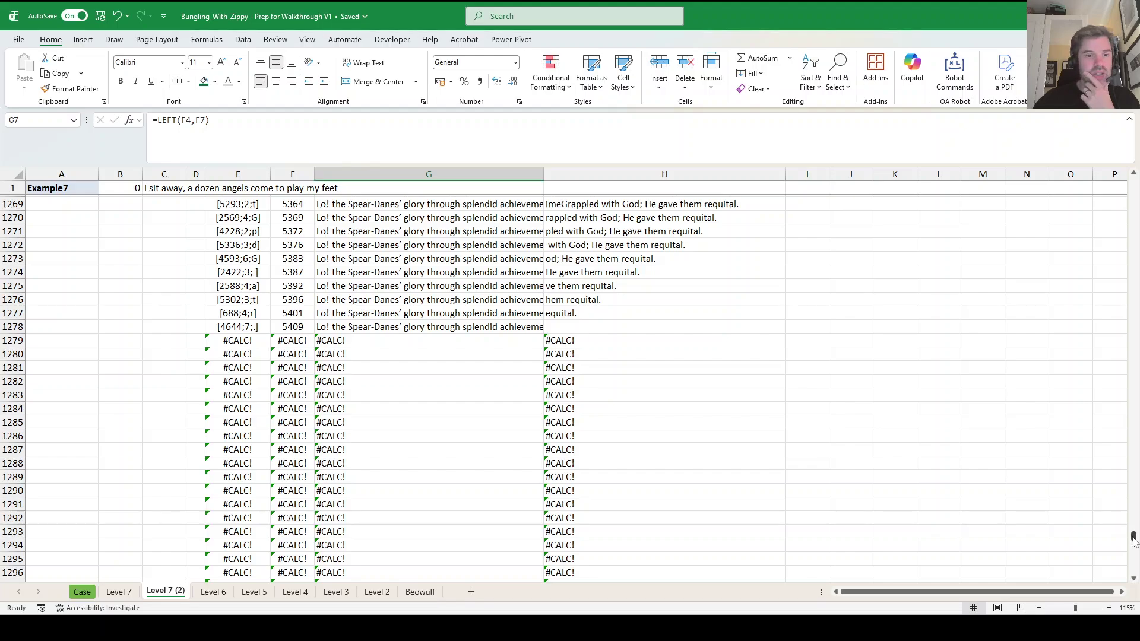
drag(1133, 538, 1011, 184)
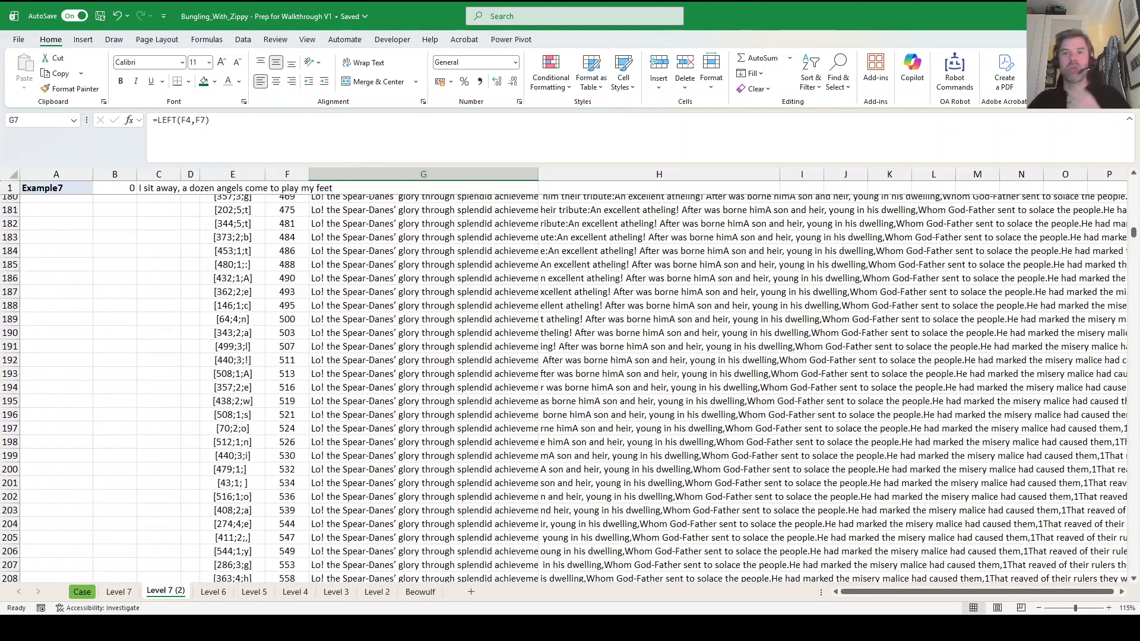
Review the Level 6 instructions and Example6a on the Case sheet about building the String from the next 15 characters.
click(81, 592)
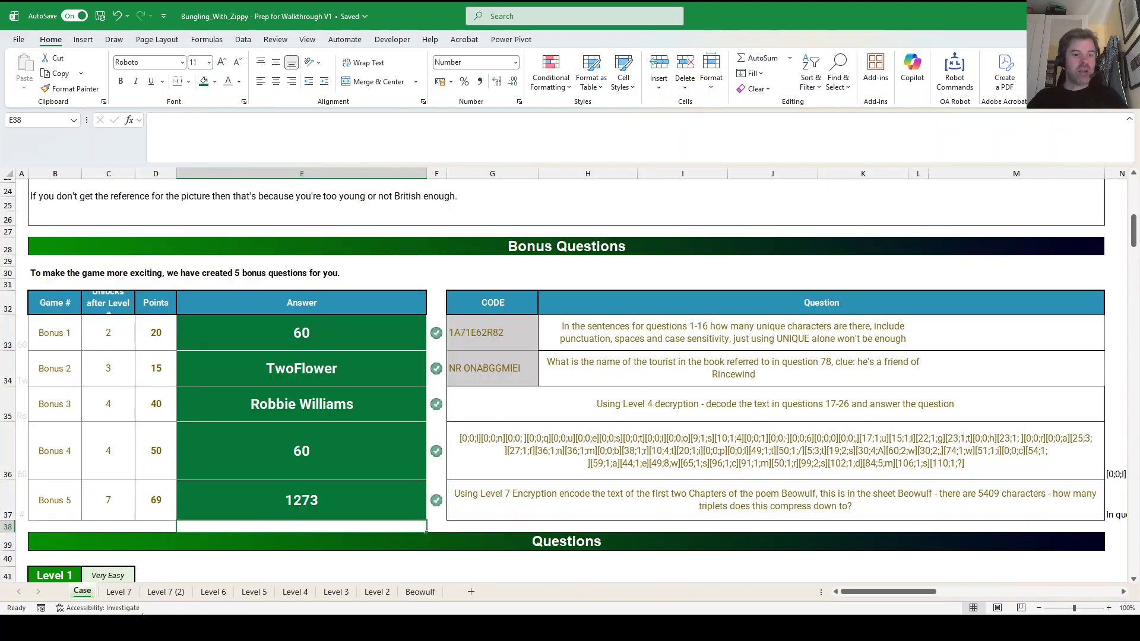
scroll(366, 418, down, 20)
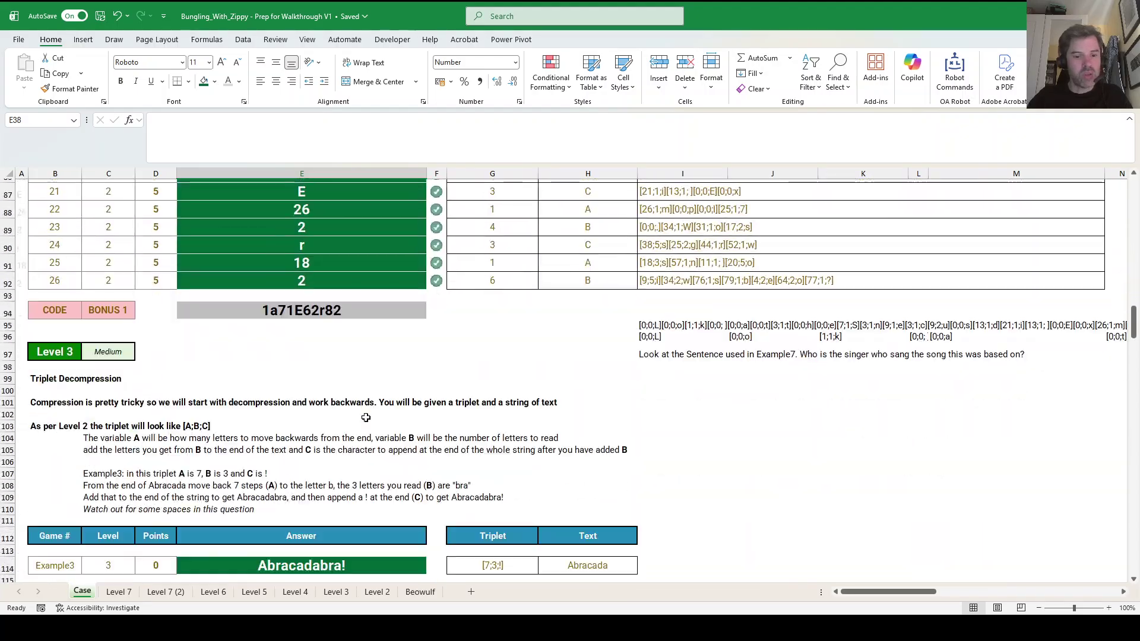
scroll(366, 418, down, 11)
scroll(366, 418, down, 20)
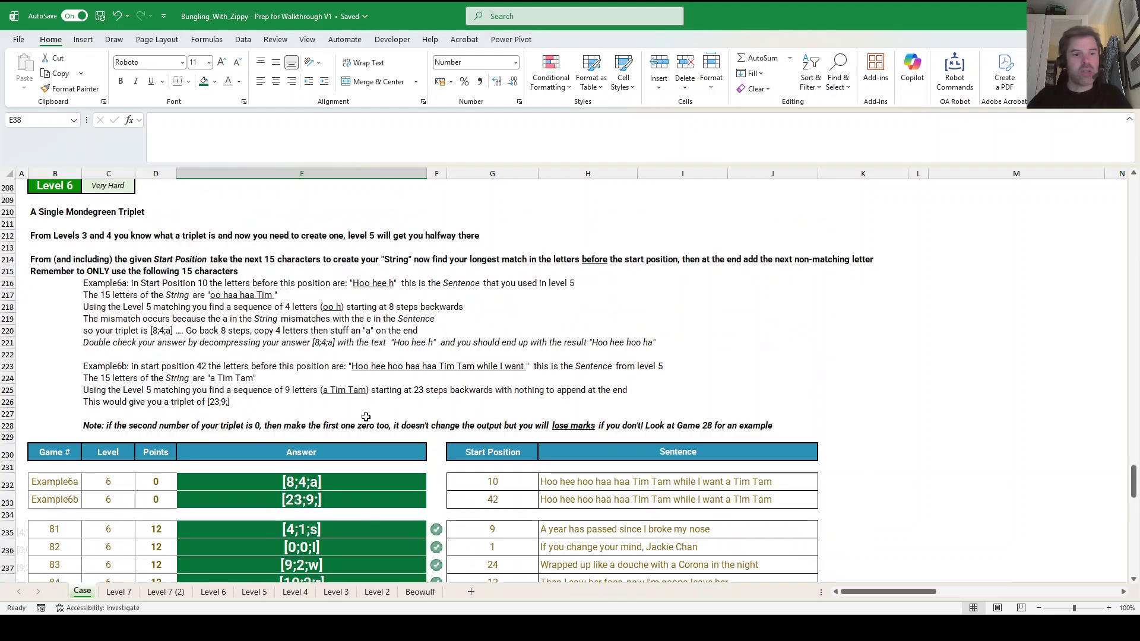
click(104, 296)
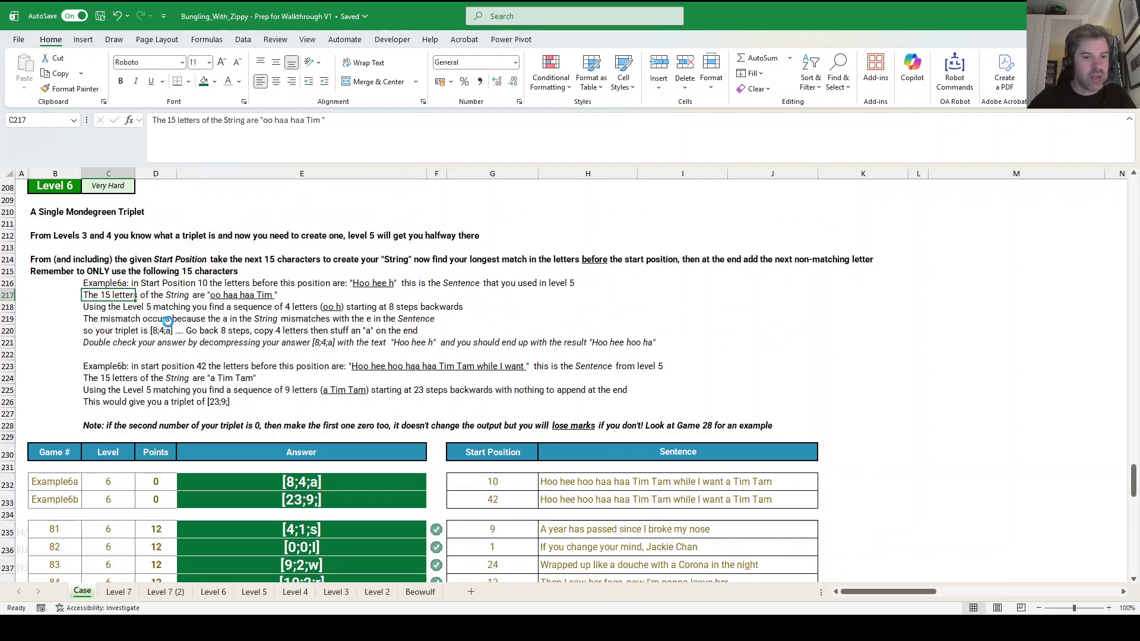
scroll(168, 323, up, 2)
drag(883, 594, 821, 597)
scroll(826, 595, up, 1)
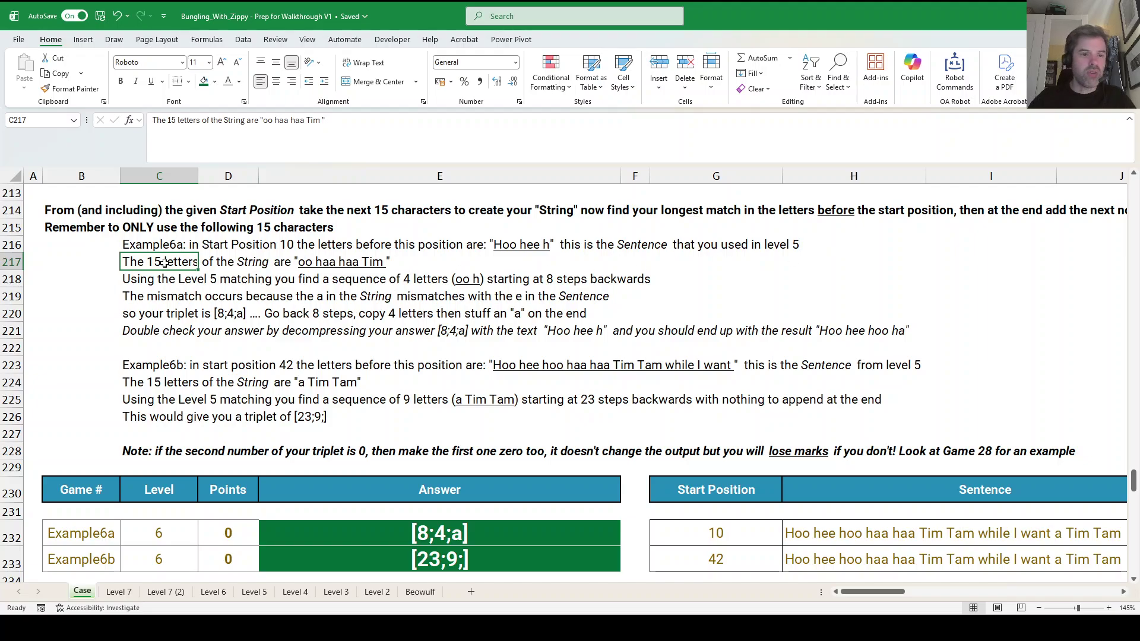
click(716, 532)
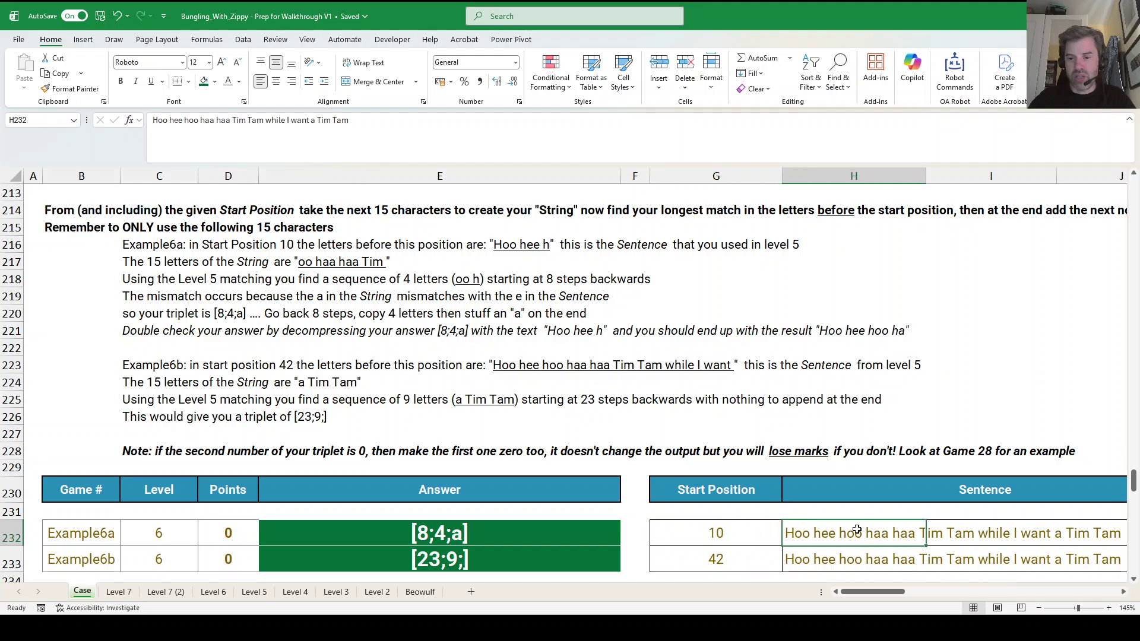
click(162, 262)
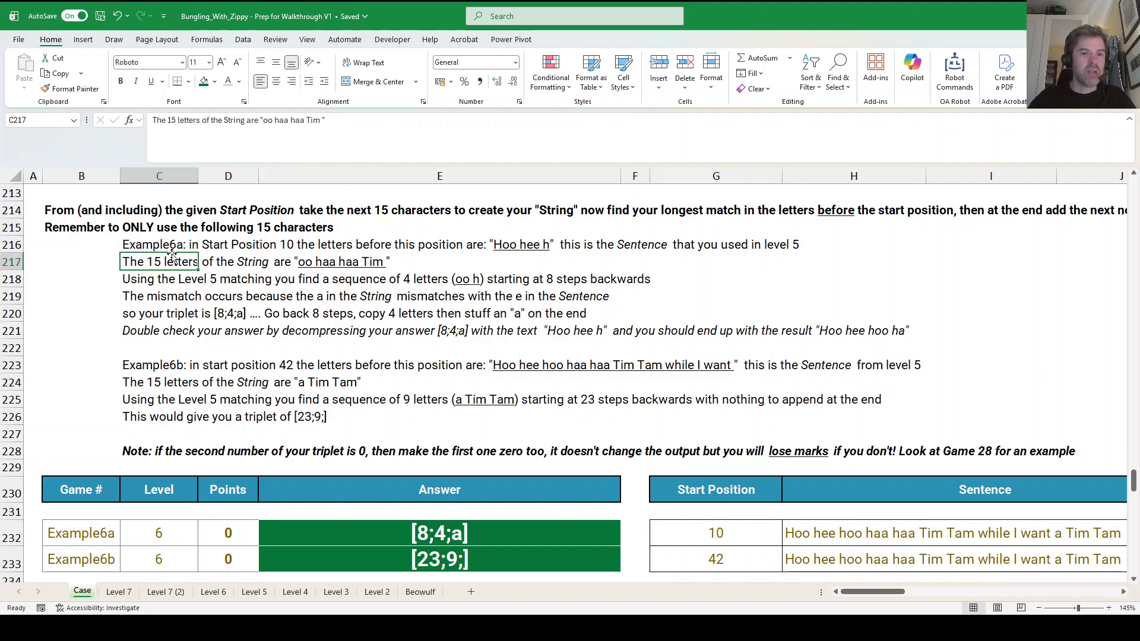
click(269, 226)
click(342, 211)
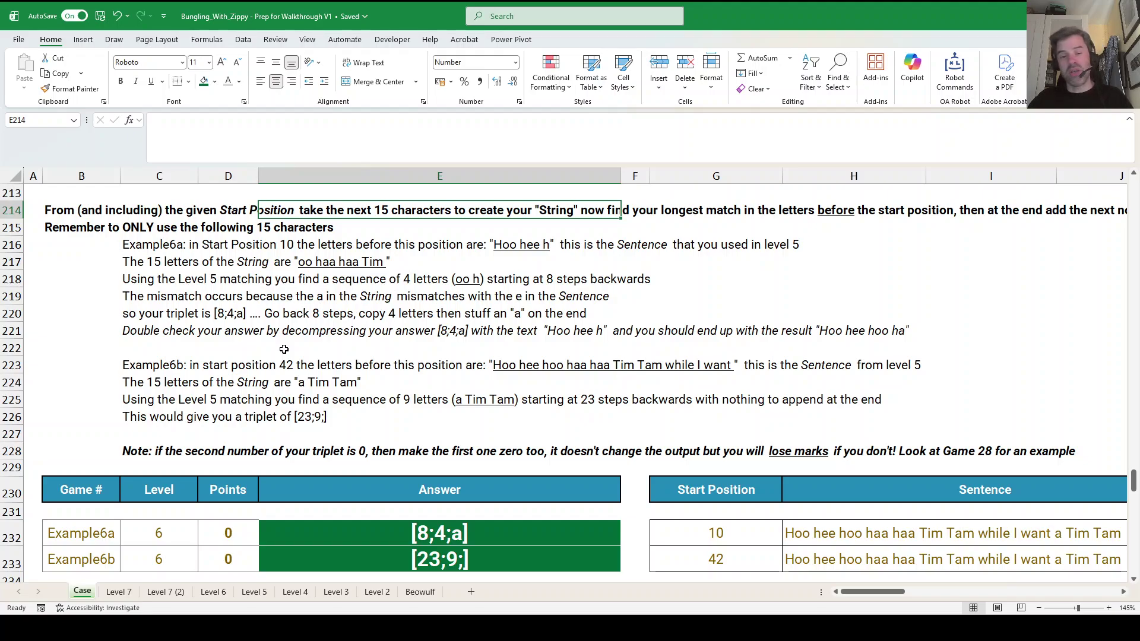
Review the bonus answers on the Case sheet and inspect the triplet extraction formula in N36 beside Bonus 4.
scroll(1067, 483, up, 20)
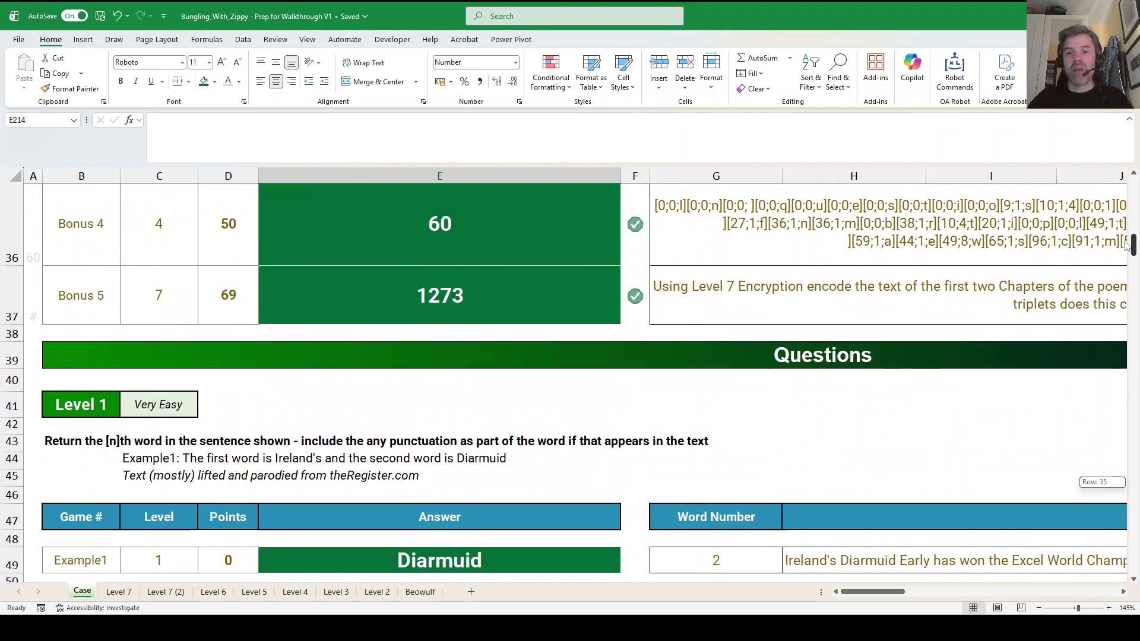
scroll(719, 376, down, 4)
scroll(718, 377, down, 3)
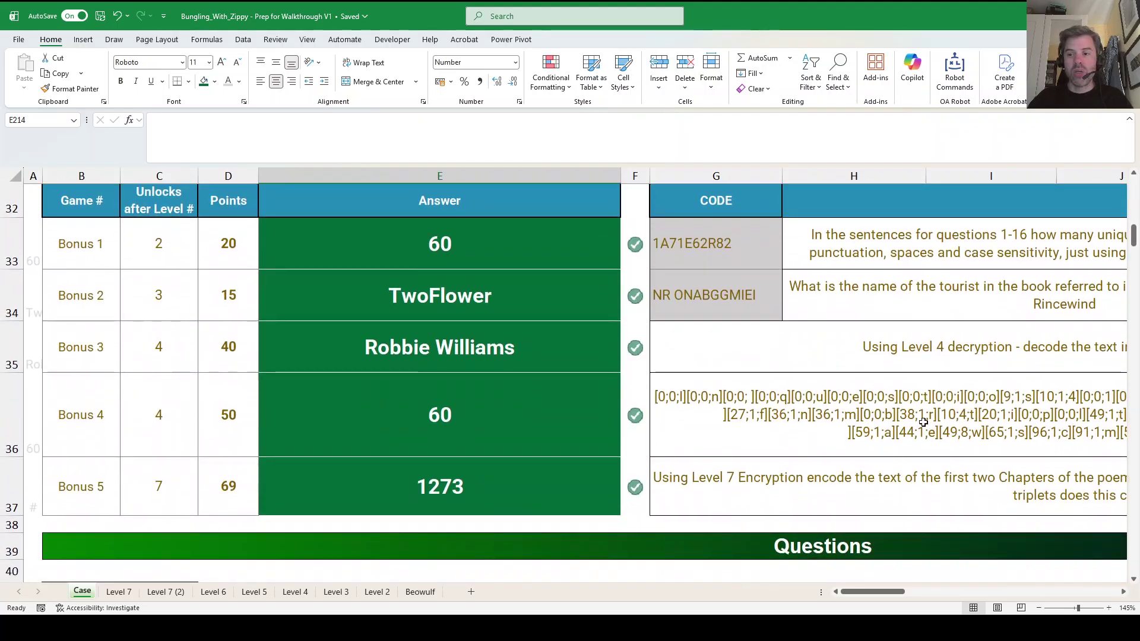
drag(864, 592, 919, 584)
click(414, 353)
scroll(640, 396, down, 1)
scroll(766, 444, down, 3)
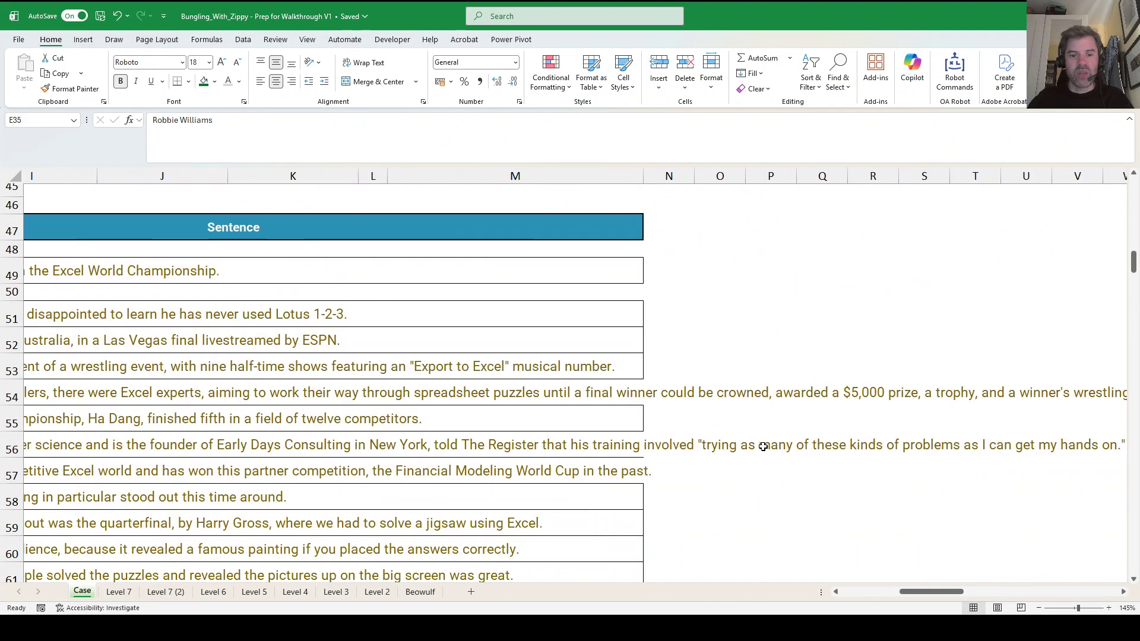
scroll(763, 447, up, 4)
scroll(764, 509, down, 17)
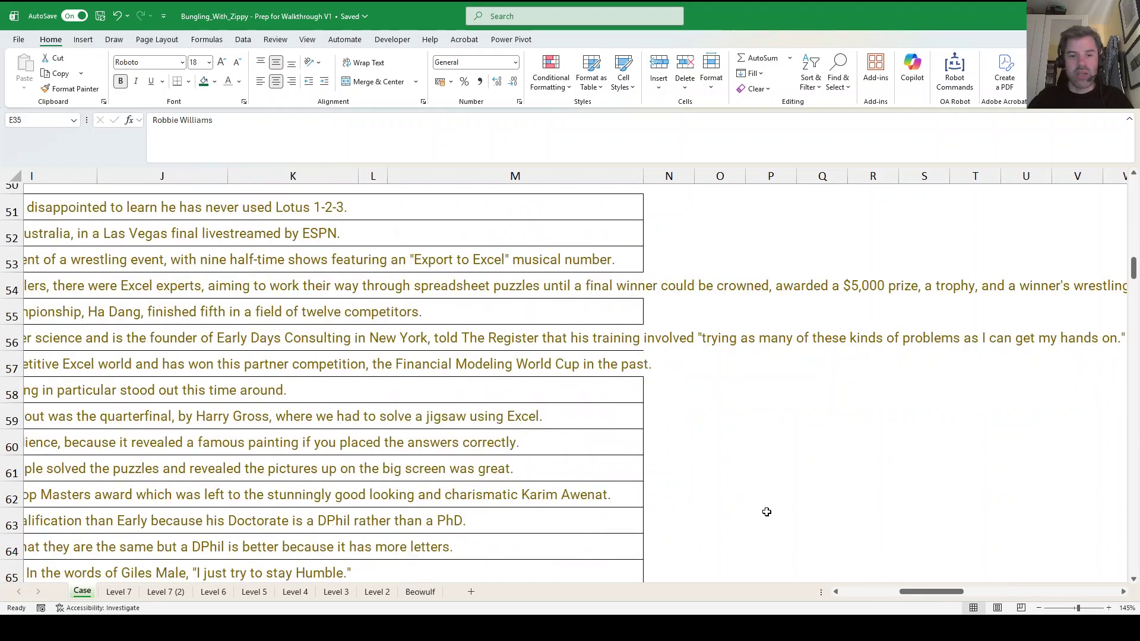
scroll(876, 491, up, 18)
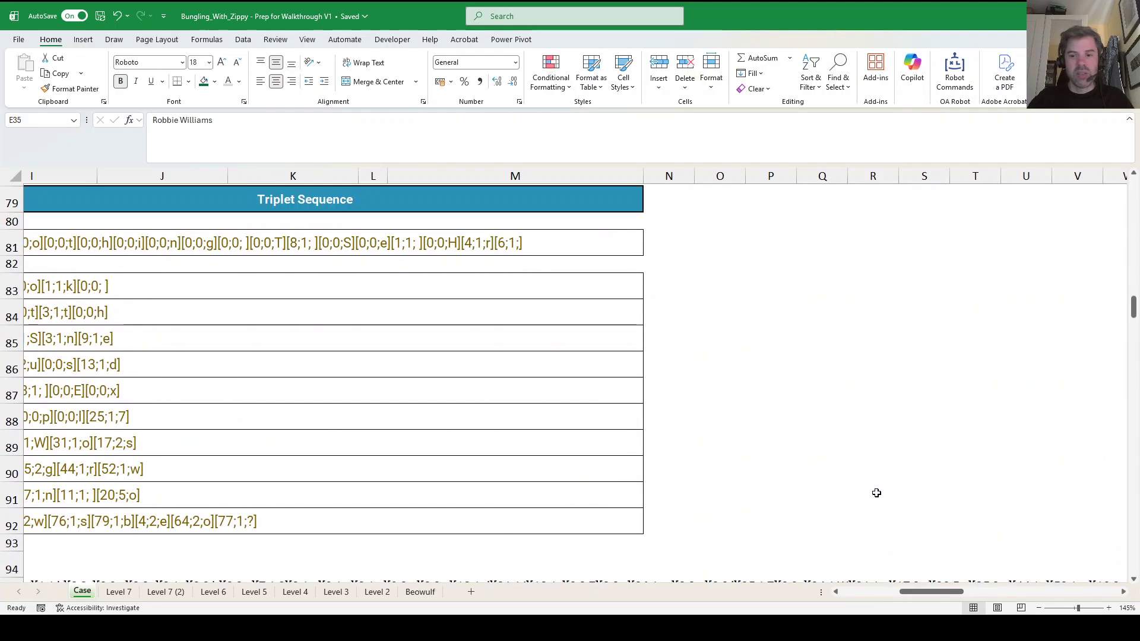
scroll(763, 472, up, 1)
click(665, 250)
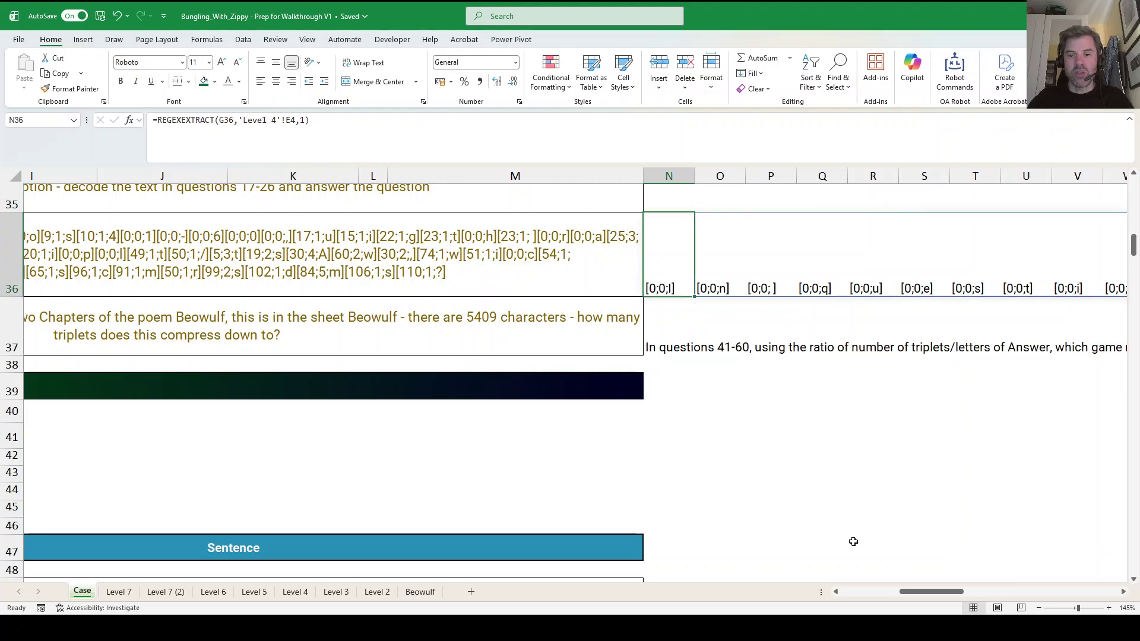
Return to the Bonus 5 answer in E37 and collapse the formula bar to a single line.
drag(921, 592, 871, 592)
click(186, 323)
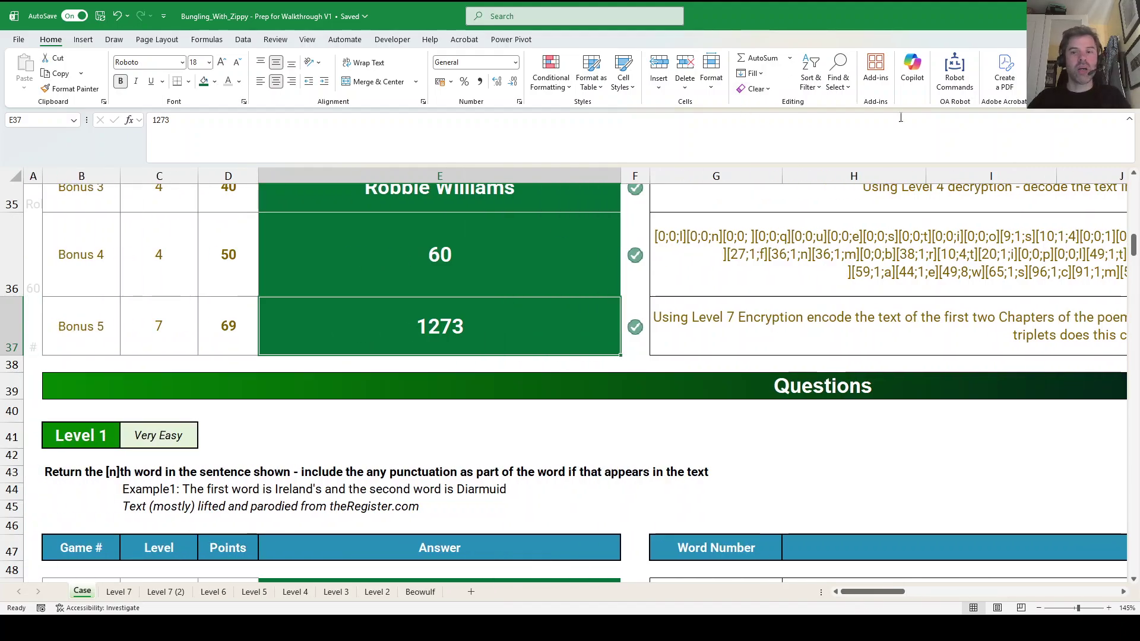
click(1130, 134)
click(1130, 119)
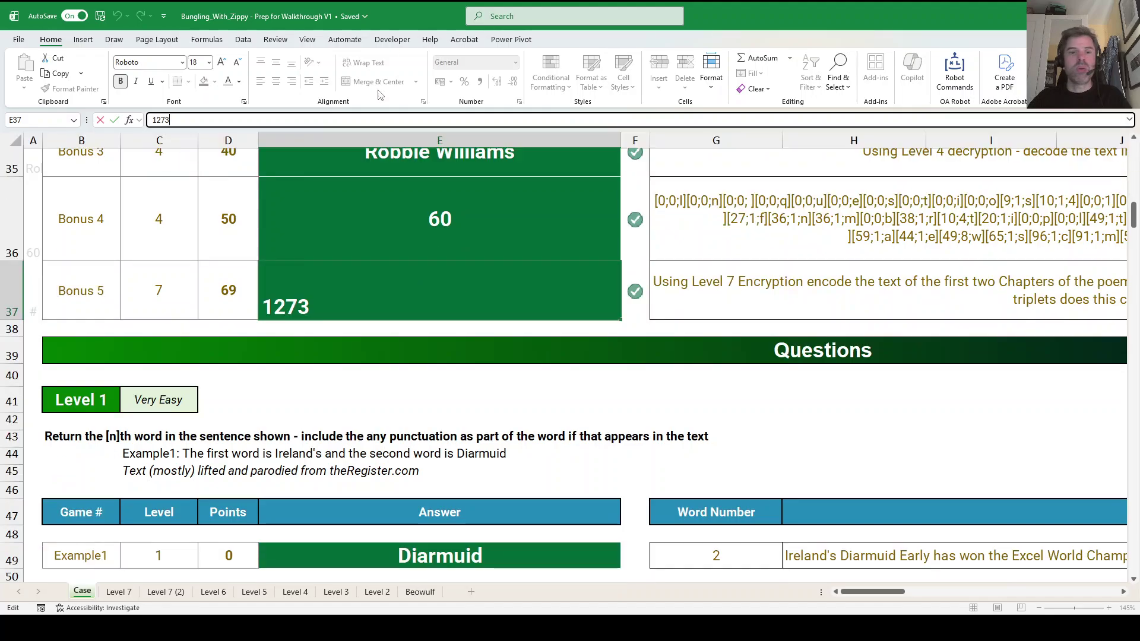